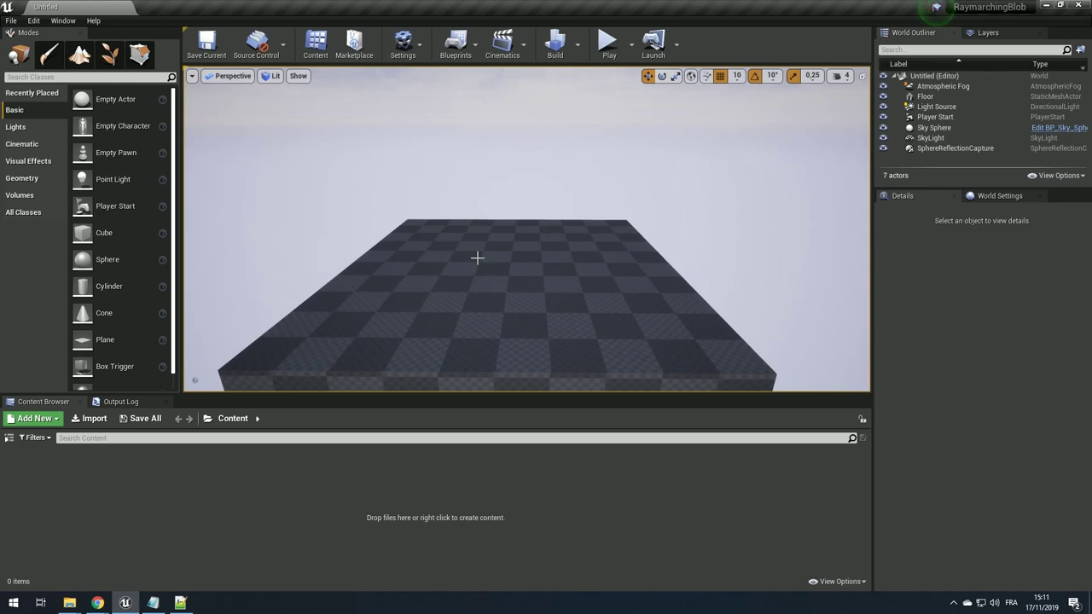
- Create a new material asset in the Content Browser named M_RaymarchingBlob
right_click(341, 479)
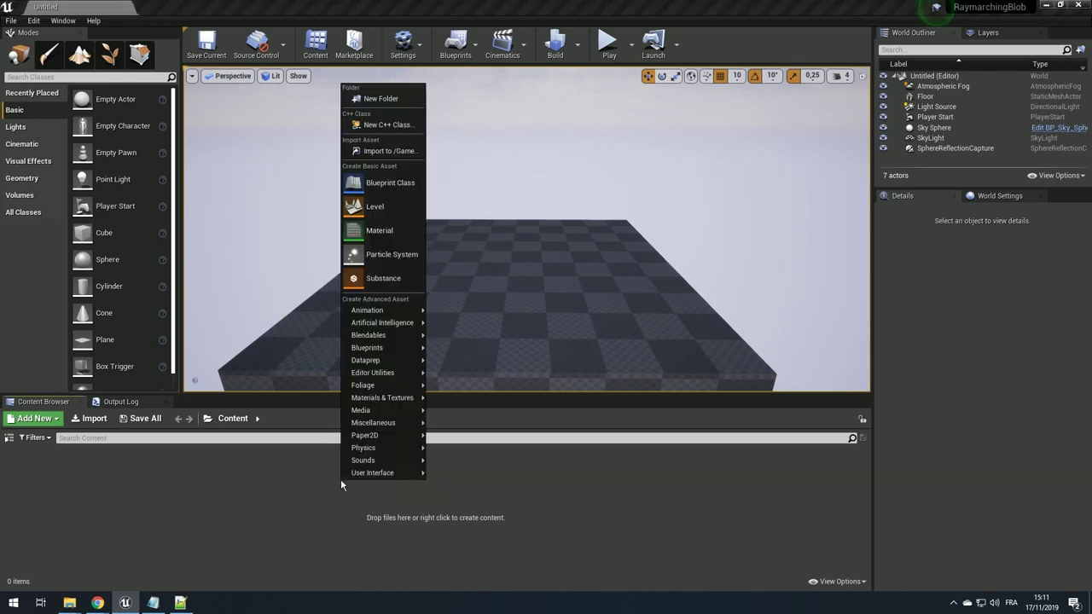
left_click(382, 230)
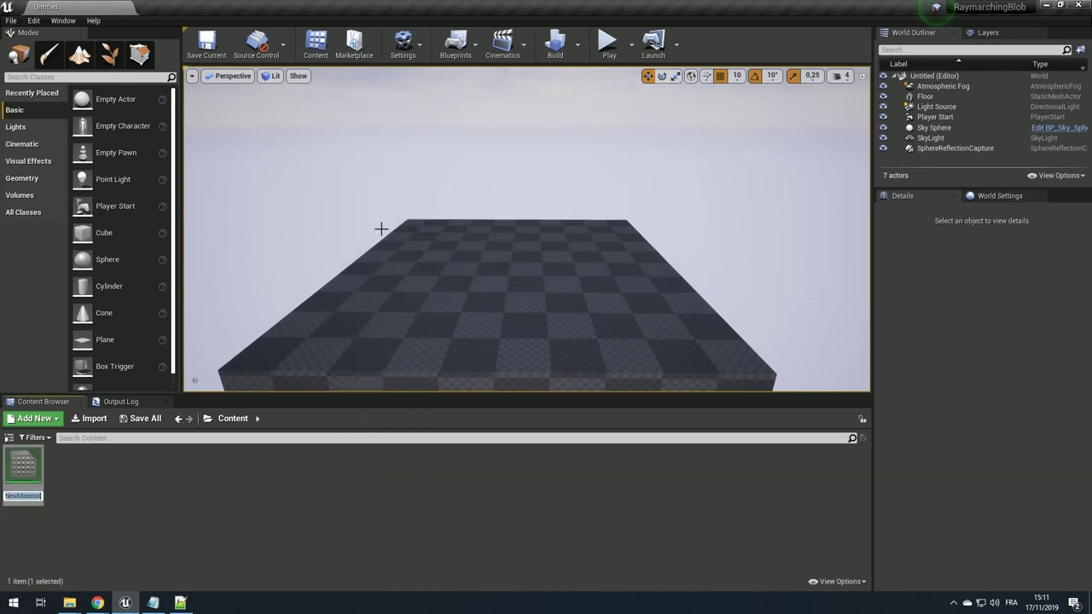
type("M_")
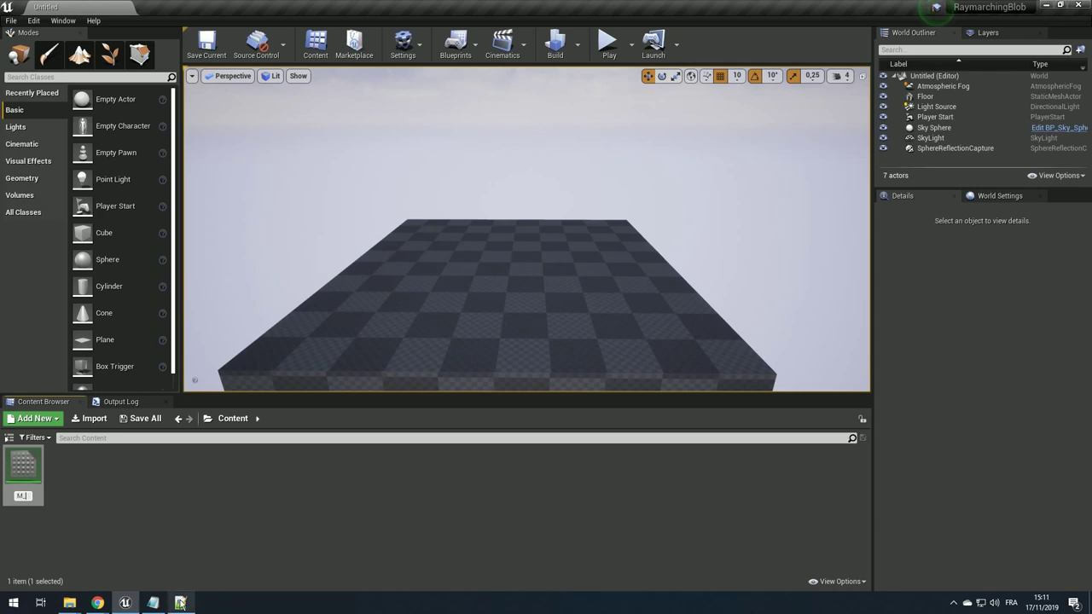
mouse_move(180, 602)
type("Raymarc")
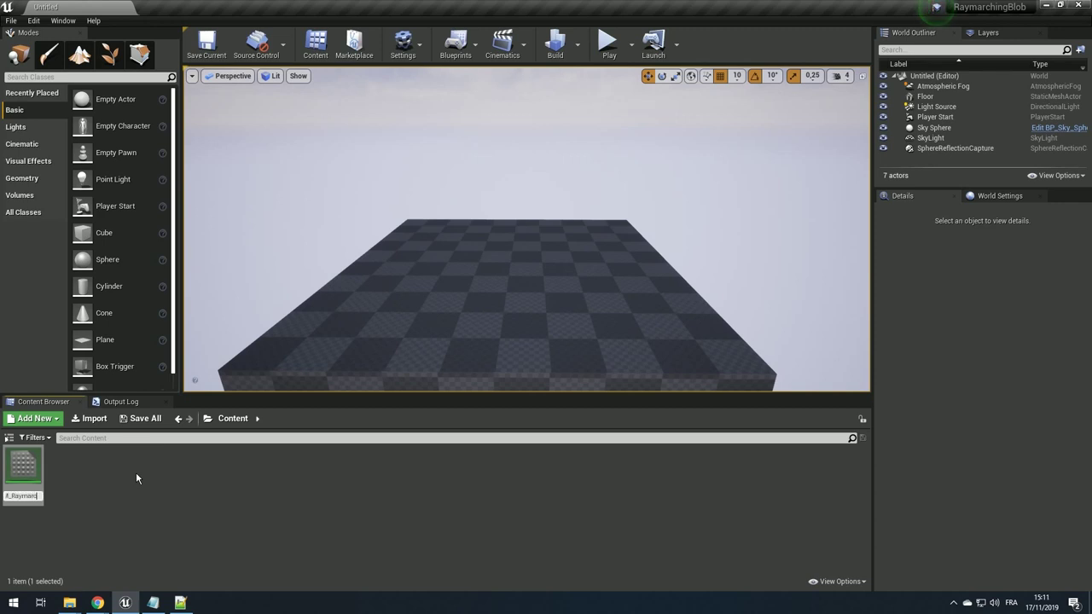
type("hingBlob")
key("Return")
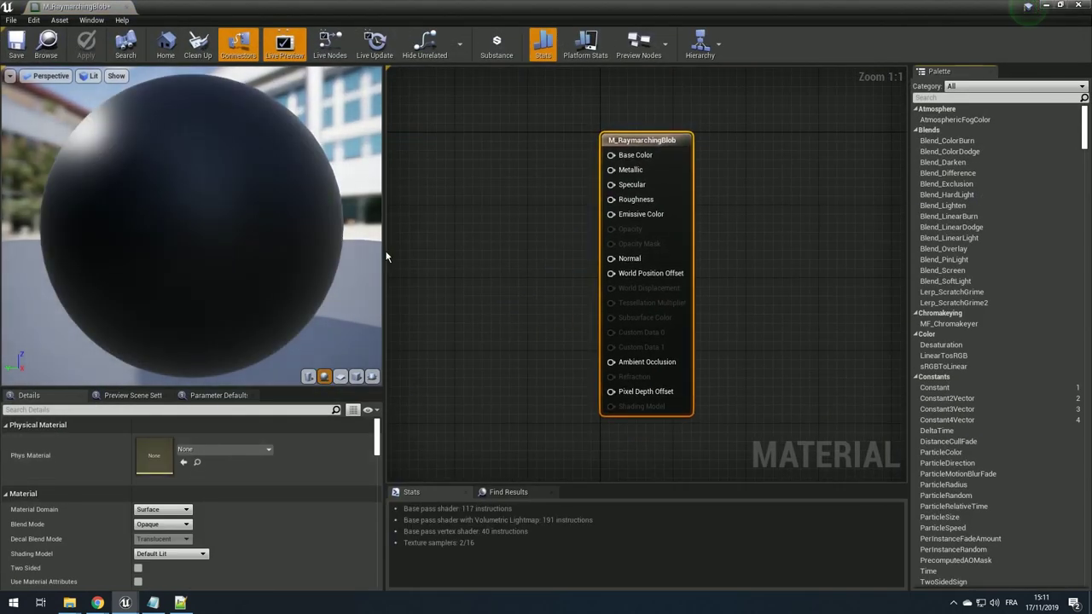
- Set the material's Shading Model to Unlit and reposition the graph view
left_click_drag(385, 256, 252, 256)
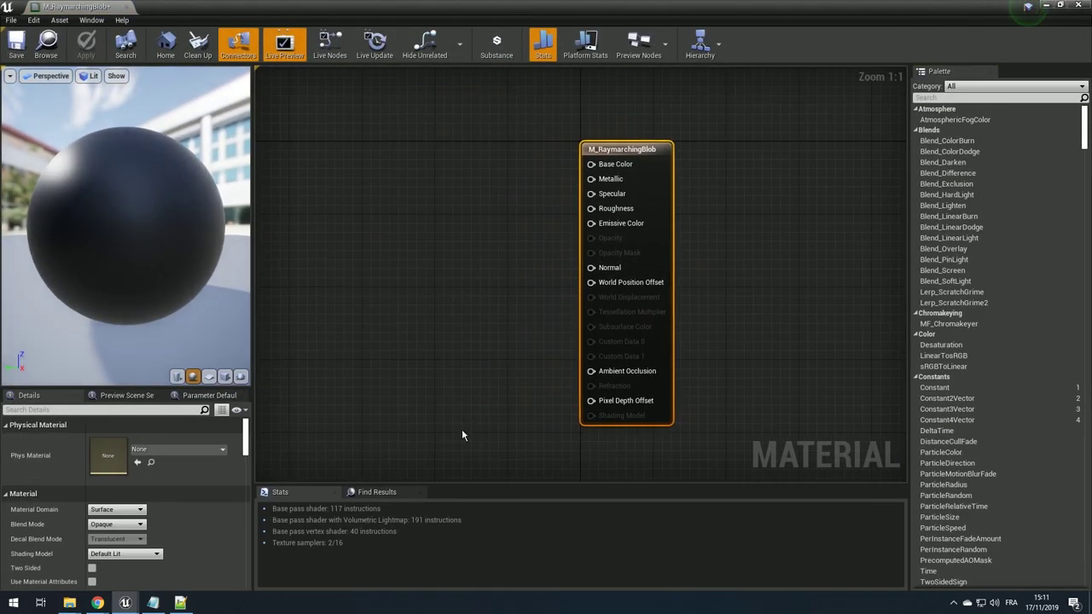
scroll(172, 505, "down", 1)
left_click(107, 501)
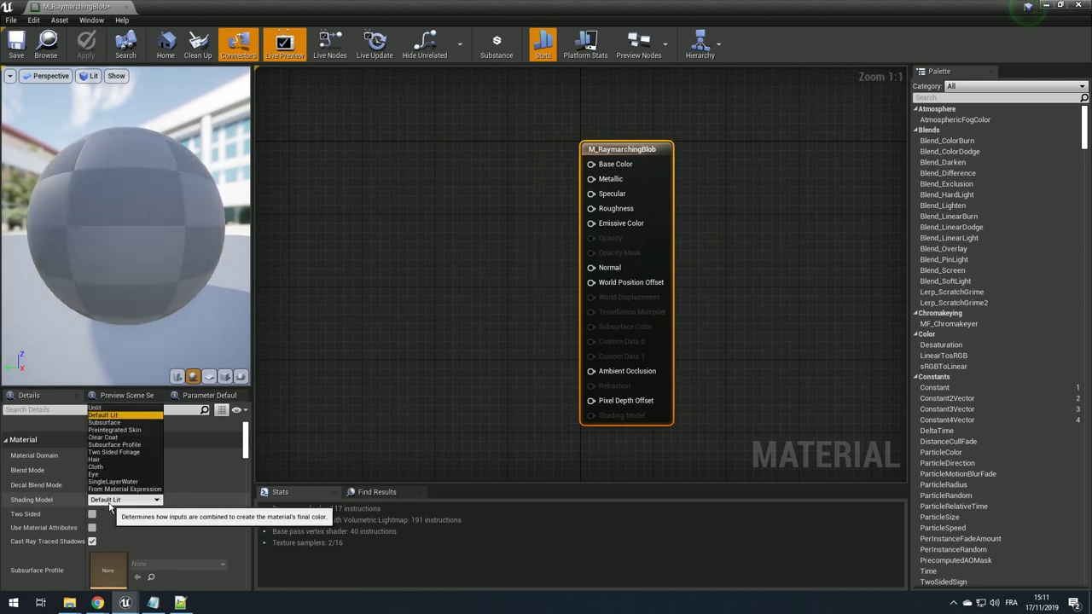
left_click(95, 408)
scroll(174, 503, "up", 1)
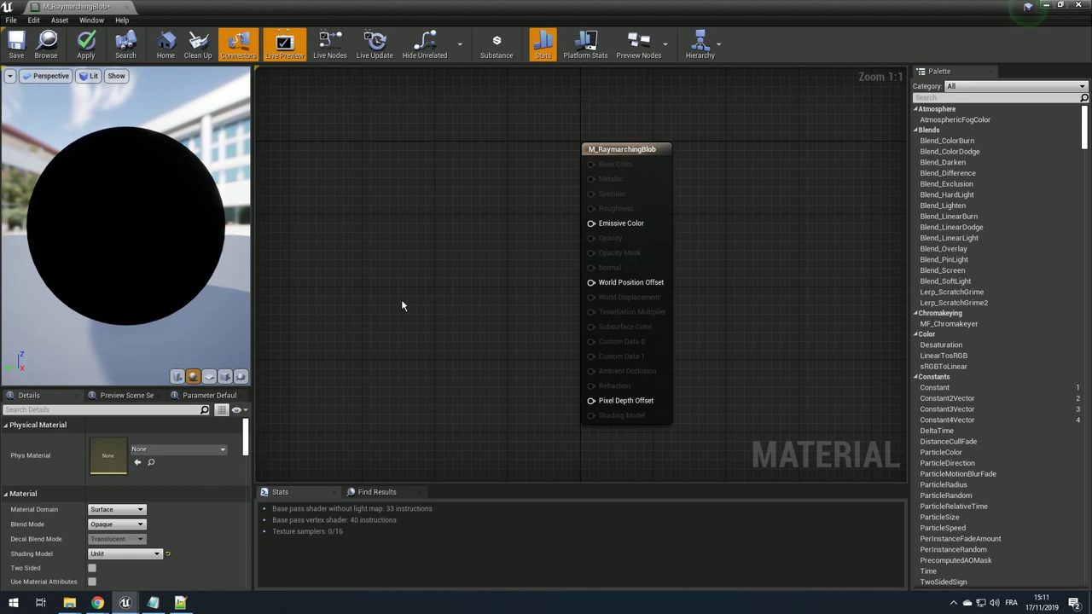
right_click_drag(439, 273, 461, 299)
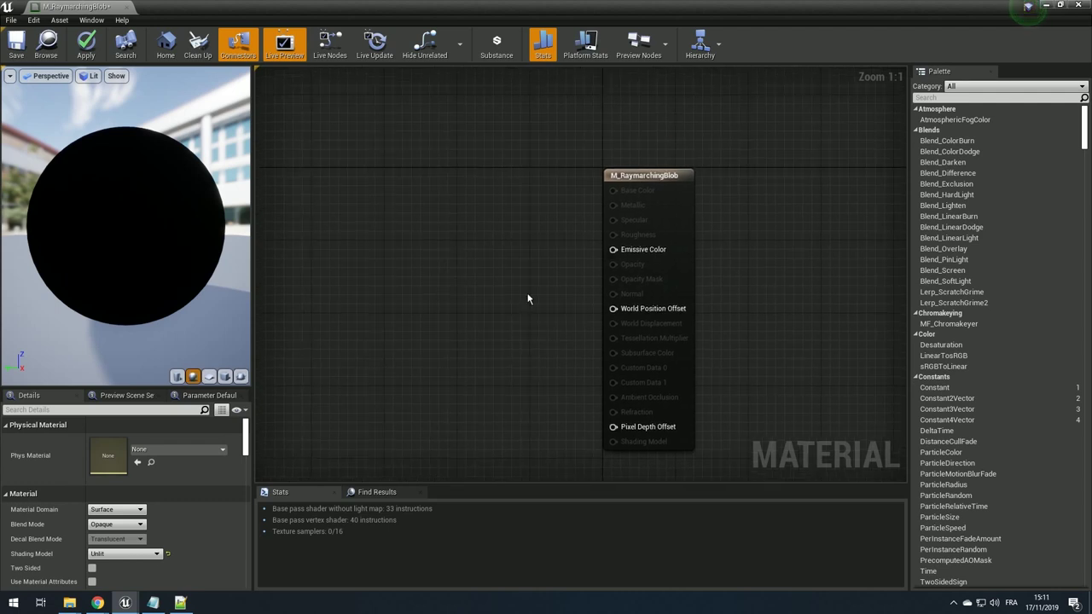
scroll(404, 248, "down", 1)
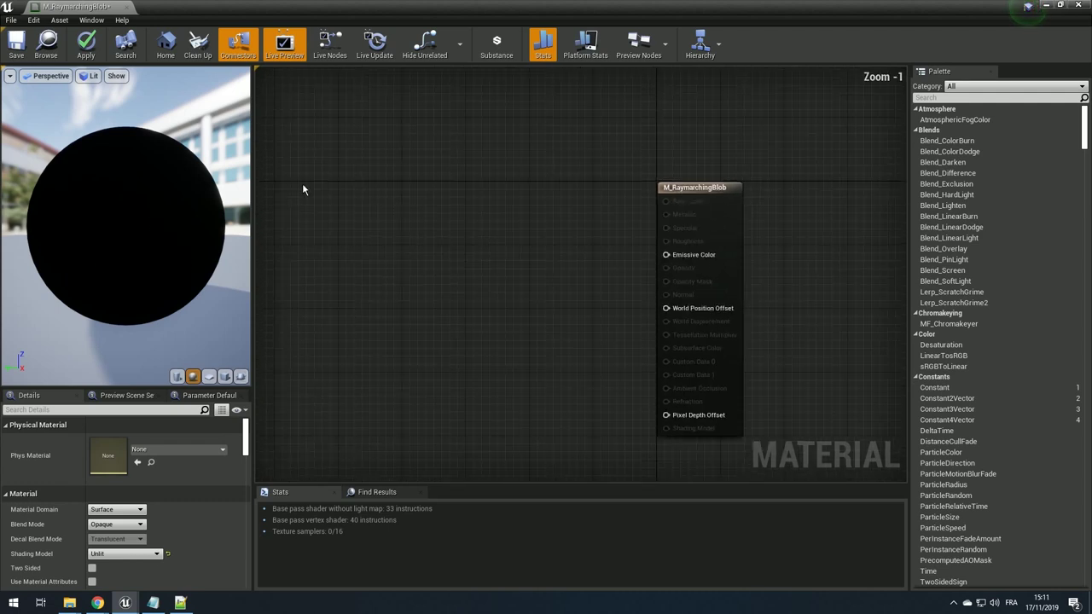
- Add a Custom expression node and connect it to Emissive Color
right_click(435, 273)
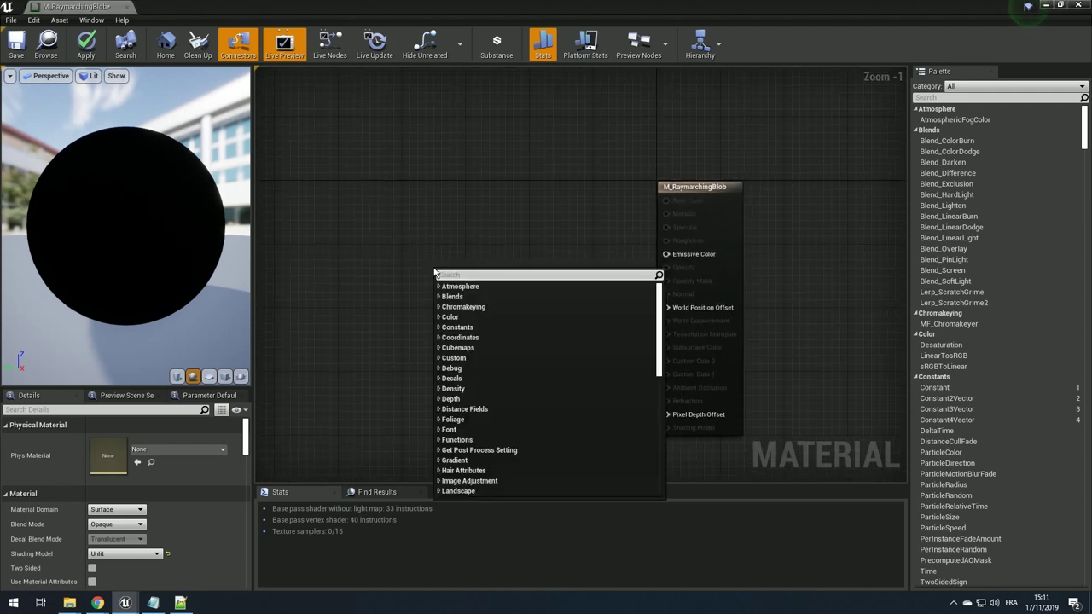
type("cust")
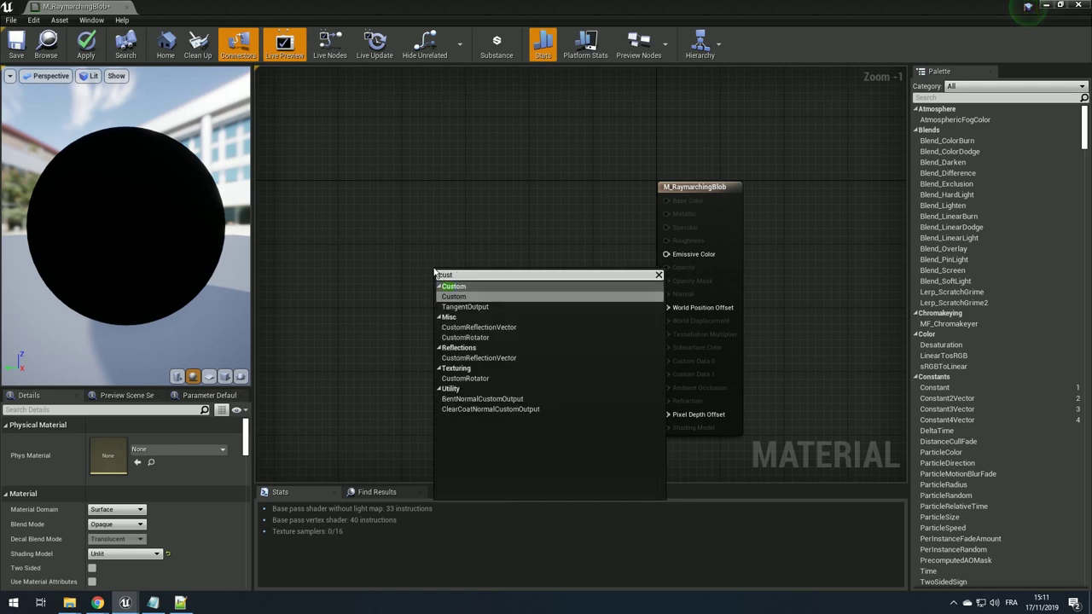
key("Return")
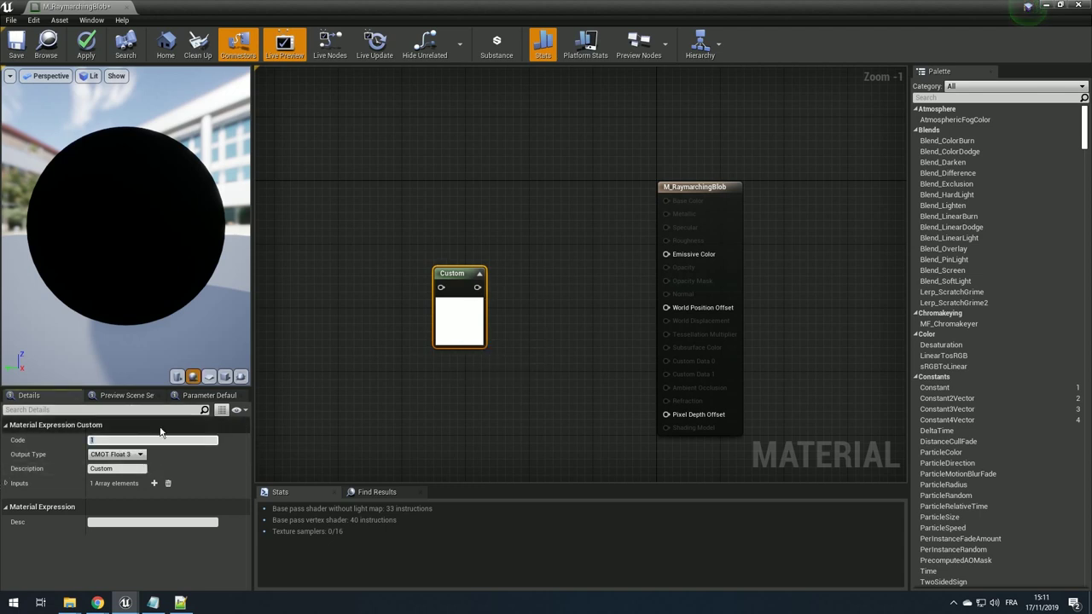
mouse_move(478, 286)
left_mouse_down()
mouse_move(703, 273)
mouse_move(667, 254)
left_mouse_up()
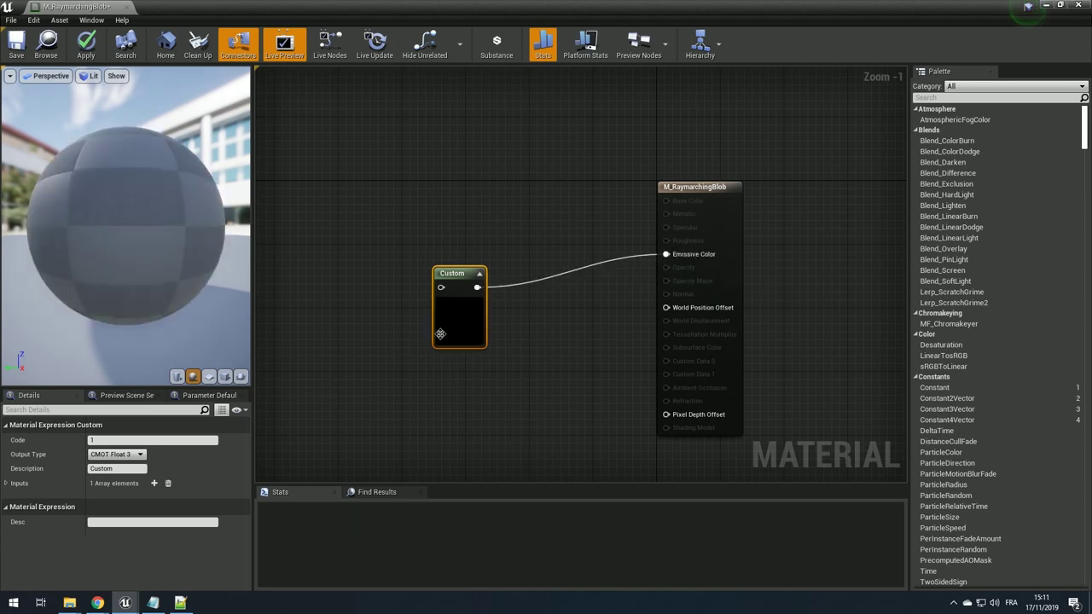
left_click_drag(452, 273, 500, 251)
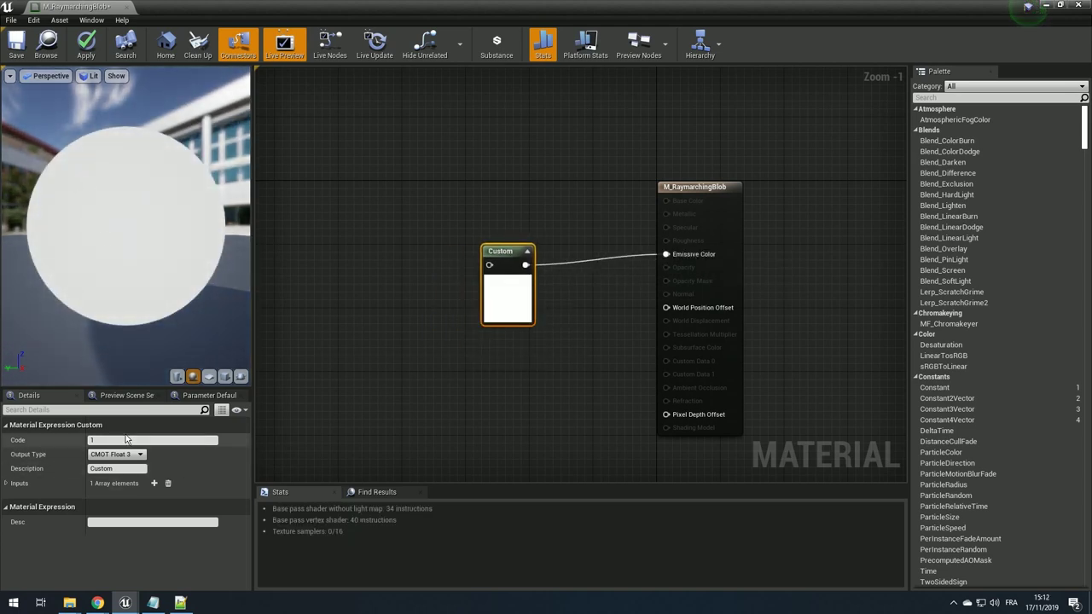
- Set the Custom node's code to return float3(1, 0, 0)
type("float")
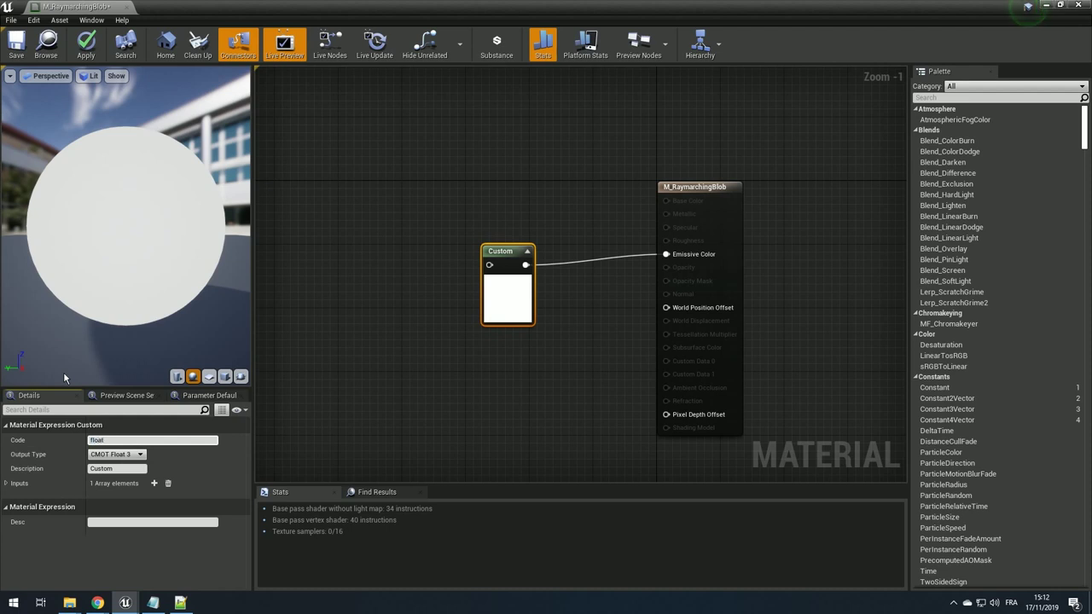
type("()")
type("3(")
type("1, 0, 0);")
key("Home")
type("return")
key("Return")
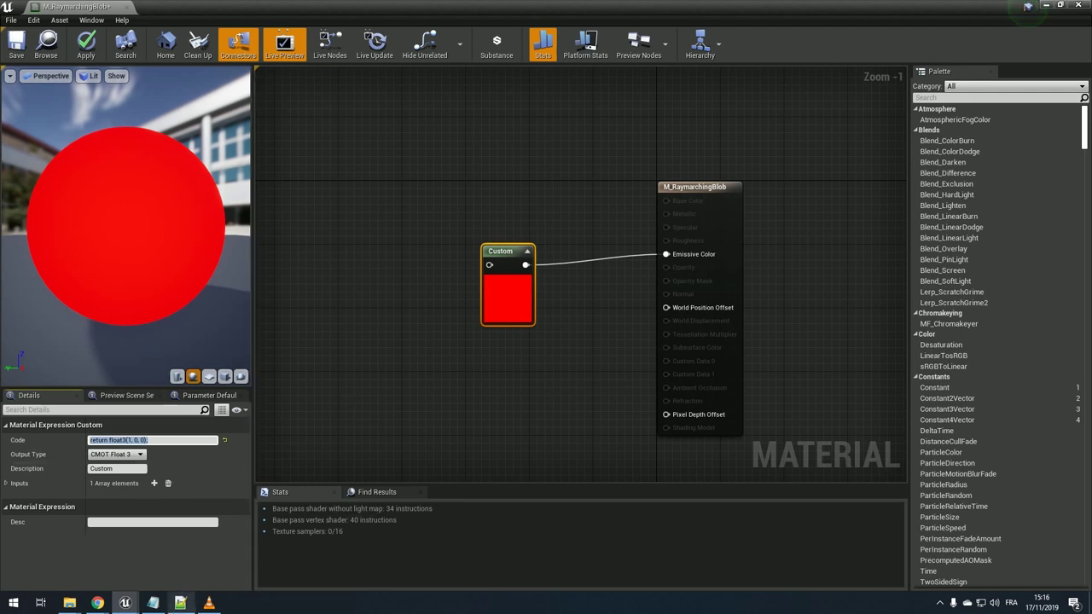
mouse_move(177, 606)
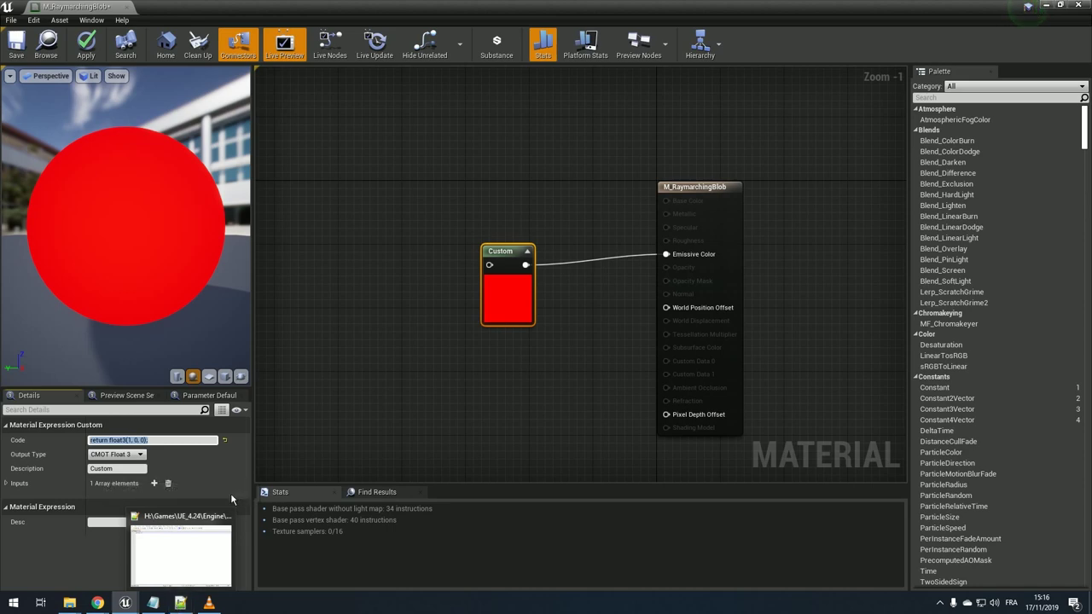
left_click(226, 516)
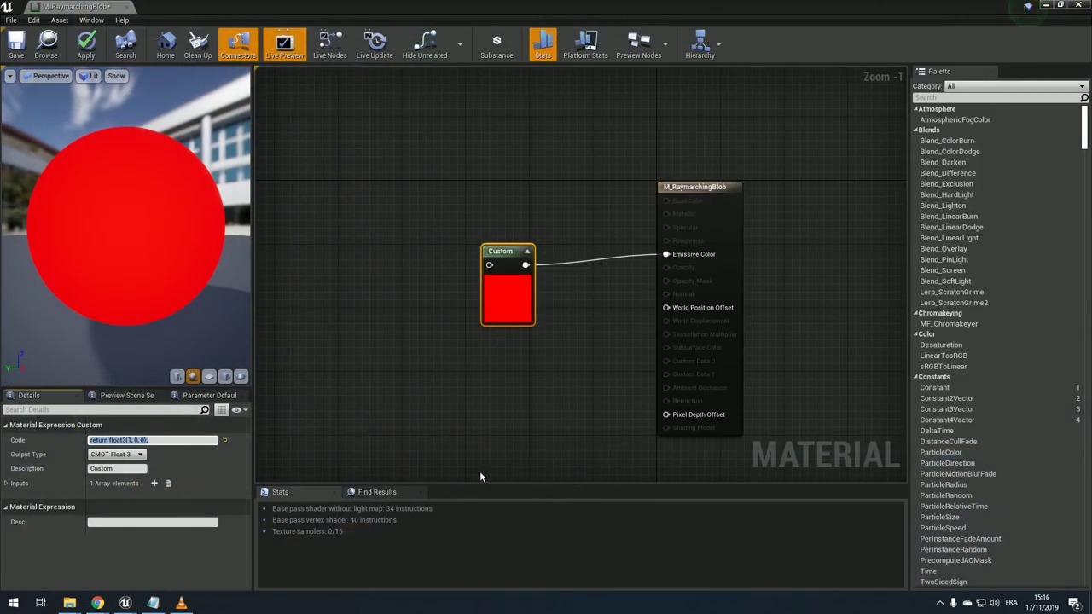
- Launch Notepad++ and rewrite RMblob.ush to the single line return 1;
key("super")
type("note")
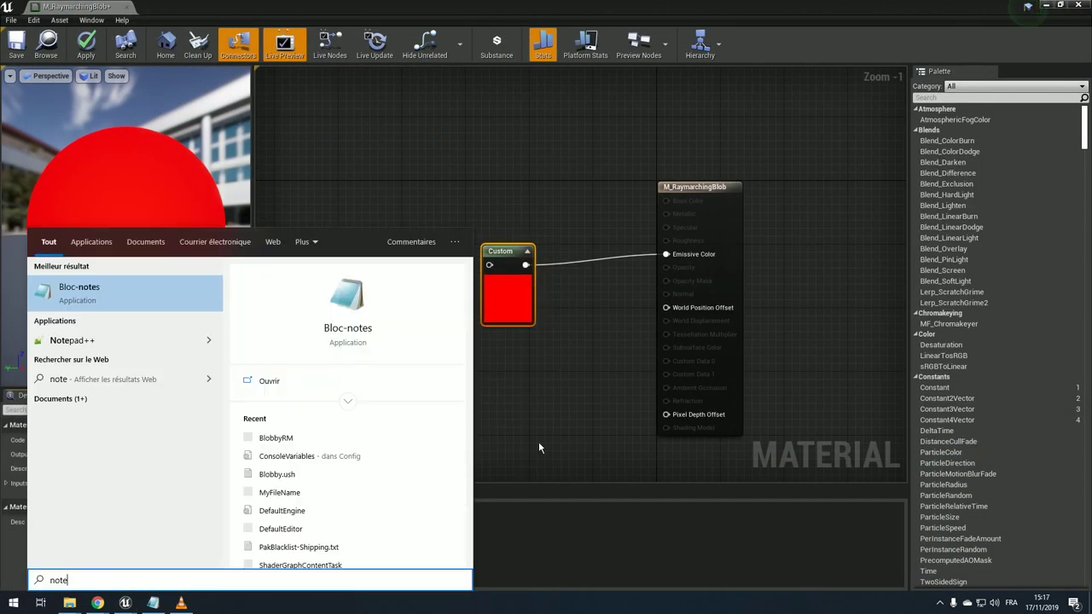
type("pad++")
key("Return")
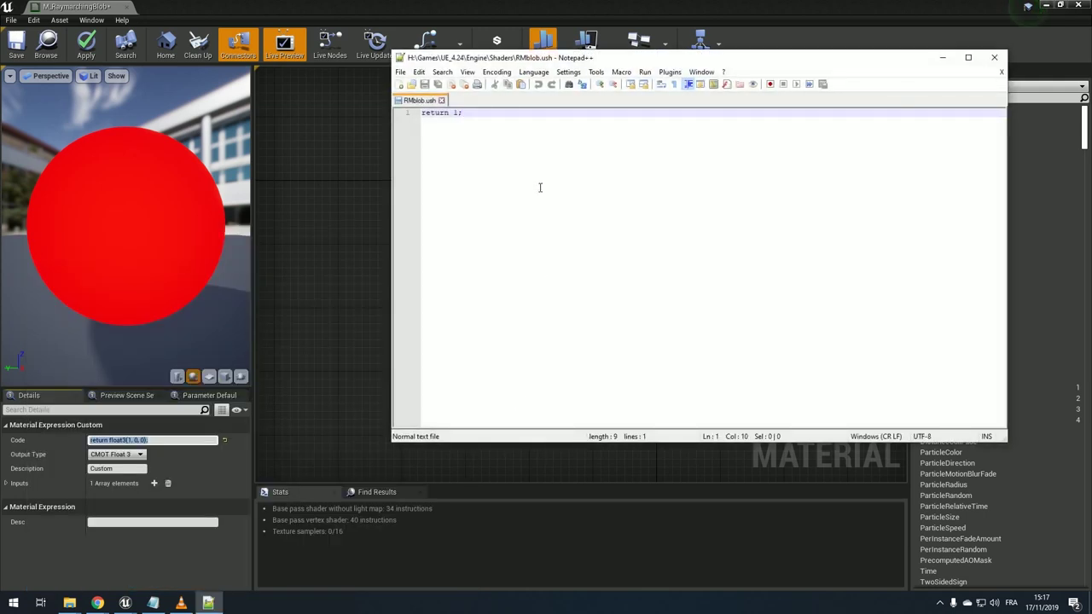
key("ctrl+a")
key("BackSpace")
left_click(441, 100)
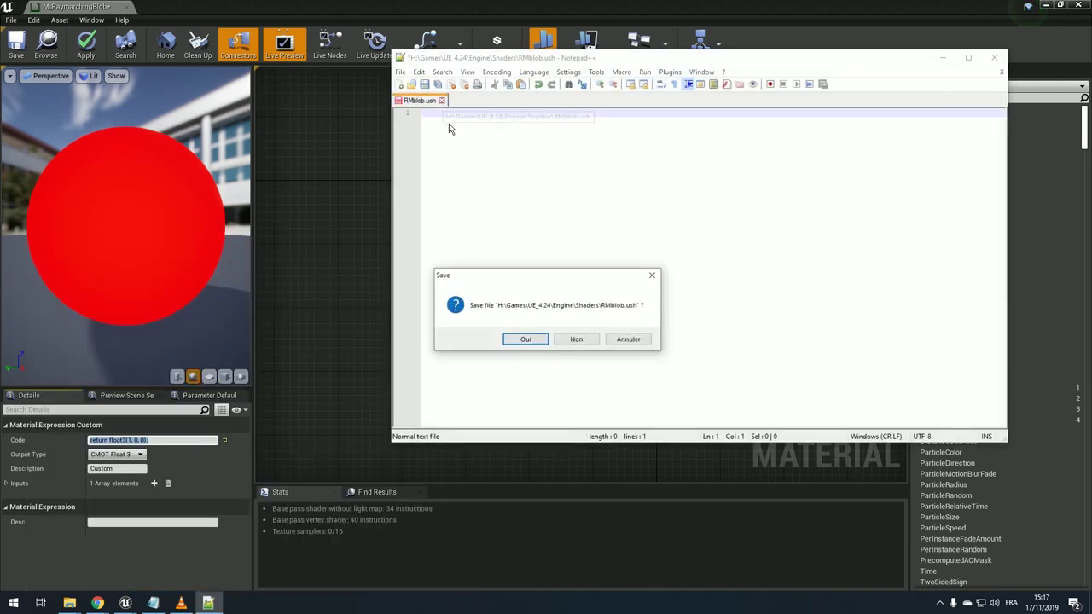
left_click(628, 340)
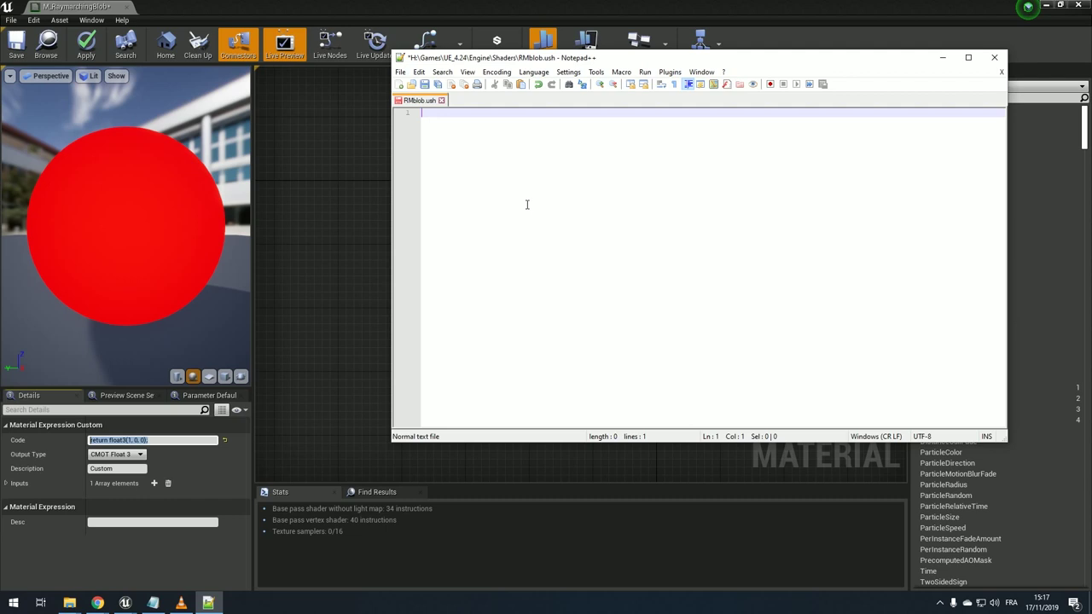
left_click(466, 114)
type("return 1")
type(";")
- Save As over the existing RMblob file, dismiss the file-open error, and return to Unreal
key("alt")
key("e")
key("Left")
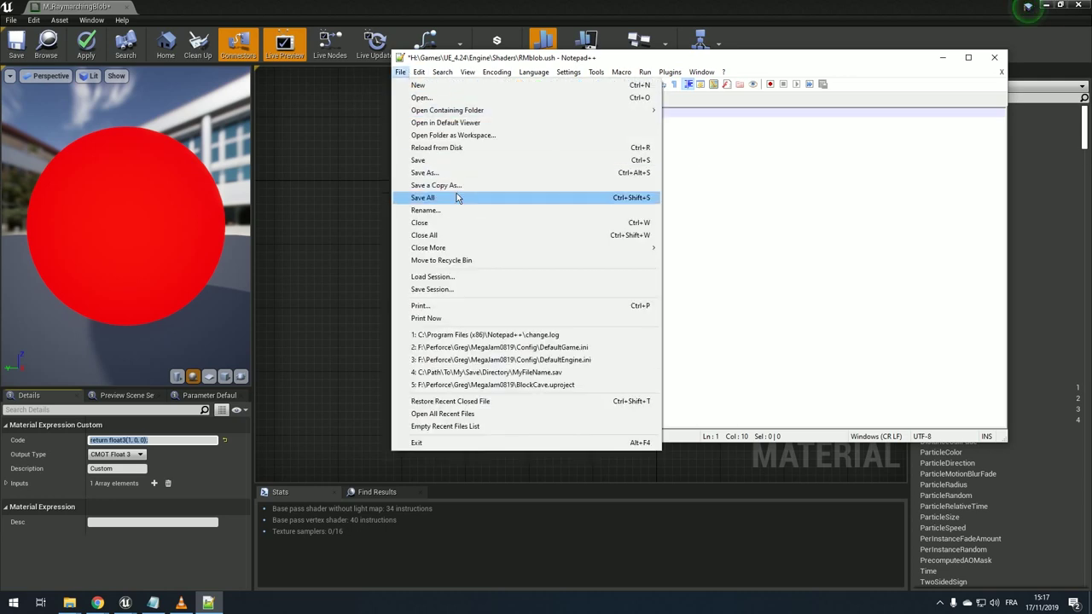
left_click(445, 173)
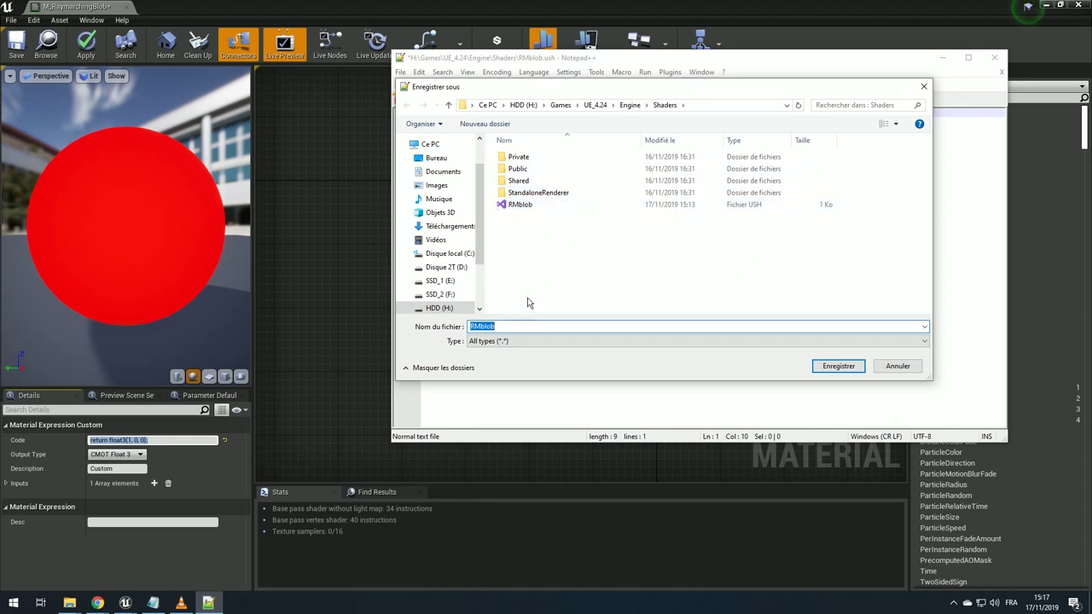
left_click(538, 207)
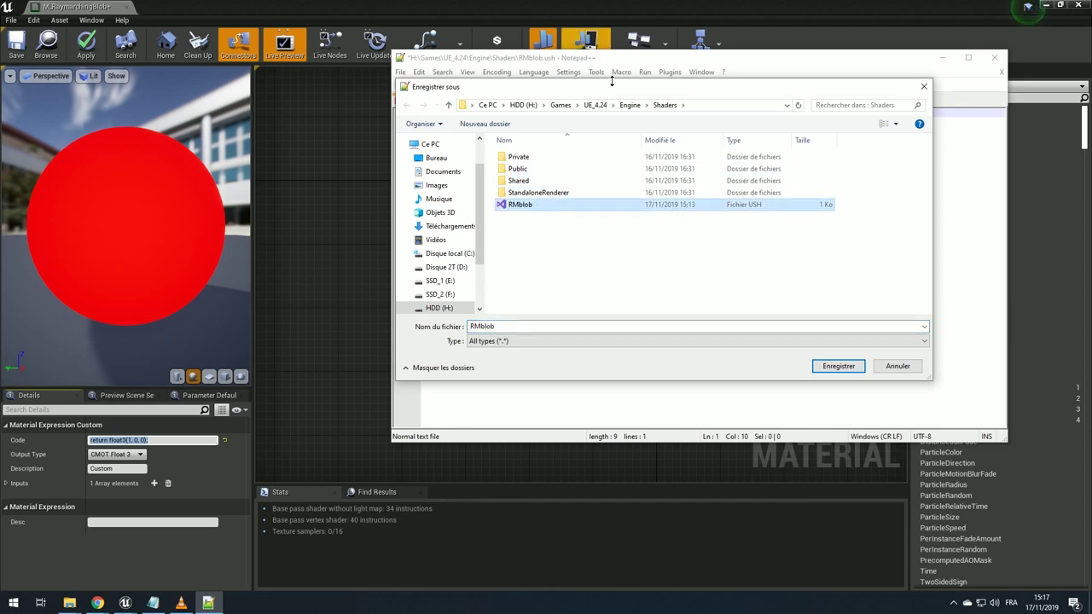
left_click_drag(612, 83, 587, 82)
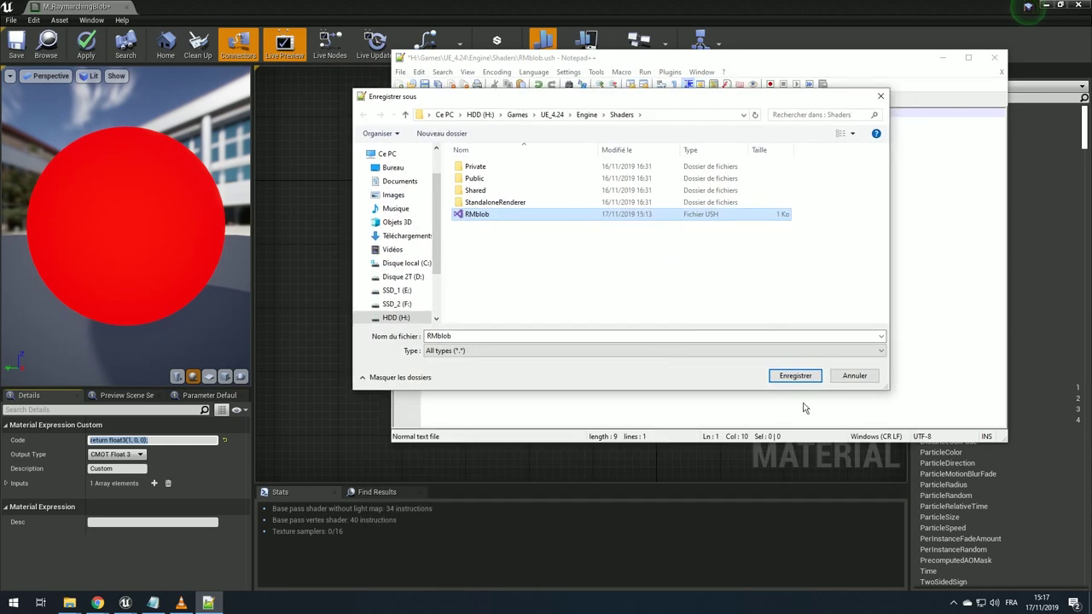
left_click(795, 375)
left_click(576, 305)
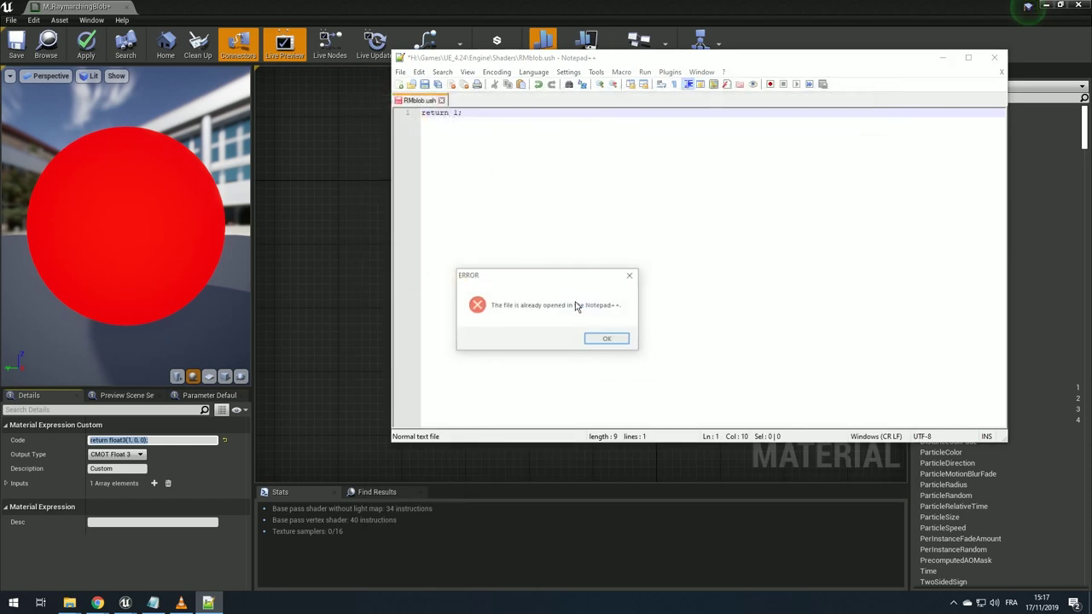
left_click(606, 339)
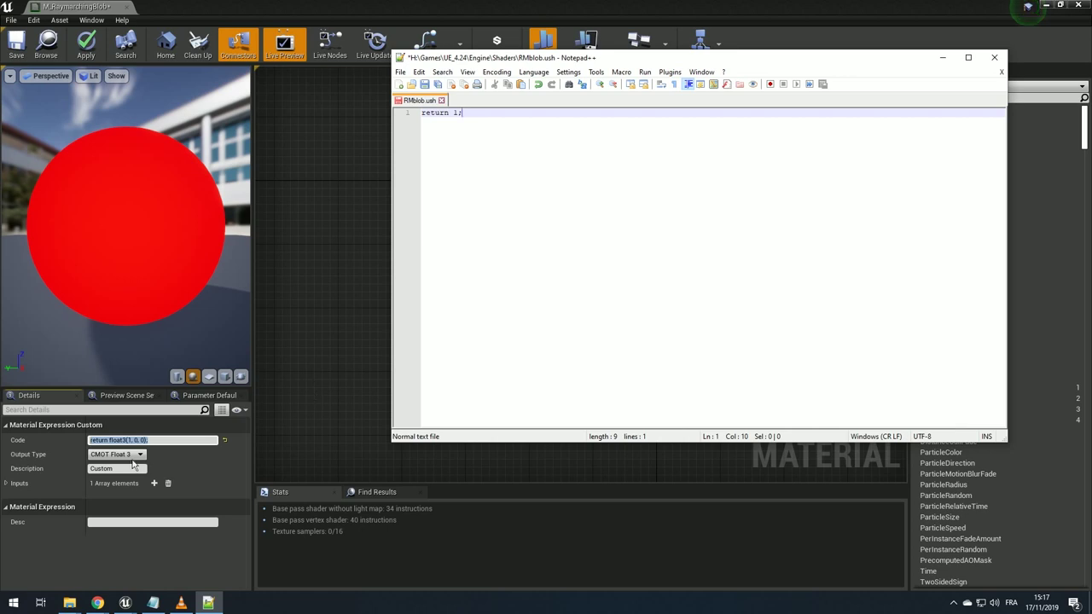
left_click(359, 287)
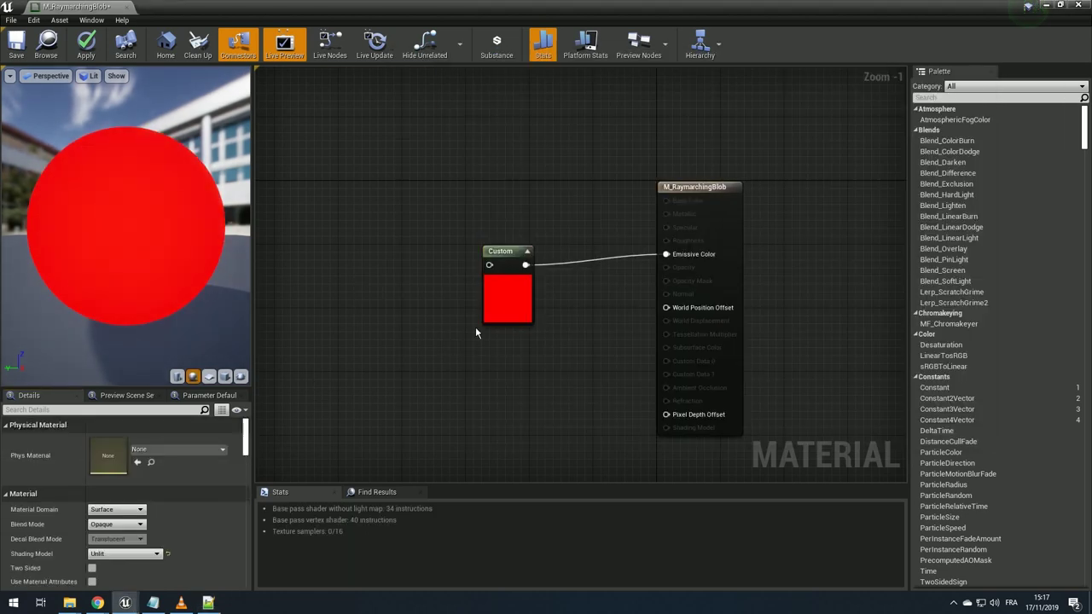
- Set the Custom node's code to #include "/Engine/RMblob.ush" followed by return 0
left_click(503, 307)
left_click(159, 441)
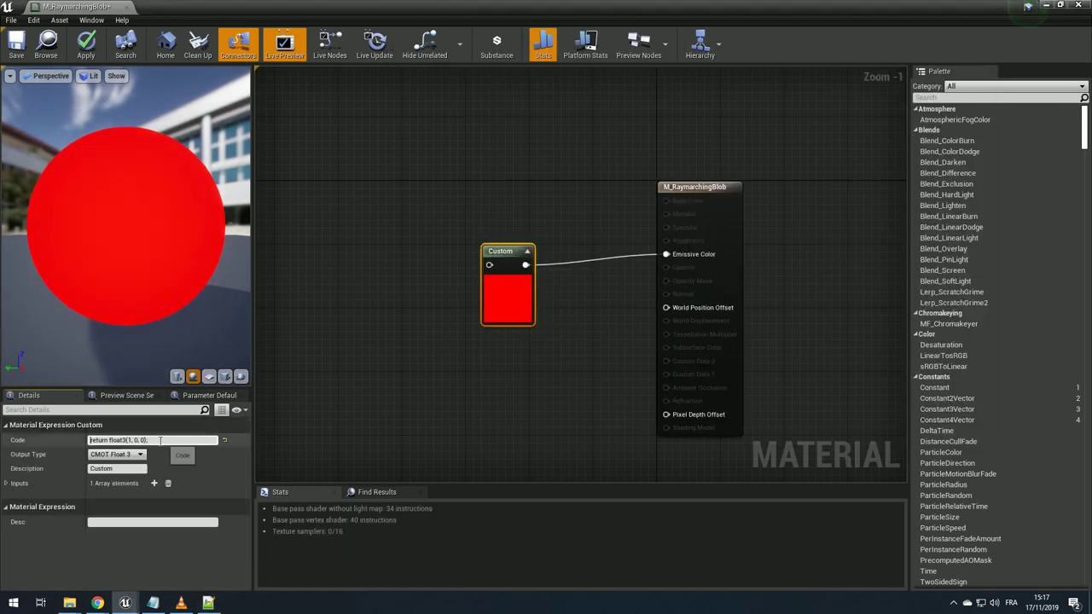
type("#")
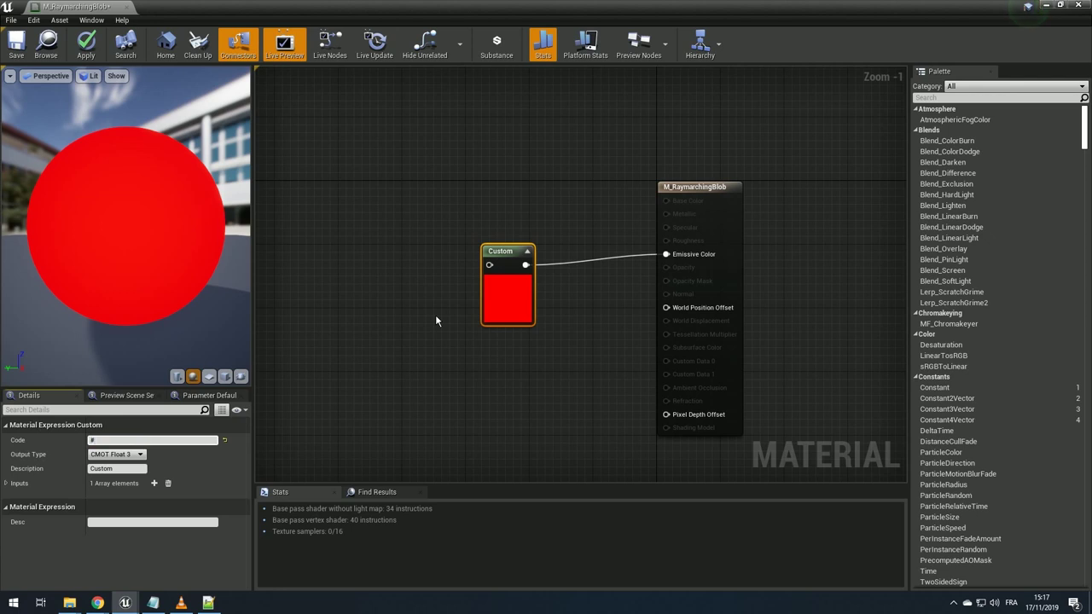
type("include \"/")
type("Engine/")
left_click(208, 603)
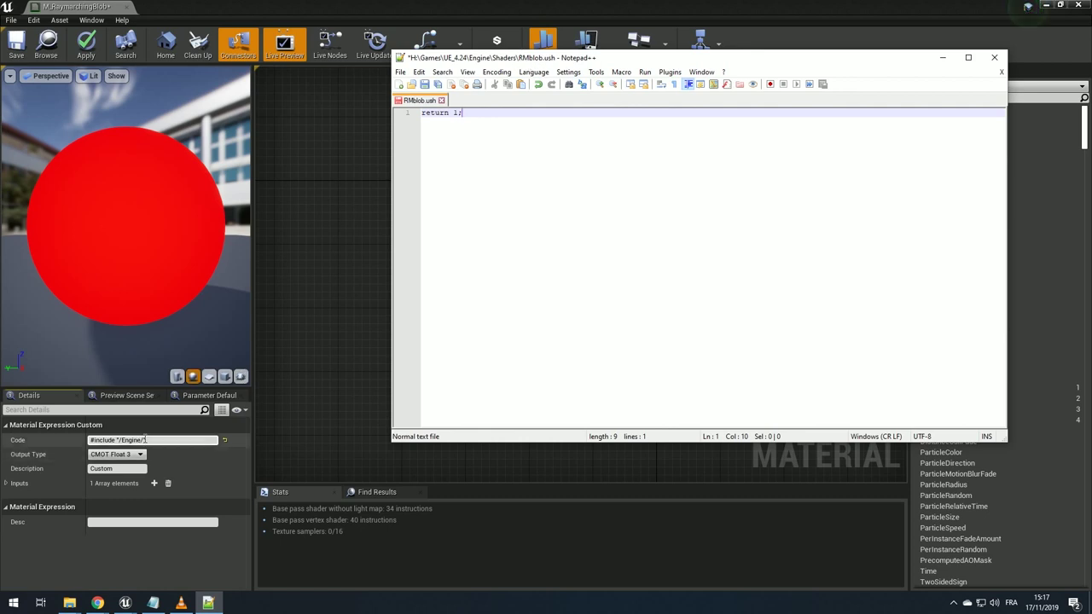
left_click(155, 441)
type("RMblob.ush")
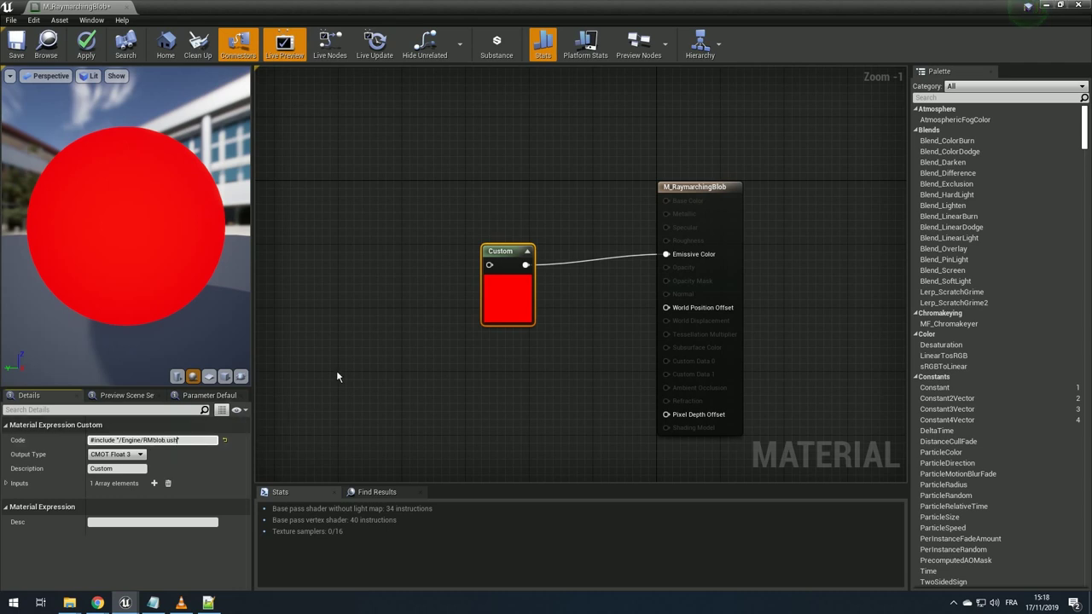
type("\"")
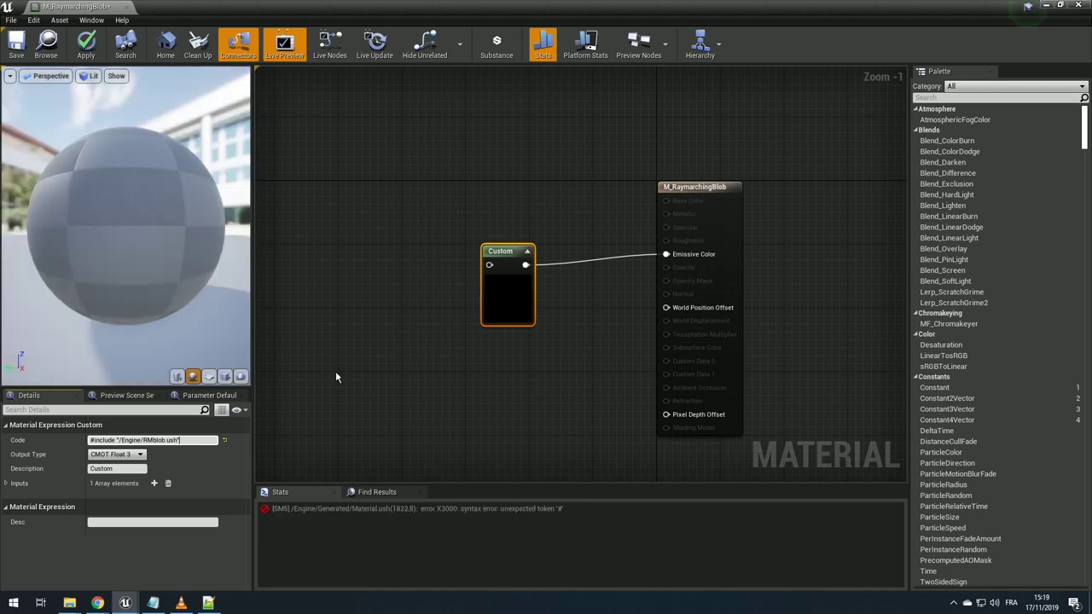
key("shift+Return")
type("return")
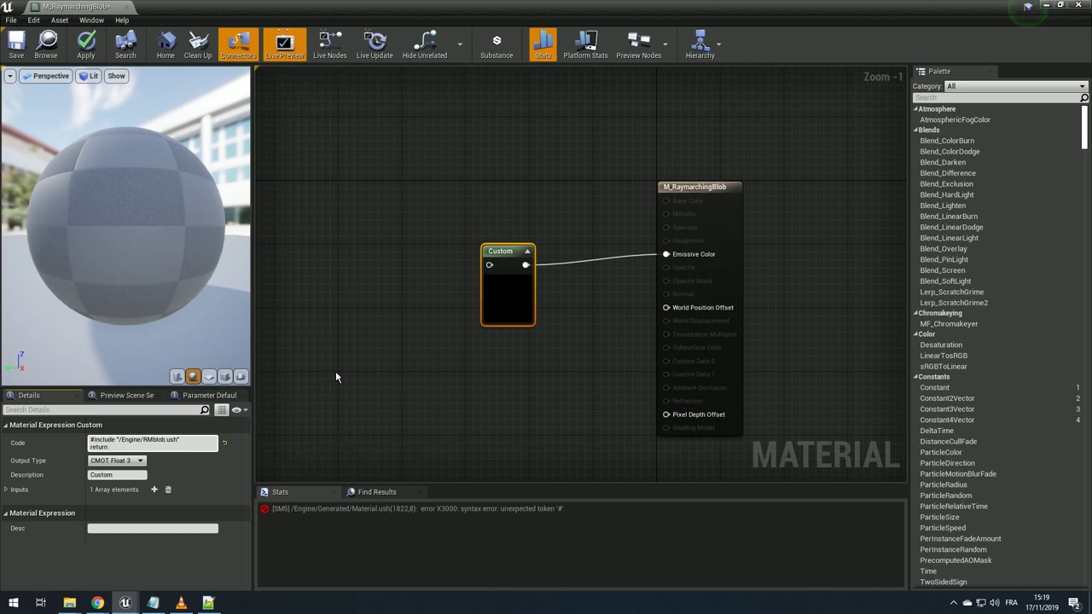
type(" 0;")
key("shift+Return")
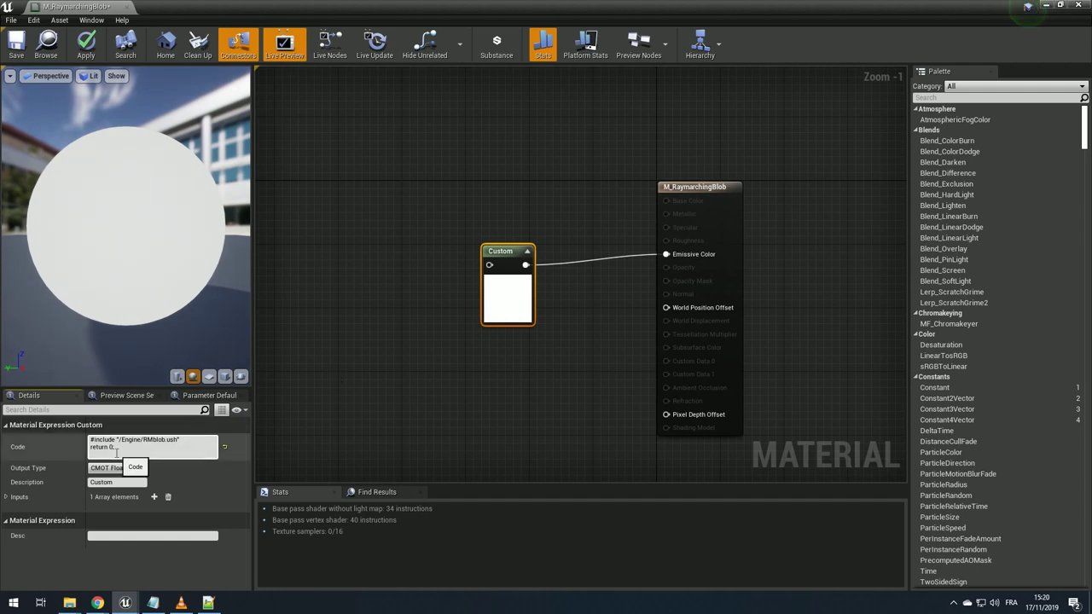
left_click(208, 603)
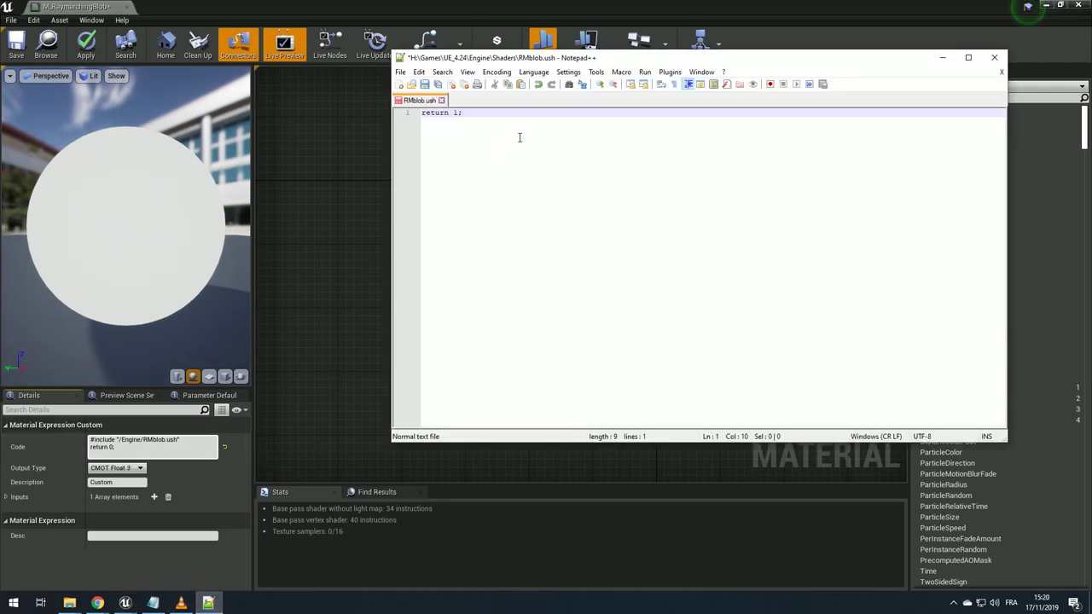
- Change RMblob.ush to return float3(1, 0, 0), save it, and recompile the material
left_click(132, 447)
key("Left")
key("BackSpace")
type("float3")
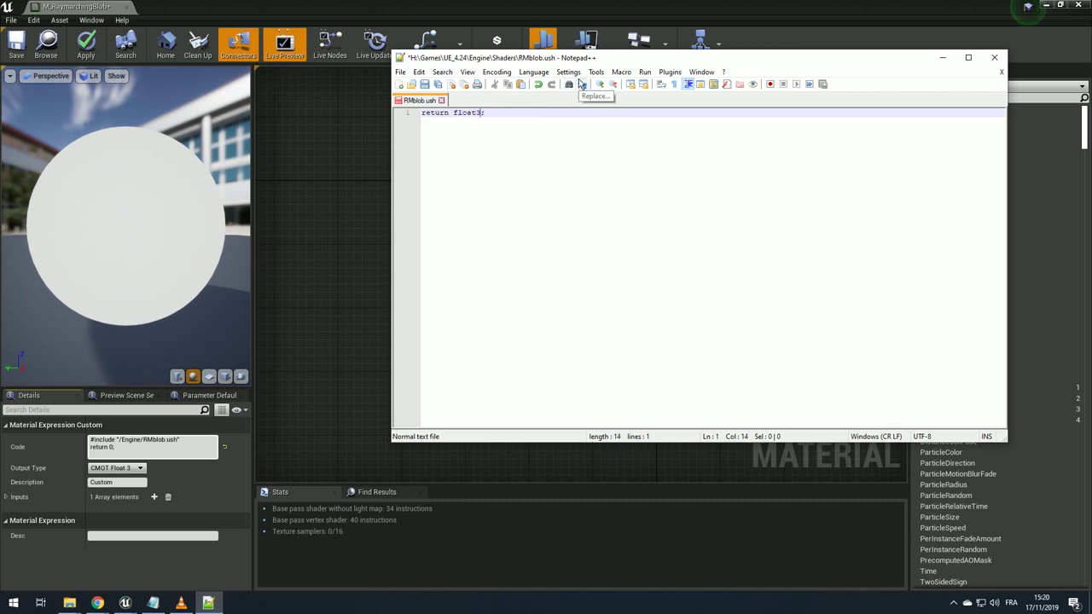
type("(1, 0,")
type(" 0")
key("ctrl+s")
left_click(335, 198)
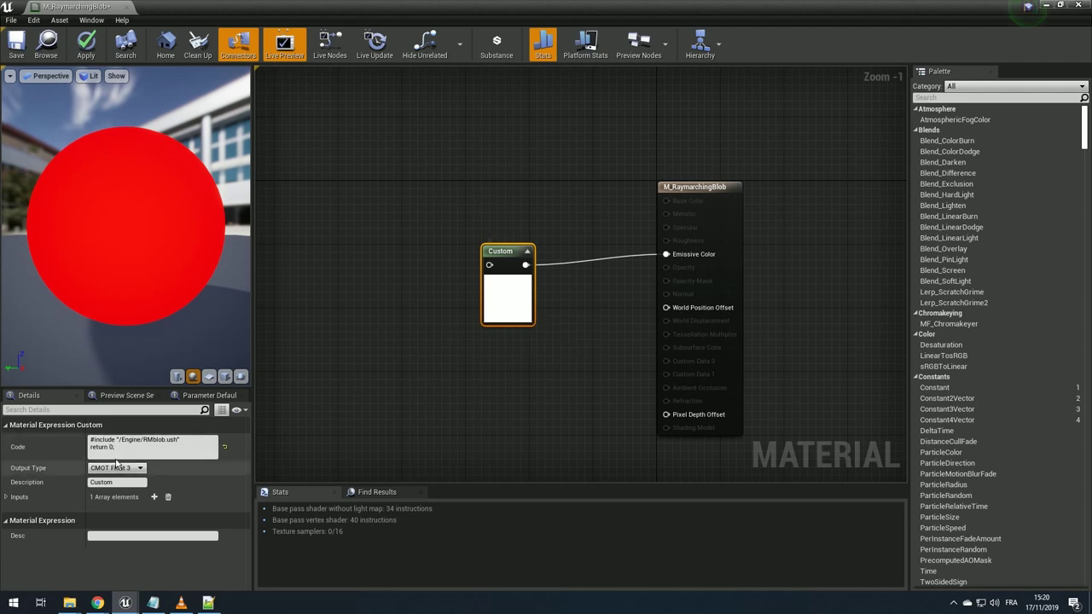
left_click(209, 443)
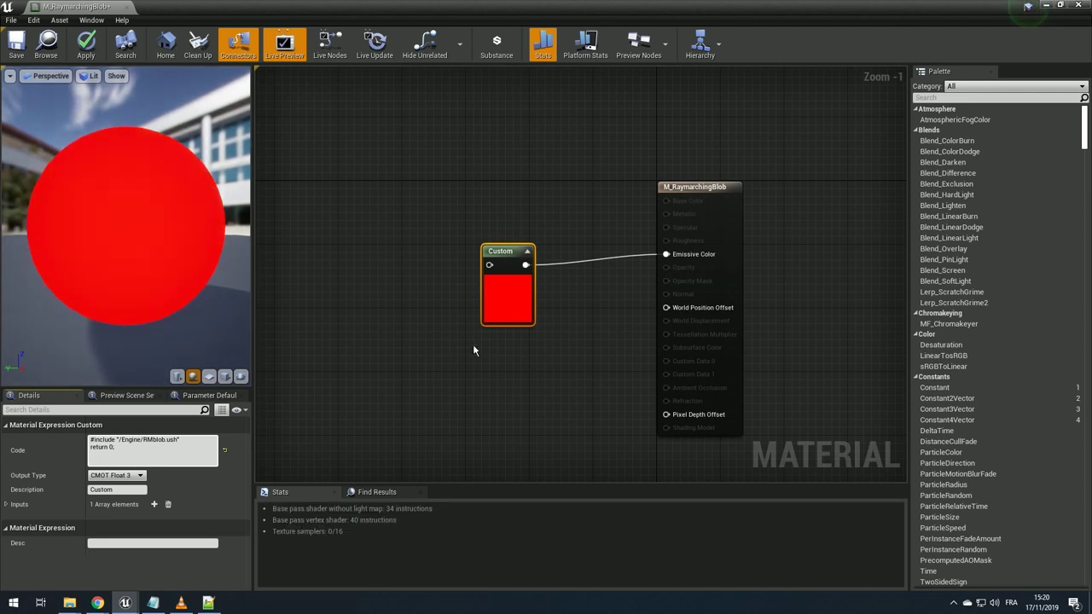
left_click(208, 603)
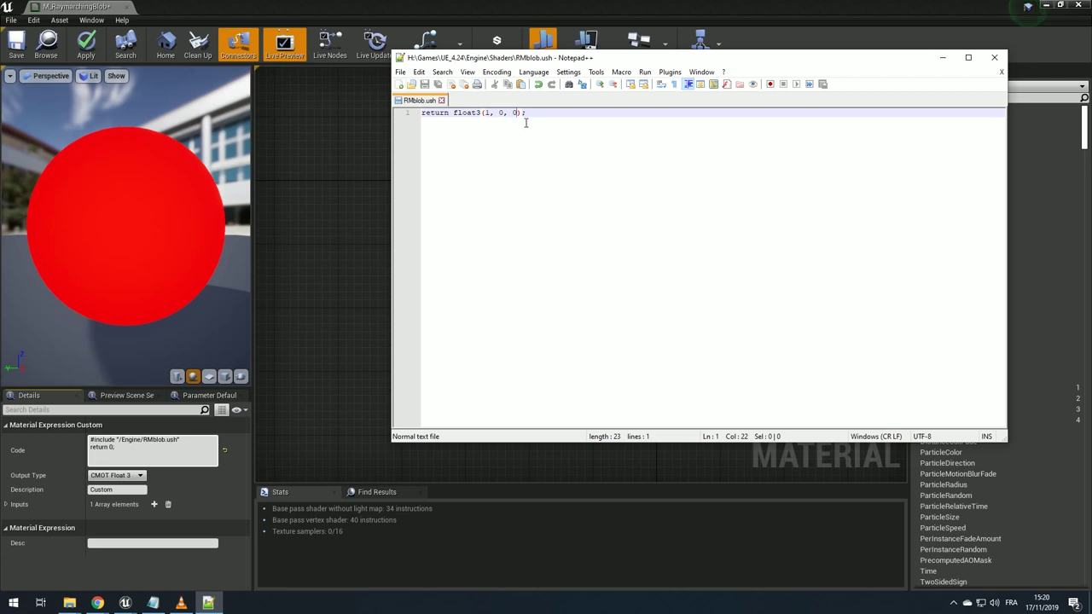
left_click_drag(522, 114, 453, 114)
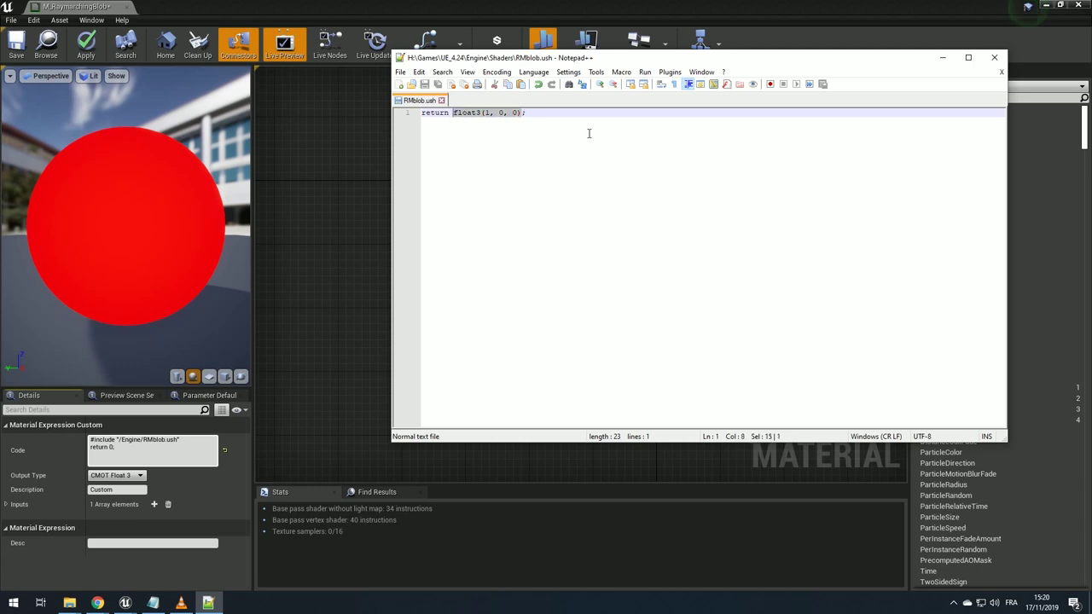
- Add a Vector Parameter named Color with a bright red default value
left_click(379, 144)
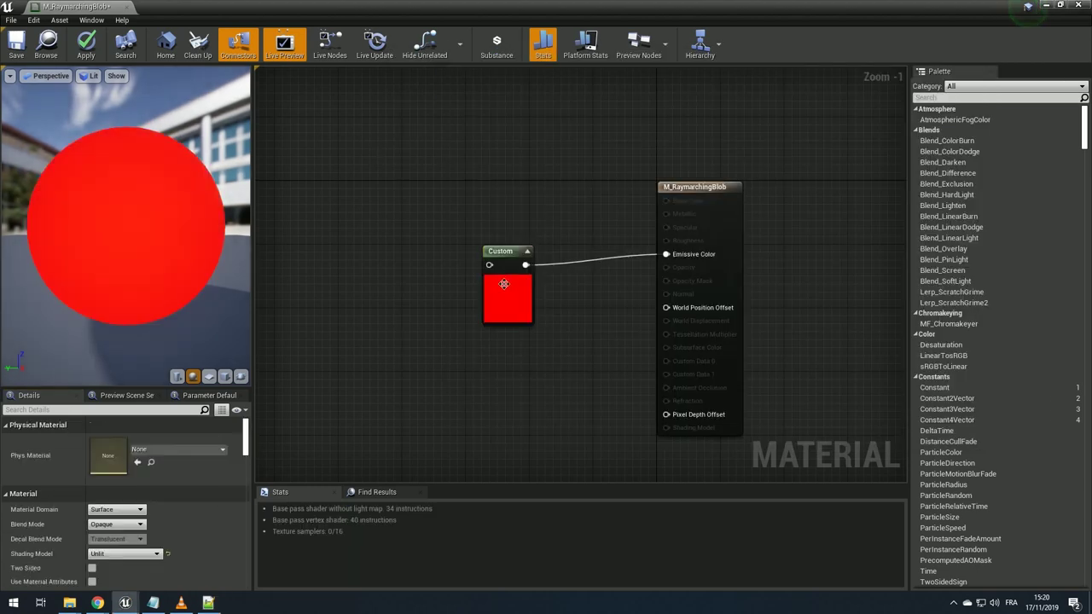
left_click(385, 254)
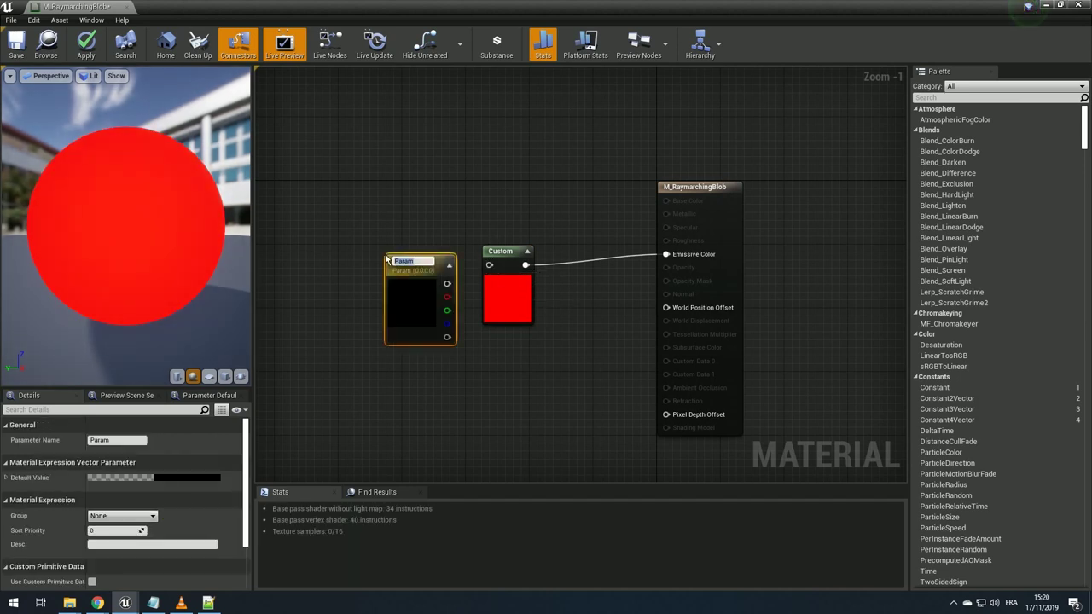
type("Color")
key("Return")
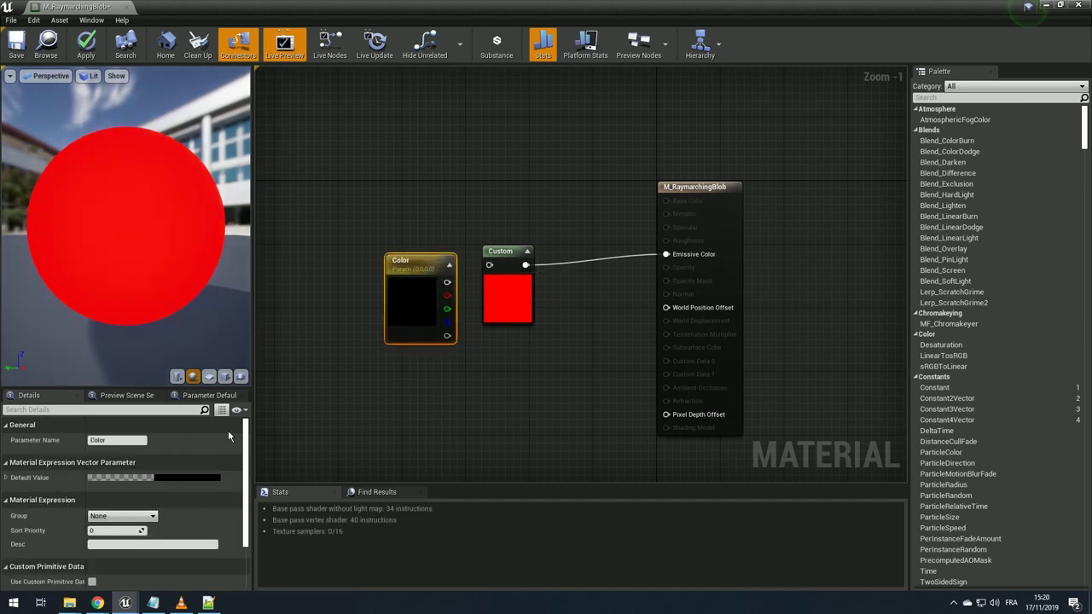
left_click(128, 478)
left_click(331, 337)
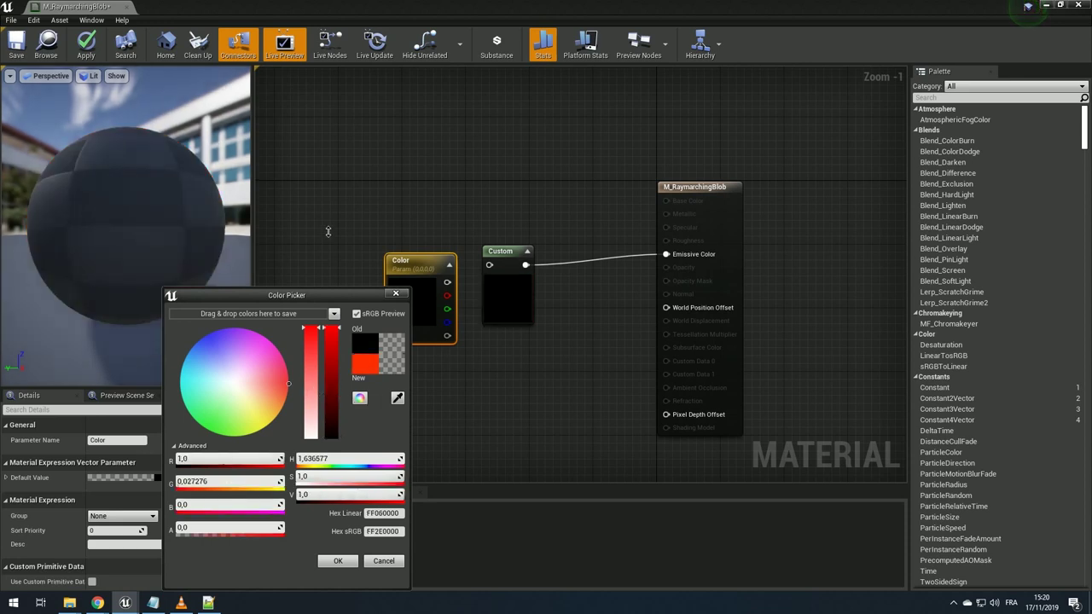
left_click(338, 561)
- Wire the Color parameter into the Custom node and expand its first input
left_click_drag(425, 257, 489, 265)
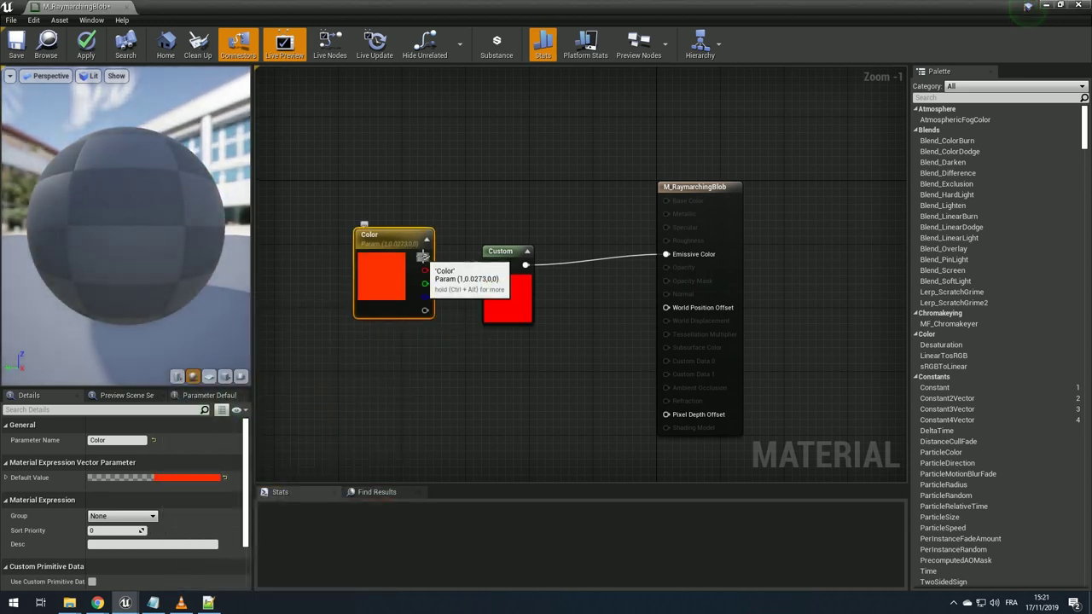
left_click(500, 314)
left_click(12, 517)
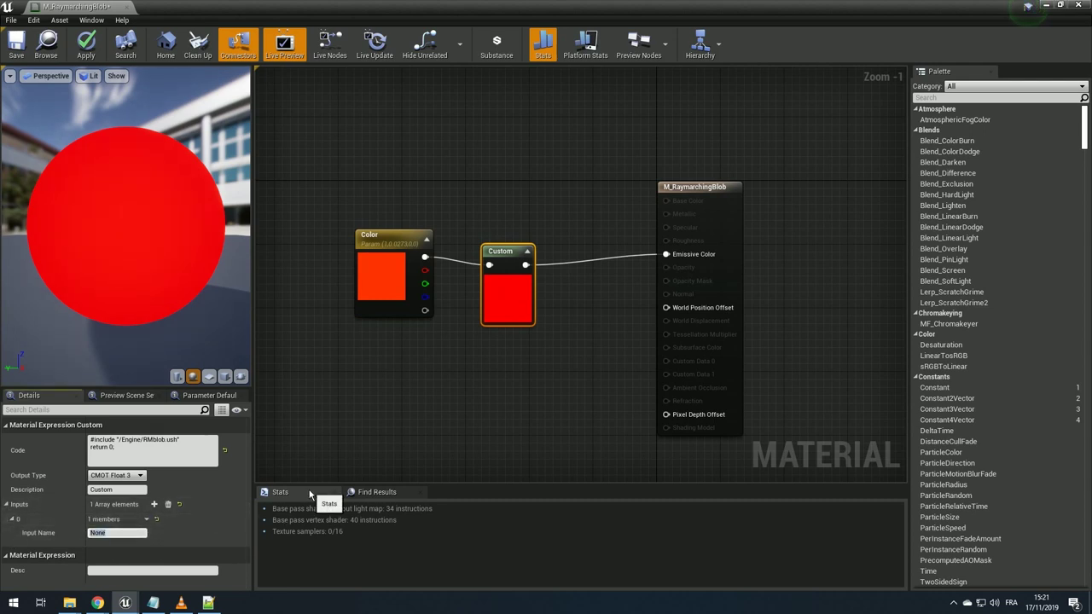
- Name the Custom node's input Col and make RMblob.ush return Col
type("Colo")
key("Return")
key("alt+Tab")
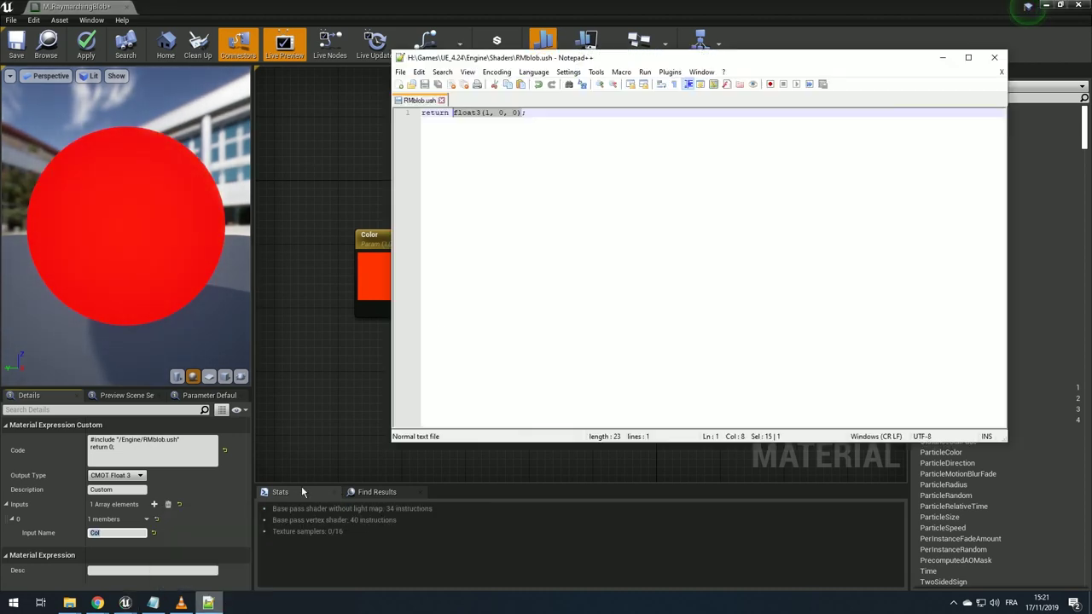
key("ctrl+v")
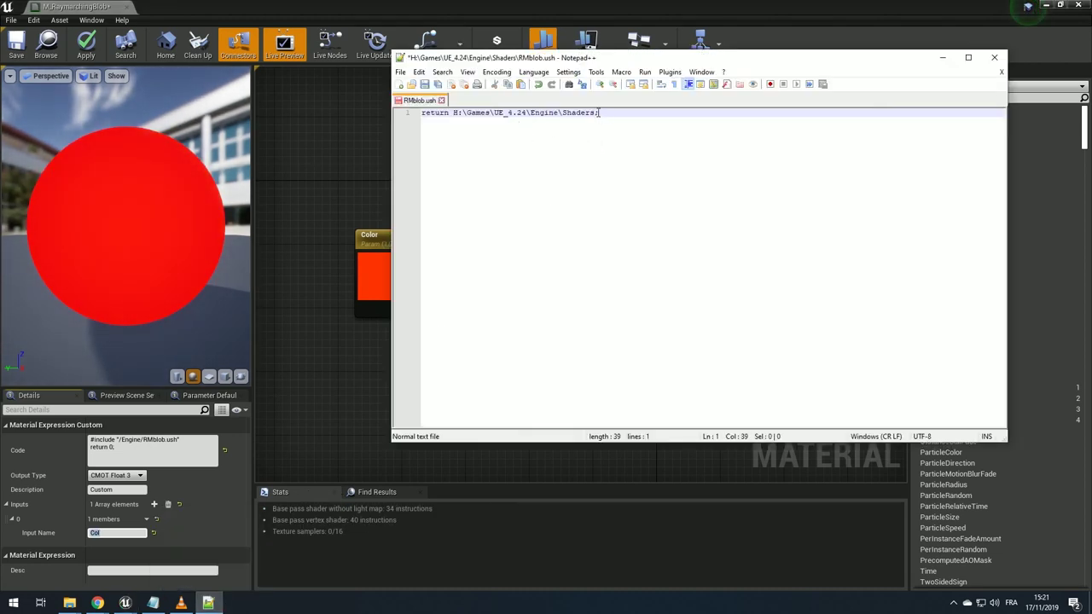
left_click_drag(600, 112, 453, 112)
type("co")
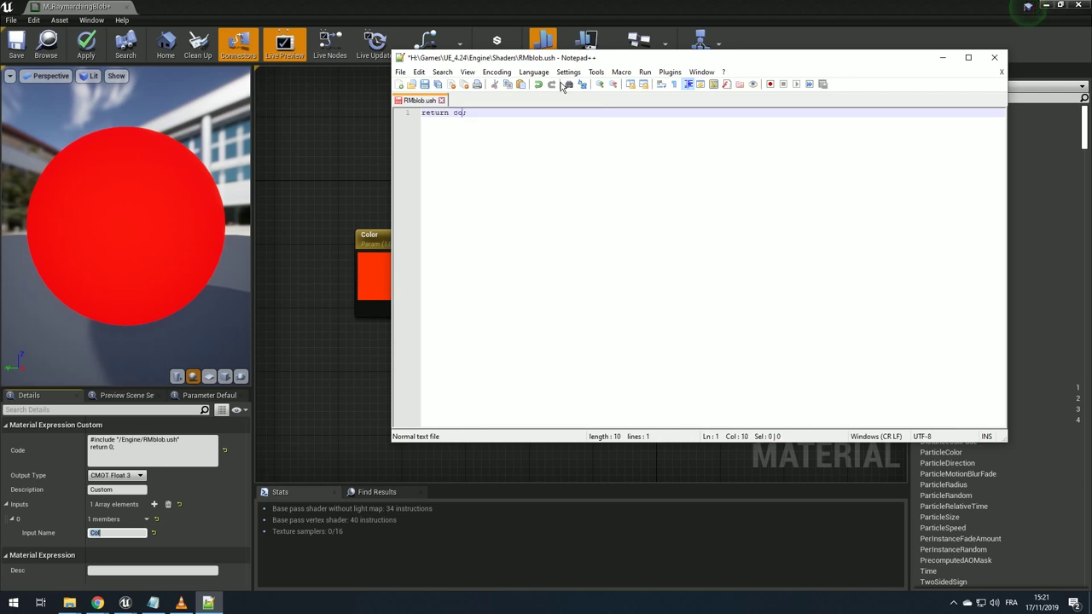
type("l")
key("BackSpace")
key("BackSpace")
key("BackSpace")
type("Col")
key("Return")
key("BackSpace")
- Check the Custom node result, select RMblob.ush's code, and switch to the distance-functions article
left_click(319, 156)
left_click(494, 313)
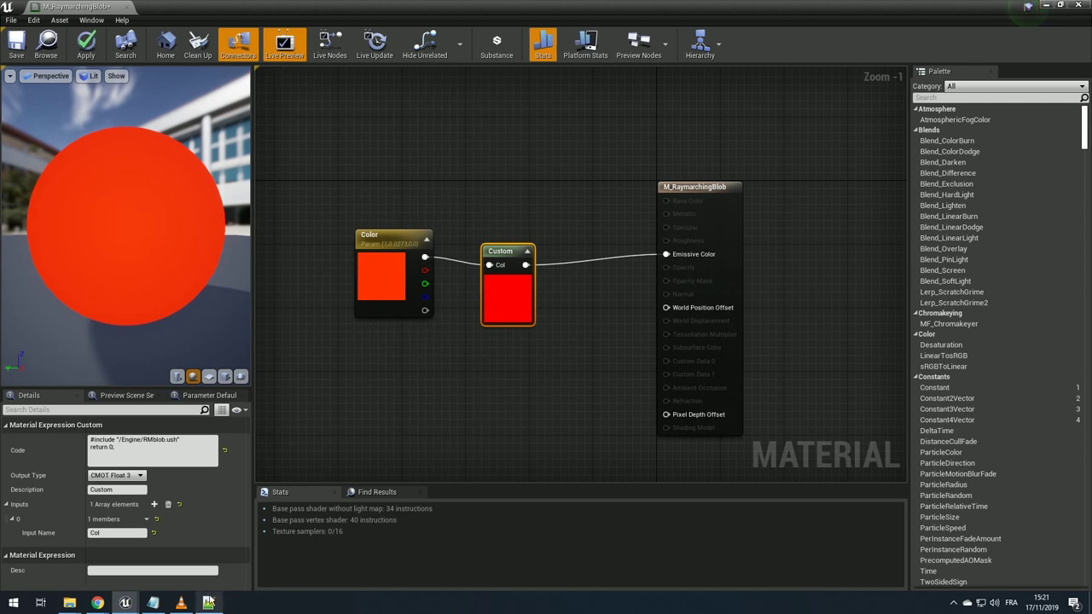
mouse_move(208, 603)
left_click(207, 550)
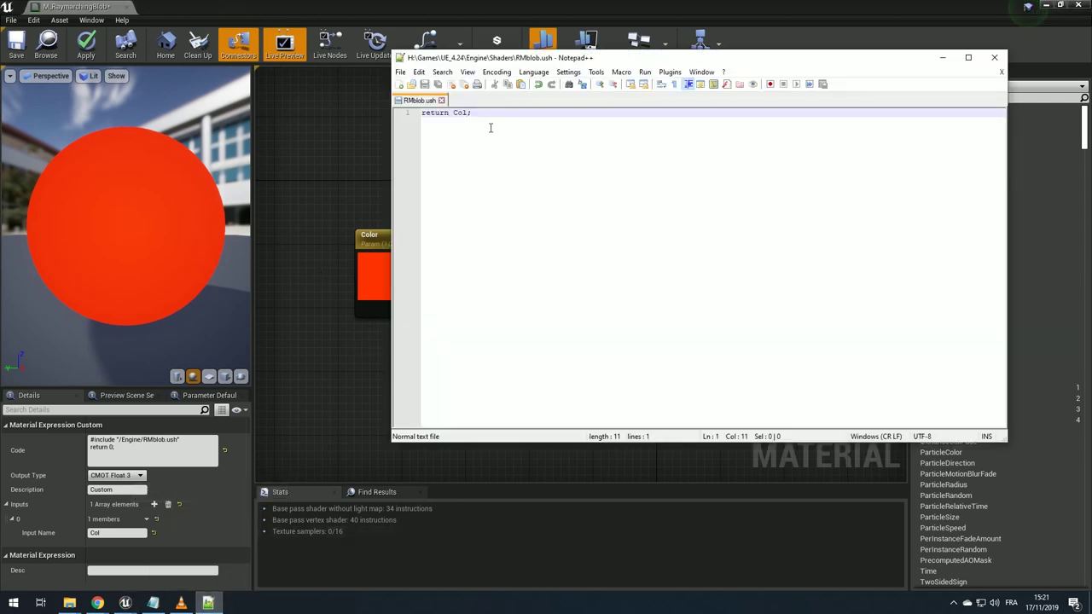
key("ctrl+a")
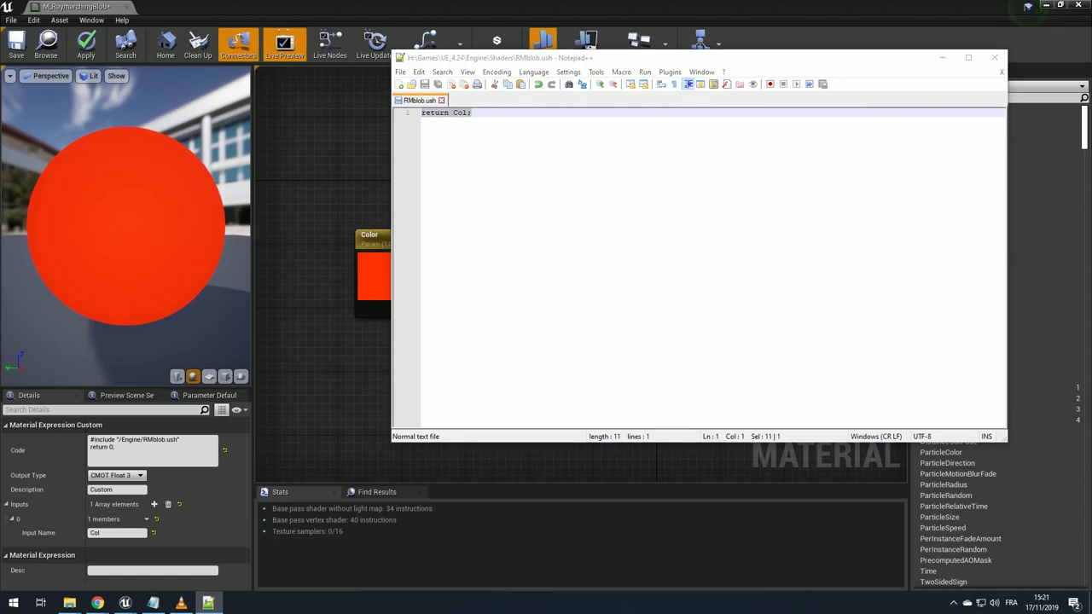
key("super+comma")
key("alt+Tab")
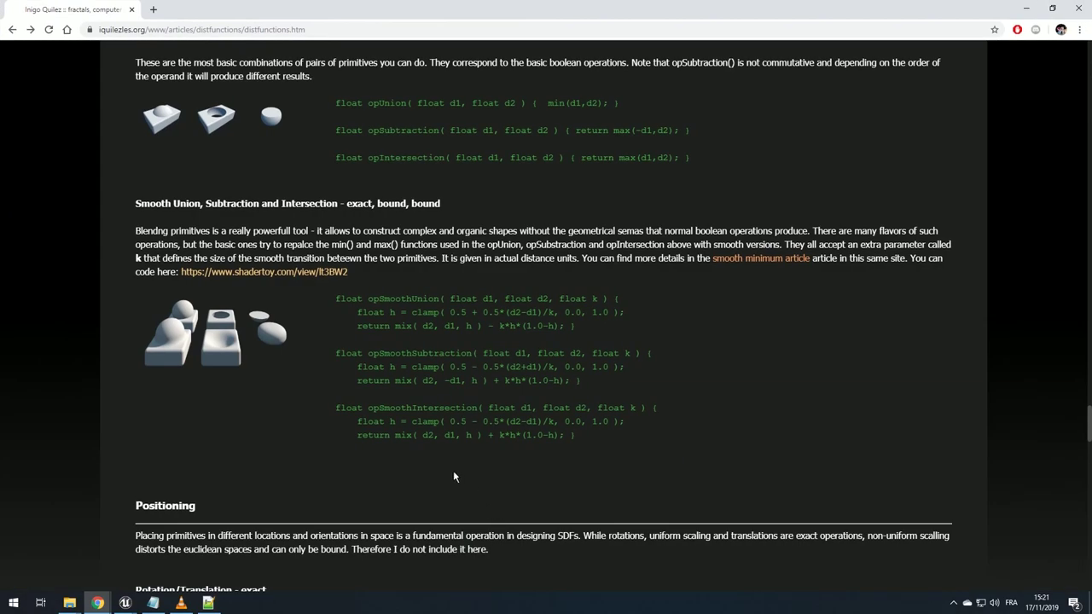
- Scroll the distance-functions article and select the sdSphere function code
scroll(453, 470, "up", 5)
scroll(458, 467, "up", 20)
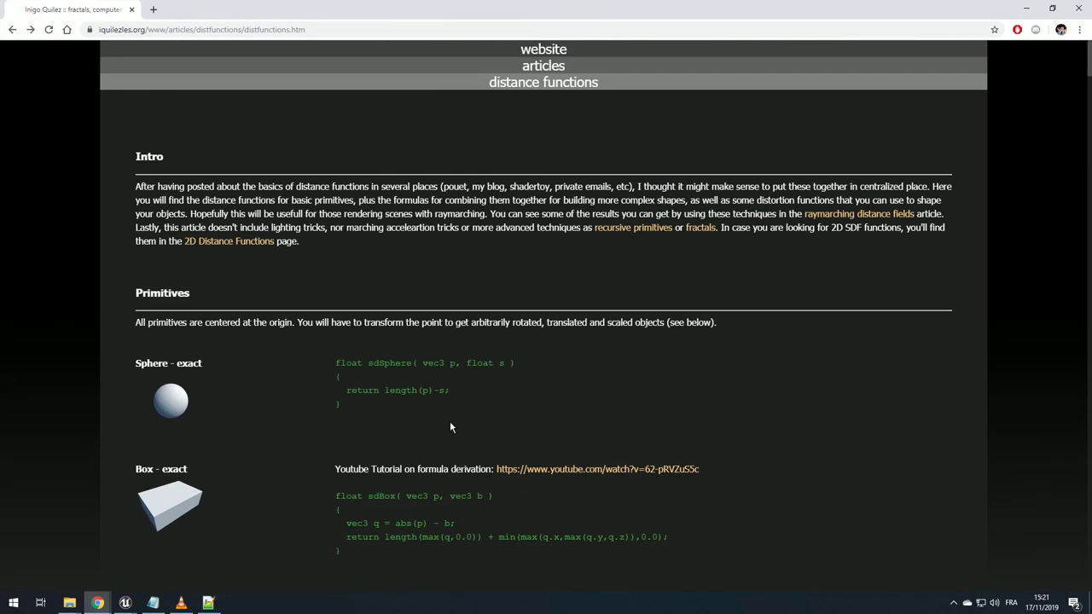
scroll(444, 418, "down", 2)
scroll(438, 415, "up", 2)
scroll(422, 319, "down", 1)
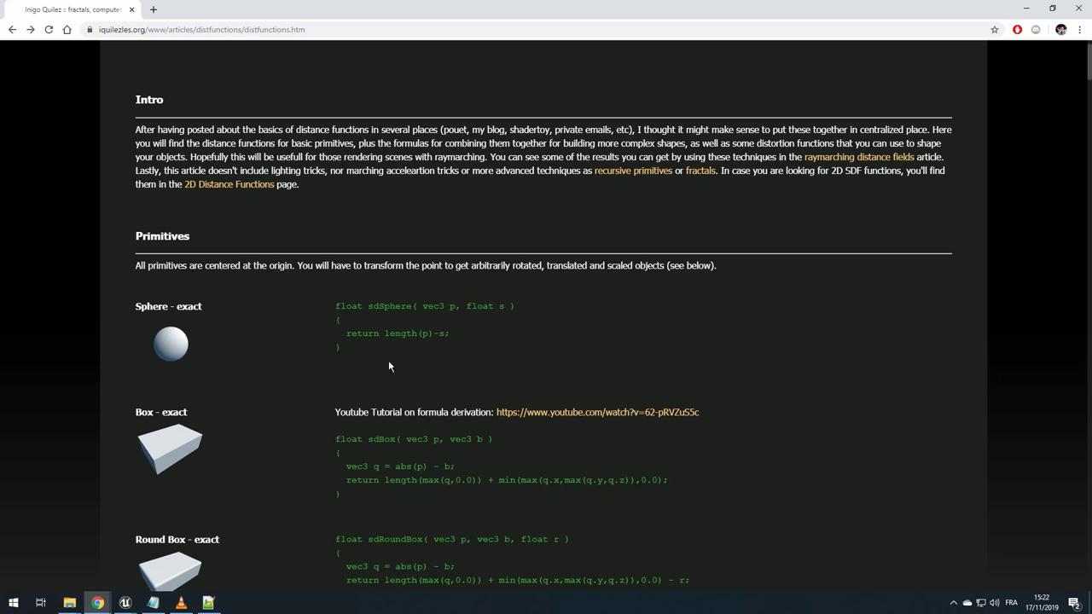
scroll(388, 367, "down", 5)
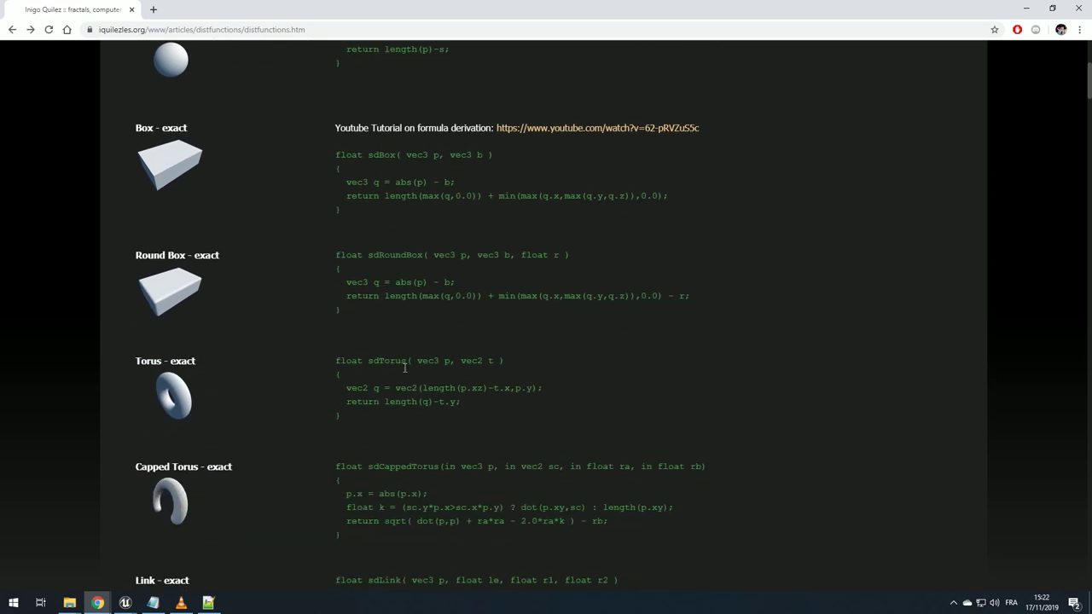
scroll(411, 361, "up", 3)
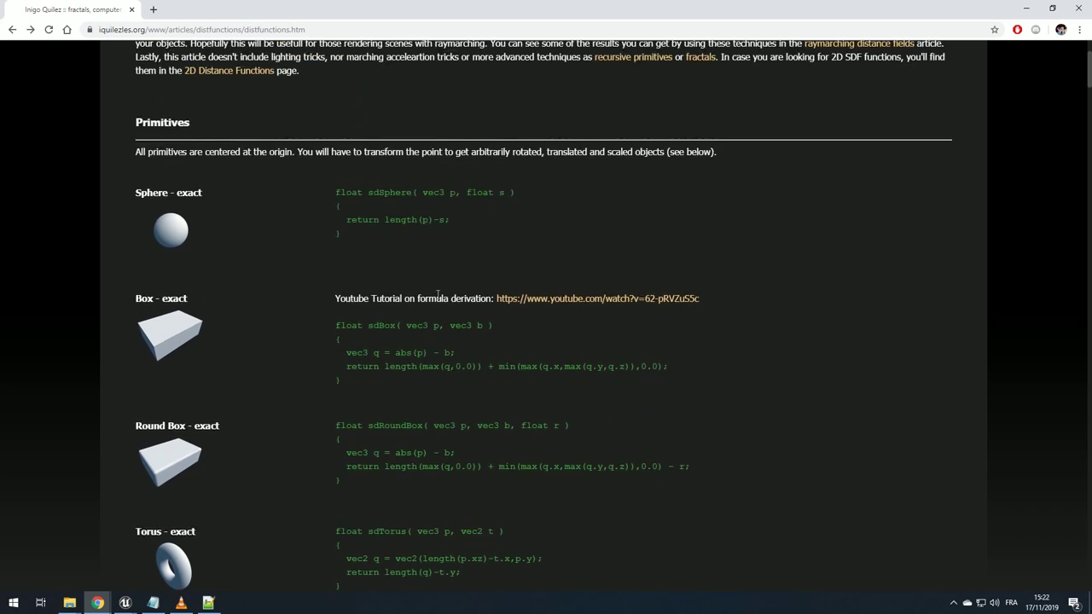
scroll(383, 177, "up", 1)
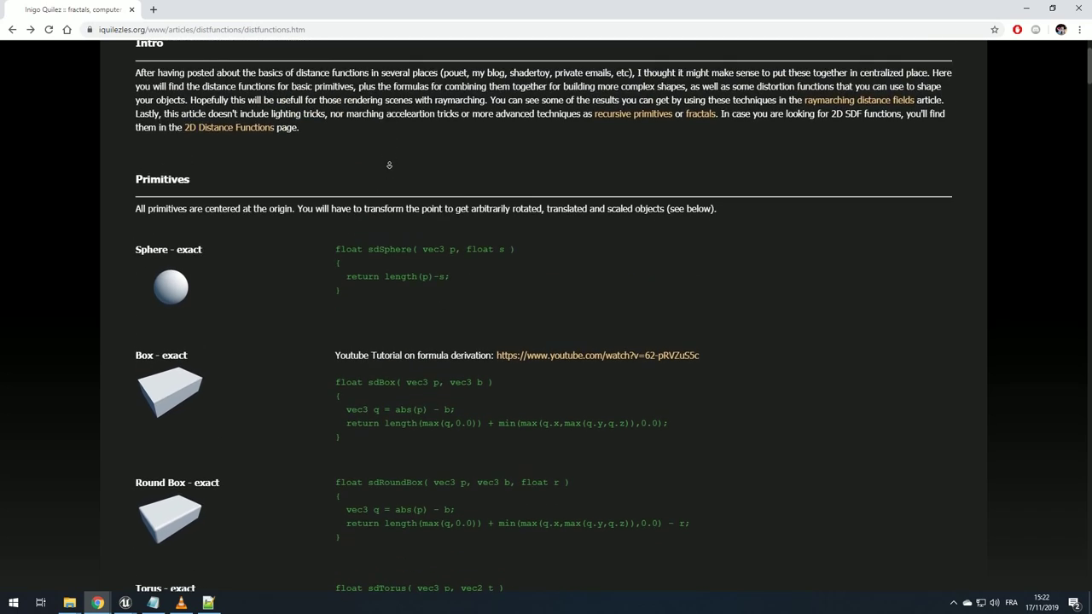
middle_click_drag(389, 164, 419, 242)
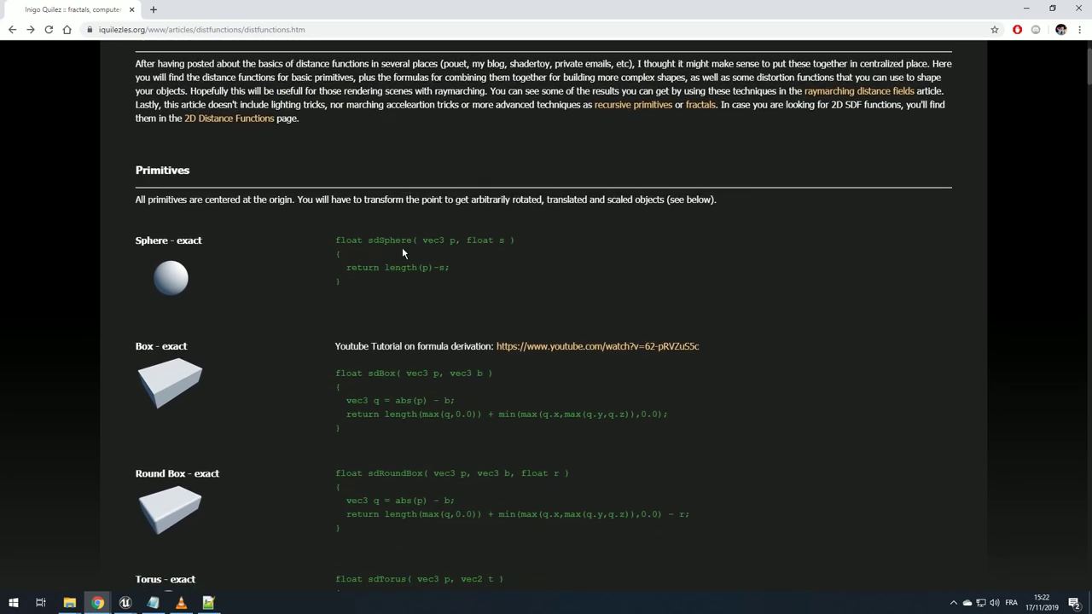
triple_click(335, 274)
middle_click_drag(334, 274, 389, 315)
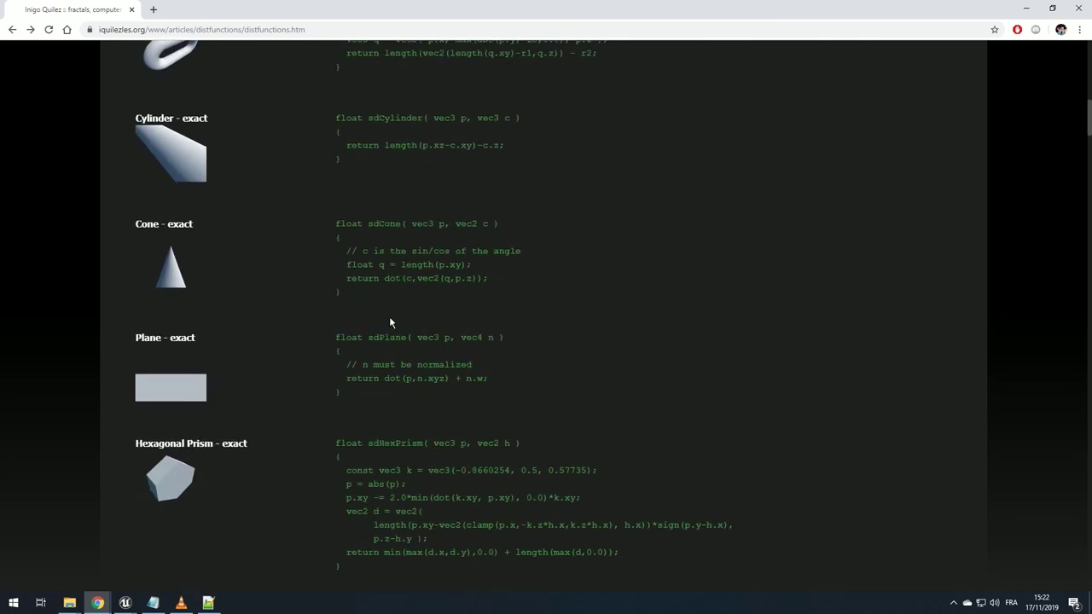
- Scroll further through the article, then jump back to its top and return to Notepad++
scroll(390, 322, "down", 6)
scroll(440, 303, "down", 6)
scroll(436, 315, "down", 6)
scroll(427, 329, "down", 6)
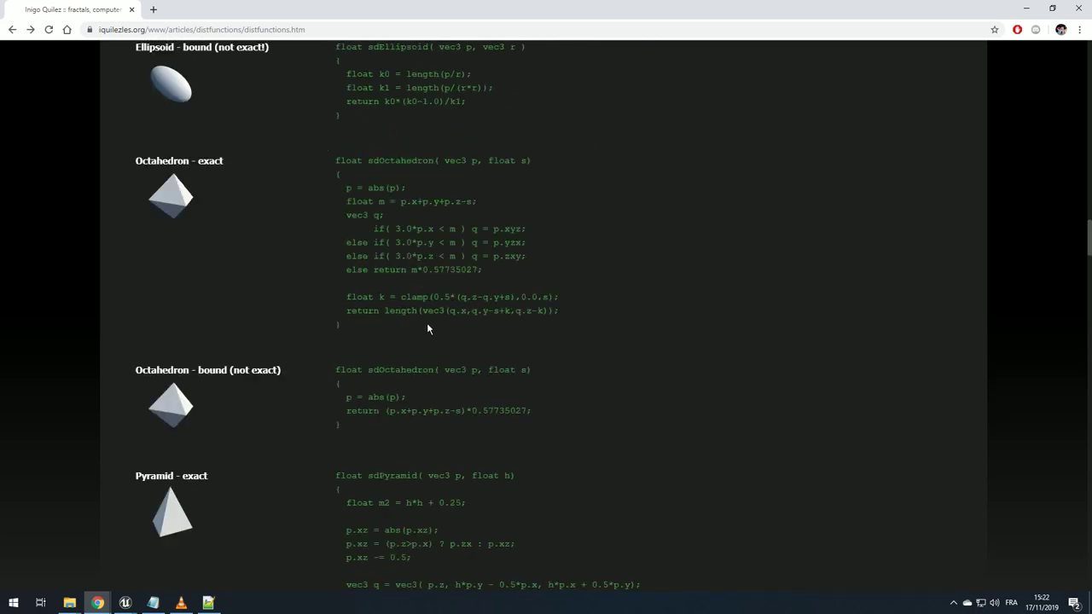
scroll(427, 324, "down", 10)
scroll(429, 320, "down", 10)
scroll(431, 317, "up", 4)
scroll(431, 316, "down", 5)
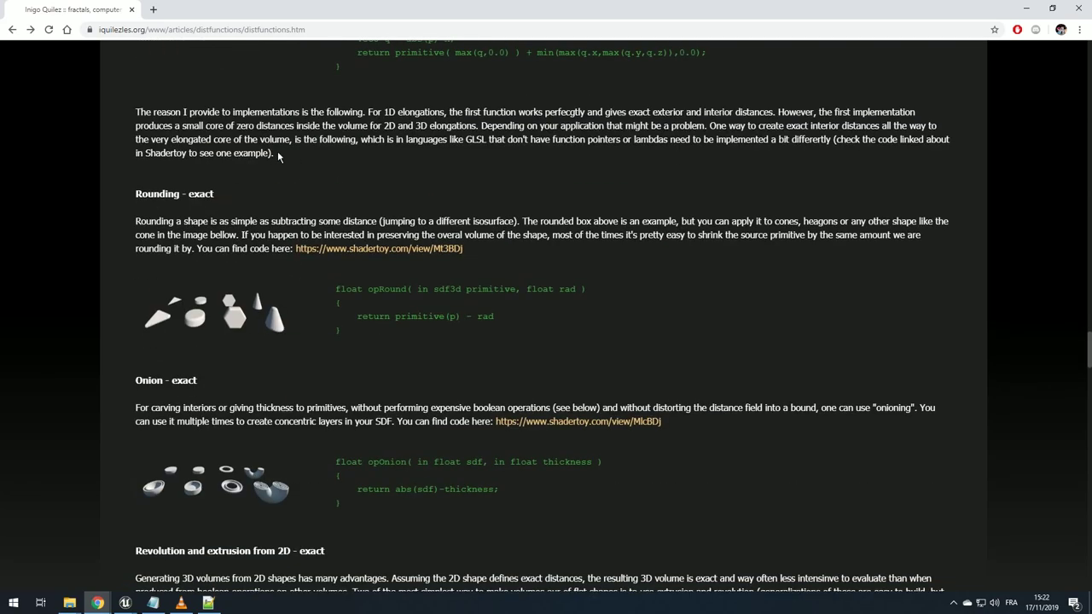
scroll(365, 332, "down", 4)
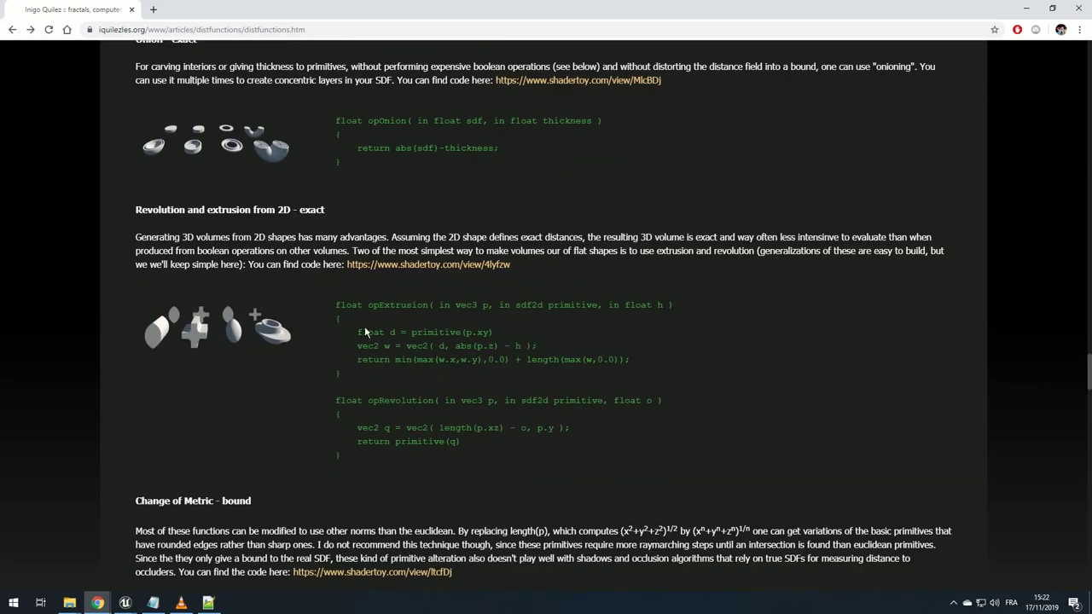
scroll(365, 332, "down", 3)
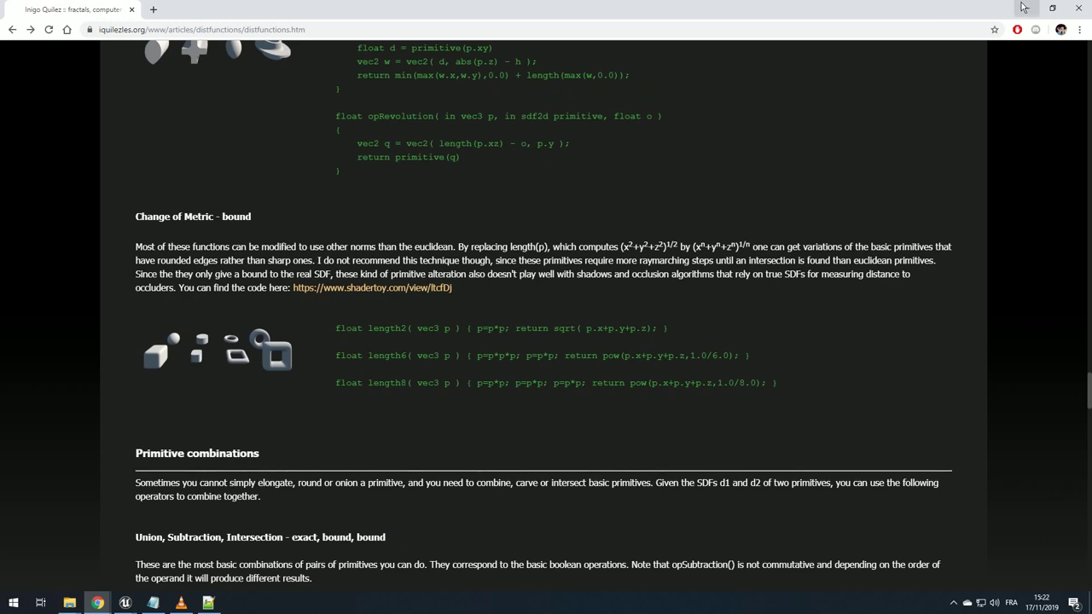
key("Home")
scroll(904, 244, "down", 2)
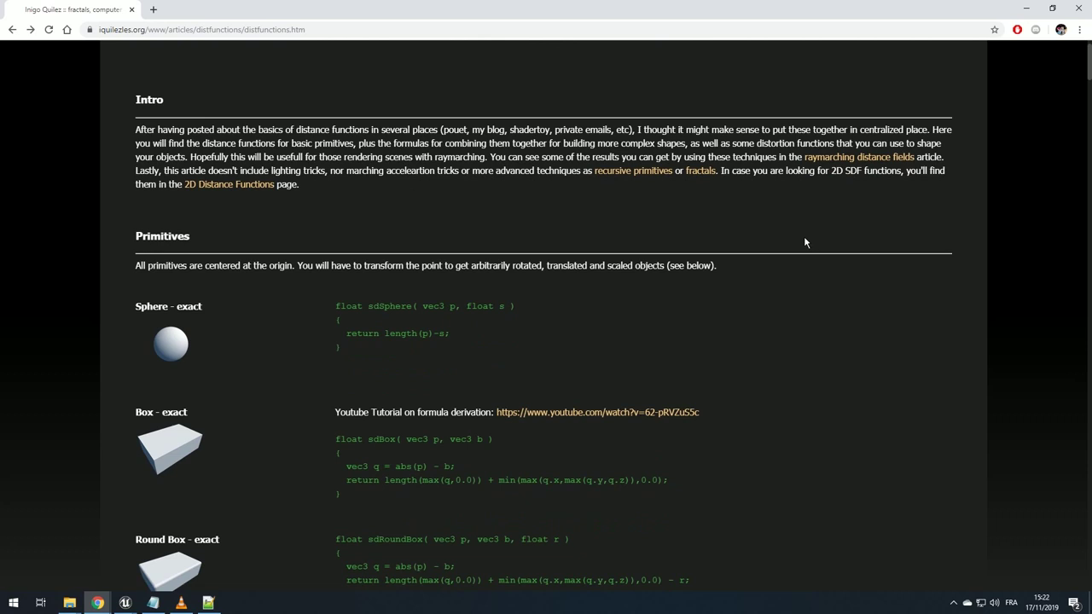
key("alt+Tab")
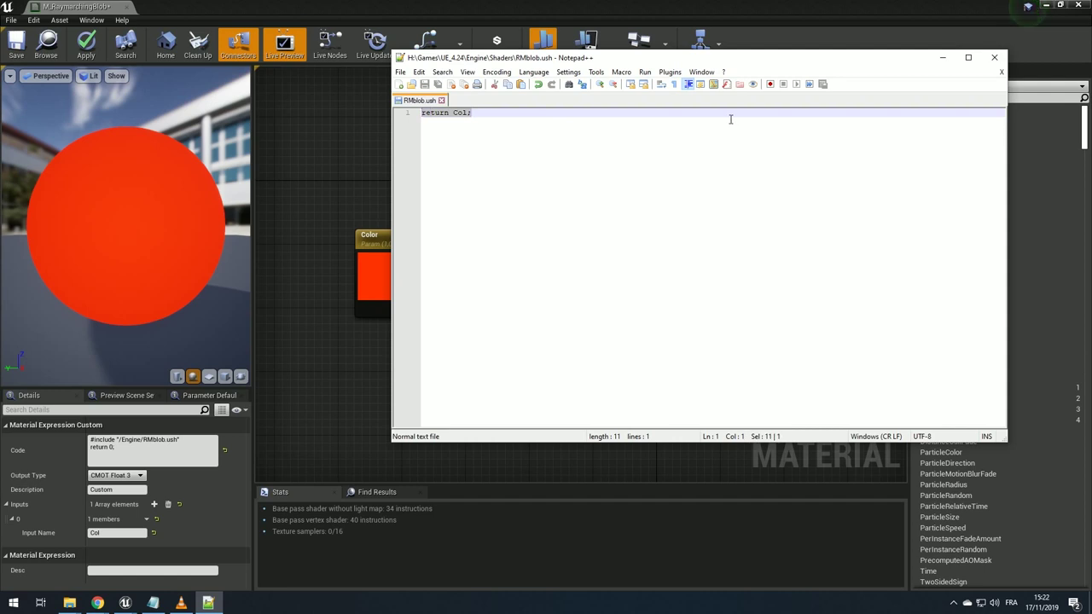
- Declare Col and write a for loop with i < MaxSteps, ending with return Col;
type("float")
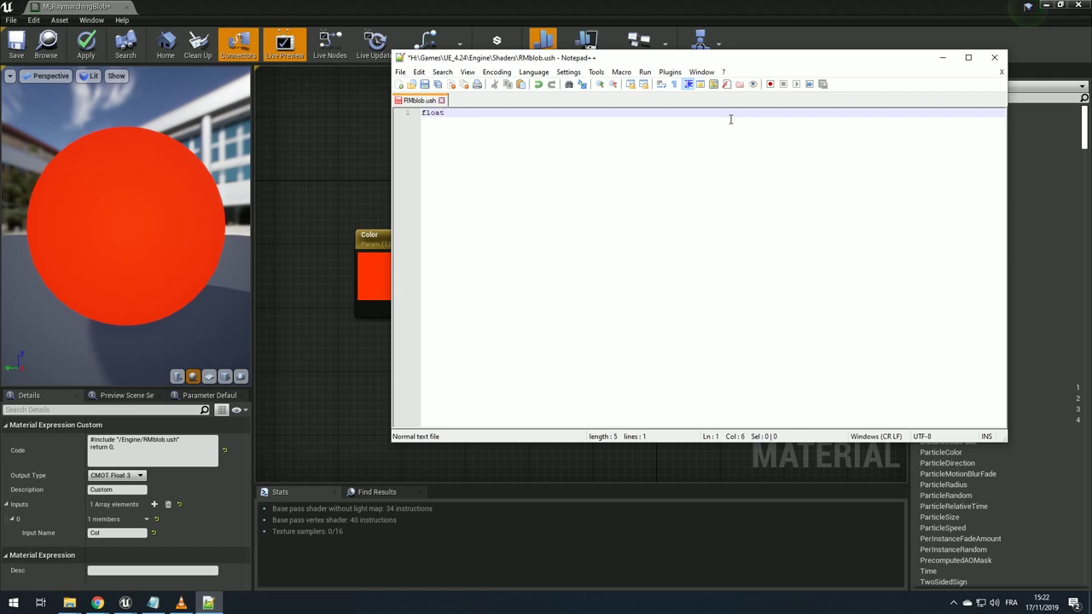
type("3")
key("BackSpace")
type("Col;")
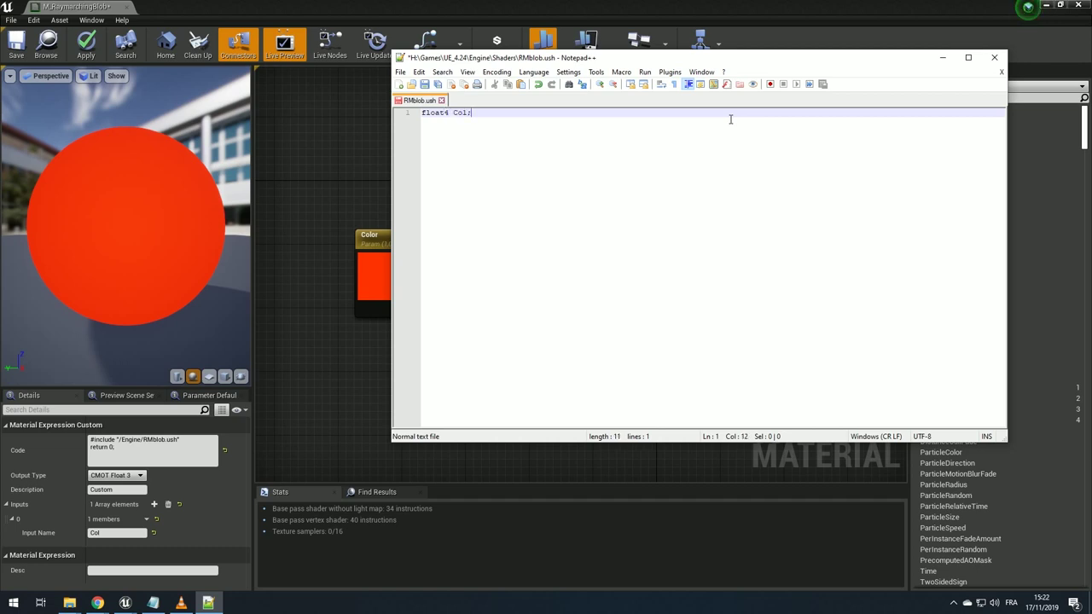
key("Return")
key("Return")
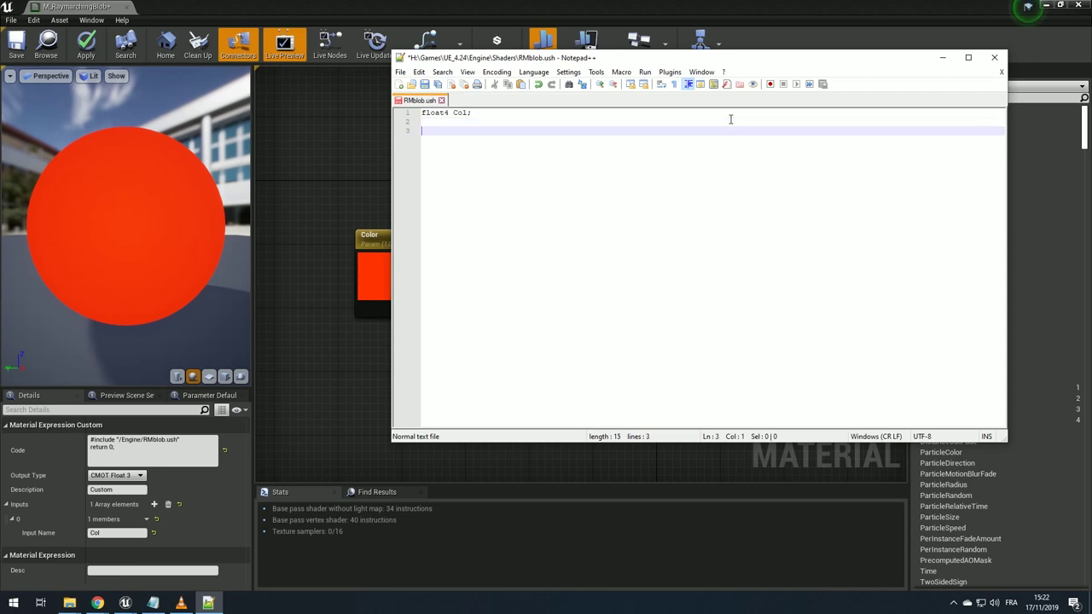
key("Return")
type("for()")
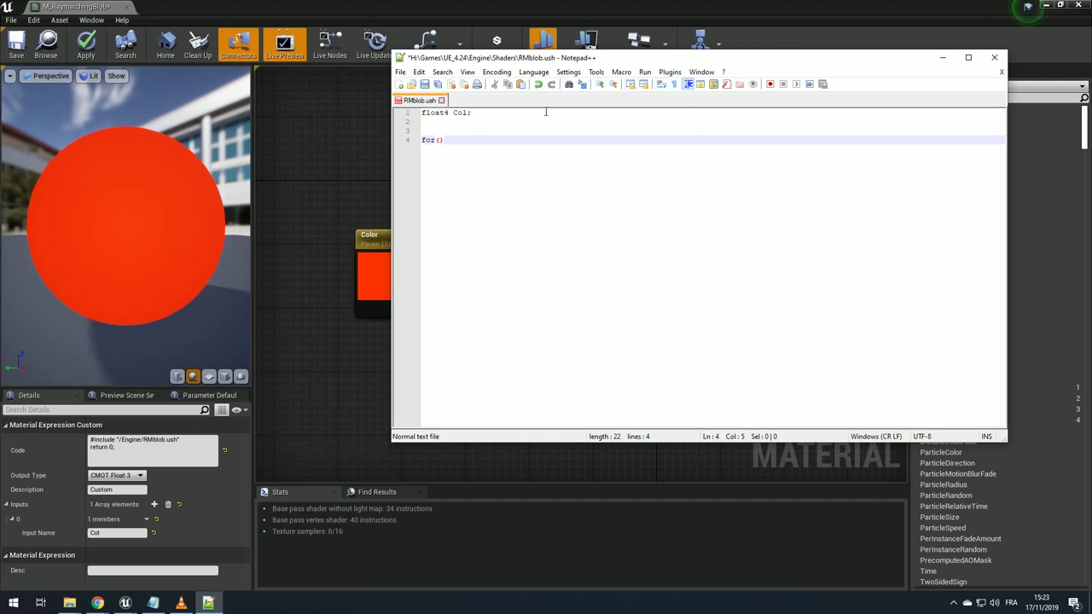
type("int i")
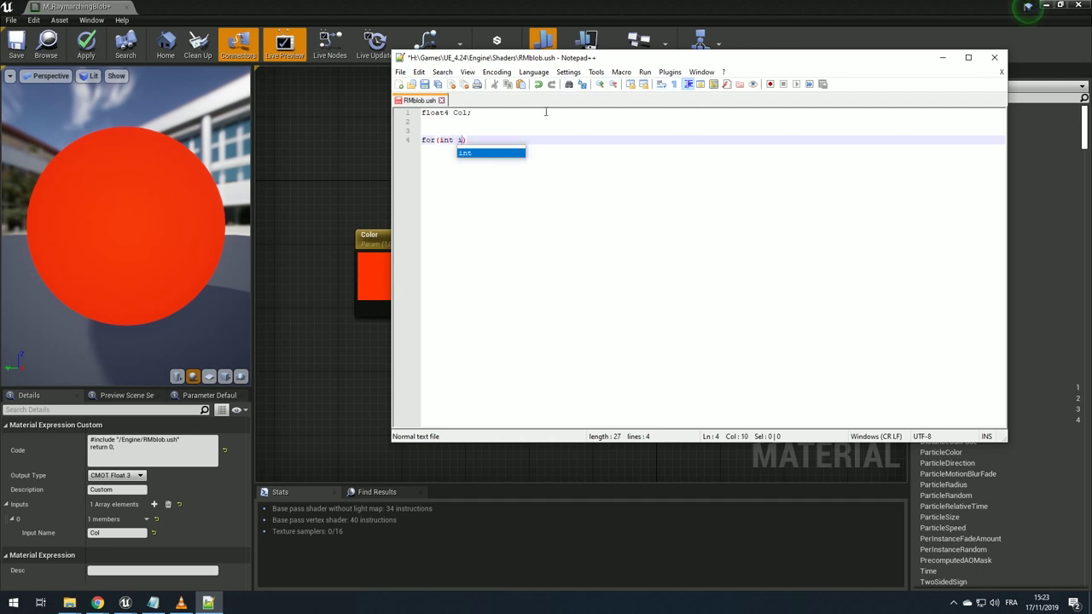
type("=0")
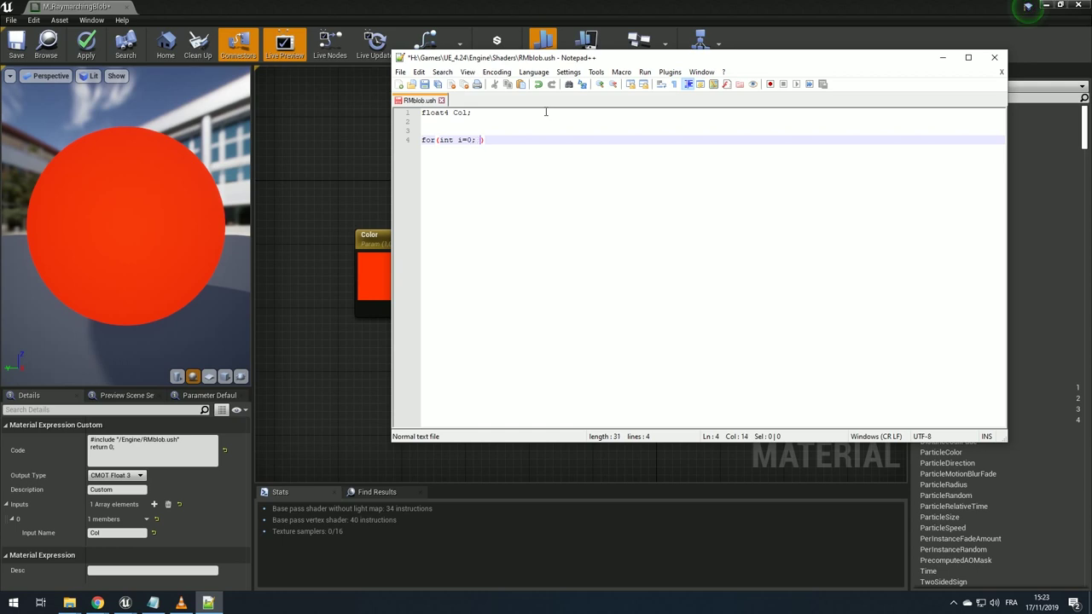
type("i<")
type("MaxSteps")
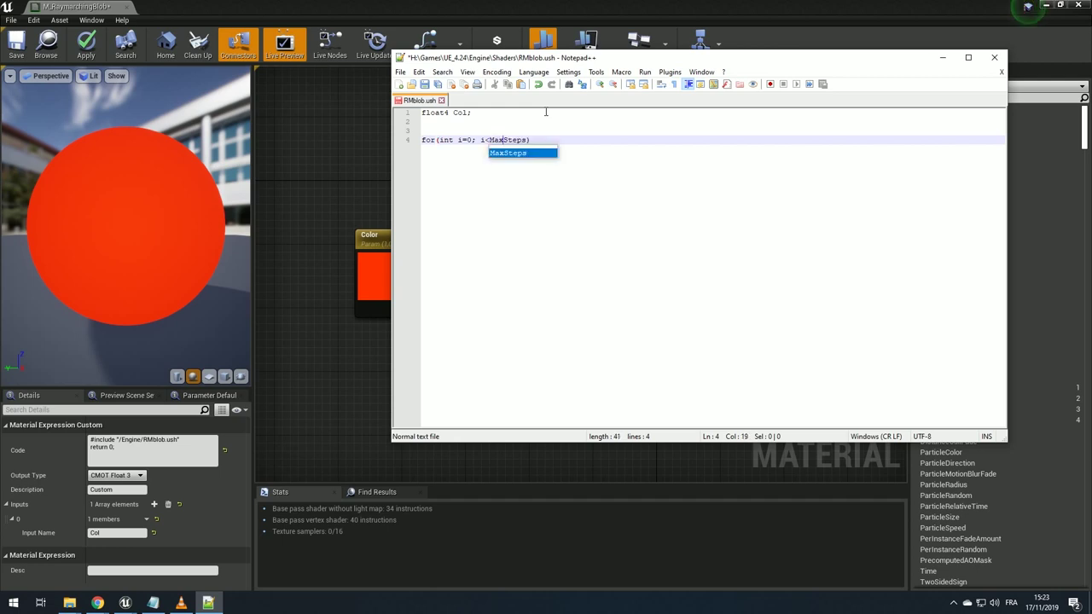
key("Right")
key("Right")
key("Right")
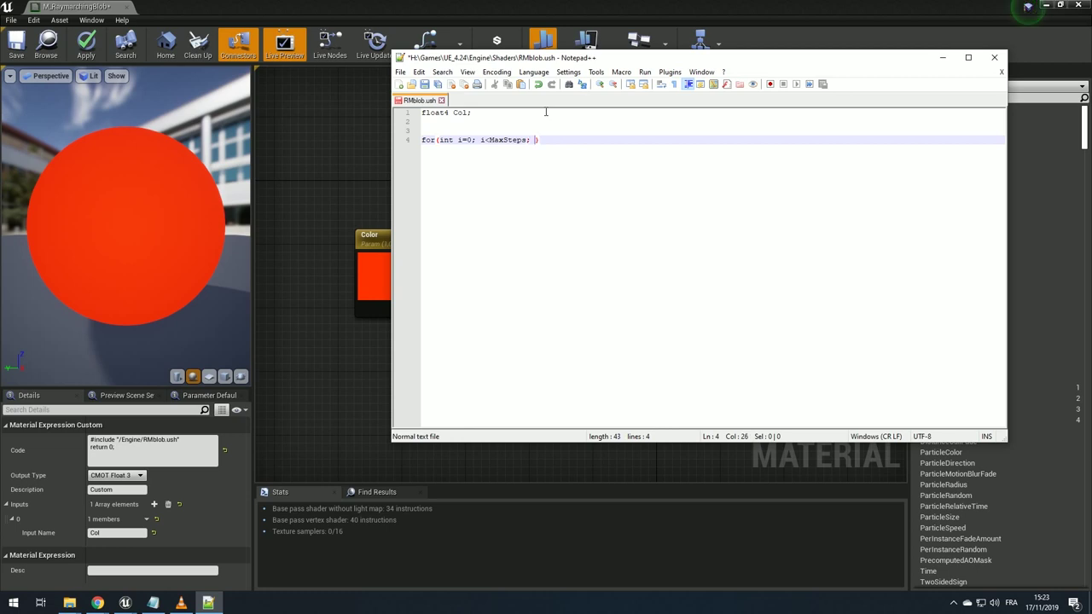
type("i++")
key("Return")
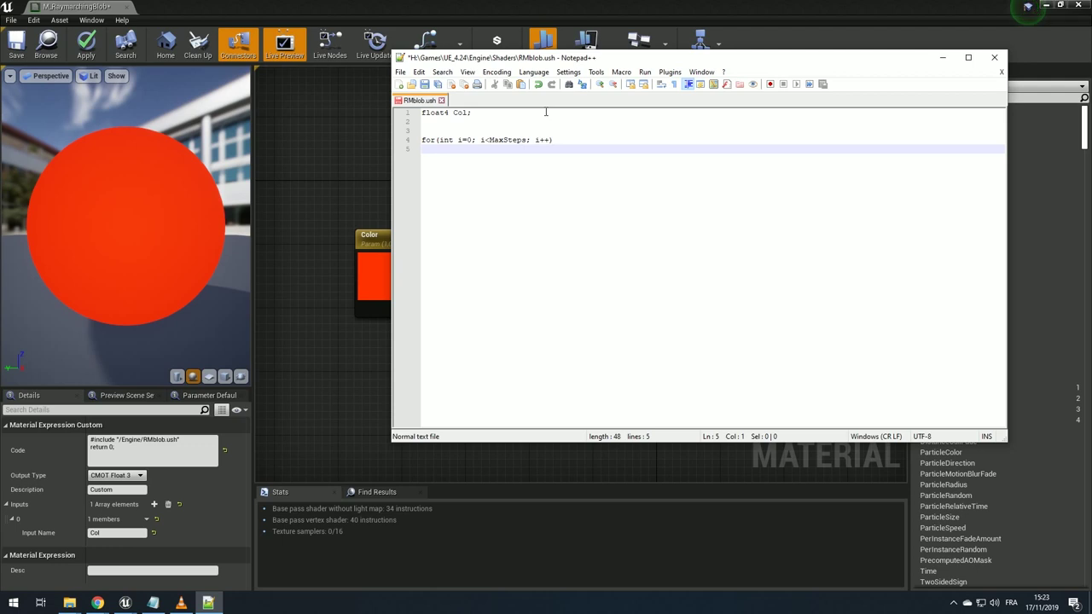
type("{}")
key("Return")
key("Return")
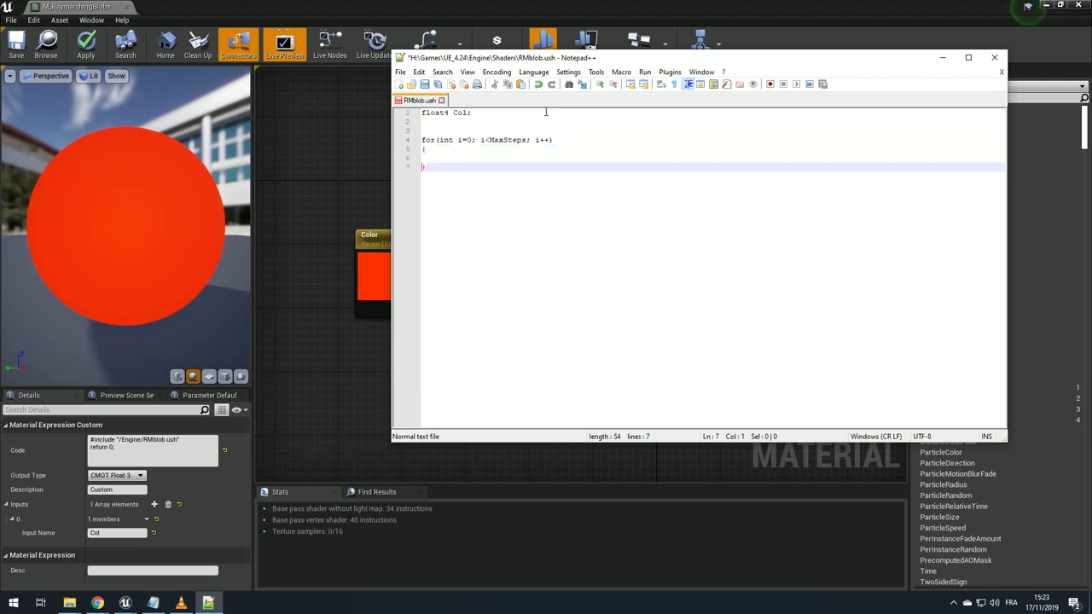
key("Return")
key("Return")
type("return")
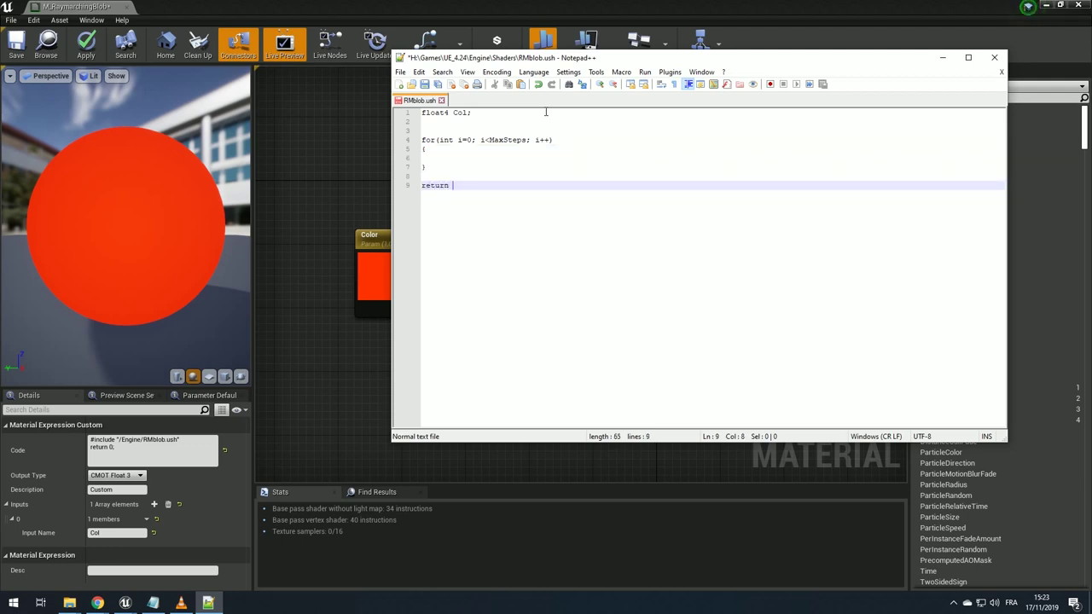
type("Col")
key("BackSpace")
key("BackSpace")
type("ol;")
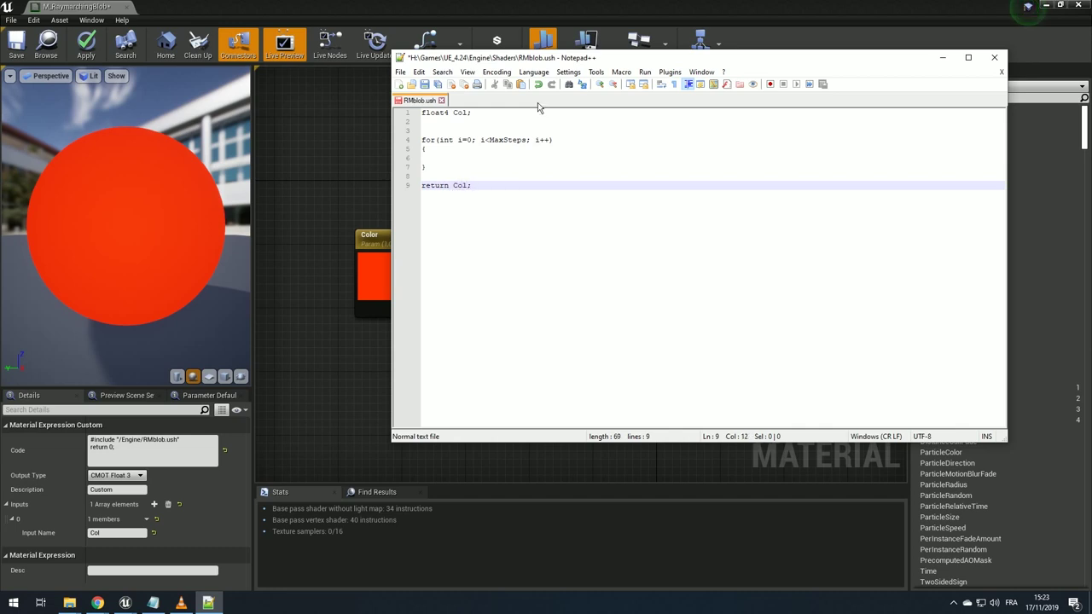
- Initialise Col to 0, save, and add Col += 1.0/MaxSteps; inside the loop
left_click(544, 112)
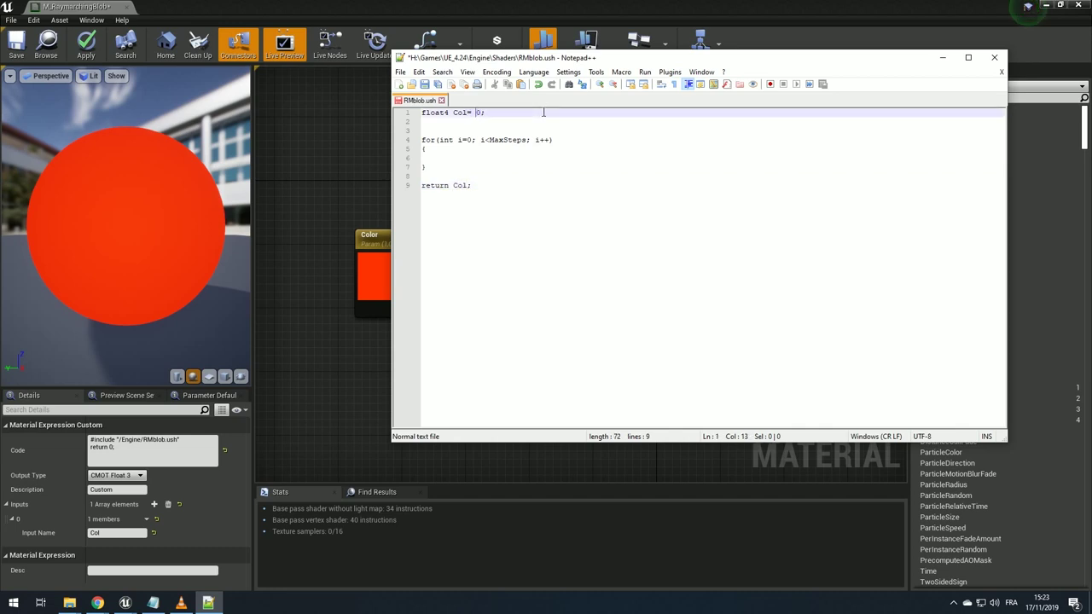
key("ctrl+s")
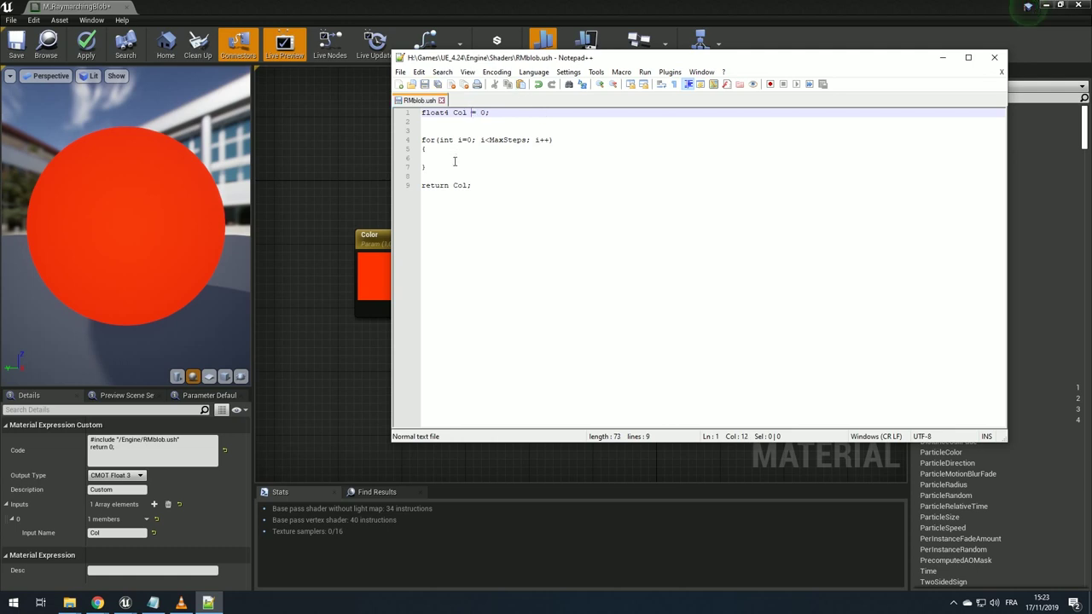
left_click(467, 160)
double_click(456, 185)
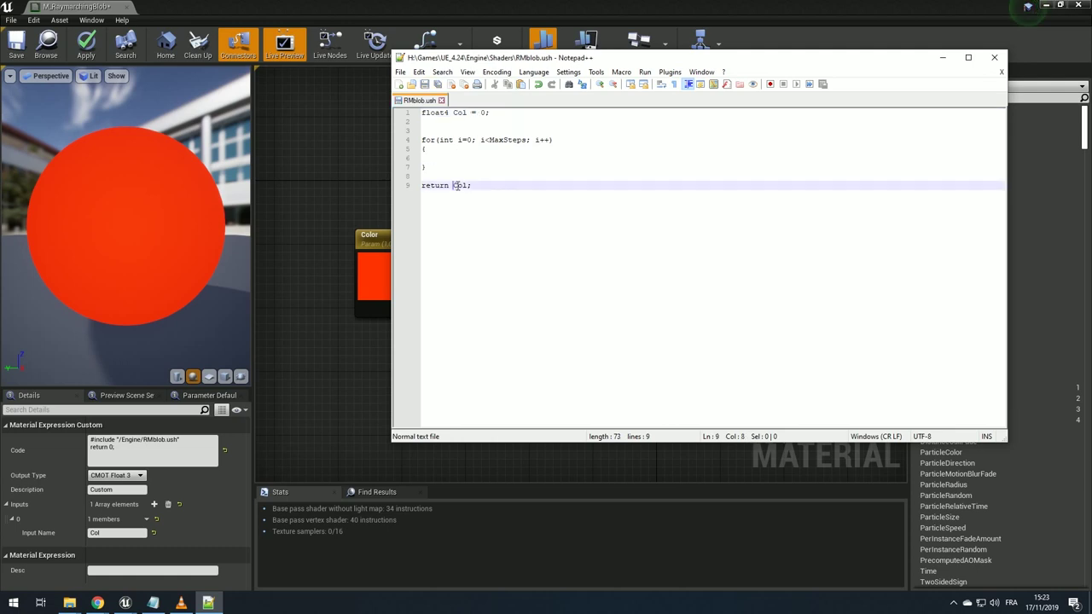
left_click(442, 159)
type("Col += ")
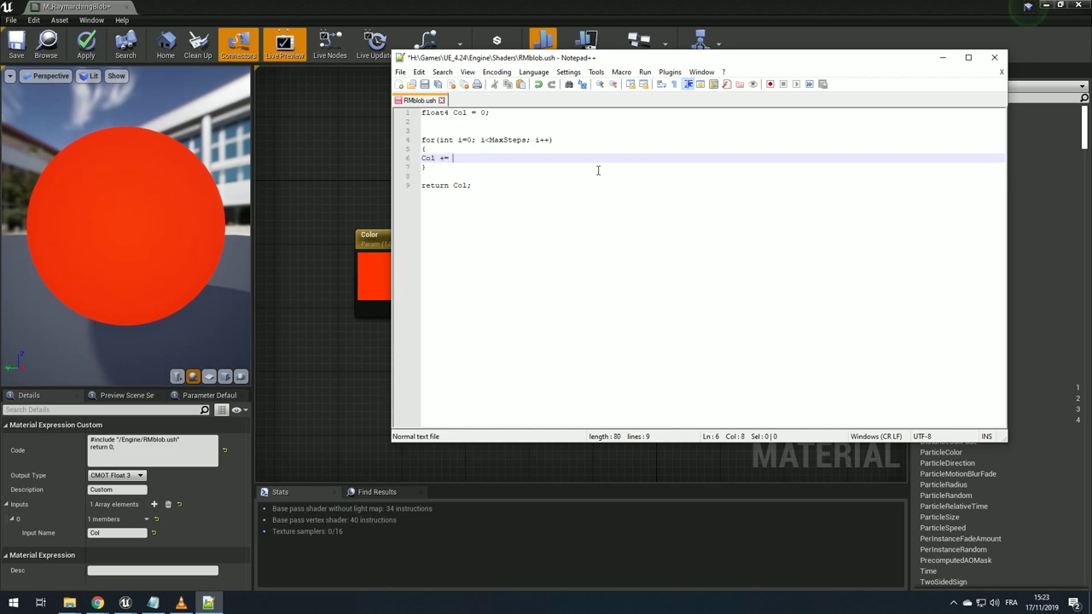
type("1.0/")
type("MaxS")
key("Return")
type(";")
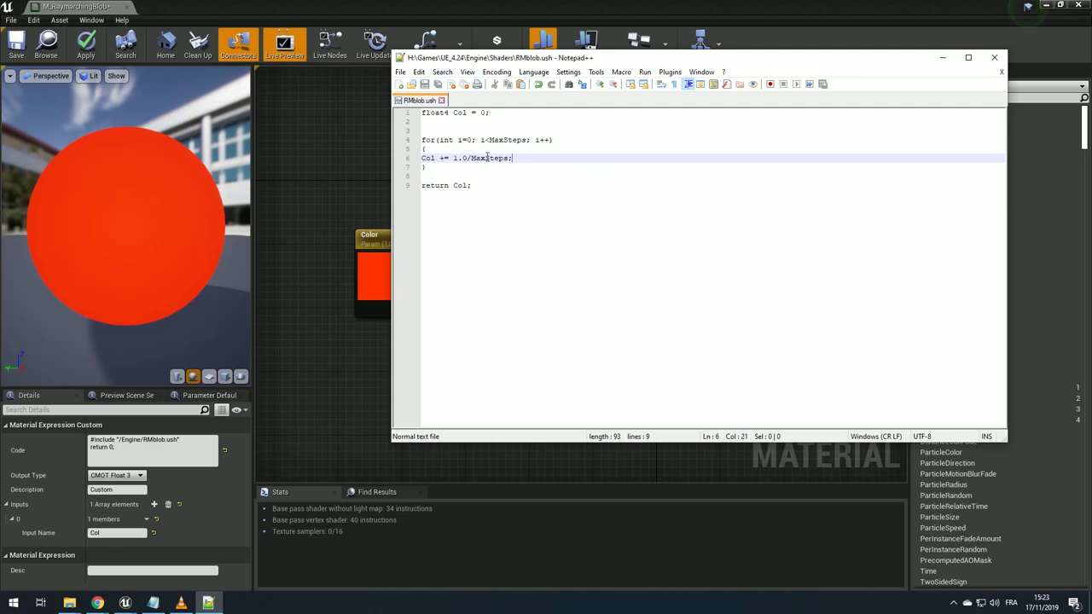
- Name the Custom node's input MaxSteps
left_click(352, 158)
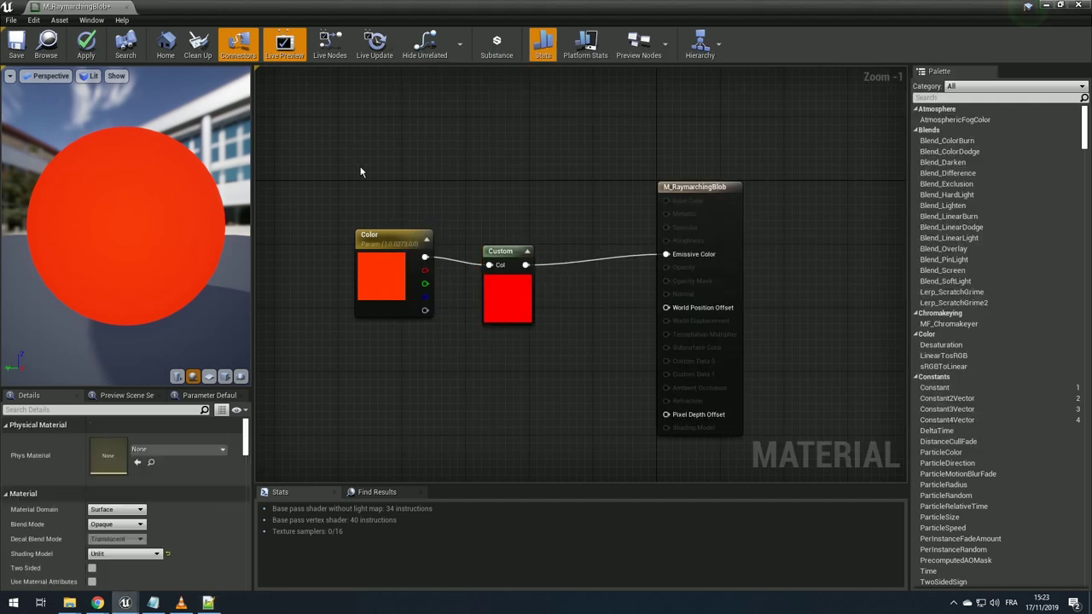
left_click(520, 286)
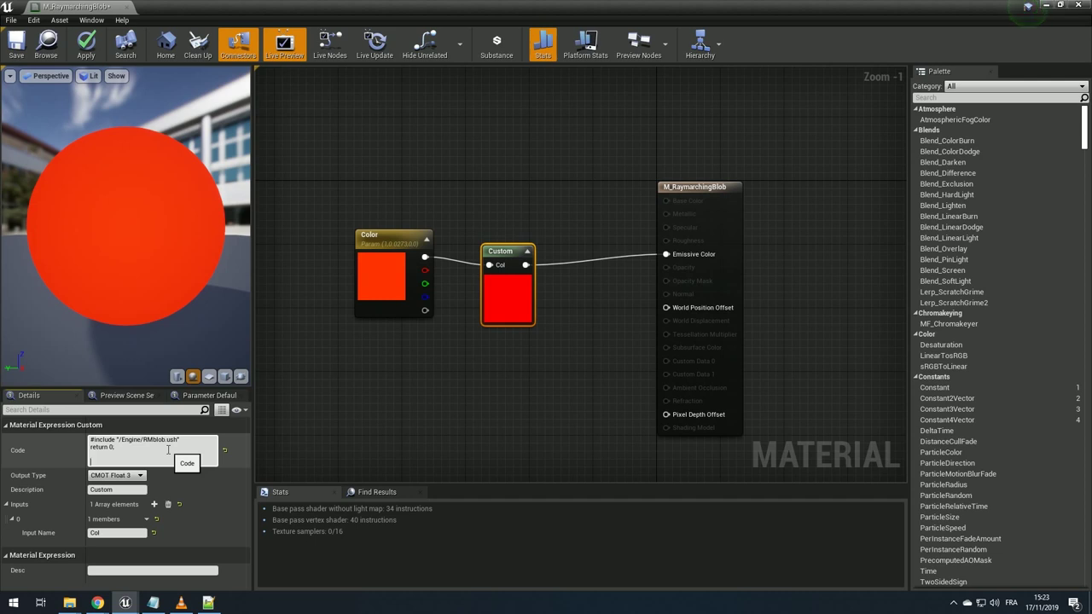
left_click(106, 532)
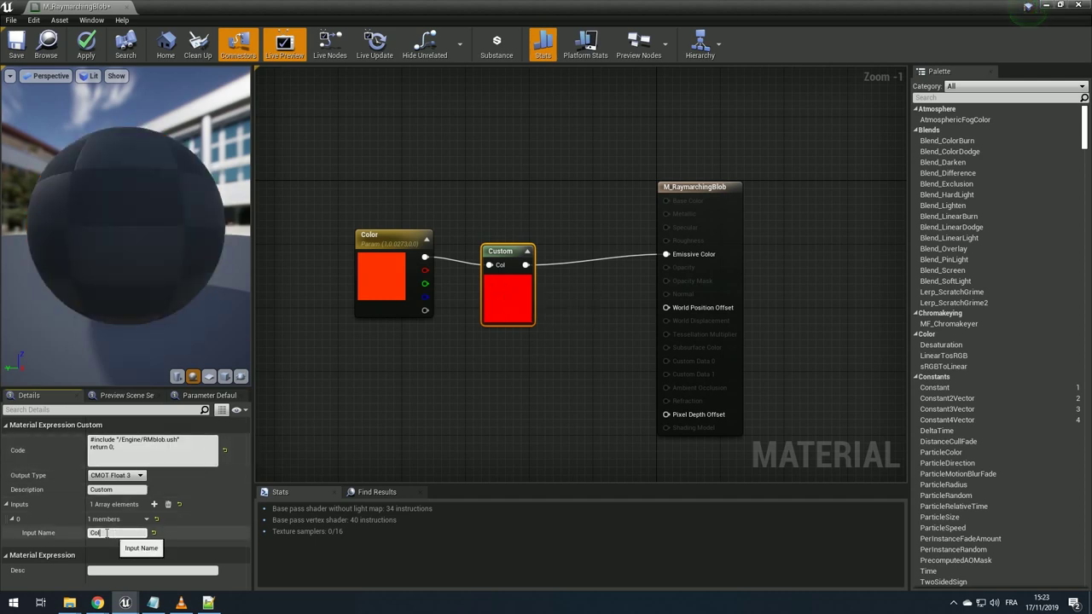
type("MaxSte")
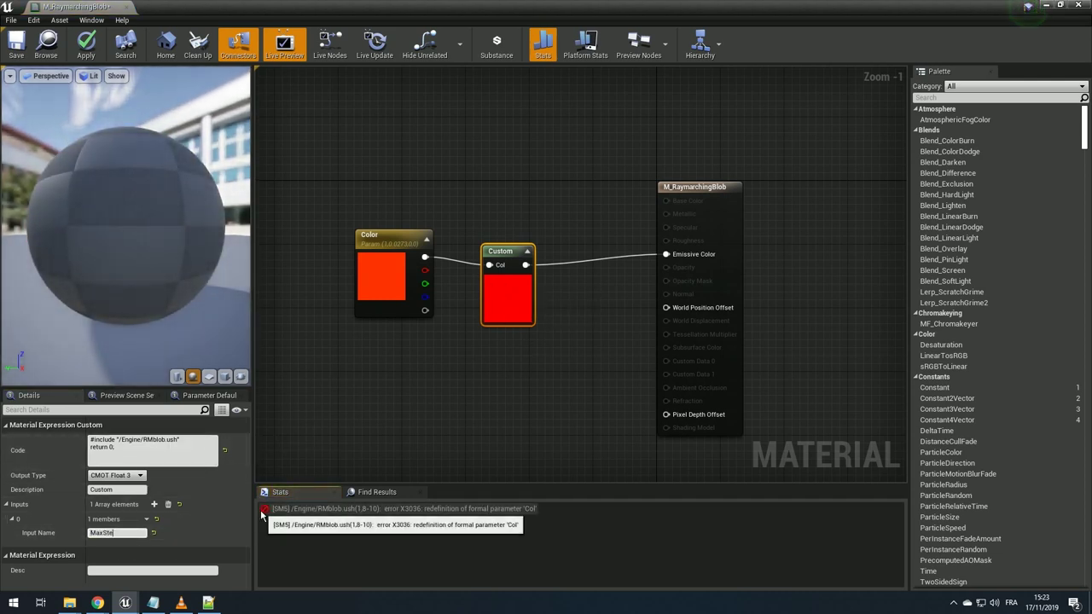
type("ps")
key("Return")
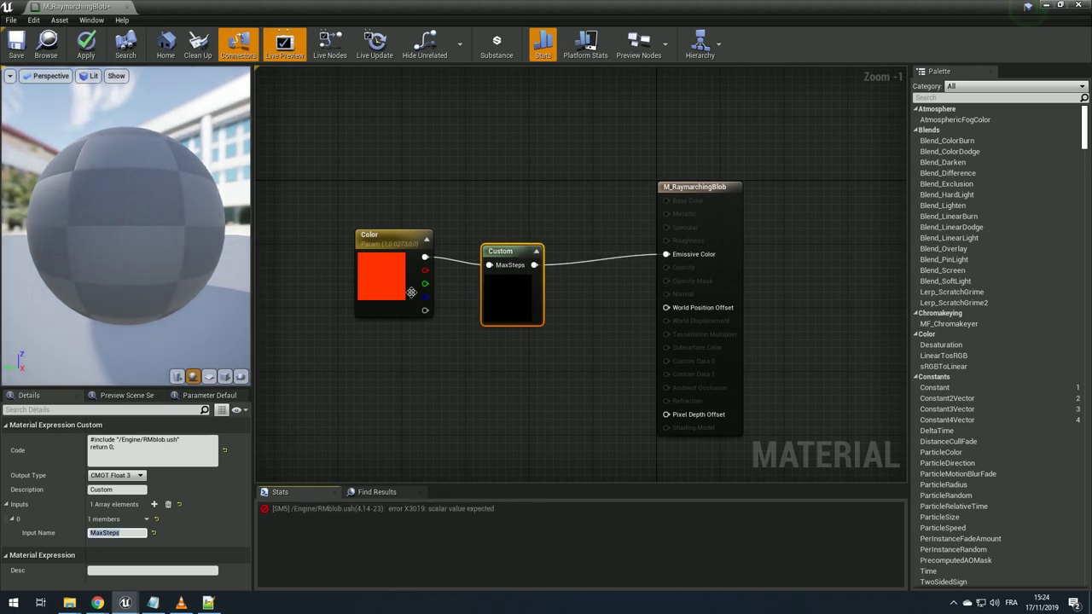
- Replace the Color parameter with a scalar parameter named Steps wired into MaxSteps
left_click(412, 292)
key("Delete")
left_click(368, 256)
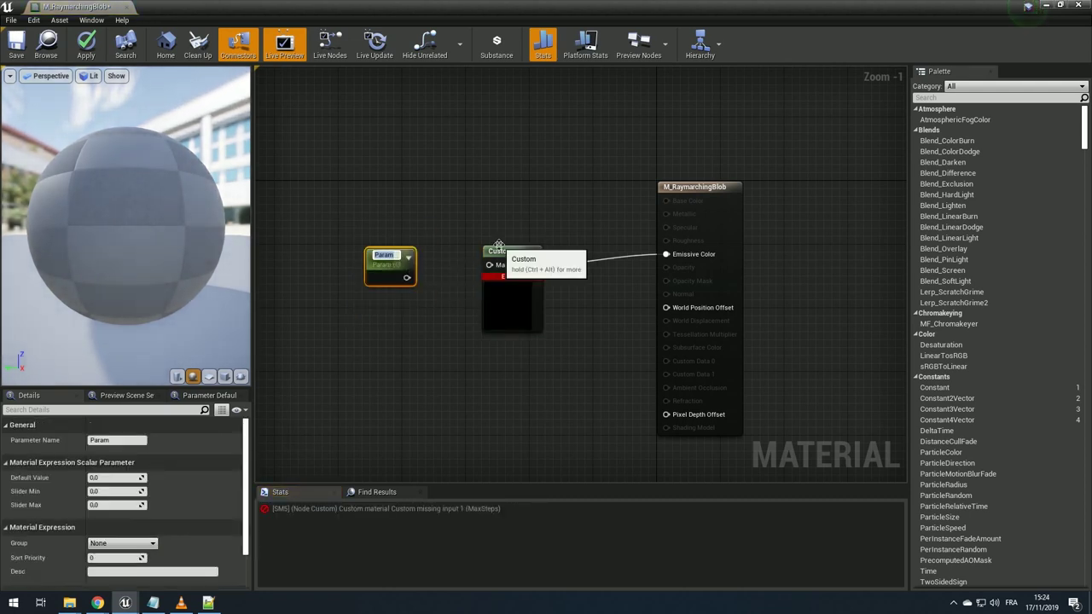
type("Step")
type("s")
key("Return")
mouse_move(406, 276)
left_mouse_down()
mouse_move(530, 272)
mouse_move(491, 265)
left_mouse_up()
left_click_drag(387, 263, 422, 252)
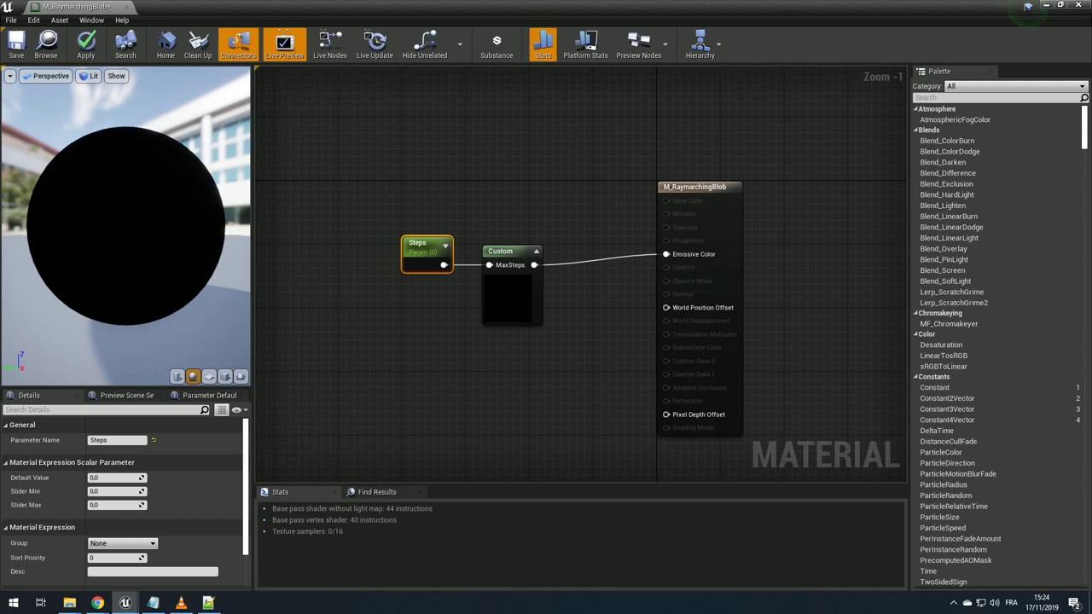
- Set the Steps default value to 100 and bring up RMblob.ush in Notepad++
left_click(115, 478)
type("10")
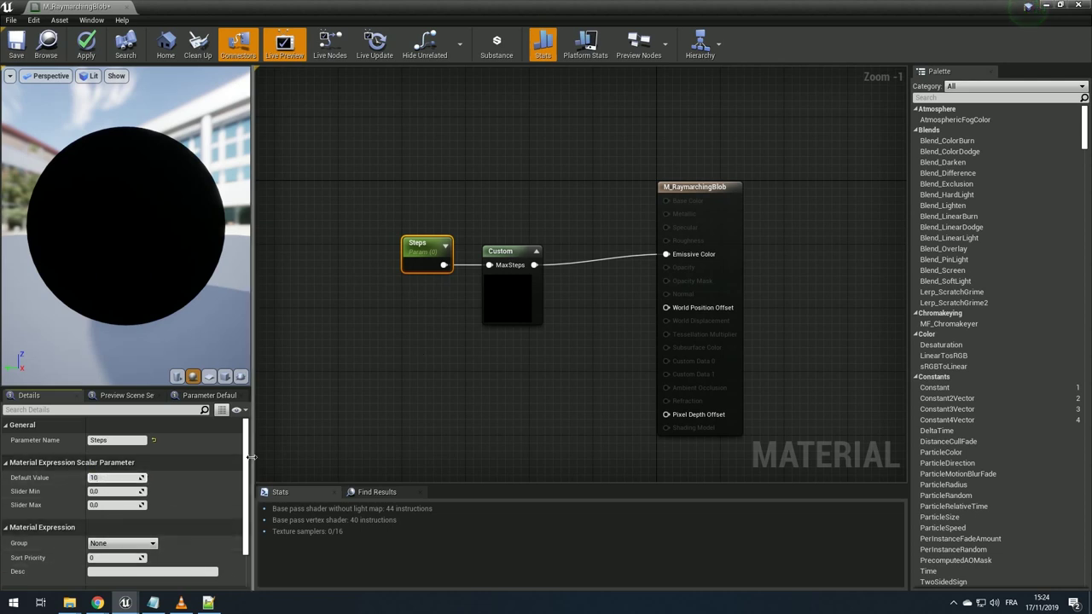
type("0.0")
key("Return")
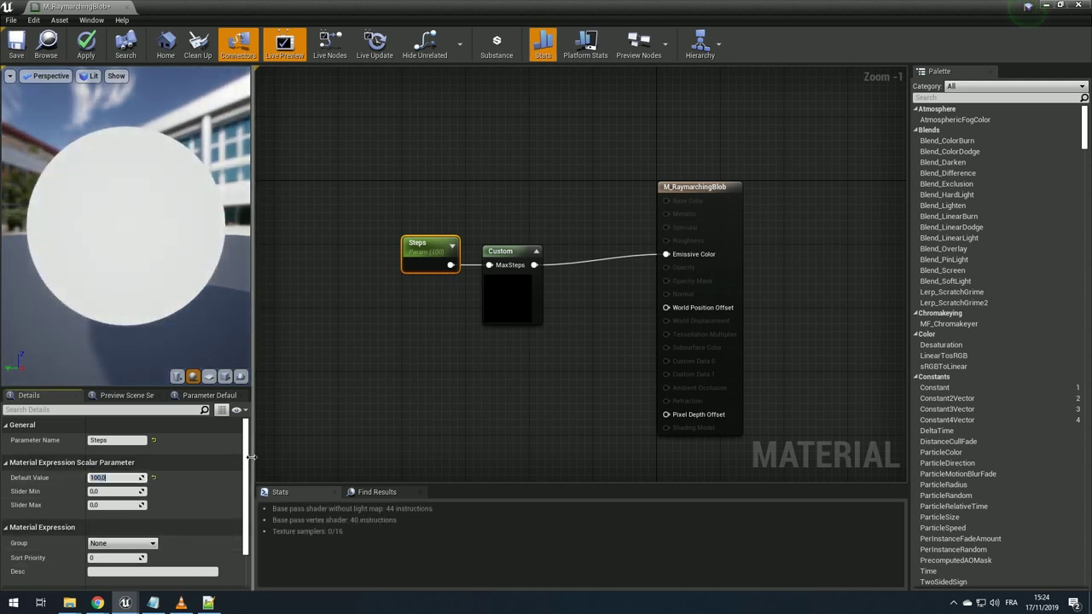
type("1")
key("Return")
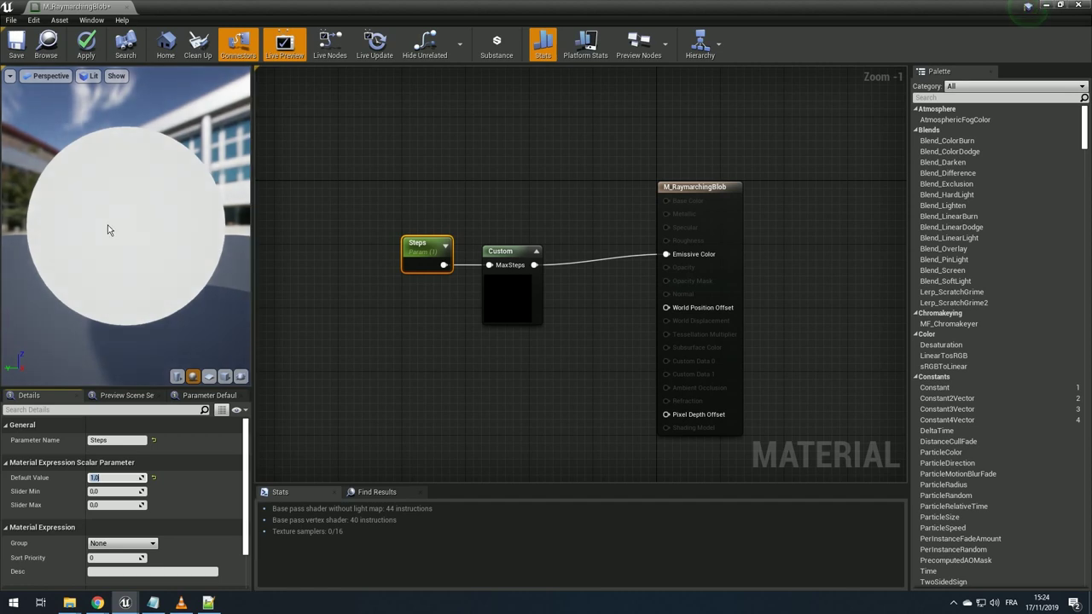
type("100")
key("Return")
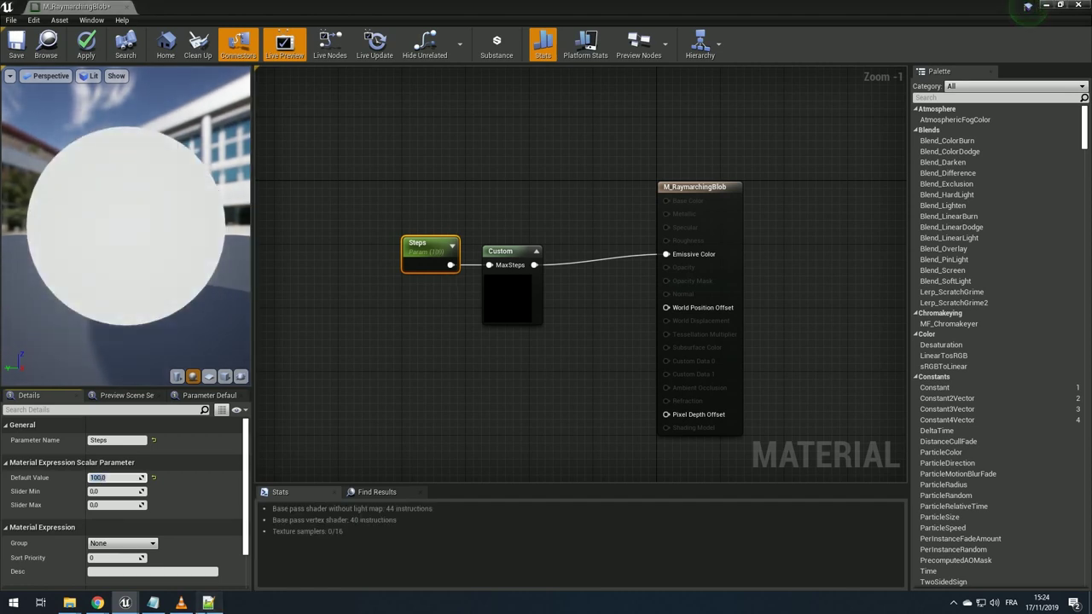
key("alt+Tab")
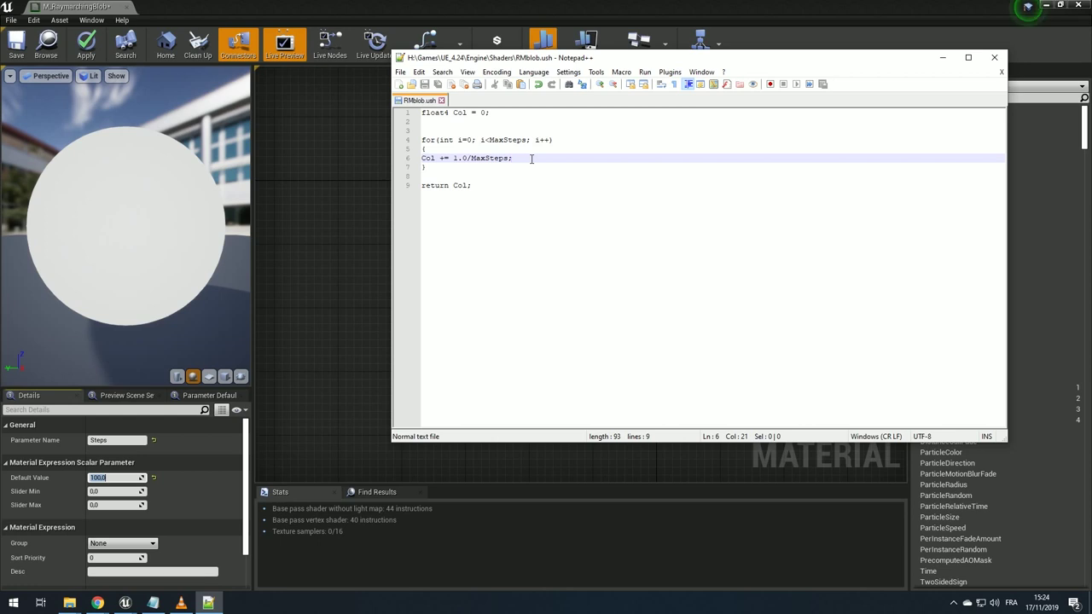
- Delete the Steps parameter and paste in a Camera Vector node
key("alt+Tab")
left_click_drag(365, 226, 465, 275)
key("Delete")
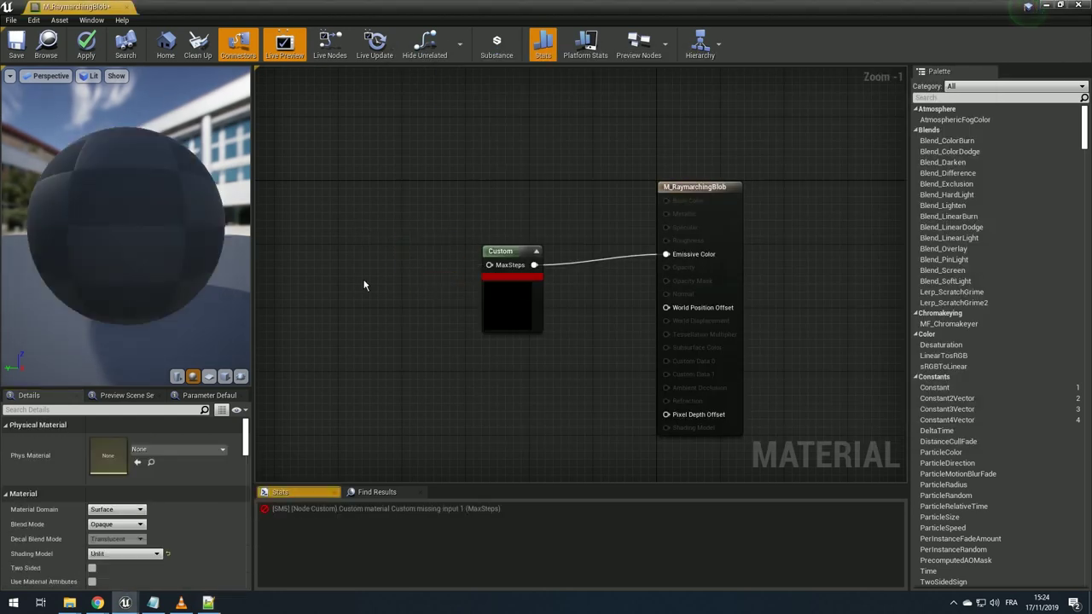
right_click_drag(366, 285, 399, 272)
right_click(398, 272)
type("sw")
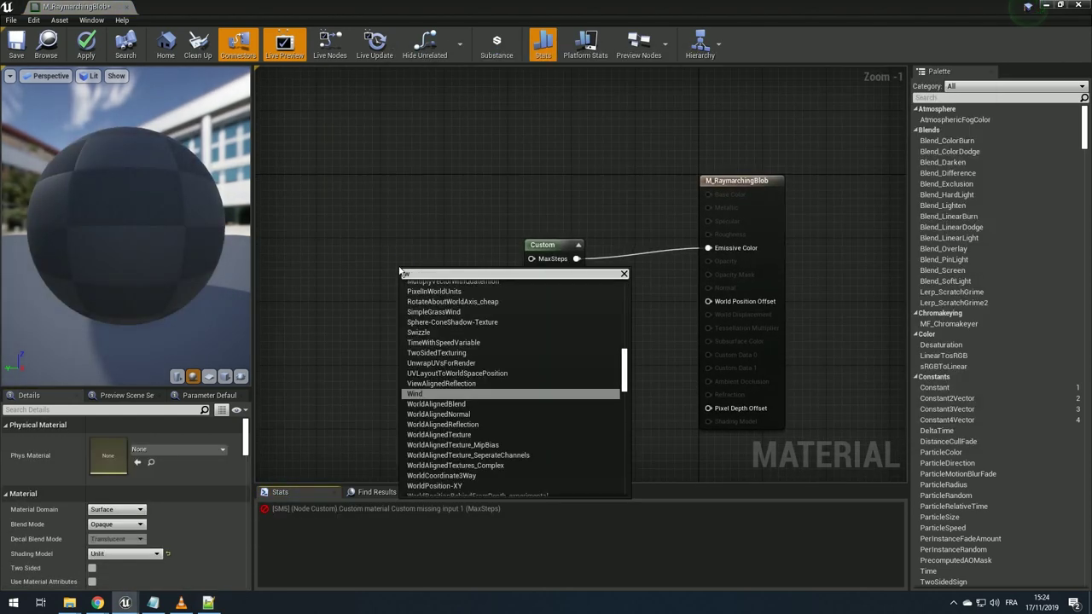
type("itch")
key("Escape")
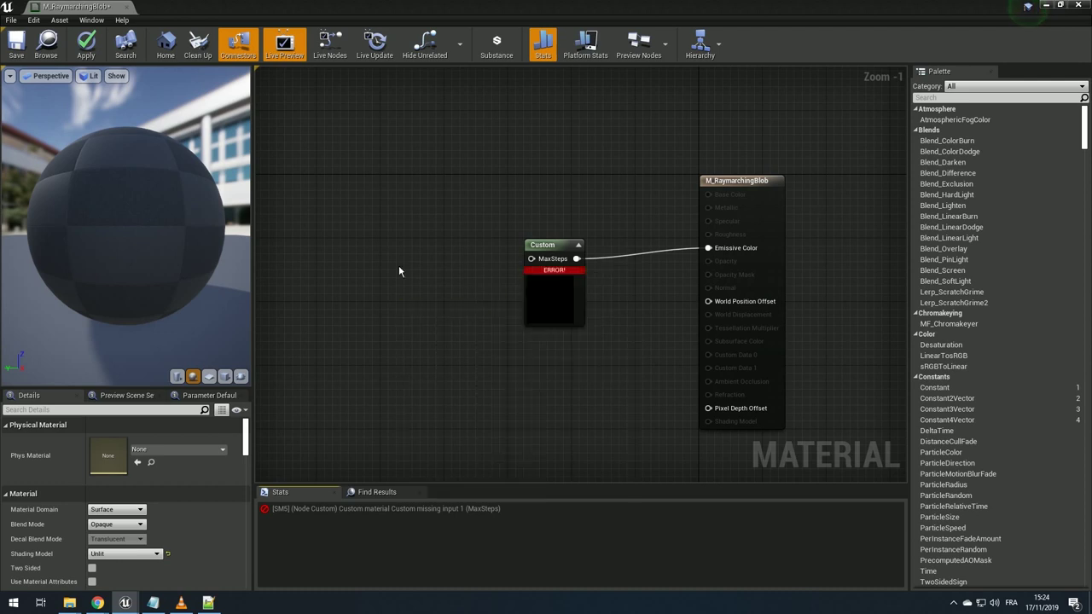
key("ctrl+v")
- Add a Multiply node fed by Camera Vector and connect it to Custom's MaxSteps
mouse_move(418, 273)
left_mouse_down()
mouse_move(359, 234)
mouse_move(431, 257)
left_mouse_up()
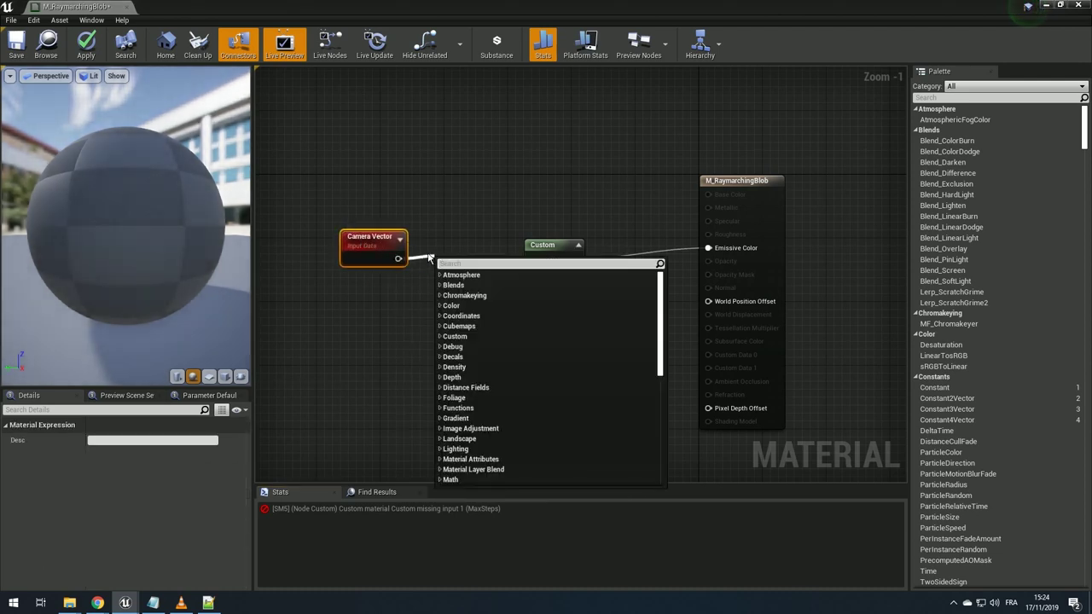
type("mult")
key("Return")
mouse_move(314, 193)
left_mouse_down()
mouse_move(469, 282)
mouse_move(417, 255)
mouse_move(396, 278)
mouse_move(532, 259)
left_mouse_up()
left_click(366, 211)
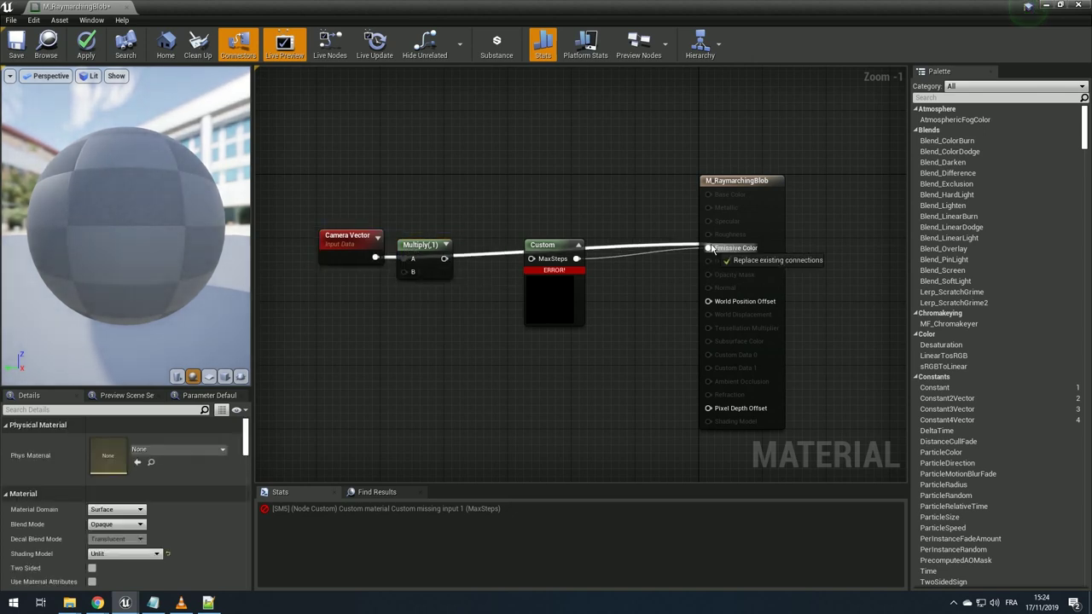
mouse_move(132, 227)
left_mouse_down()
mouse_move(162, 205)
mouse_move(128, 256)
left_mouse_up()
left_click_drag(66, 227, 96, 228)
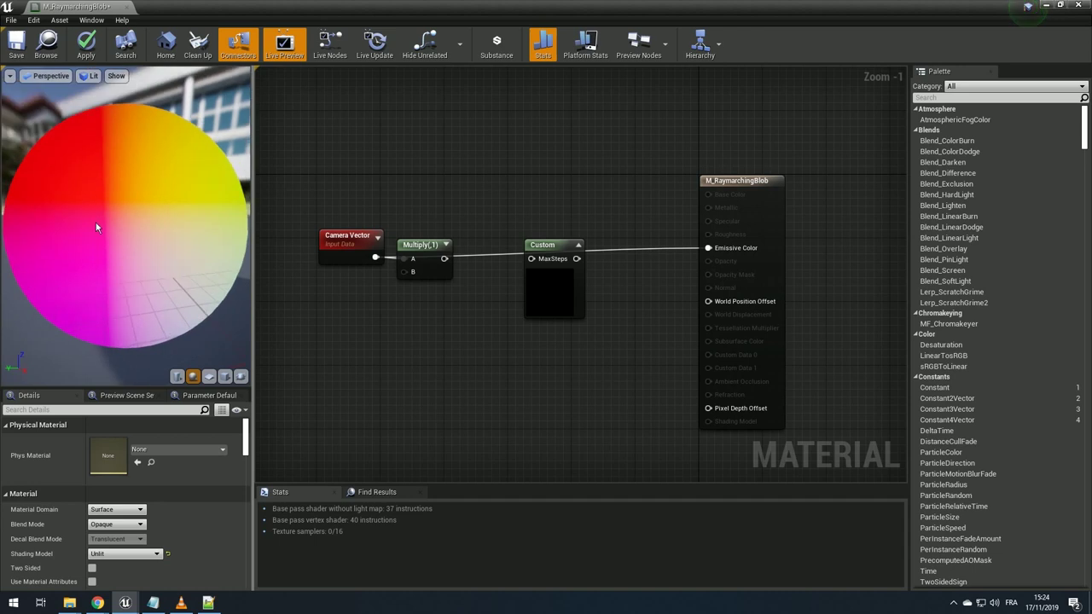
- Set the Multiply node's B constant to -1
left_click(424, 245)
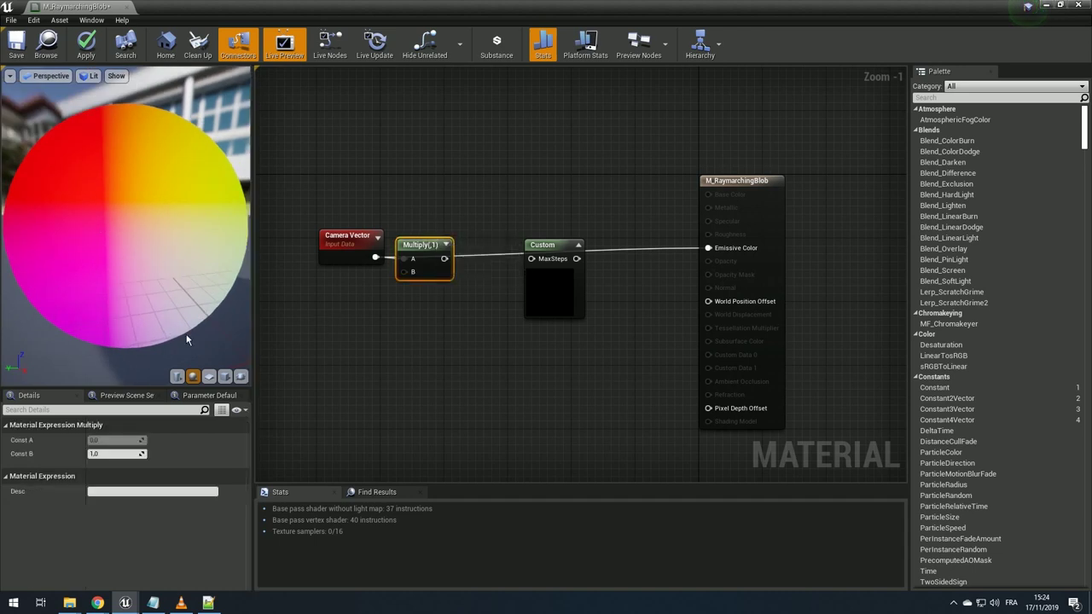
left_click(116, 454)
type("-1")
key("Return")
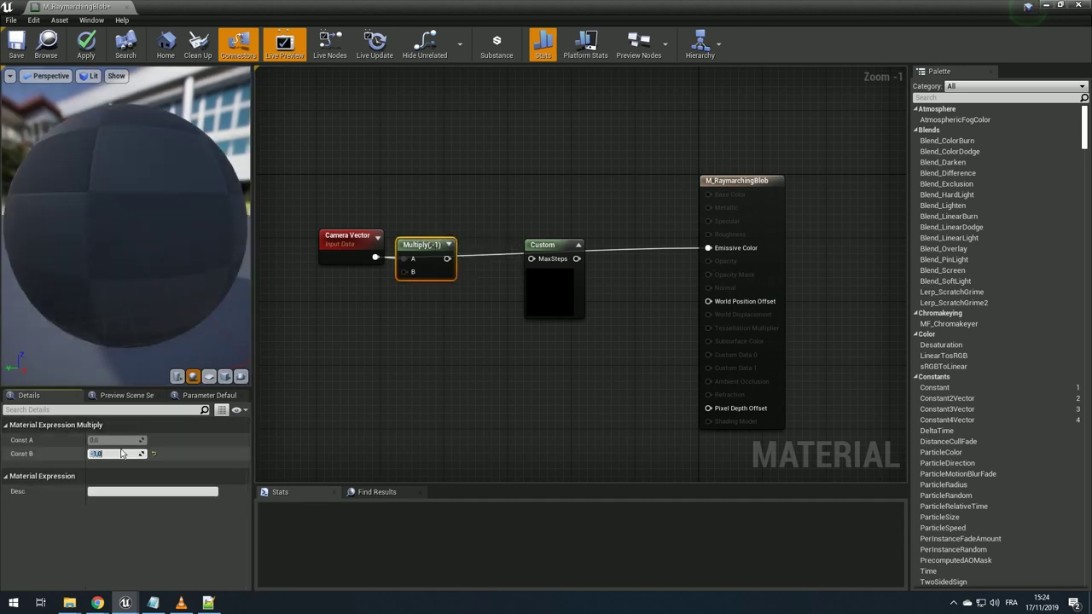
left_click(419, 378)
- Reconnect Multiply's output to MaxSteps and orbit the preview to check the colours
left_click_drag(112, 276, 10, 372)
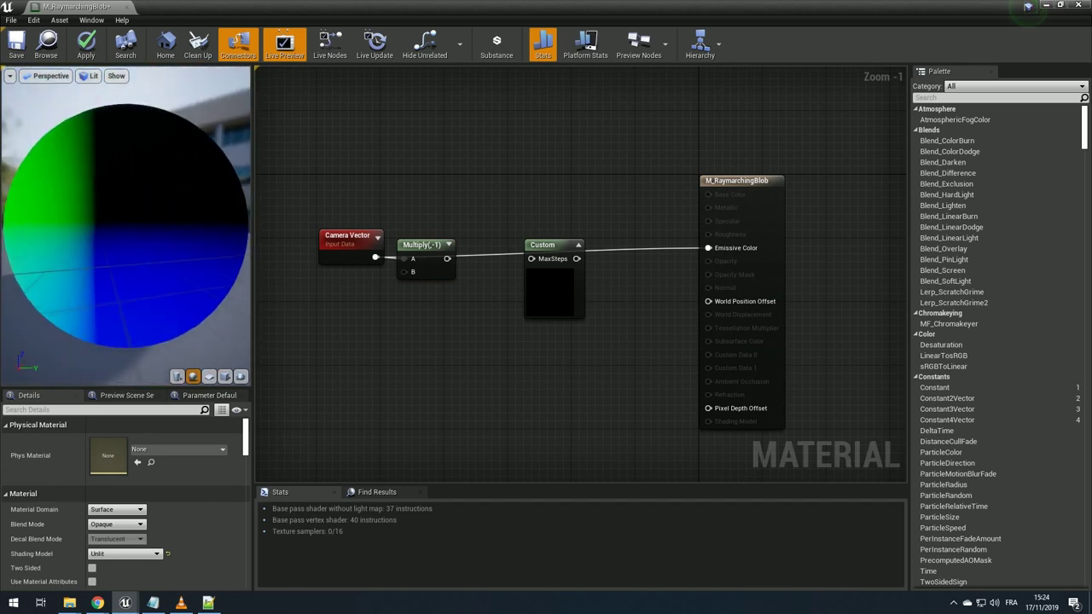
left_click_drag(104, 342, 549, 270)
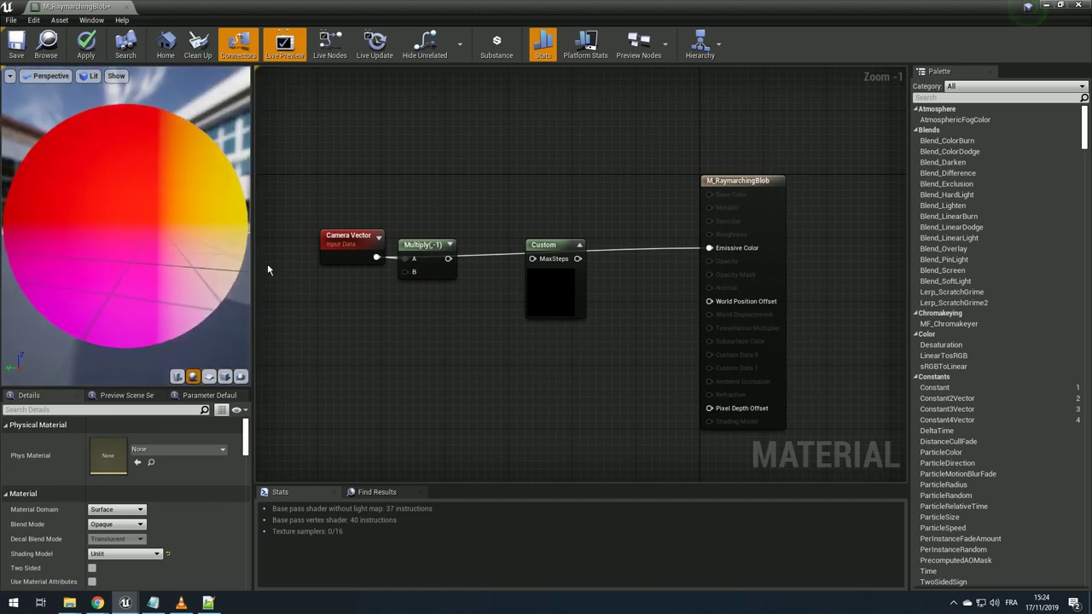
left_click_drag(448, 258, 532, 258)
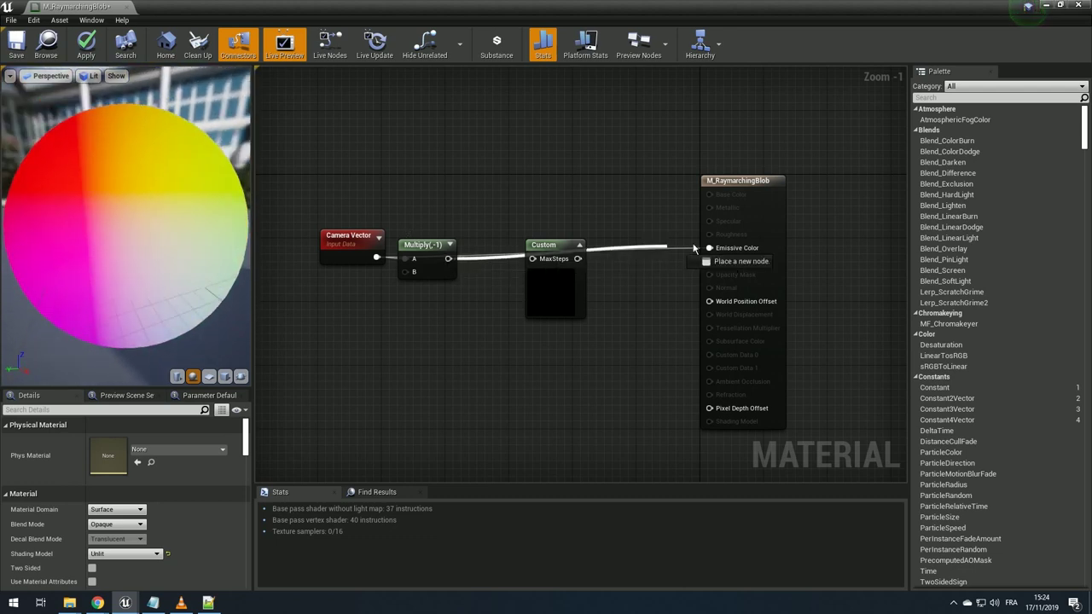
mouse_move(59, 270)
left_mouse_down()
mouse_move(33, 290)
mouse_move(76, 278)
left_mouse_up()
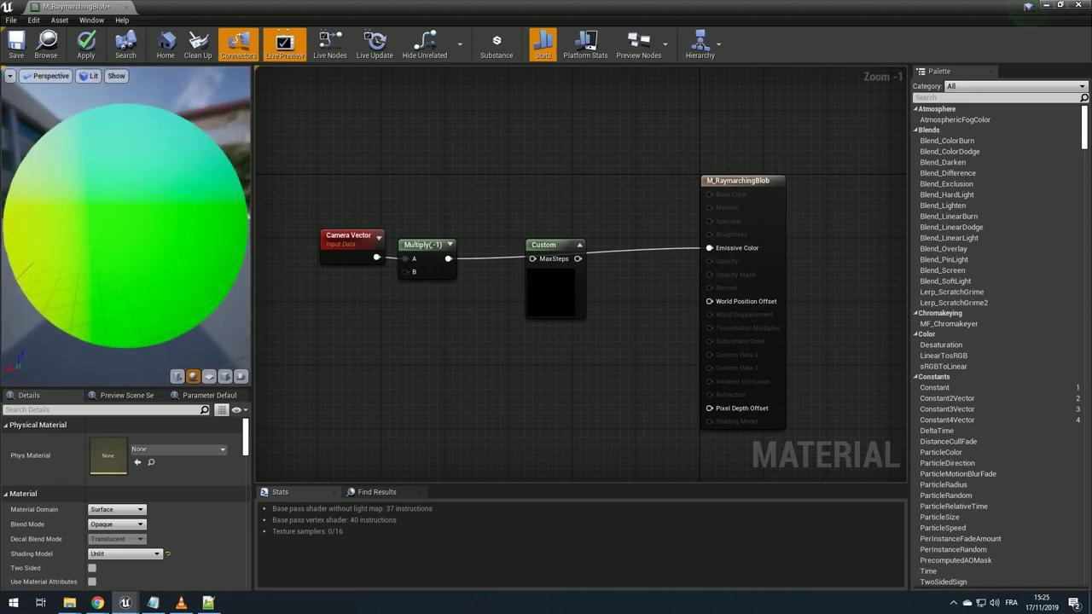
left_click_drag(76, 279, 16, 279)
- Move Camera Vector and Multiply below the Custom node and place a new scalar parameter
left_click(551, 271)
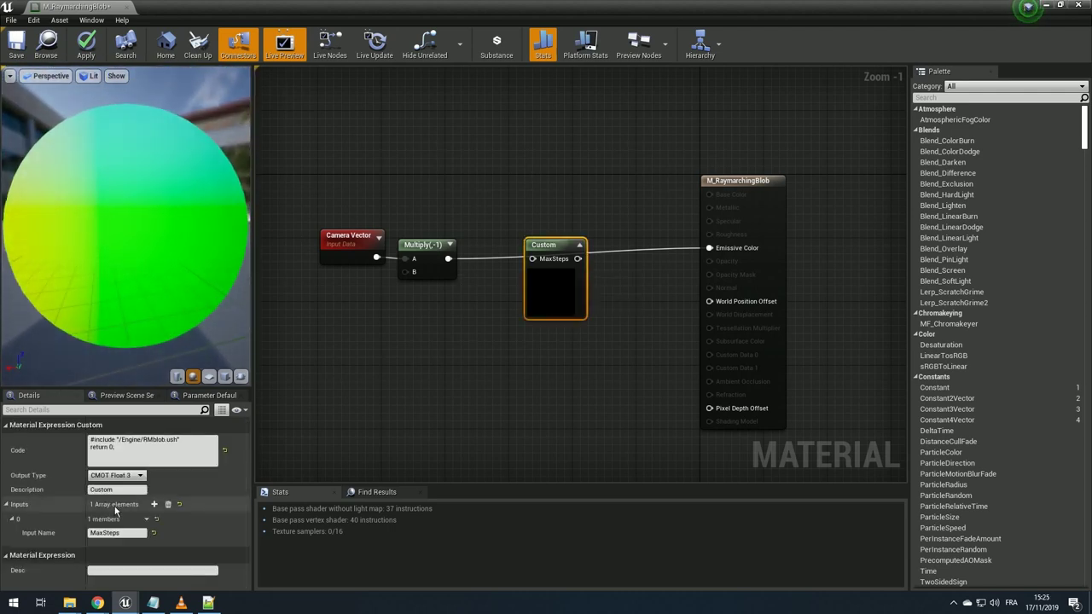
left_click_drag(503, 290, 316, 224)
left_click_drag(427, 256, 443, 343)
left_click(441, 238)
left_click(441, 238)
type("maxSteps")
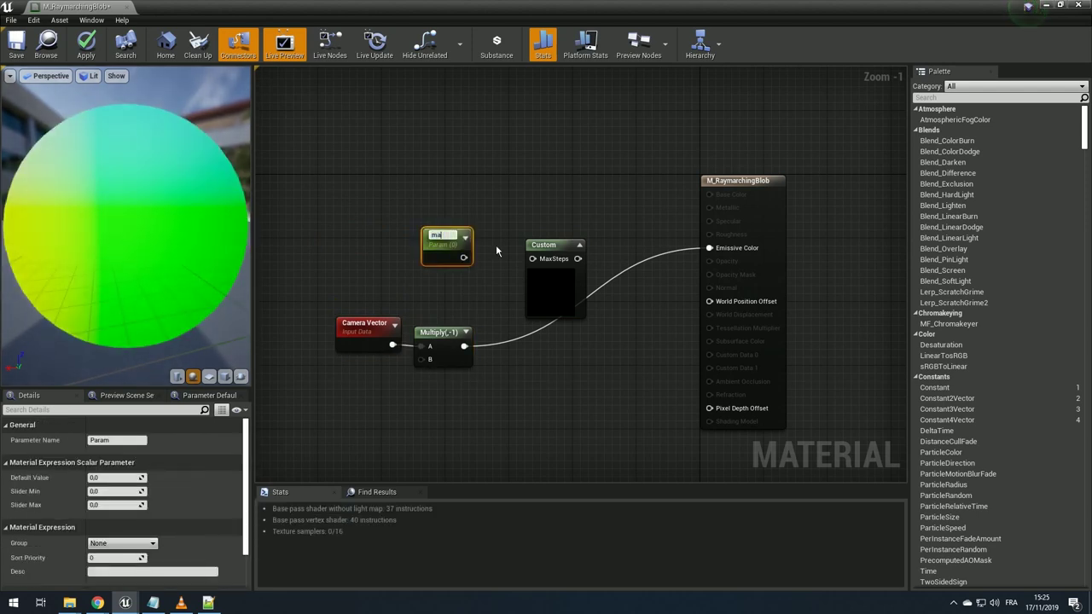
key("Return")
- Name the parameter MaxSteps, wire it into Custom's MaxSteps input, and default it to 100
double_click(122, 440)
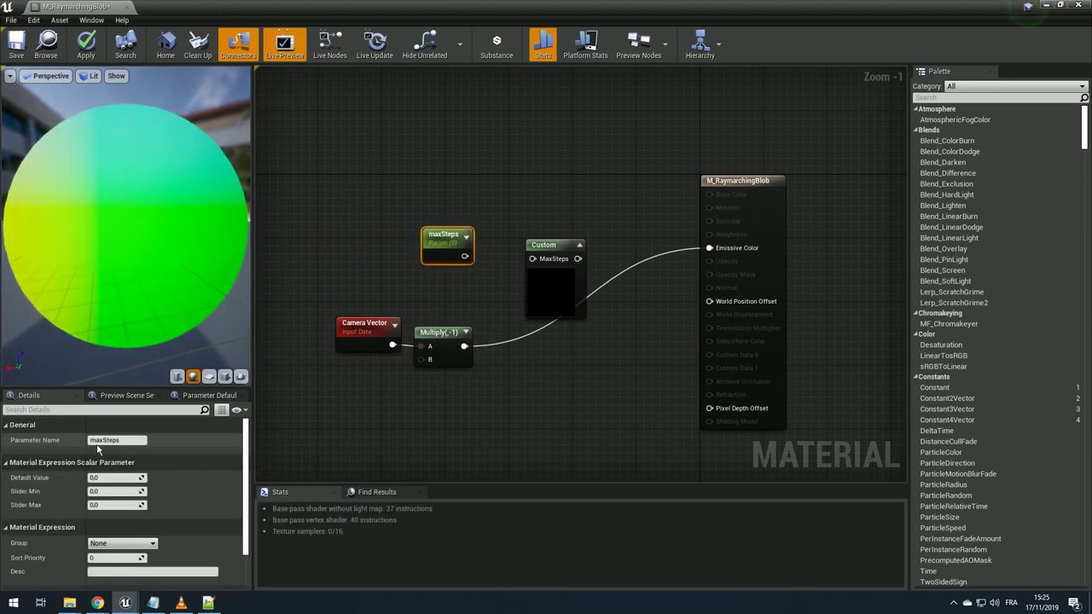
type("MaxSteps")
key("Return")
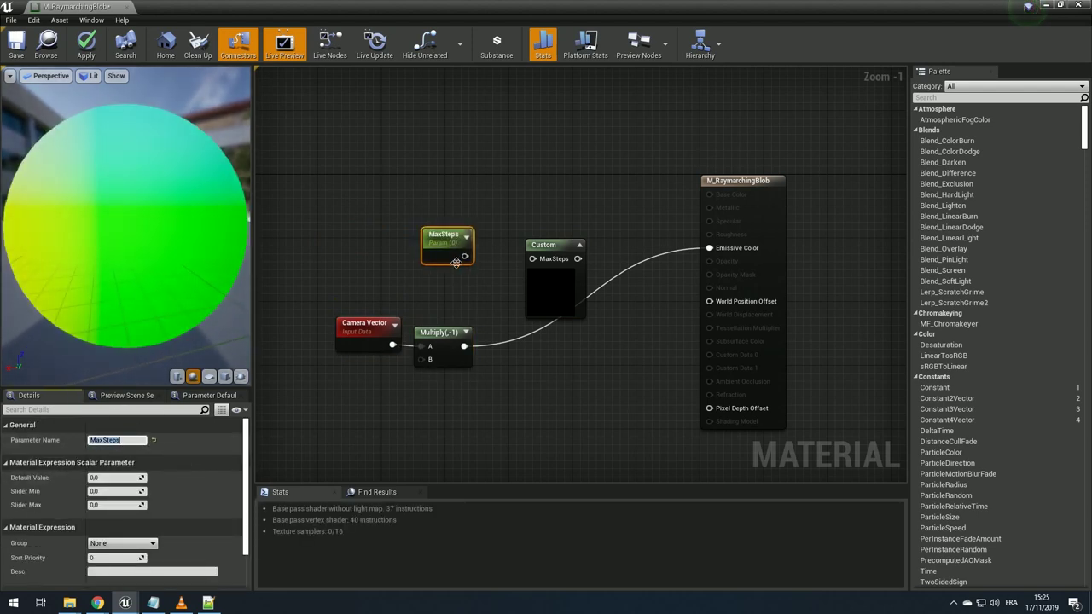
left_click_drag(465, 256, 735, 256)
left_click(125, 478)
type("100")
key("Return")
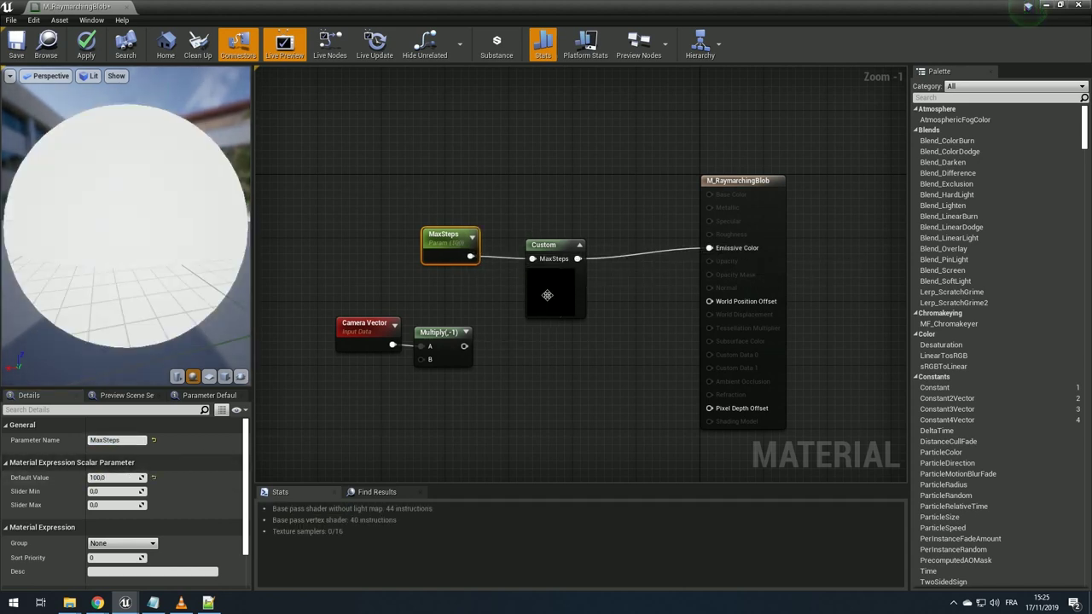
- Add a CameraVector input to the Custom node and wire Multiply into it
left_click(552, 281)
left_click(155, 505)
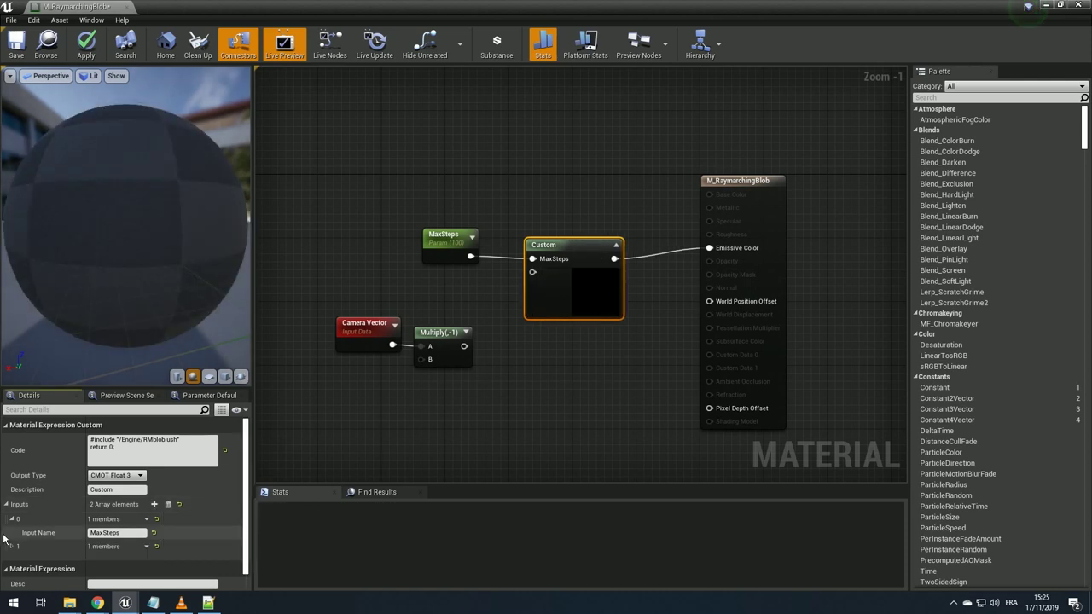
type("CameraVector")
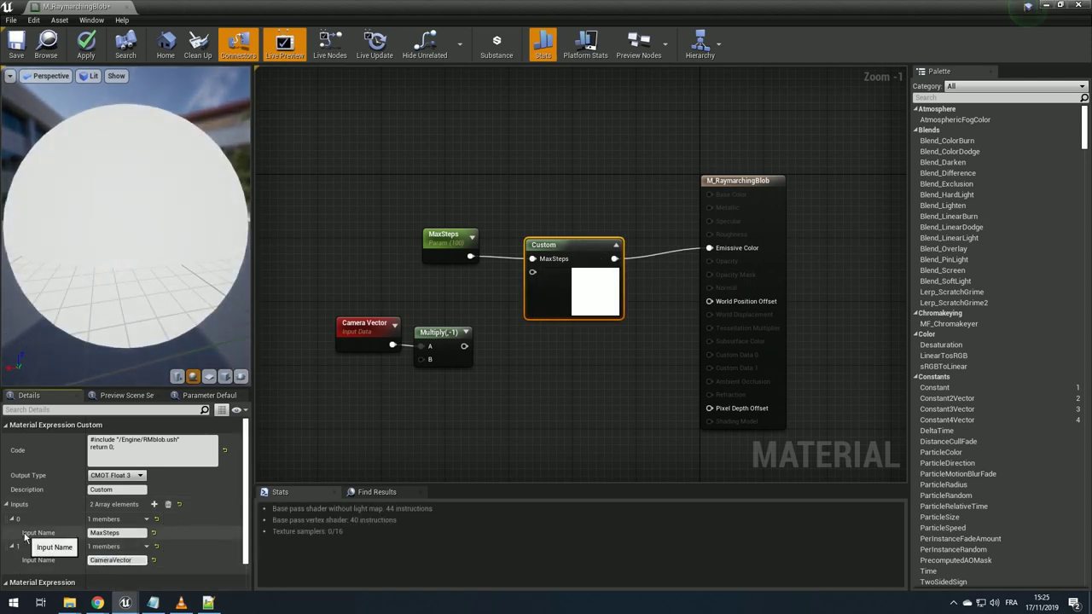
key("Return")
left_click_drag(464, 346, 539, 276)
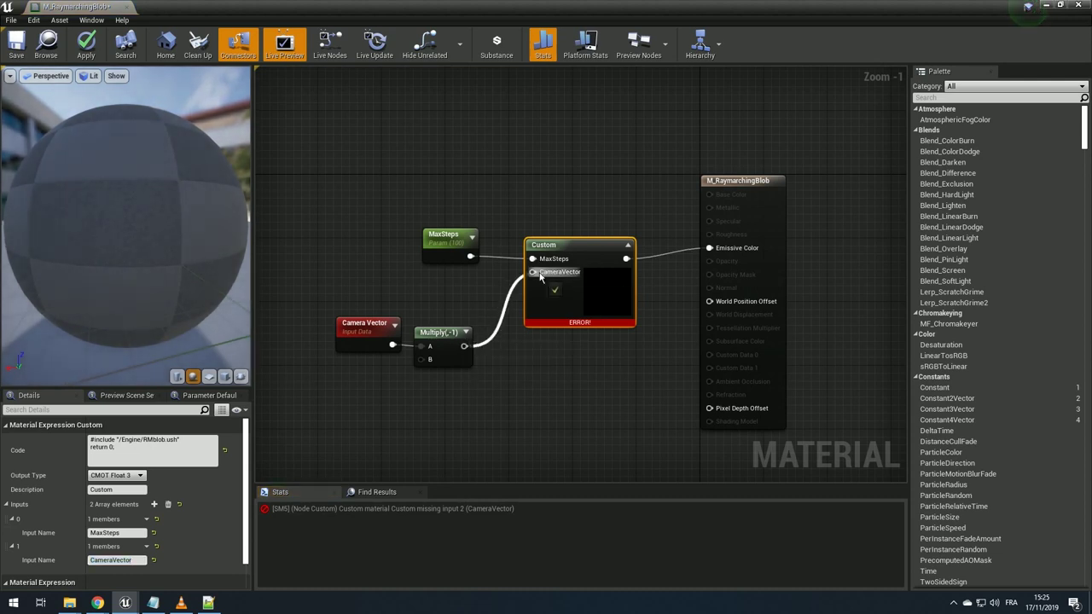
- Shift the Camera Vector and Multiply nodes up and view the preview sphere from above
left_click_drag(329, 311, 477, 376)
left_click_drag(439, 337, 439, 289)
left_click(370, 342)
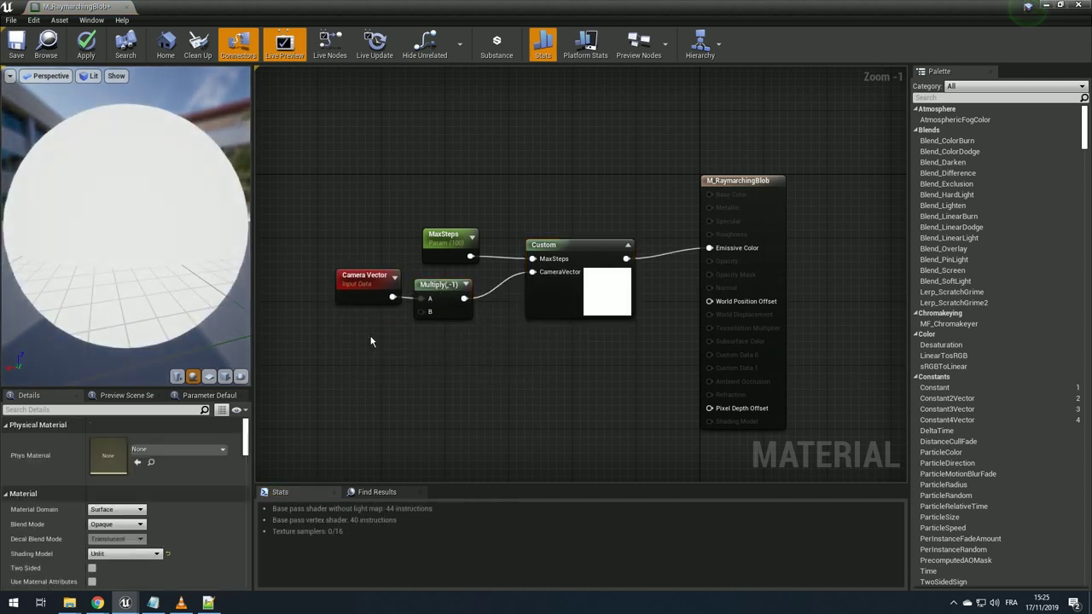
scroll(109, 128, "down", 3)
left_click_drag(109, 128, 96, 215)
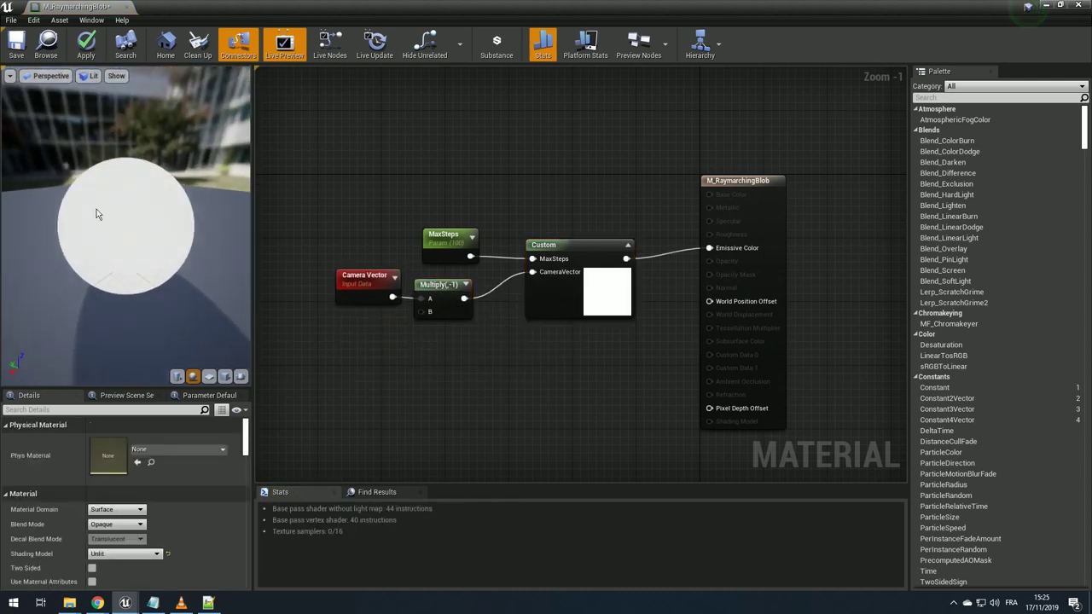
right_click(335, 373)
- Orbit the preview to a low angle and add an Absolute World Position node
left_click(333, 369)
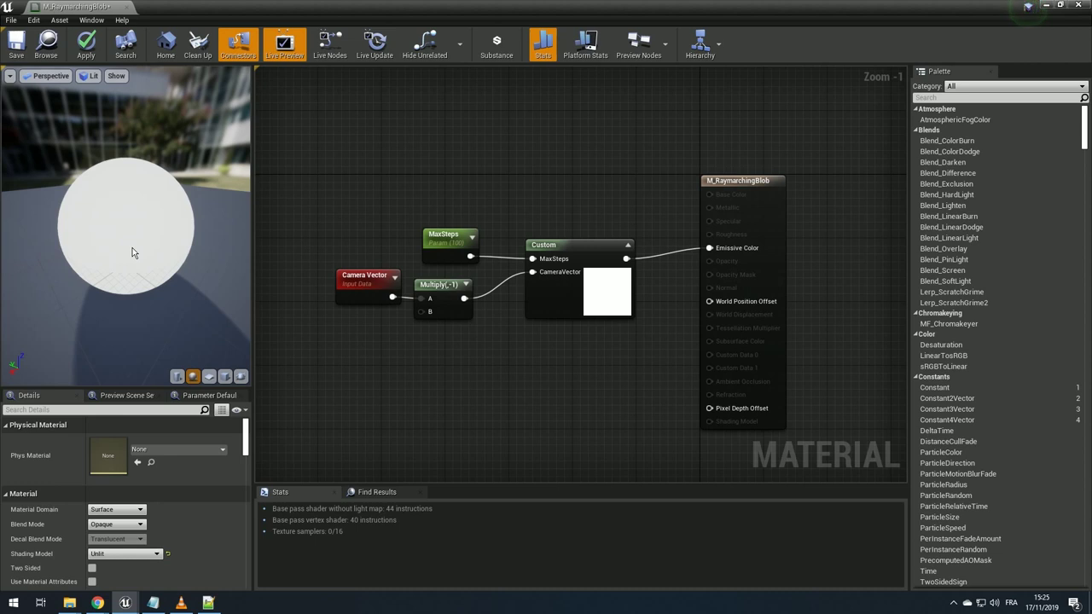
scroll(132, 248, "down", 3)
mouse_move(132, 248)
left_mouse_down()
mouse_move(137, 276)
mouse_move(134, 250)
left_mouse_up()
scroll(130, 256, "up", 3)
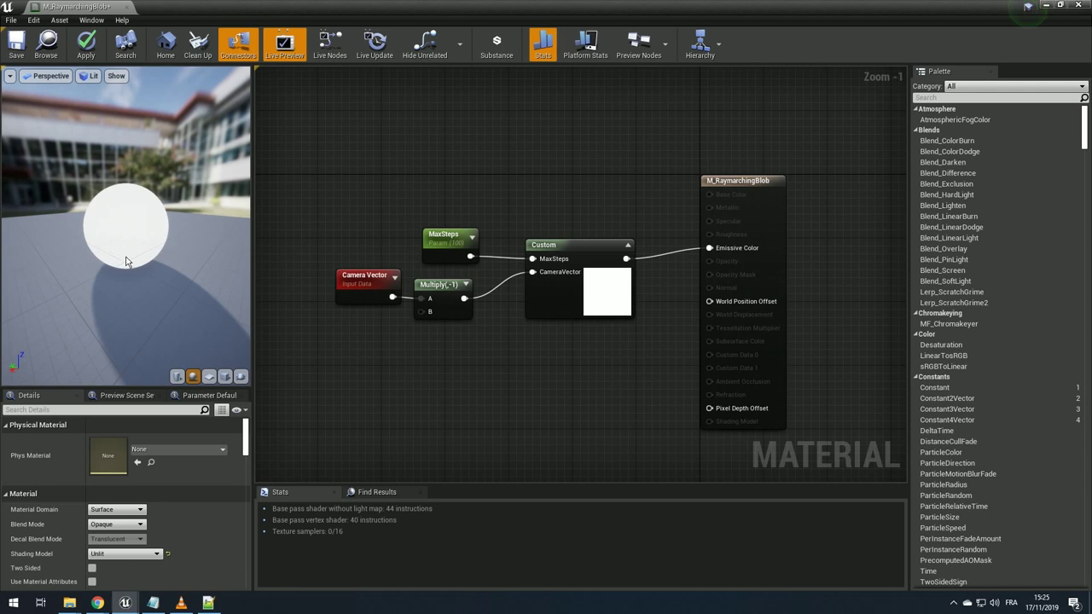
right_click(372, 356)
type("worldpos")
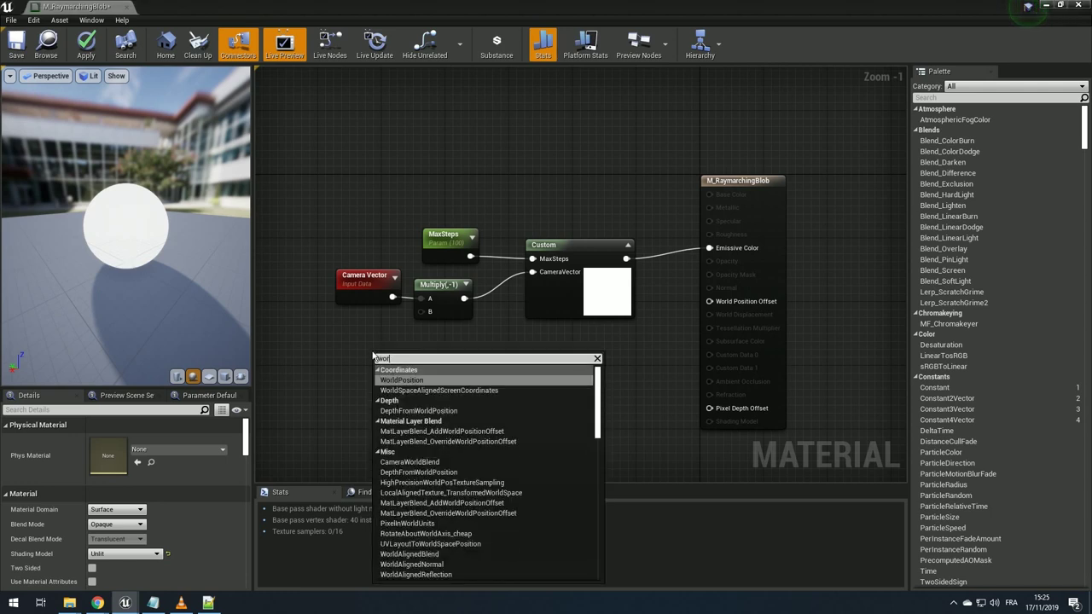
key("Return")
- Add a WorldPosition input on Custom fed by Absolute World Position, then apply the material
left_click(620, 278)
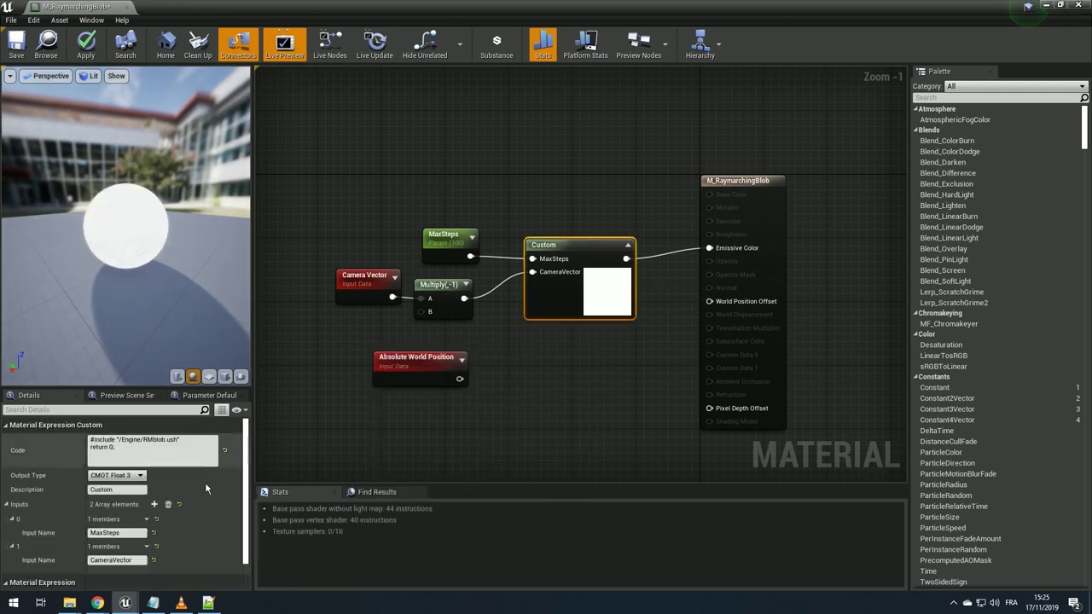
left_click(154, 505)
left_click(12, 574)
scroll(112, 562, "down", 1)
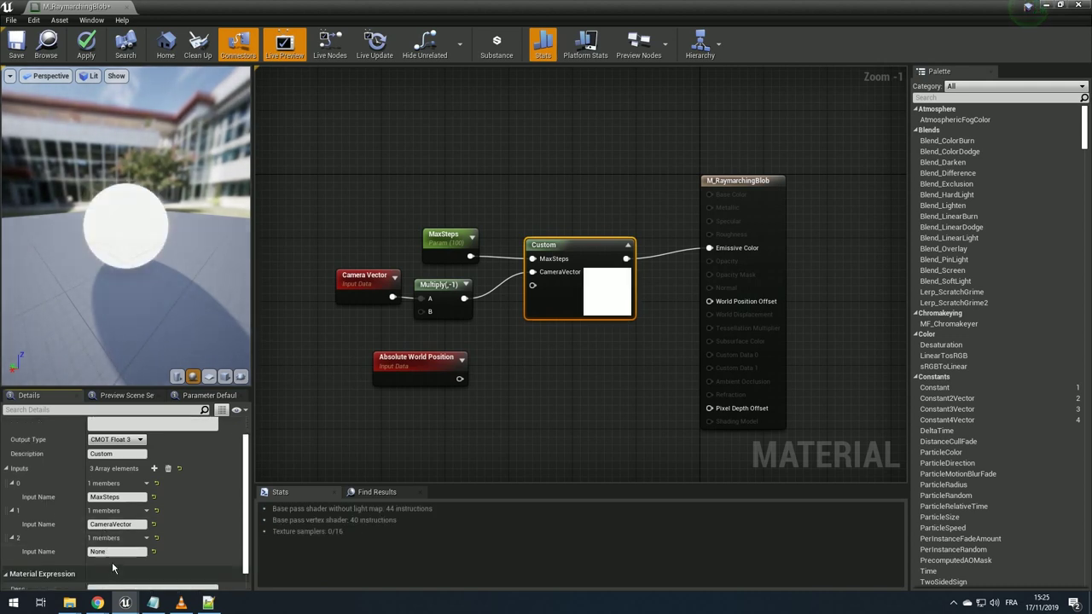
left_click(111, 552)
type("WorldPo")
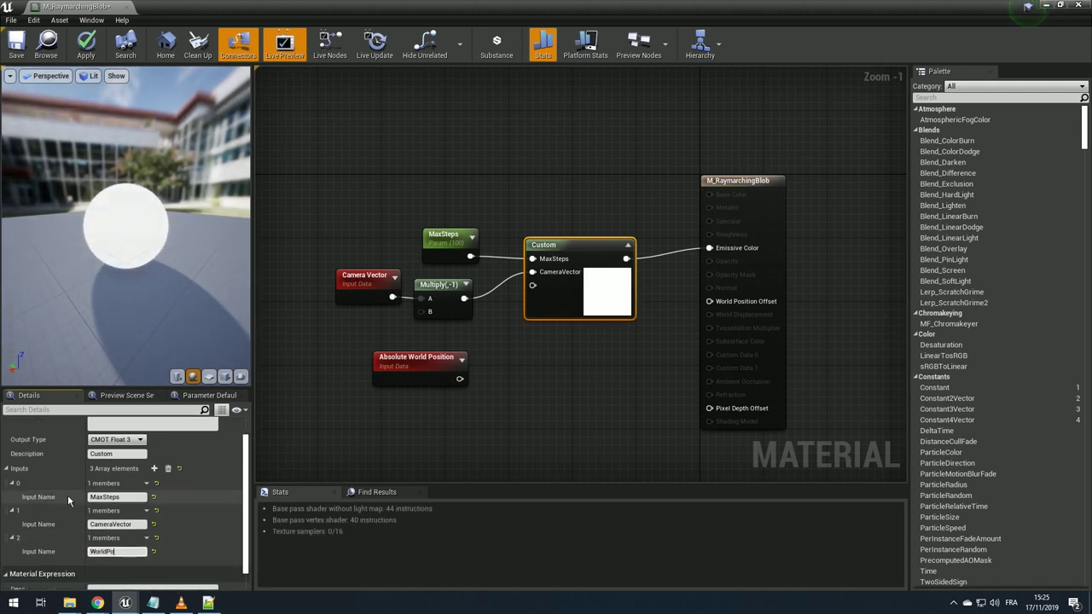
type("sition")
key("Return")
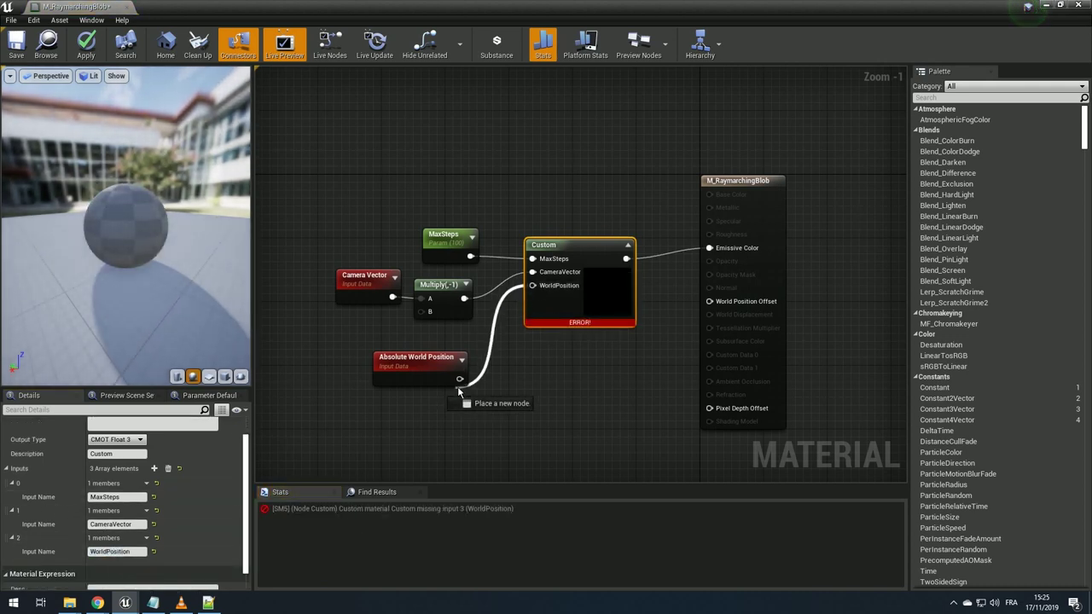
mouse_move(525, 293)
left_mouse_down()
mouse_move(460, 379)
mouse_move(422, 335)
left_mouse_up()
left_click(486, 382)
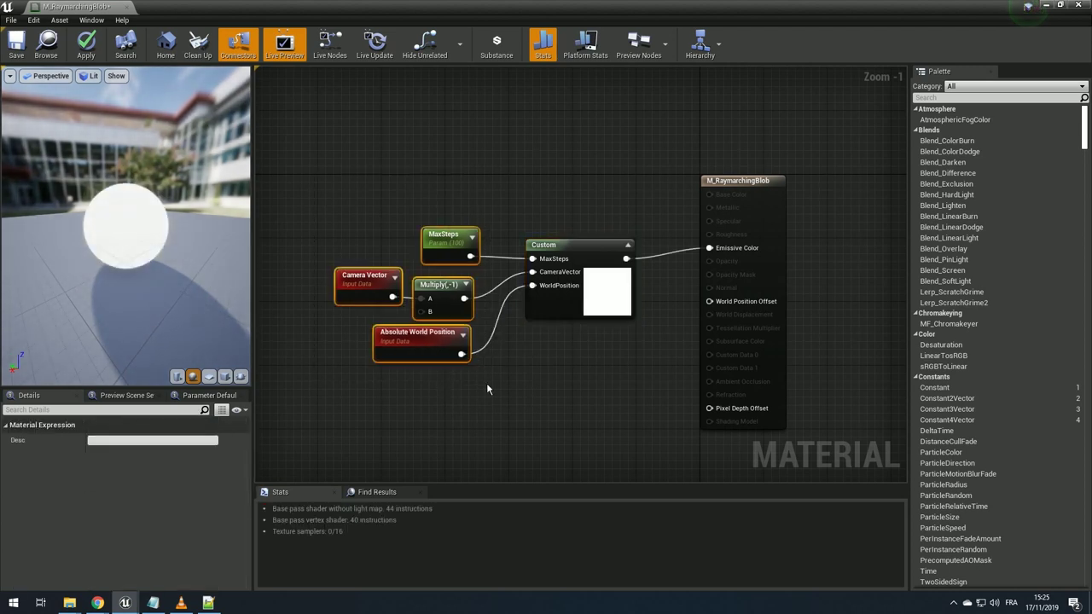
left_click(84, 53)
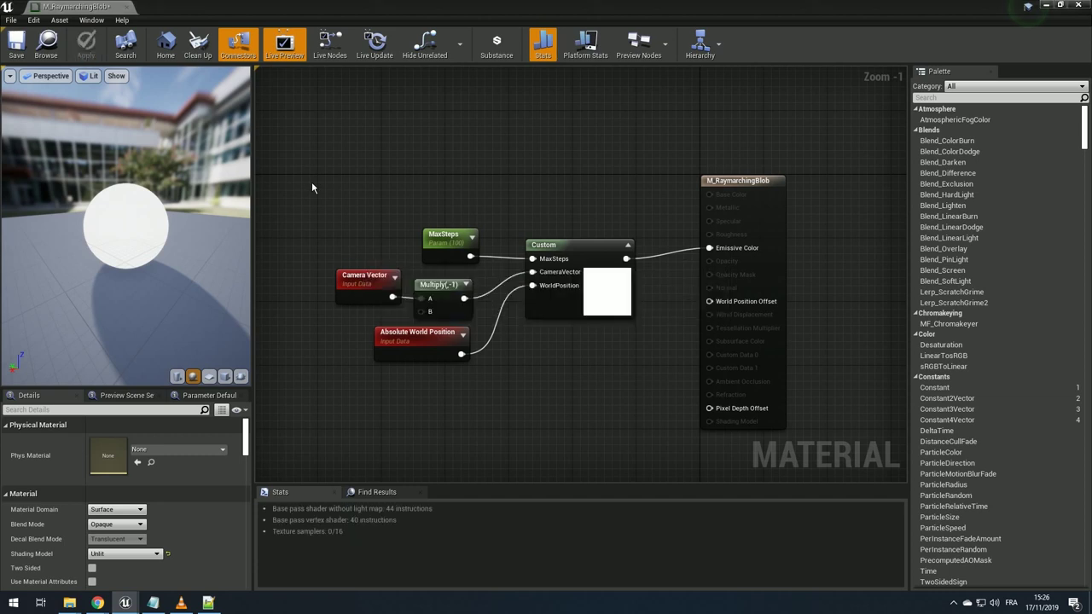
left_click_drag(307, 178, 579, 373)
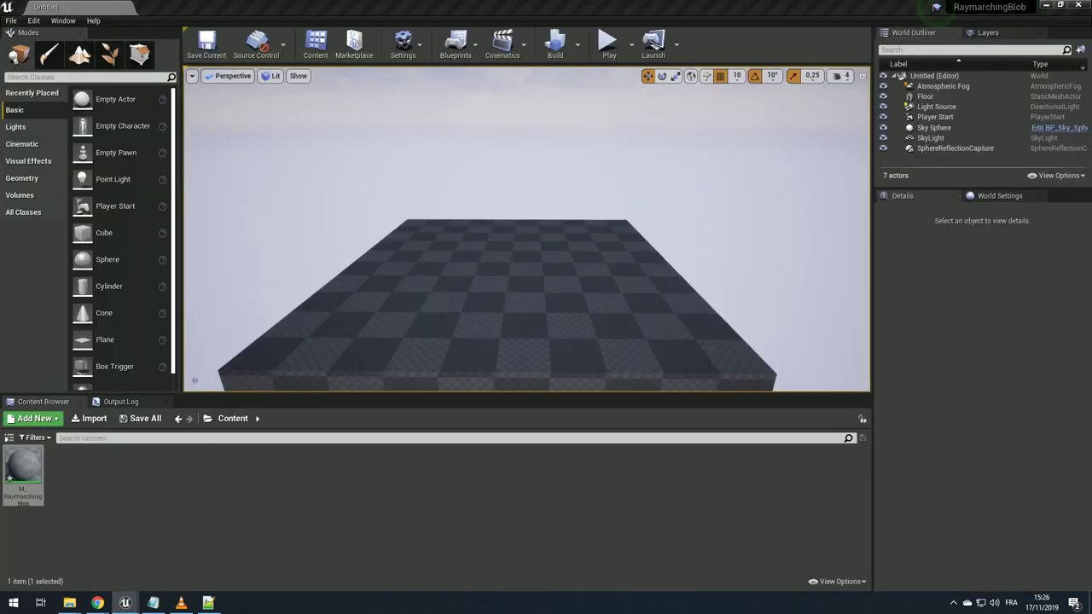
- Place a sphere at the origin and lower the floor so the sphere sits above it
left_click_drag(107, 259, 516, 265)
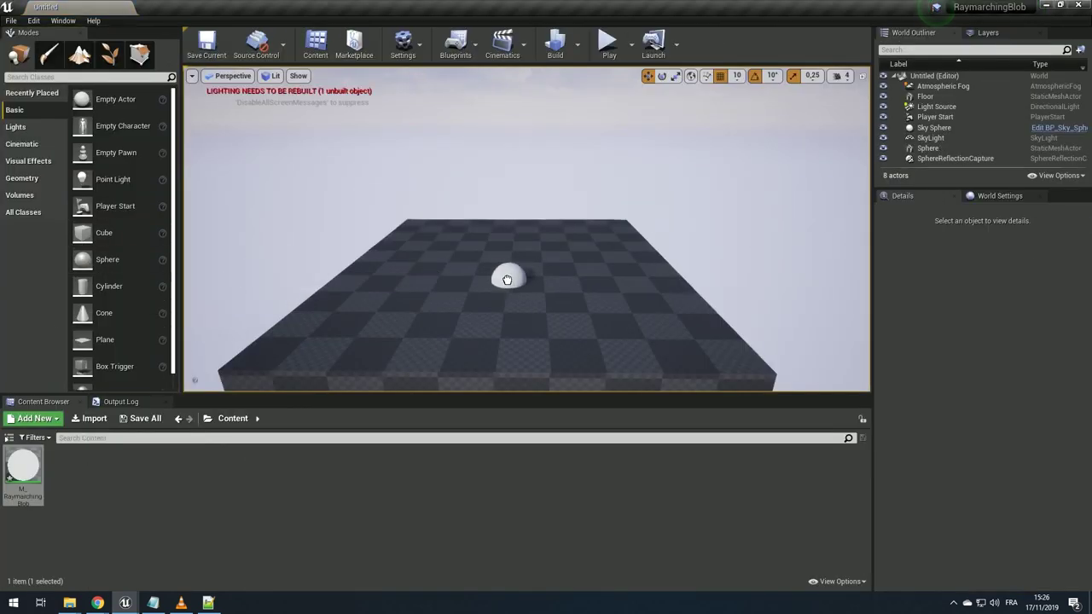
key("f")
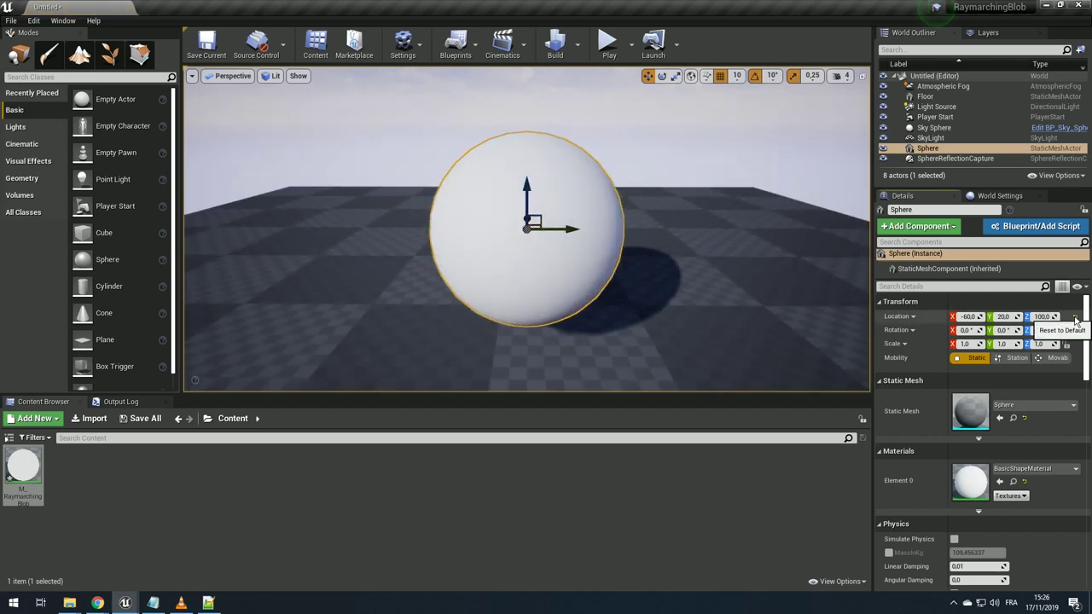
left_click(1075, 317)
left_click(596, 280)
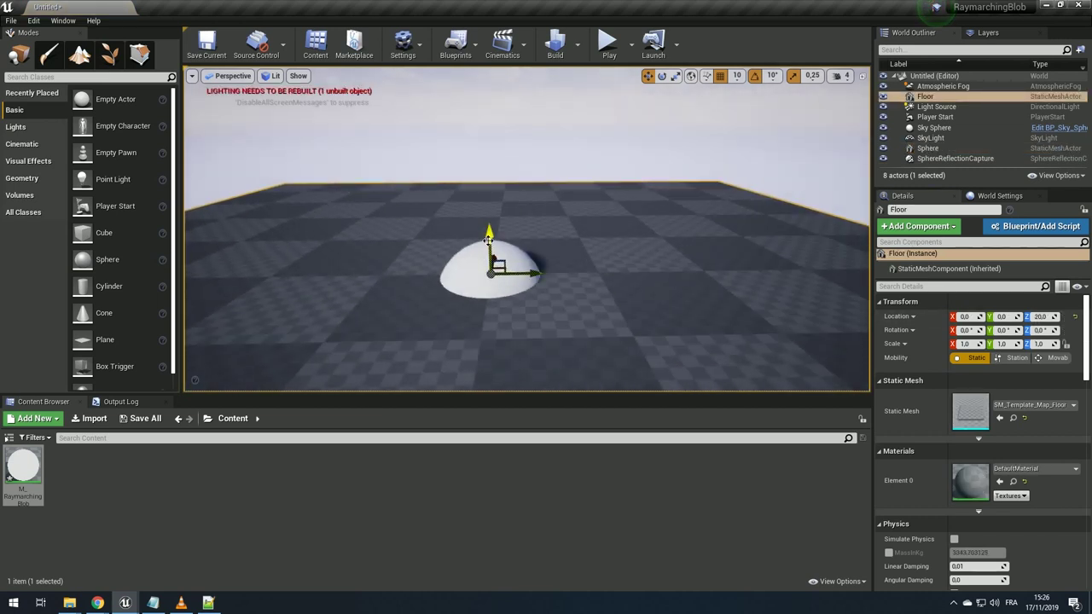
left_click_drag(490, 256, 488, 308)
left_click(488, 290)
key("f")
- Apply the M_RaymarchingBlob material to the sphere and orbit around it
key("Escape")
scroll(566, 311, "down", 2)
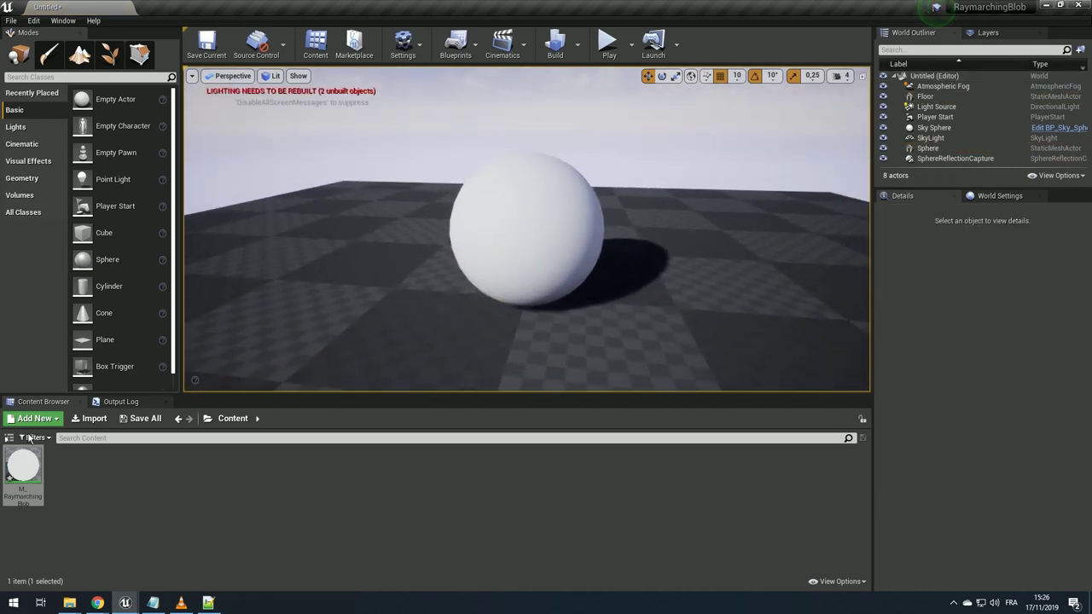
left_click_drag(23, 468, 465, 246)
left_click_drag(551, 268, 632, 278, "alt")
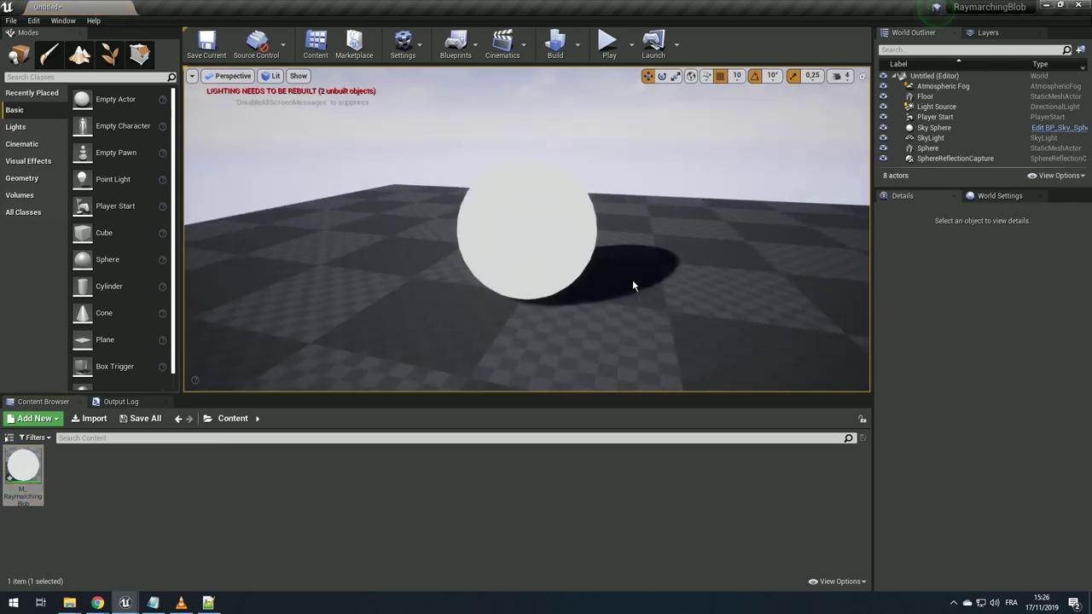
- Open M_RaymarchingBlob for editing and set Notepad++ to highlight RMblob.ush as HLSL
double_click(24, 467)
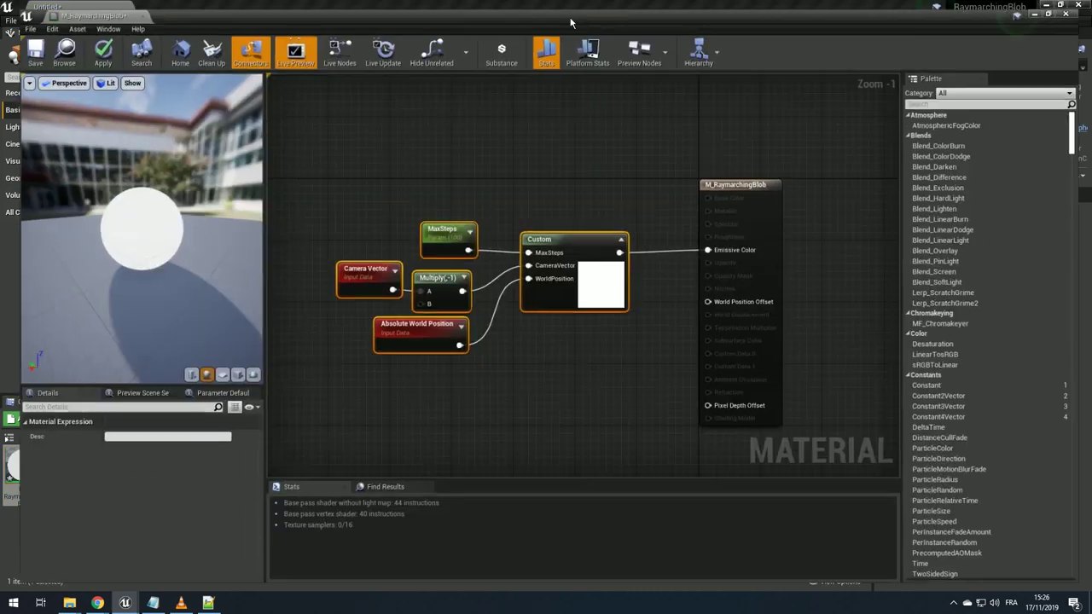
left_click(209, 603)
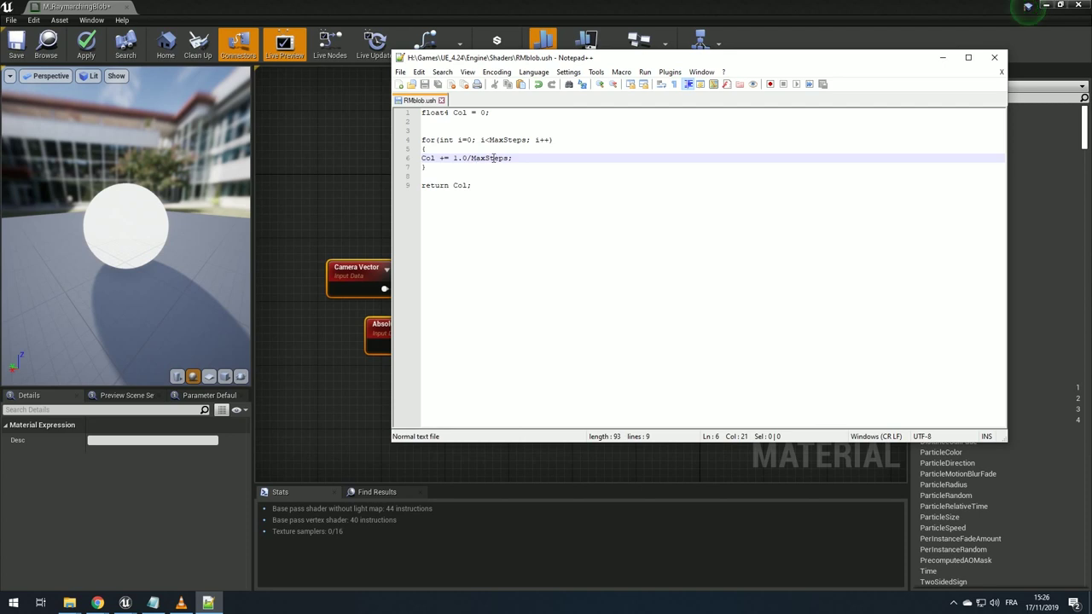
left_click(533, 72)
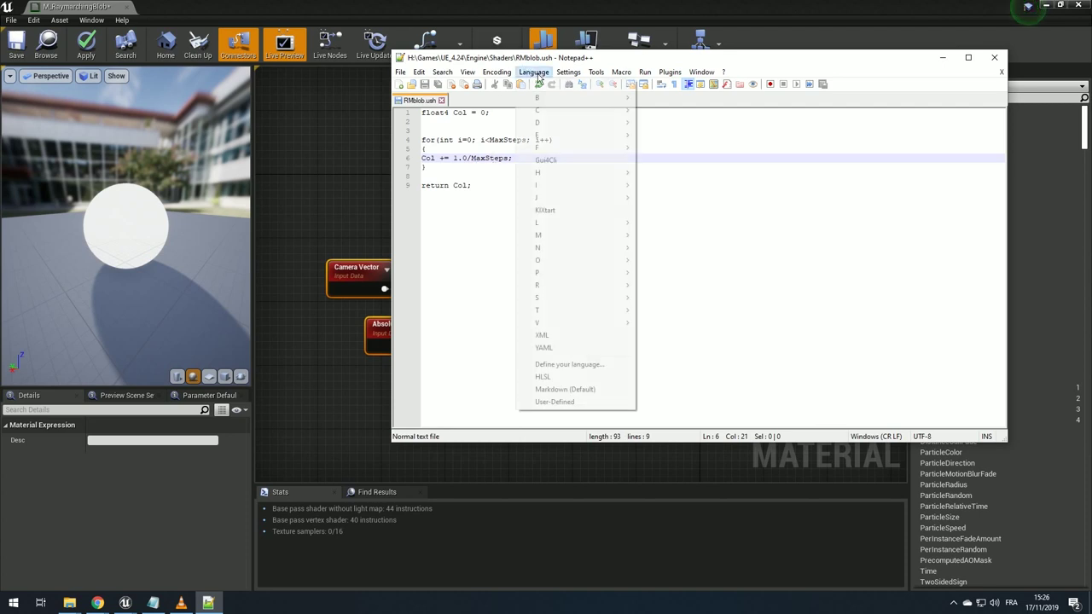
left_click(581, 376)
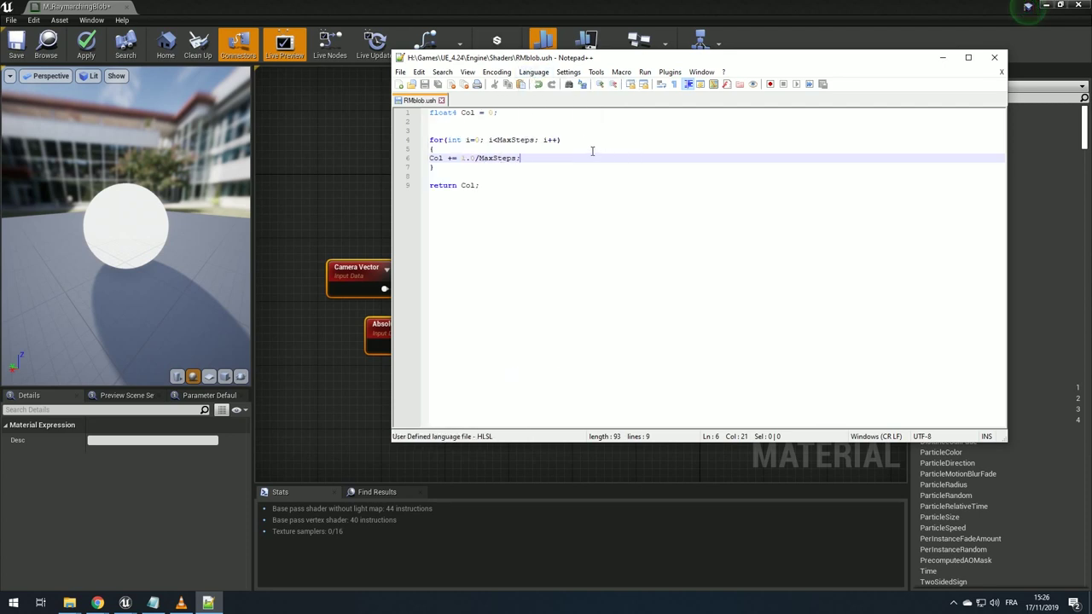
- Indent the Col += 1.0/MaxSteps loop line and move the Notepad++ window aside
left_click(431, 157)
key("Tab")
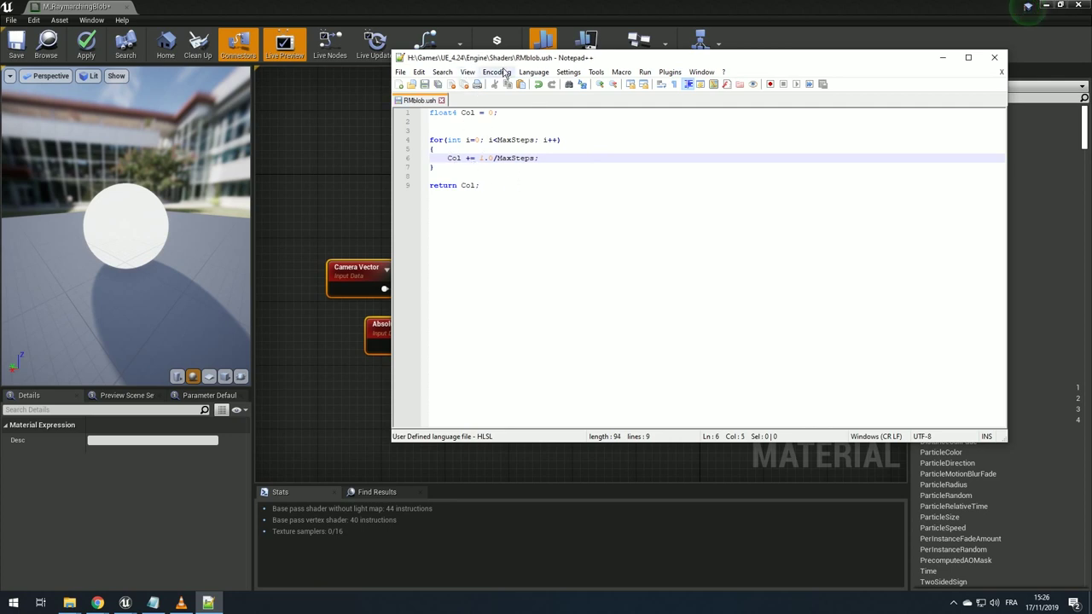
mouse_move(500, 58)
left_mouse_down()
mouse_move(755, 52)
mouse_move(509, 97)
left_mouse_up()
left_click_drag(580, 197, 488, 197)
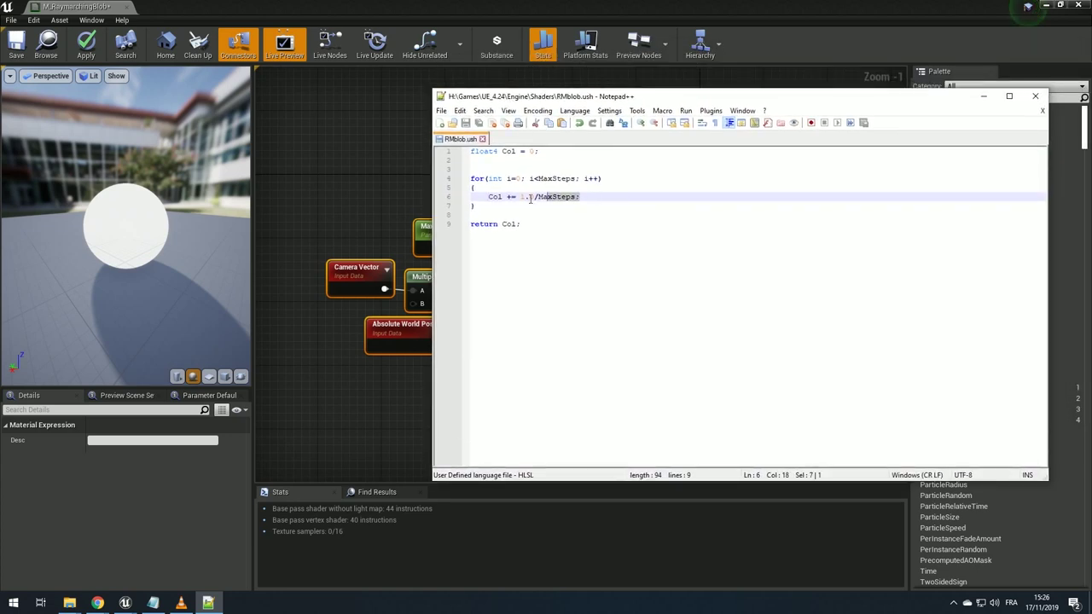
left_click(591, 161)
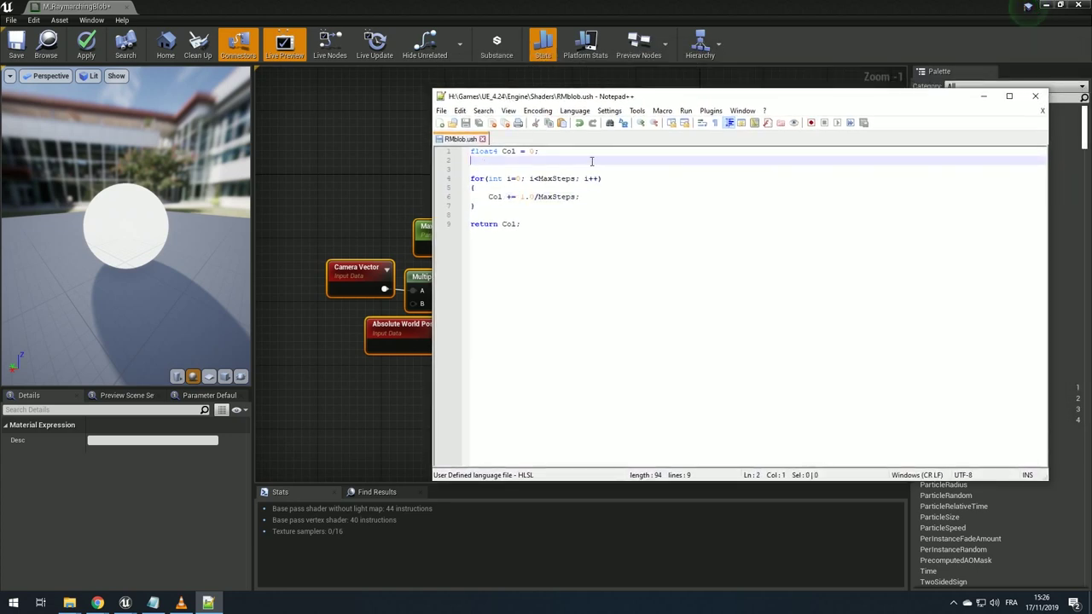
- Declare float3 pos = WorldPosition; on line 2 and save the file
type("float3 ")
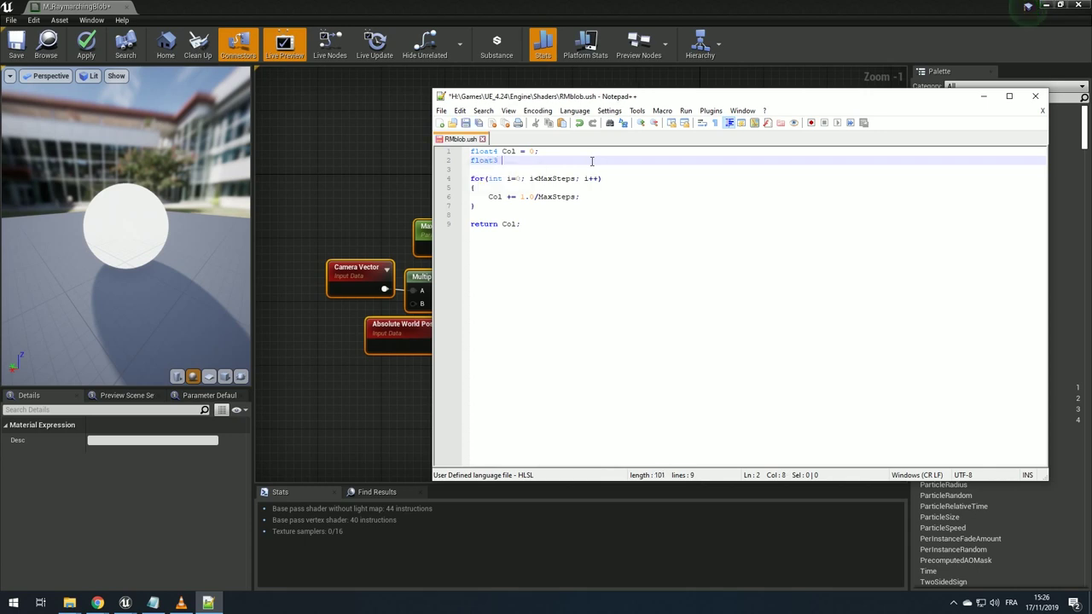
type("pos =")
left_click_drag(643, 90, 737, 86)
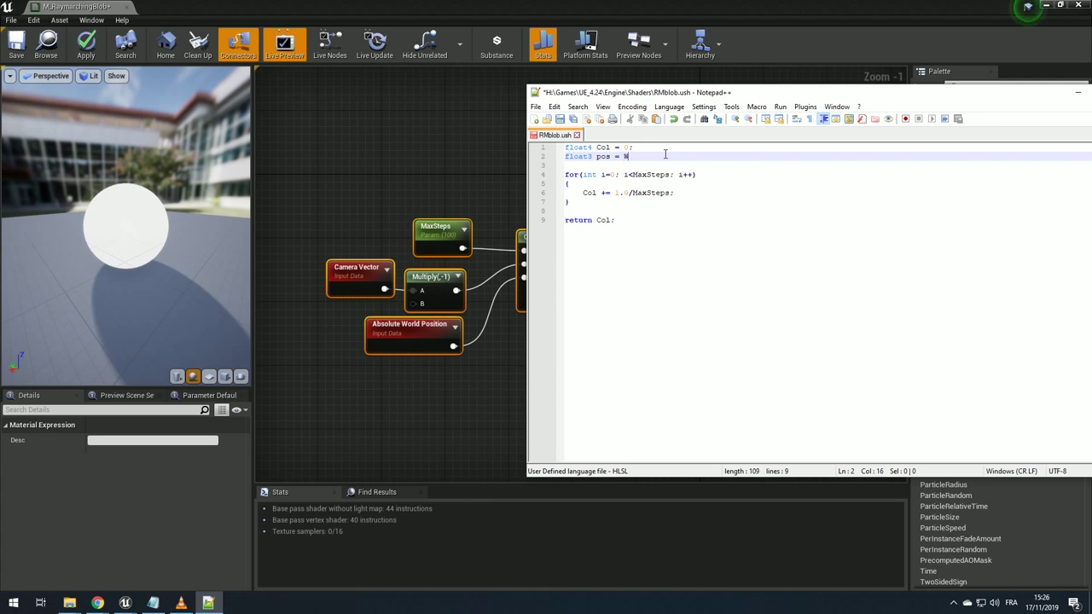
type("orldPosition;")
key("ctrl+s")
mouse_move(655, 94)
left_mouse_down()
mouse_move(543, 90)
mouse_move(578, 86)
left_mouse_up()
- Add pos += CameraVector; inside the loop after the Col line and save
double_click(527, 145)
left_click(678, 179)
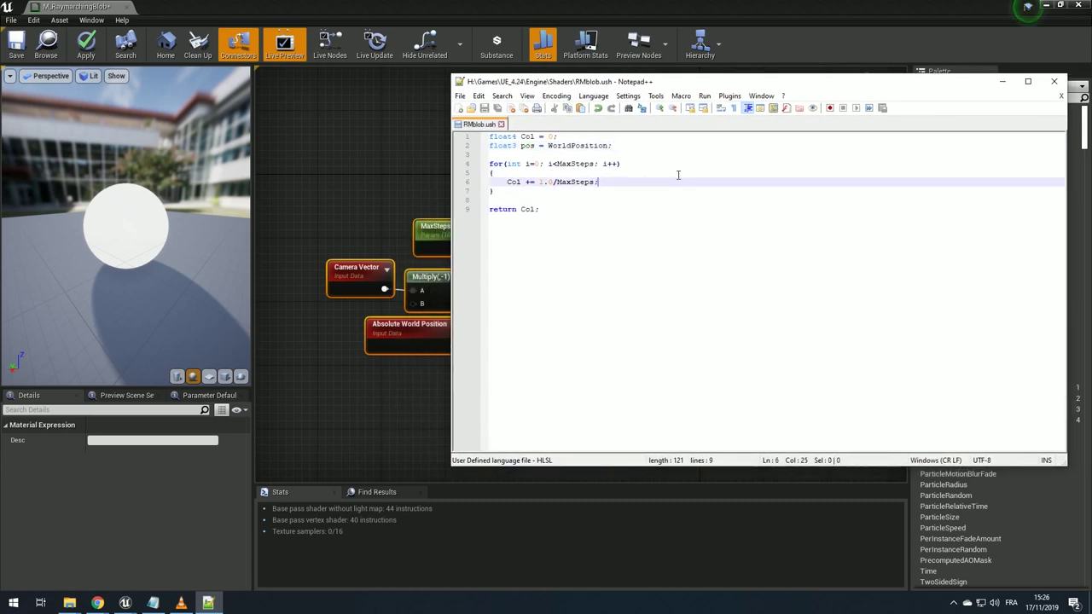
key("Return")
key("Return")
key("Return")
key("Return")
type("pos ")
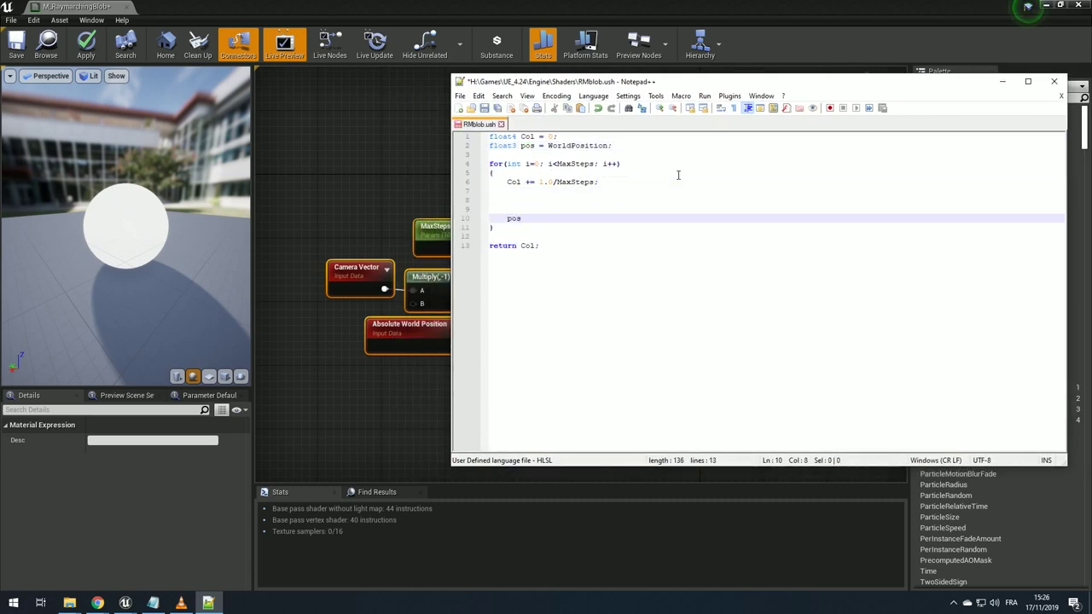
type("+= ")
type("CameraVector")
type(";")
key("ctrl+s")
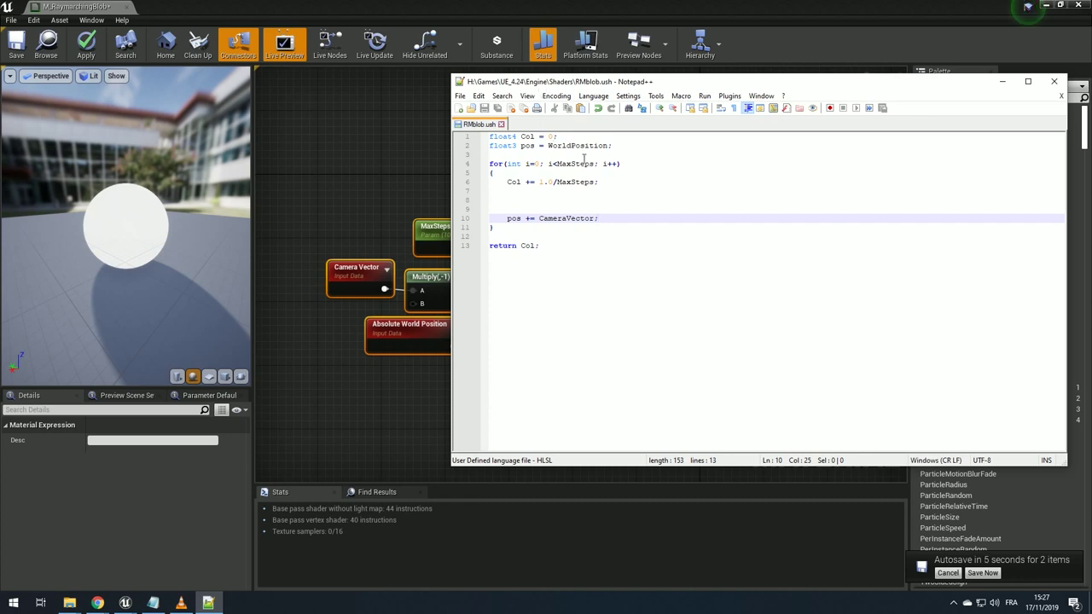
double_click(567, 163)
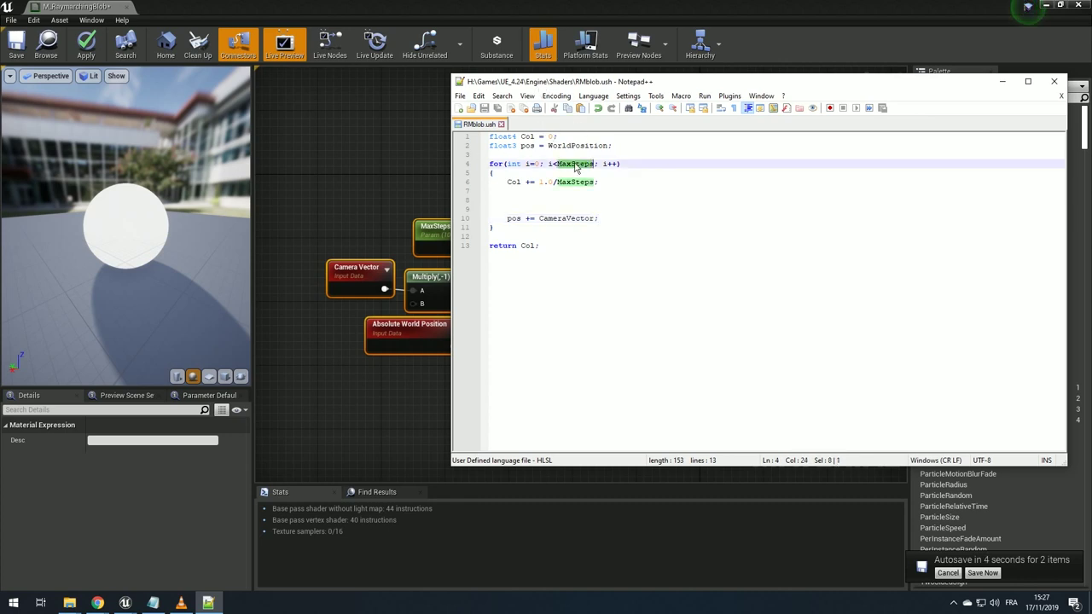
left_click(572, 208)
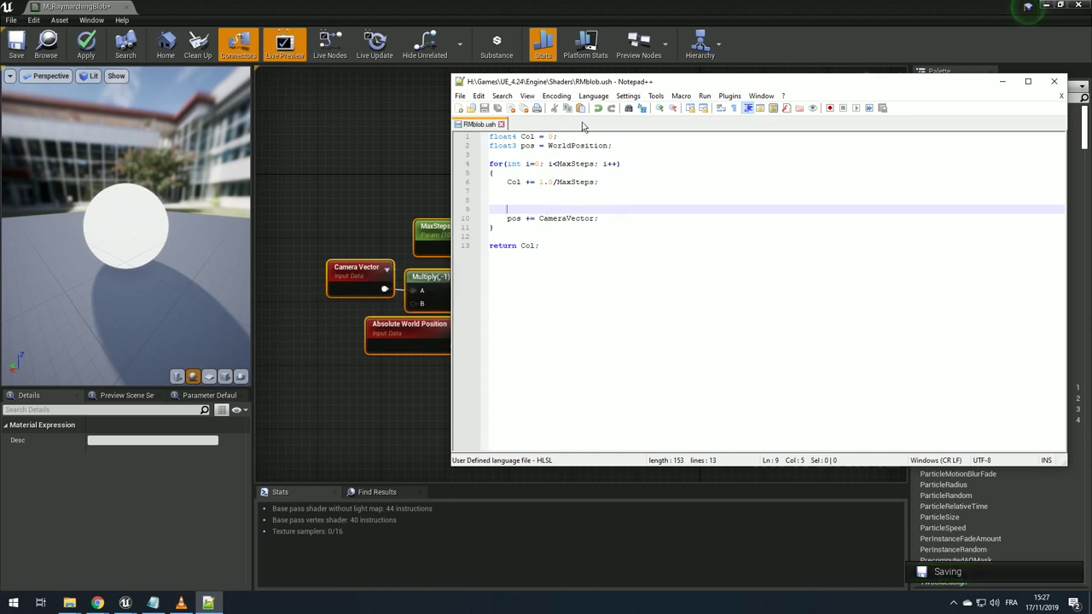
- Replace the Col accumulation line with float distance = length(pos) - 25; and save
left_click(618, 184)
key("shift+Home")
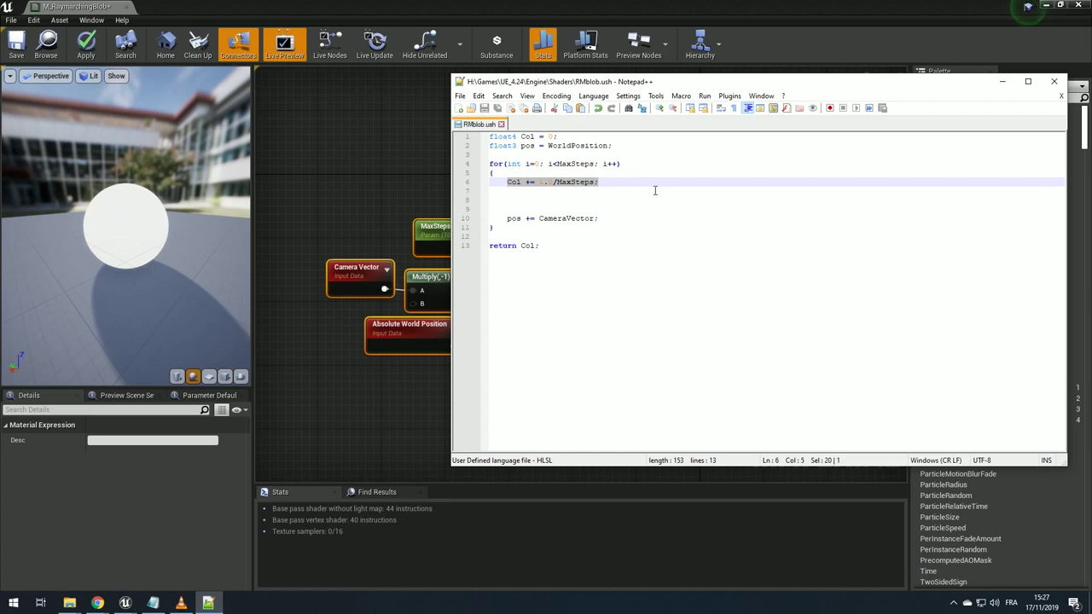
type("float ")
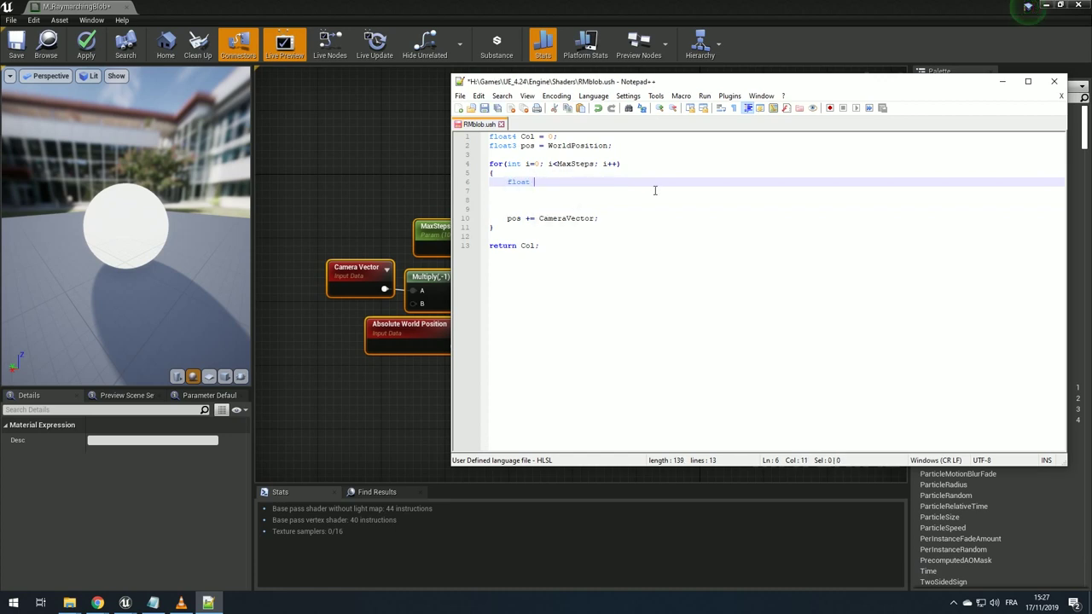
type("distance = ")
type("length(")
type("pos) -")
key("BackSpace")
key("BackSpace")
key("ctrl+s")
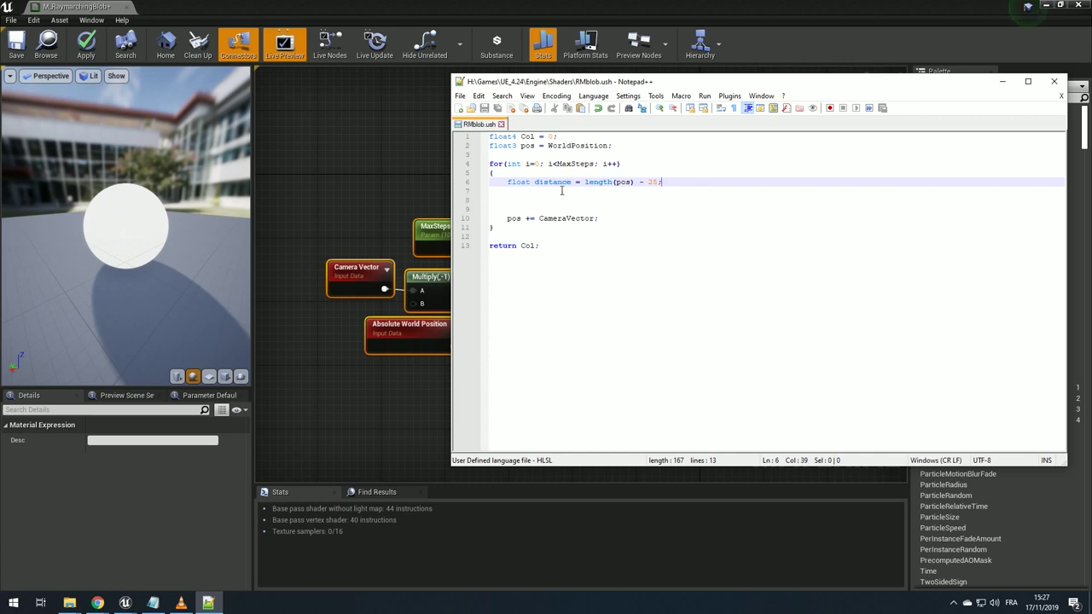
- Add an if (distance < 0.01) block that sets Col = 1 and breaks, then save
left_click(530, 201)
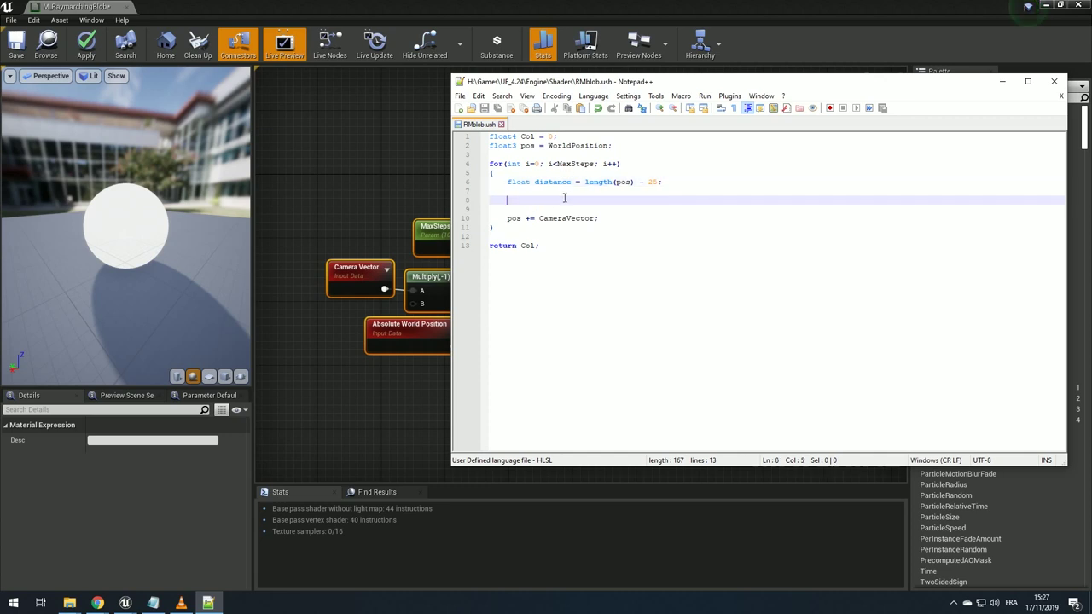
type("if()")
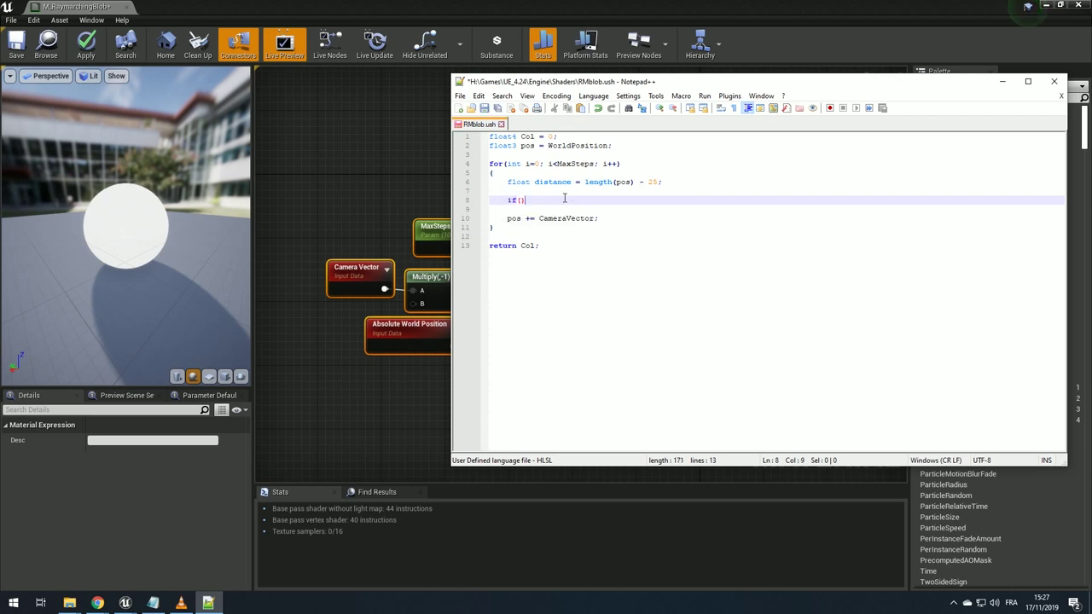
type("distance")
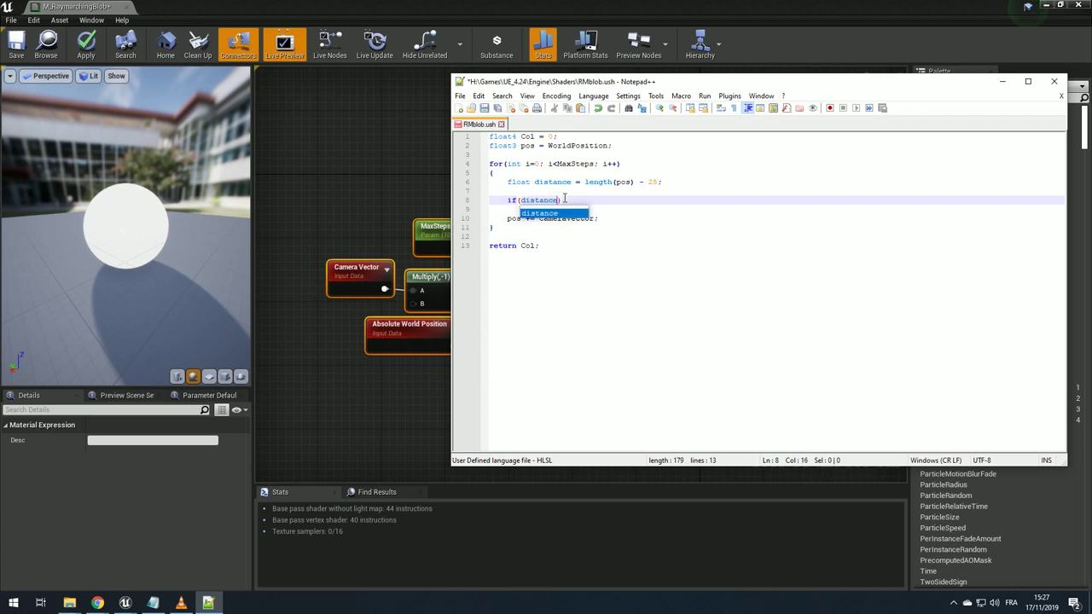
type(" < 0.01")
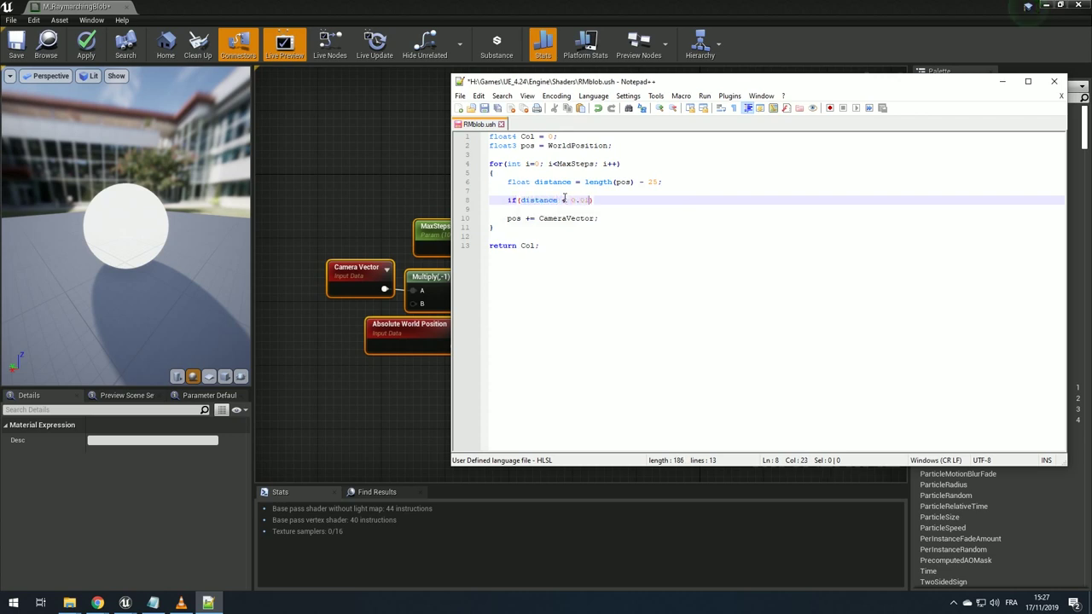
key("Return")
type("{}")
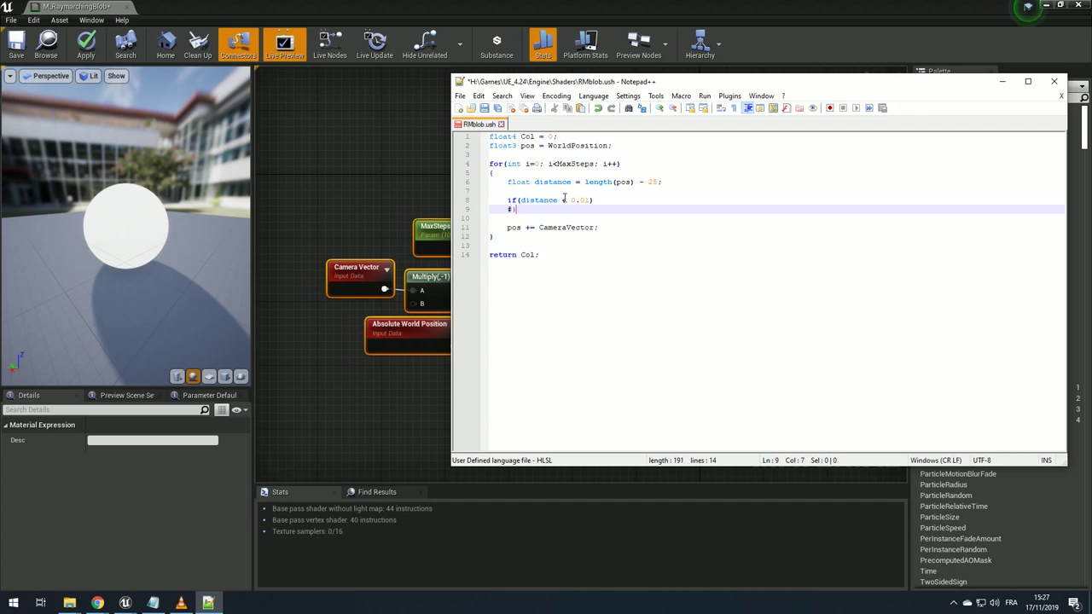
key("Return")
key("Return")
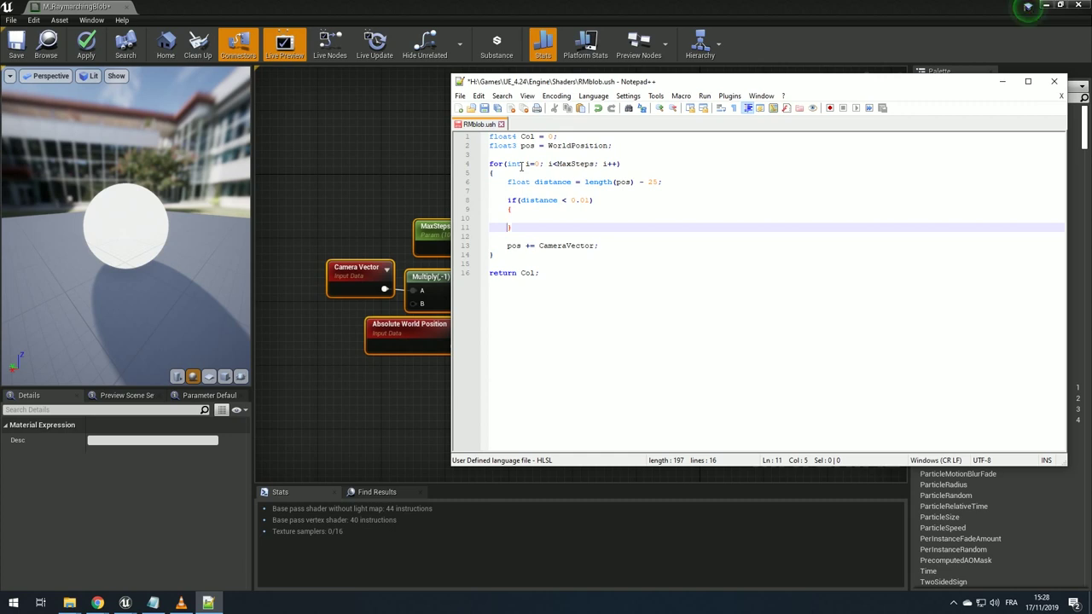
left_click(549, 220)
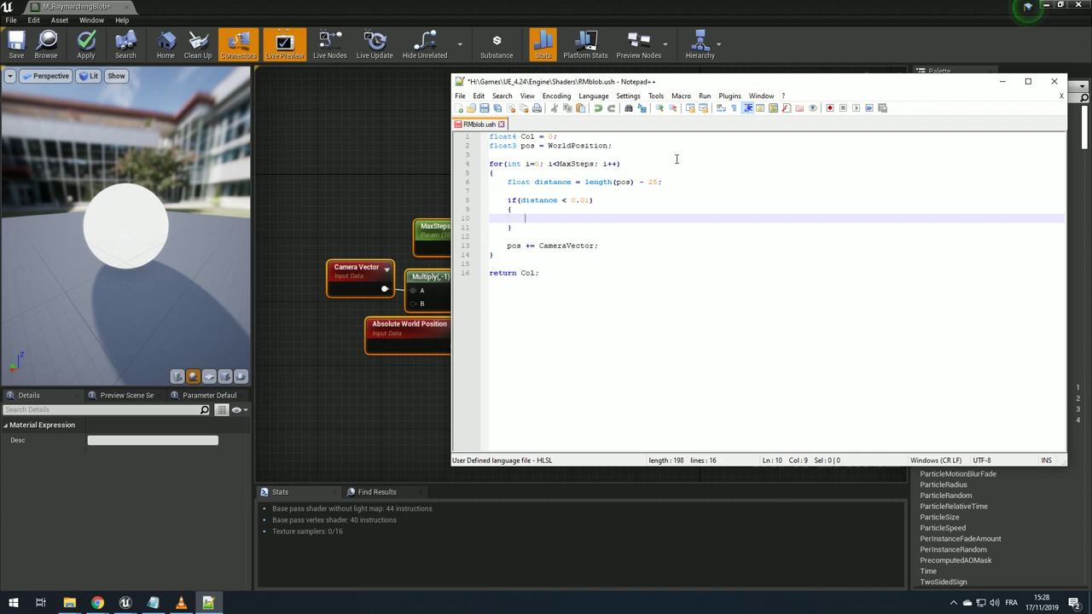
type("Col = 1;")
key("Return")
type("break;")
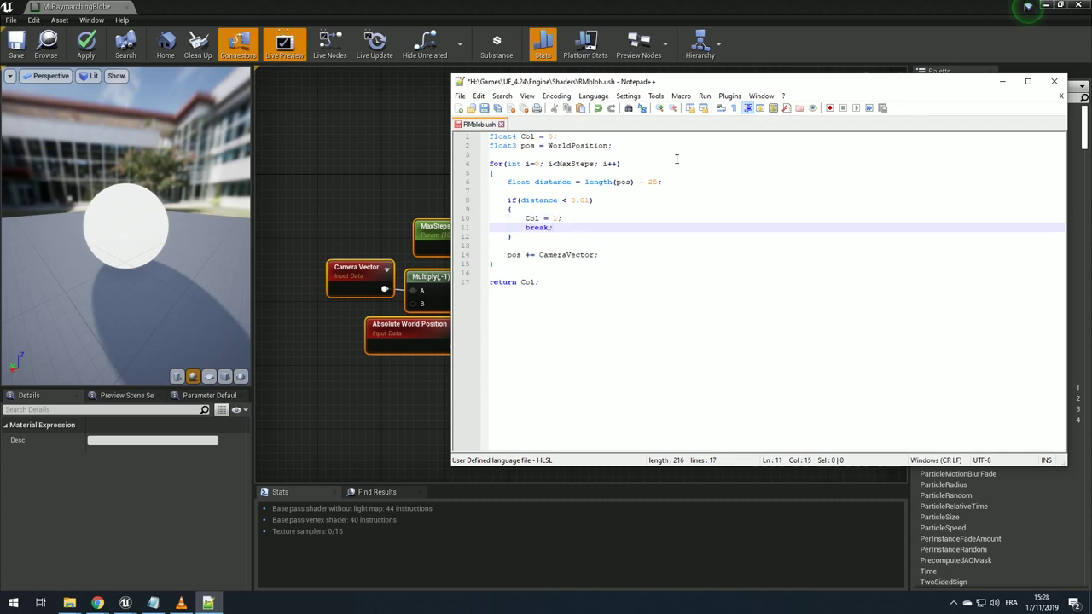
key("ctrl+s")
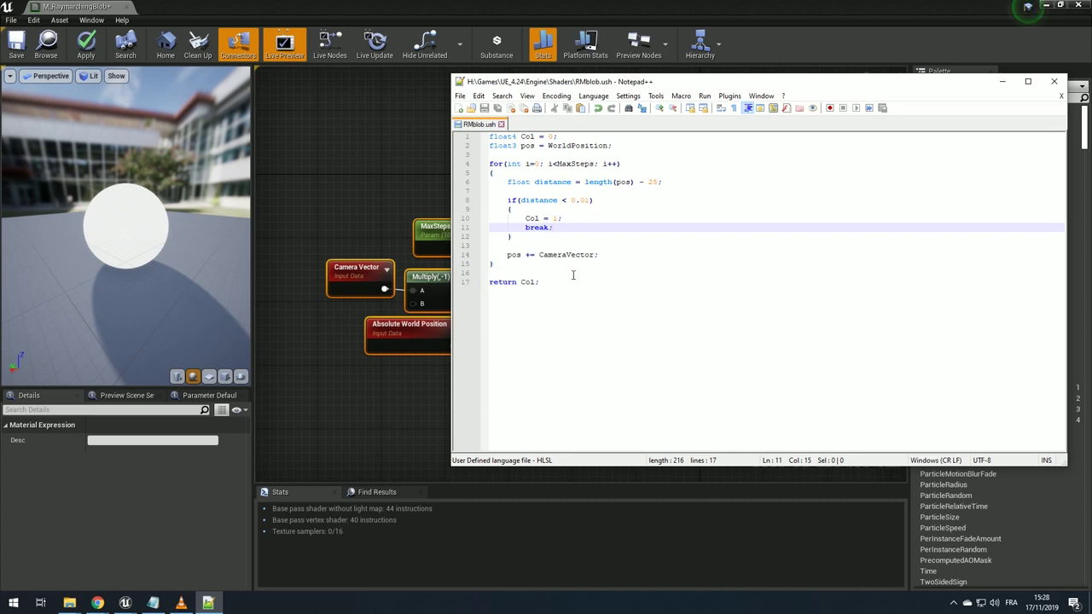
- Change line 14 to pos += CameraVector * distance; and save RMblob.ush
left_click(600, 254)
type("* di")
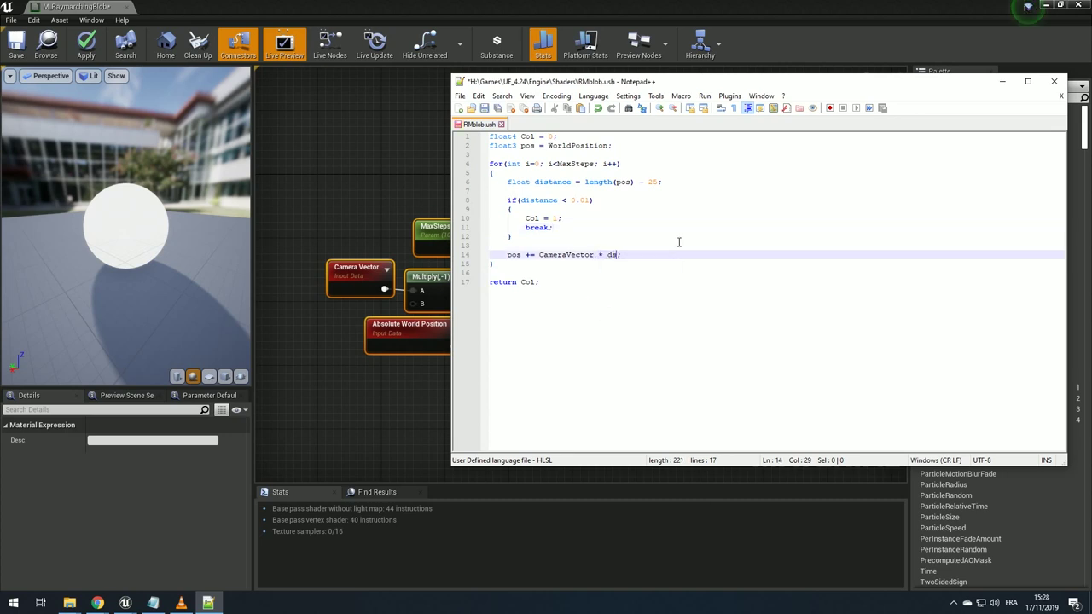
type("i")
key("Return")
key("ctrl+s")
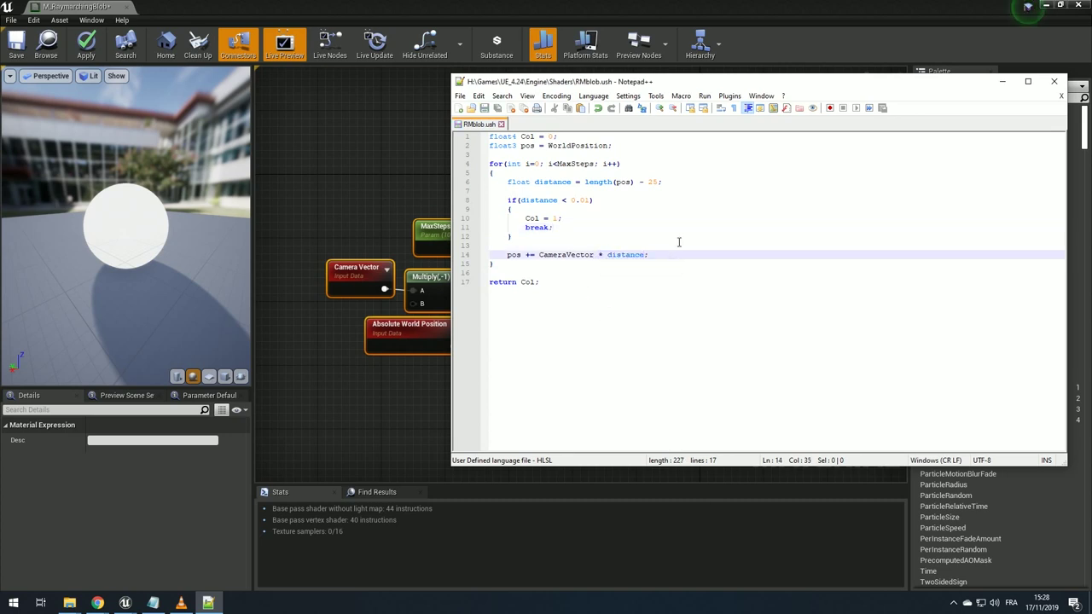
left_click(316, 250)
left_click(546, 238)
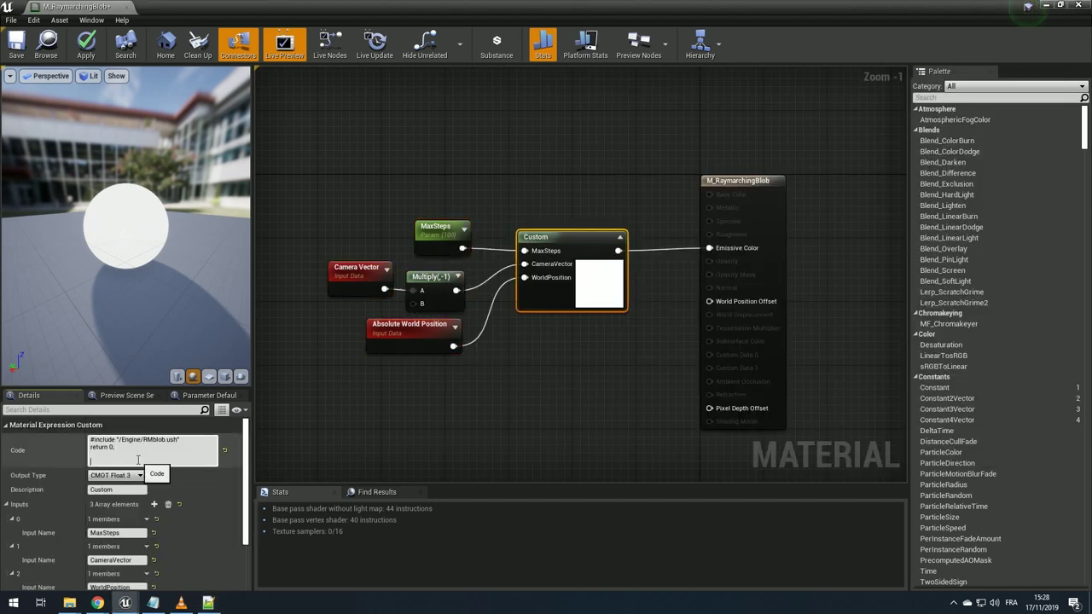
- Recompile the Custom node's code so the preview shows a small white dot in a black disc, then return to RMblob.ush
left_click(137, 461)
key("Return")
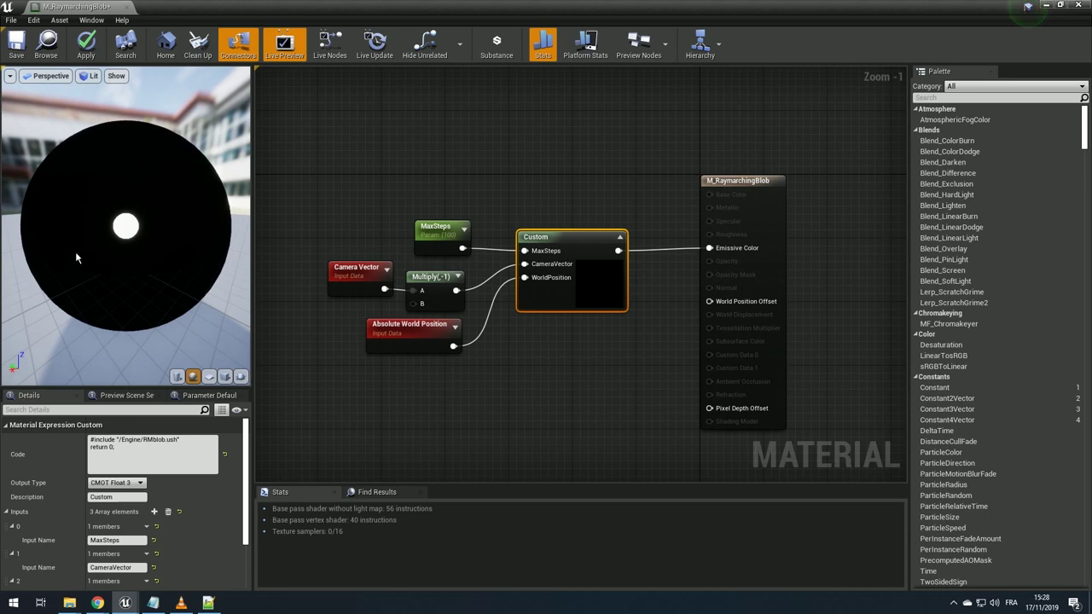
left_click_drag(81, 258, 81, 257)
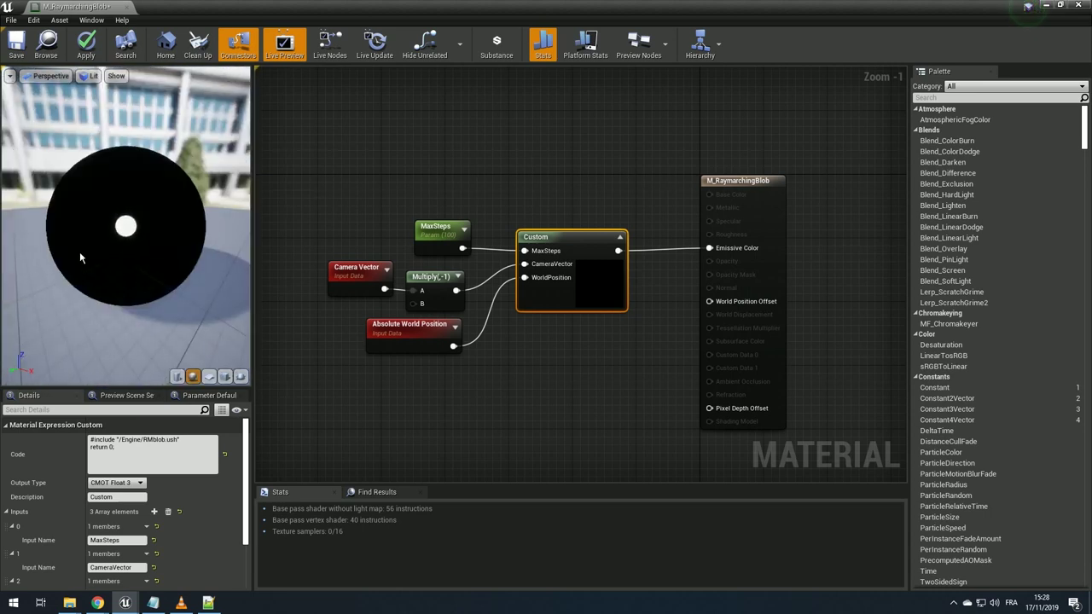
scroll(125, 226, "up", 2)
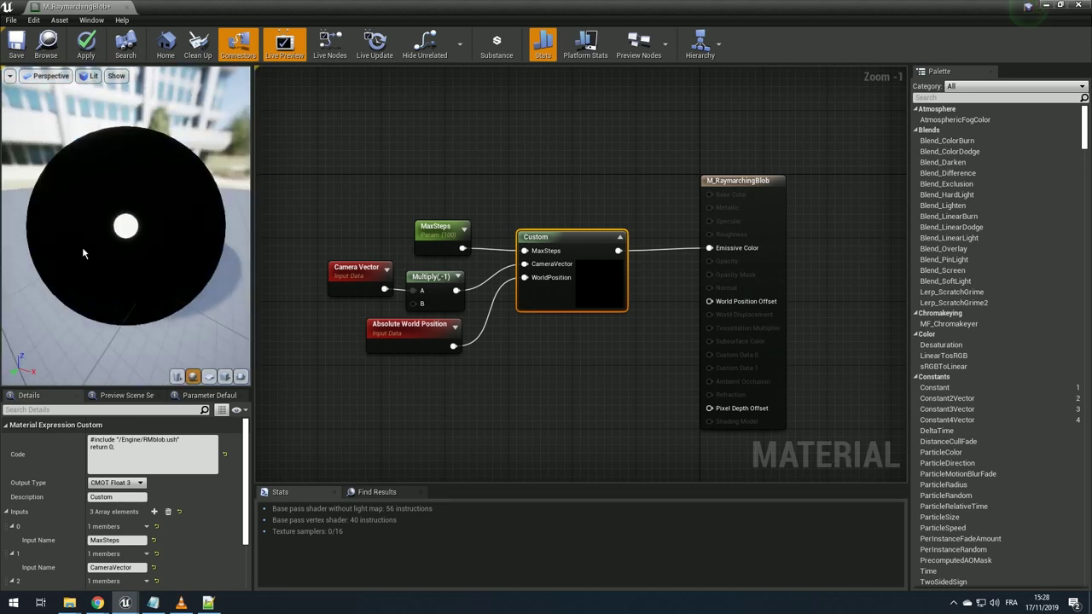
left_click(207, 603)
- Change the sphere radius on line 6 to 50, save RMblob.ush, and refresh and apply the material
left_click(671, 182)
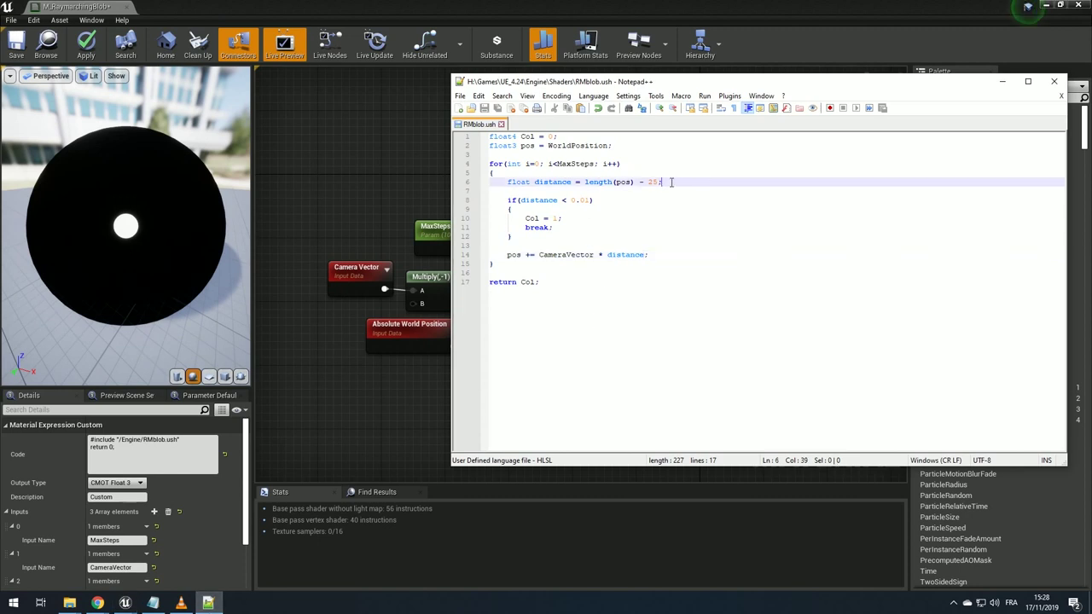
key("ctrl+s")
left_click(358, 249)
left_click(569, 281)
left_click(154, 467)
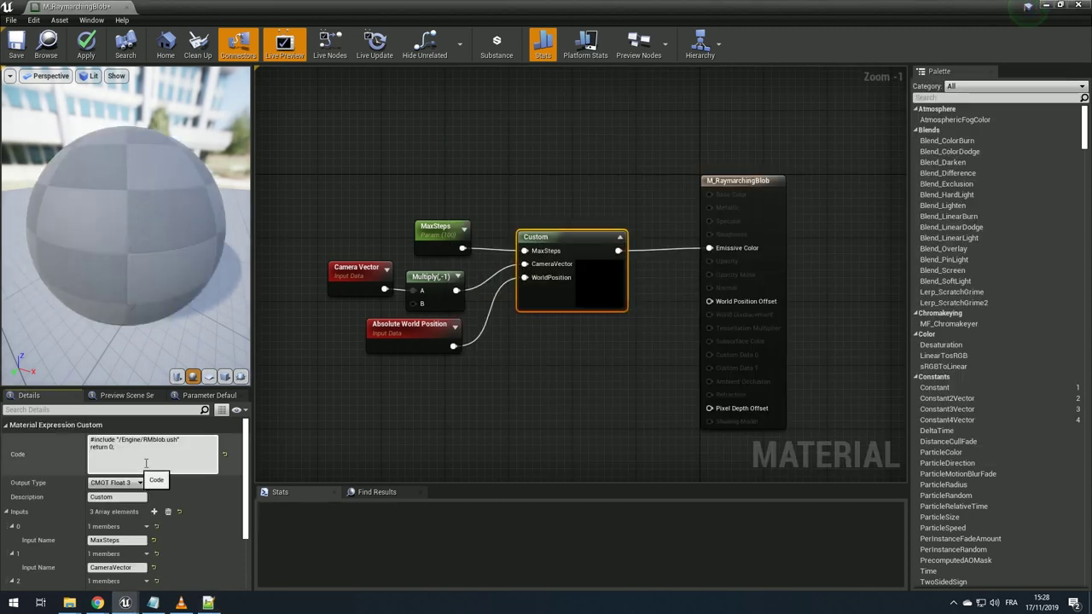
left_click(88, 54)
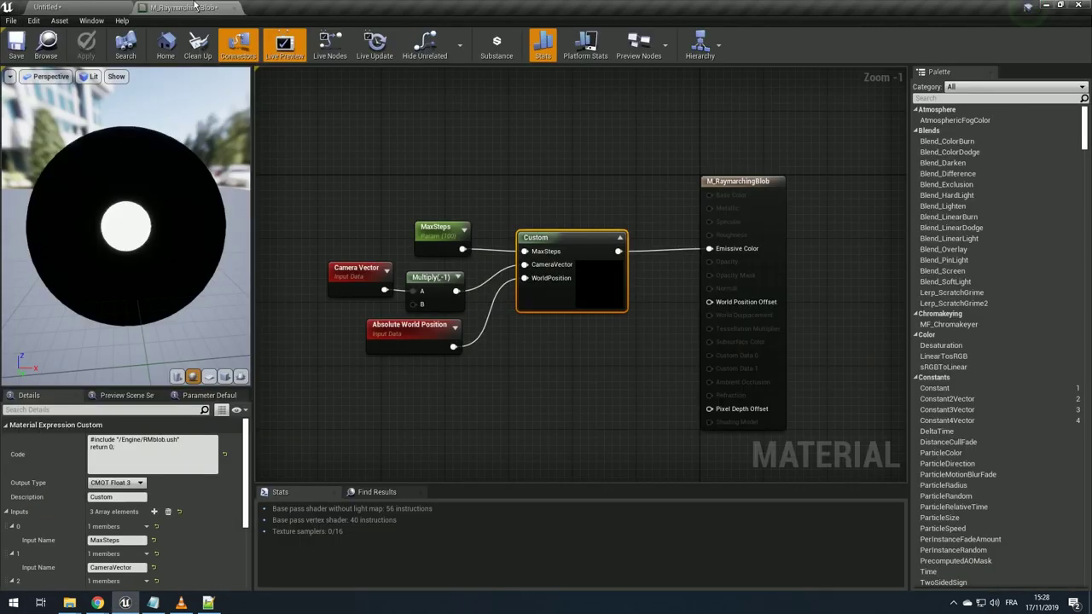
key("alt+Tab")
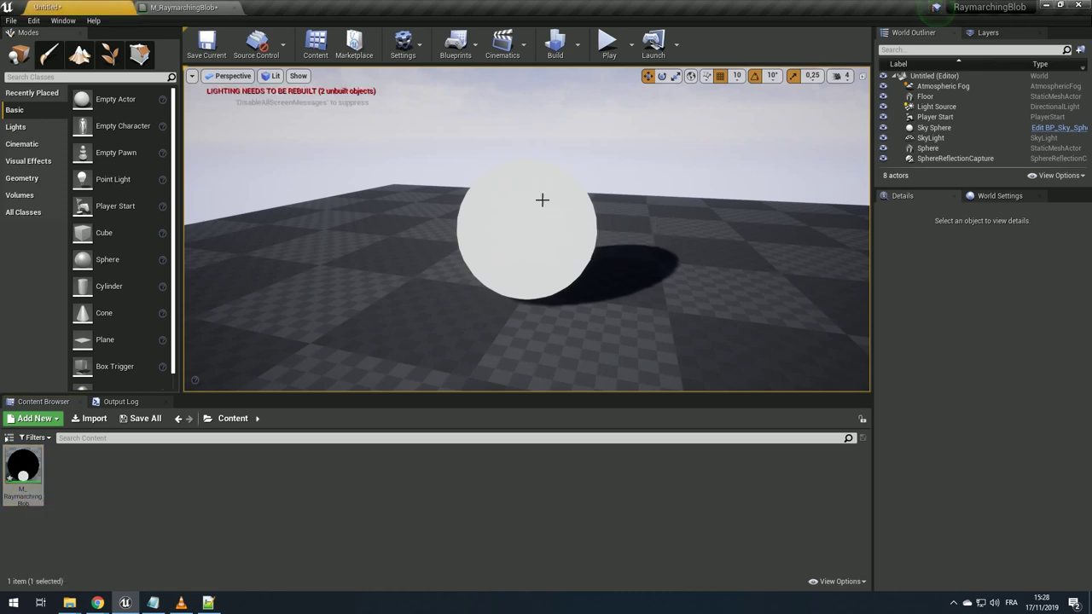
- Select the level sphere and set its scale to 2.0
right_click_drag(541, 199, 580, 201)
left_click(495, 276)
key("Escape")
right_click_drag(495, 276, 528, 256)
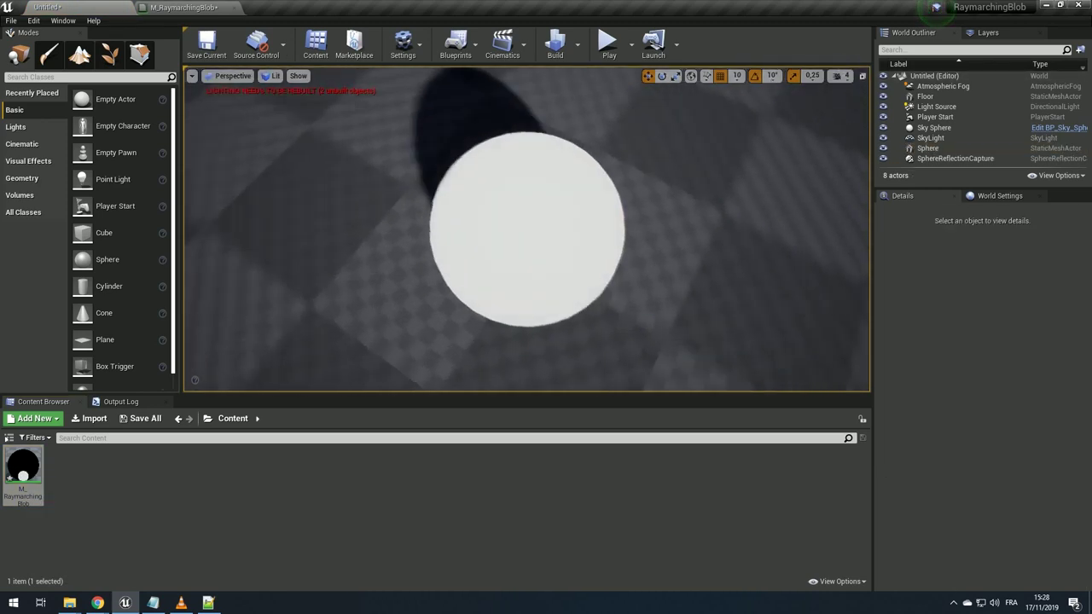
scroll(555, 268, "down", 5)
left_click(546, 256)
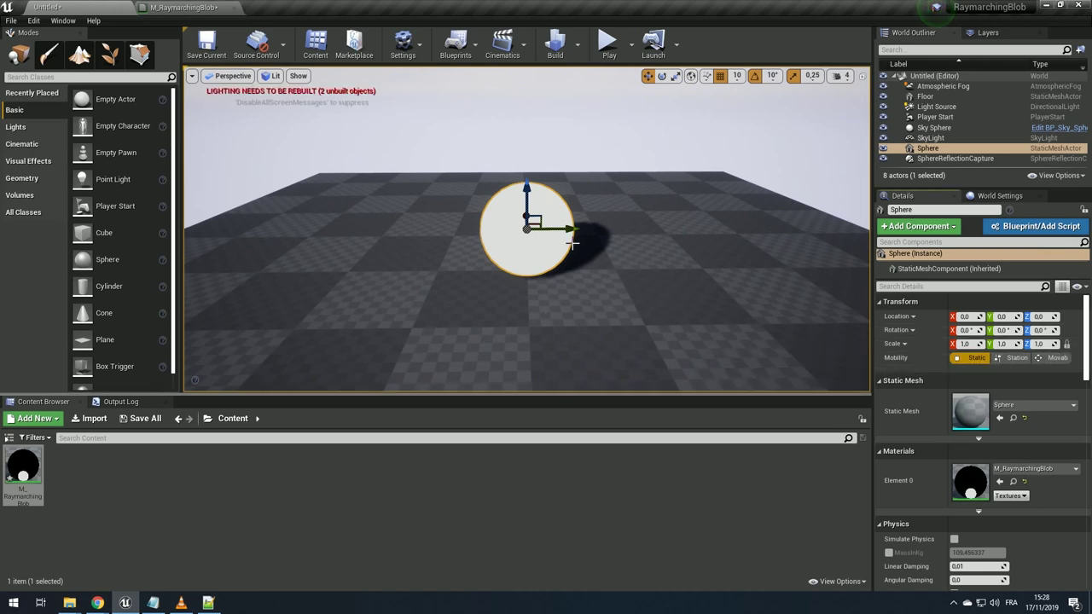
left_click(1043, 343)
type("2")
key("Return")
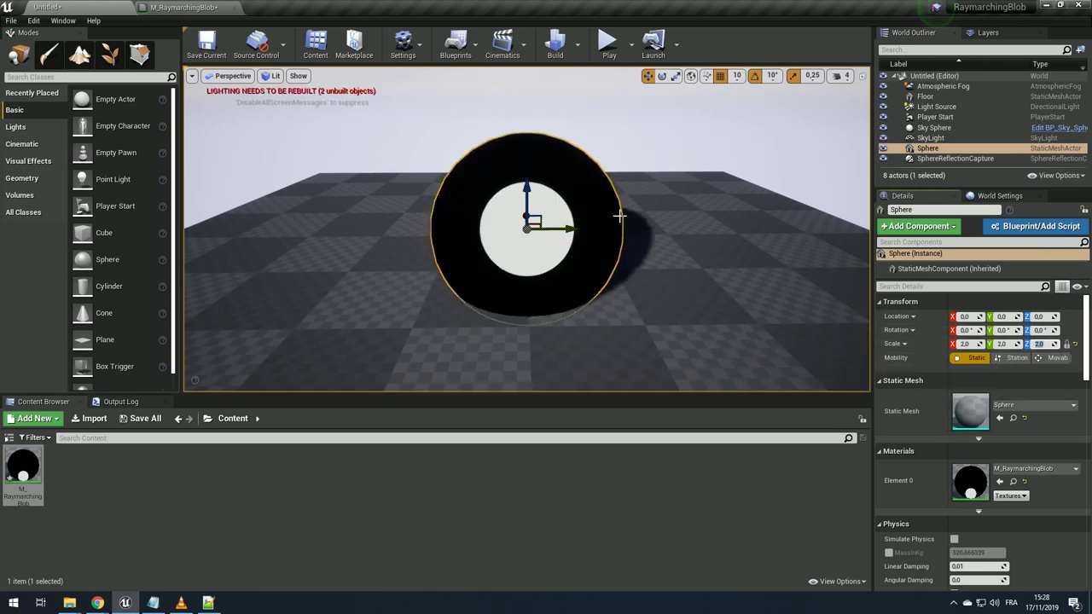
key("Escape")
- Test moving the sphere in Z and rotating it 30° around Z, then reset location and rotation to zero
right_click_drag(528, 284, 529, 284)
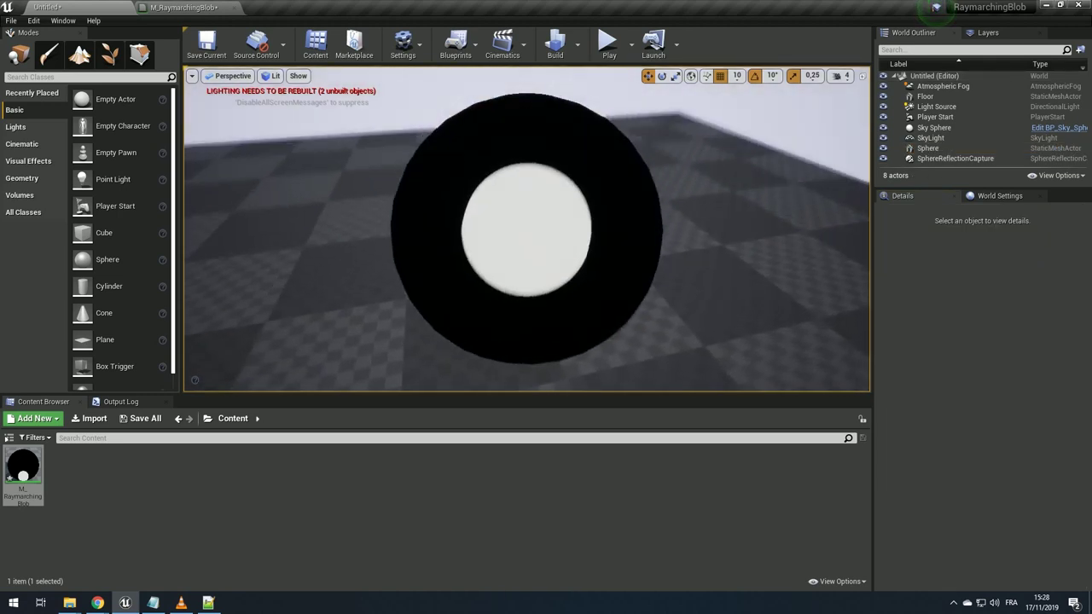
right_click_drag(545, 240, 546, 239)
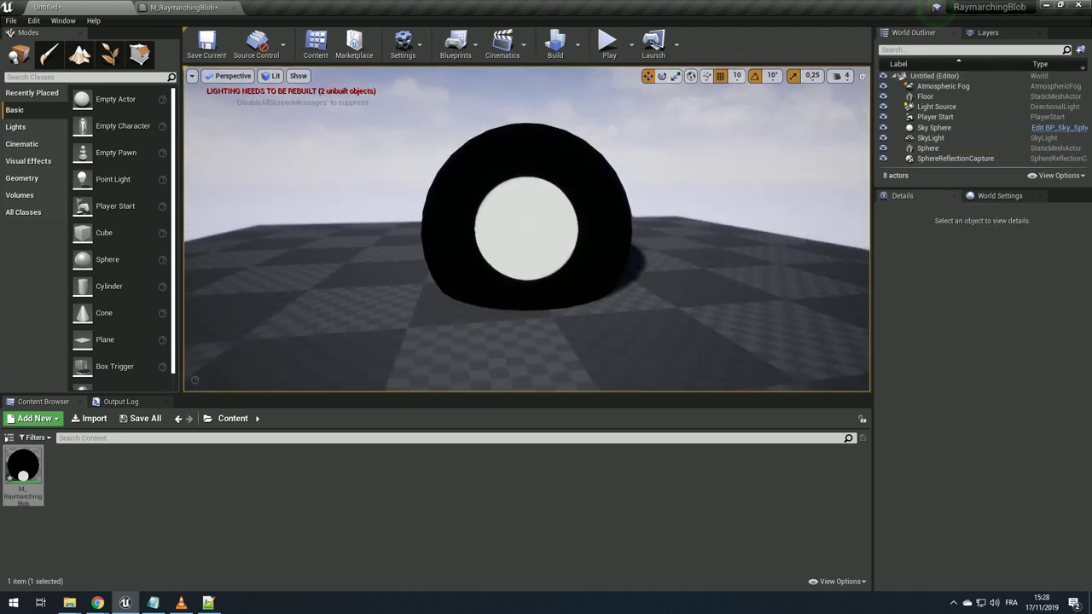
left_click(545, 239)
mouse_move(527, 192)
left_mouse_down()
mouse_move(517, 256)
mouse_move(522, 216)
mouse_move(501, 238)
mouse_move(532, 203)
left_mouse_up()
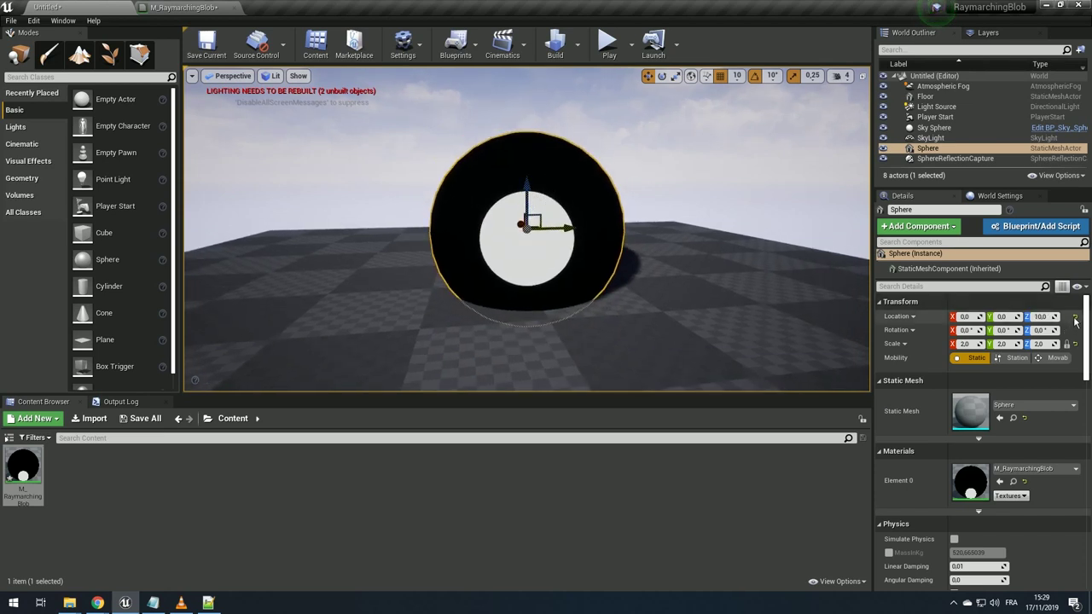
left_click(1075, 316)
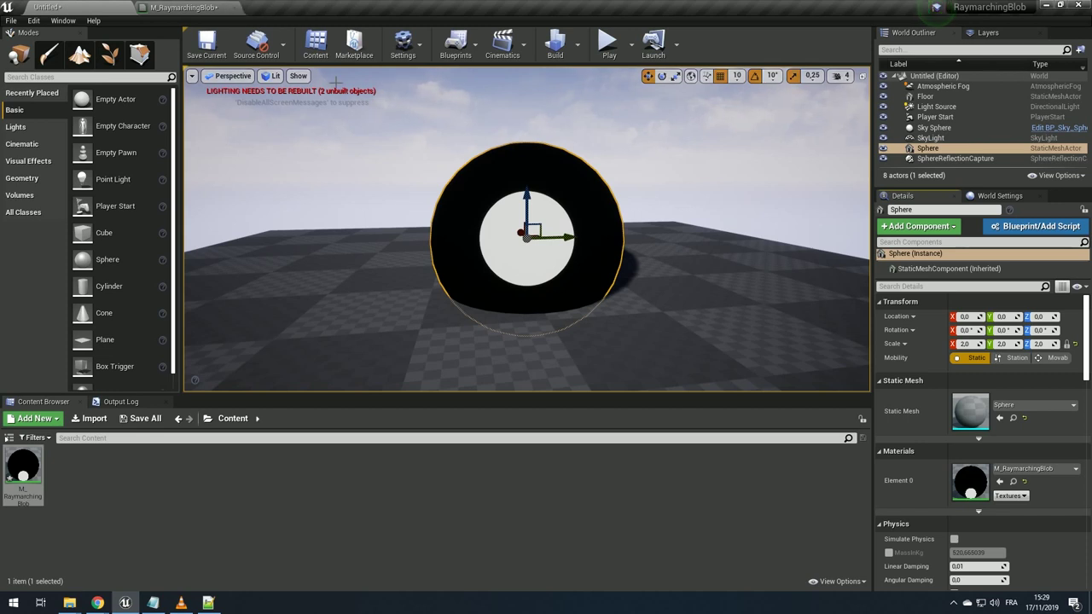
key("e")
left_click_drag(570, 247, 585, 231)
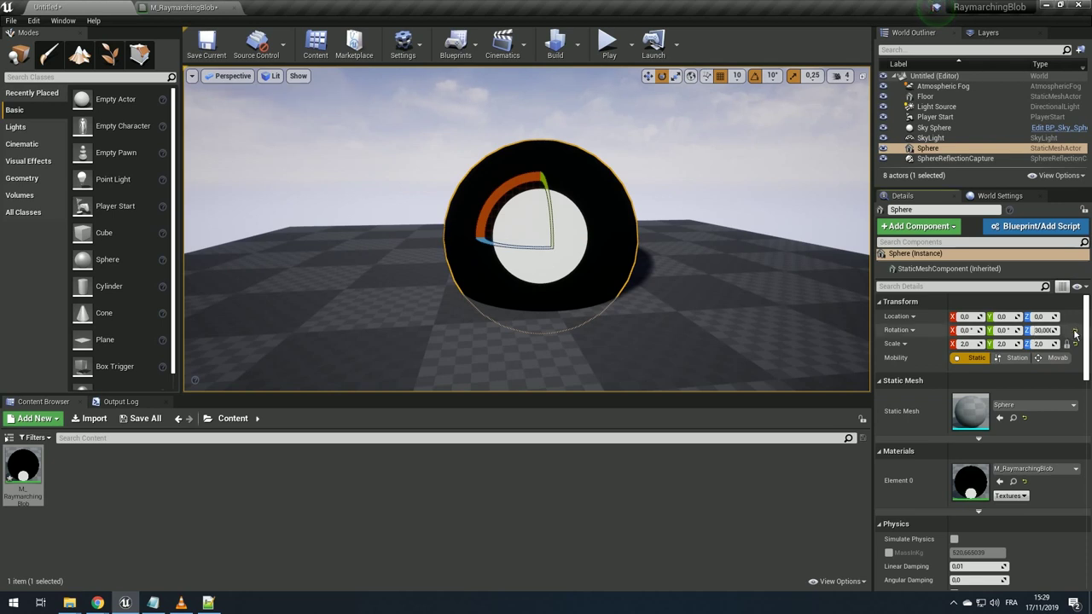
left_click(1074, 330)
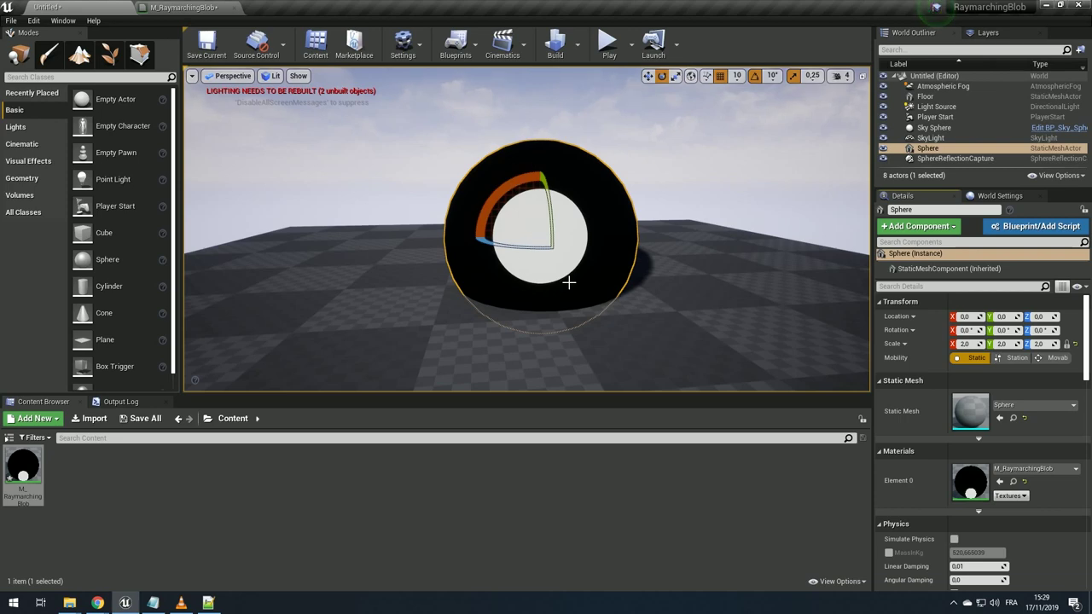
- Return to the M_RaymarchingBlob material graph
left_click(162, 7)
left_click(102, 7)
left_click(183, 7)
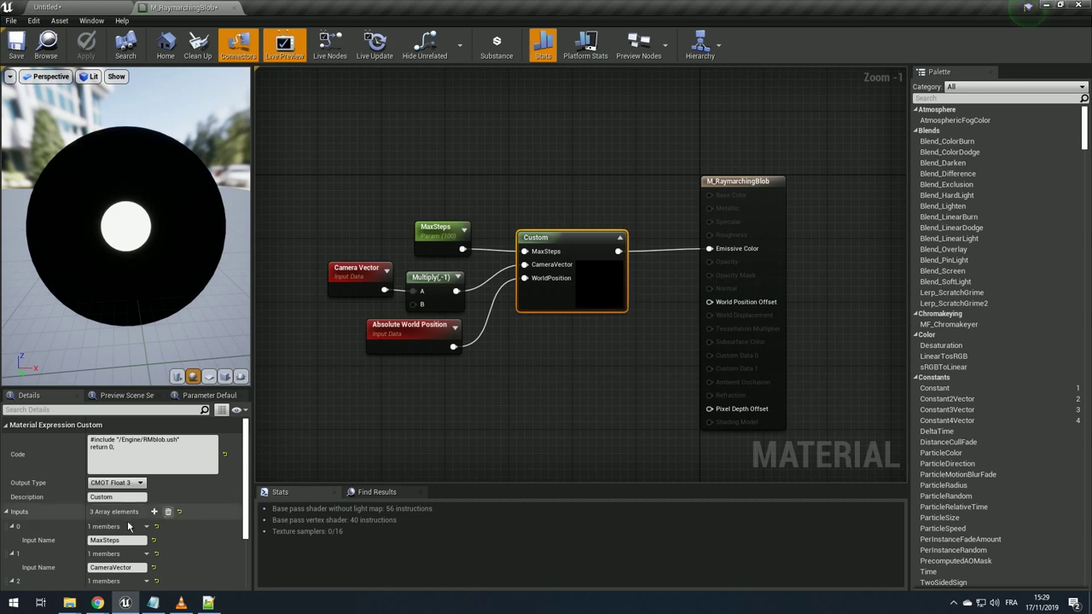
- Add an Object Position node to the M_RaymarchingBlob graph
scroll(154, 495, "down", 3)
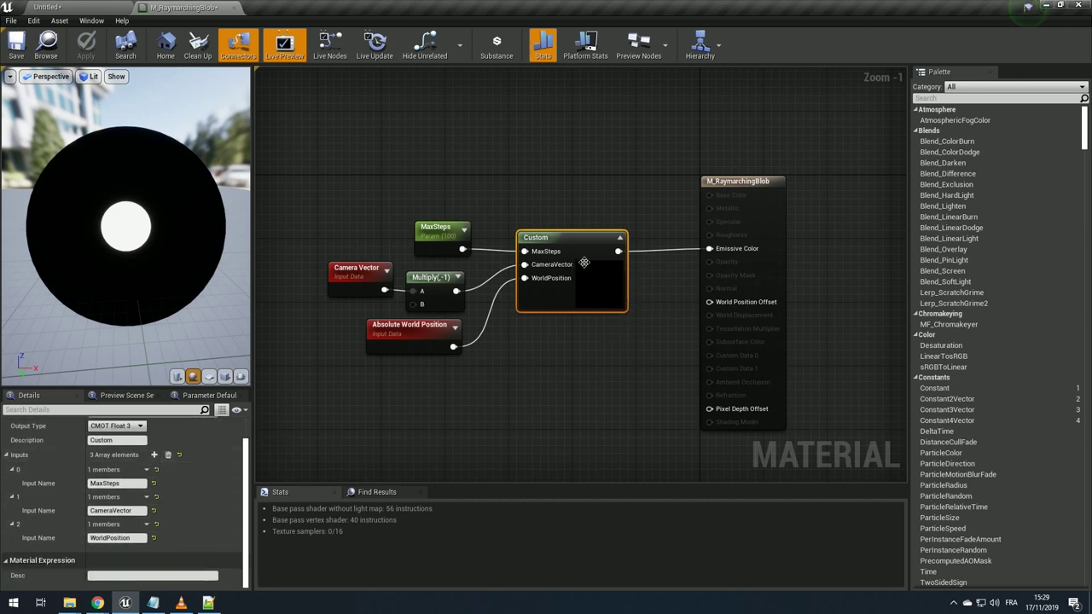
right_click(481, 407)
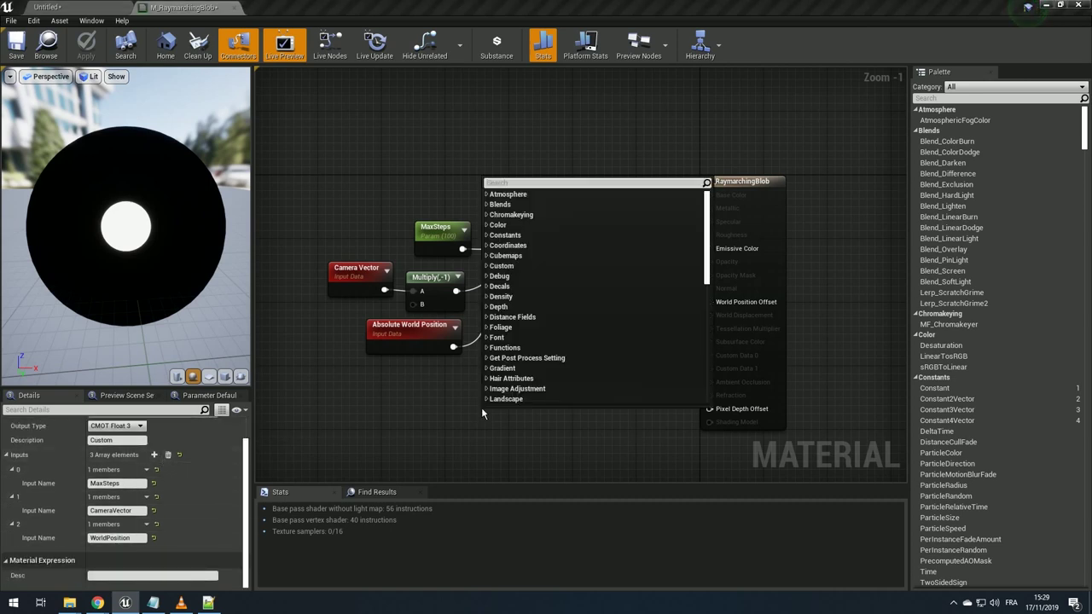
type("object posit")
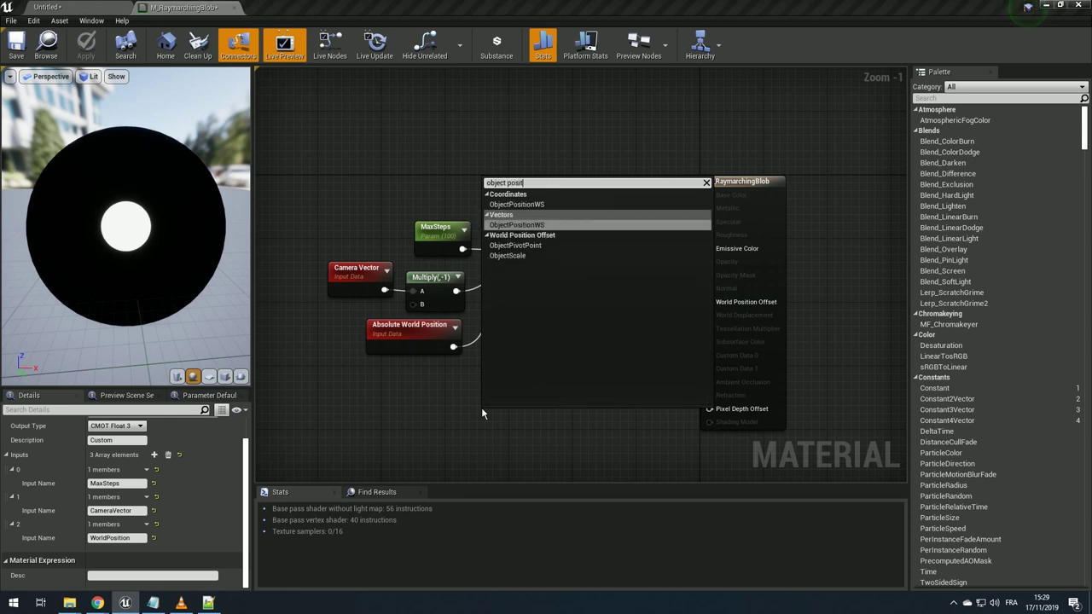
key("Return")
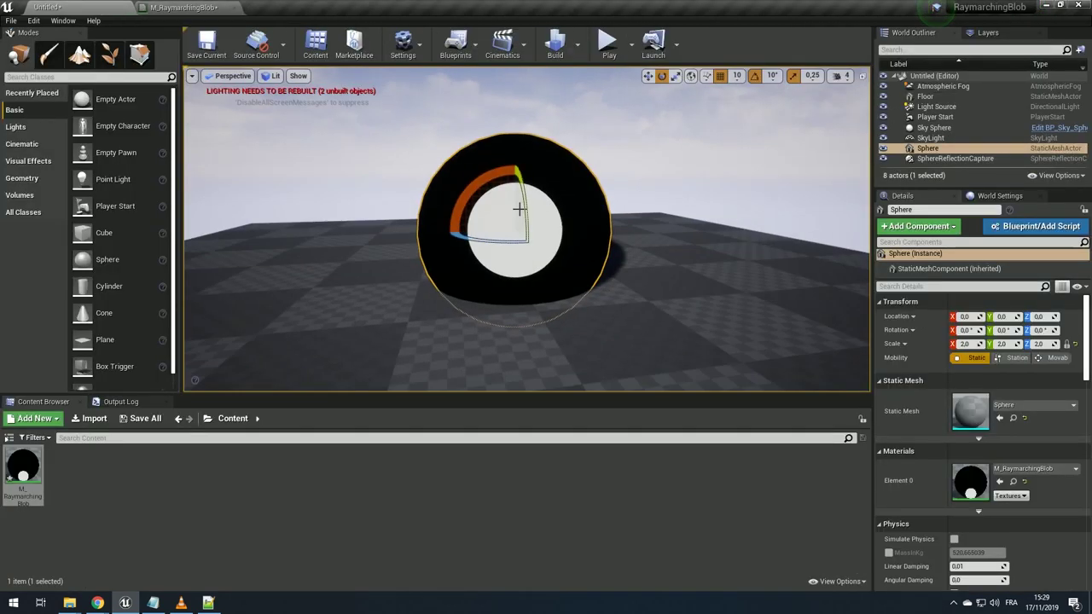
key("w")
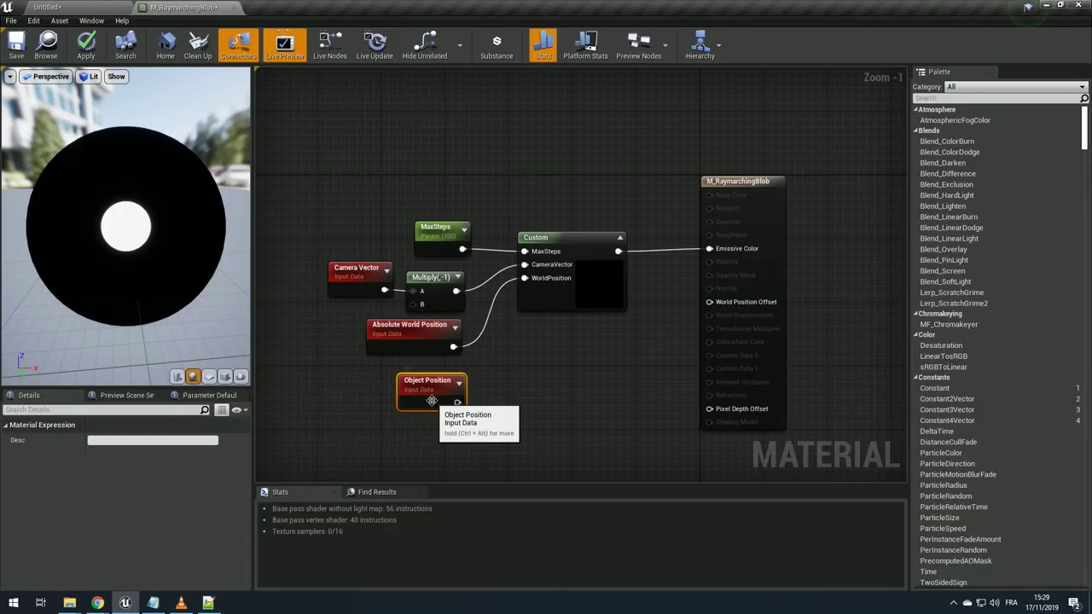
- In RMblob.ush, change line 6 to length(pos - ObjectPosition) and select the ObjectPosition word
left_click(218, 604)
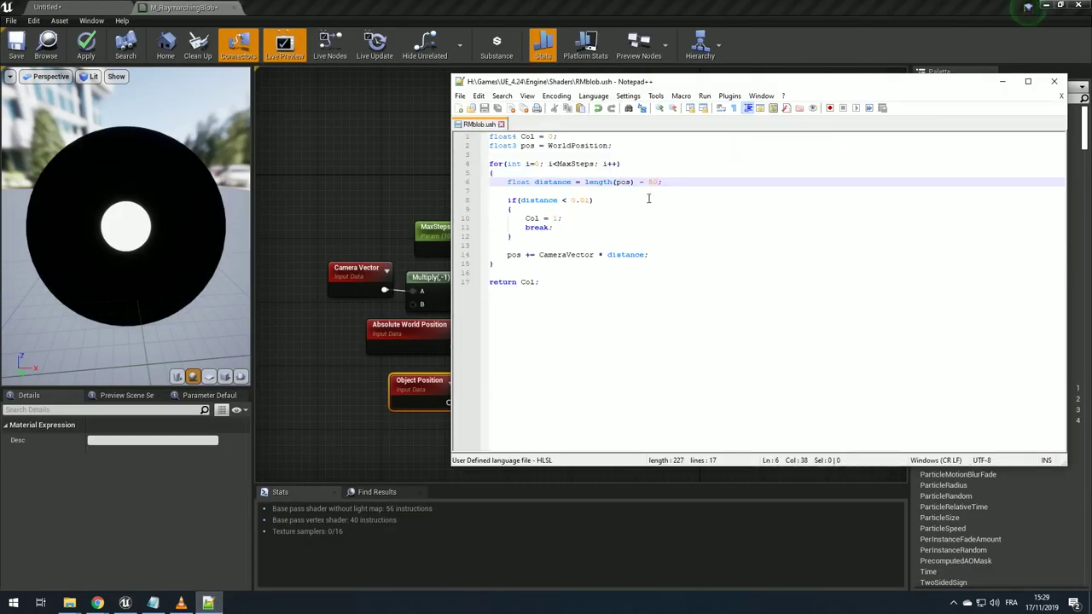
left_click(631, 181)
type("- ")
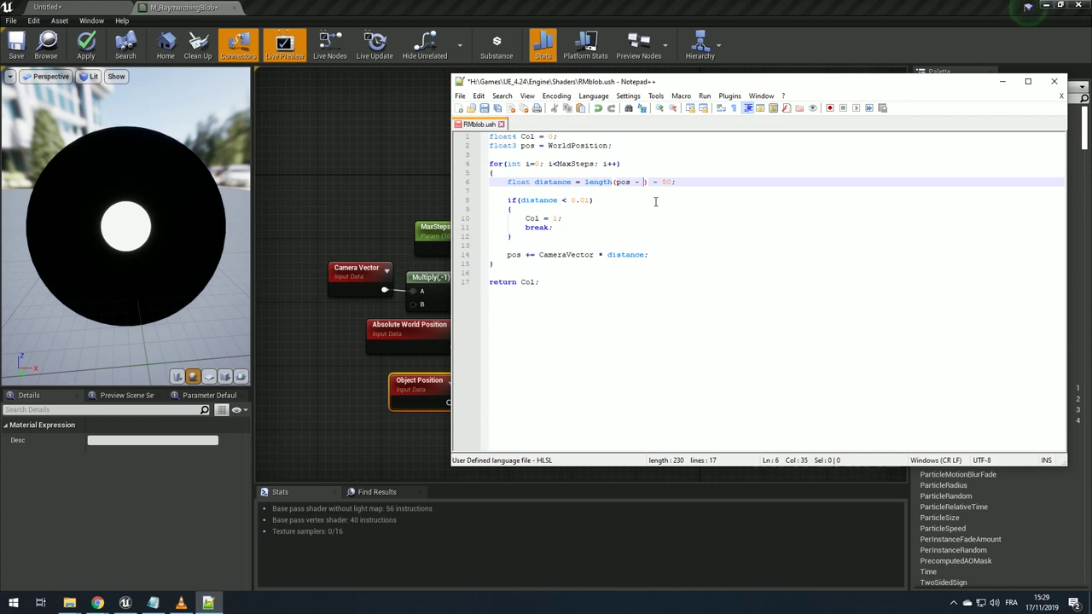
type("ObjectPosi")
type("ition")
key("ctrl+shift+Left")
key("ctrl+c")
- Add a fourth Custom node input named ObjectPosition and wire the Object Position node into it
left_click(389, 204)
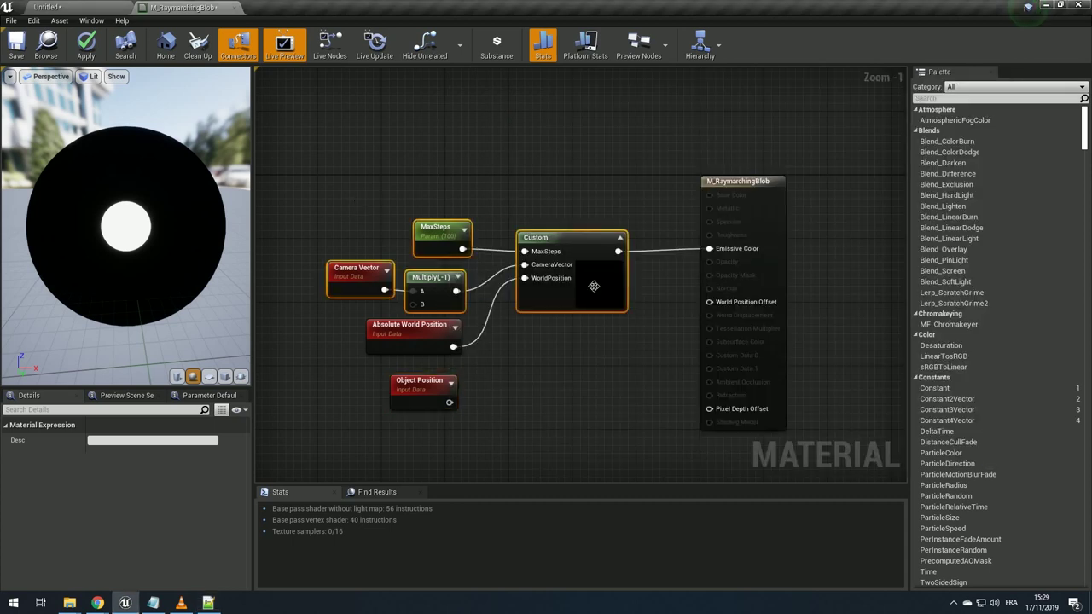
left_click(11, 551)
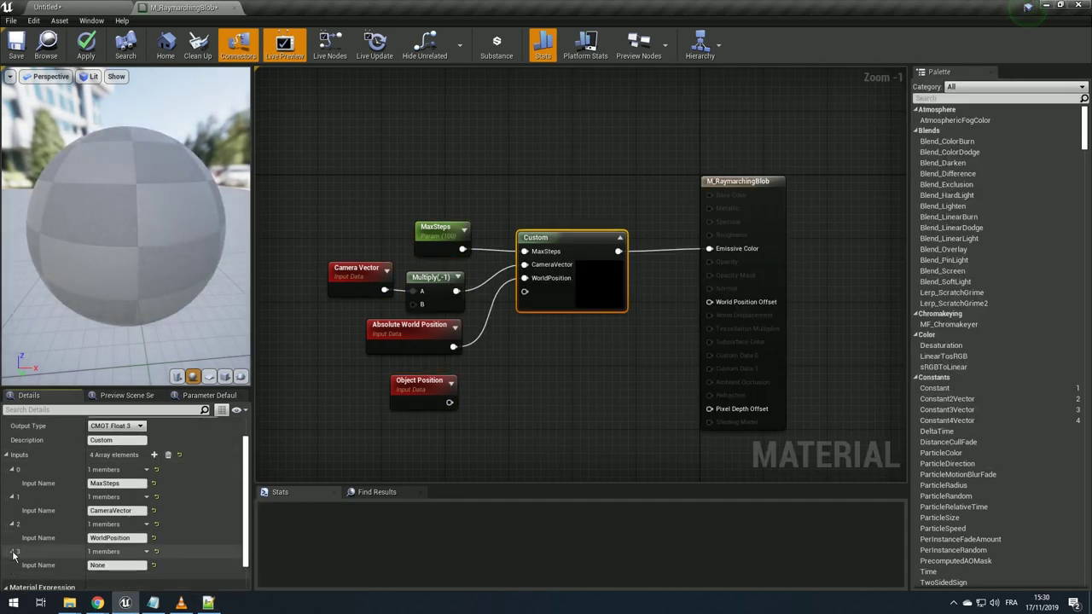
left_click(118, 565)
key("ctrl+v")
key("Return")
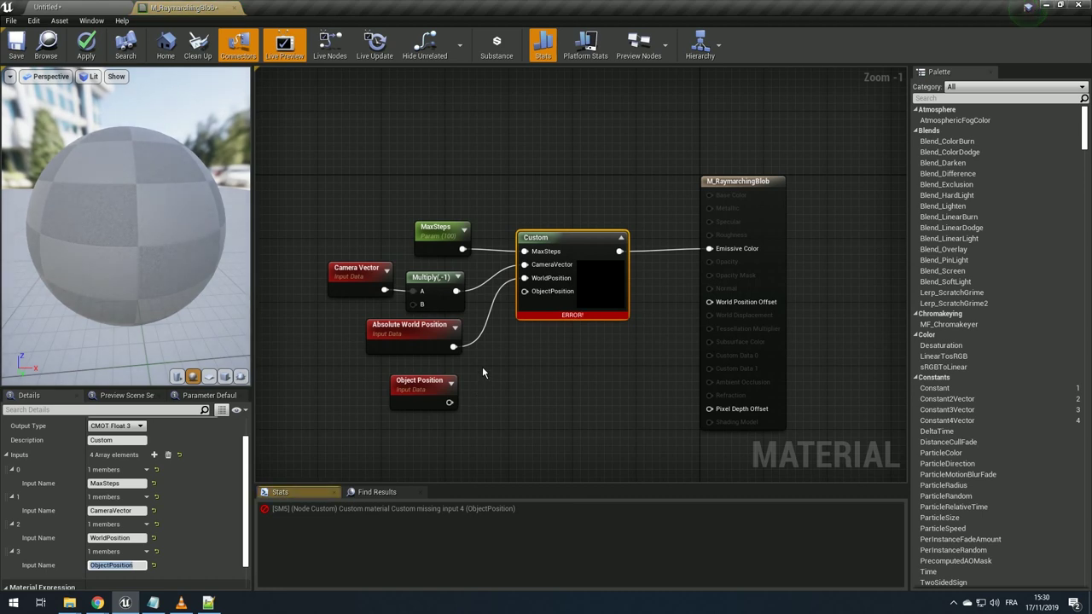
left_click_drag(449, 401, 525, 291)
left_click_drag(418, 404, 418, 396)
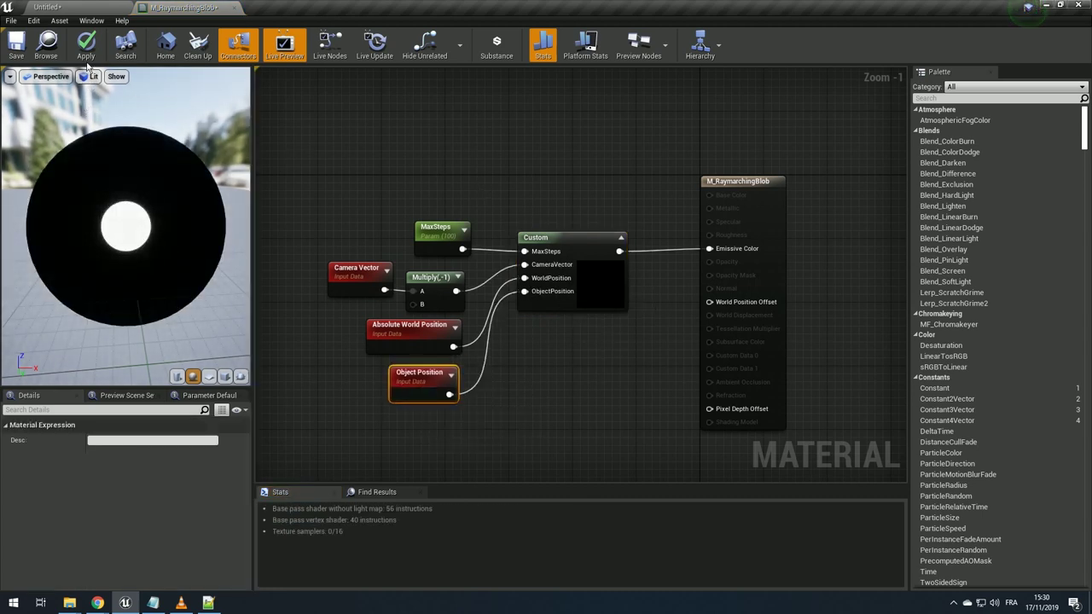
- Apply the material and test raising the sphere in the level
left_click(86, 44)
left_click(213, 603)
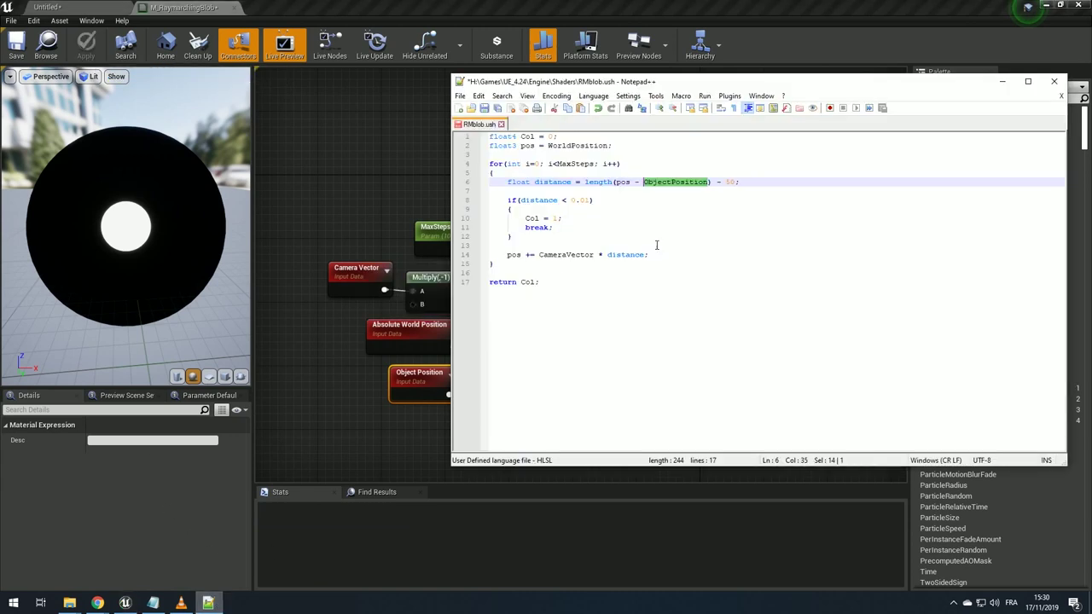
left_click(322, 214)
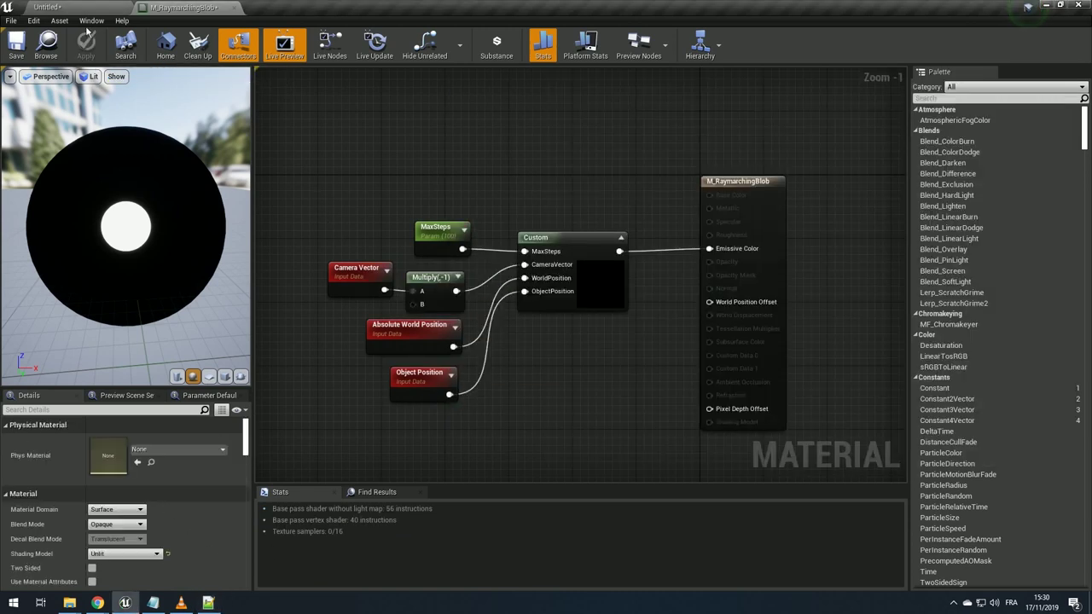
left_click(47, 7)
mouse_move(517, 213)
left_mouse_down()
mouse_move(518, 128)
mouse_move(519, 243)
left_mouse_up()
- Save RMblob.ush, then select the Custom node and click into its Code field
left_click(181, 8)
left_click(602, 282)
scroll(165, 498, "down", 2)
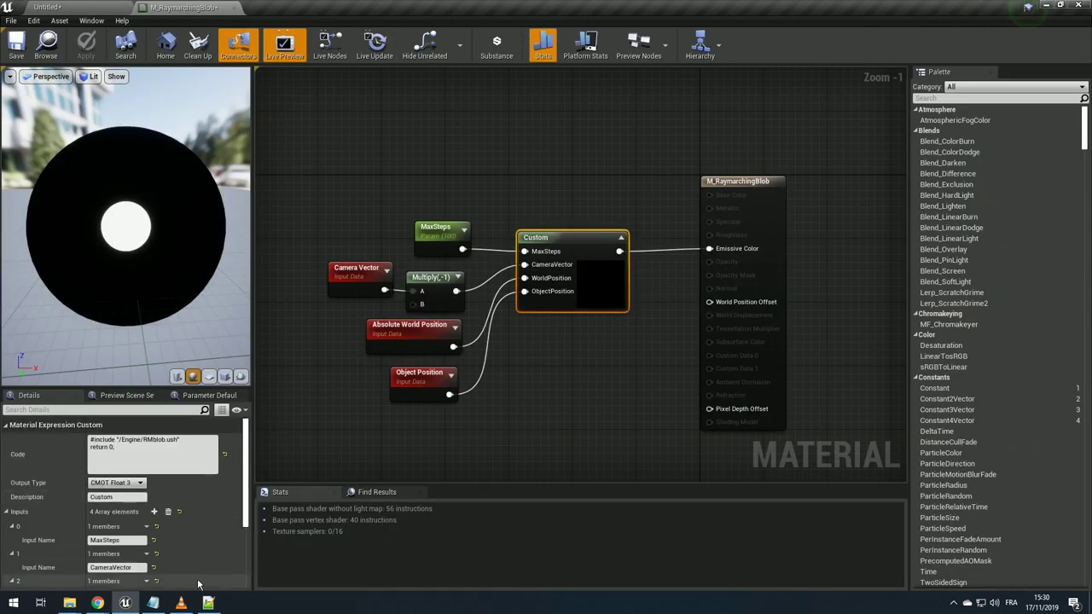
scroll(165, 498, "down", 2)
left_click(209, 603)
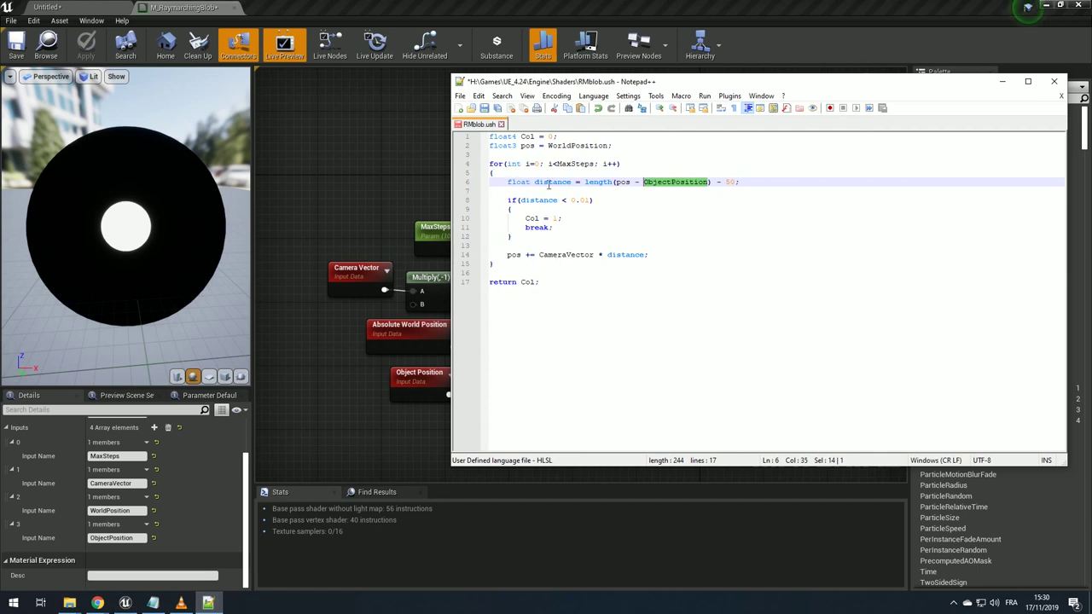
left_click(716, 199)
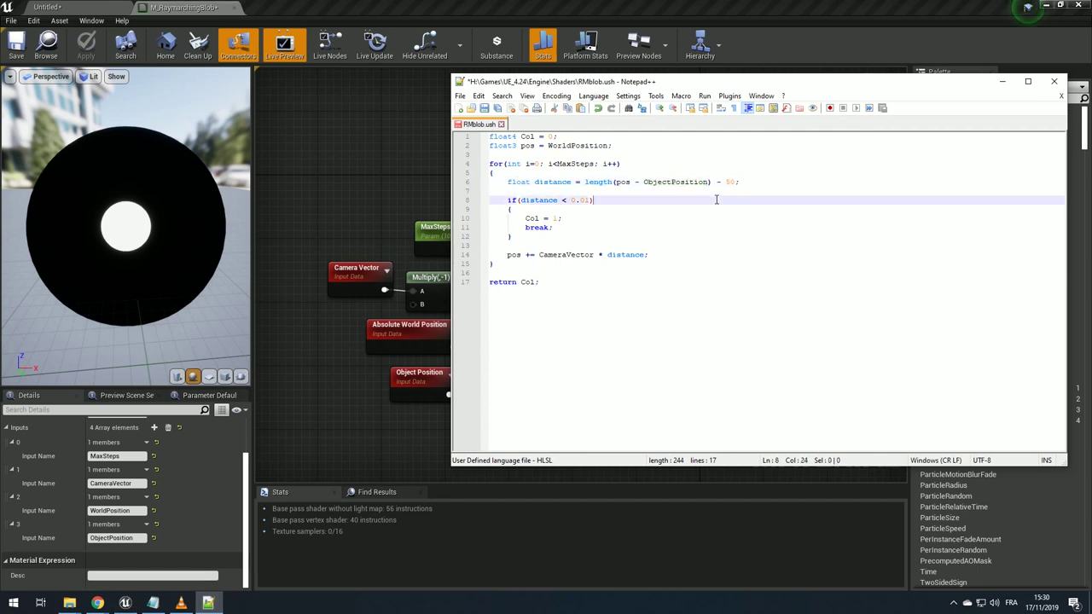
key("ctrl+s")
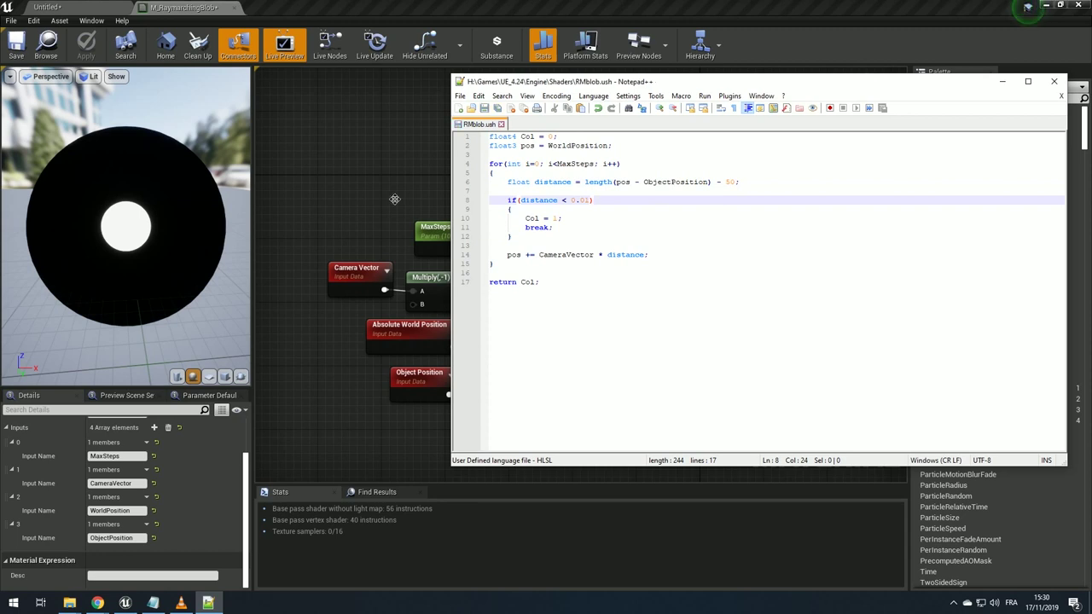
left_click(395, 199)
left_click(554, 239)
scroll(128, 495, "up", 3)
left_click(141, 467)
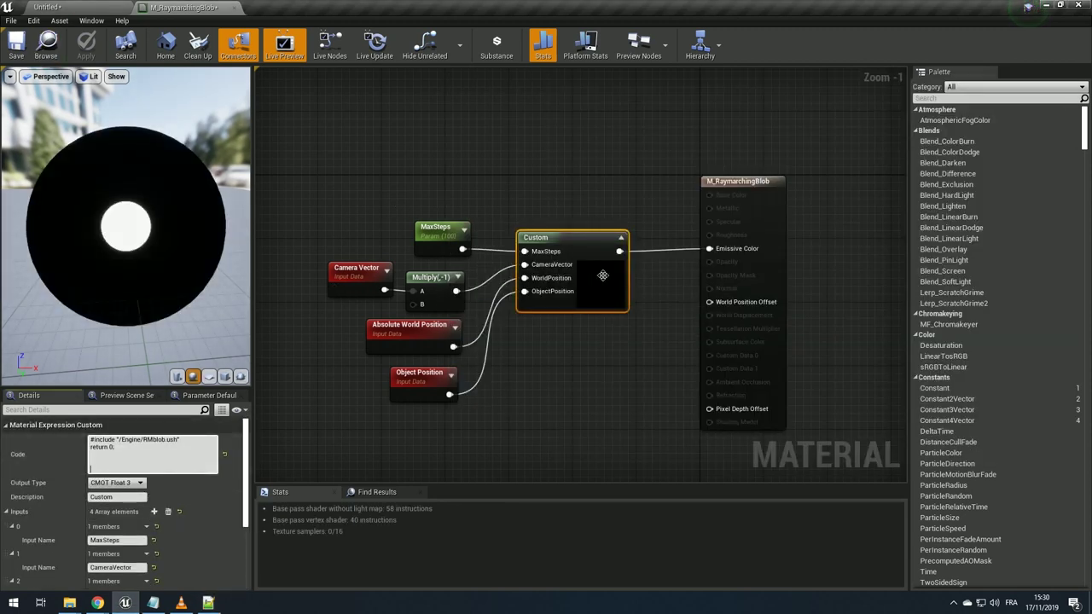
- Remove the extra empty line from the Custom node's code to recompile, and apply the material
left_click(135, 457)
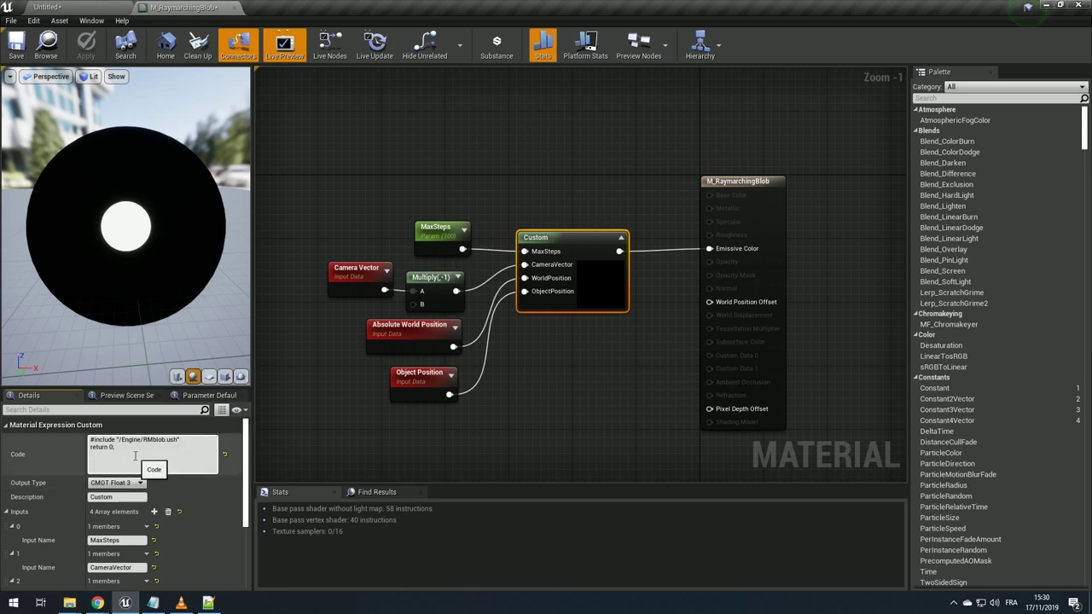
key("BackSpace")
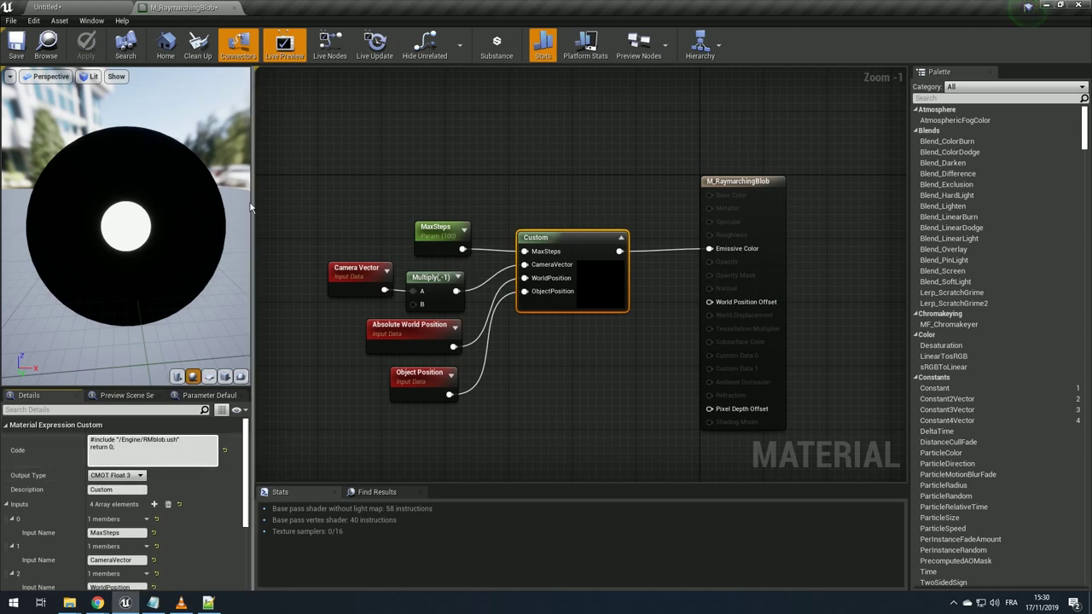
left_click(125, 132)
left_click(88, 49)
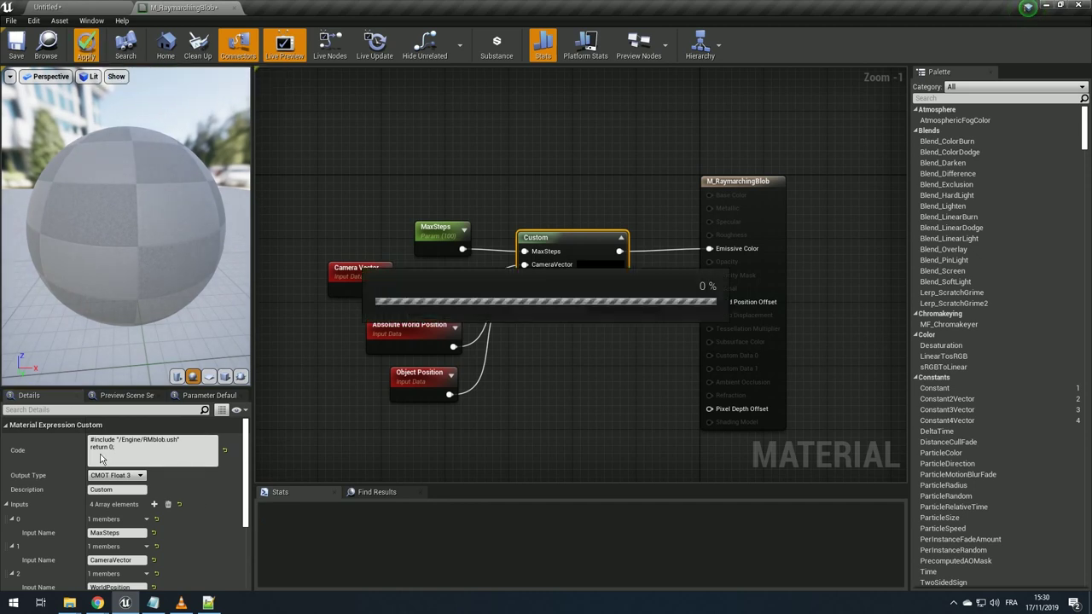
- Move the level sphere up, down and sideways to confirm the blob follows it, then return to the graph
left_click(47, 7)
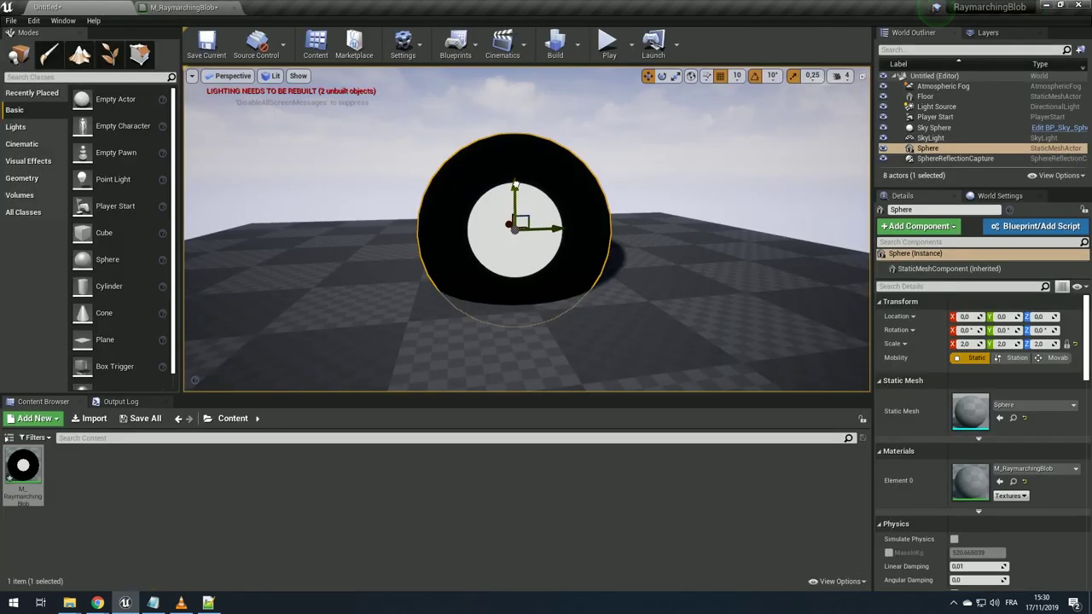
mouse_move(514, 194)
left_mouse_down()
mouse_move(469, 247)
mouse_move(473, 139)
left_mouse_up()
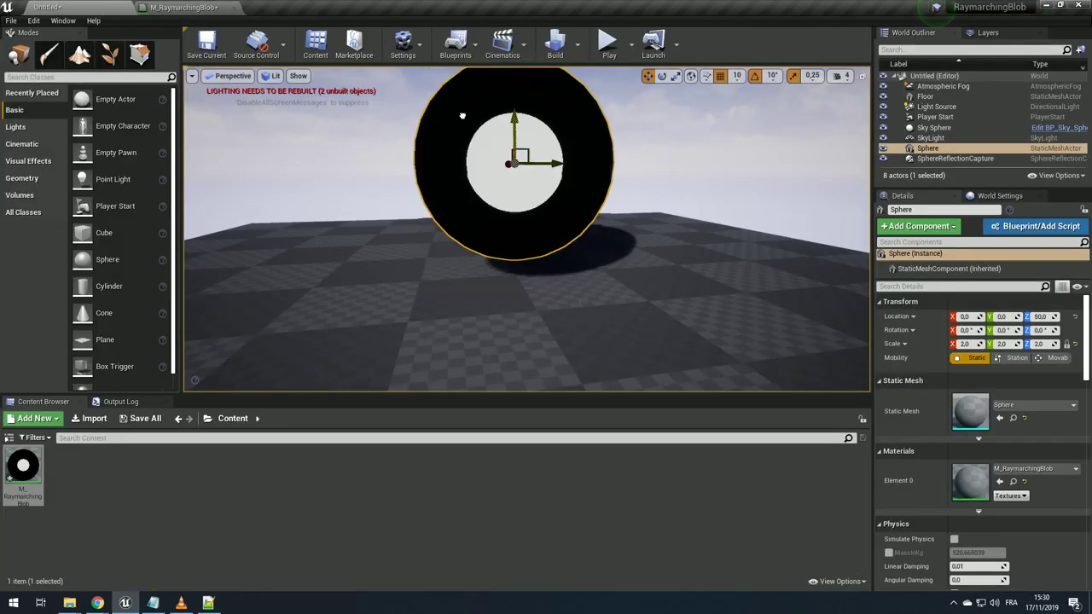
left_click_drag(540, 185, 501, 189)
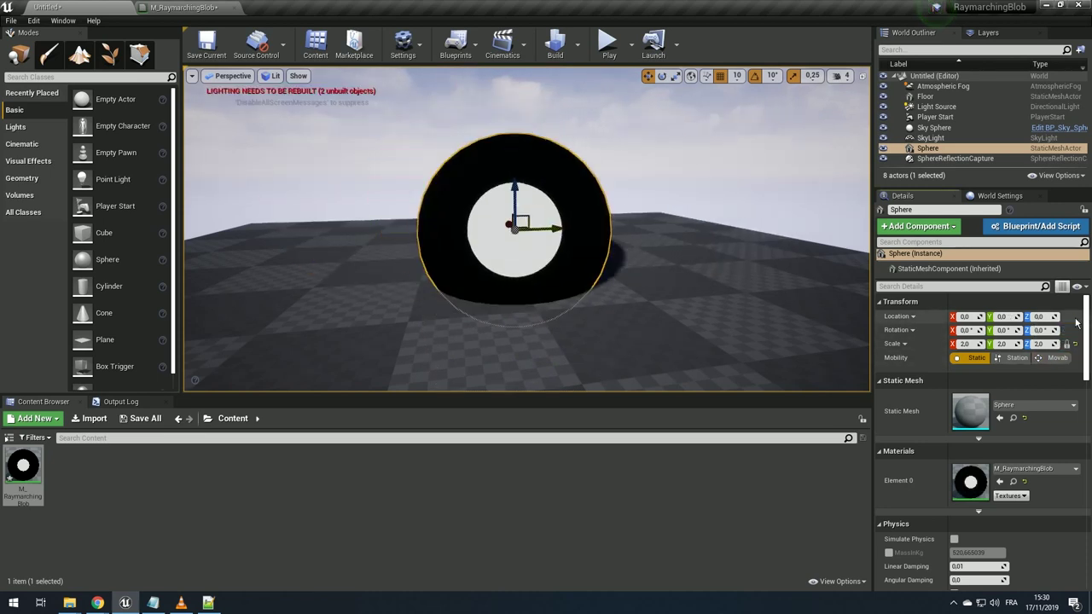
key("Escape")
left_click(218, 7)
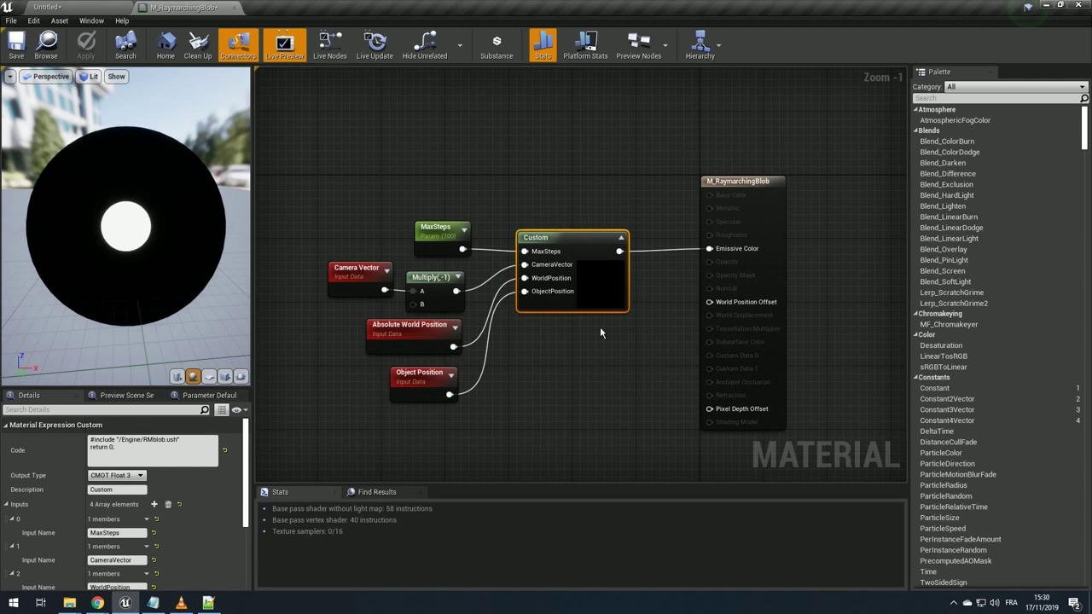
- Add a Vector Parameter node named Param, then delete it
right_click_drag(515, 360, 546, 301)
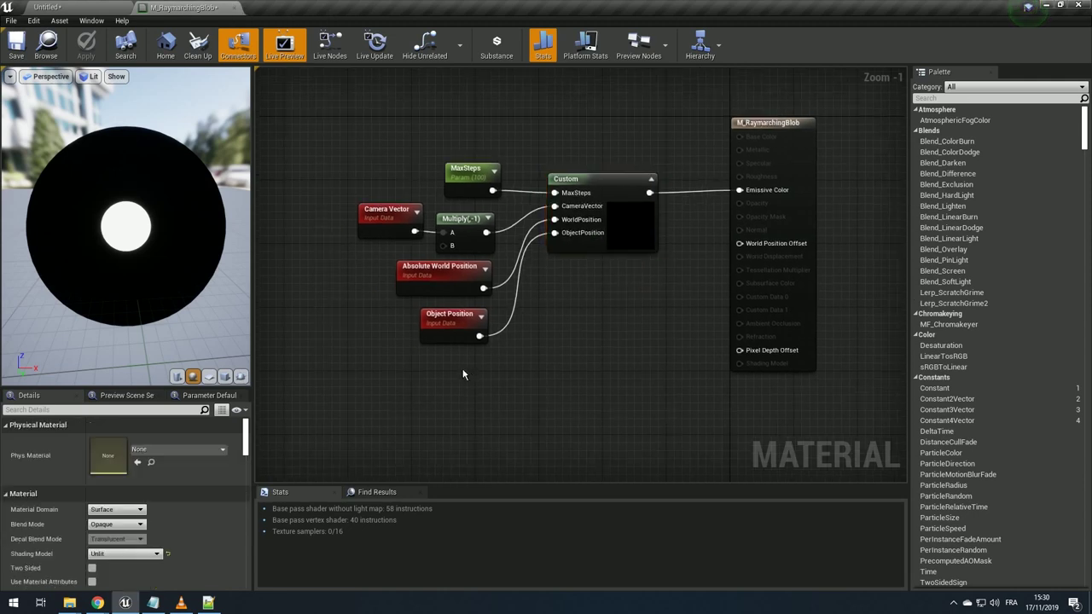
left_click(461, 367)
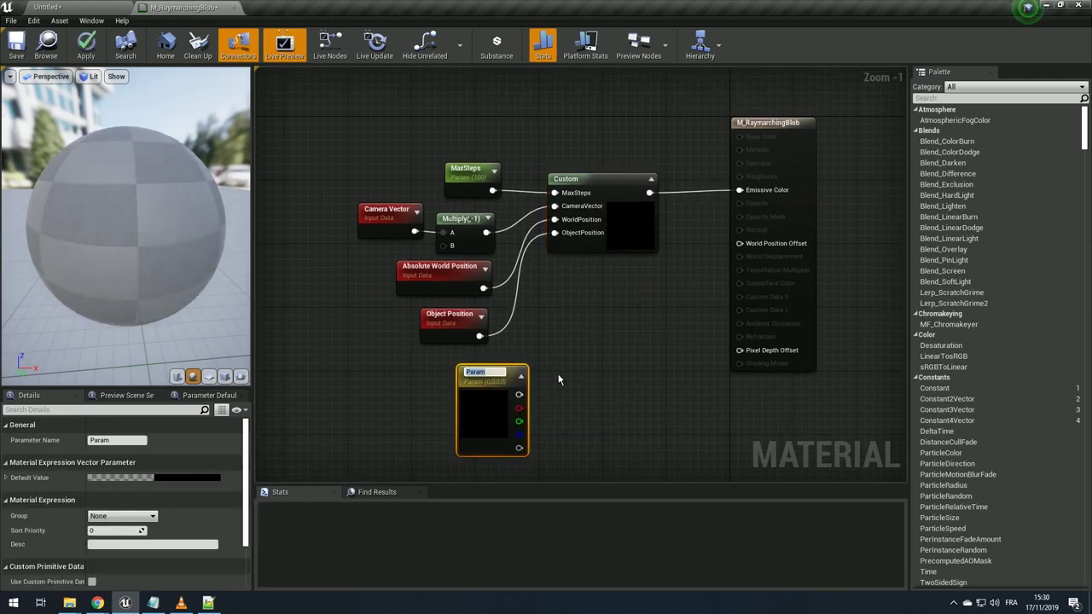
left_click(482, 402)
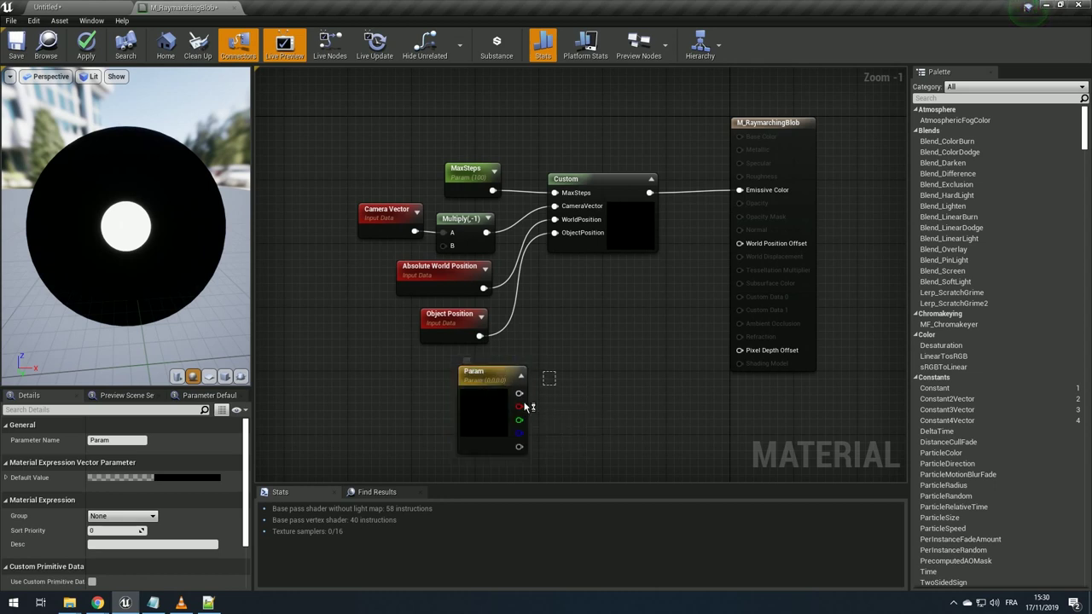
key("Delete")
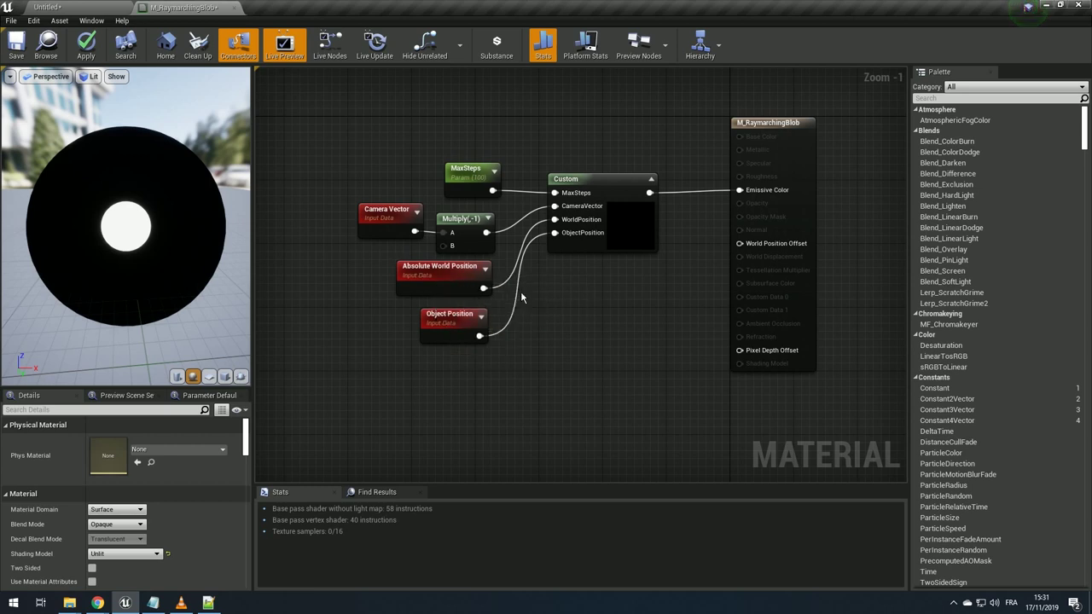
- Apply the material and scroll the material Details panel down to the Blend Mode setting
left_click(75, 43)
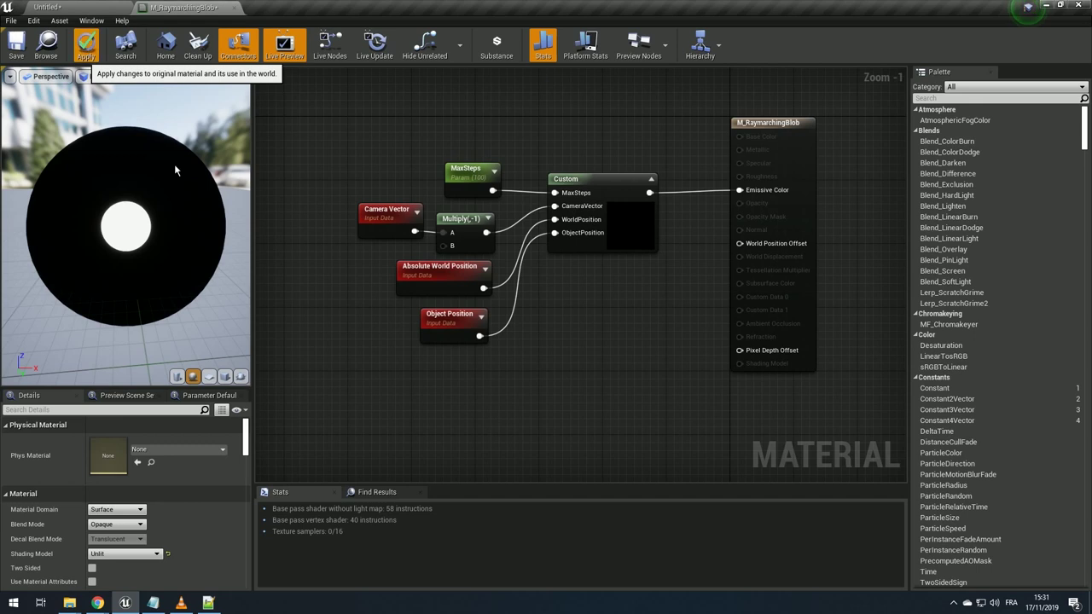
left_click(209, 603)
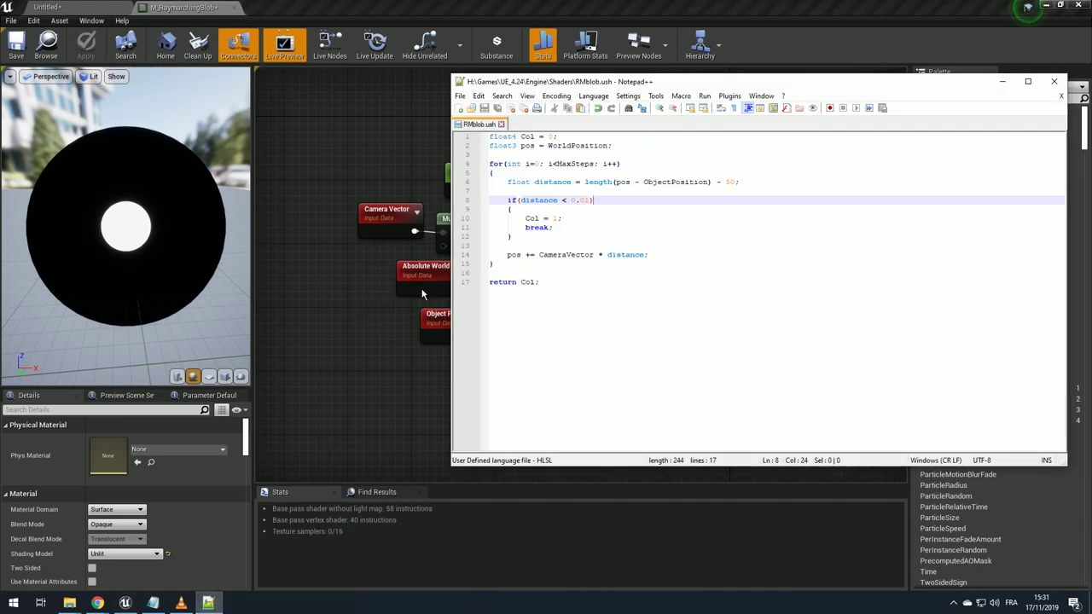
left_click(350, 308)
right_click_drag(350, 308, 214, 330)
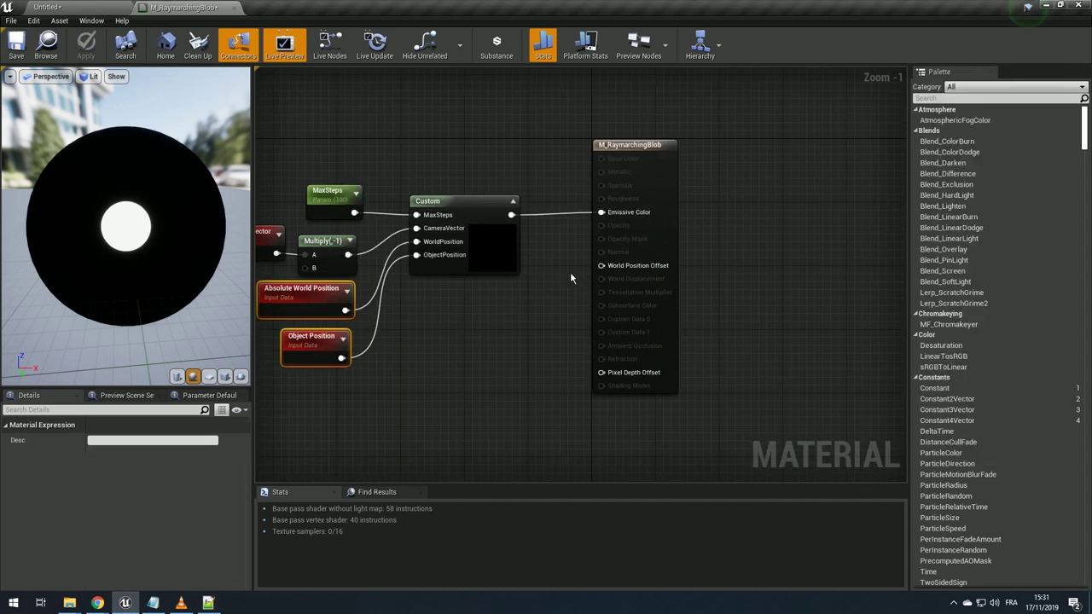
scroll(142, 525, "down", 1)
- Set the Blend Mode to Masked and connect the Custom output to Opacity Mask
left_click(117, 507)
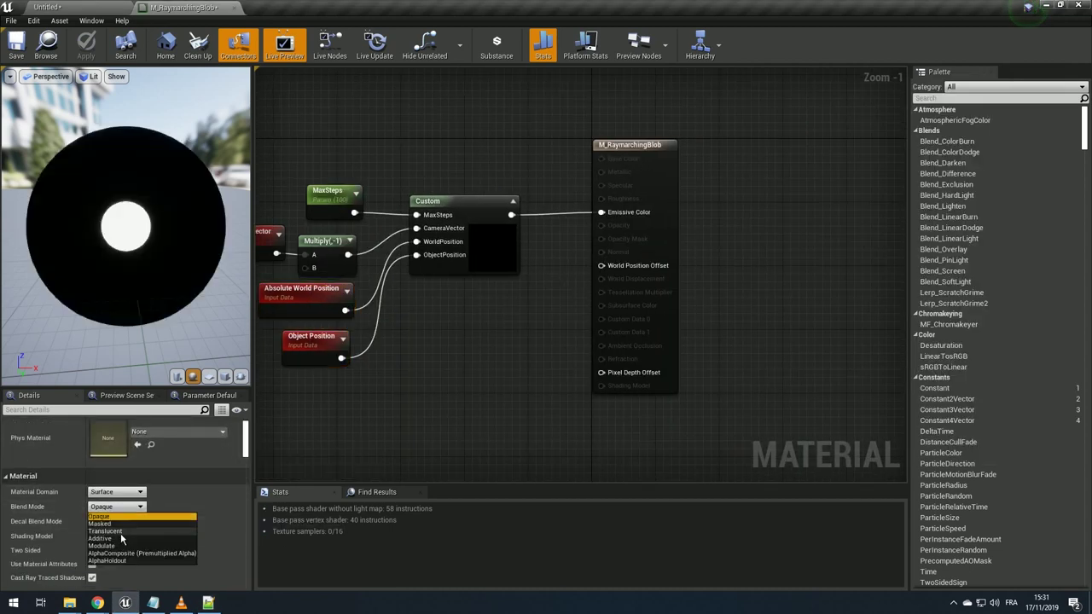
key("Return")
left_click_drag(594, 246, 650, 238)
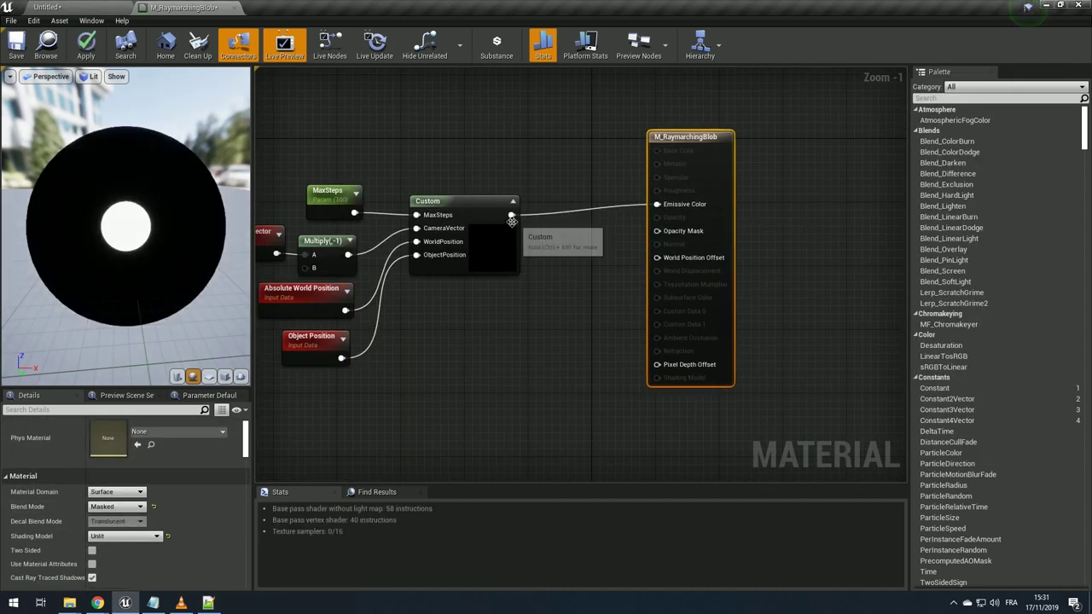
left_click(465, 205)
mouse_move(518, 214)
left_mouse_down()
mouse_move(697, 230)
mouse_move(683, 230)
left_mouse_up()
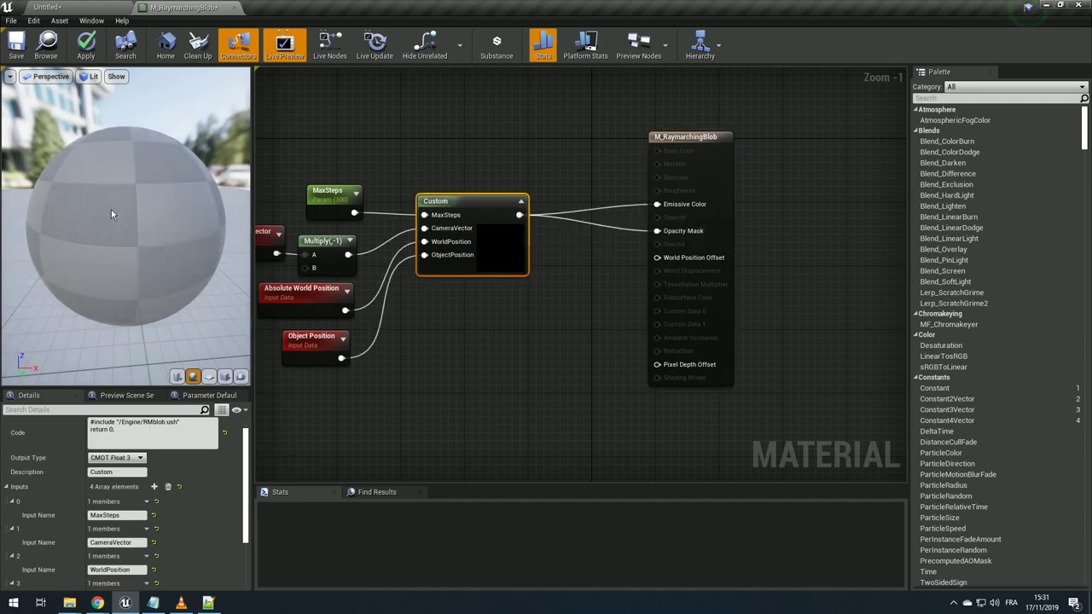
mouse_move(122, 224)
left_mouse_down()
mouse_move(154, 230)
mouse_move(173, 190)
mouse_move(197, 252)
left_mouse_up()
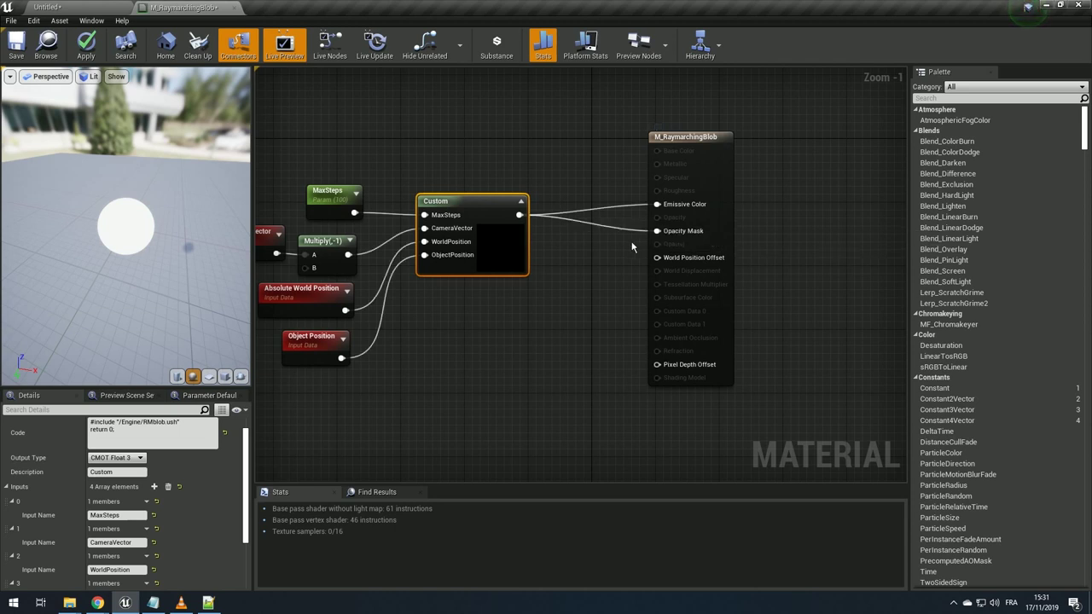
- Switch the material's Blend Mode to Translucent
left_click(580, 358)
scroll(133, 548, "down", 3)
scroll(132, 548, "down", 2)
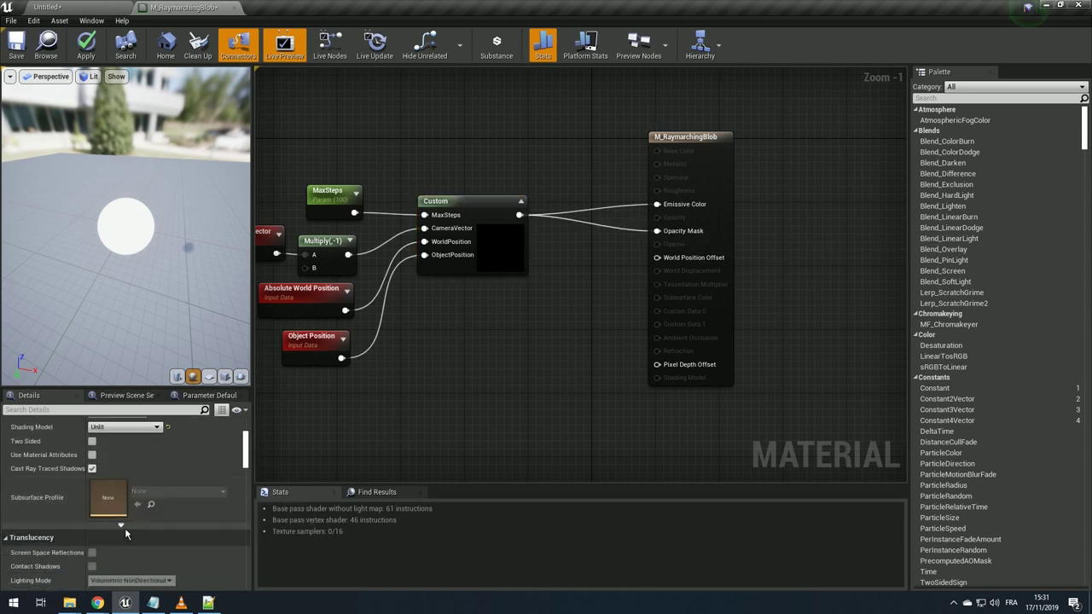
left_click(120, 524)
scroll(121, 512, "down", 1)
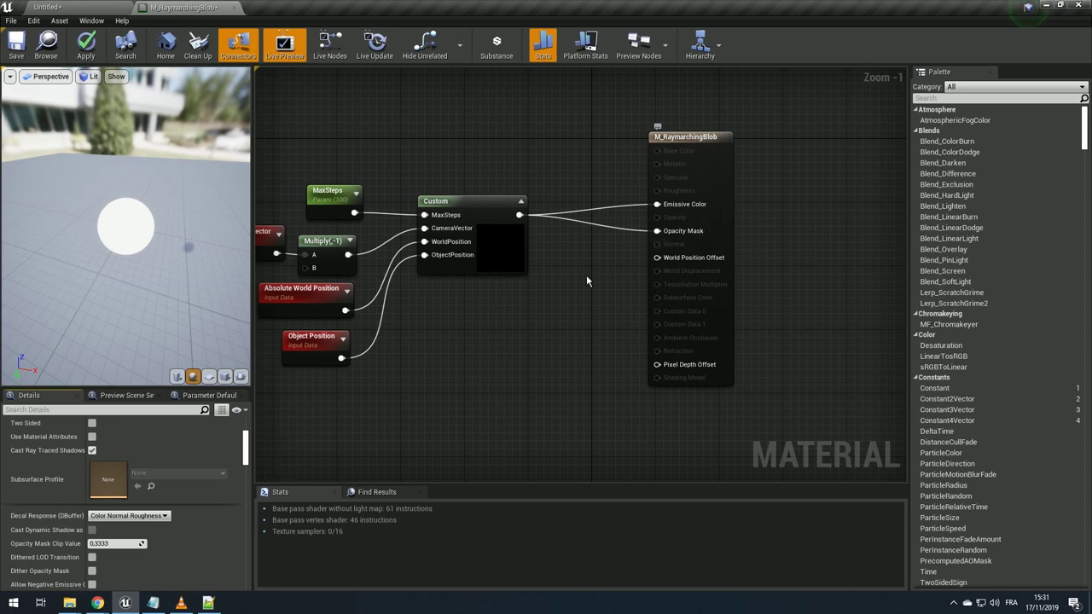
scroll(108, 514, "up", 3)
left_click(114, 524)
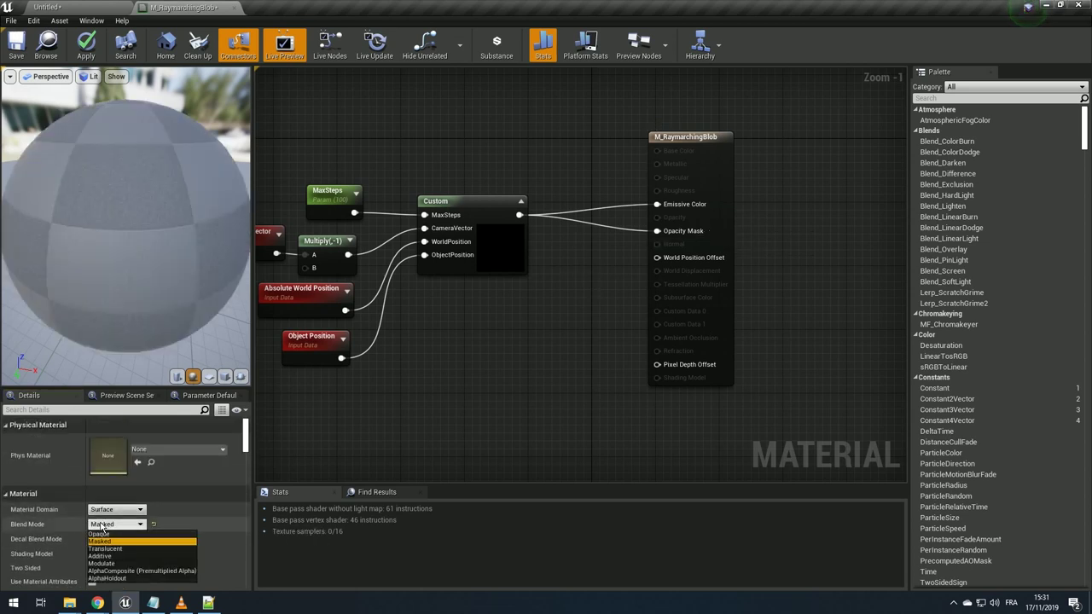
left_click(122, 539)
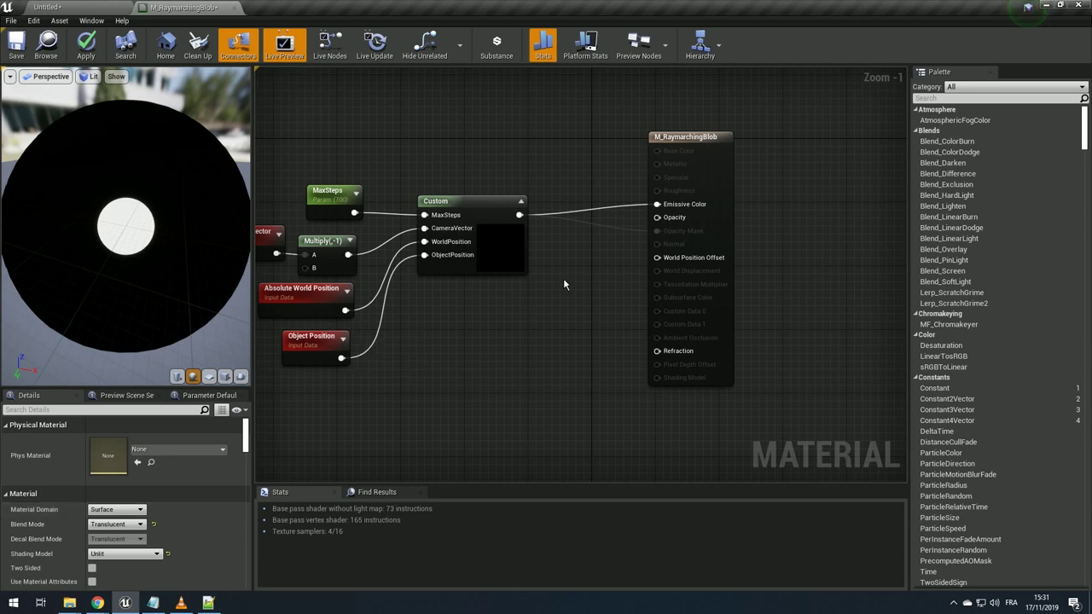
- Feed the Custom output into Opacity and apply the material
left_click_drag(520, 214, 656, 217)
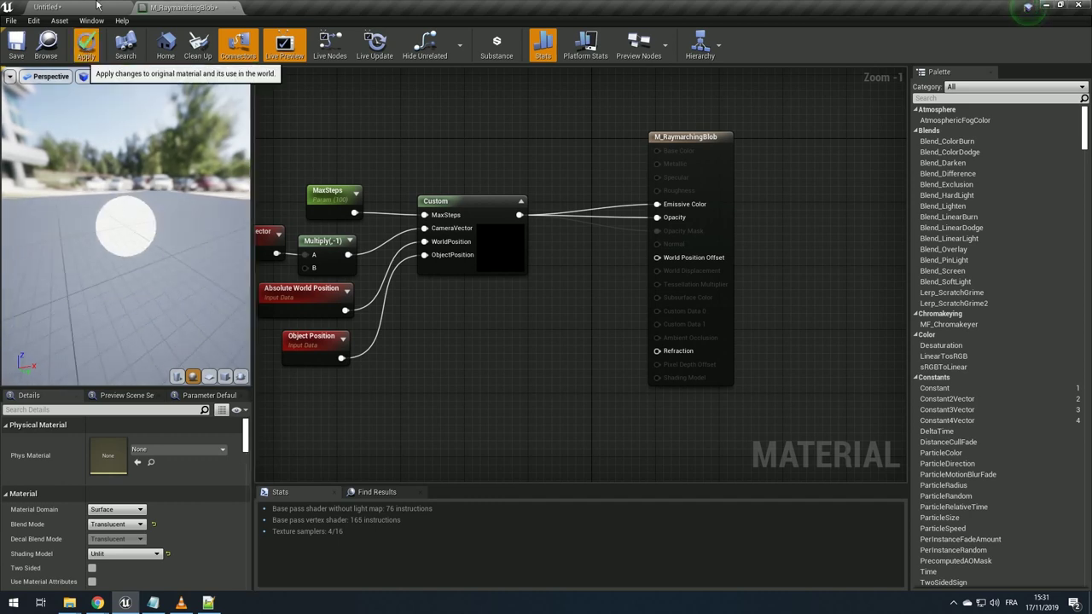
left_click(85, 45)
left_click(97, 6)
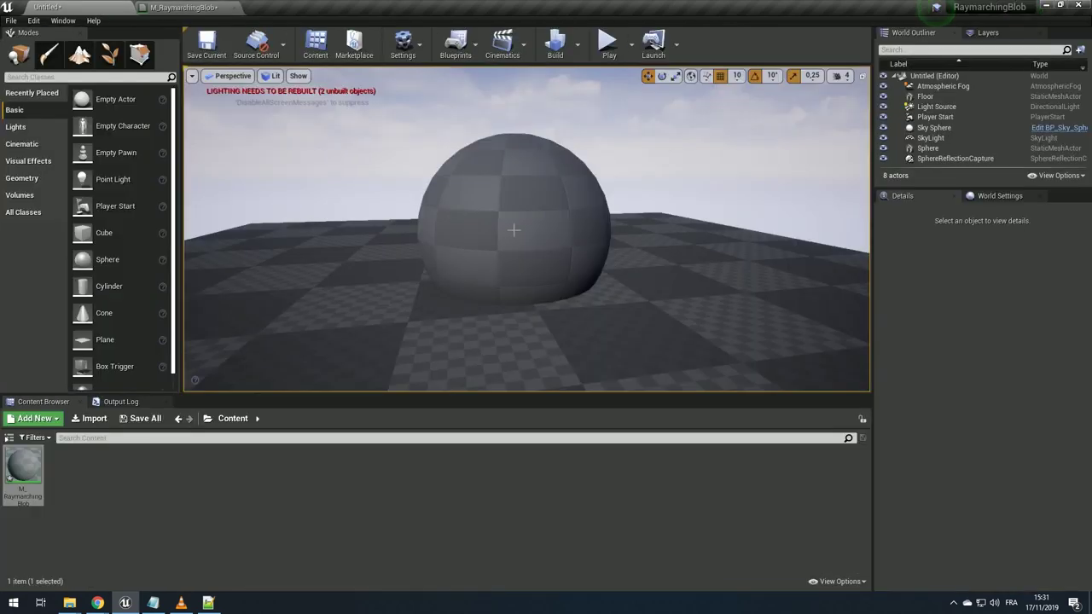
- Lower the sphere to Z -70 so it sits halfway into the floor
left_click(534, 236)
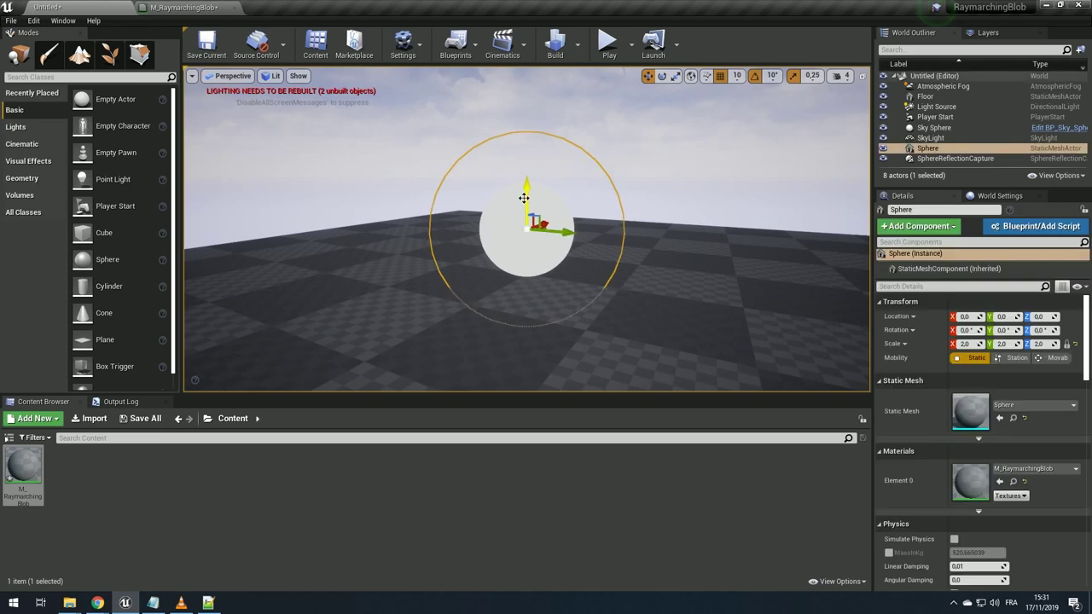
mouse_move(525, 198)
left_mouse_down()
mouse_move(530, 256)
mouse_move(614, 256)
left_mouse_up()
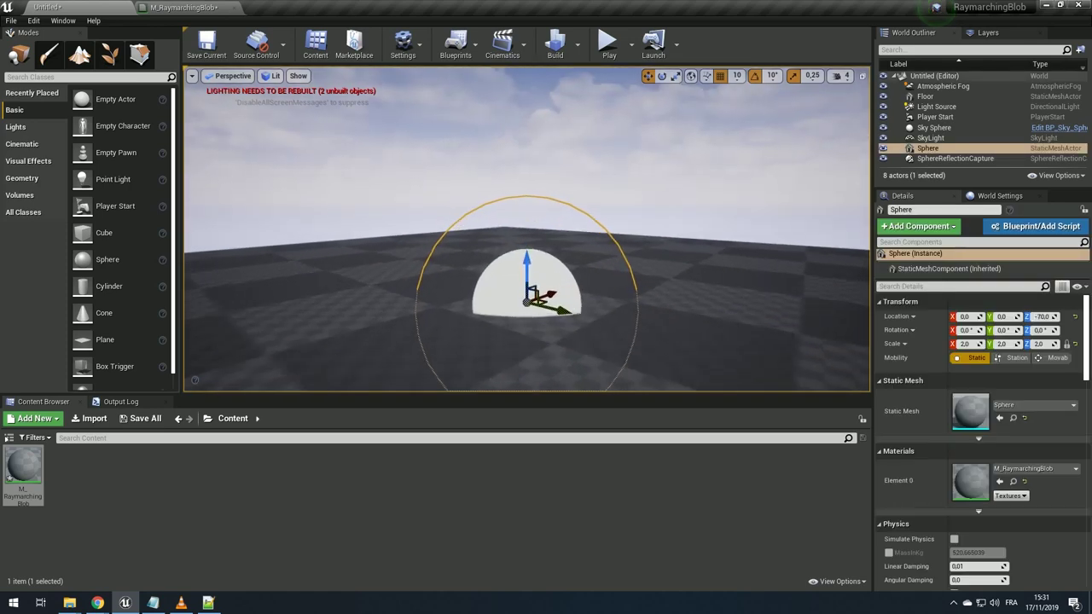
right_click_drag(614, 256, 649, 256, "alt")
left_click_drag(397, 304, 397, 282, "alt")
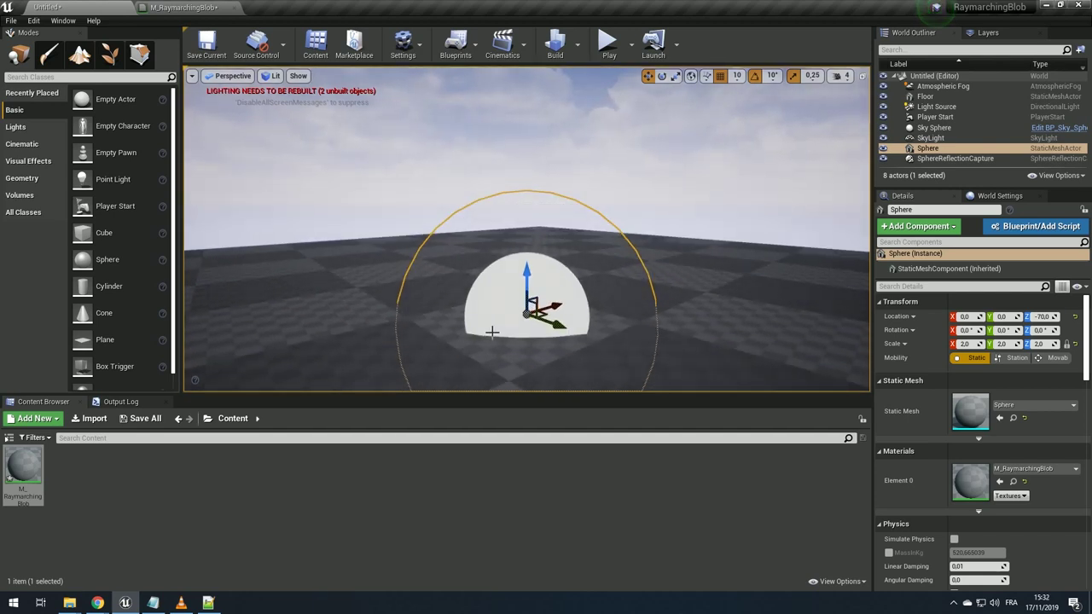
- Scale the sphere uniformly to 2.25 and return to the M_RaymarchingBlob graph
key("r")
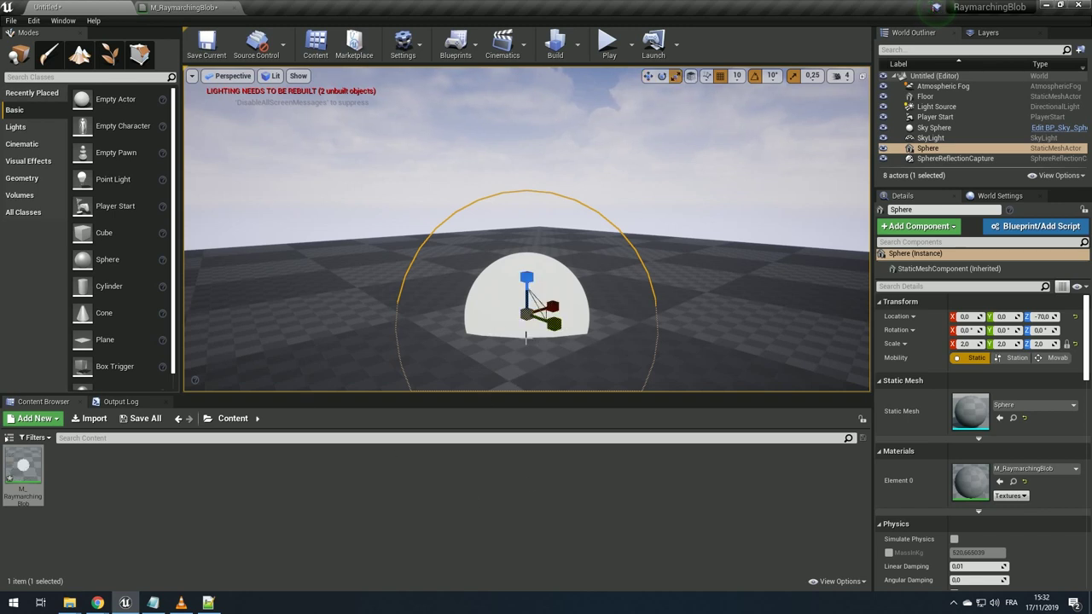
mouse_move(526, 279)
left_mouse_down()
mouse_move(526, 248)
mouse_move(526, 309)
mouse_move(501, 350)
left_mouse_up()
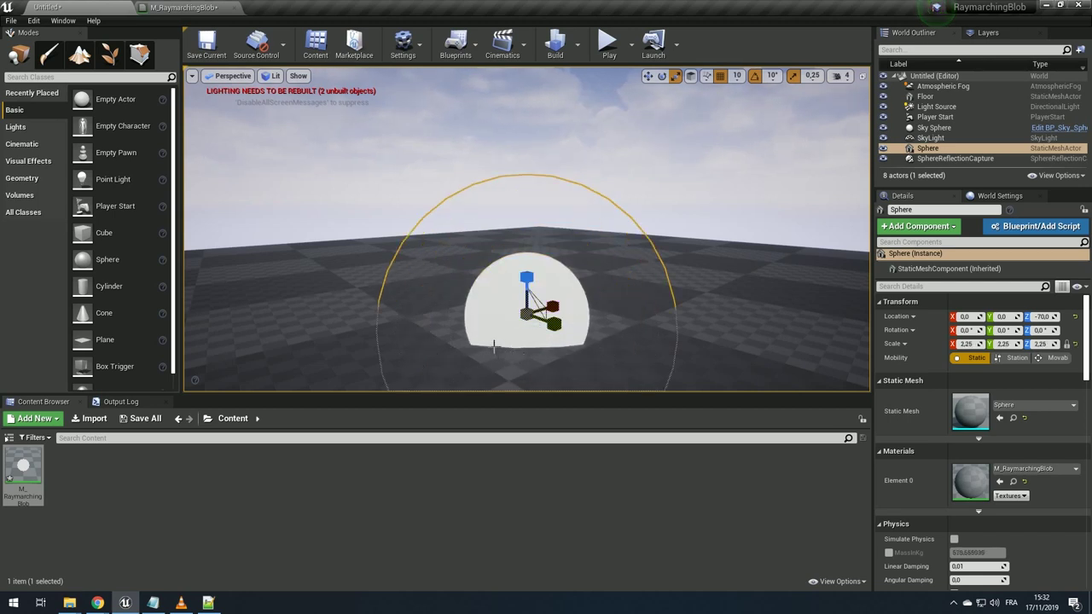
left_click_drag(541, 342, 485, 348, "alt")
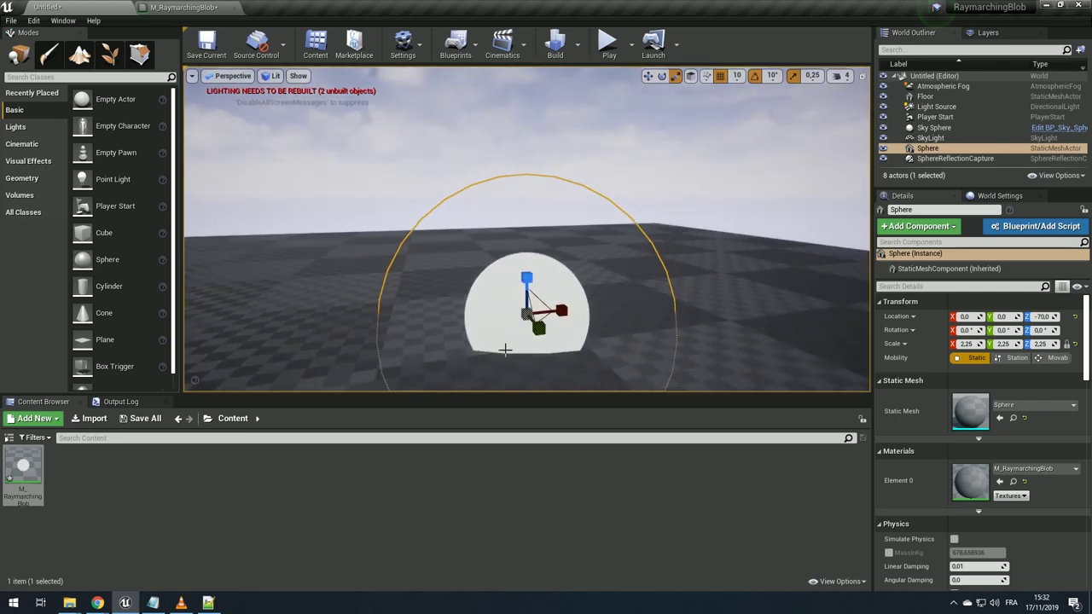
left_click_drag(501, 333, 593, 338, "alt")
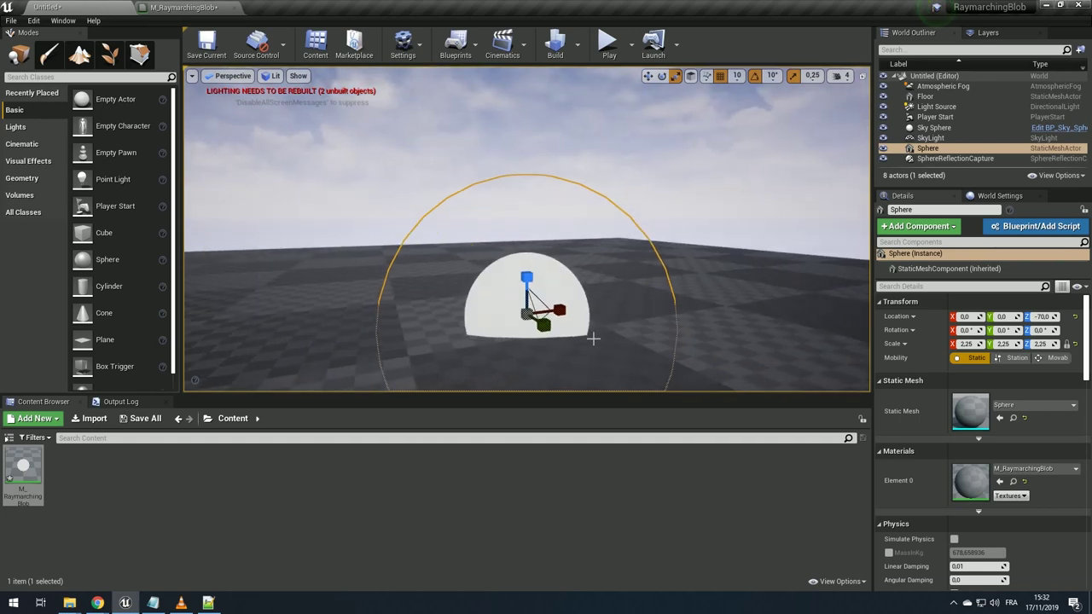
left_click(183, 7)
left_click(512, 264)
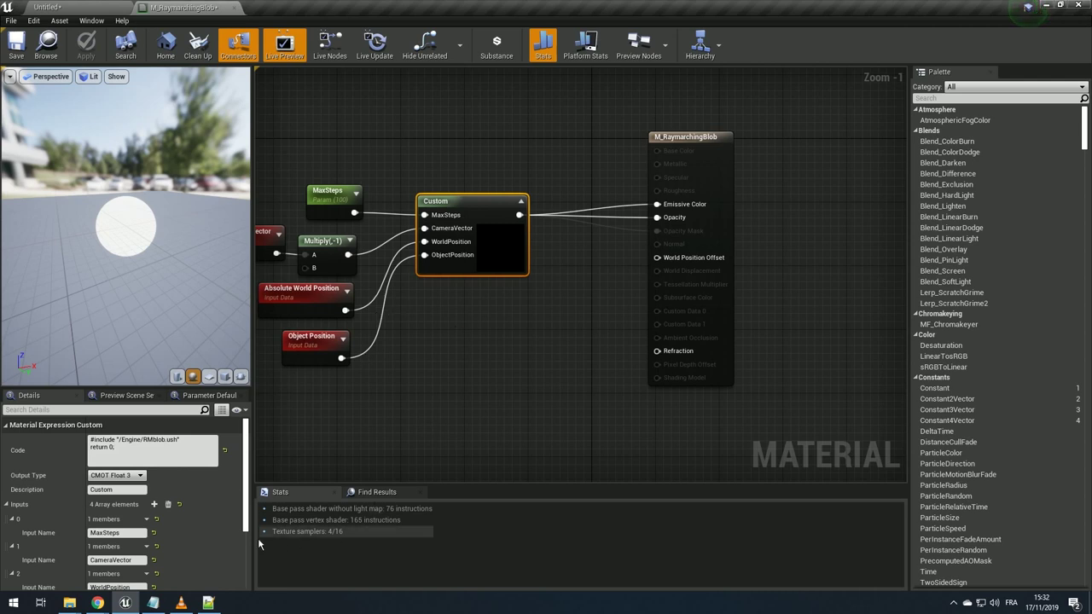
- Add a Scene Depth node to the M_RaymarchingBlob graph
left_click(207, 603)
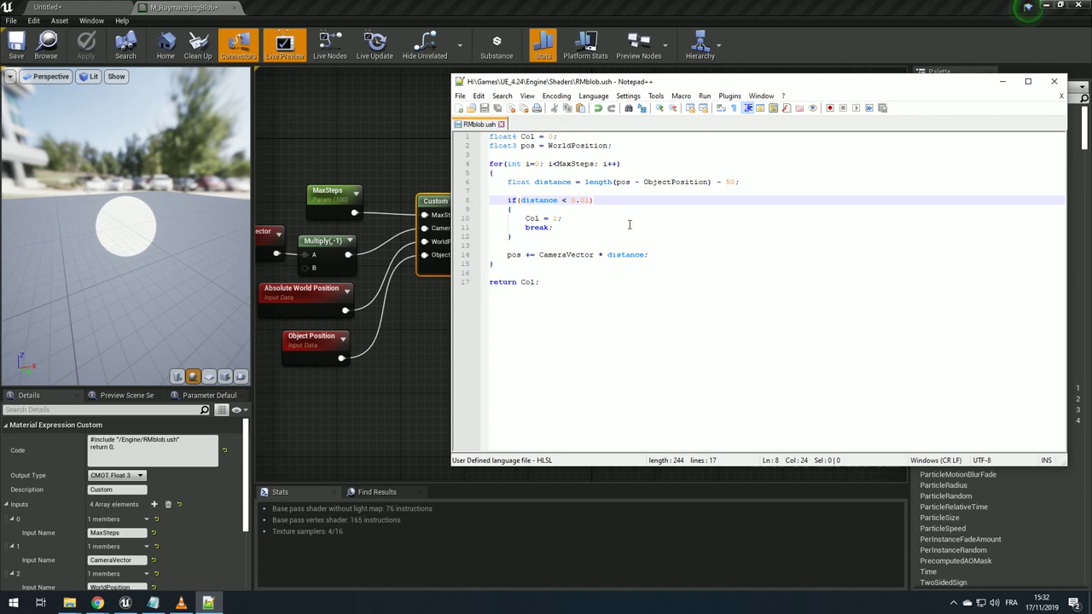
left_click(375, 310)
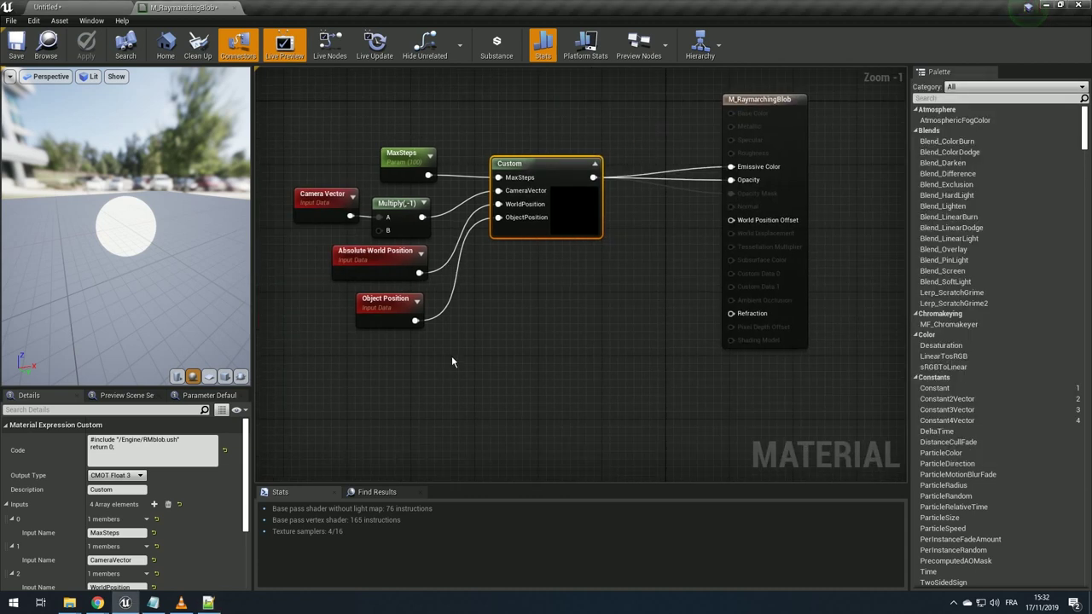
right_click_drag(452, 362, 516, 326)
type("scene")
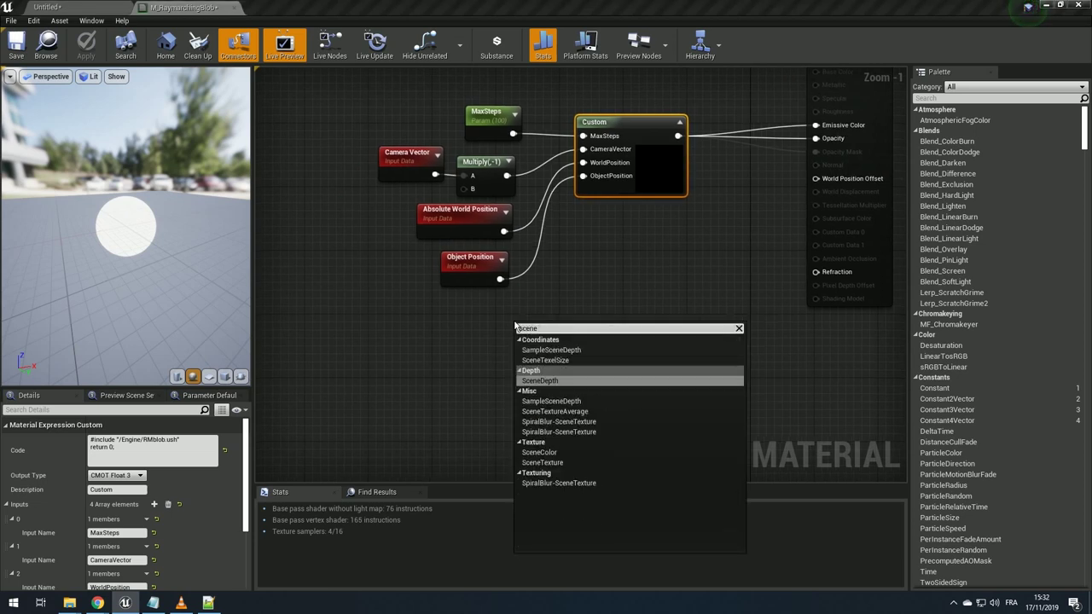
key("Return")
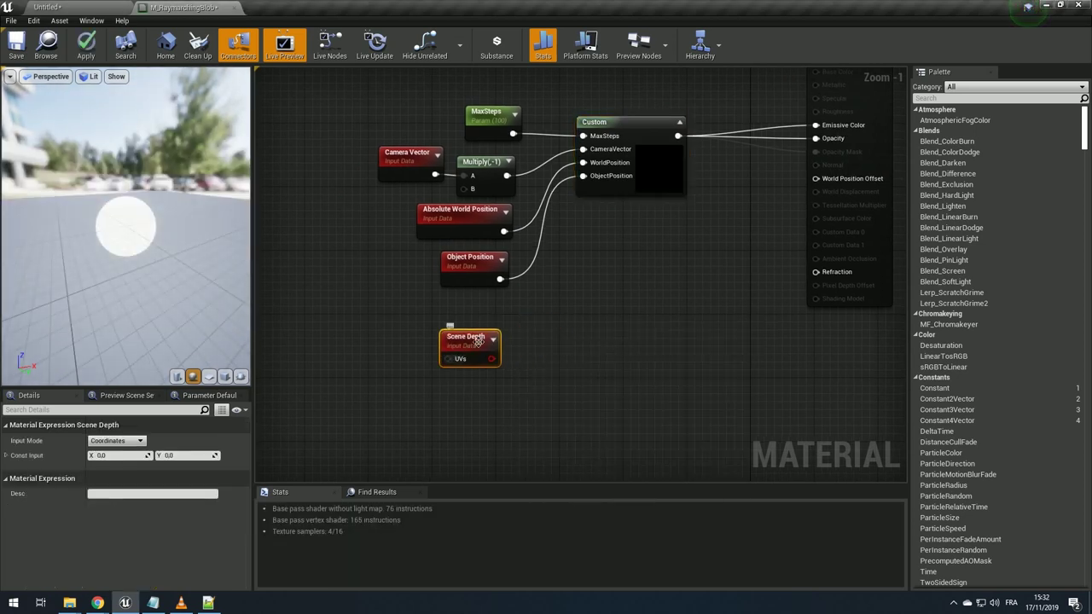
left_click_drag(466, 337, 474, 314)
left_click(563, 284)
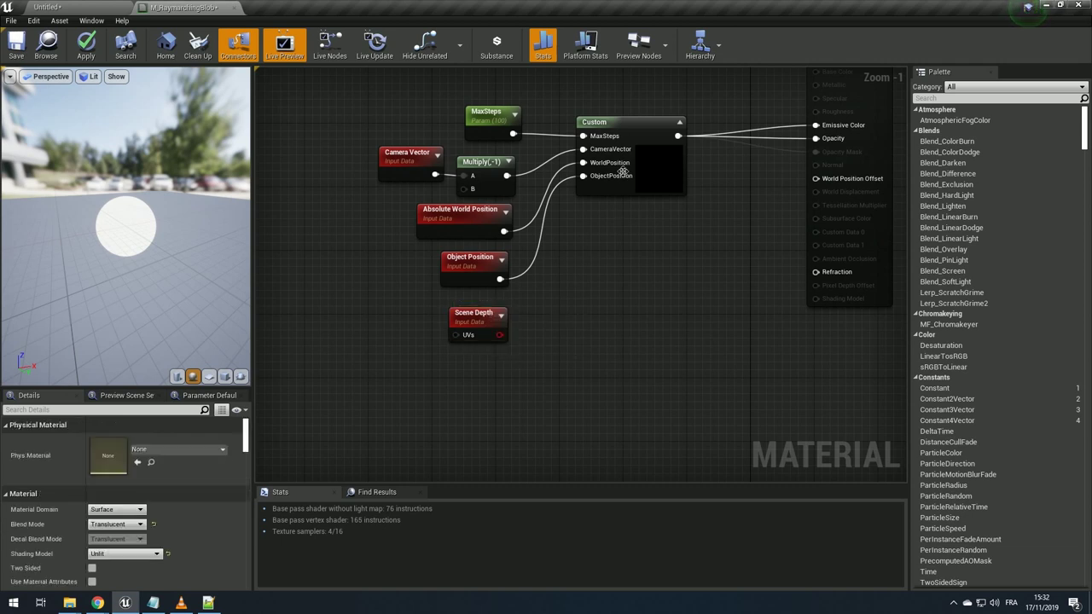
- Add a fifth Custom node input named SceneDepth and wire the Scene Depth node into it
left_click(656, 146)
left_click(317, 411)
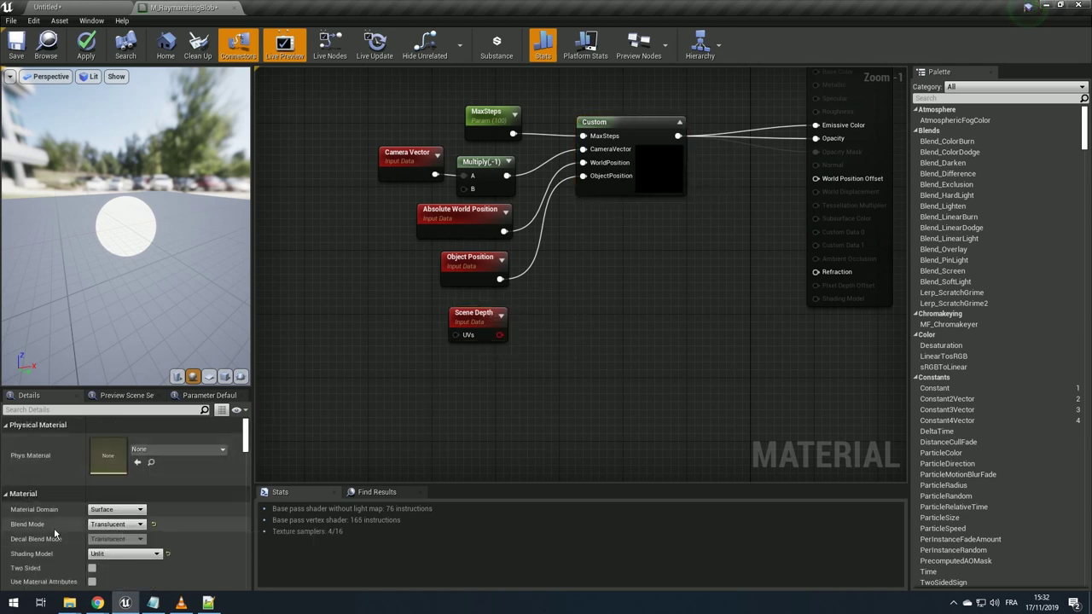
left_click(658, 178)
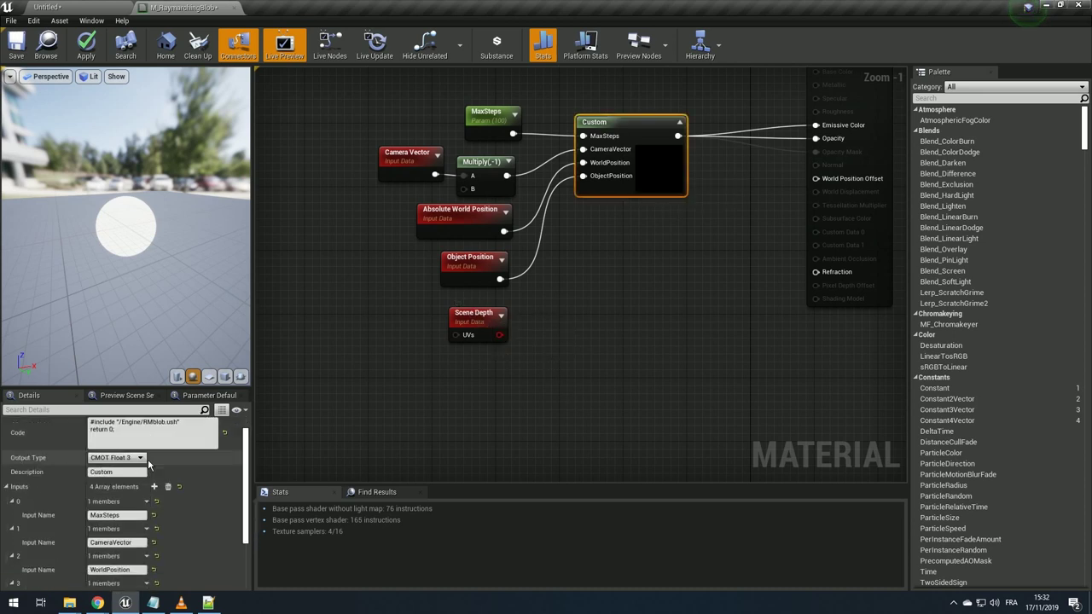
scroll(128, 512, "down", 2)
left_click(155, 431)
left_click(12, 555)
type("SceneDep")
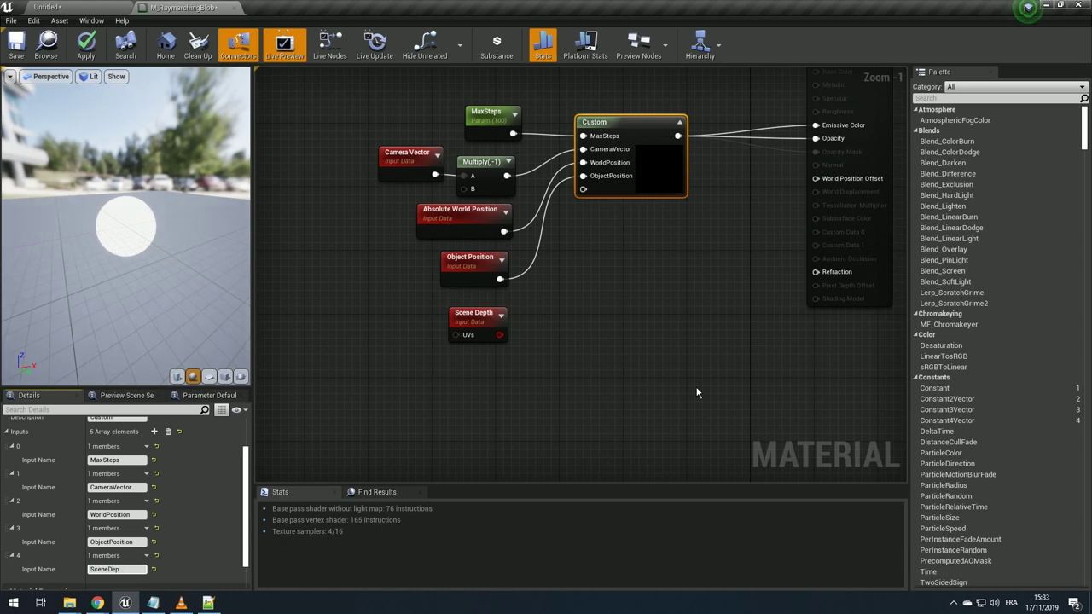
type("th")
key("Return")
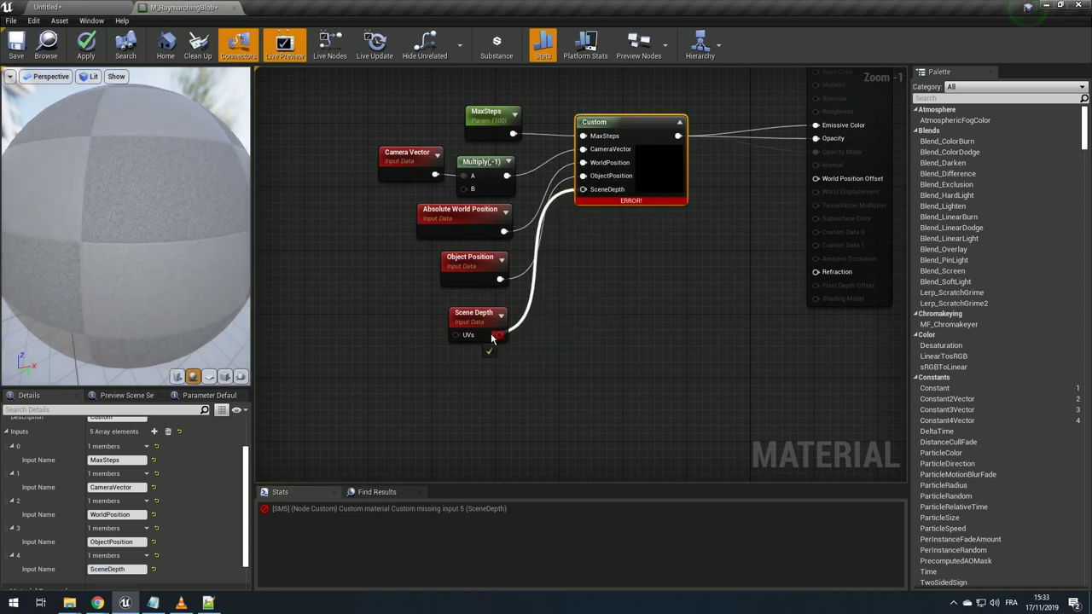
left_click_drag(583, 189, 499, 335)
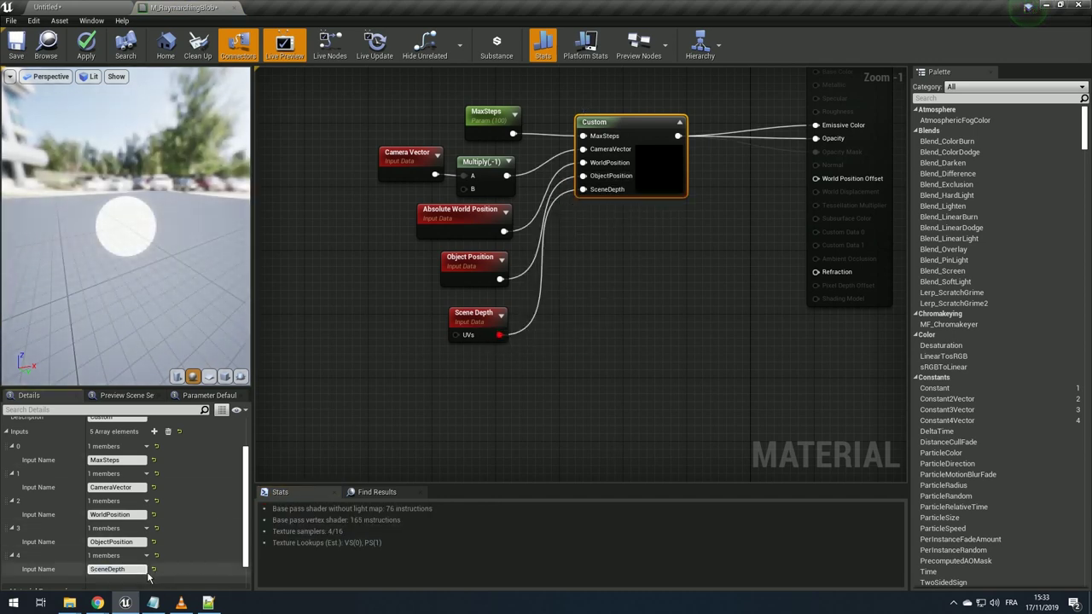
left_click(207, 603)
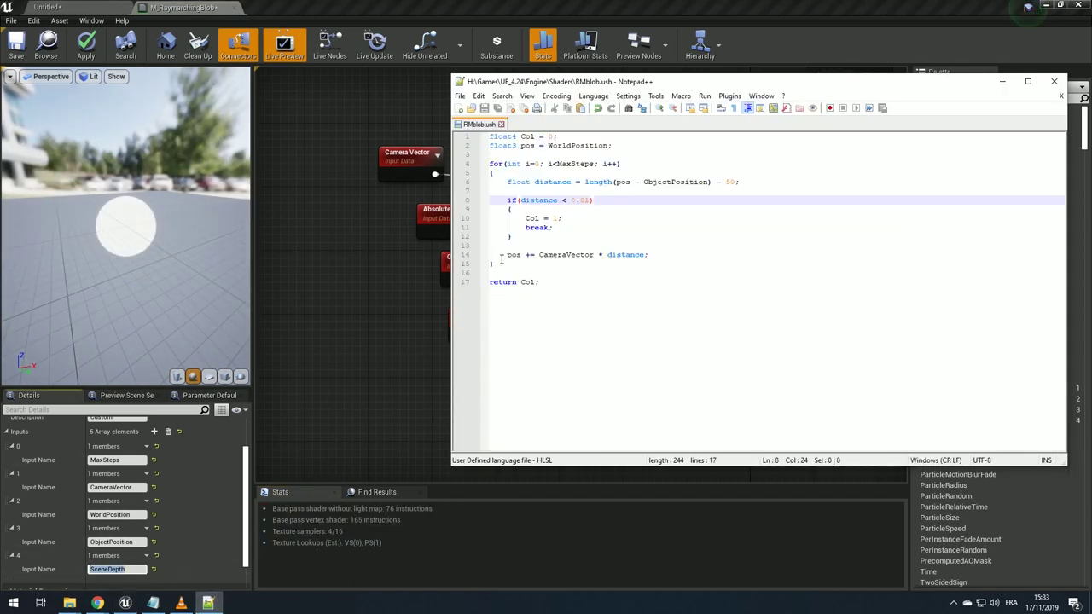
- Start an unfinished if(SceneDepth < length(pos - )) check at the top of the raymarching loop in RMblob.ush
left_click(669, 256)
left_click(555, 174)
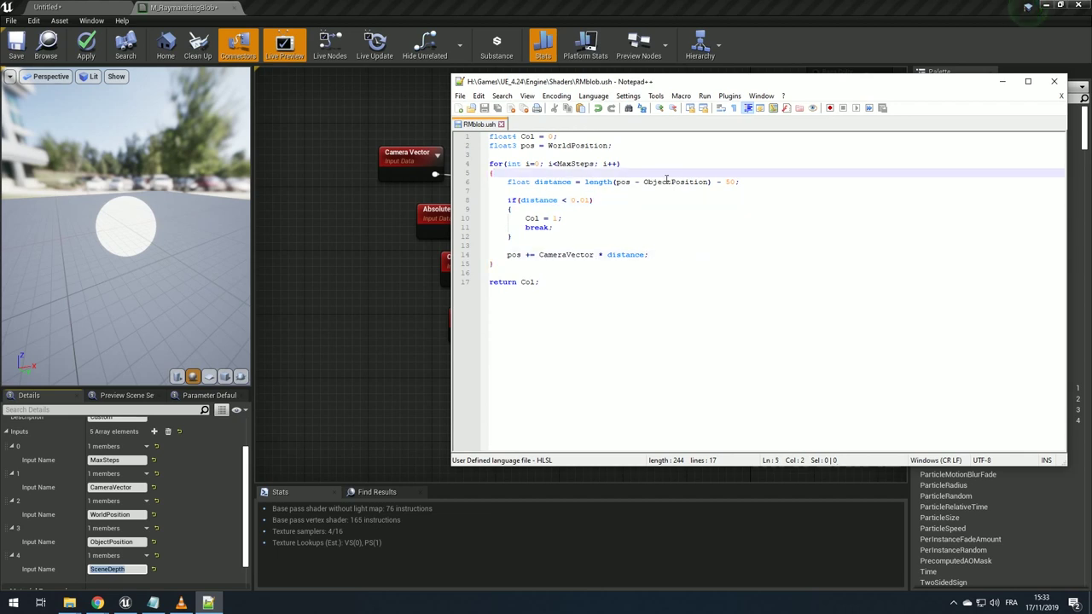
key("Return")
key("Return")
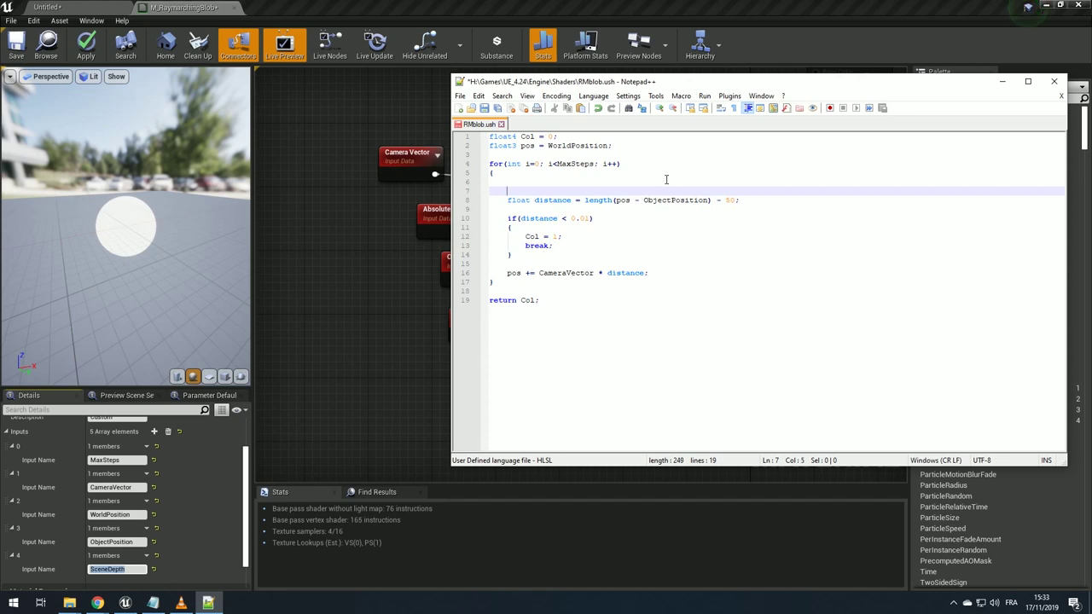
key("Return")
key("Up")
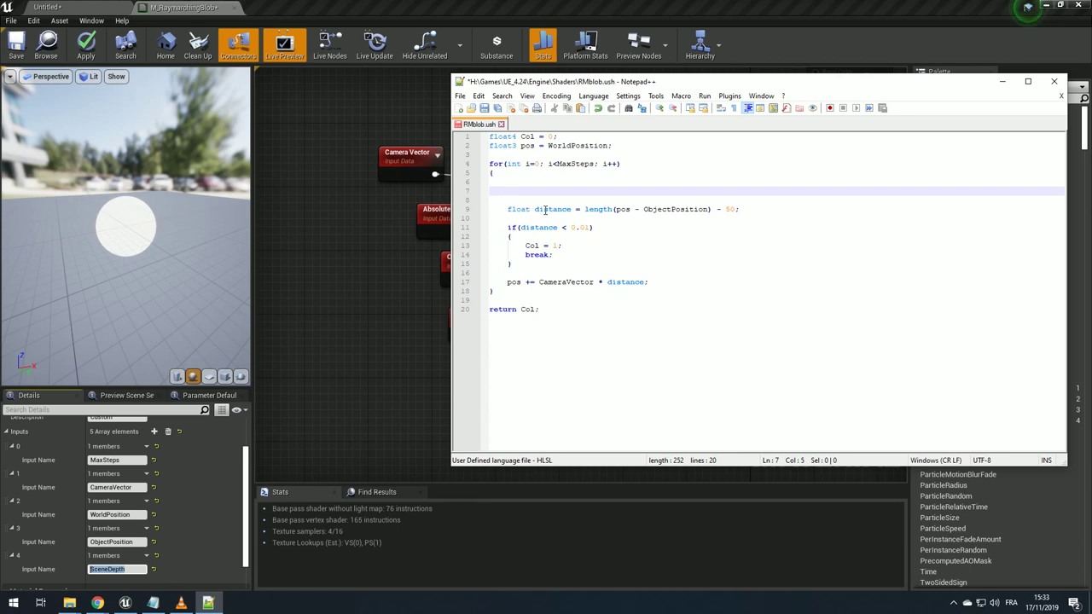
type("if")
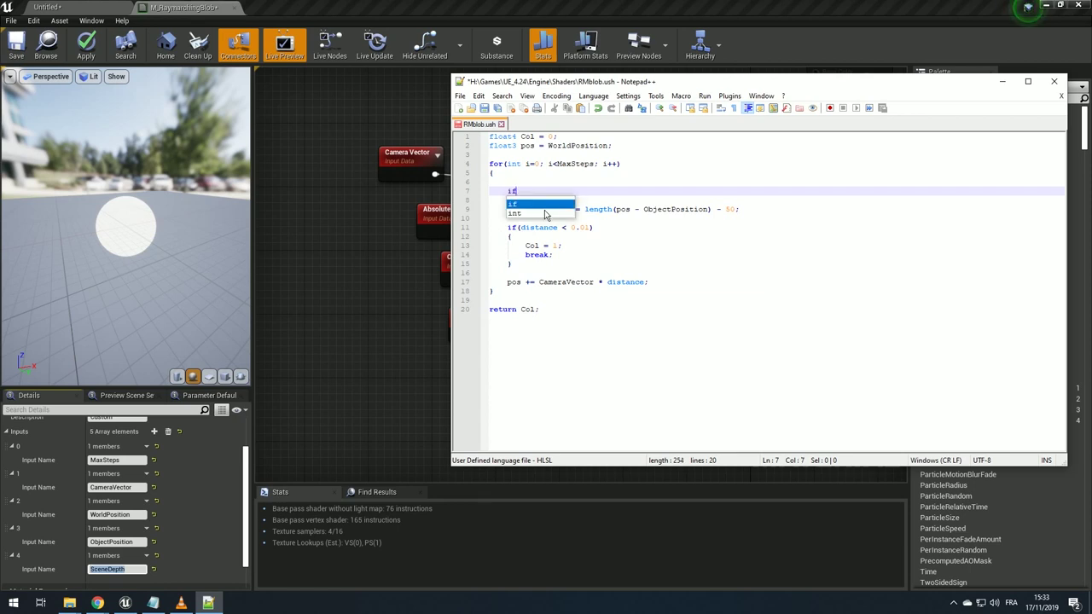
type("()")
type("SceneDepth")
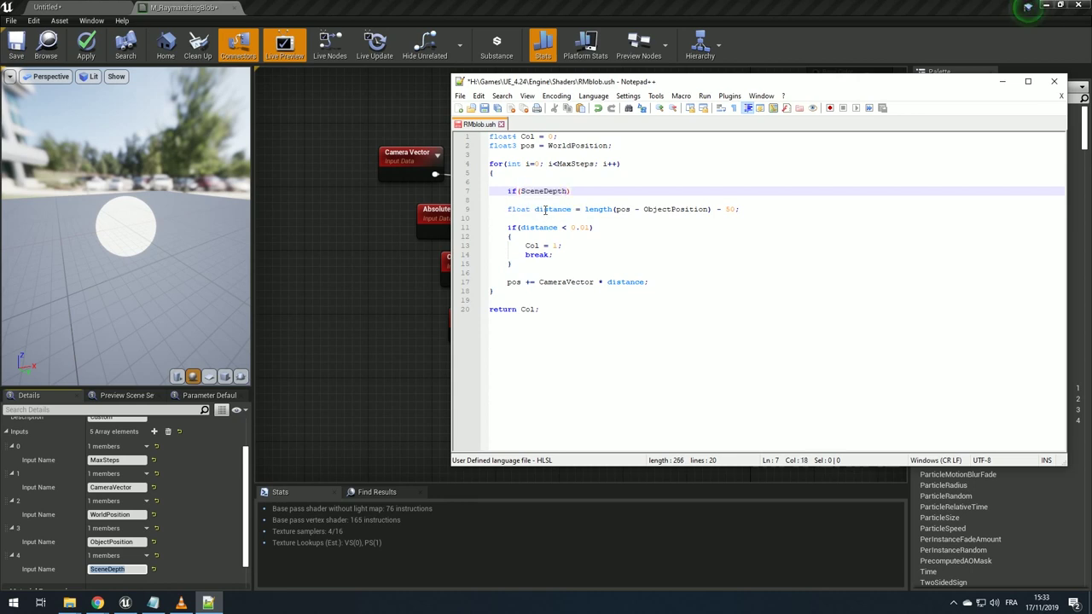
type(">")
type("length()")
type("pos -")
- Return to the Unreal level editor, where the sphere still renders the white blob
left_click(393, 231)
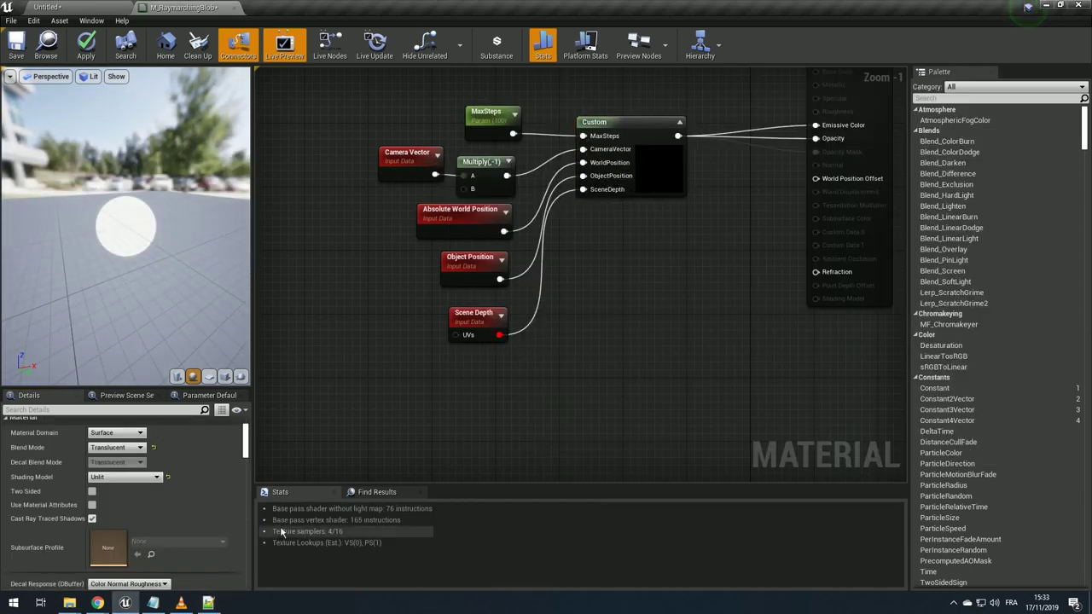
key("alt+Tab")
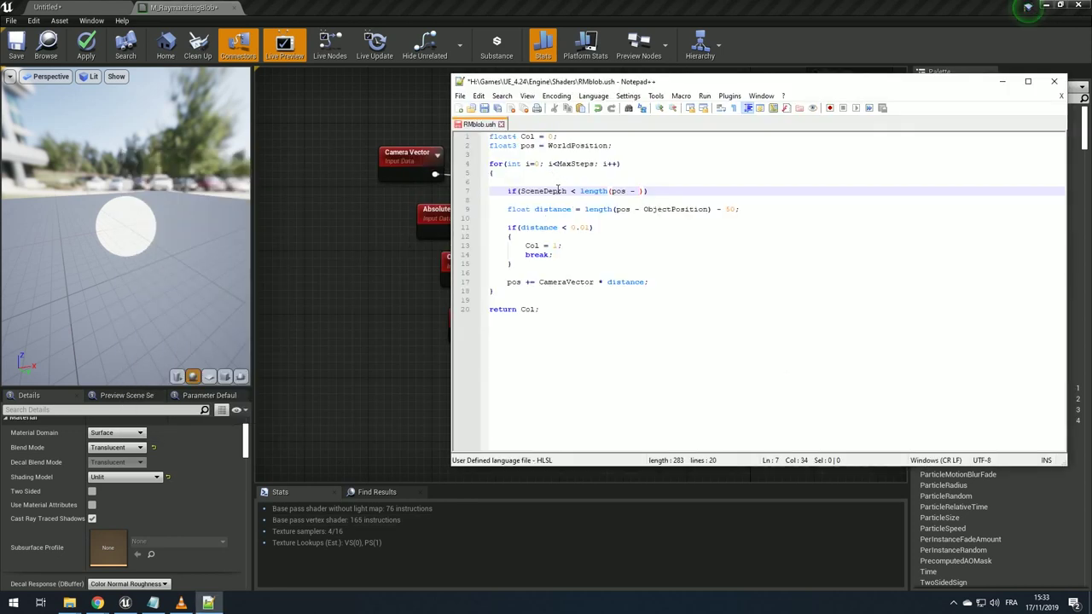
key("alt+Tab")
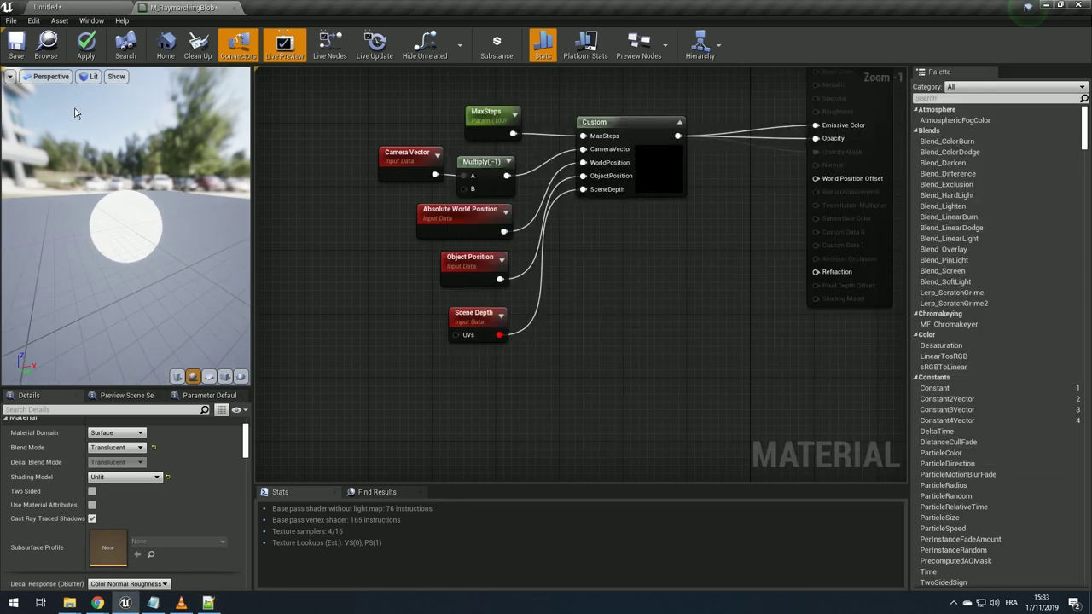
scroll(590, 255, "down", 2)
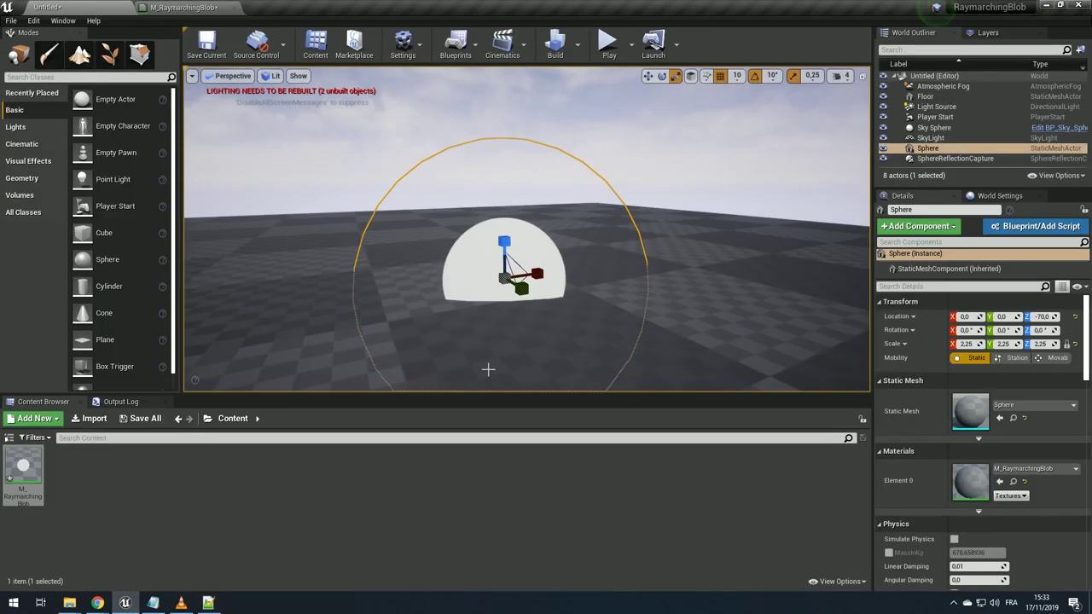
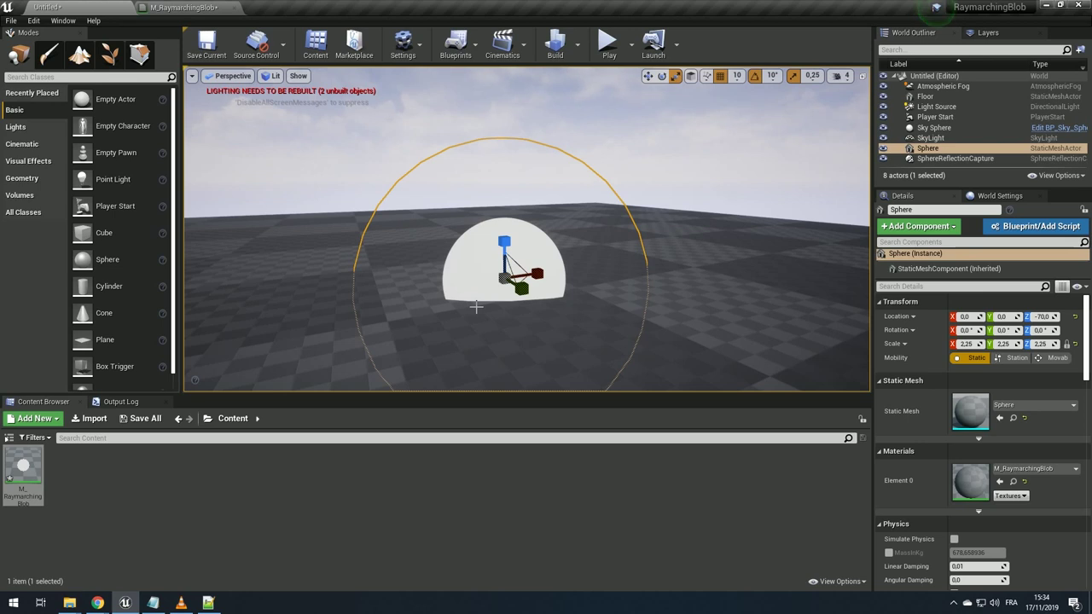
- Preview the viewport in Scene Depth view mode, then return it to Lit rendering
left_click(272, 76)
mouse_move(320, 227)
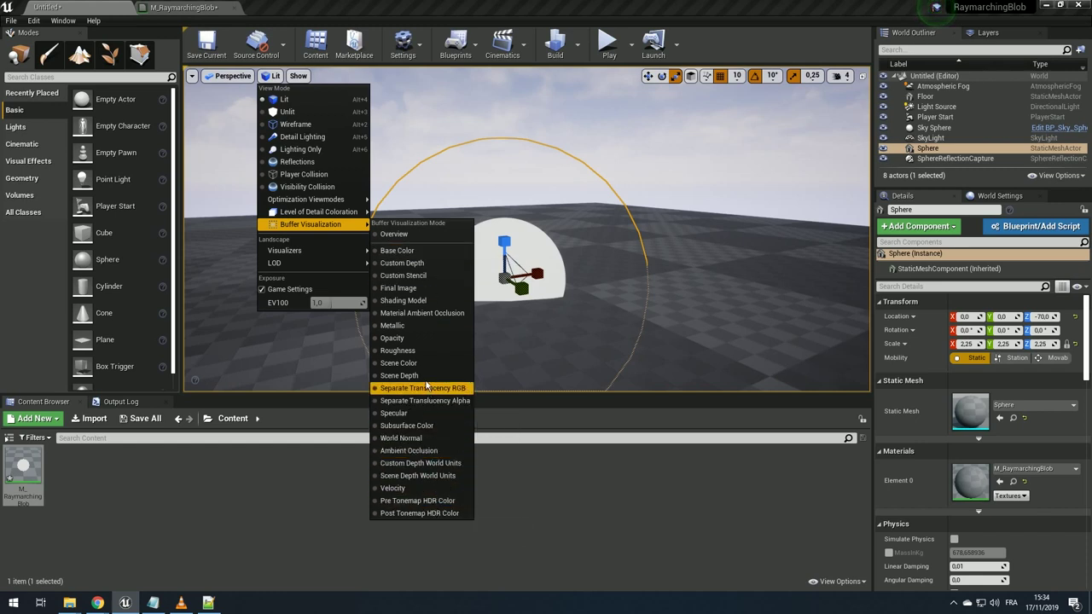
key("Escape")
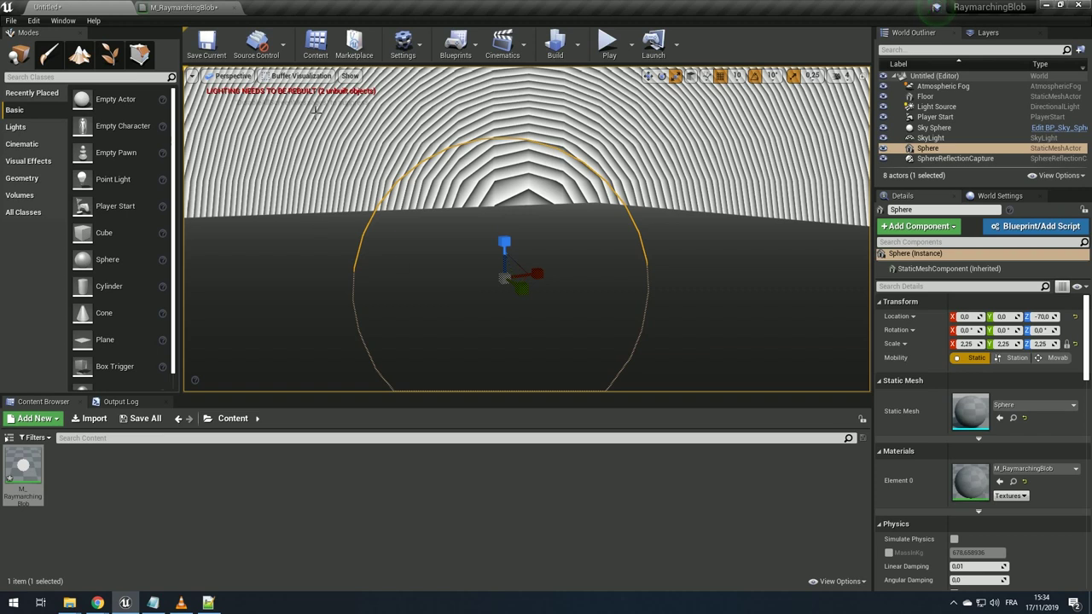
left_click(284, 75)
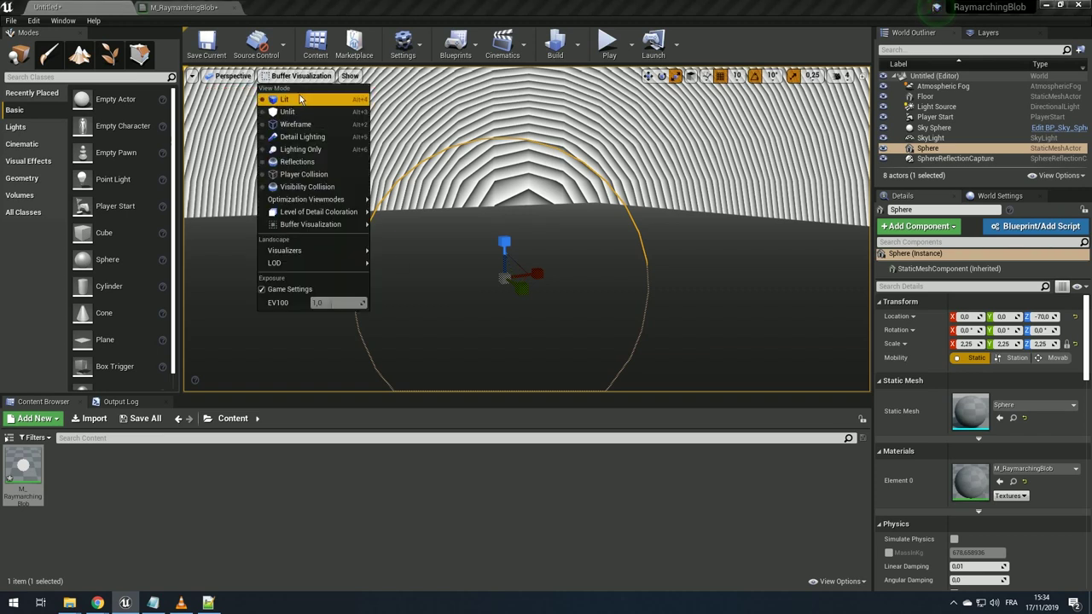
left_click(281, 96)
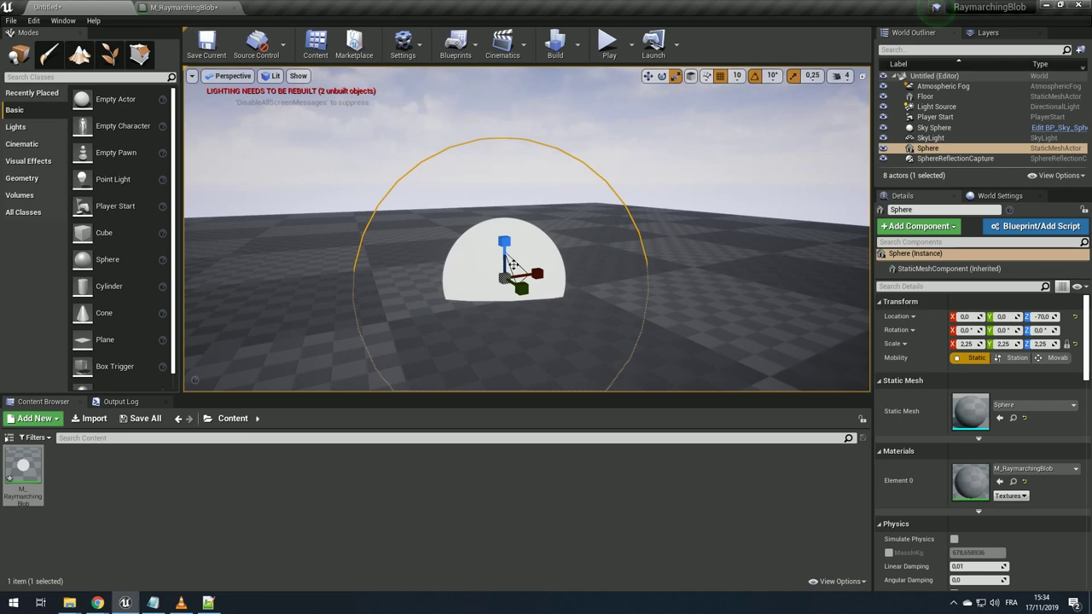
- Place a new Sphere on the floor and give it a scale of 0.1
left_click_drag(436, 259, 384, 295)
mouse_move(83, 259)
left_mouse_down()
mouse_move(420, 233)
mouse_move(416, 180)
left_mouse_up()
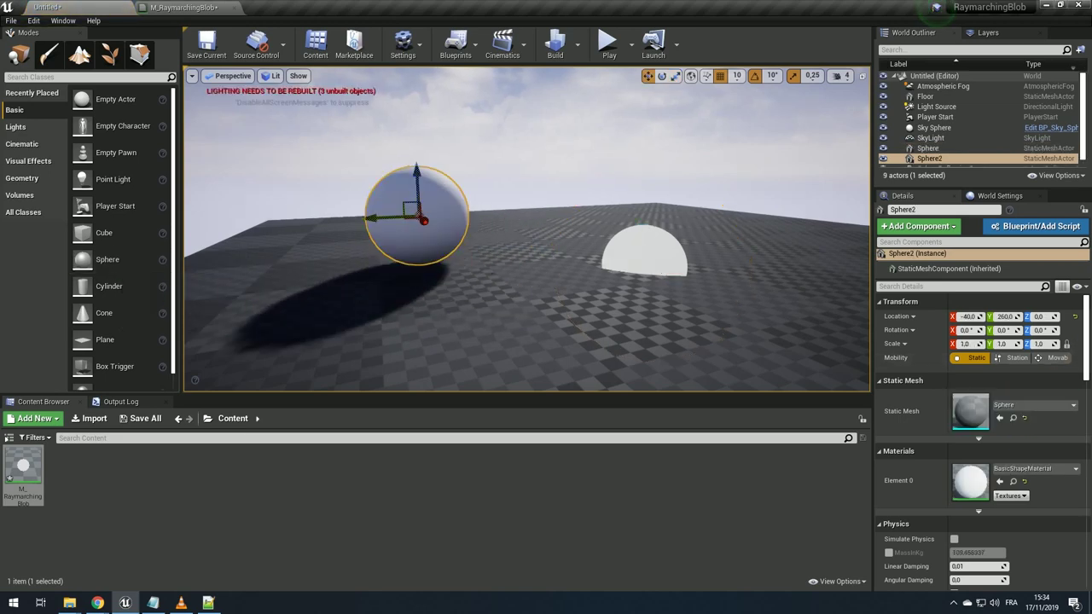
type("0.1")
key("Return")
left_click_drag(339, 300, 322, 198)
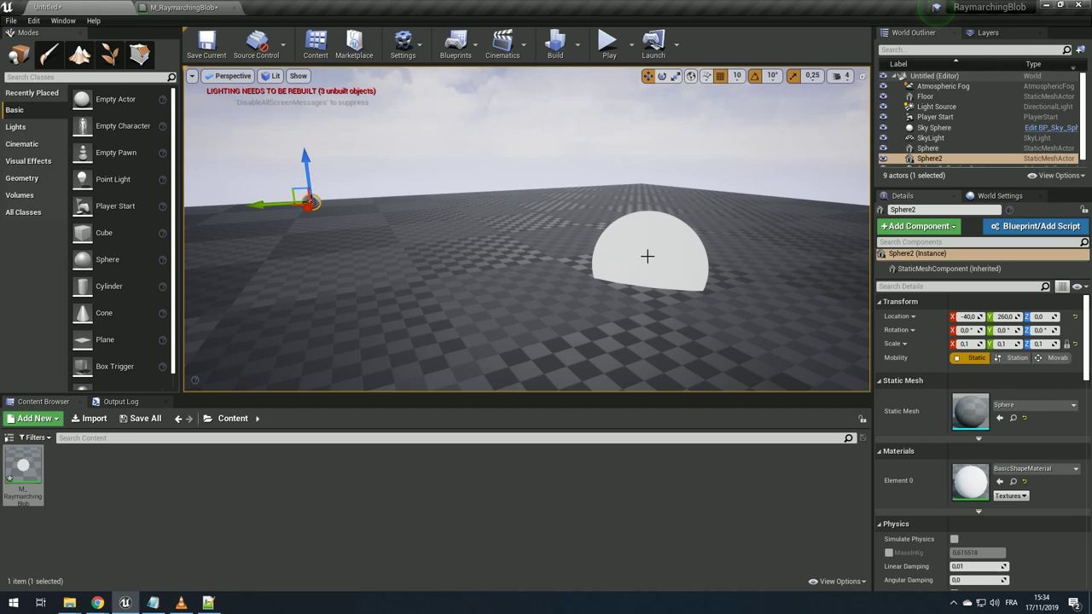
left_click(208, 603)
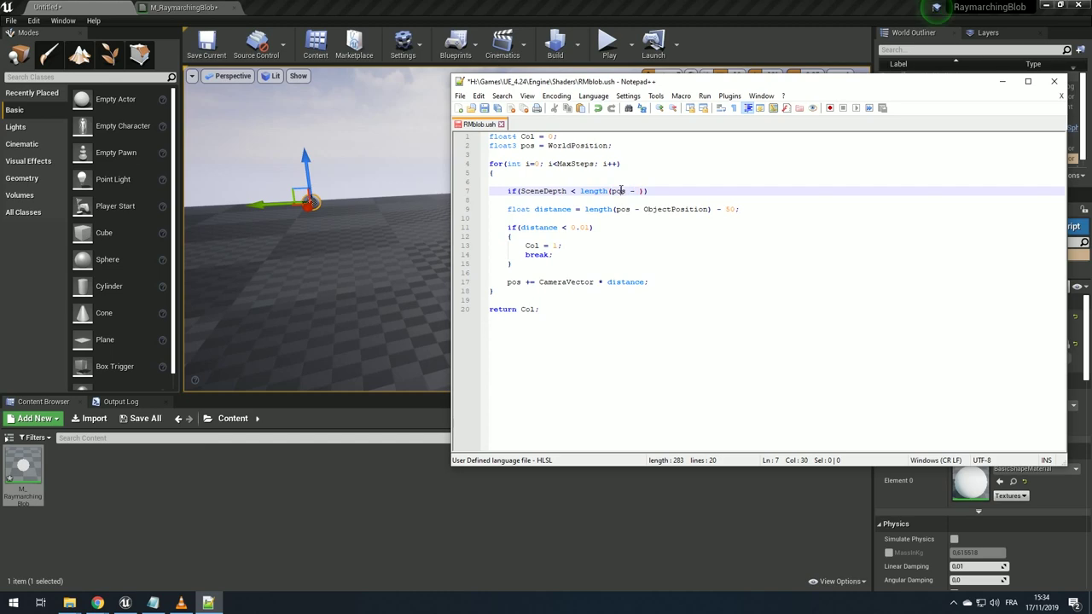
left_click(353, 223)
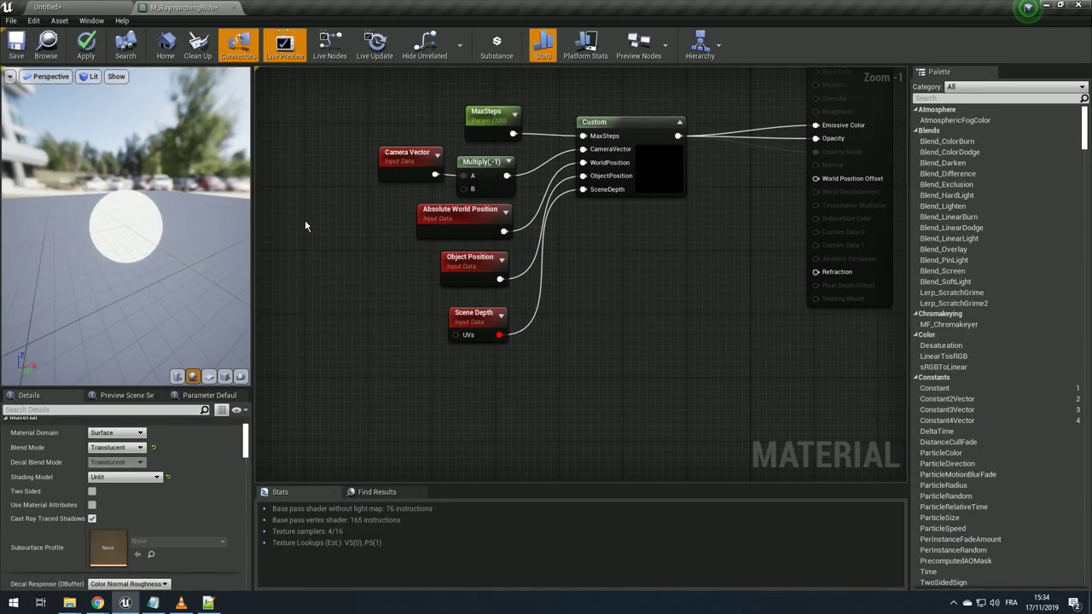
- Add a Camera Position node to the material graph below Scene Depth
right_click(445, 388)
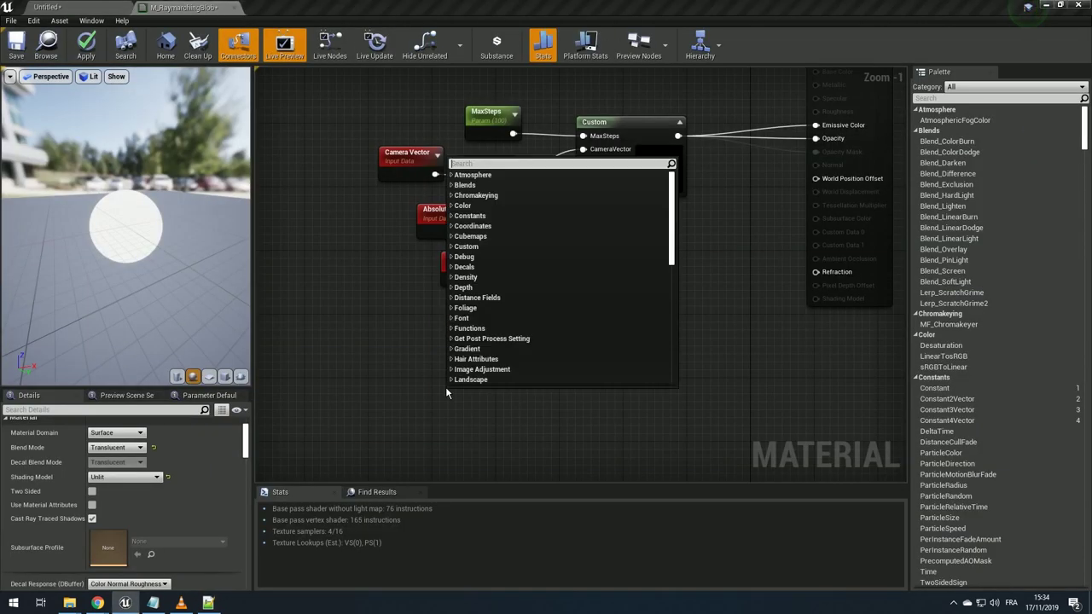
type("cameraposi")
key("Return")
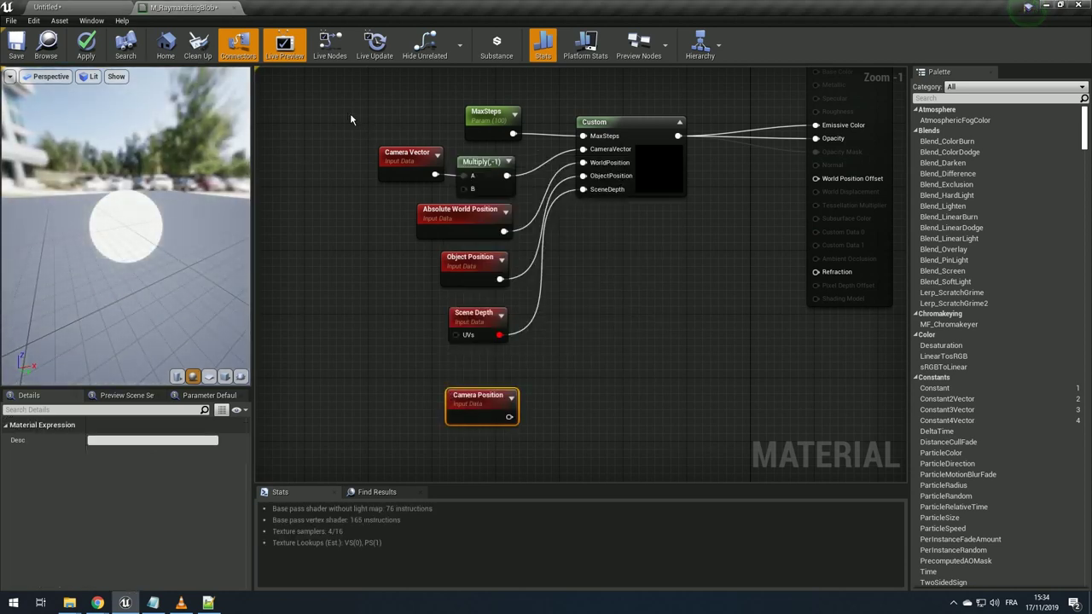
left_click_drag(490, 407, 476, 382)
- Give the Custom node a sixth input, CameraPosition, wire Camera Position into it, and save
left_click(669, 183)
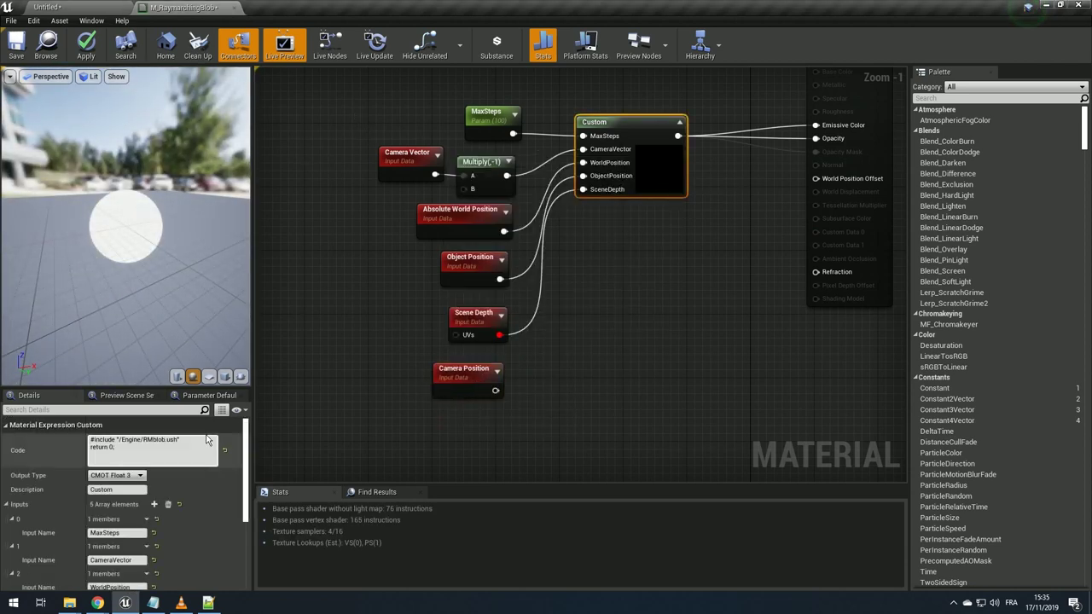
left_click(156, 503)
scroll(156, 504, "down", 3)
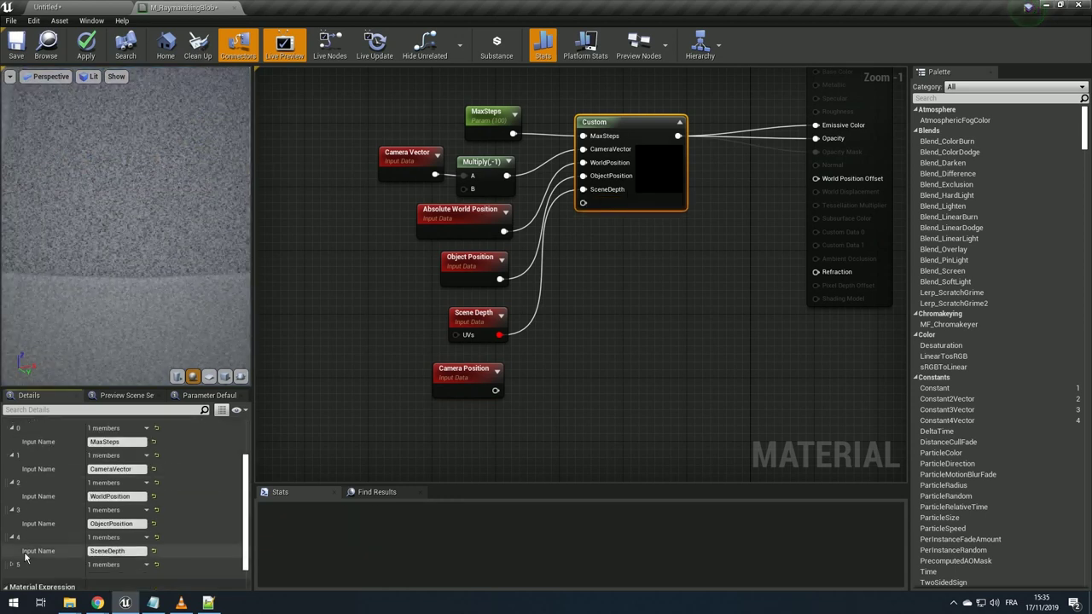
left_click(116, 578)
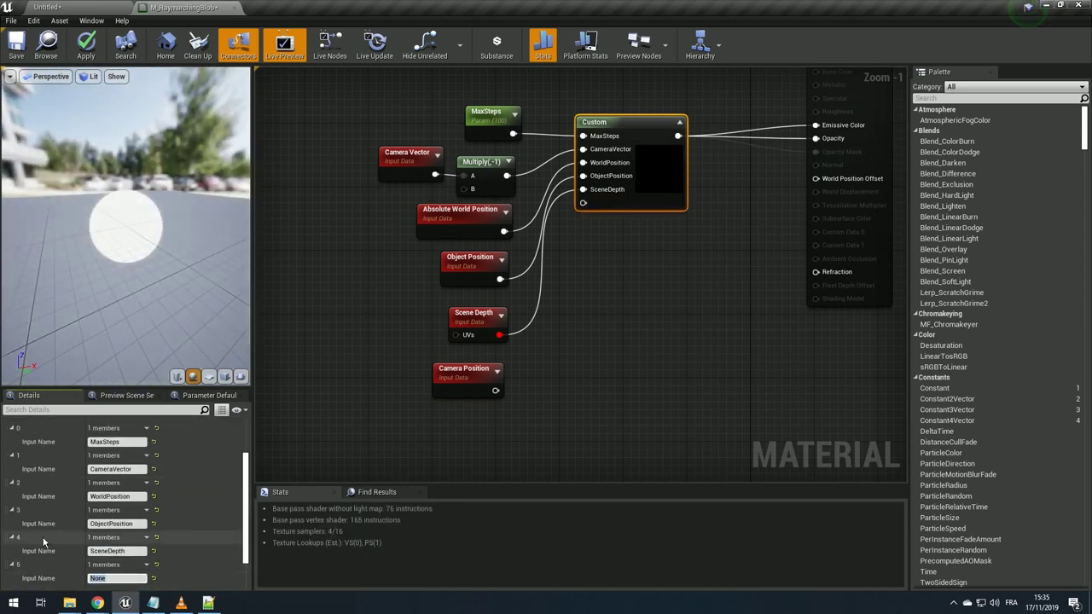
type("CameraPositio")
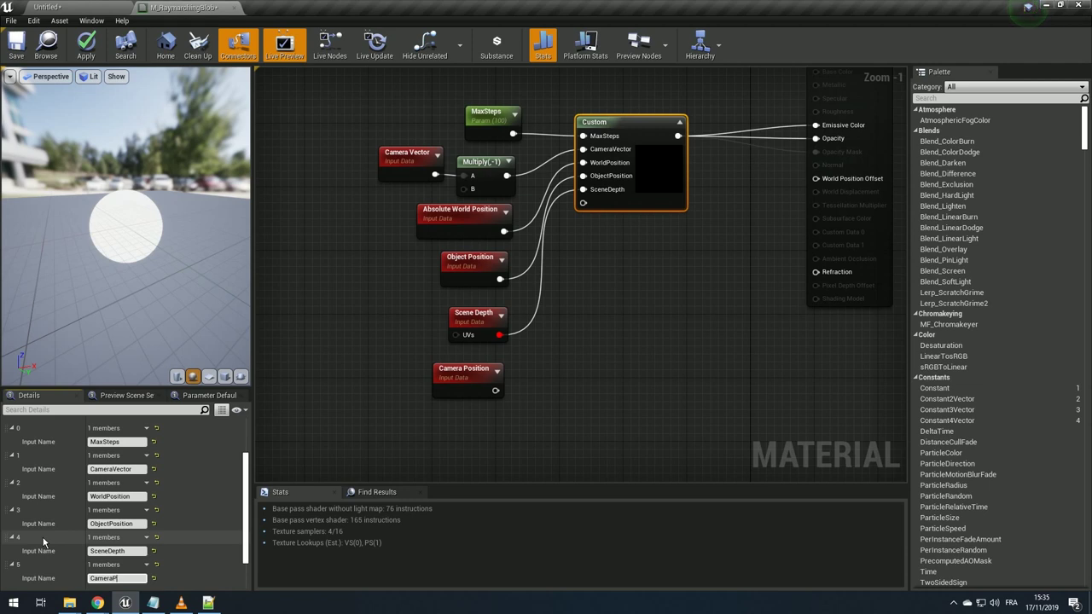
type("n")
key("Return")
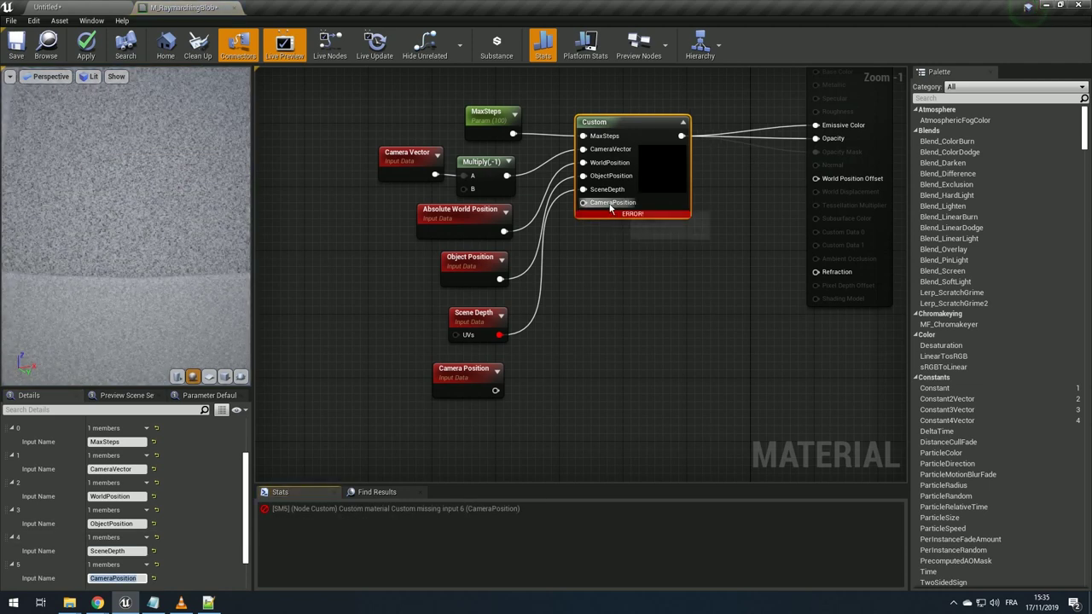
left_click_drag(583, 203, 500, 399)
left_click(469, 380)
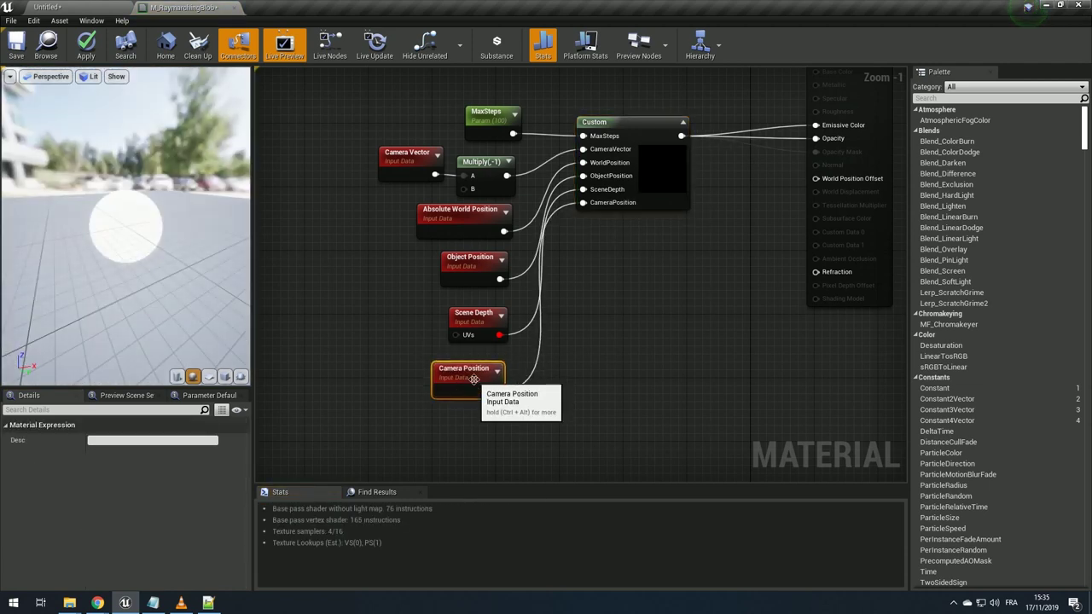
left_click(16, 42)
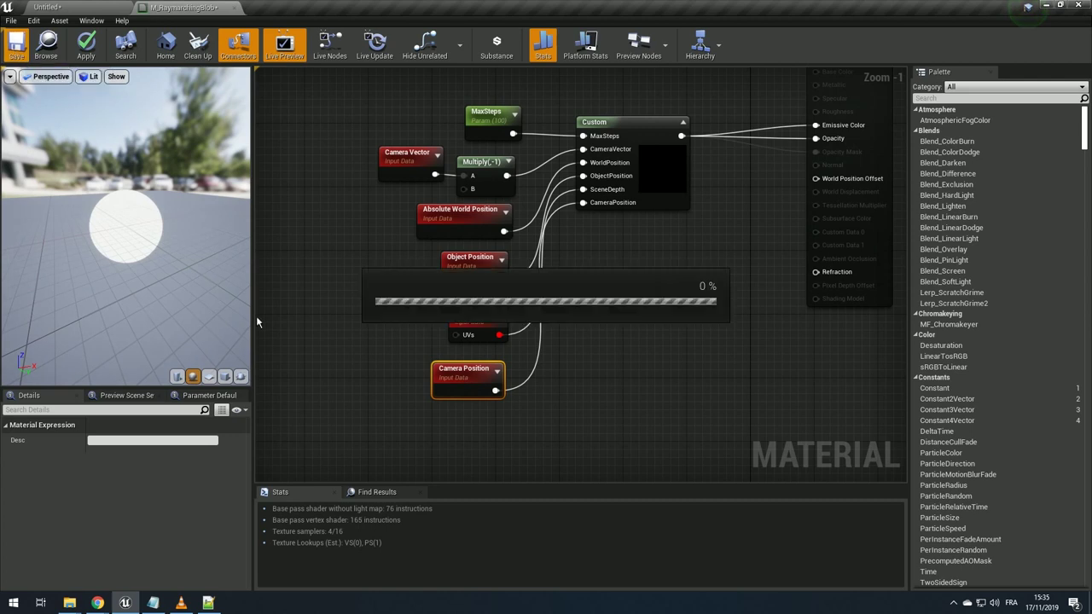
- In RMblob.ush line 7, insert CameraPosition after 'pos -' and save
left_click(208, 603)
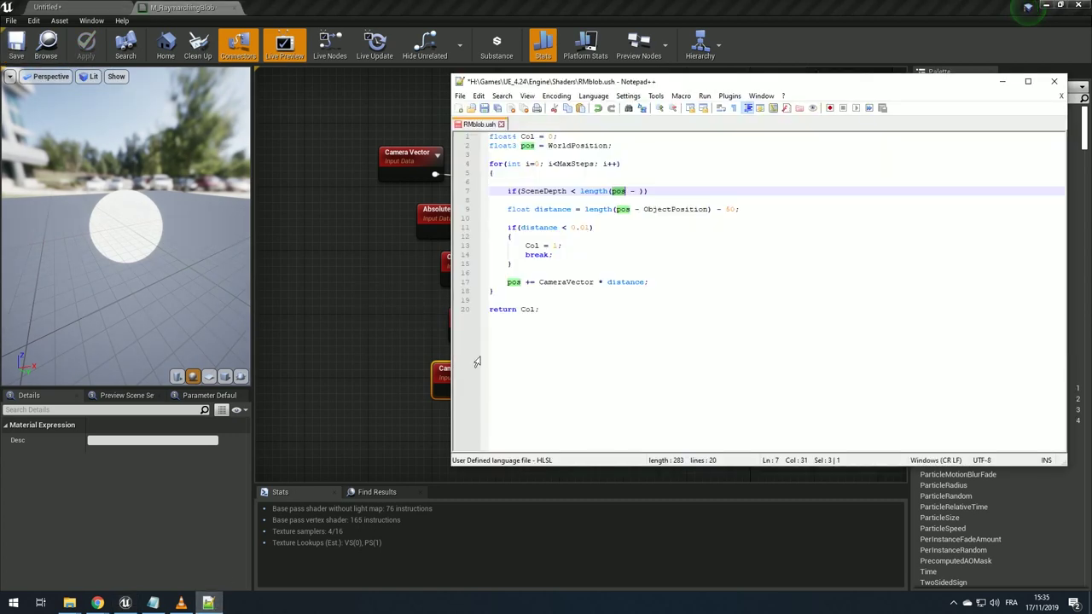
left_click(638, 191)
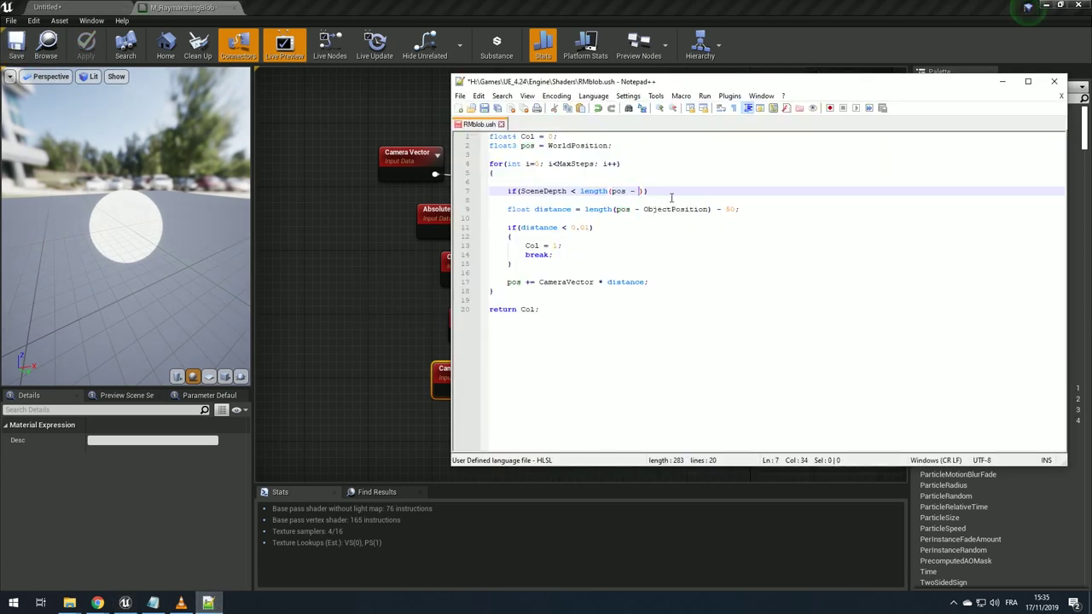
type("CameraP")
type("osition")
key("ctrl+s")
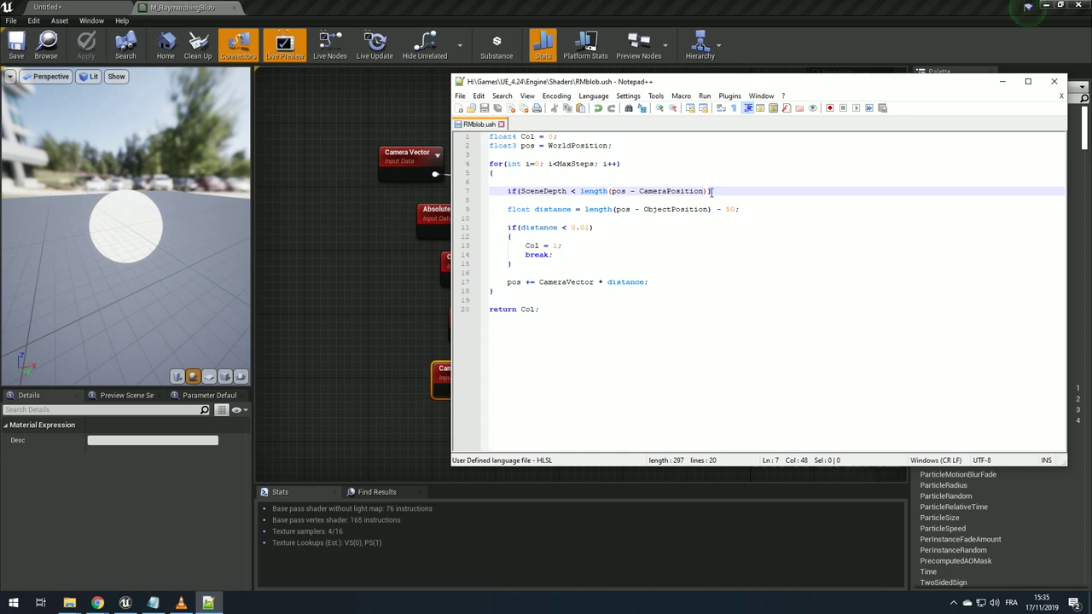
- Close the depth-check condition, add 'break;' on the next line, and save the file
left_click(710, 191)
type(")")
key("Return")
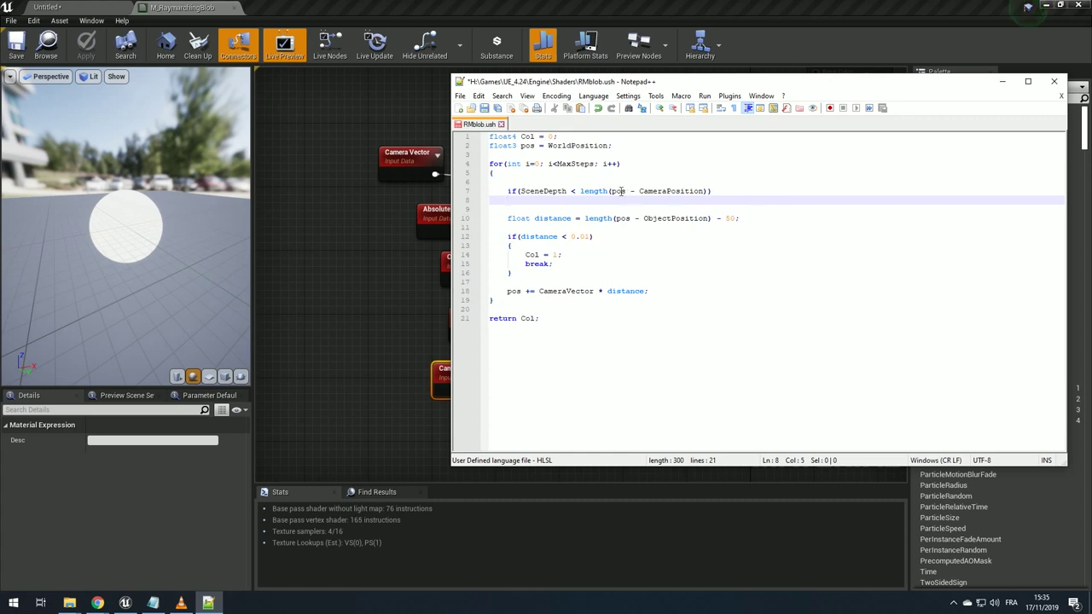
left_click(673, 191)
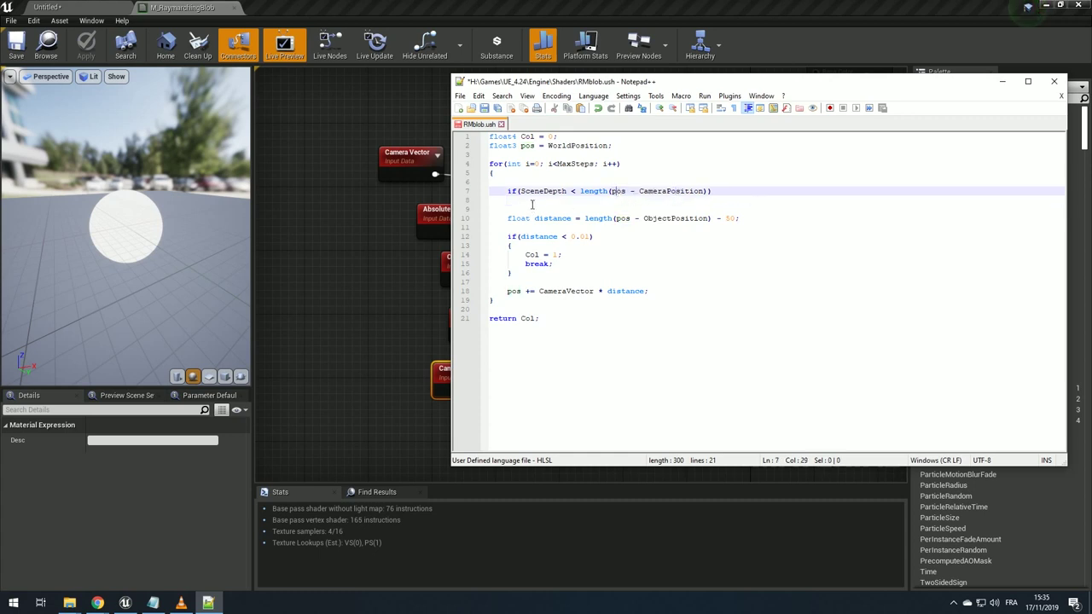
left_click(648, 201)
type("break;")
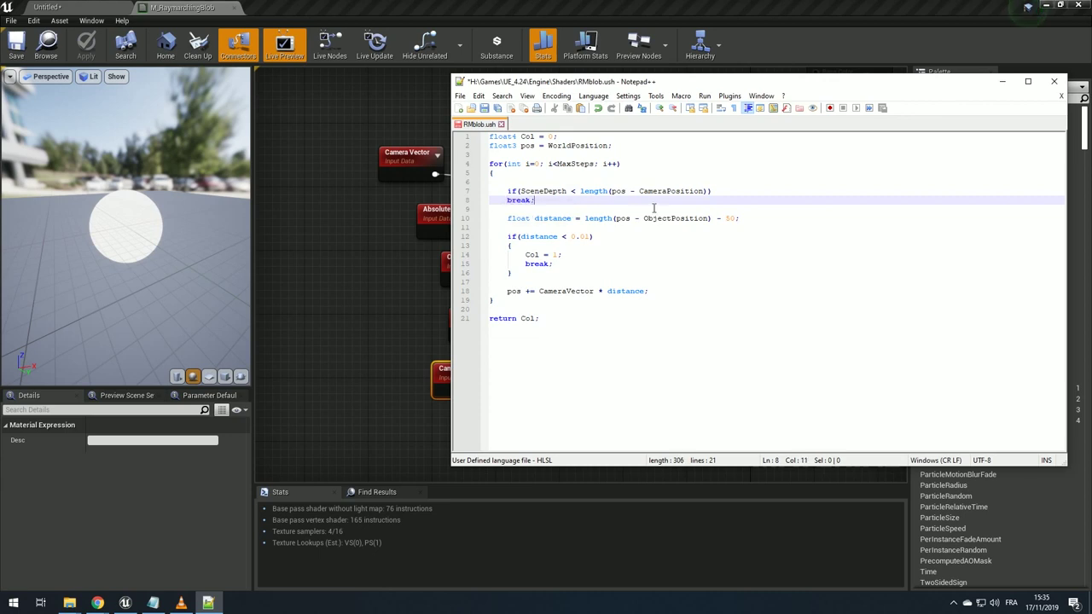
key("ctrl+s")
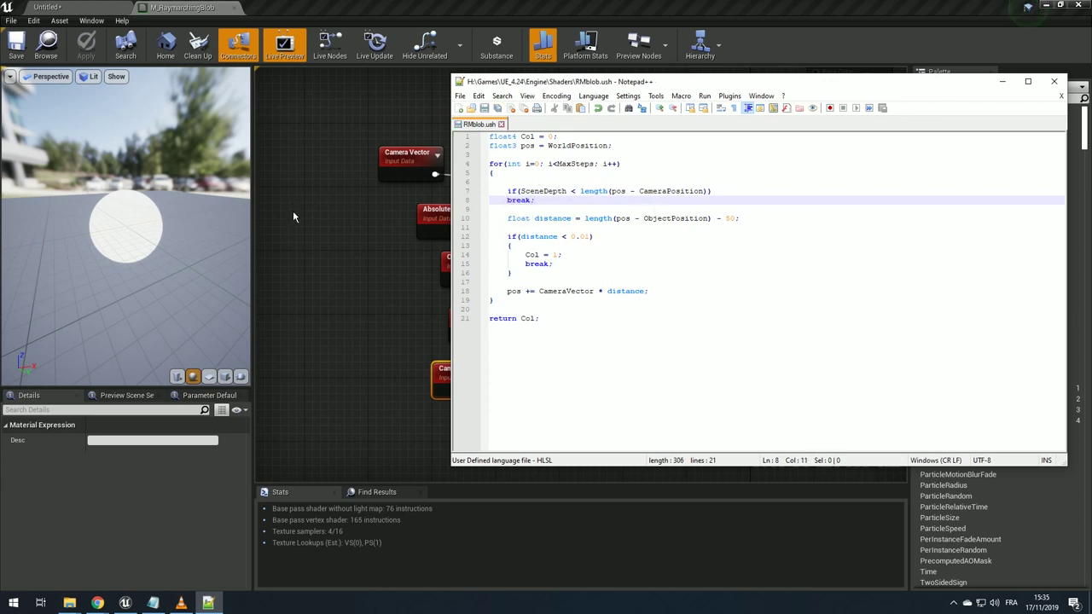
left_click(293, 211)
- Apply the updated material, then orbit the level view around and below the blob sphere
left_click(465, 382)
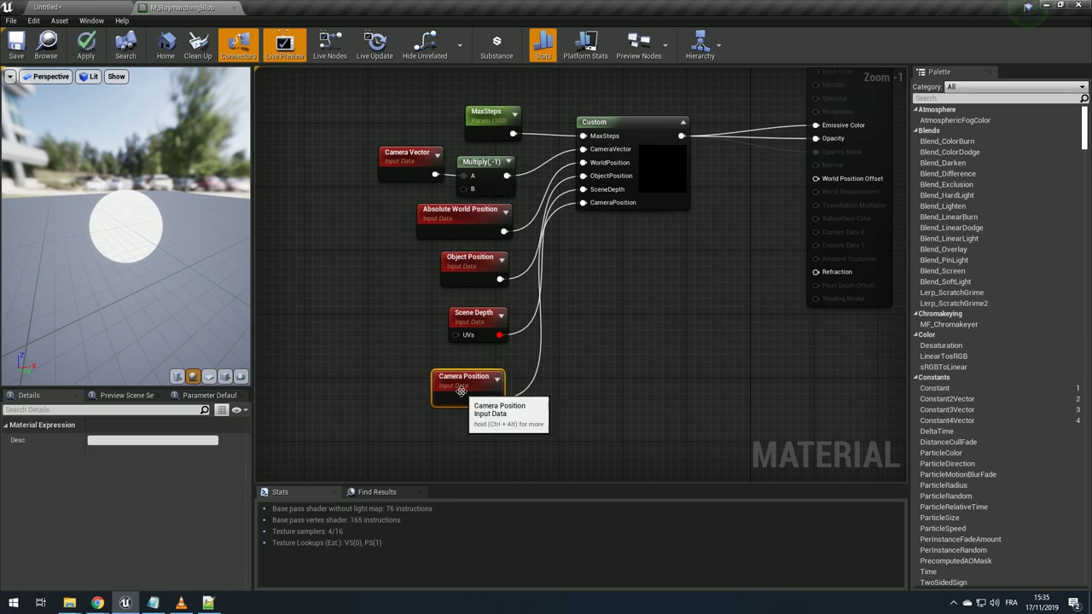
left_click(85, 44)
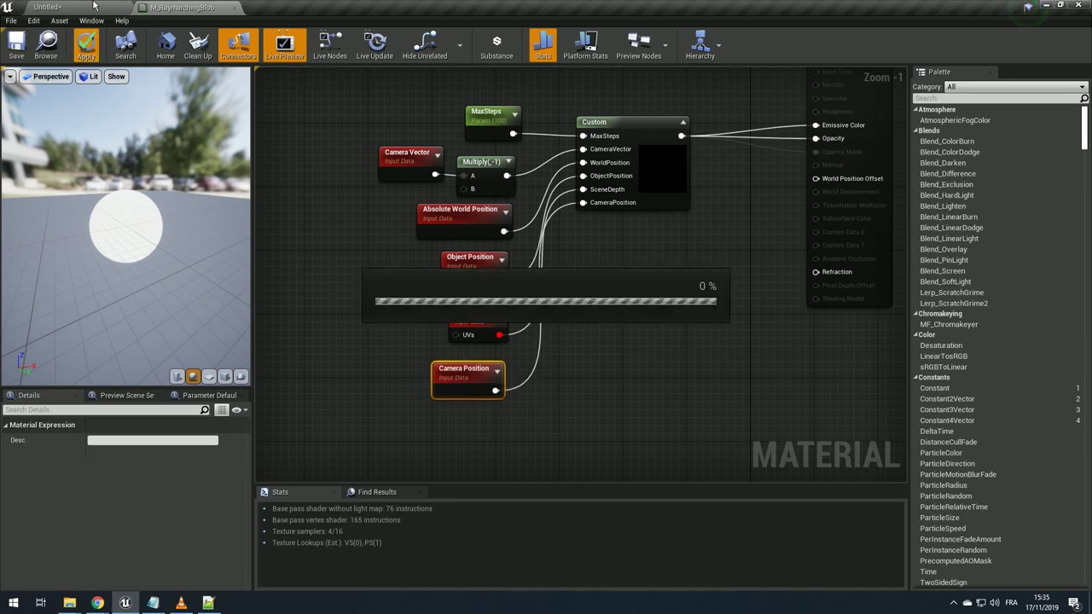
left_click(94, 6)
left_click(641, 234)
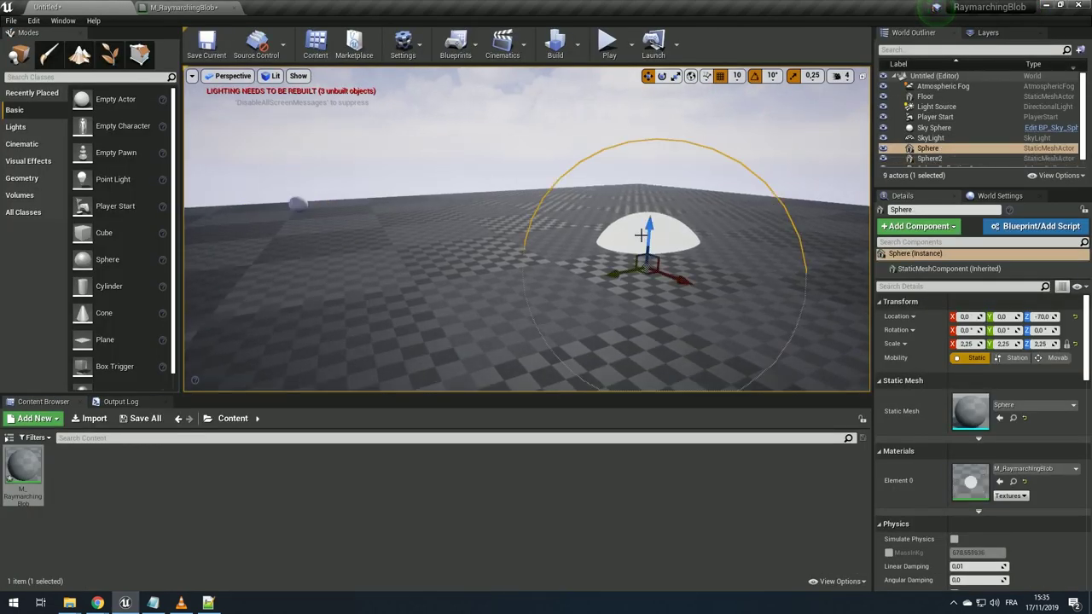
left_click_drag(640, 234, 699, 282)
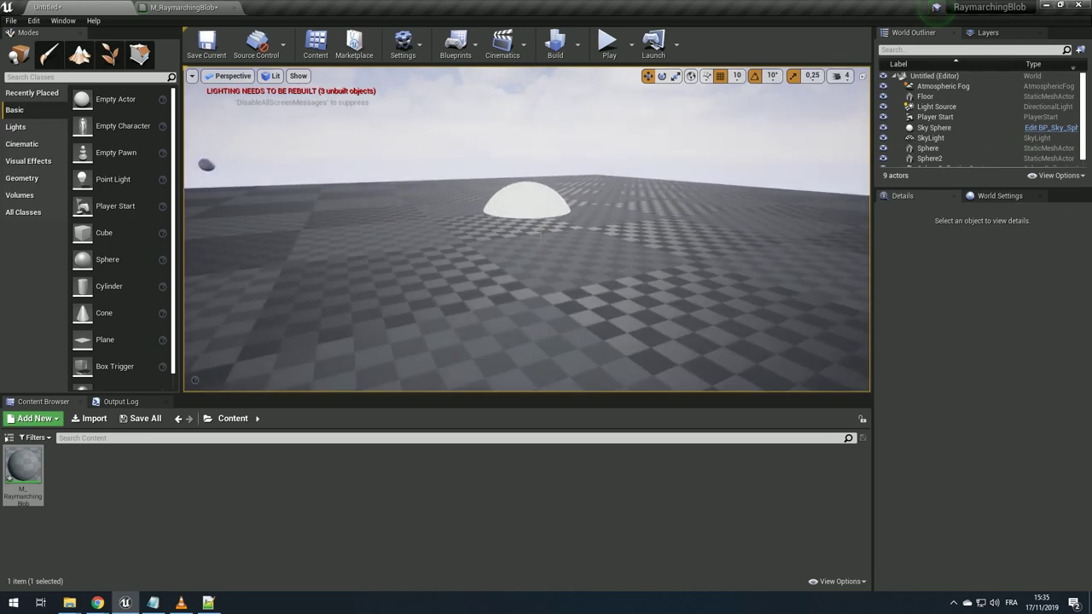
left_click_drag(543, 301, 550, 319)
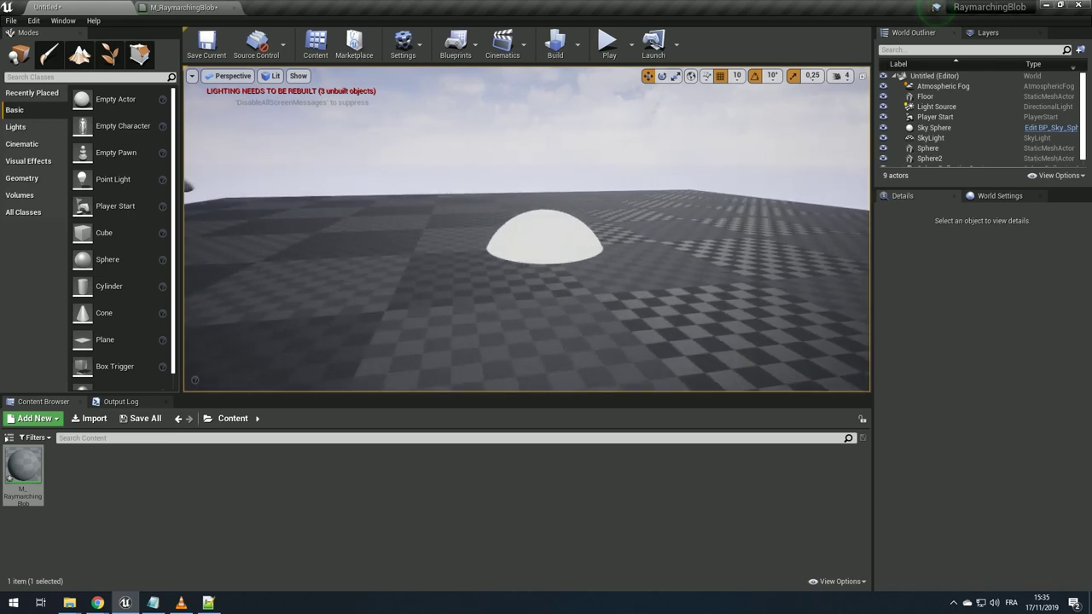
- View the blob sphere in Scene Depth buffer mode, switch back to Lit, then bring up RMblob.ush
left_click(563, 245)
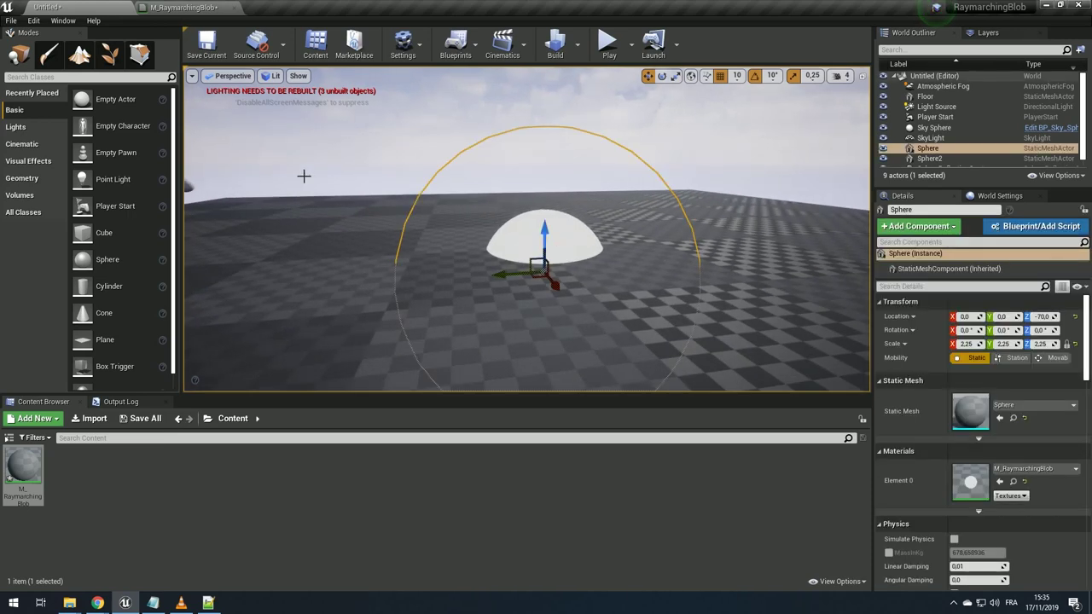
left_click(271, 76)
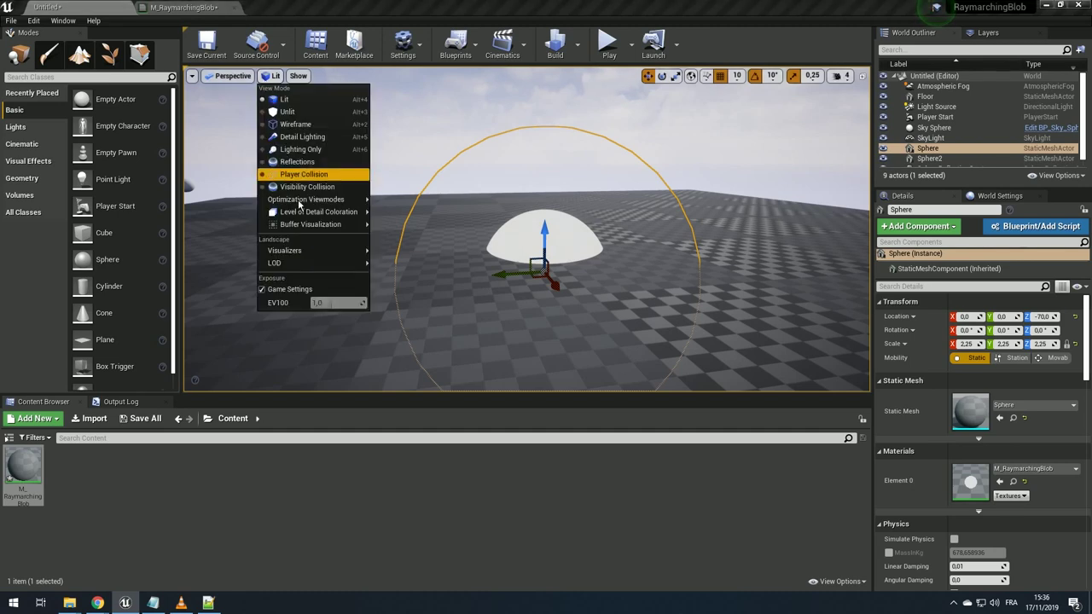
mouse_move(320, 226)
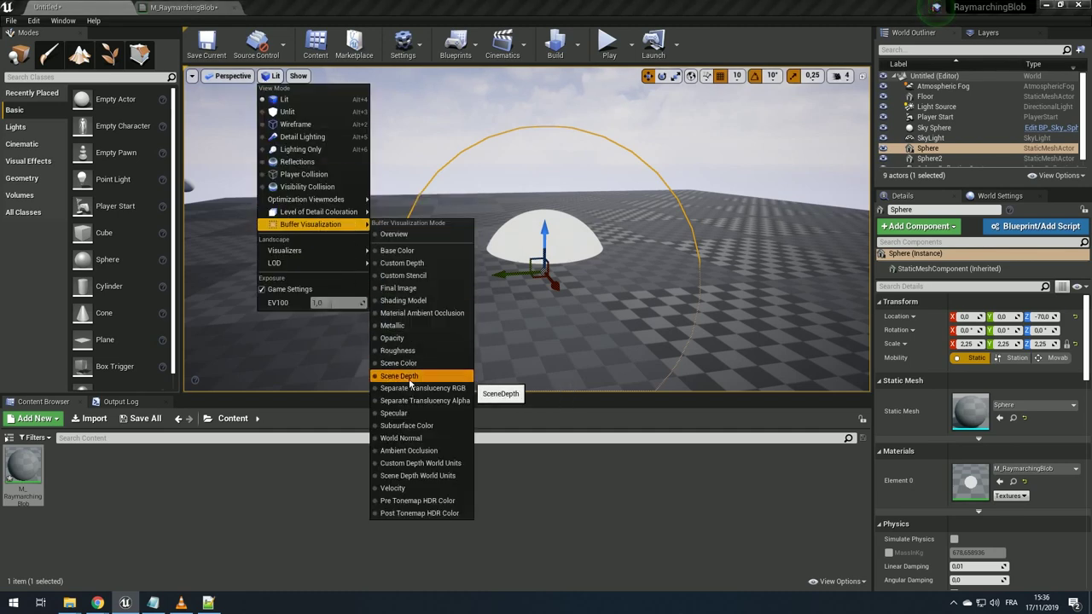
left_click(409, 386)
scroll(372, 306, "up", 2)
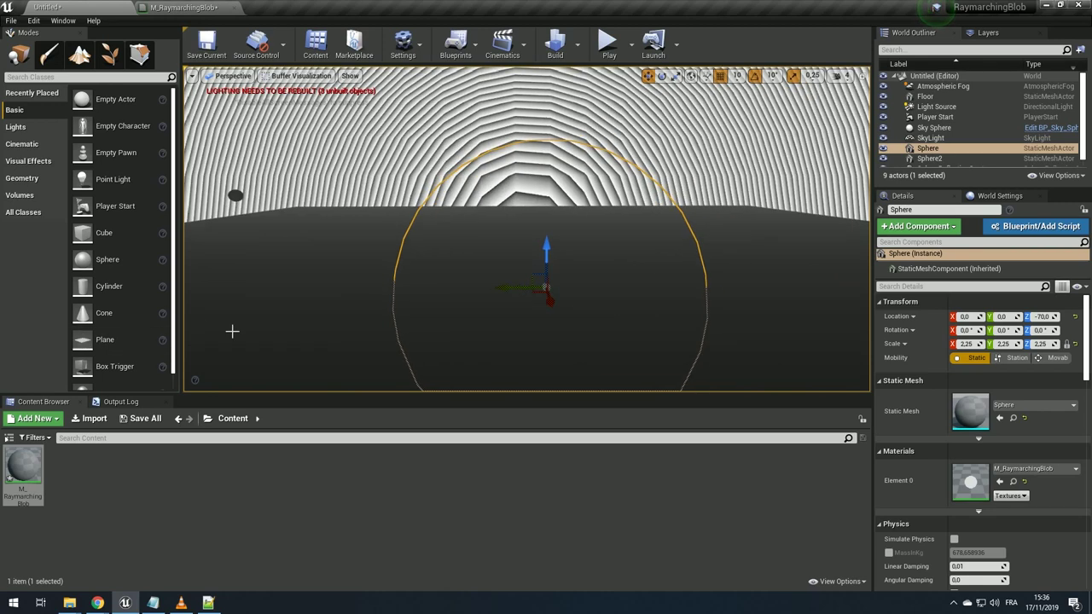
key("Escape")
left_click(298, 75)
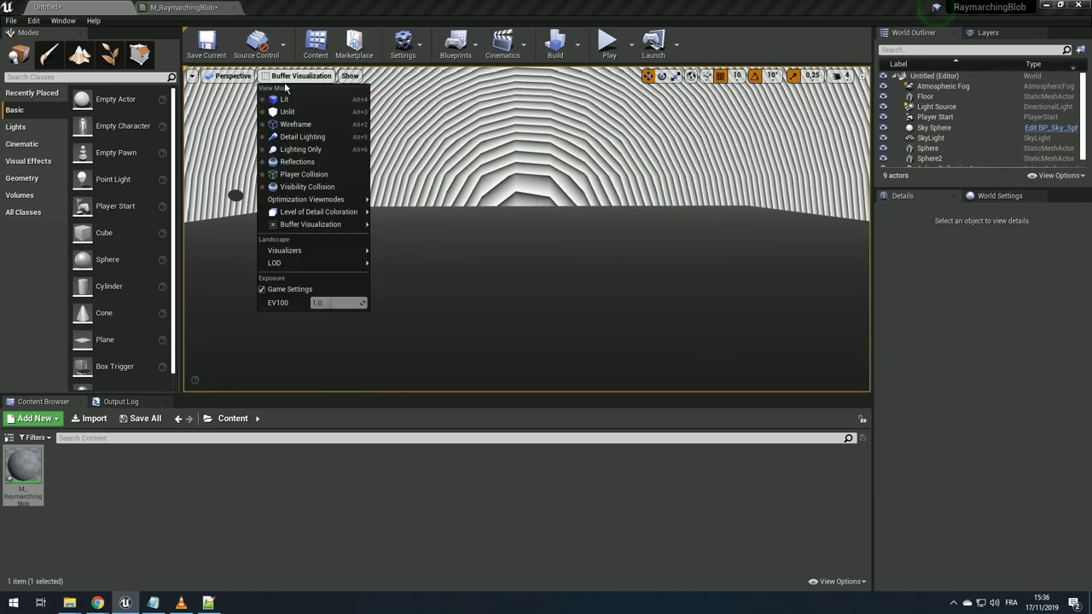
left_click(288, 97)
left_click(205, 605)
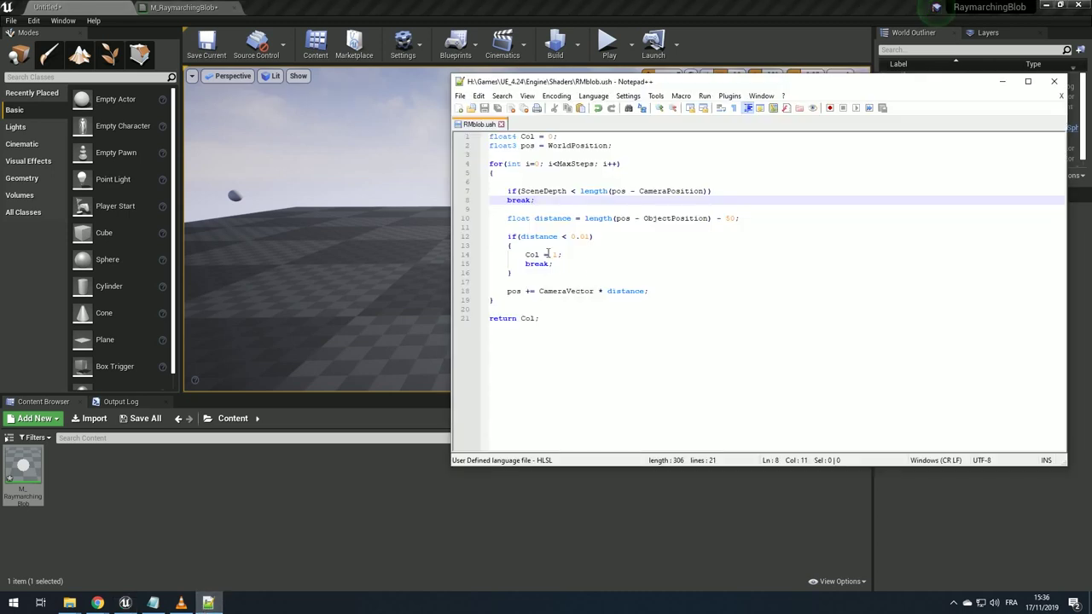
- Bring the Unreal level editor back in front of Notepad++
left_click(235, 195)
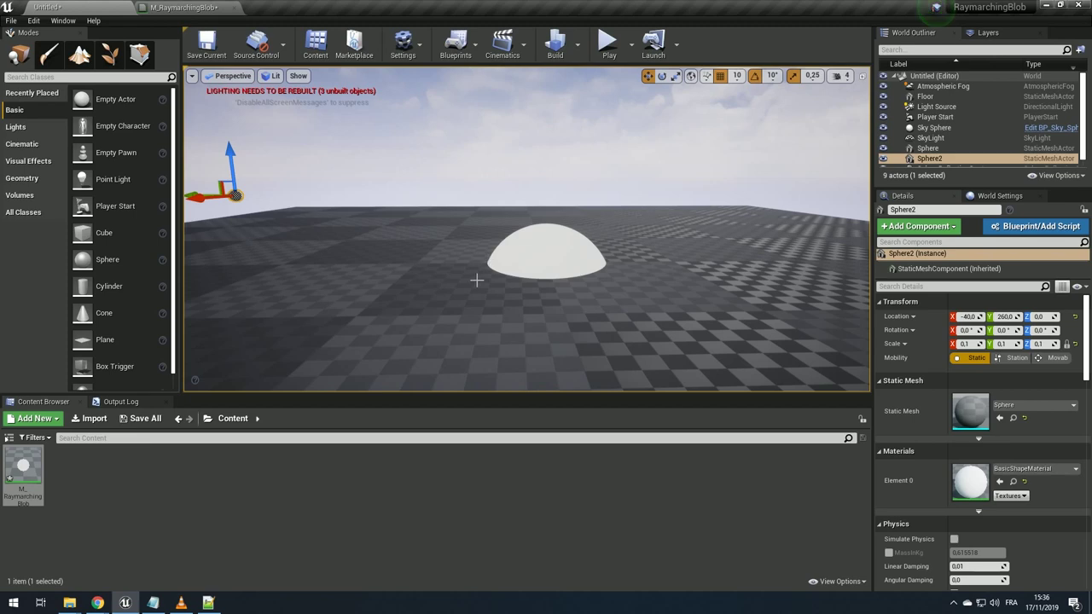
- Look around the blob from other angles, then switch to the M_RaymarchingBlob material graph
right_click_drag(730, 282, 723, 278)
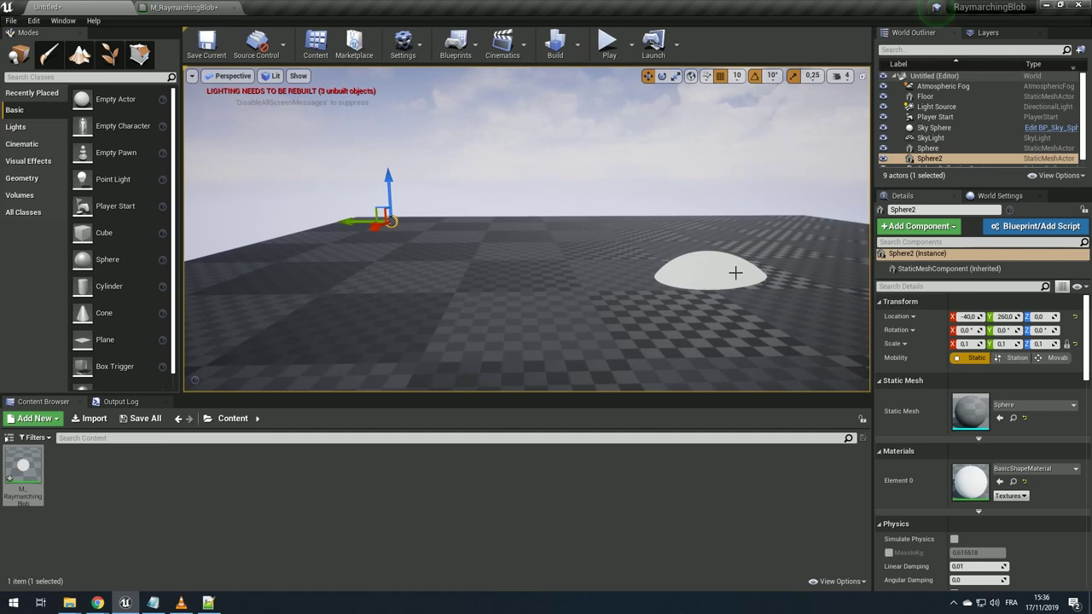
right_click_drag(535, 293, 535, 292)
right_click_drag(435, 272, 435, 272)
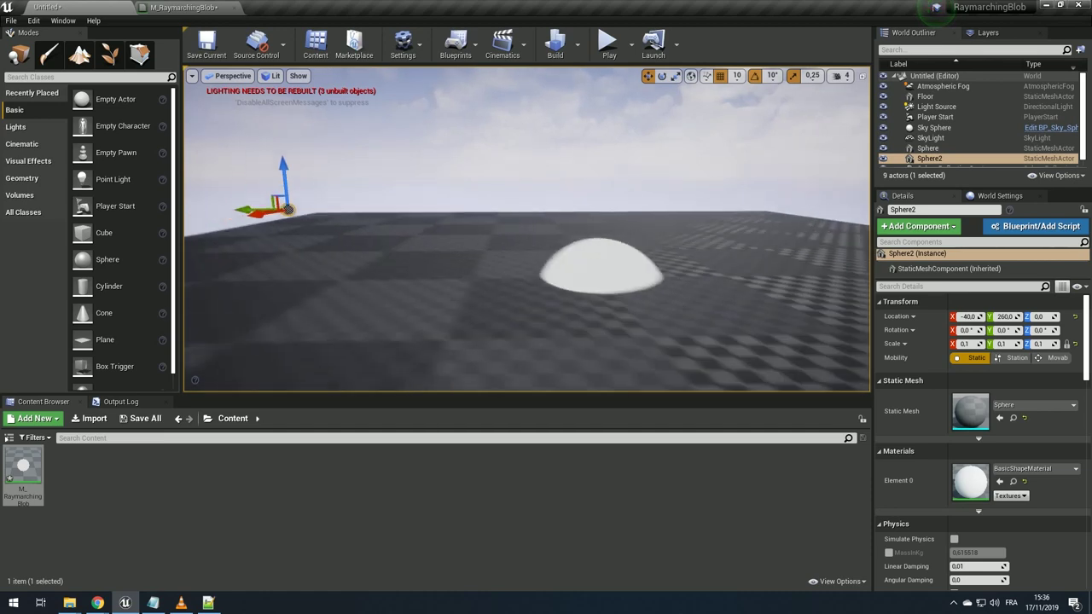
left_click(184, 7)
- Rearrange the Camera Position and Scene Depth nodes in the material graph
right_click_drag(662, 147, 772, 115)
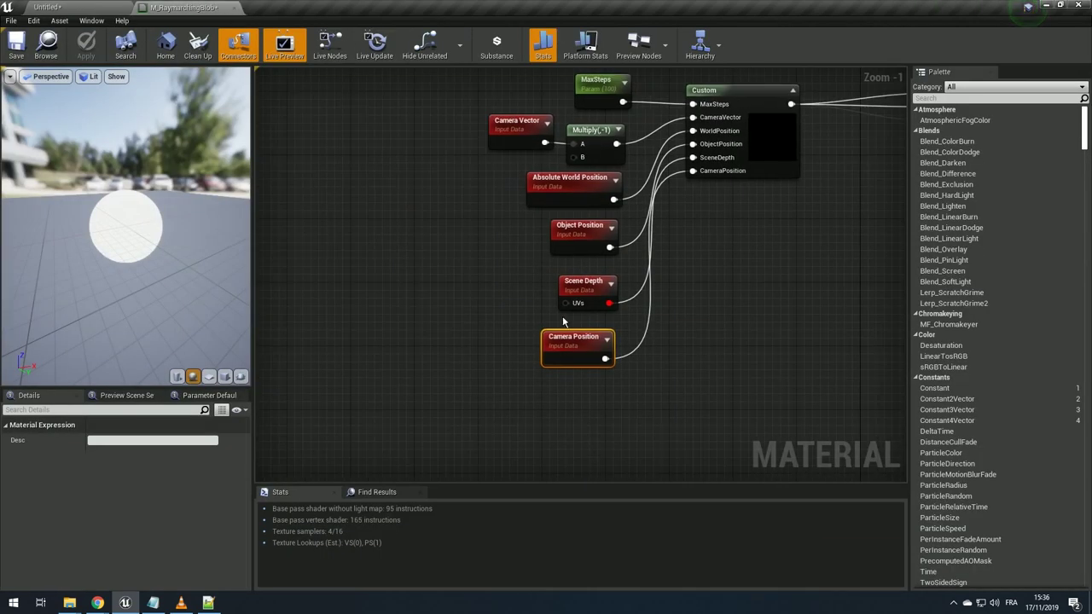
mouse_move(572, 336)
left_mouse_down()
mouse_move(463, 396)
mouse_move(495, 401)
left_mouse_up()
left_click(470, 274)
left_click_drag(584, 282, 480, 292)
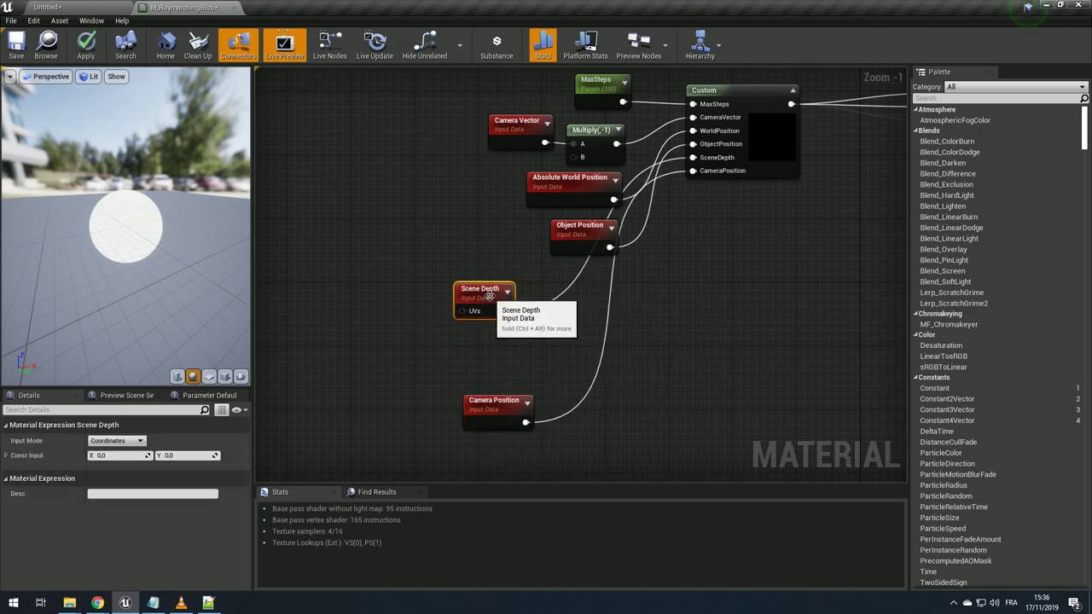
mouse_move(494, 401)
left_mouse_down()
mouse_move(660, 362)
mouse_move(607, 431)
left_mouse_up()
left_click_drag(476, 308, 410, 391)
- Add a Divide node with Scene Depth connected to its B input
left_click_drag(442, 399, 503, 343)
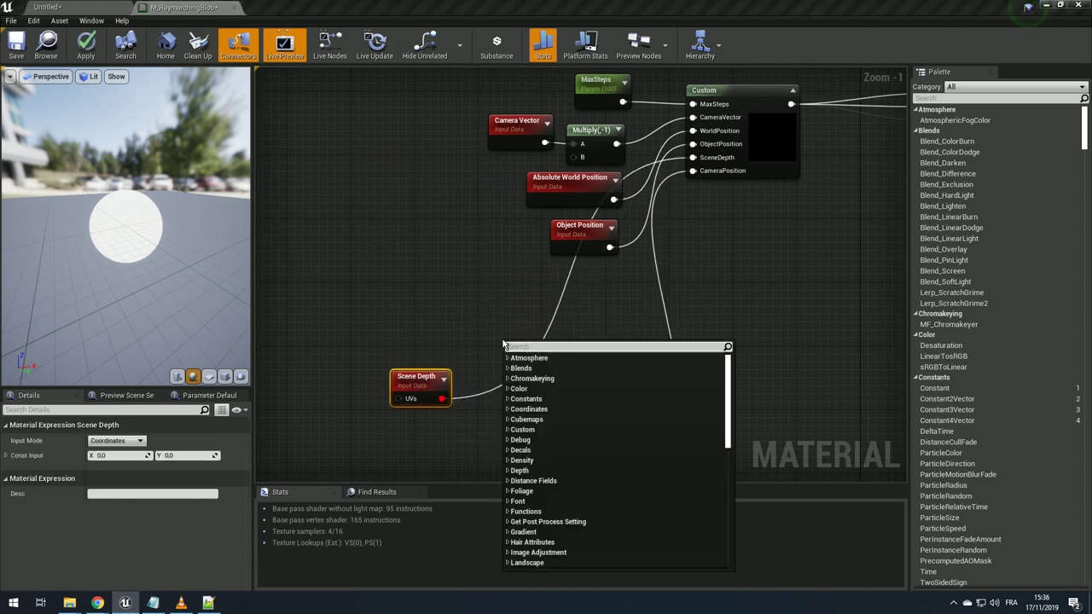
type("divide")
key("Return")
mouse_move(445, 402)
left_mouse_down()
mouse_move(510, 373)
mouse_move(579, 392)
mouse_move(571, 384)
left_mouse_up()
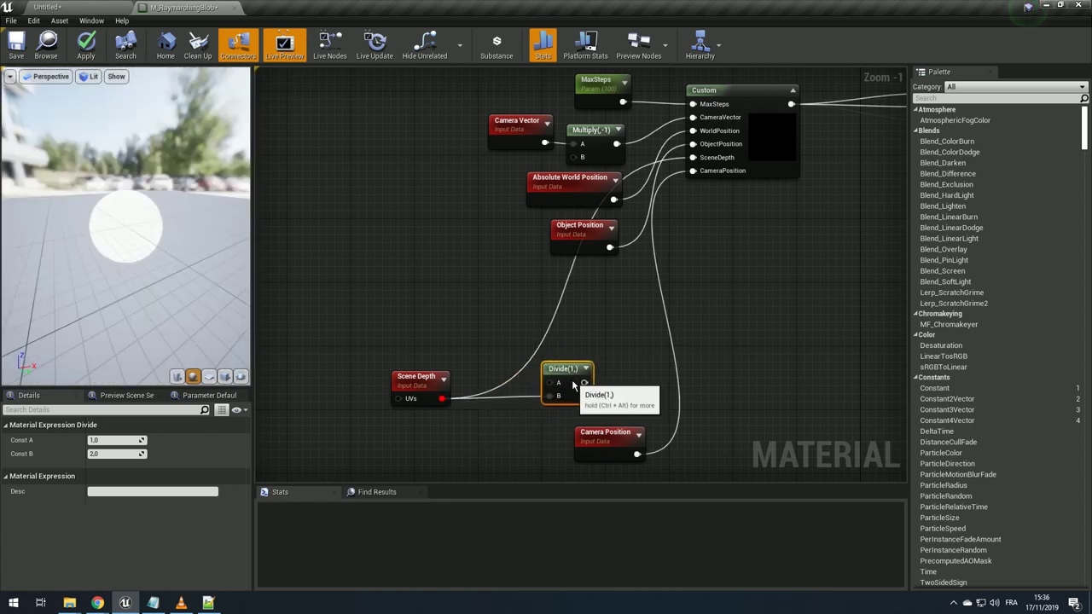
left_click_drag(388, 338, 457, 405)
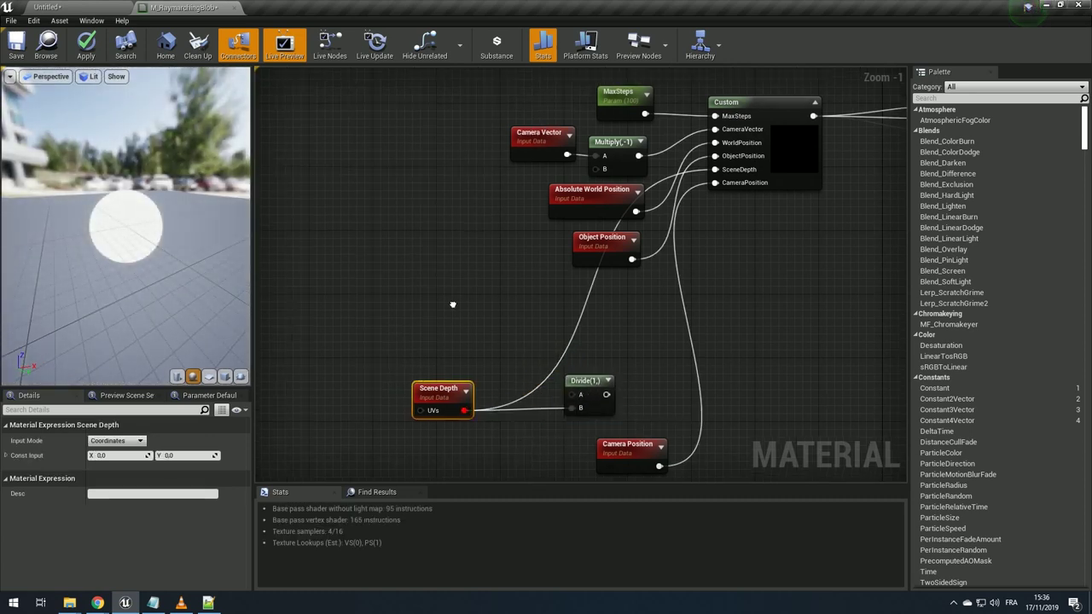
- Duplicate the Camera Vector and Multiply(-1) nodes and add a Dot node from the copy
right_click(420, 292)
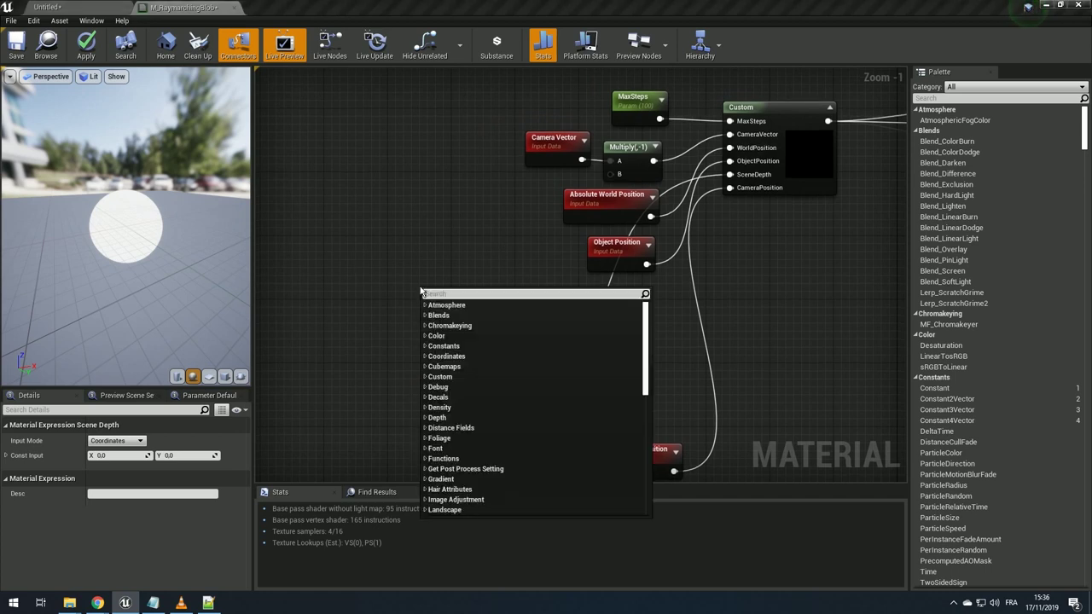
key("Escape")
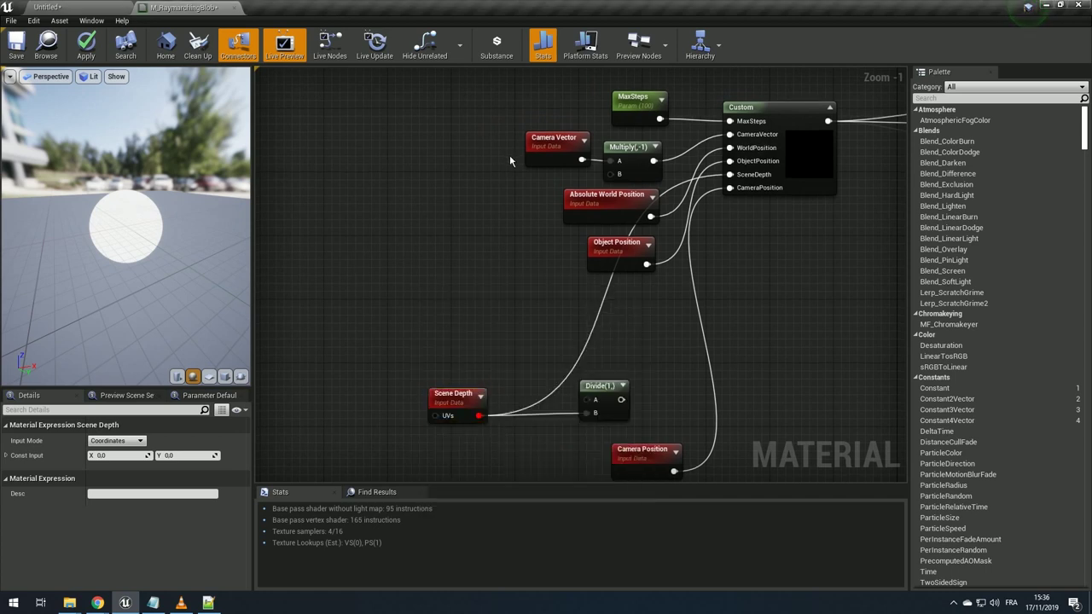
key("ctrl+c")
key("ctrl+v")
mouse_move(471, 243)
left_mouse_down()
mouse_move(599, 303)
mouse_move(601, 267)
mouse_move(476, 303)
left_mouse_up()
type("dot")
key("Return")
- Feed CameraDirectionVector into the Dot node's B input and preview Dot on Emissive Color
type("camera")
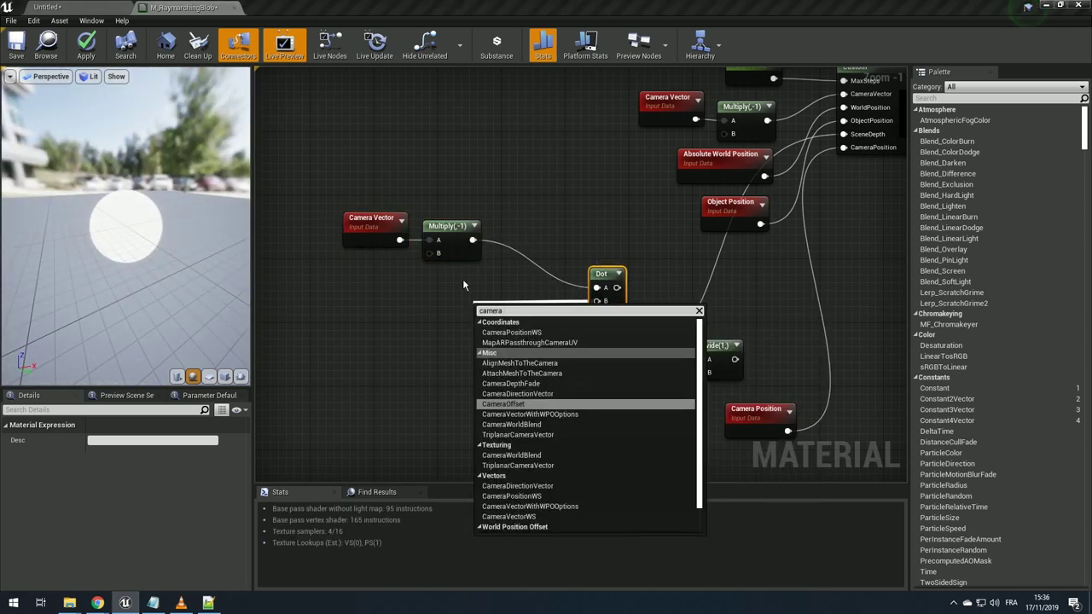
type("direc")
key("Return")
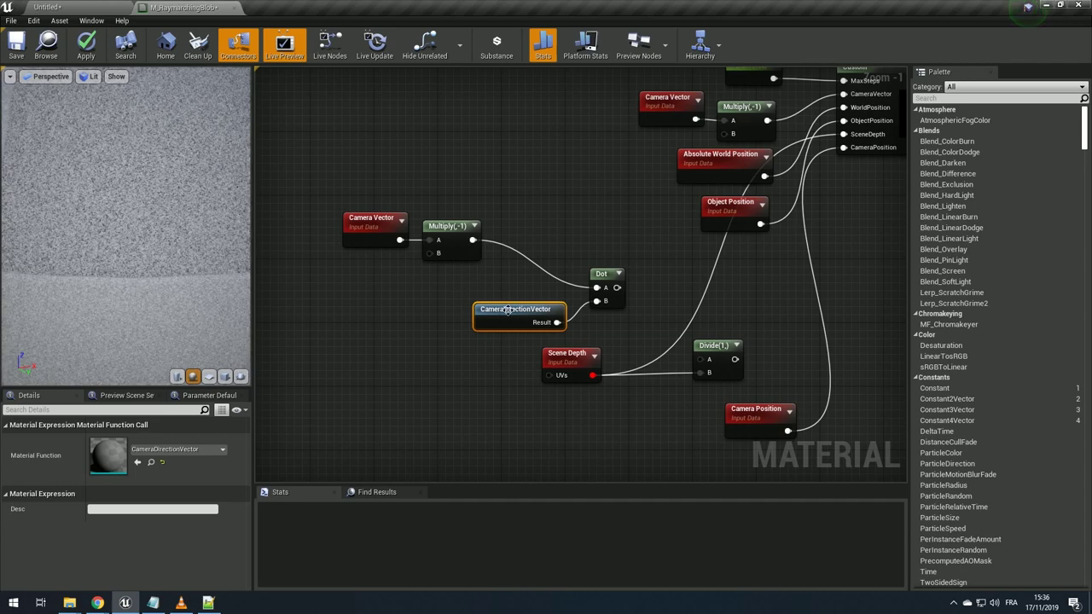
left_click_drag(617, 287, 669, 121)
scroll(649, 295, "down", 2)
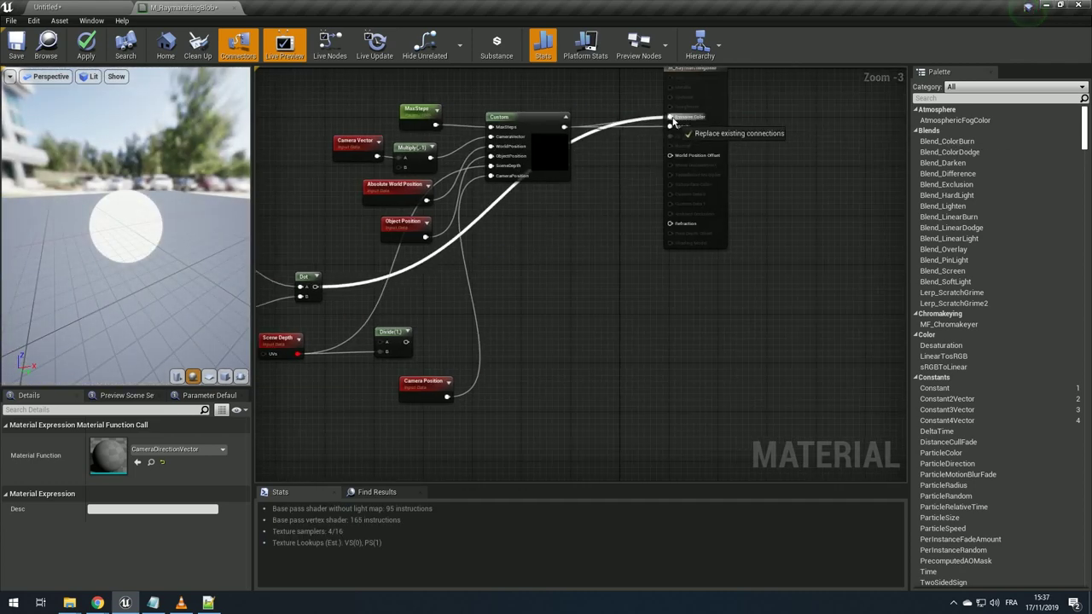
left_click_drag(673, 123, 678, 126)
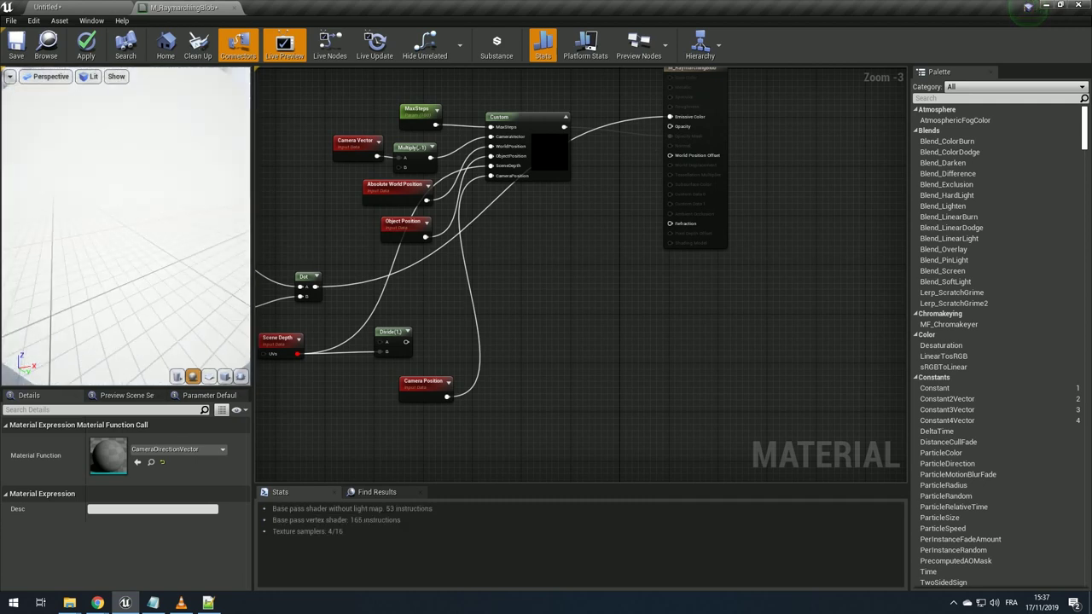
left_click_drag(132, 234, 197, 236)
right_click_drag(611, 212, 684, 228)
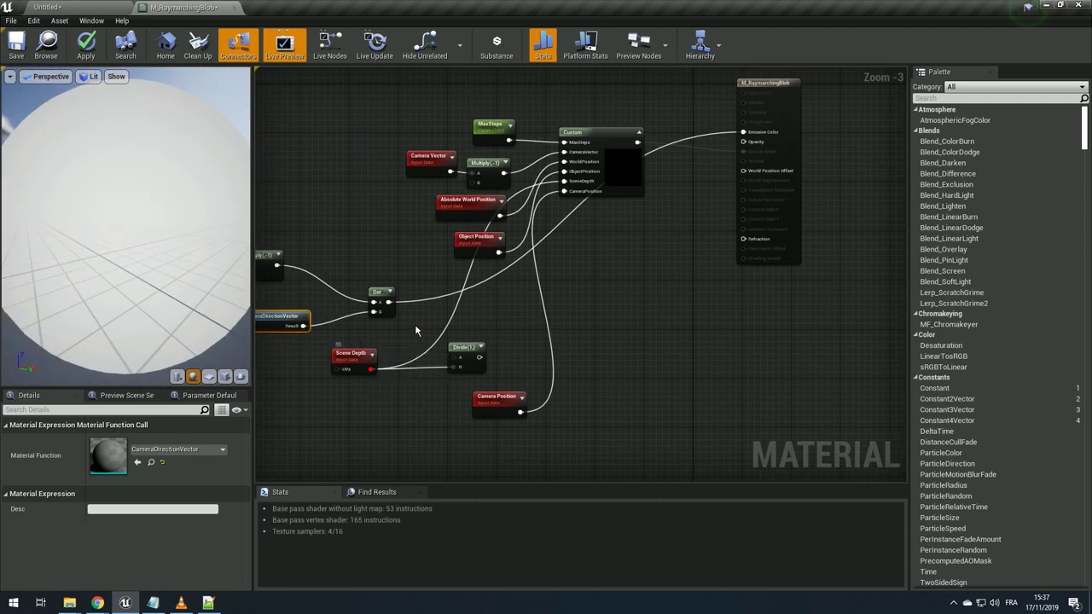
right_click_drag(361, 349, 440, 362)
left_click_drag(111, 282, 128, 290)
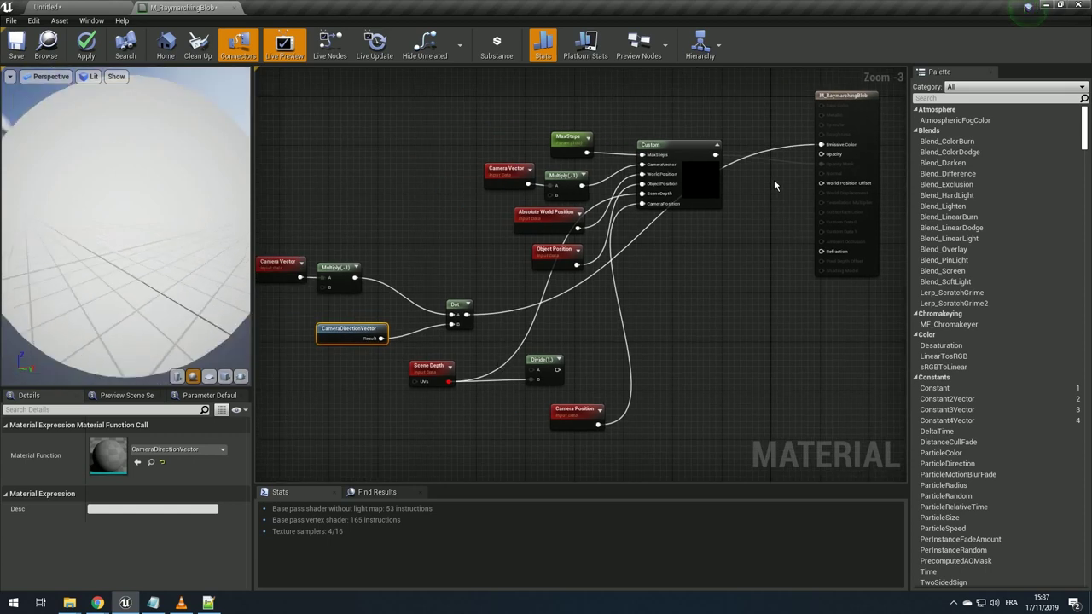
- Reconnect the Custom node's output to Emissive Color and tidy the new Dot node group
left_click_drag(719, 150, 821, 144)
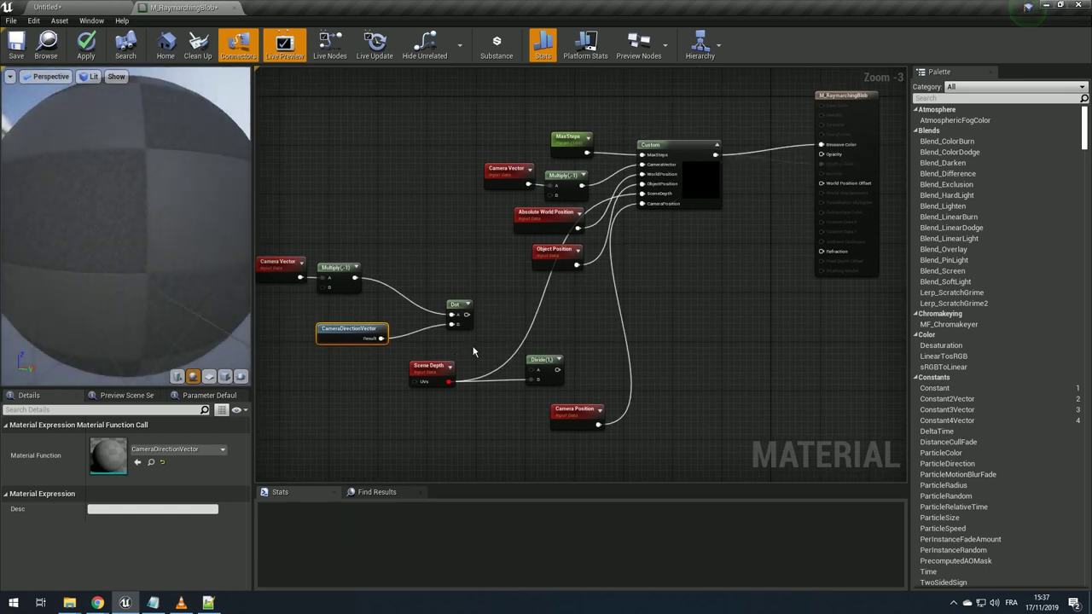
scroll(395, 312, "up", 2)
right_click_drag(395, 312, 527, 307)
right_click_drag(575, 354, 482, 362)
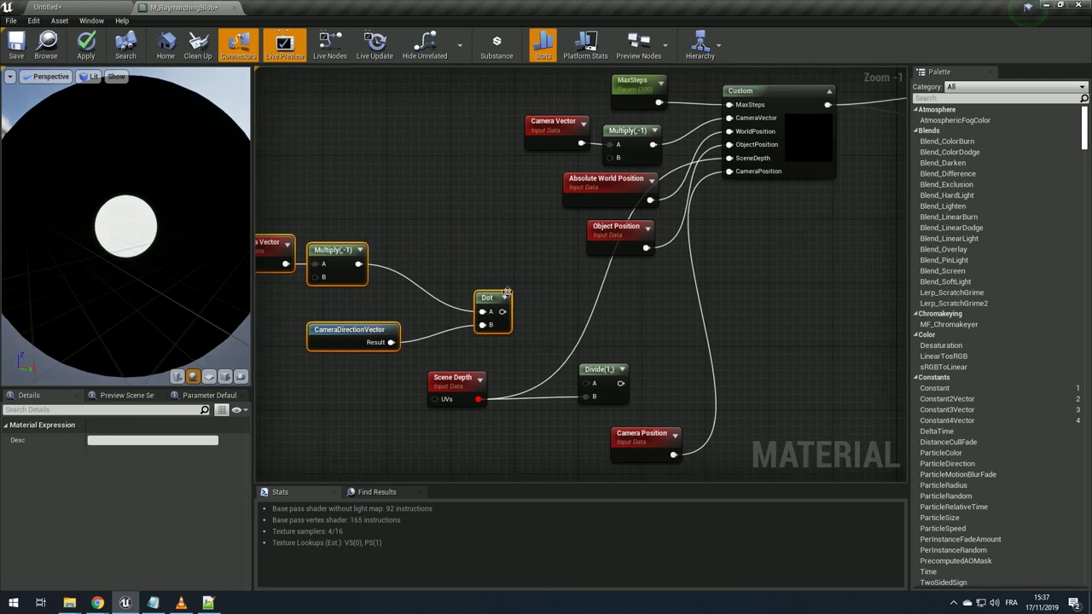
left_click_drag(490, 297, 633, 297)
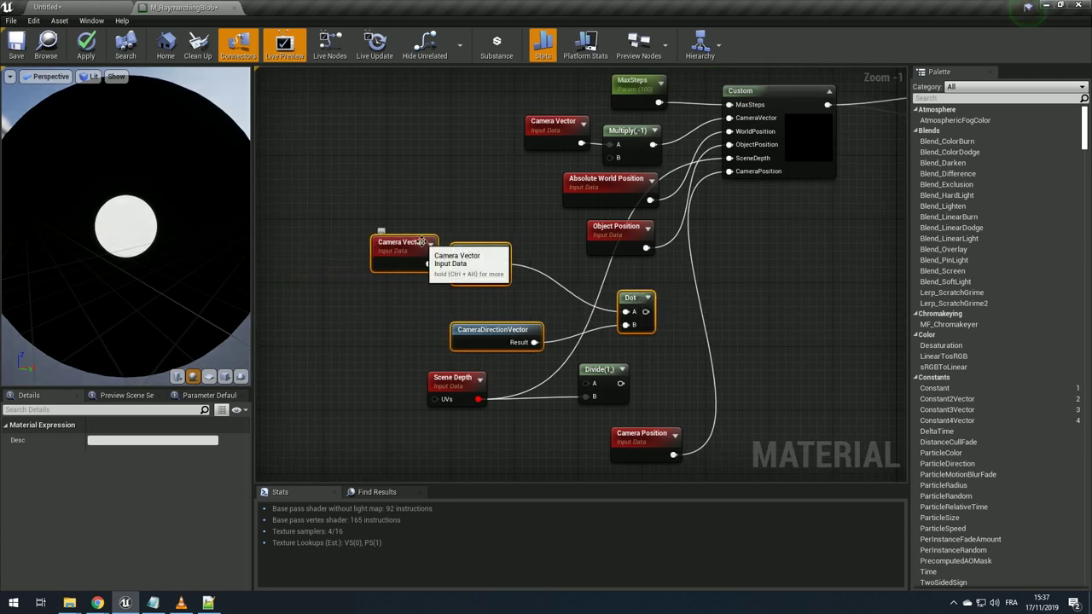
right_click_drag(589, 369, 507, 370)
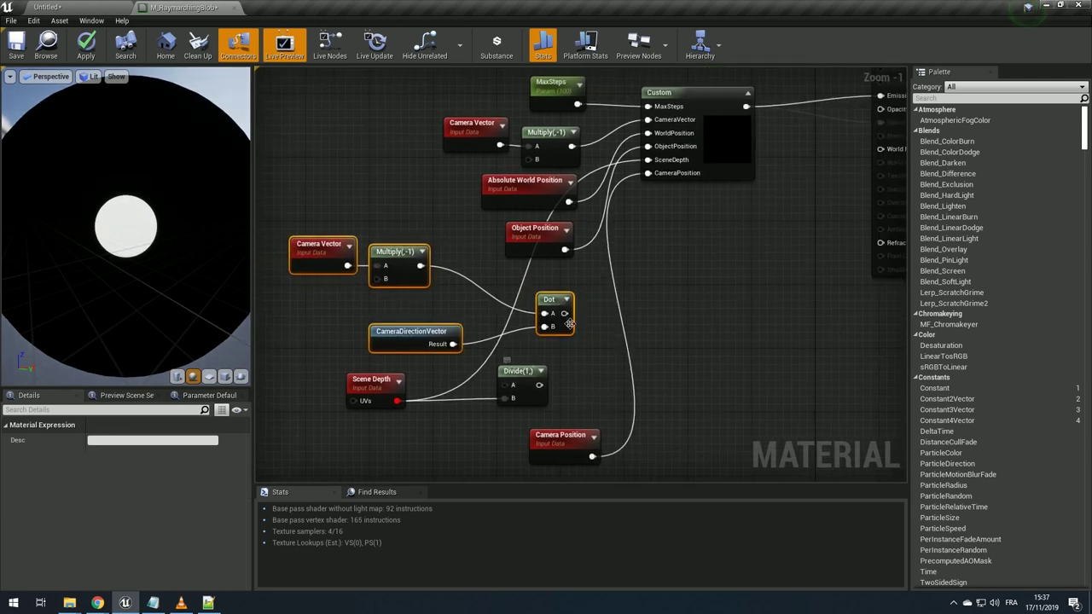
right_click(499, 392)
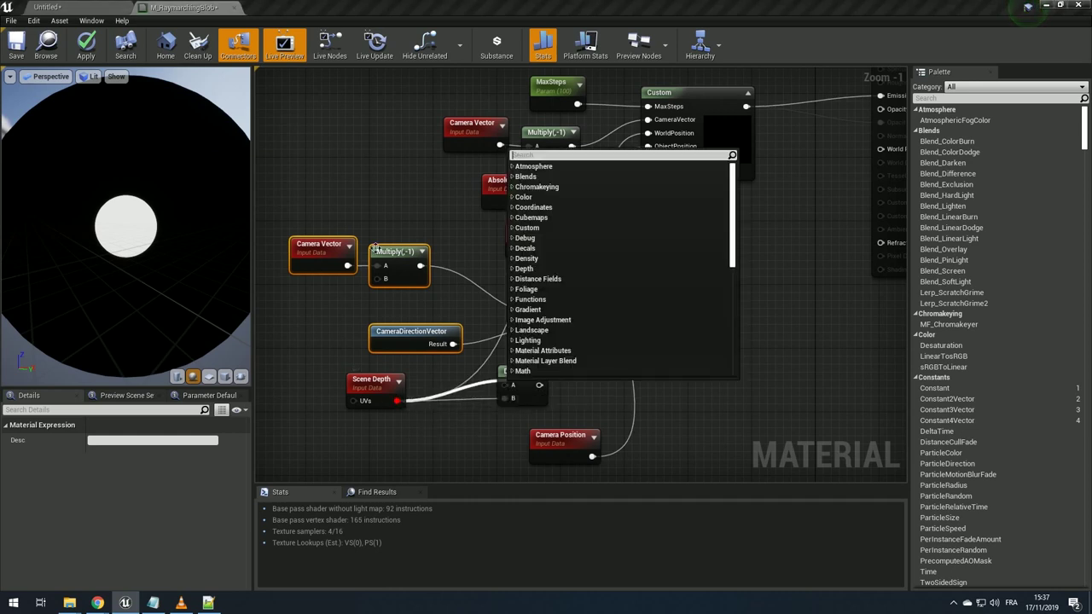
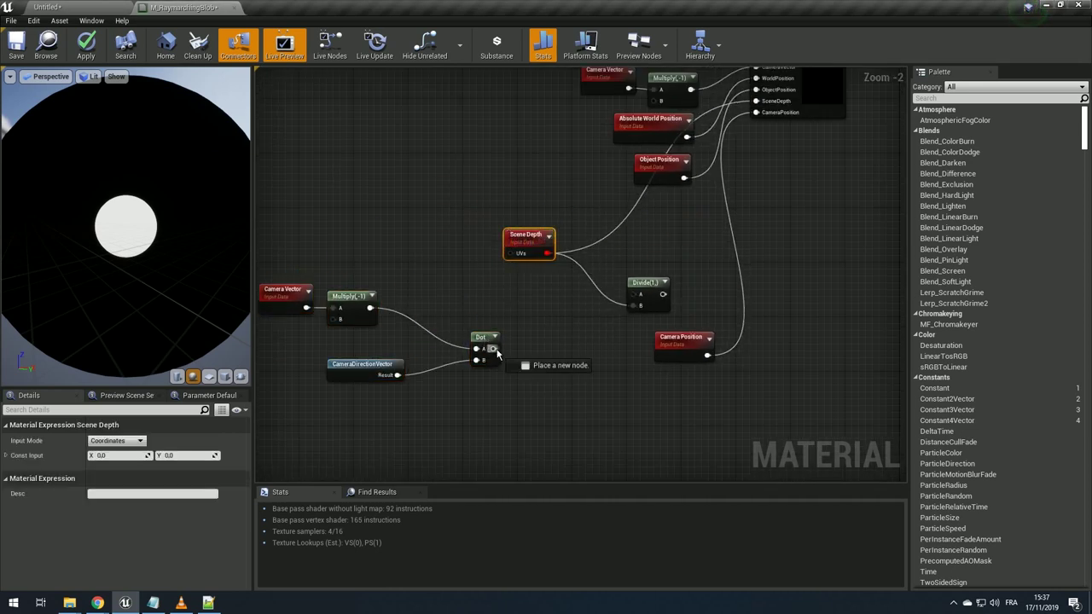
- Wire the Dot result into Divide's B input, tidy the nodes, and apply M_RaymarchingBlob
left_click_drag(631, 309, 634, 305)
right_click_drag(273, 427, 402, 405)
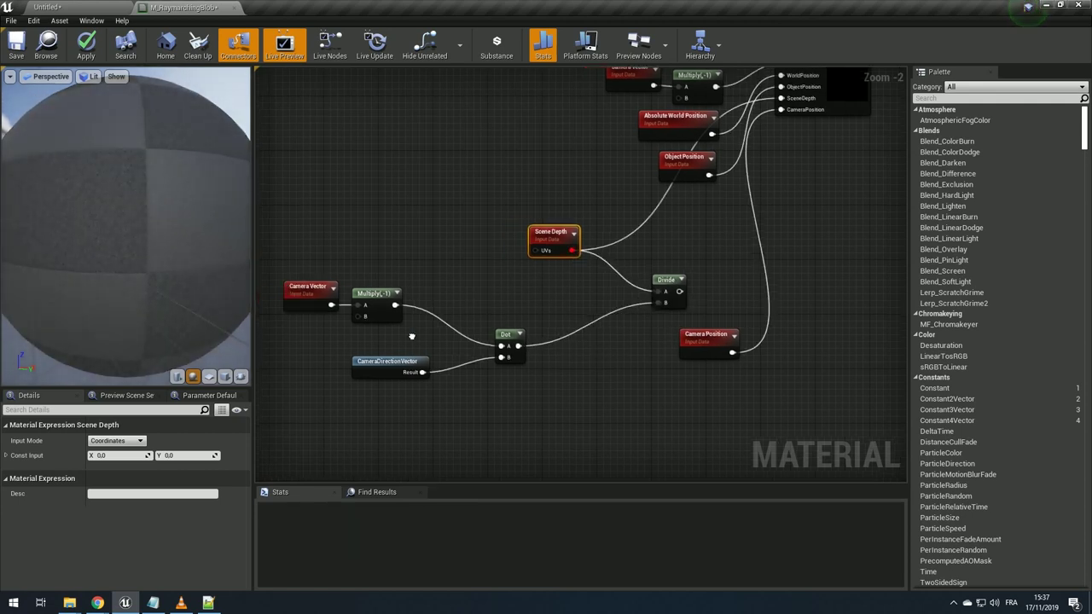
mouse_move(372, 410)
left_mouse_down()
mouse_move(638, 288)
mouse_move(674, 284)
left_mouse_up()
right_click_drag(674, 283, 477, 383)
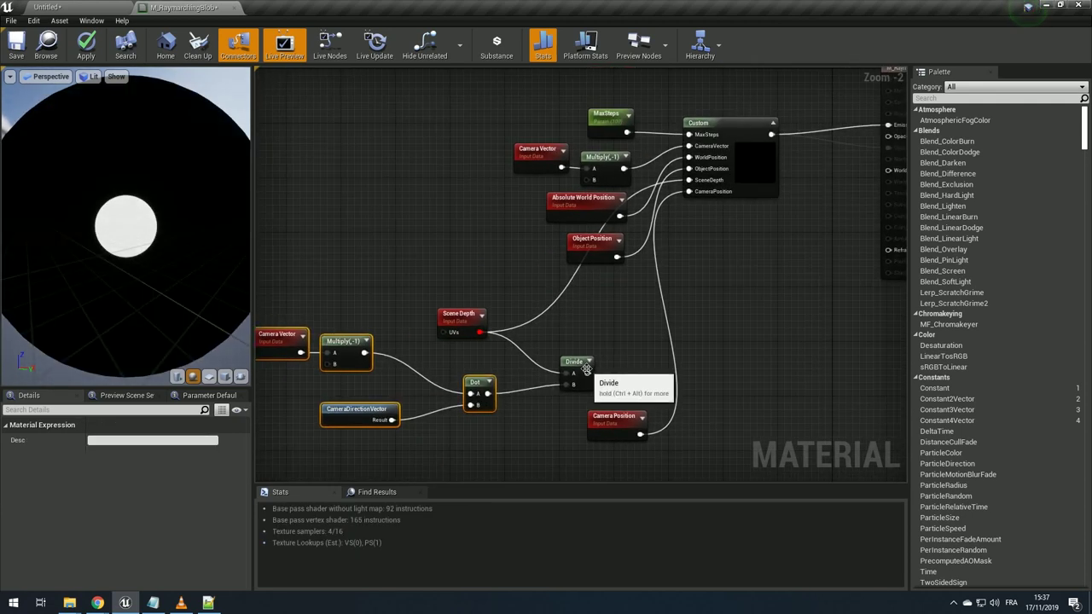
mouse_move(587, 373)
left_mouse_down()
mouse_move(676, 224)
mouse_move(689, 180)
left_mouse_up()
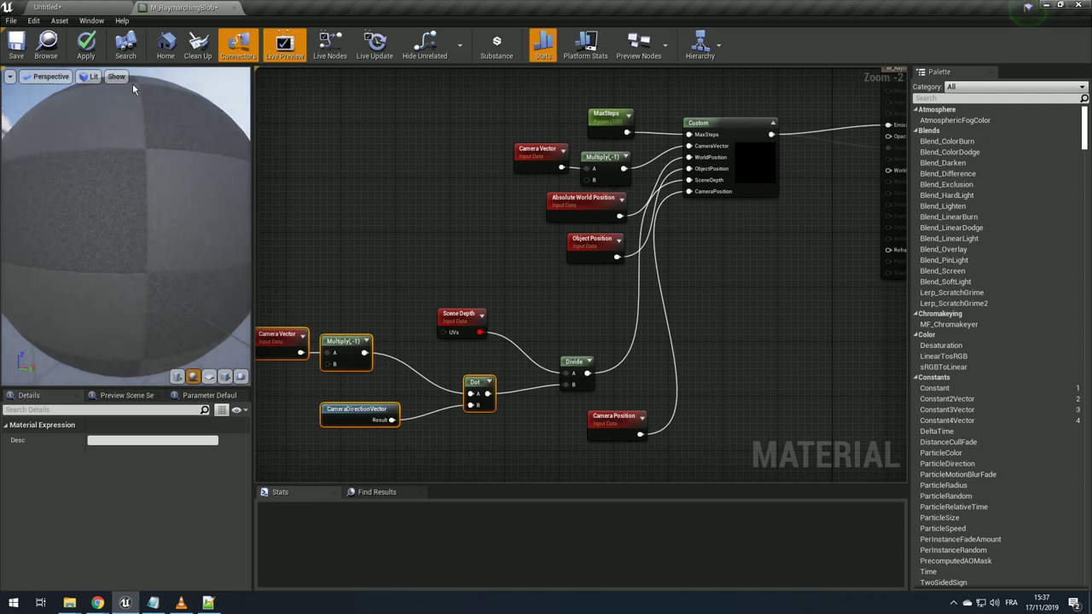
left_click(87, 53)
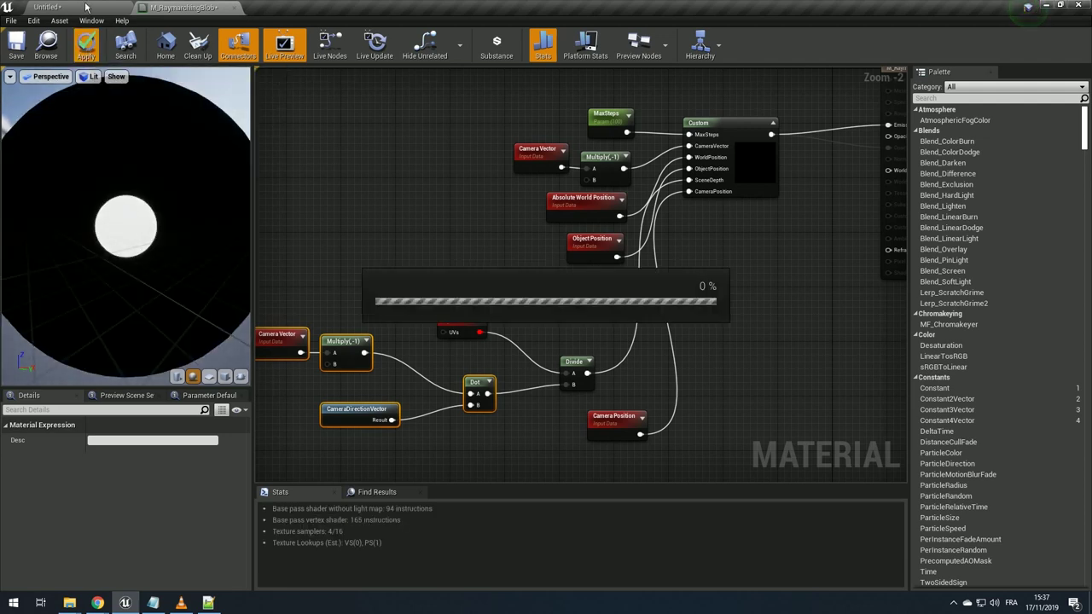
left_click(86, 6)
- Connect the Custom node's output to Opacity as well and apply the material
left_click(555, 220)
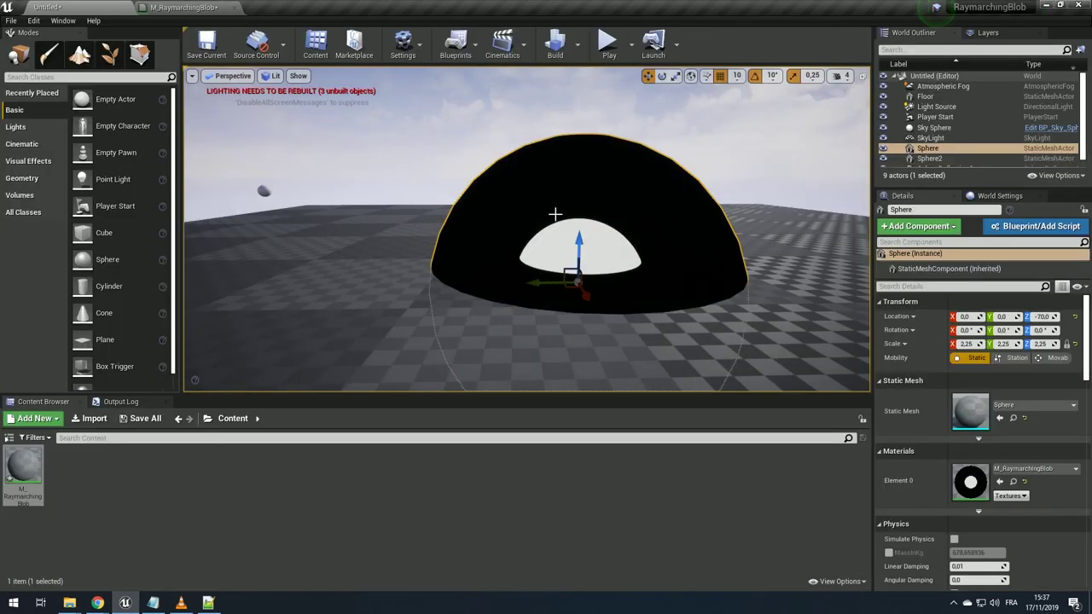
key("Escape")
left_click_drag(608, 220, 605, 218)
left_click(184, 6)
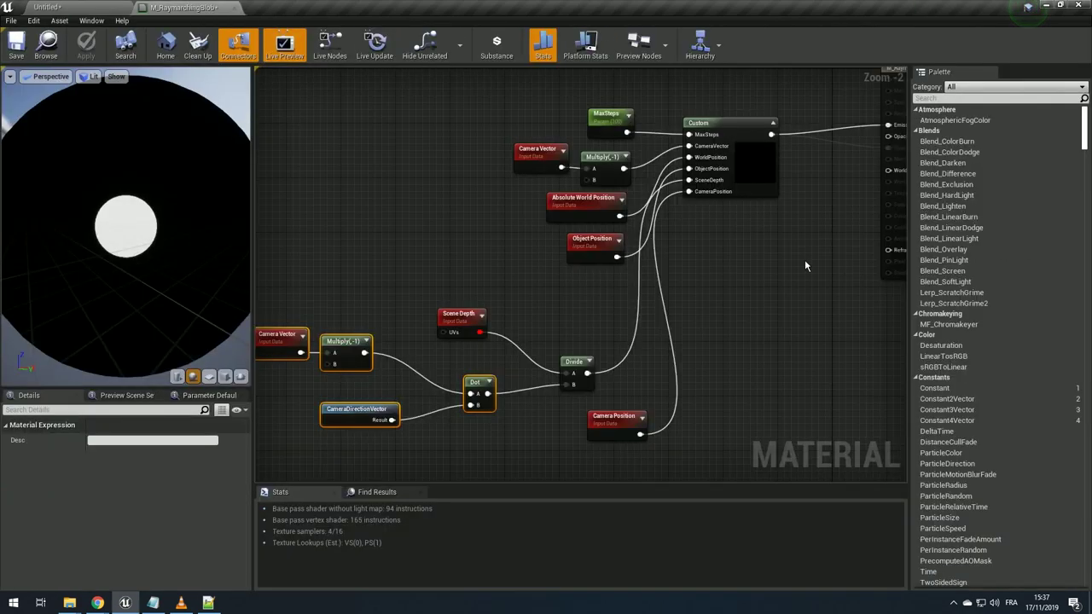
left_click_drag(599, 151, 607, 149)
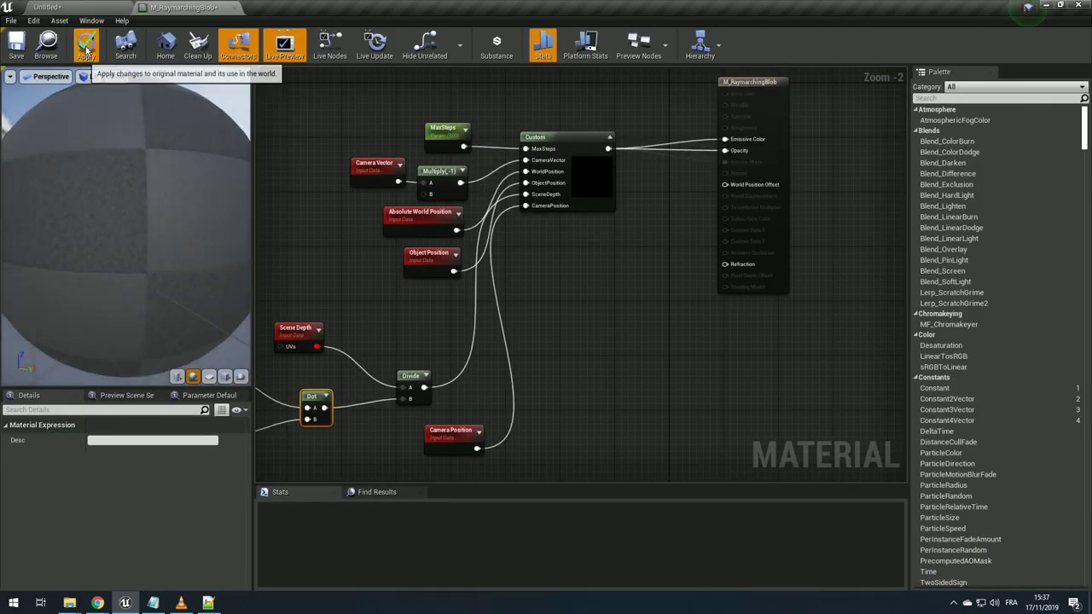
left_click(47, 7)
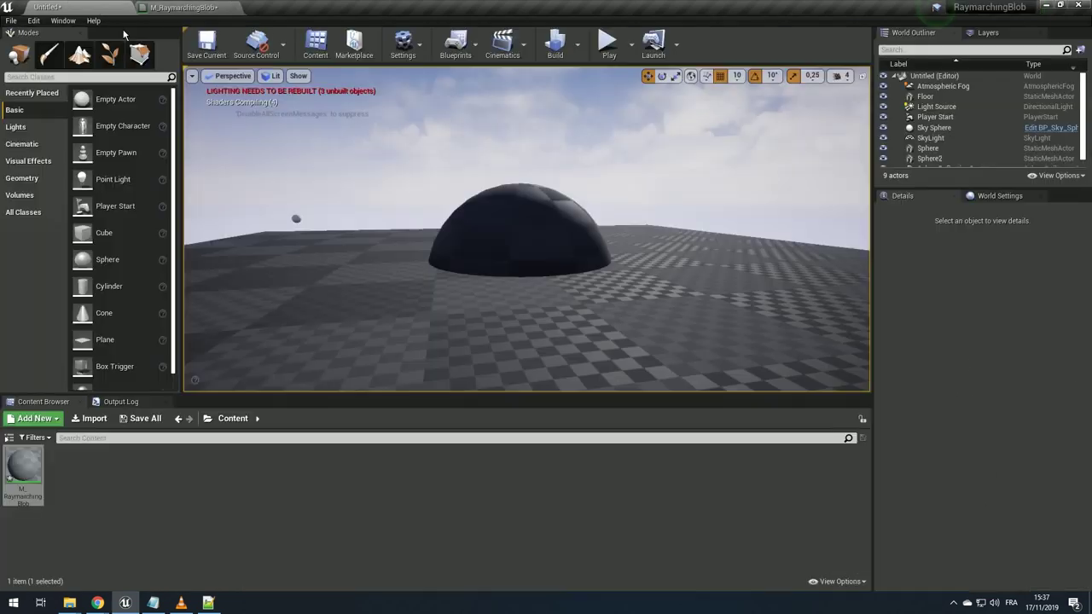
- Focus on the sphere and move it to Y -70, Z -50
left_click(511, 256)
mouse_move(511, 256)
left_mouse_down()
mouse_move(626, 253)
mouse_move(597, 214)
mouse_move(612, 248)
mouse_move(424, 217)
mouse_move(267, 165)
mouse_move(426, 232)
left_mouse_up()
left_click(427, 232)
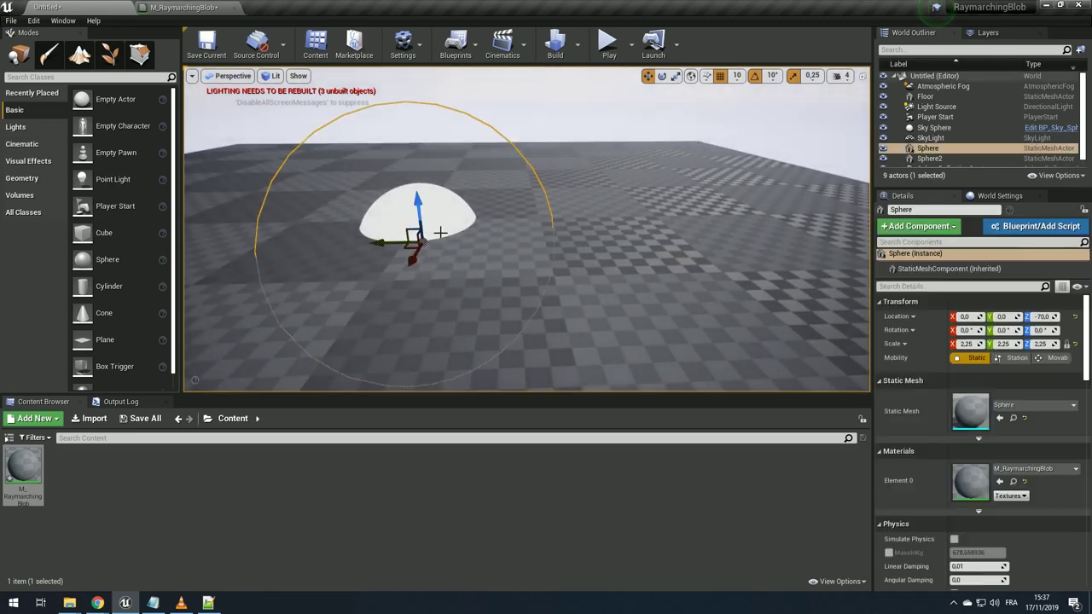
key("f")
left_click_drag(531, 247, 598, 235)
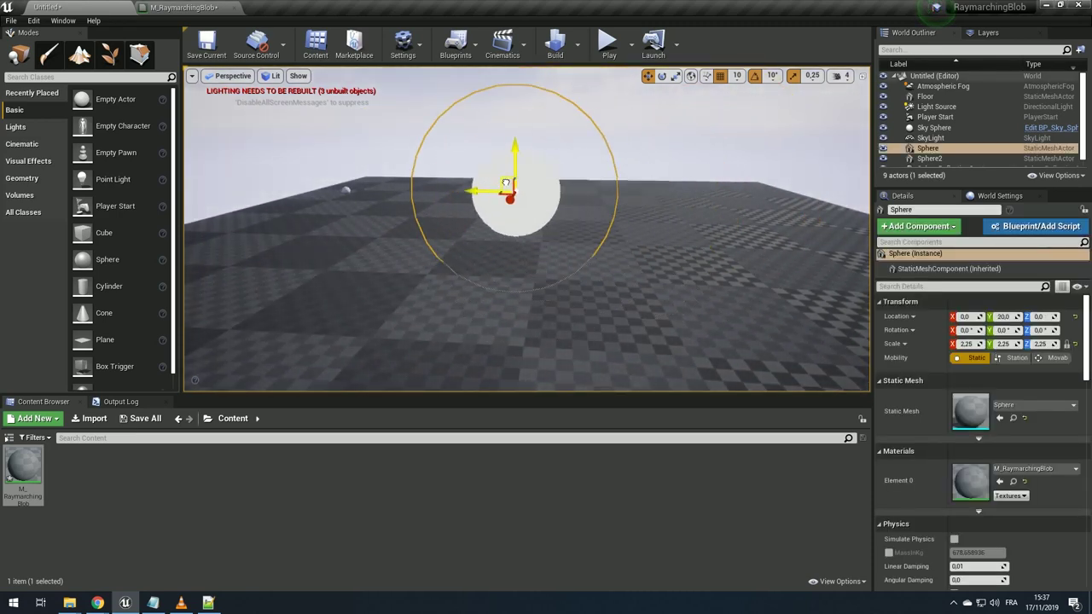
- Place two test cubes beside the sphere, deleting each one again
left_click_drag(106, 246, 502, 296)
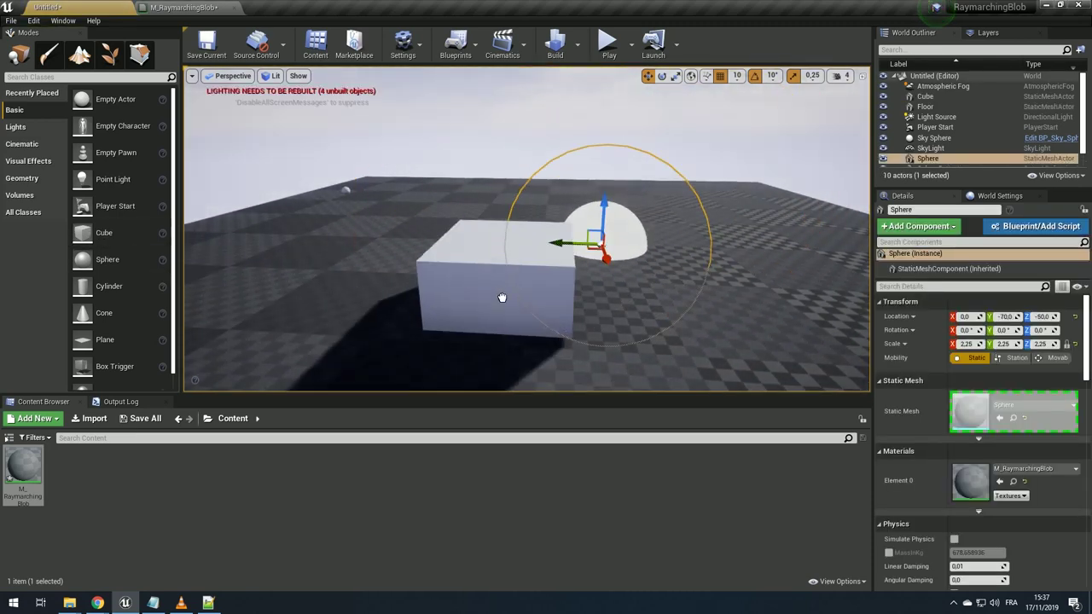
mouse_move(506, 293)
right_mouse_down()
mouse_move(507, 256)
mouse_move(709, 207)
mouse_move(353, 208)
right_mouse_up()
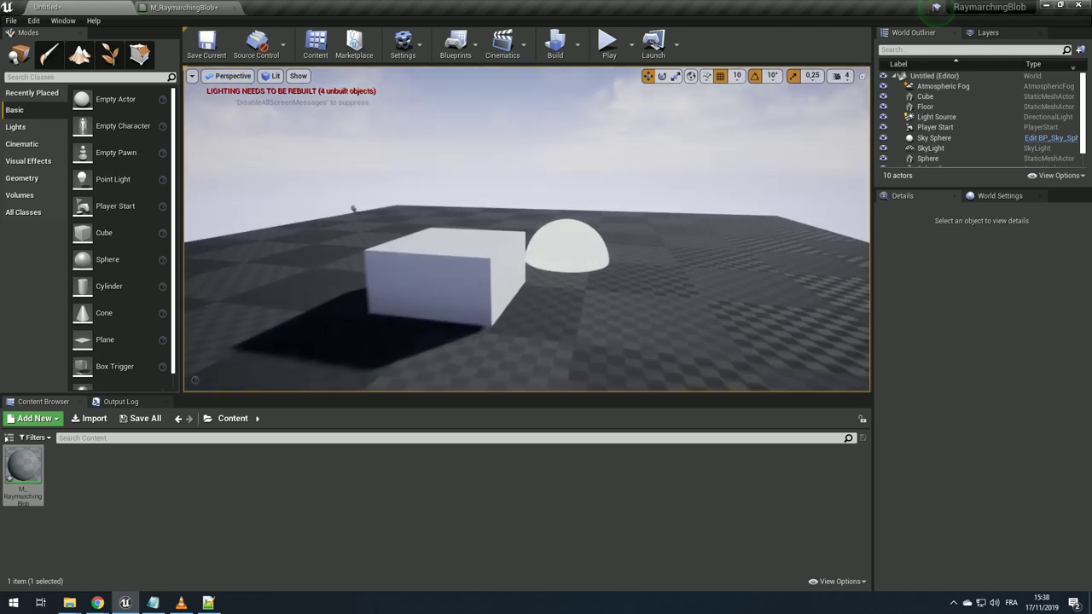
key("Delete")
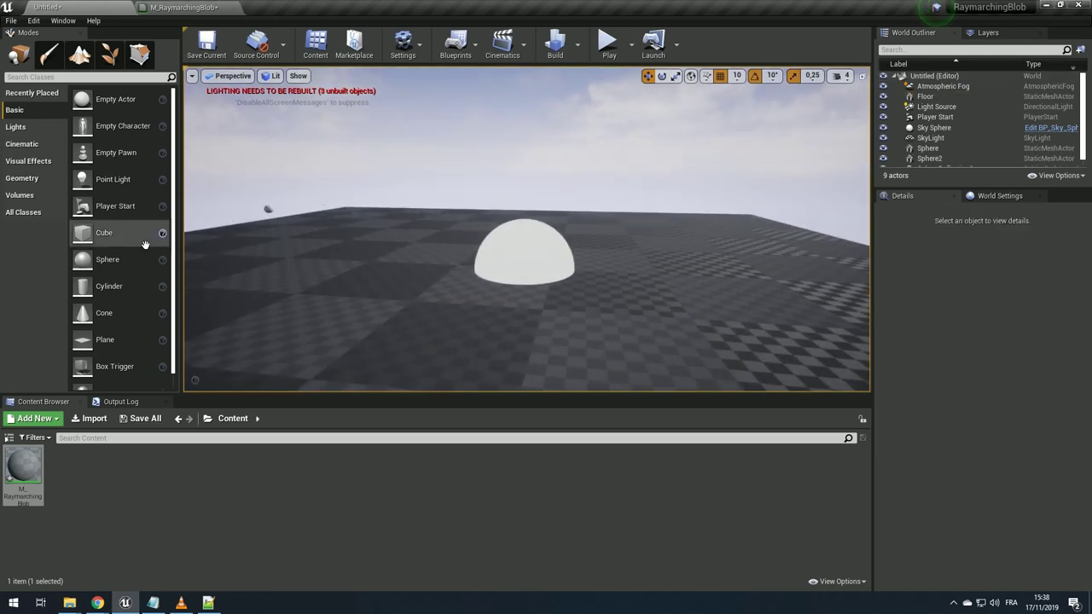
left_click_drag(126, 233, 347, 265)
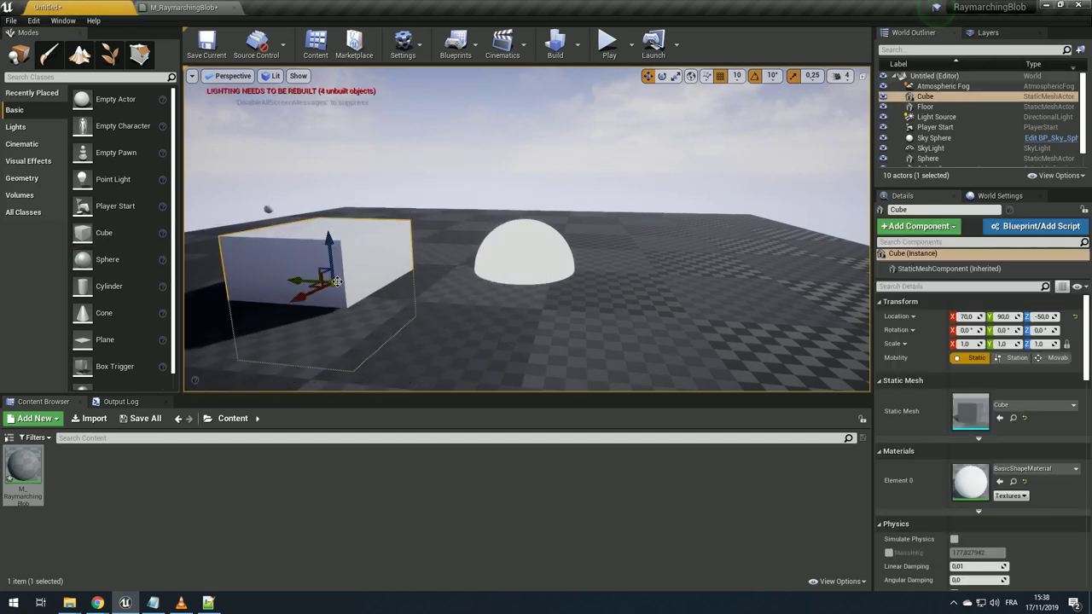
key("Delete")
right_click_drag(353, 276, 354, 275)
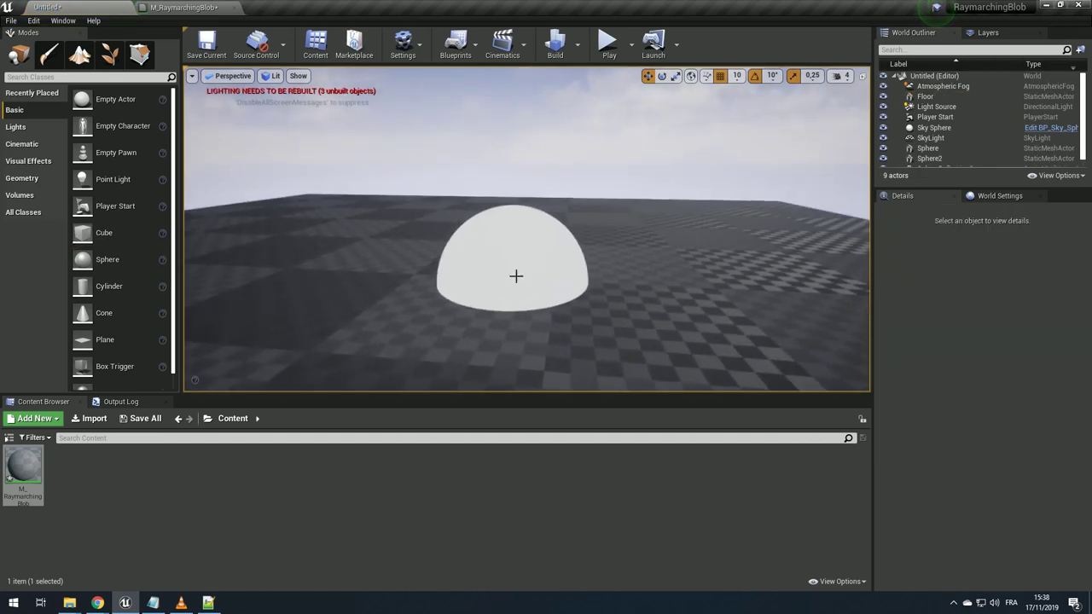
- View the sphere from below the floor, then clear the selection
left_click(517, 276)
scroll(517, 275, "up", 2)
mouse_move(517, 275)
right_mouse_down()
mouse_move(517, 213)
mouse_move(517, 255)
mouse_move(541, 256)
mouse_move(541, 295)
right_mouse_up()
key("Escape")
- Tick Disable Depth Test in the advanced Translucency settings of M_RaymarchingBlob and apply
left_click(183, 7)
scroll(158, 469, "down", 3)
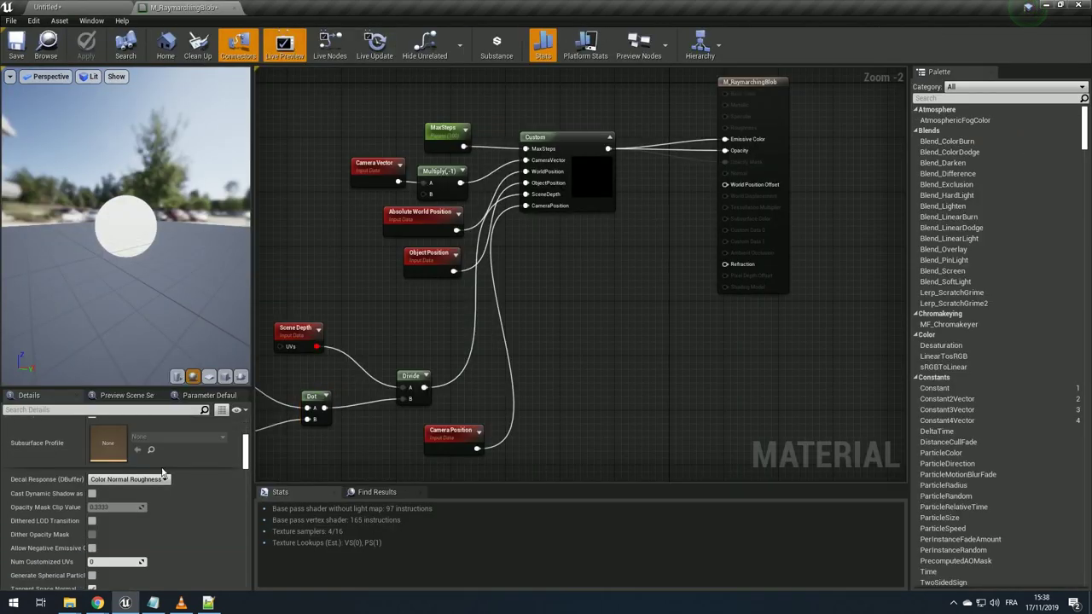
scroll(153, 464, "down", 3)
scroll(154, 464, "down", 3)
scroll(150, 466, "down", 3)
scroll(145, 467, "up", 2)
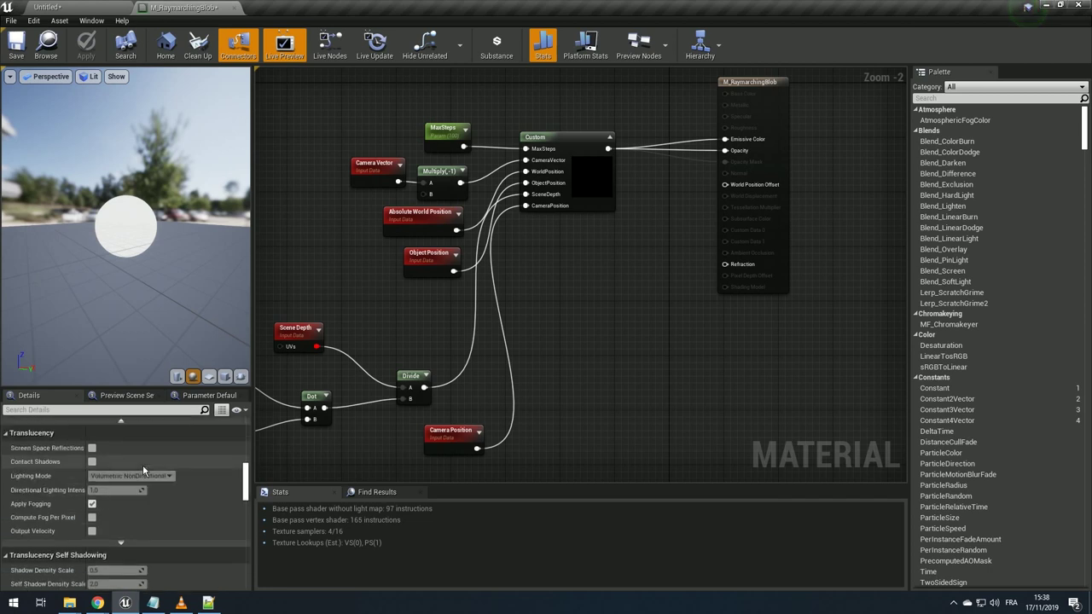
left_click(126, 542)
scroll(118, 482, "down", 2)
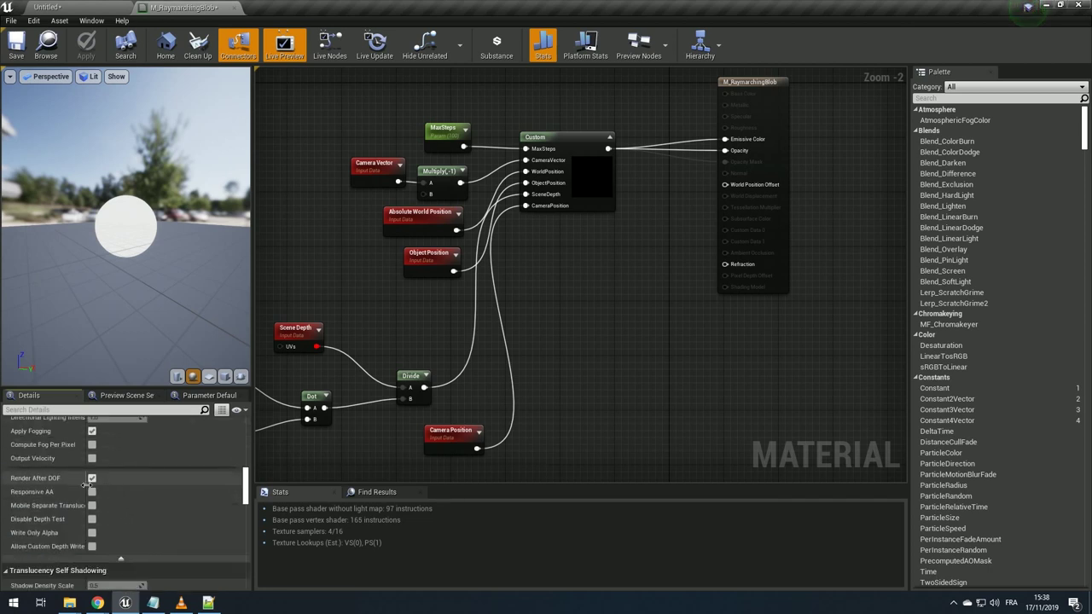
left_click_drag(87, 483, 91, 486)
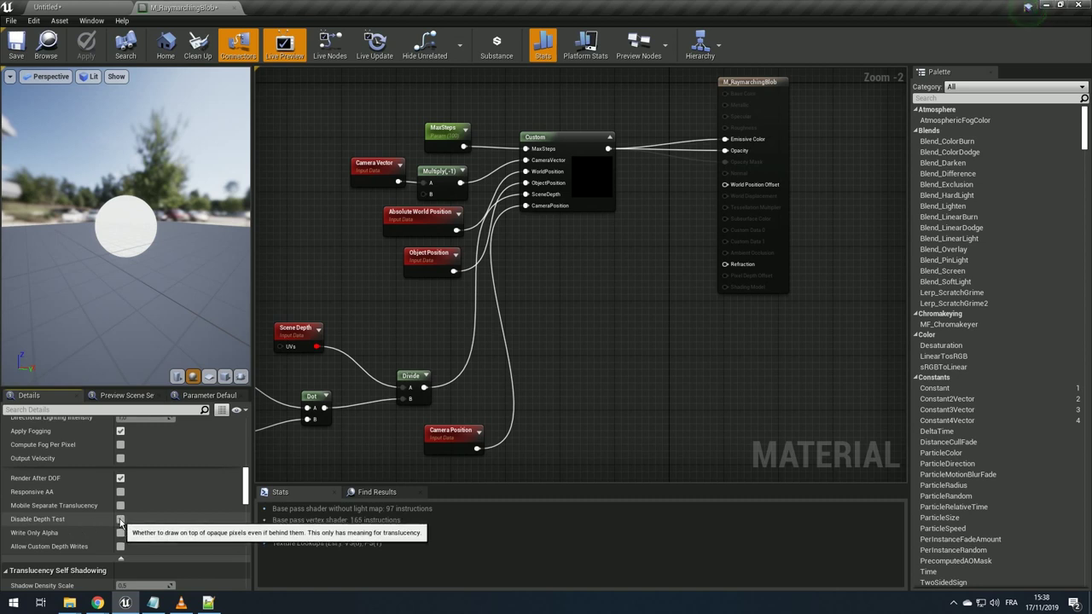
left_click(120, 519)
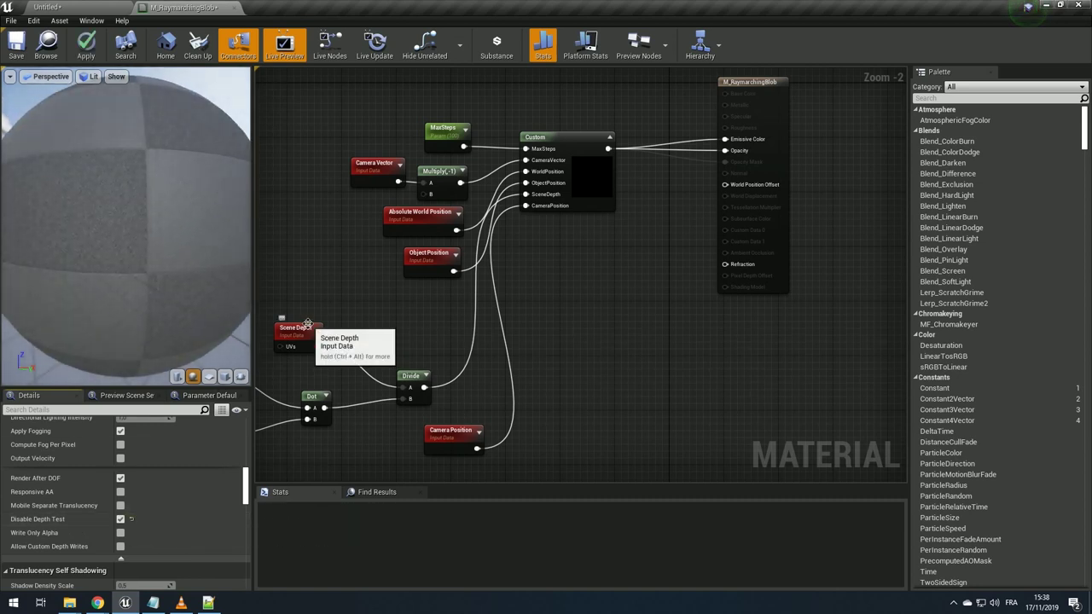
left_click(87, 49)
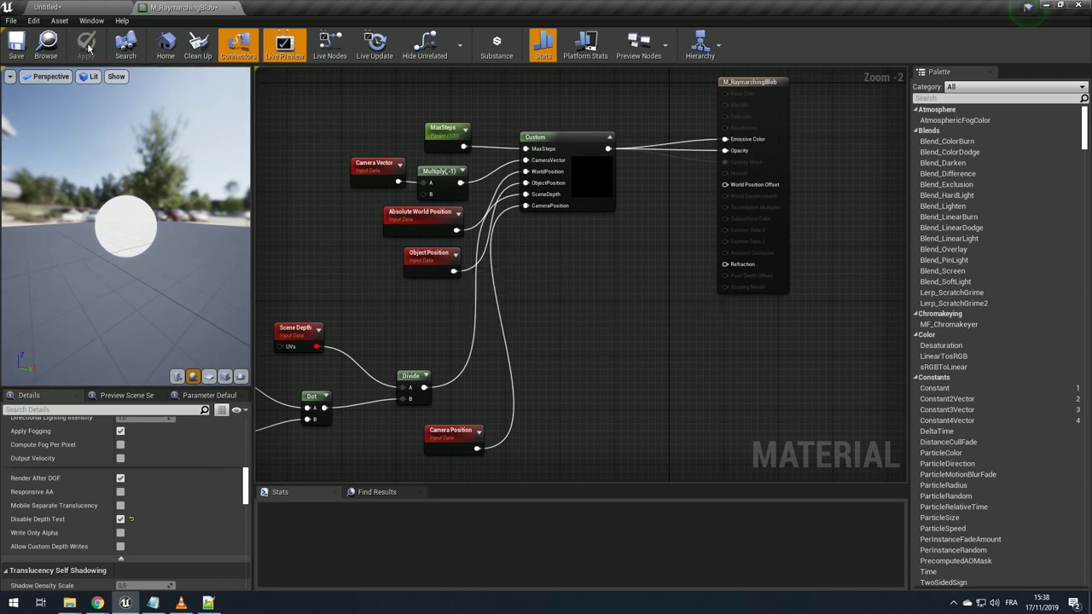
left_click(83, 5)
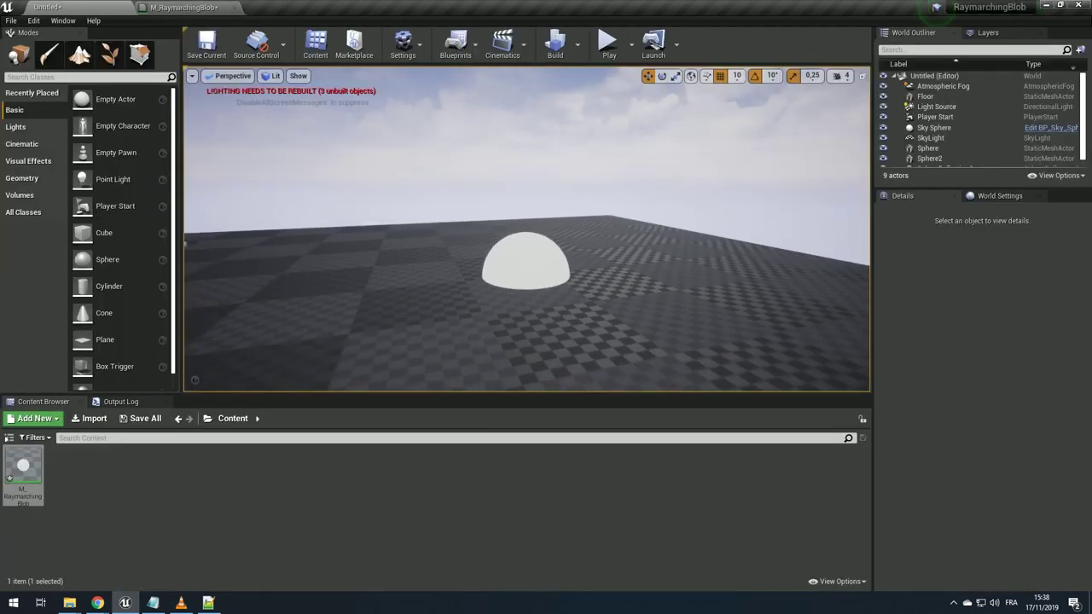
- Select the blob sphere in the level and zoom in to check it
left_click(181, 6)
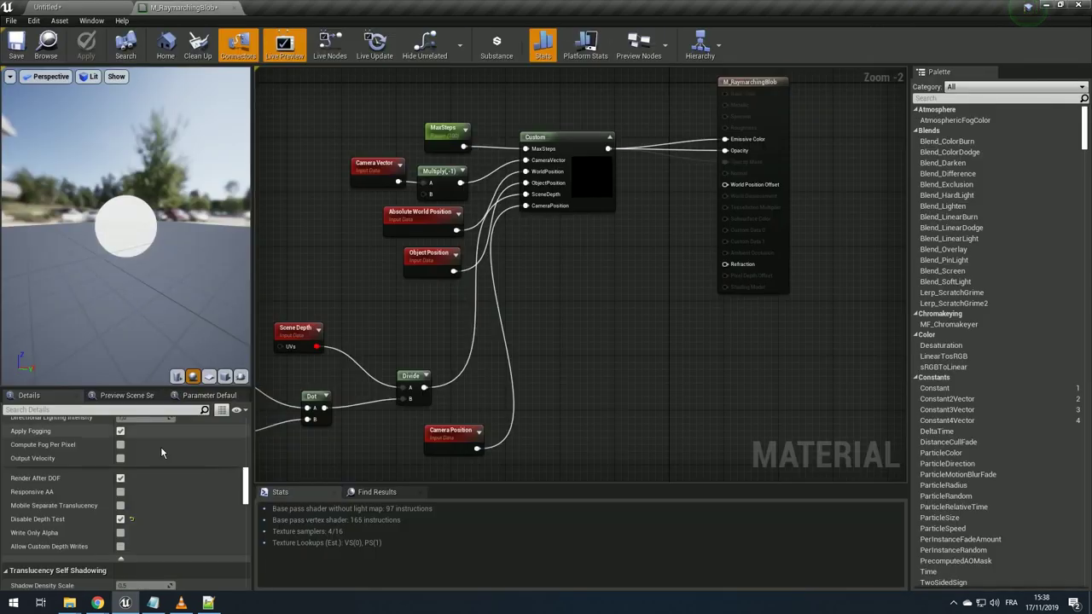
left_click(52, 7)
left_click(558, 303)
scroll(631, 326, "down", 3)
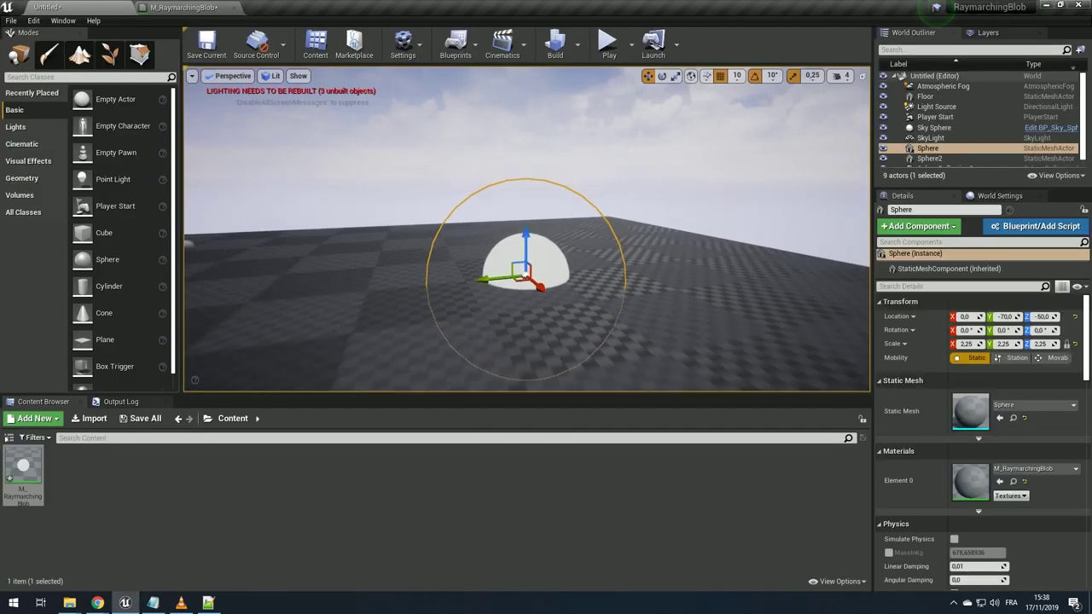
scroll(631, 326, "down", 3)
scroll(549, 278, "up", 2)
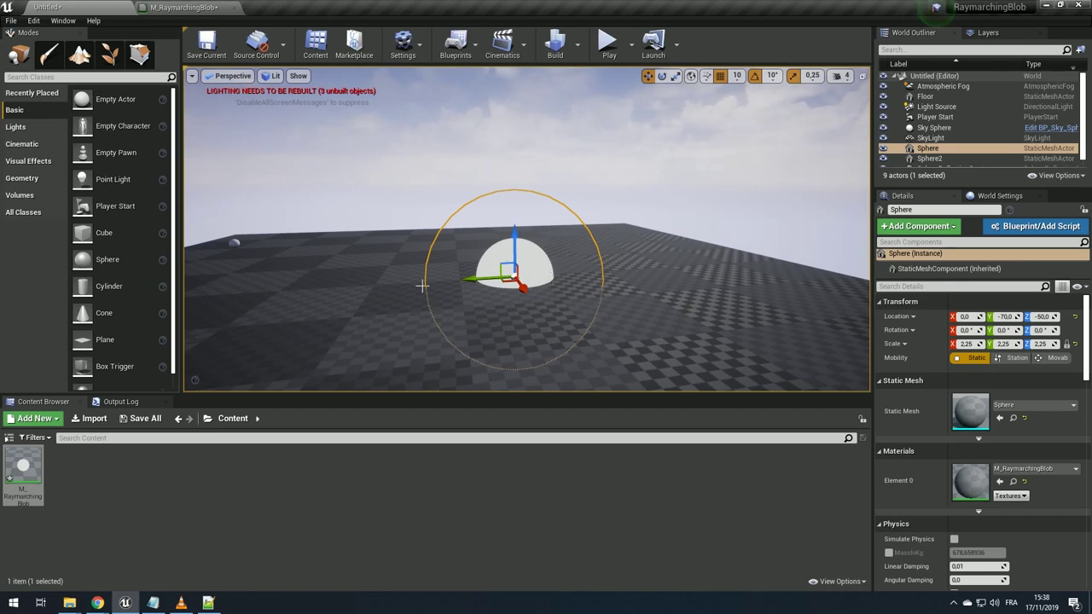
left_click(181, 7)
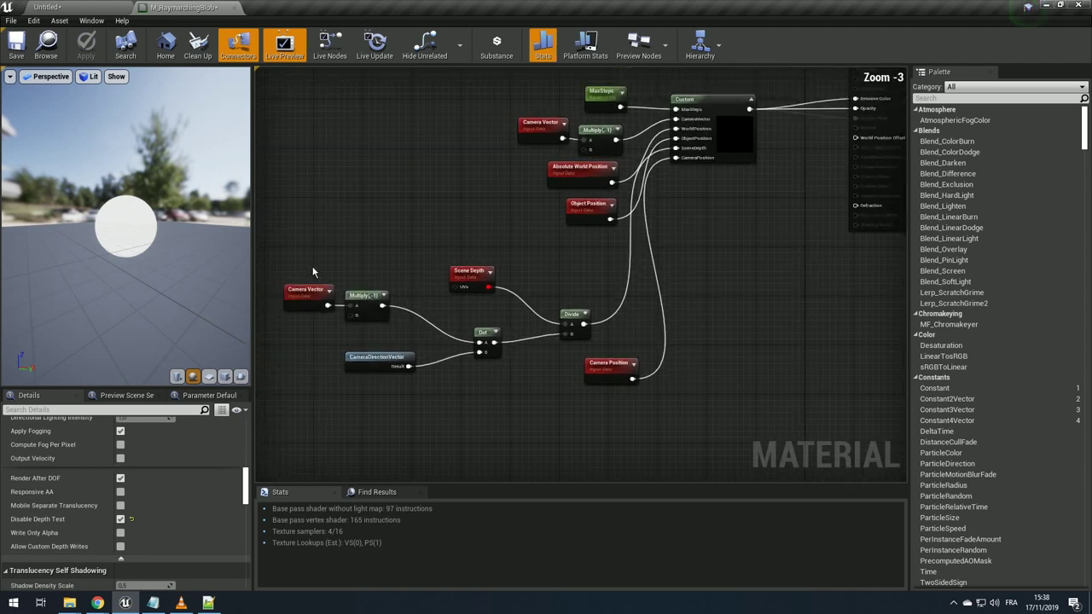
left_click_drag(582, 392, 582, 392)
left_click(47, 6)
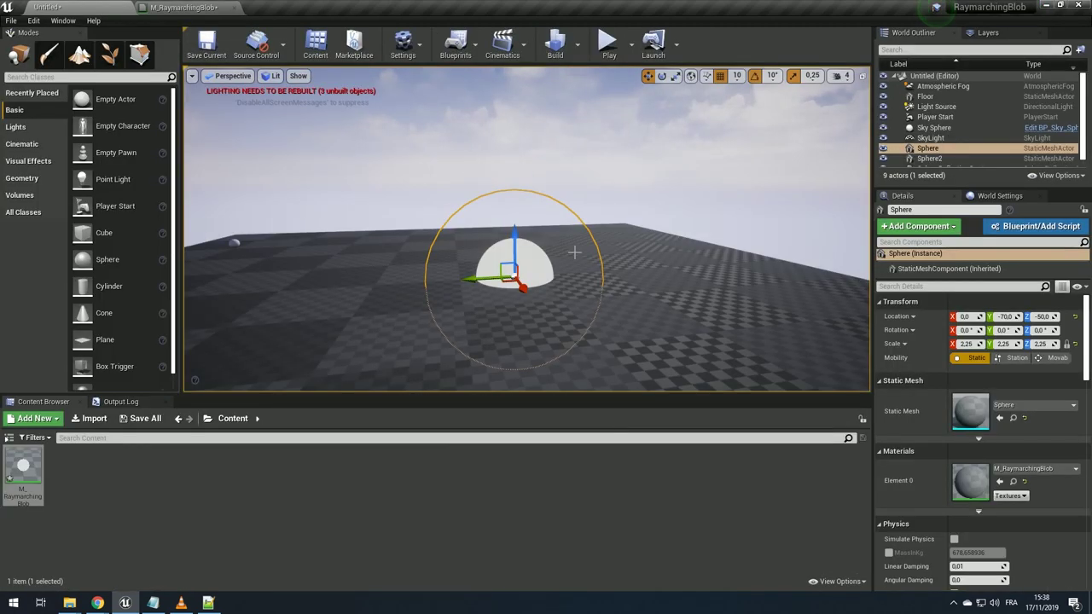
- Fly the camera from floor level up around the hemisphere to inspect the raymarched sphere
left_click_drag(603, 249, 628, 197)
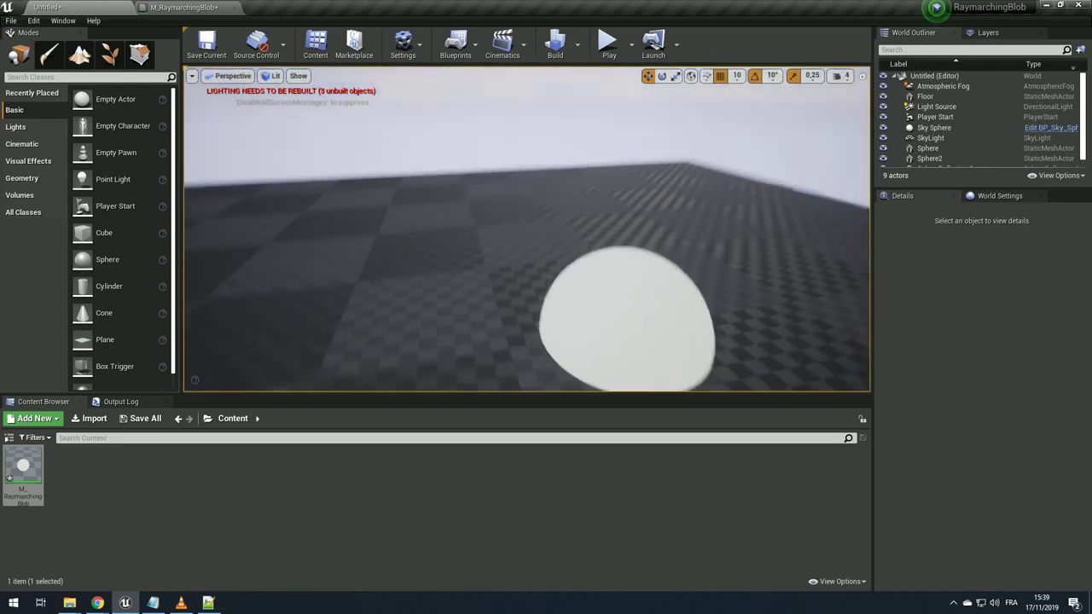
left_click_drag(628, 197, 560, 237)
left_click(560, 237)
left_click_drag(631, 236, 632, 232)
left_click(631, 235)
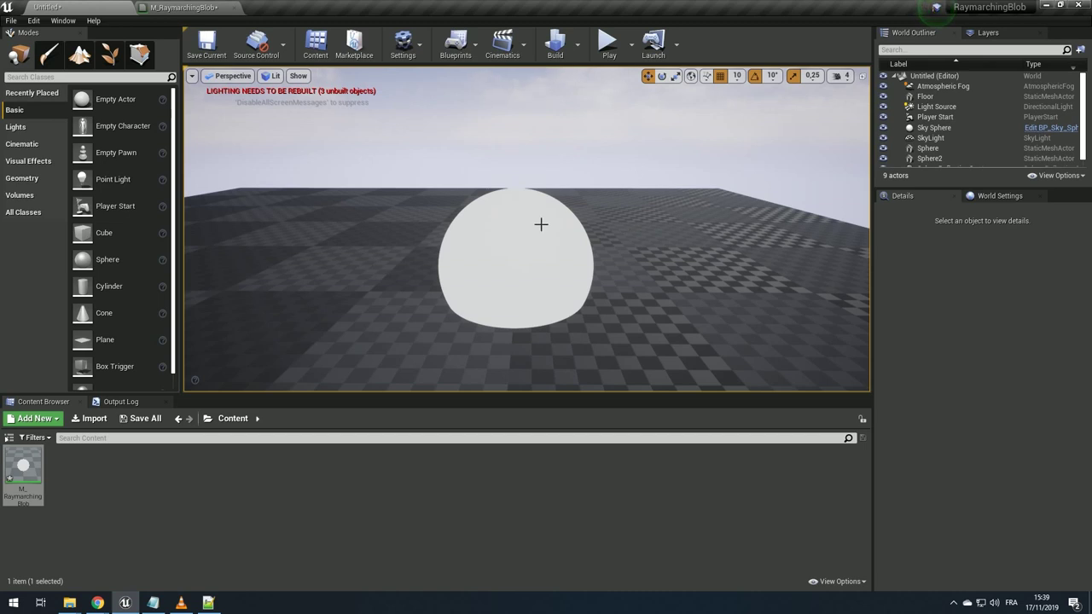
left_click_drag(541, 225, 563, 256)
left_click(577, 232)
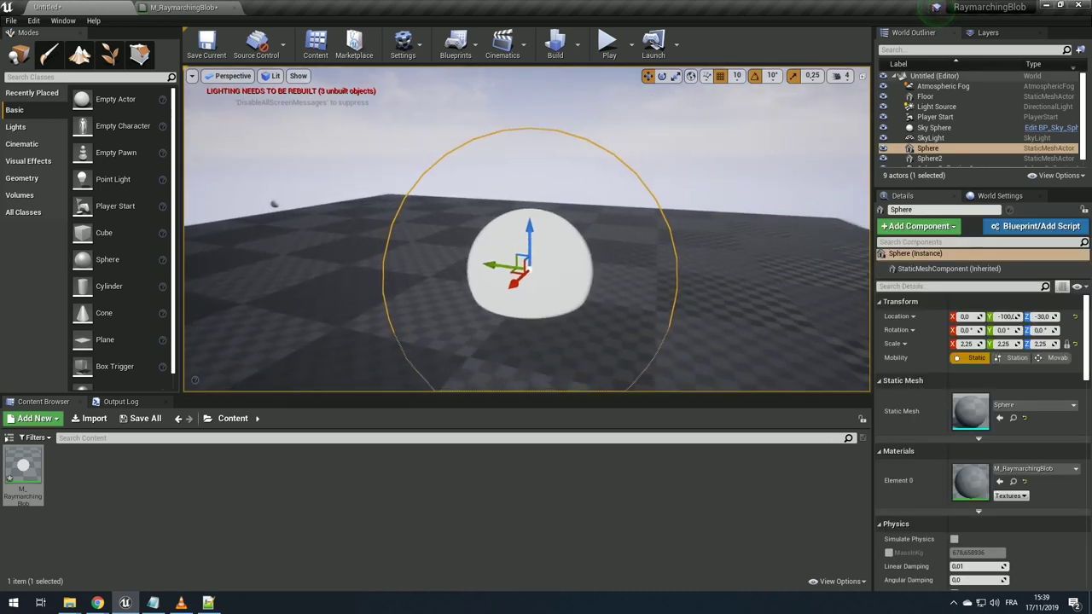
left_click_drag(463, 300, 431, 337)
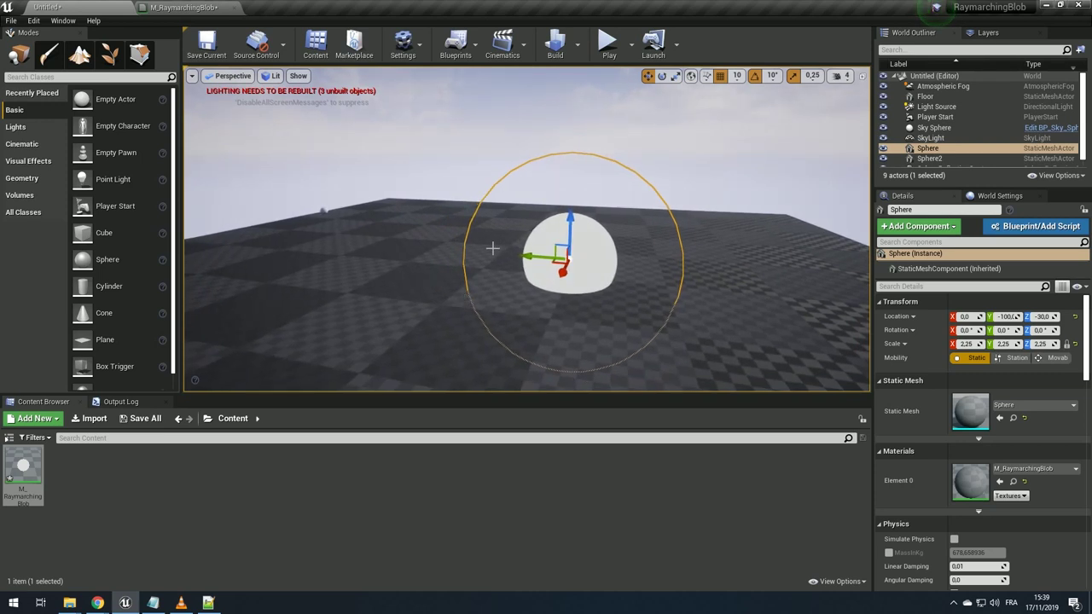
left_click(159, 6)
- Place a Texture Sample node in the graph, deleting the accidental duplicate
left_click(477, 359)
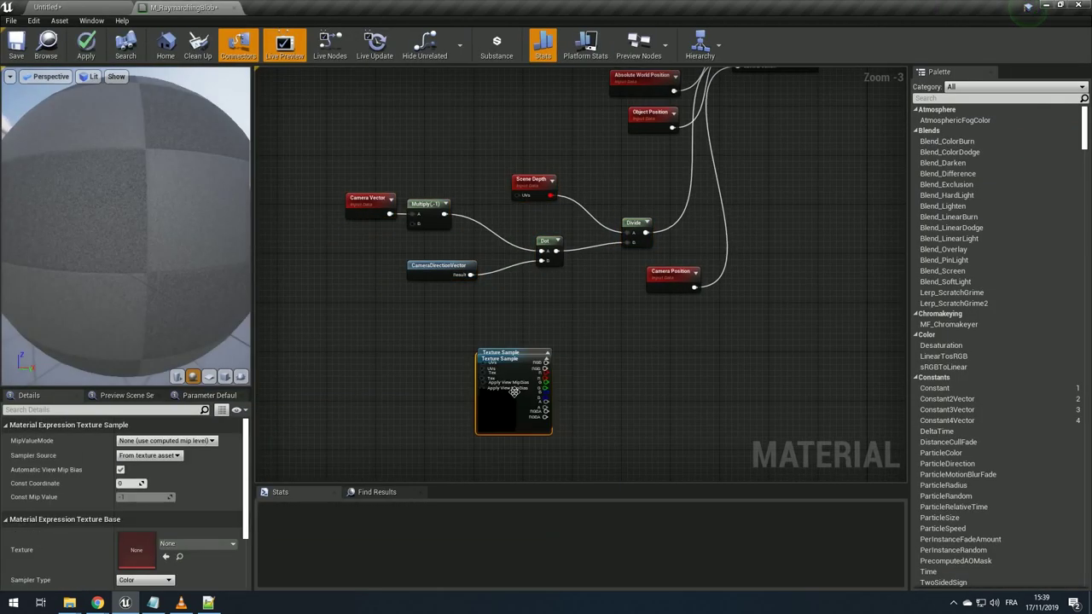
scroll(512, 341, "up", 1)
scroll(563, 336, "up", 2)
left_click(542, 352)
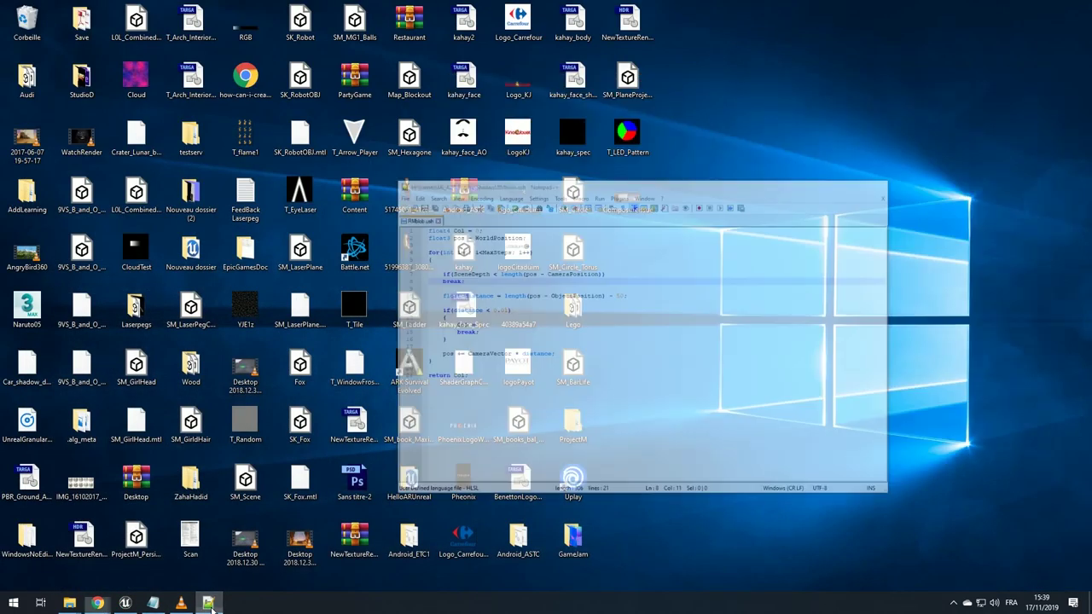
key("Delete")
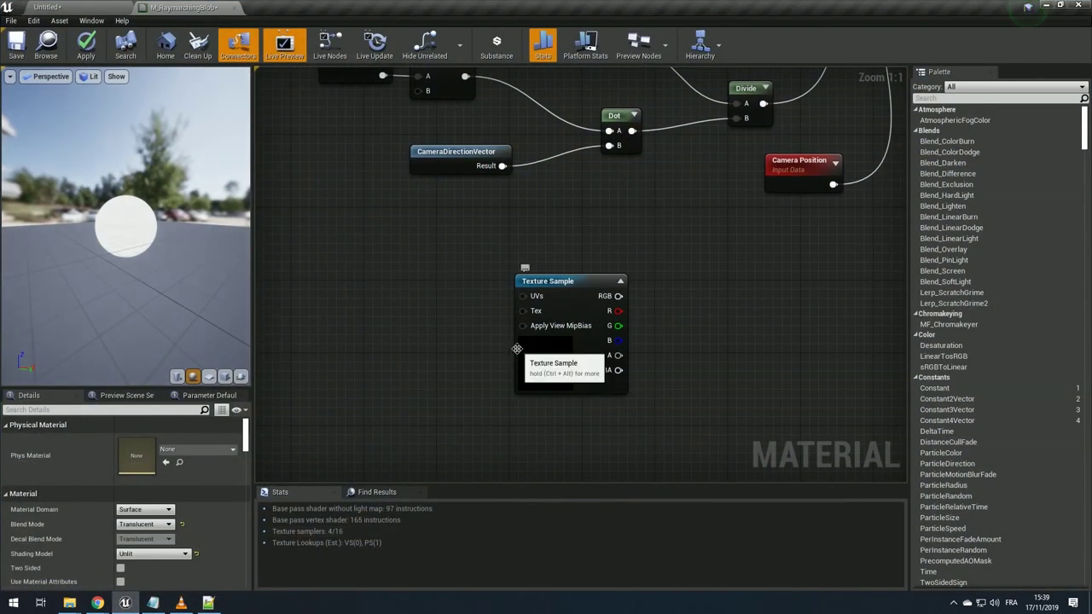
right_click_drag(500, 347, 478, 354)
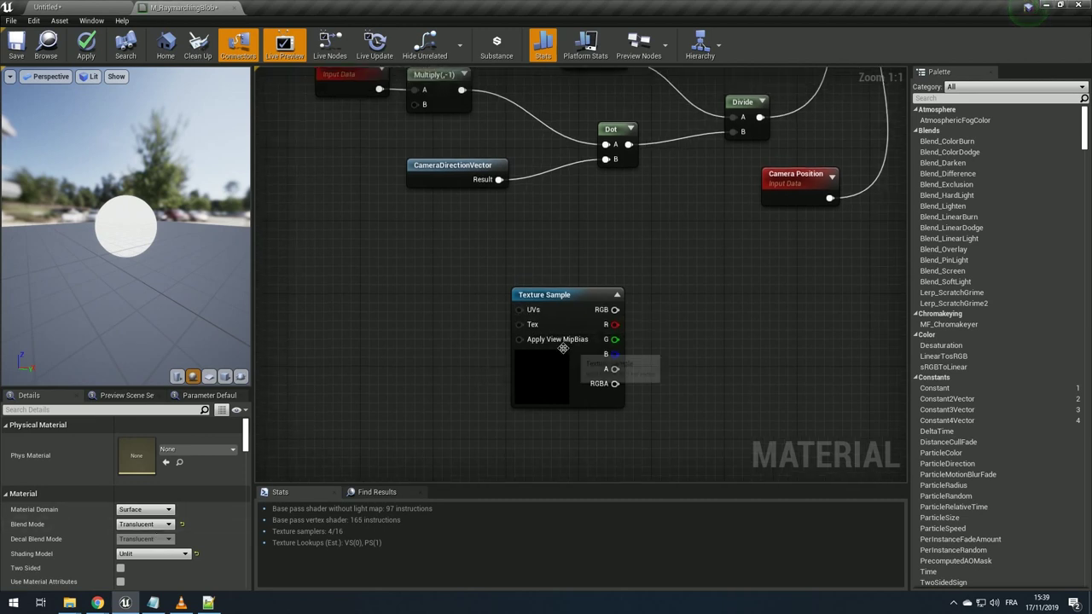
scroll(548, 343, "down", 2)
scroll(549, 343, "up", 2)
mouse_move(571, 300)
left_mouse_down()
mouse_move(594, 298)
mouse_move(610, 325)
mouse_move(521, 361)
left_mouse_up()
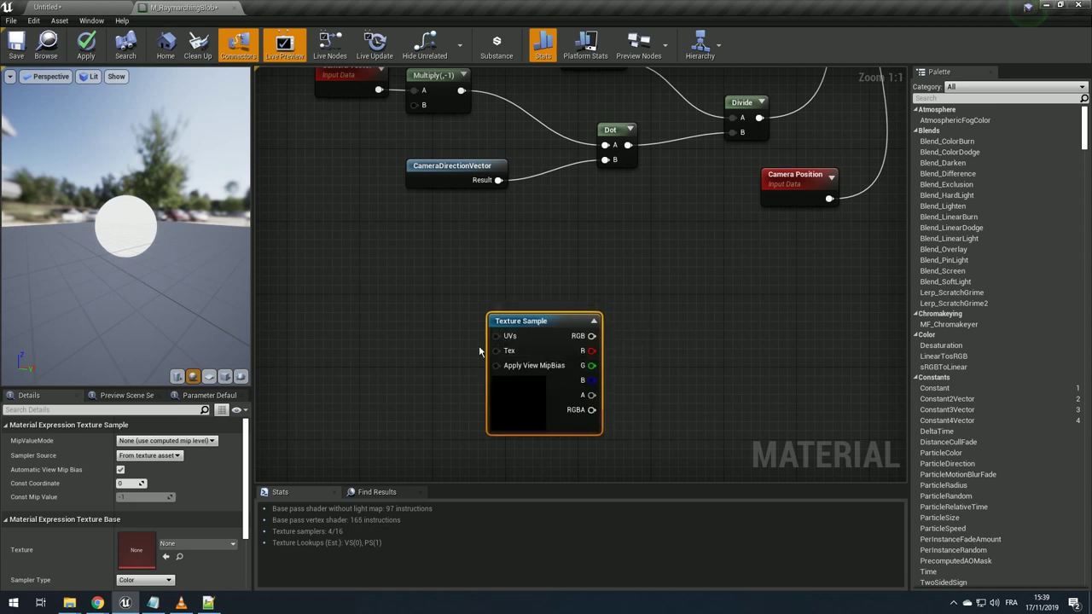
- Feed the Texture Sample's UVs from a ReflectionVectorWS node found by searching 'reflect'
right_click_drag(479, 350, 594, 318)
right_click(470, 305)
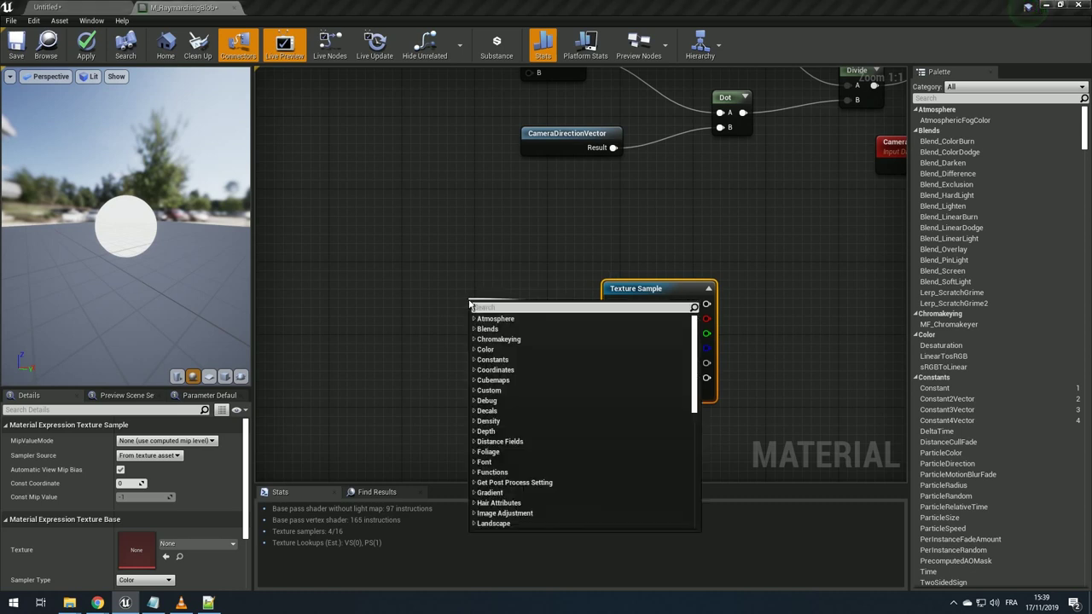
type("reflect")
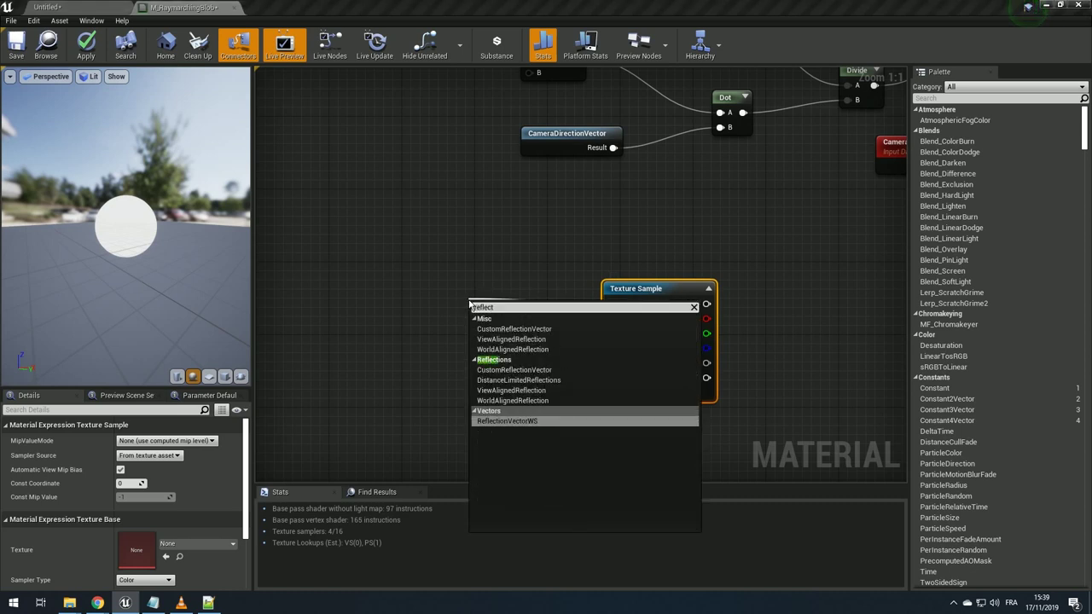
key("Return")
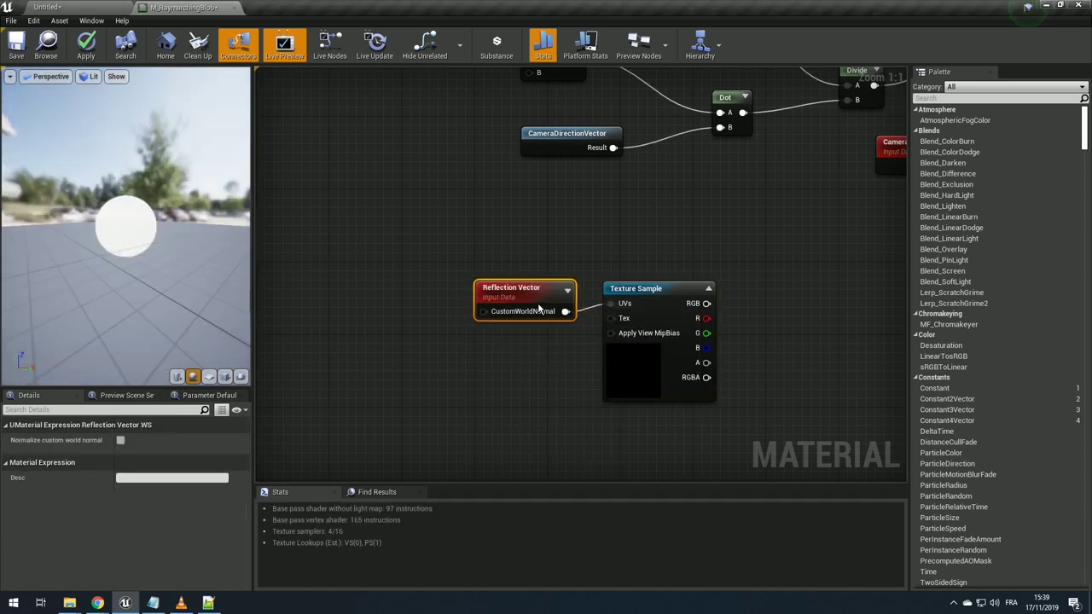
scroll(554, 303, "down", 1)
scroll(504, 383, "down", 1)
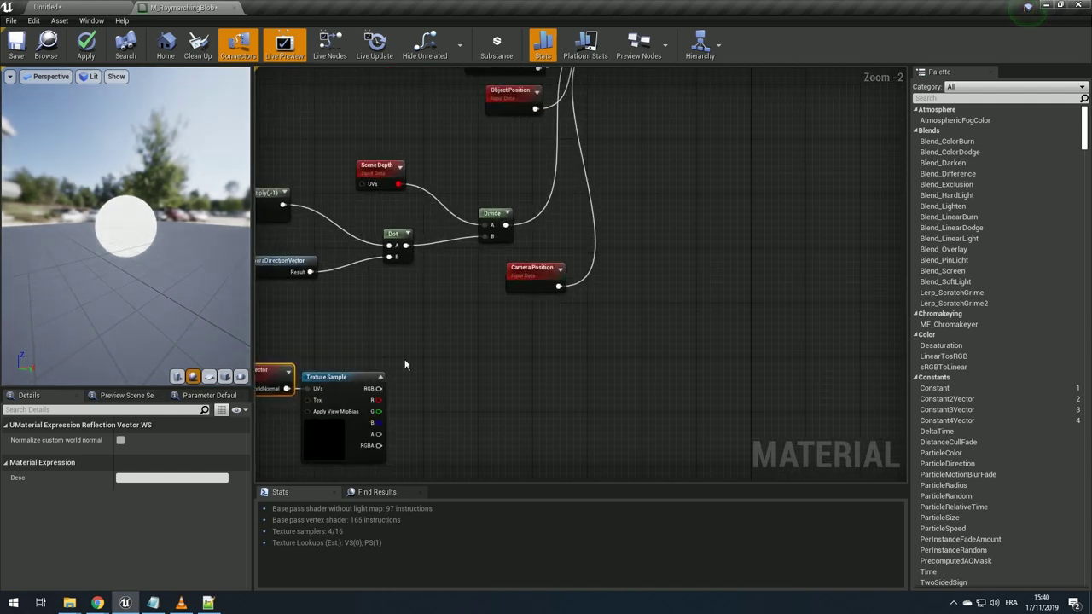
right_click_drag(247, 344, 411, 325)
left_click_drag(411, 324, 504, 435)
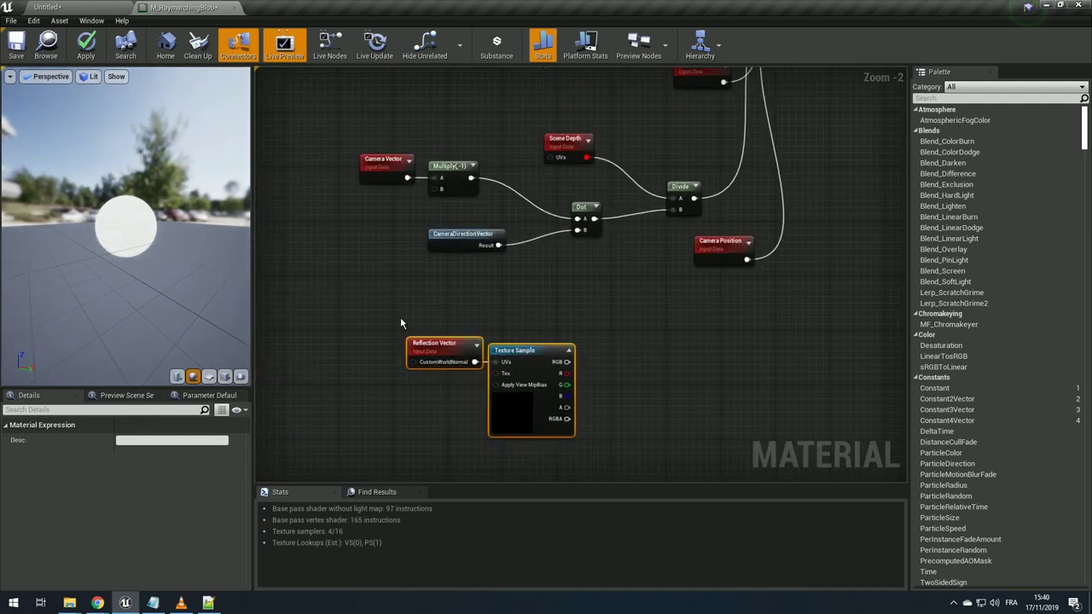
scroll(536, 374, "down", 2)
scroll(475, 372, "up", 4)
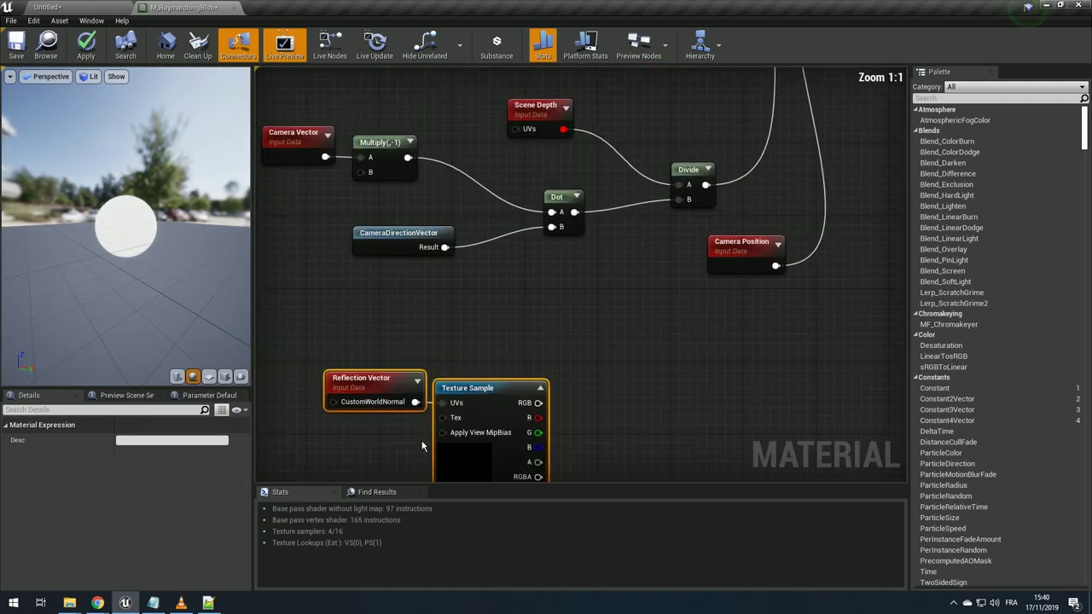
right_click_drag(420, 450, 474, 372)
left_click_drag(392, 325, 395, 303)
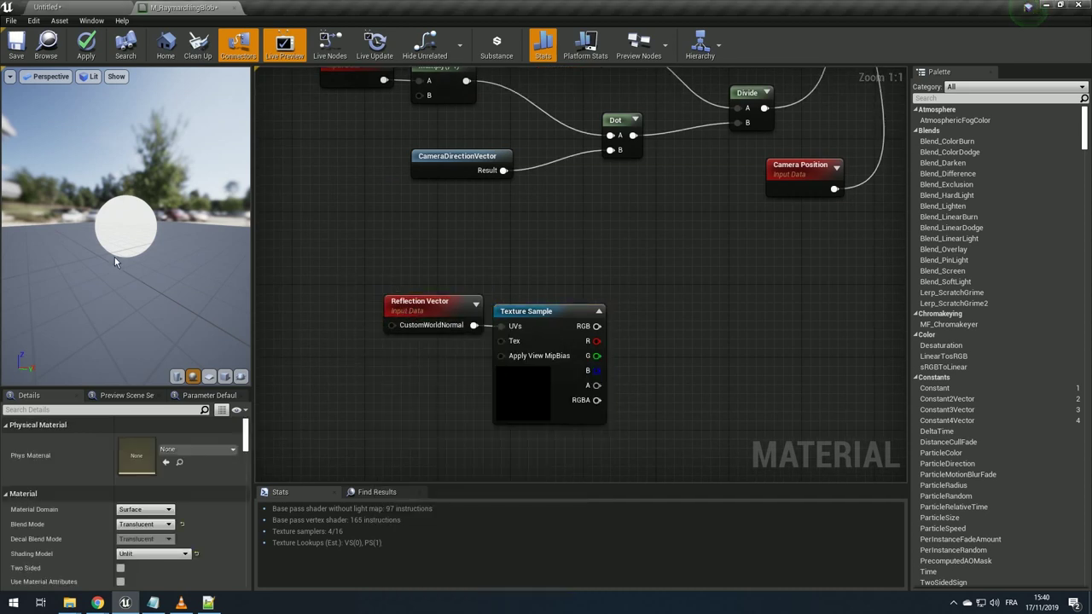
- Orbit the material preview, then reselect and reposition the Reflection Vector and Texture Sample nodes
left_click_drag(156, 248, 156, 282)
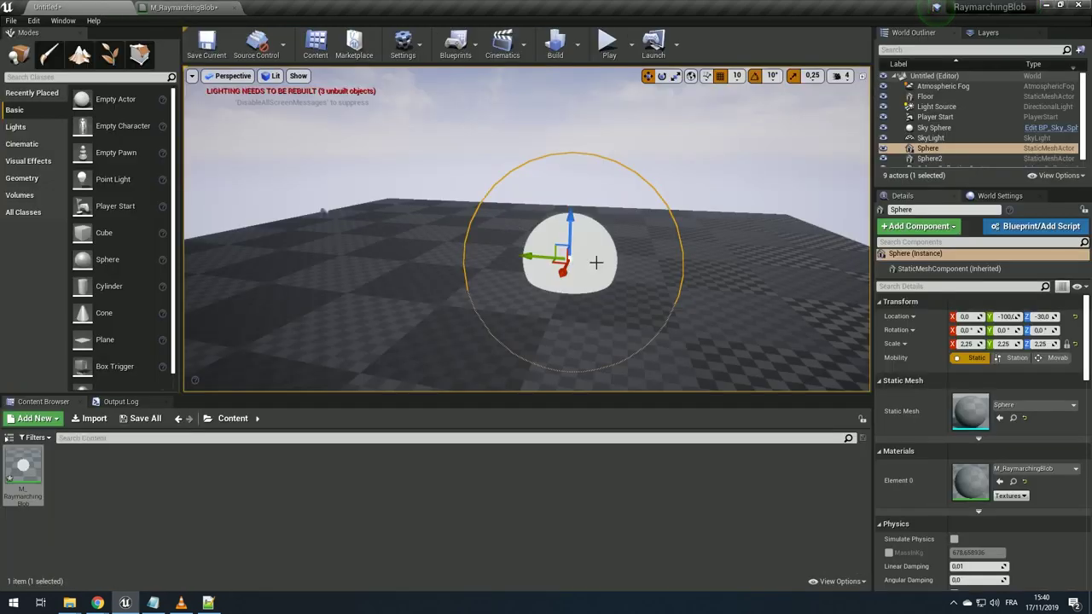
scroll(557, 267, "up", 2)
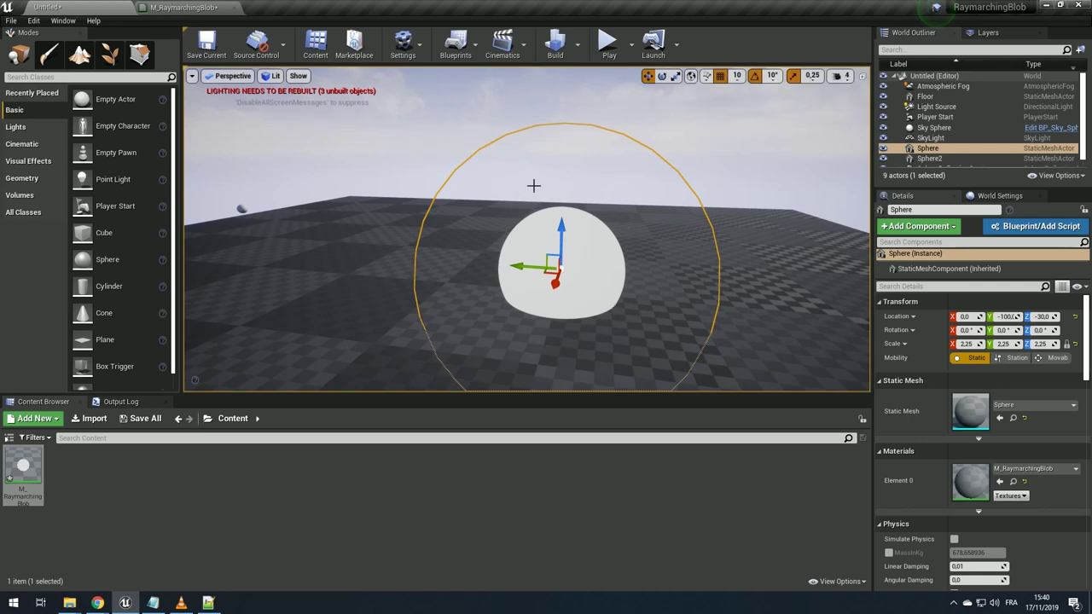
left_click(210, 7)
scroll(426, 350, "up", 1)
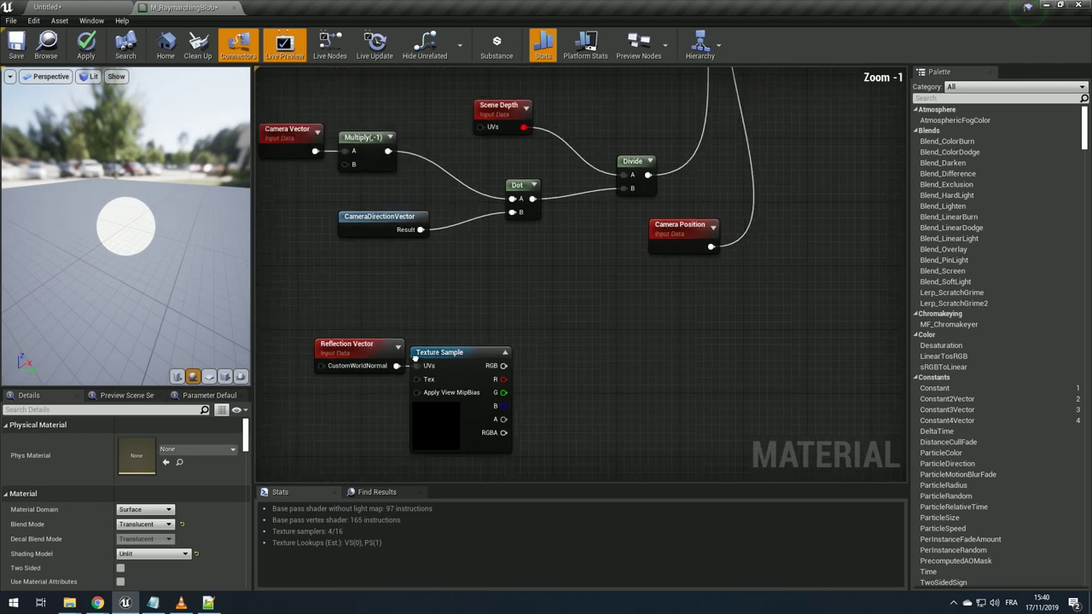
left_click_drag(366, 313, 507, 411)
scroll(507, 411, "down", 1)
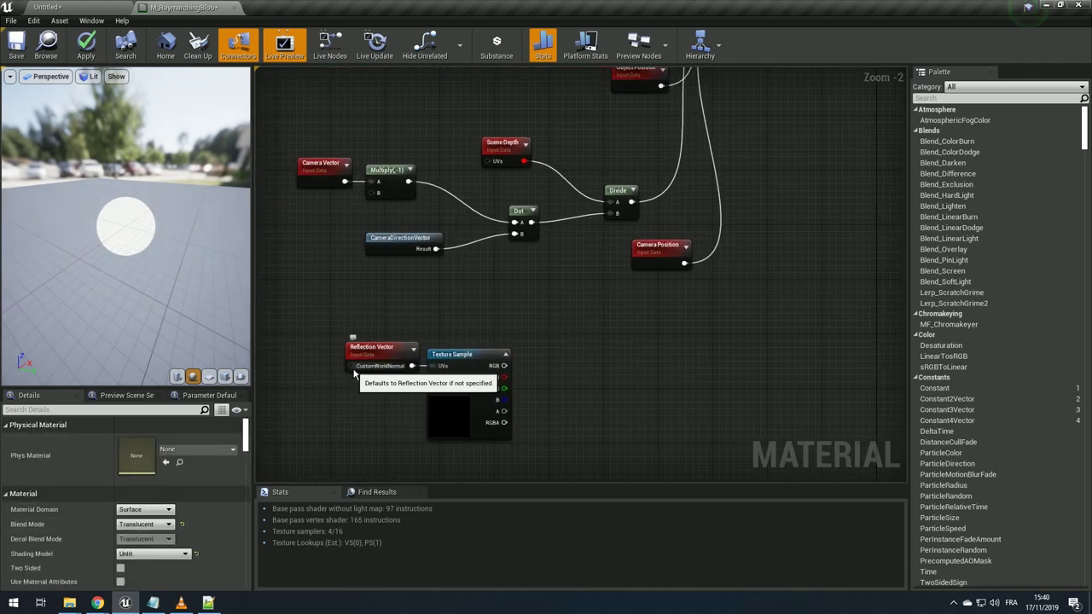
mouse_move(350, 366)
left_mouse_down()
mouse_move(331, 297)
mouse_move(420, 363)
left_mouse_up()
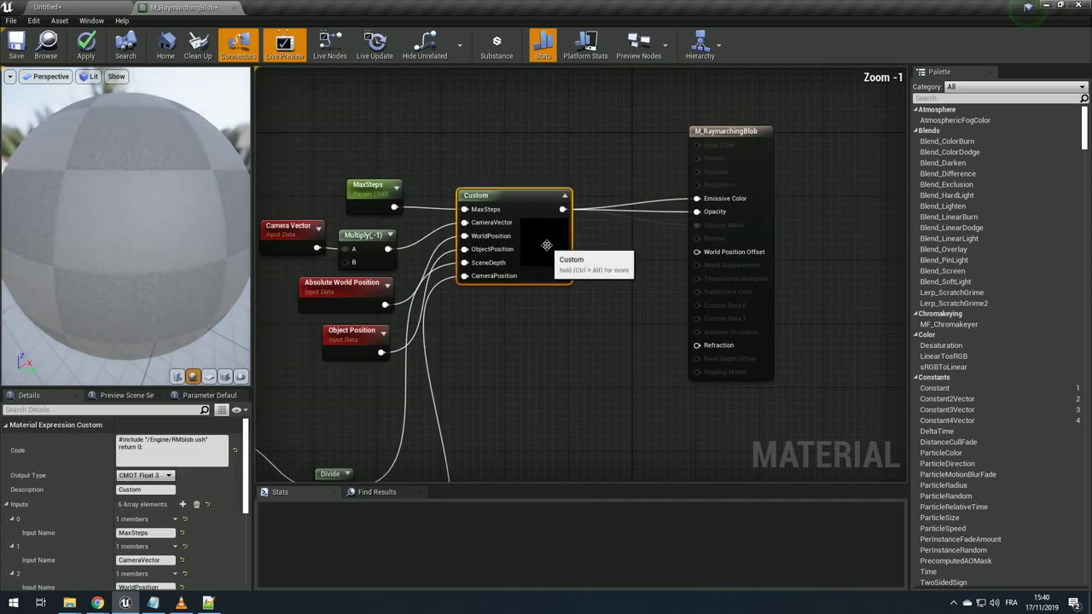
- Add blank lines at the top of RMblob.ush and type 'struct RMstruct'
left_click(207, 603)
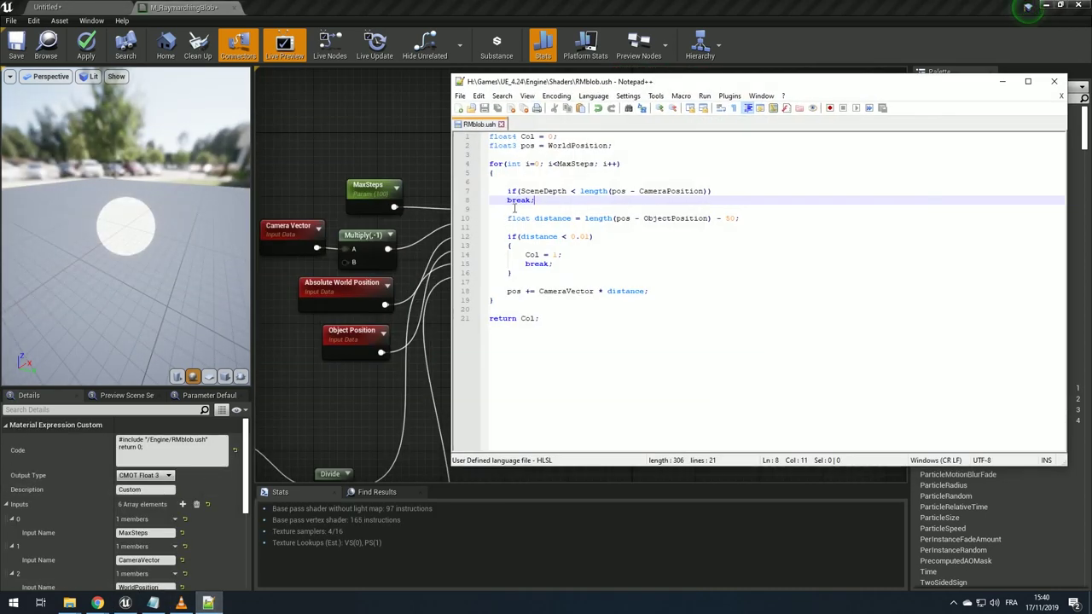
left_click(491, 137)
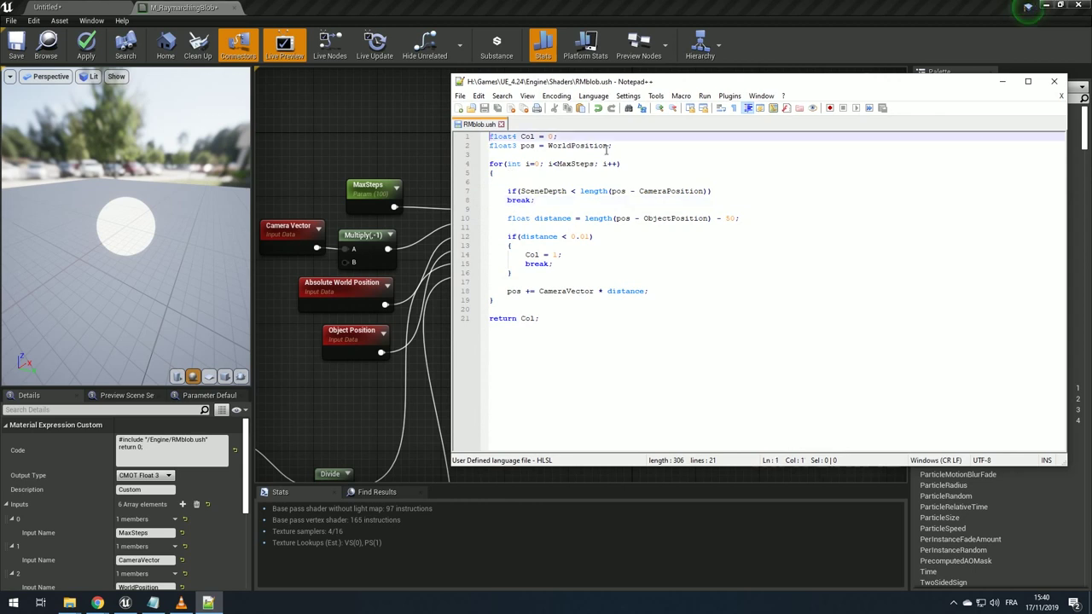
key("Return")
key("Return")
key("Return")
key("Return")
key("Up")
key("Up")
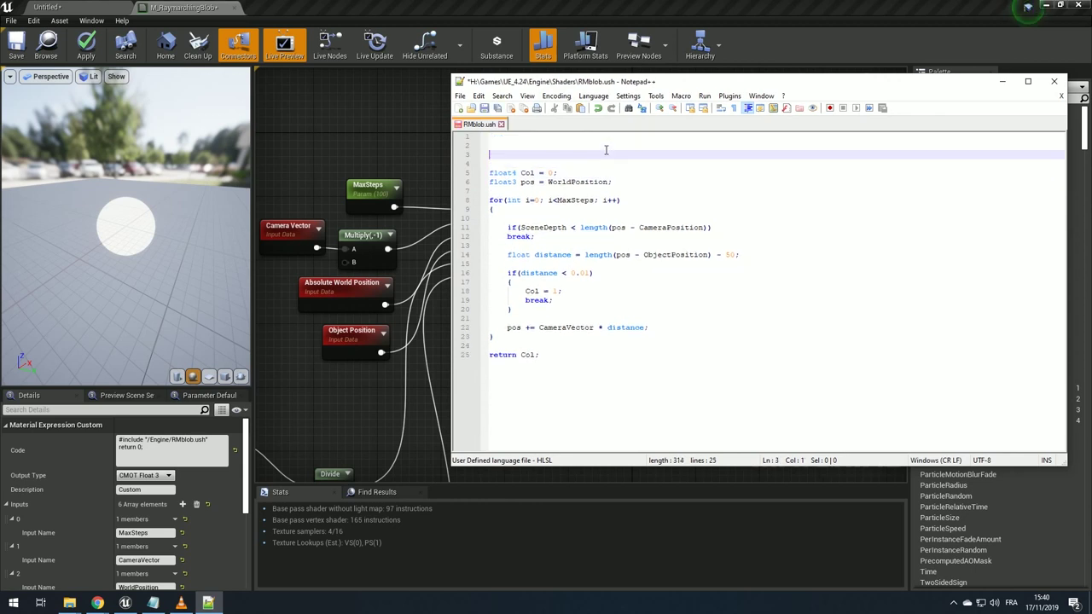
key("Up")
key("Up")
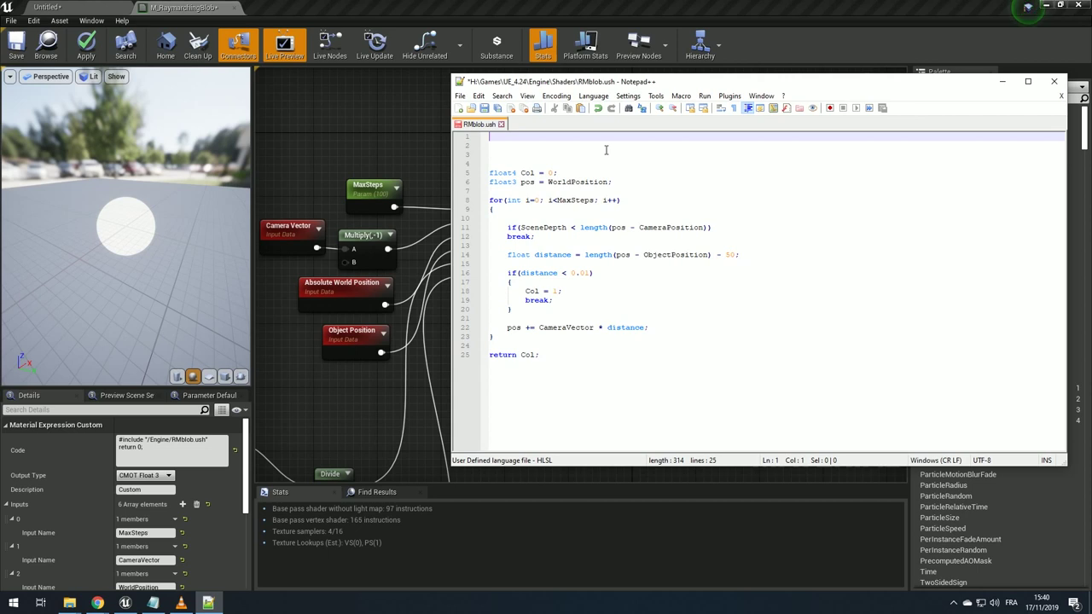
type("ruct")
type("RMb")
type("functio")
key("BackSpace")
key("BackSpace")
key("BackSpace")
key("BackSpace")
key("BackSpace")
key("BackSpace")
type("truct")
key("Return")
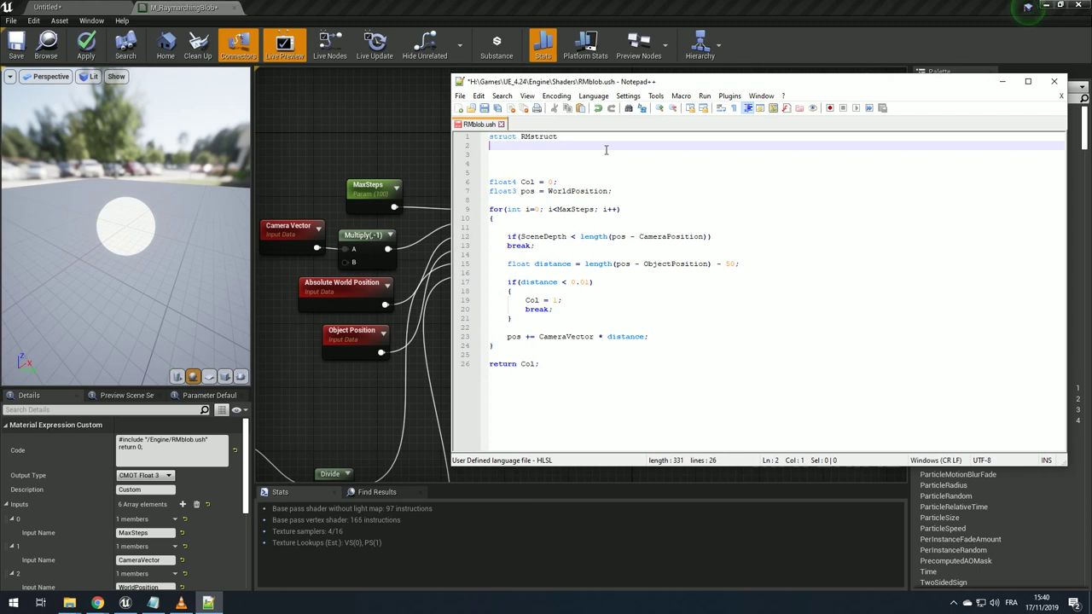
- Give RMstruct its braces with closing semicolon and start a 'float' member inside
type("#i")
key("BackSpace")
key("BackSpace")
key("Left")
key("Return")
key("Return")
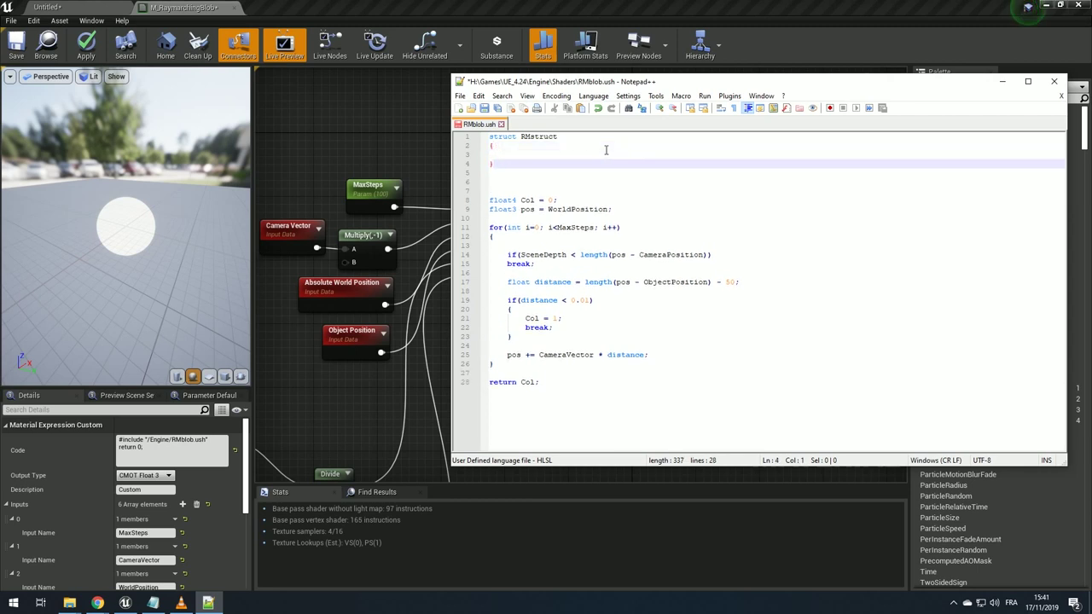
type(";")
key("Up")
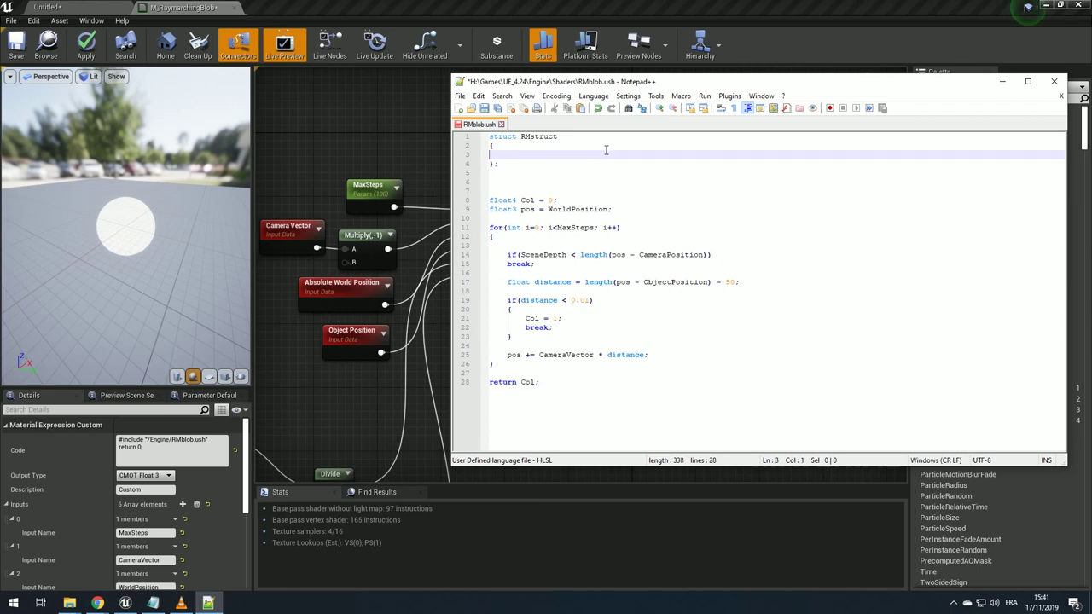
key("Return")
key("Return")
key("Up")
type("float")
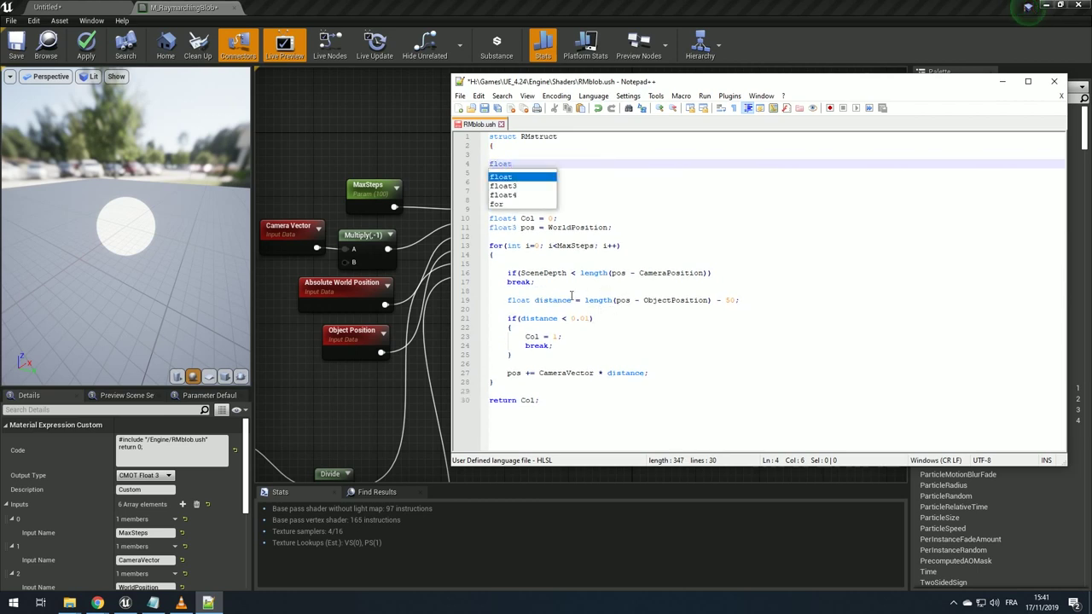
left_click_drag(585, 299, 737, 300)
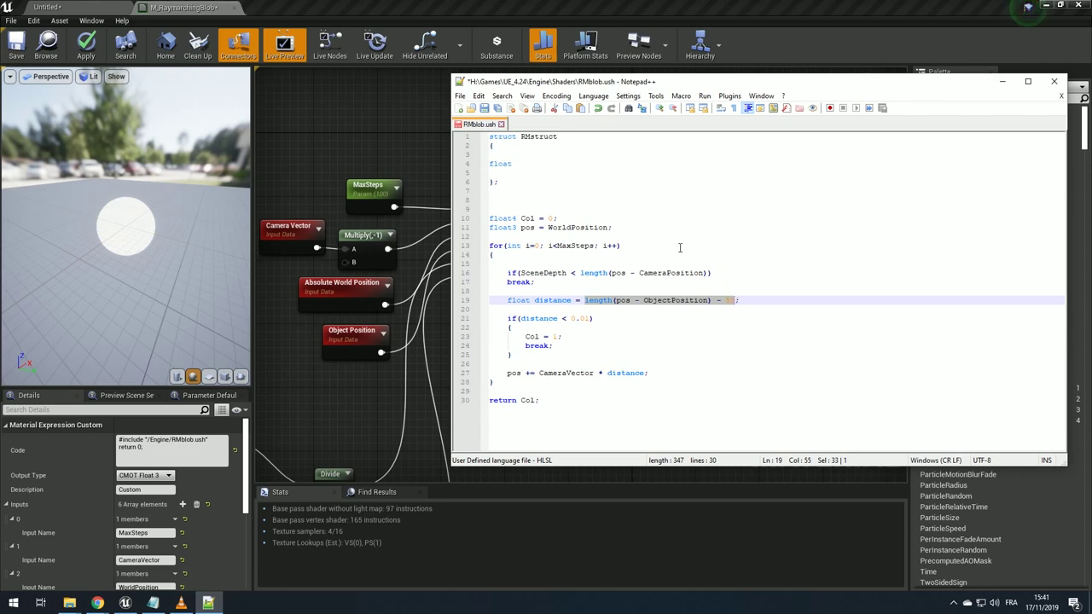
- Write the function signature 'float RMSphere(float3 pos)' inside the struct
key("ctrl+x")
left_click(528, 164)
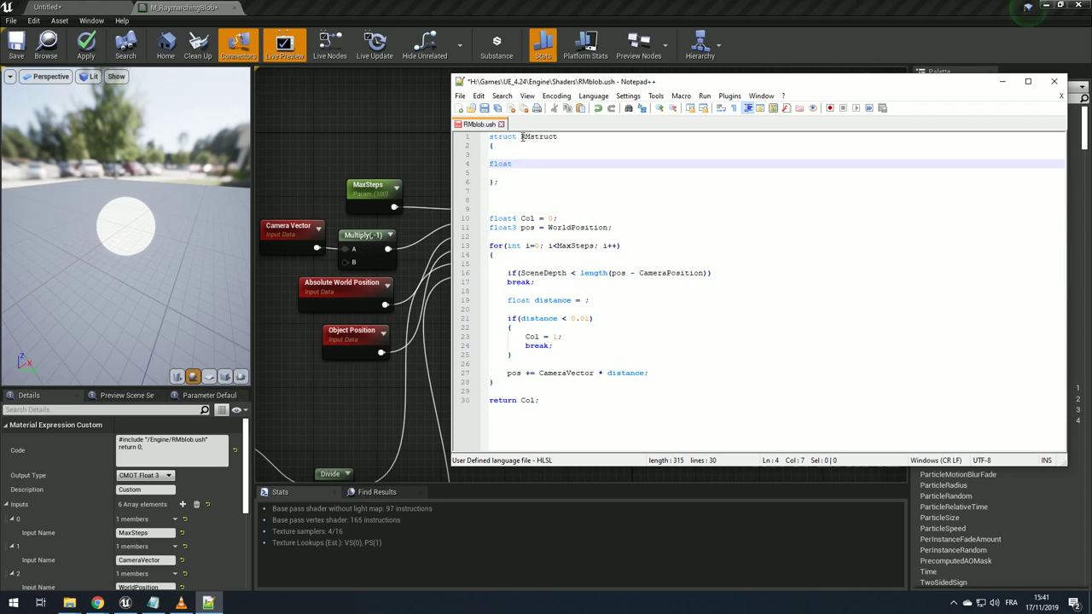
key("ctrl+v")
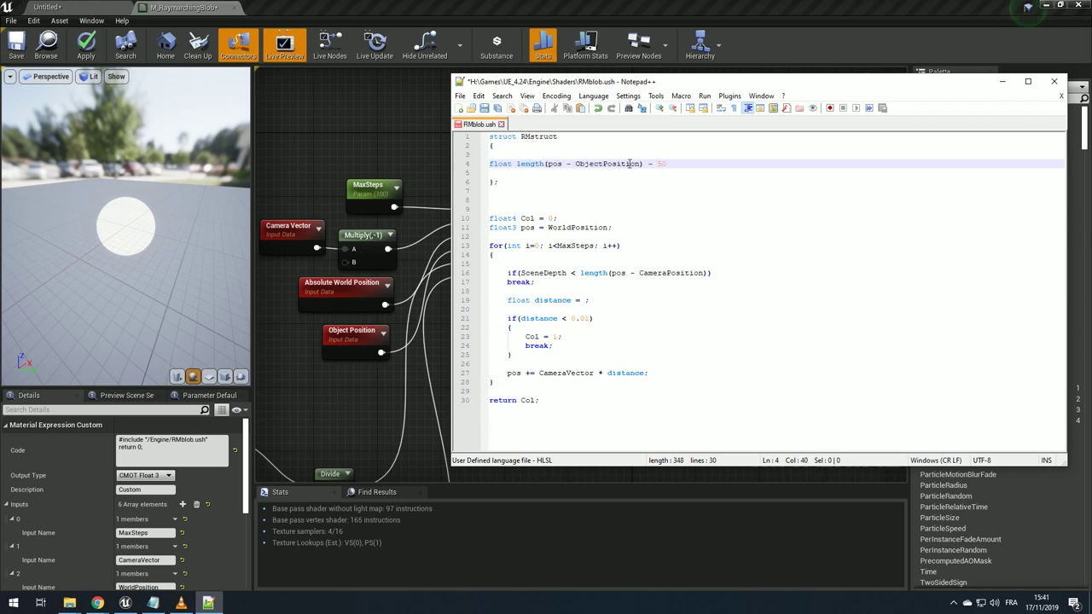
key("ctrl+z")
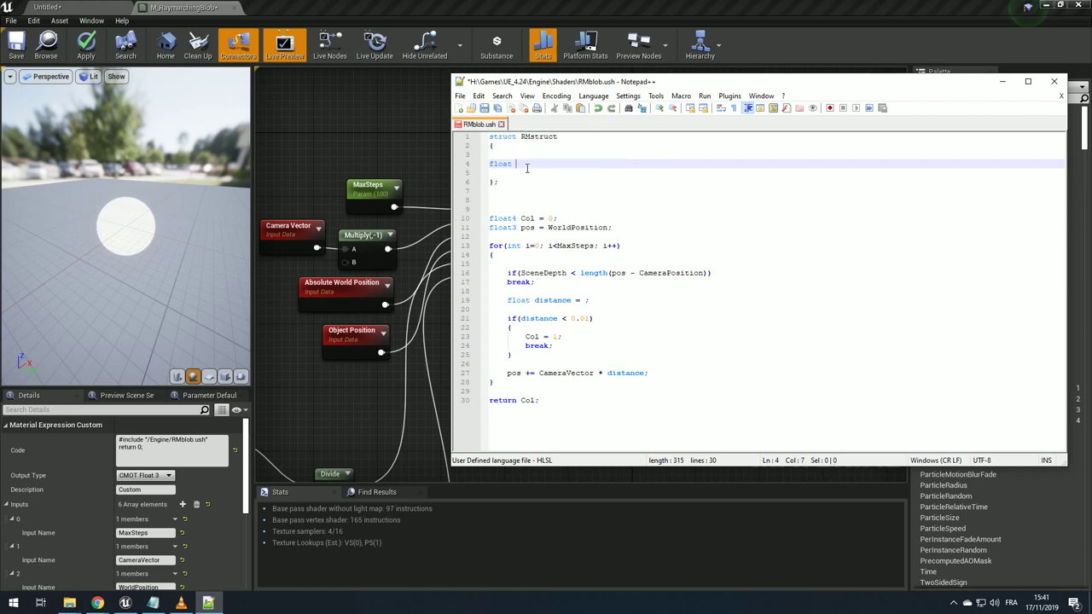
type("Sphere")
key("ctrl+Left")
type("RM")
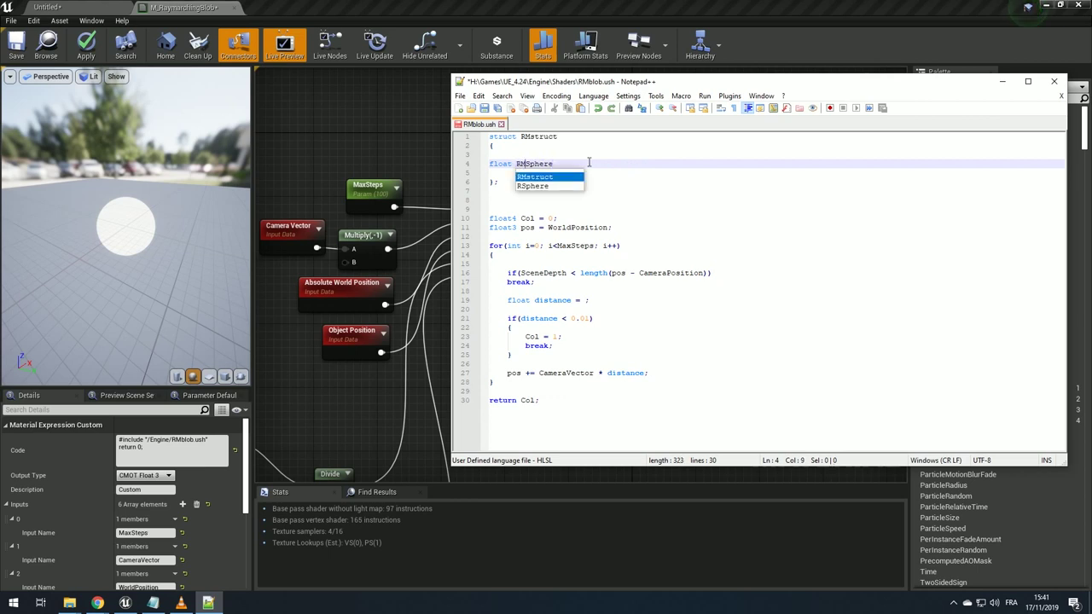
key("End")
type("()")
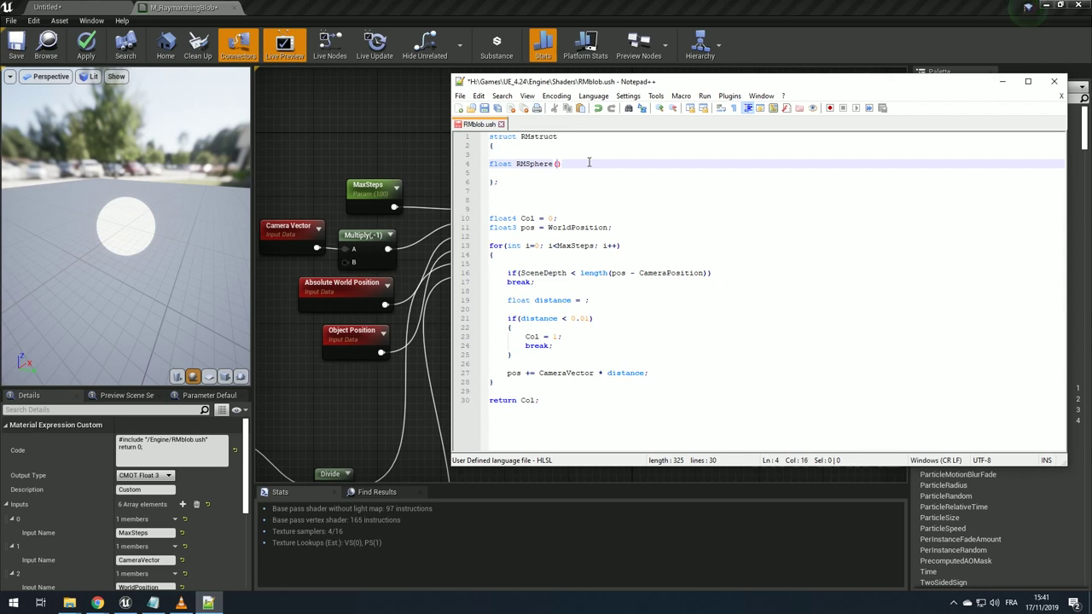
type("pos")
key("ctrl+Left")
type("float3")
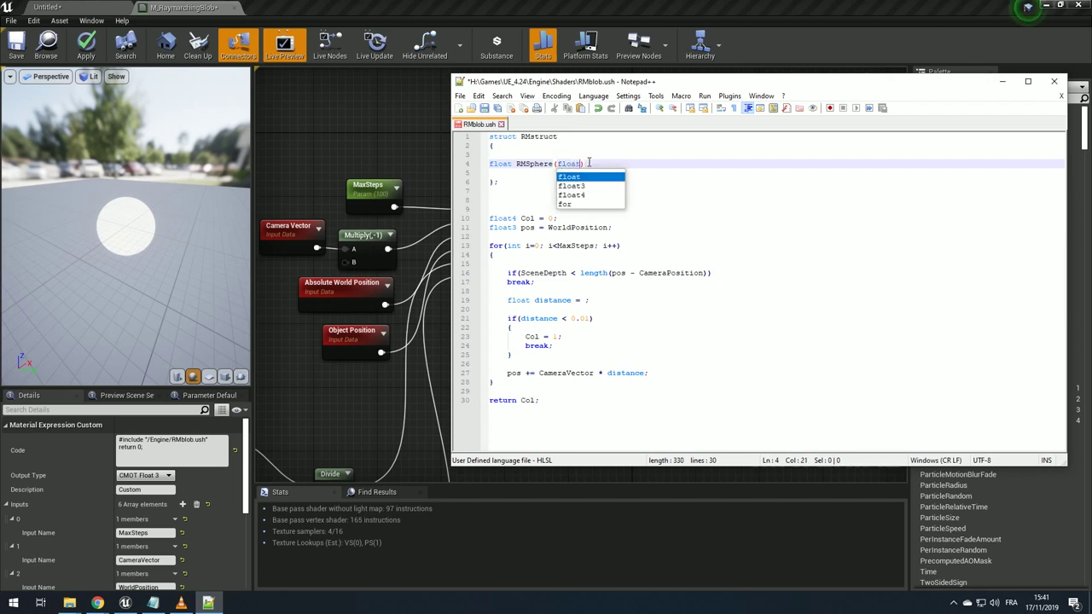
key("ctrl+Right")
key("End")
- Add the body 'return length(pos - ObjectPosition) - 50;' in braces, indented one level
key("Return")
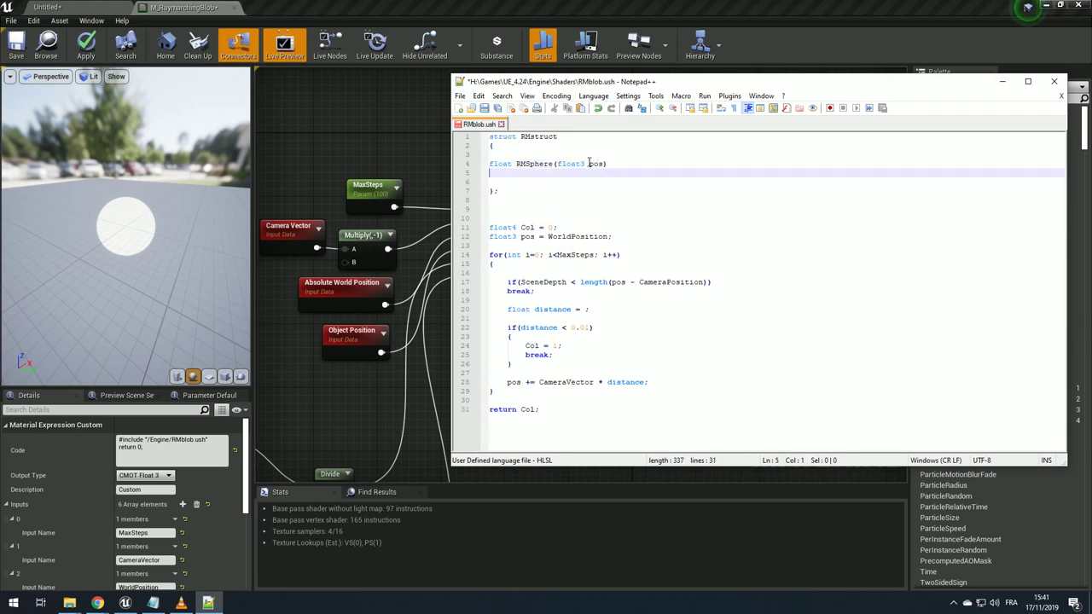
type("{}")
key("Return")
type("length(pos - ObjectPosition) - 50")
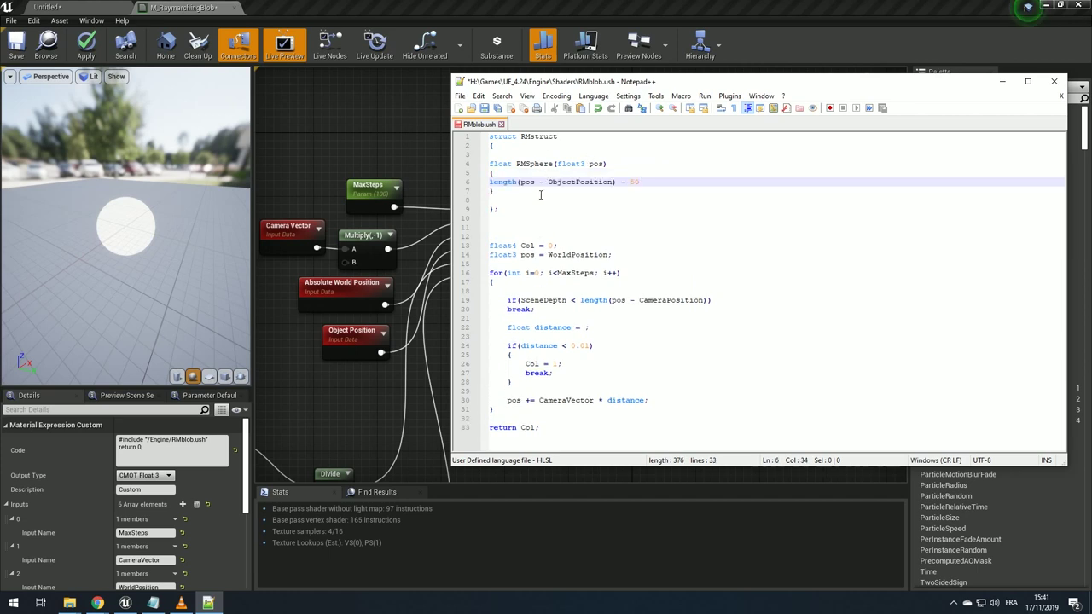
type(";")
key("Home")
type("return")
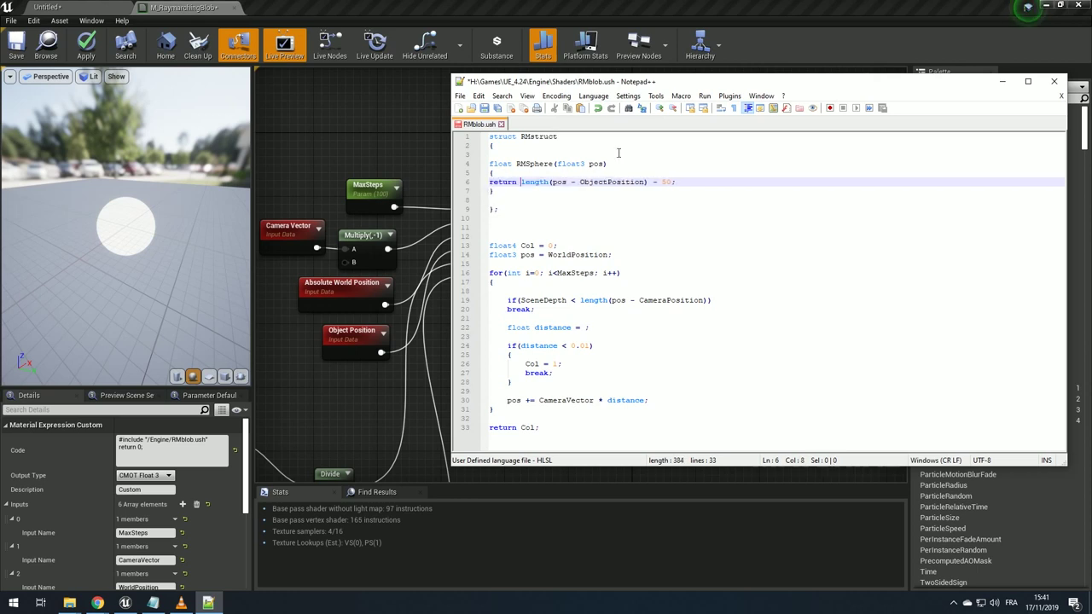
left_click(496, 174)
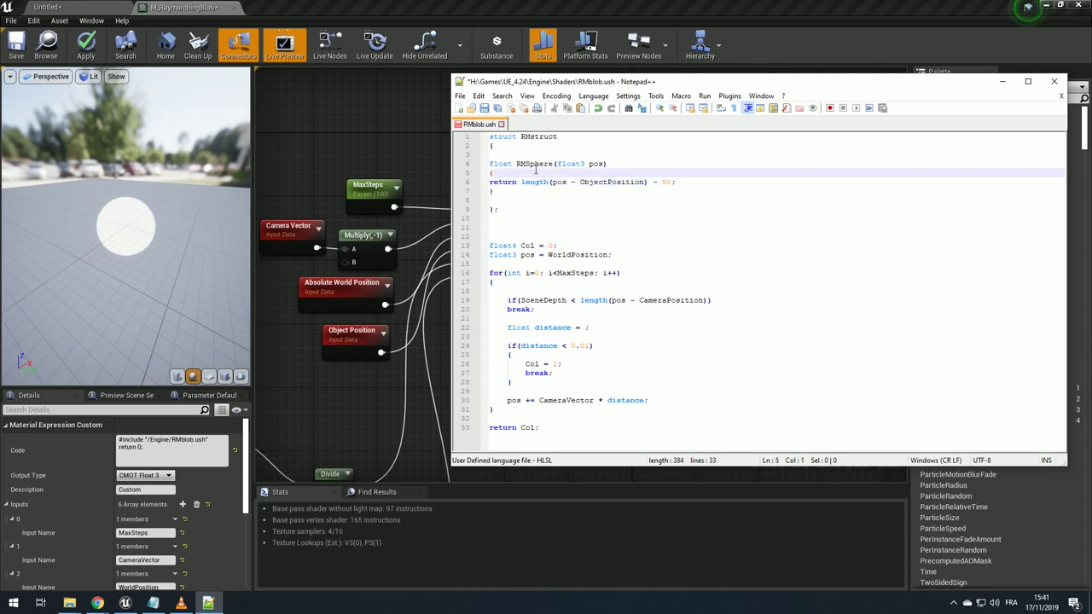
key("Down")
key("Tab")
- Indent the whole RMSphere function inside RMstruct and save RMblob.ush
left_click_drag(501, 193, 538, 163)
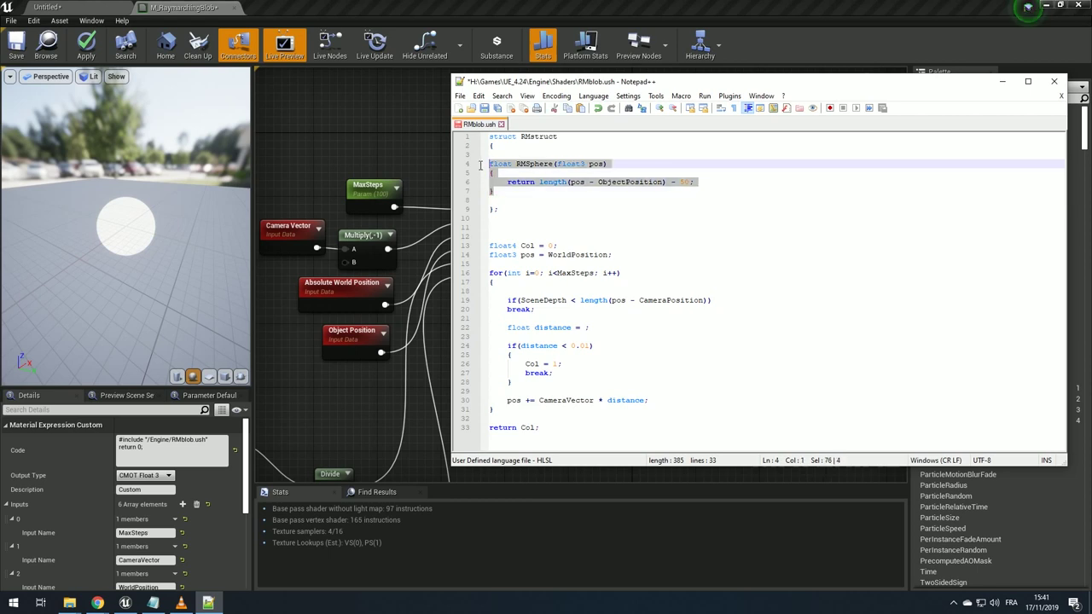
key("Tab")
key("Left")
key("ctrl+s")
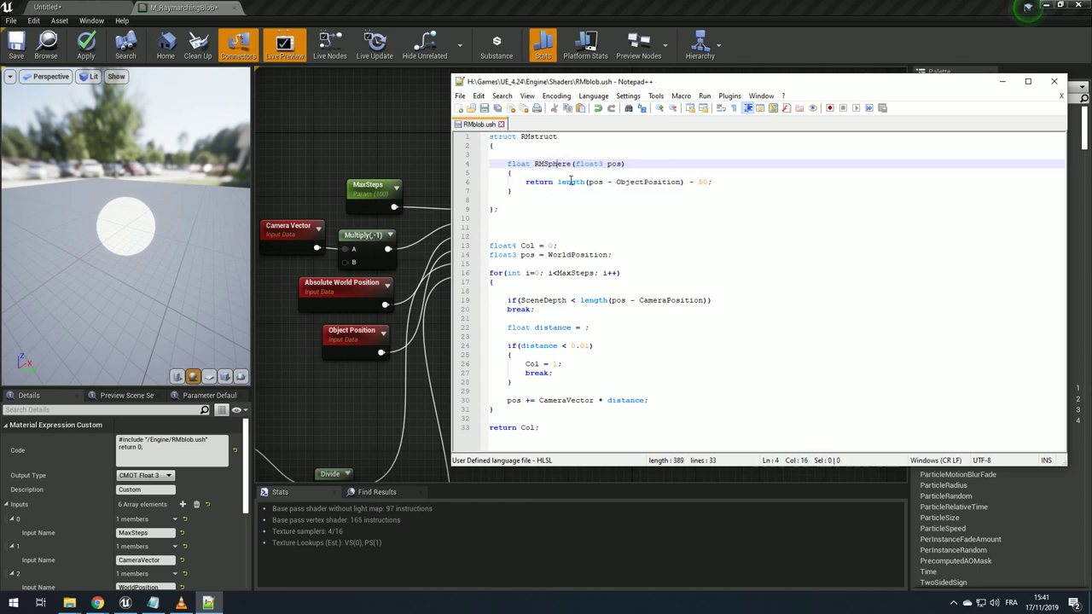
double_click(552, 165)
left_click(509, 246)
left_click(691, 238)
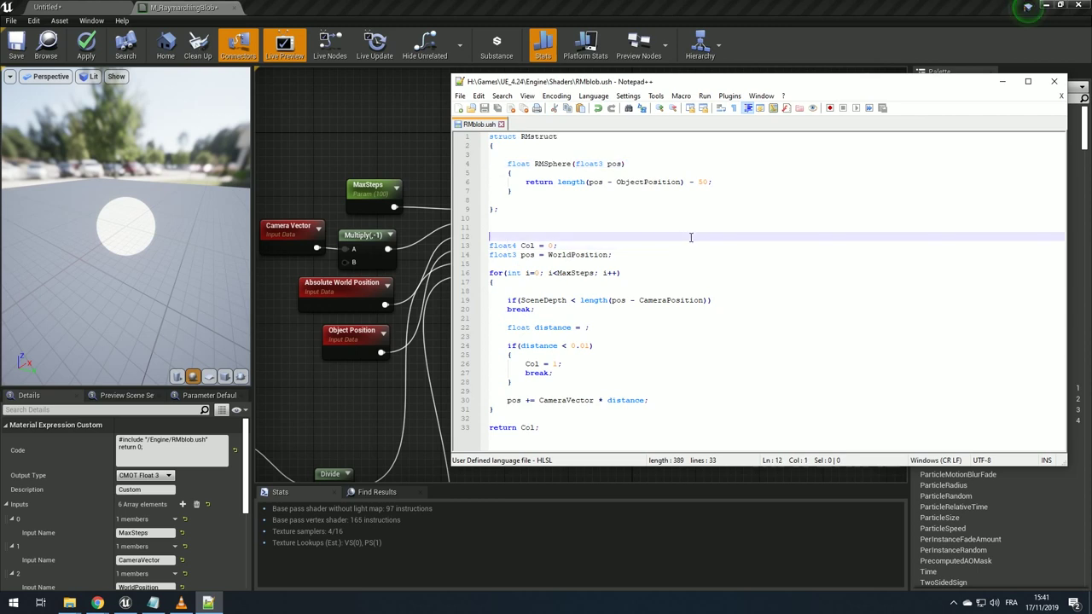
- Declare RMstruct RM; on line 12 of RMblob.ush and save
type("RM")
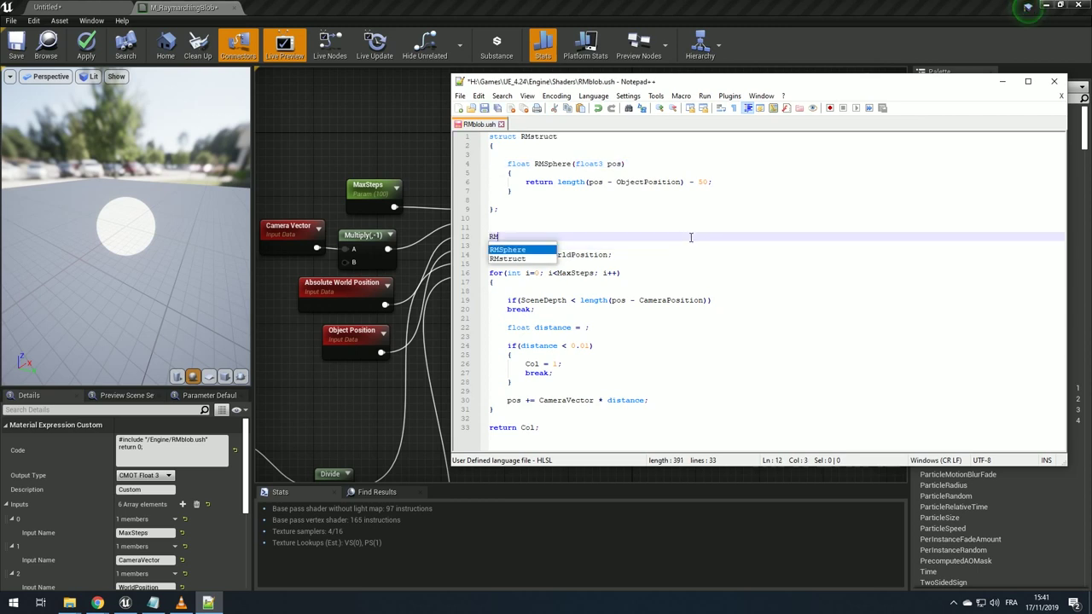
key("Down")
key("Return")
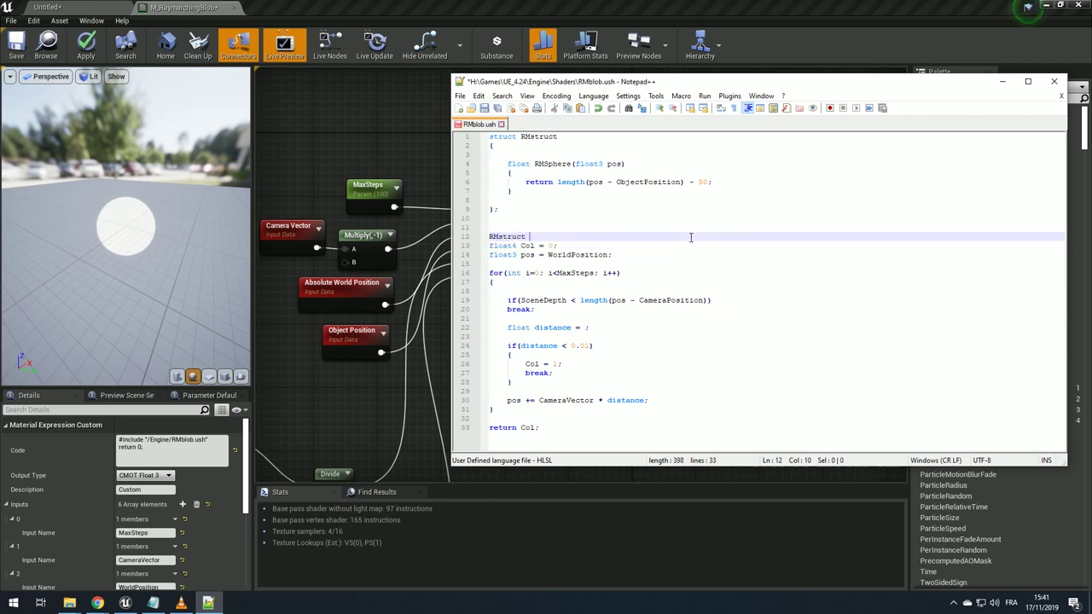
type("RM")
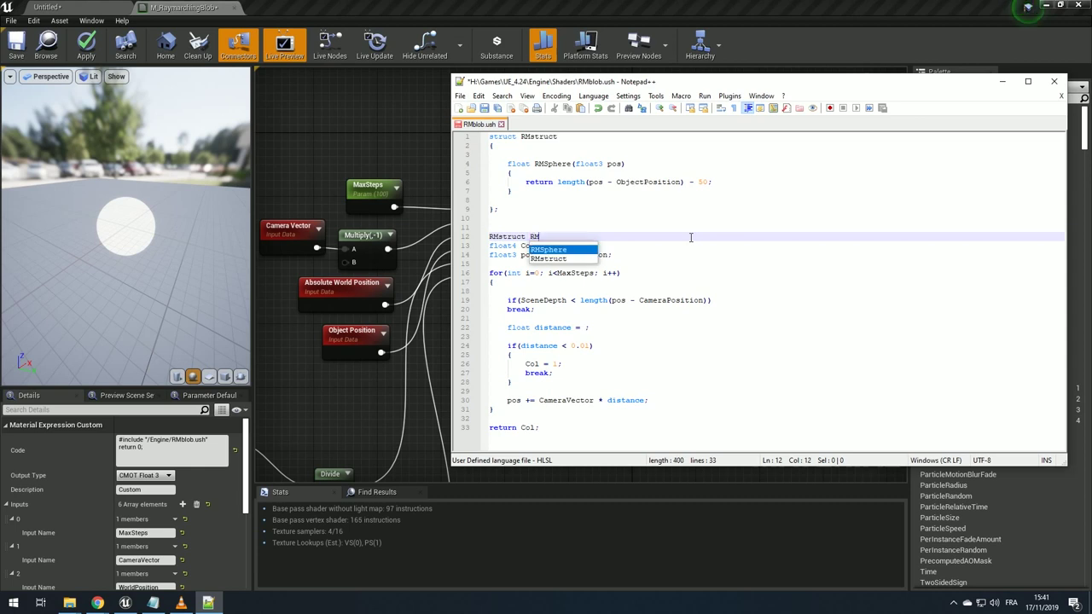
type(";")
key("ctrl+s")
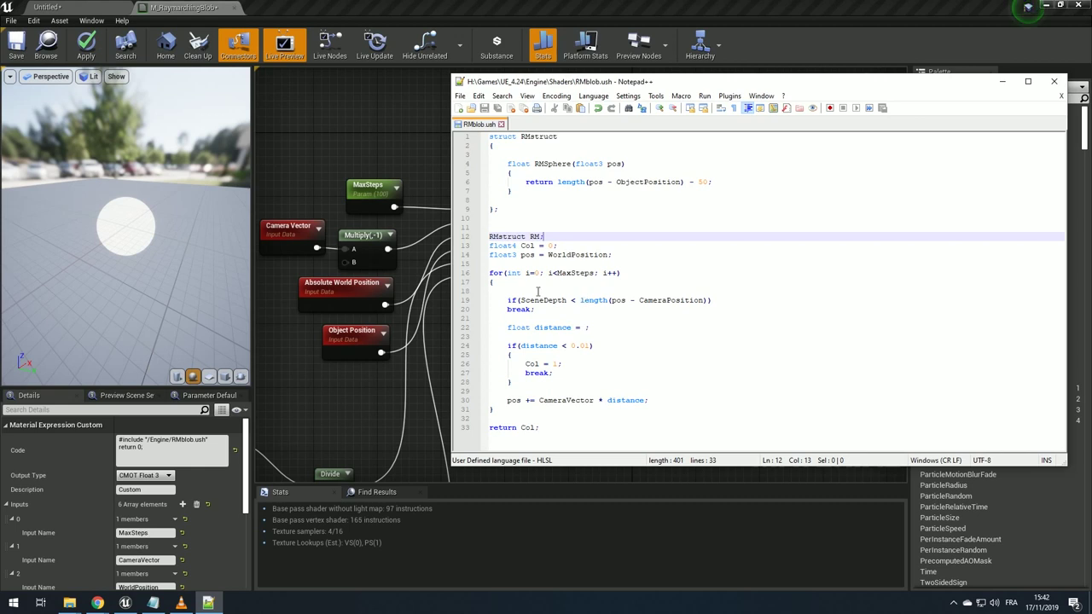
- Change line 22 to float distance = RM.RMSphere(pos);, save, and return to Unreal
left_click(586, 327)
type("RM")
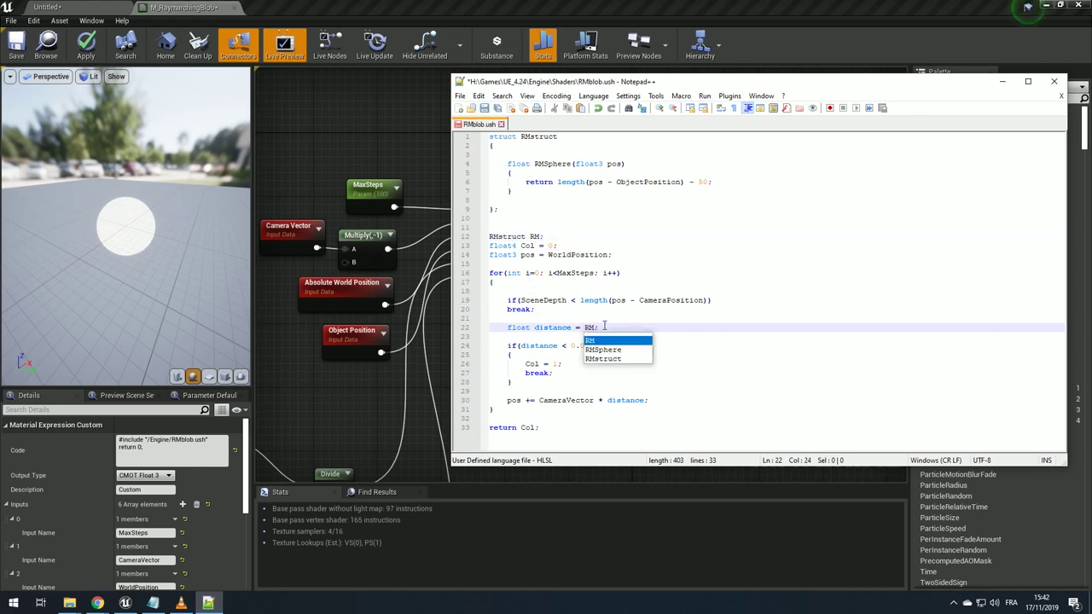
type(".RM")
key("Down")
key("Return")
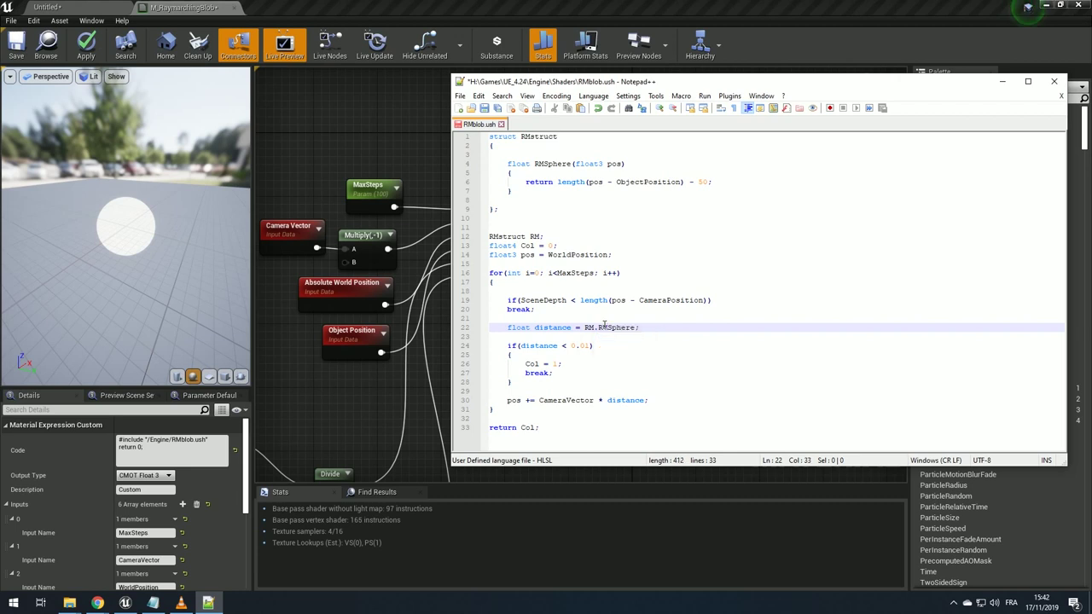
type("()")
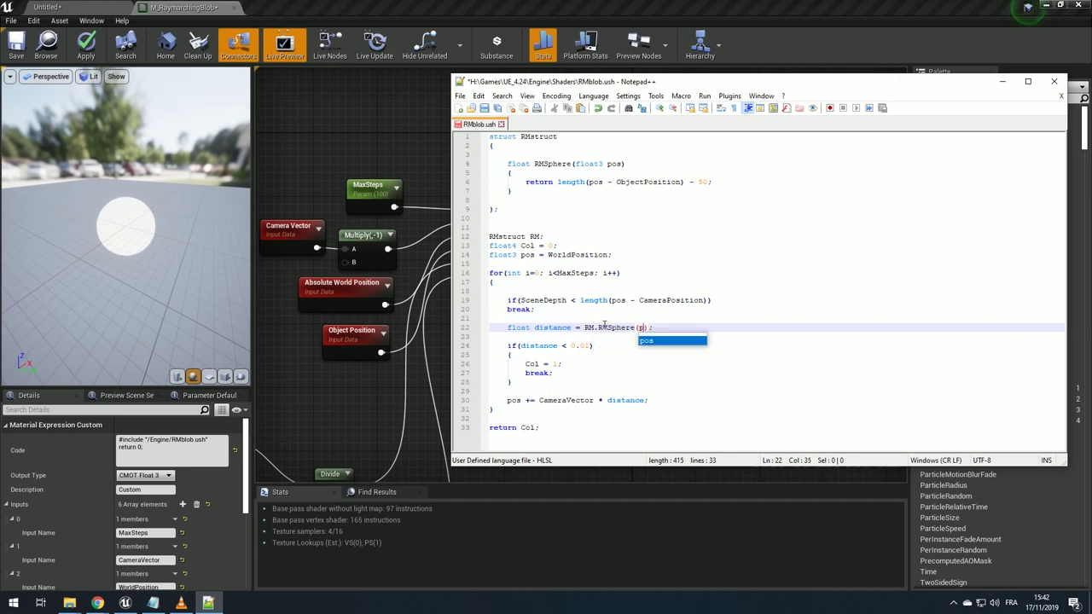
key("ctrl+s")
left_click(282, 350)
- Recompile the Custom node against the updated RMblob.ush, fit the graph, then bring Notepad++ forward
left_click(504, 271)
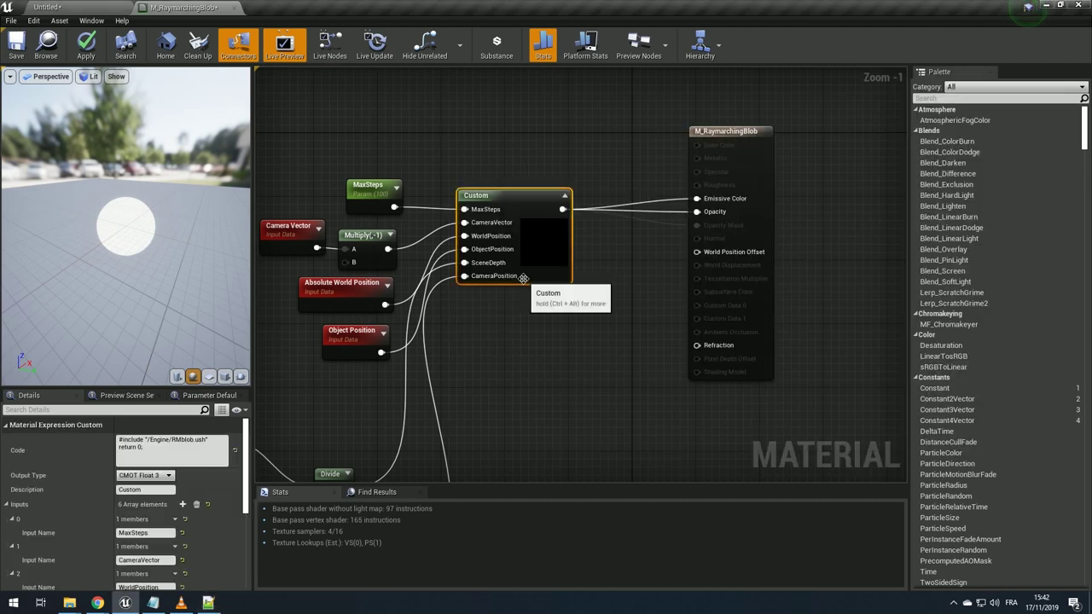
left_click(176, 452)
key("Return")
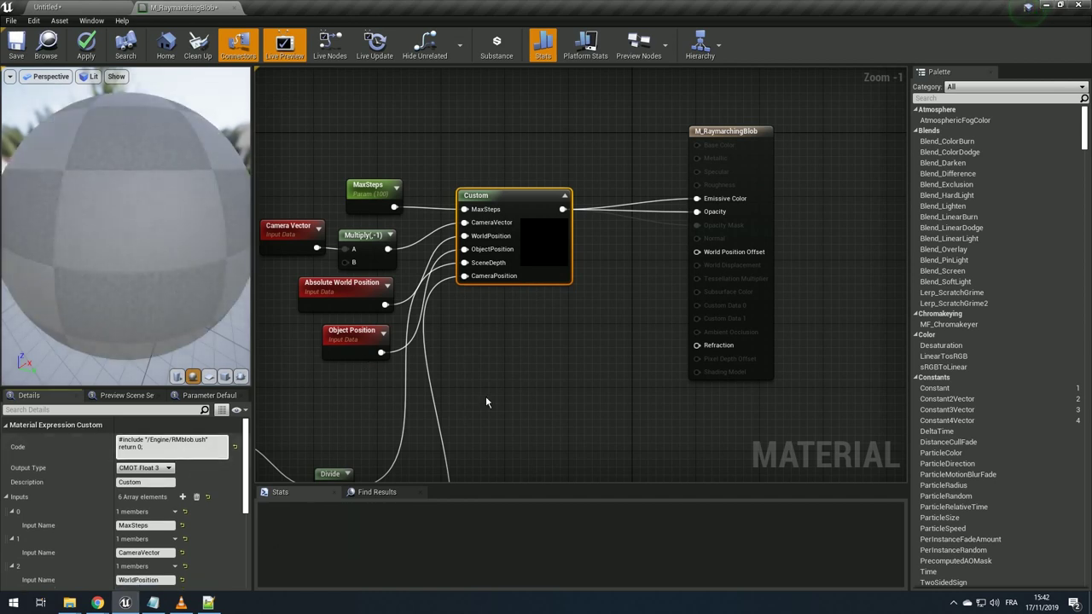
right_click_drag(493, 392, 529, 334)
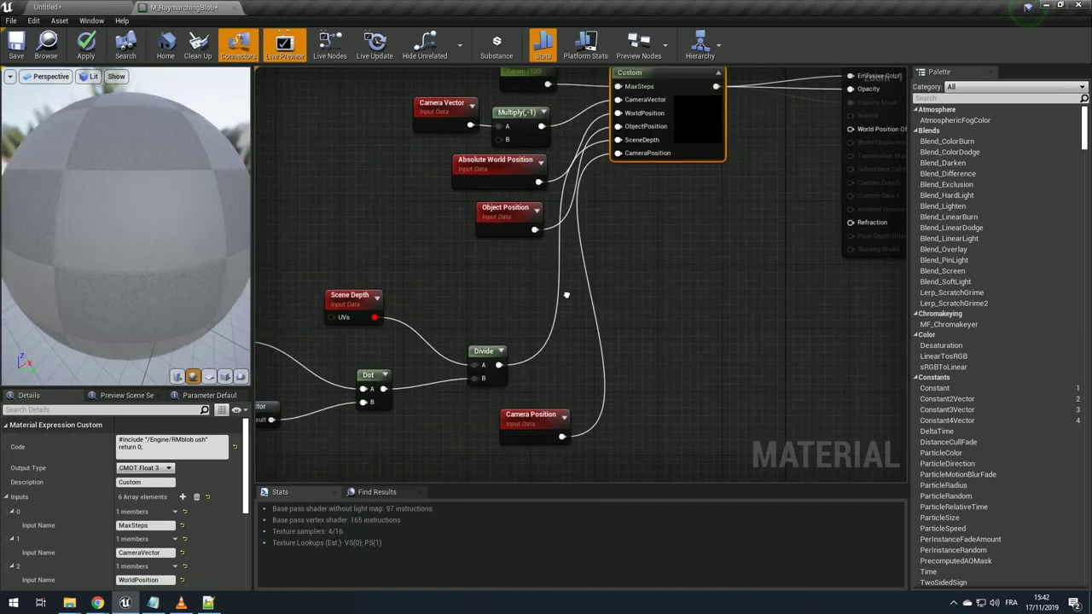
scroll(529, 333, "down", 2)
key("Home")
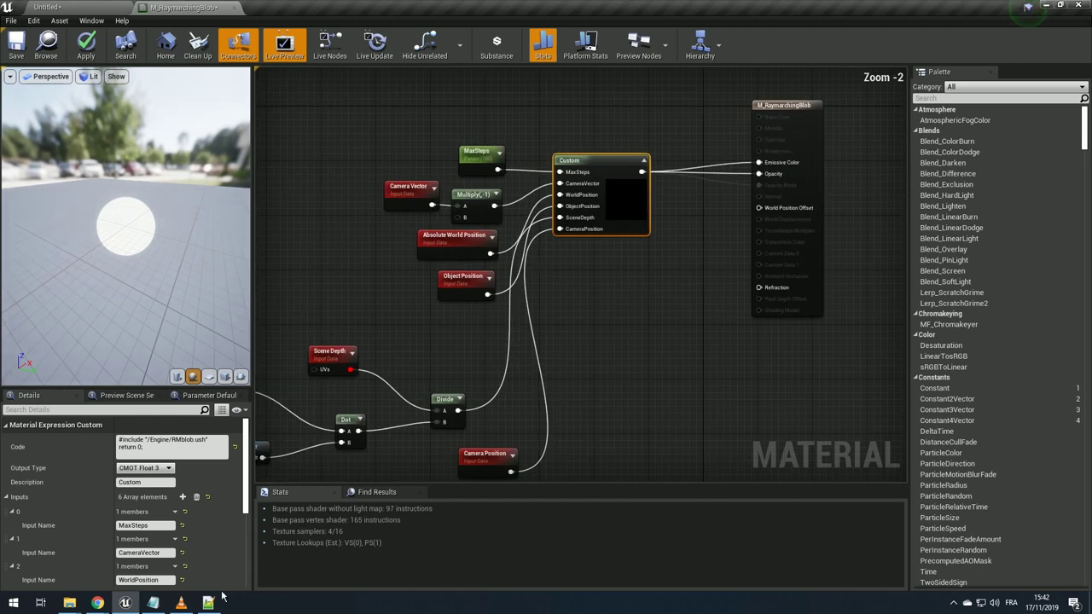
left_click(208, 603)
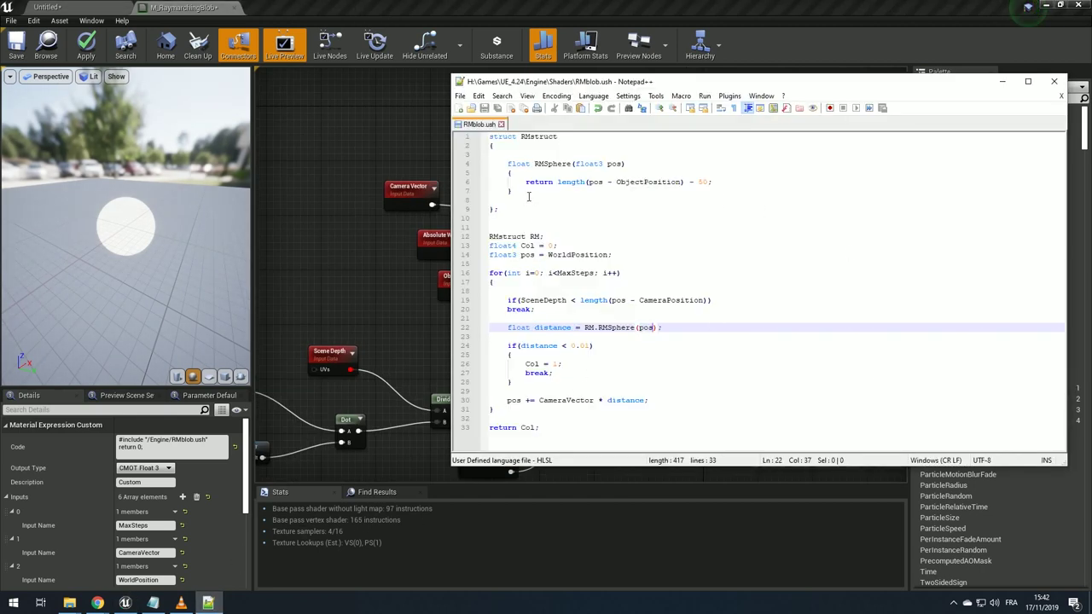
- Add a float3 RMNormal(pos) function header below the RMSphere function
left_click_drag(529, 194, 450, 166)
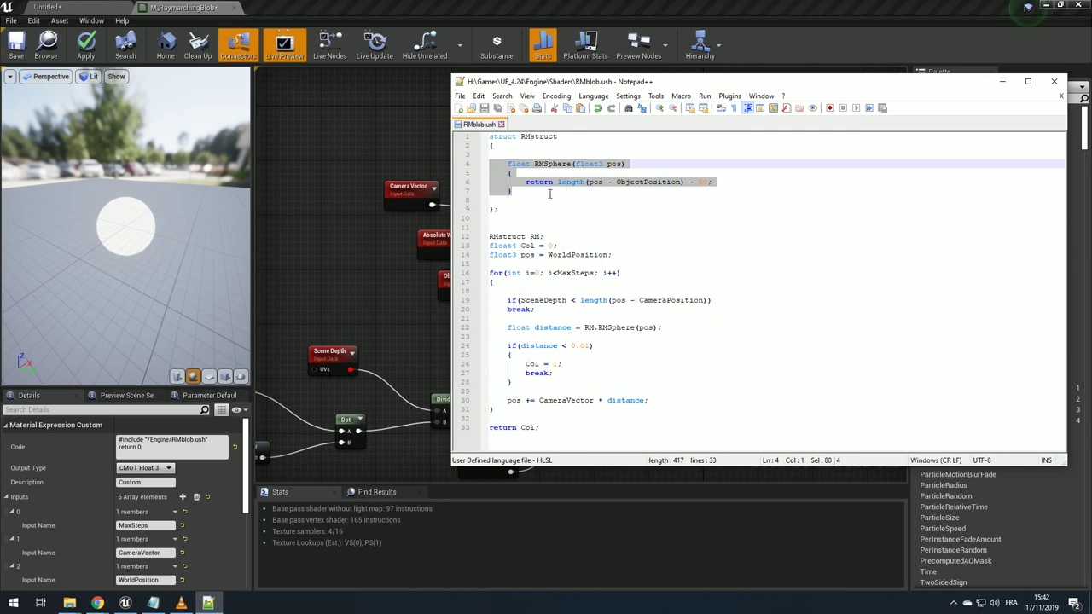
left_click(549, 194)
key("Return")
key("Return")
type("float")
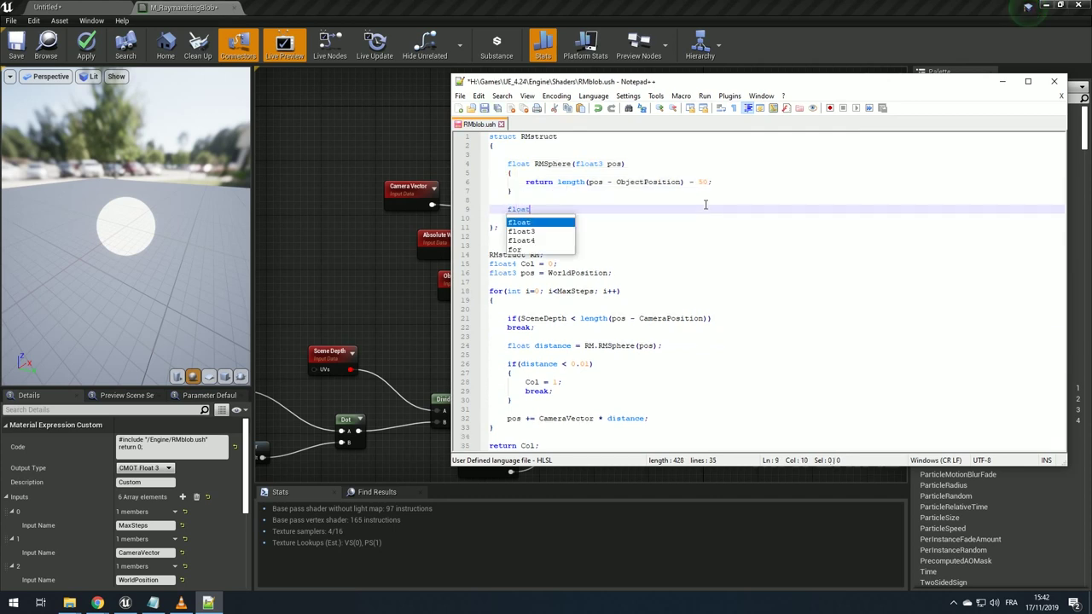
type("3 Normal")
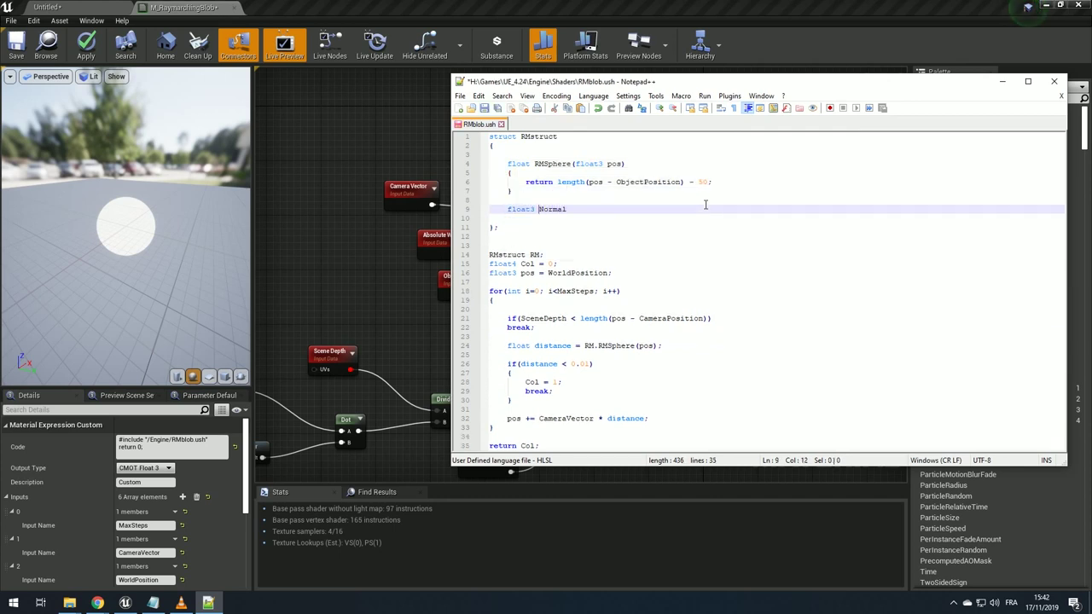
type("RM")
key("End")
type("pos")
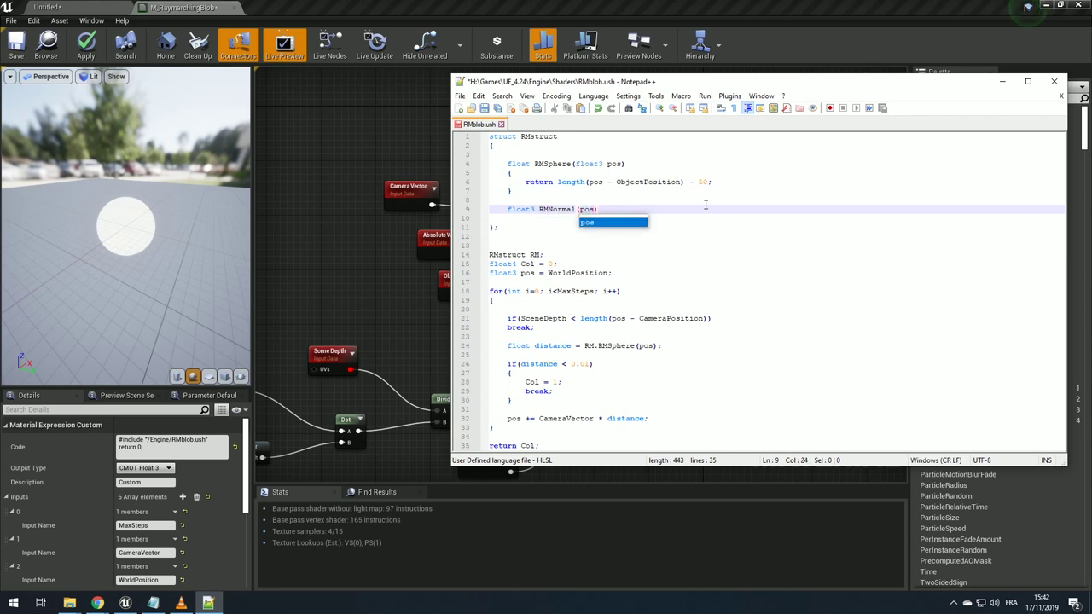
key("End")
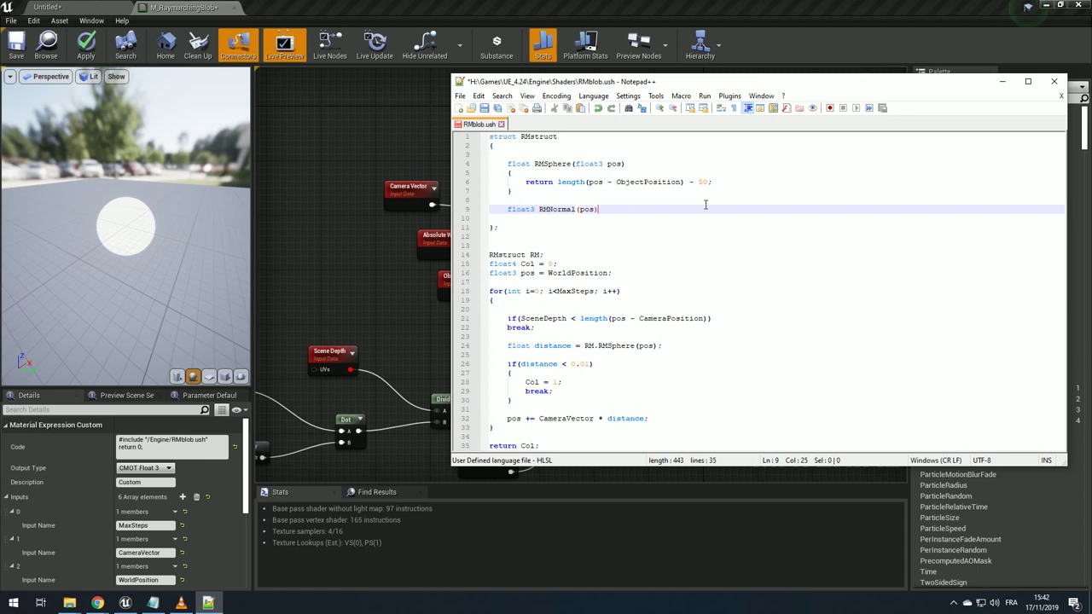
key("Return")
type("{}")
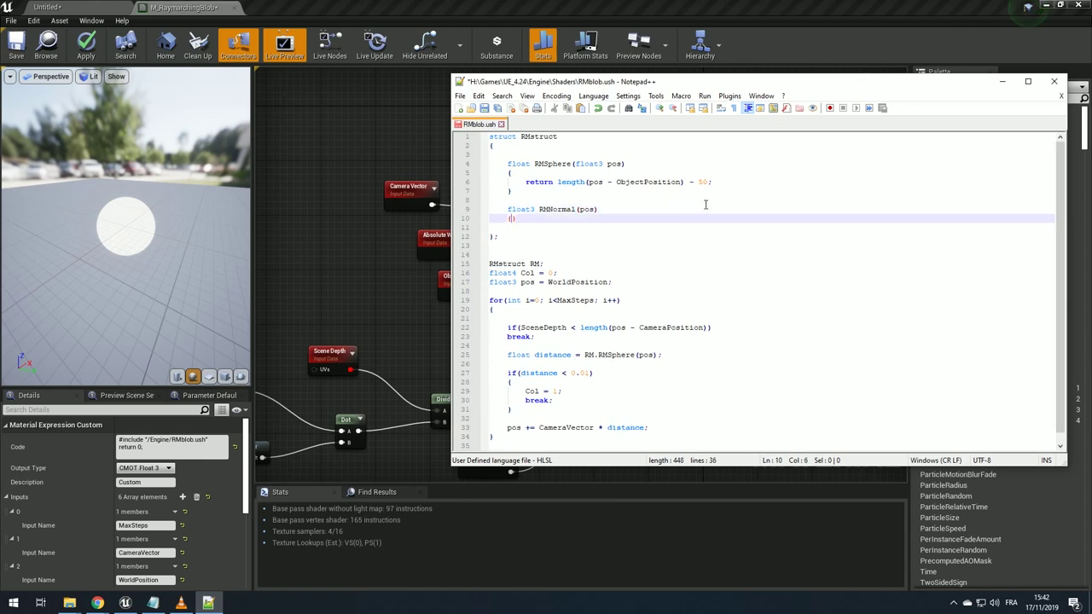
- Give RMNormal a body returning normalize(float3( with a blank components line and closing ));
key("Return")
key("Return")
key("Up")
type("ret")
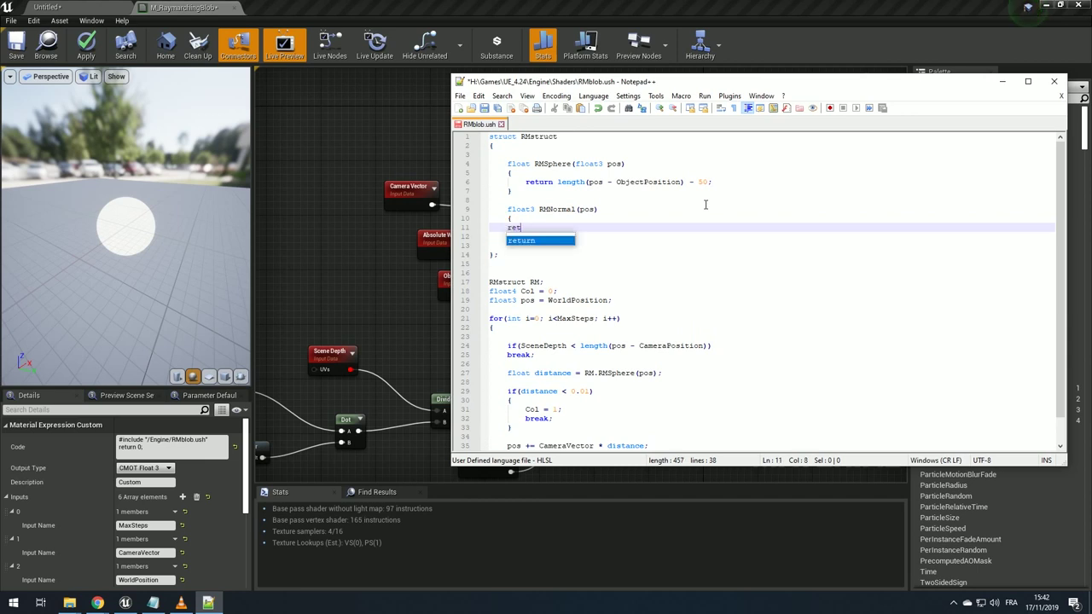
type("urn normali")
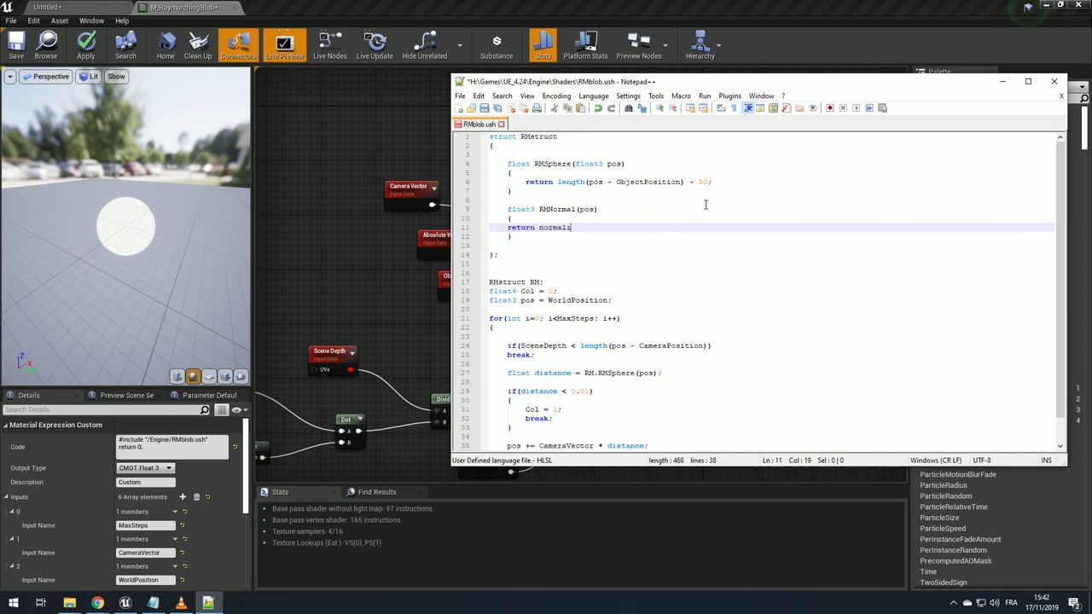
type("ze(f")
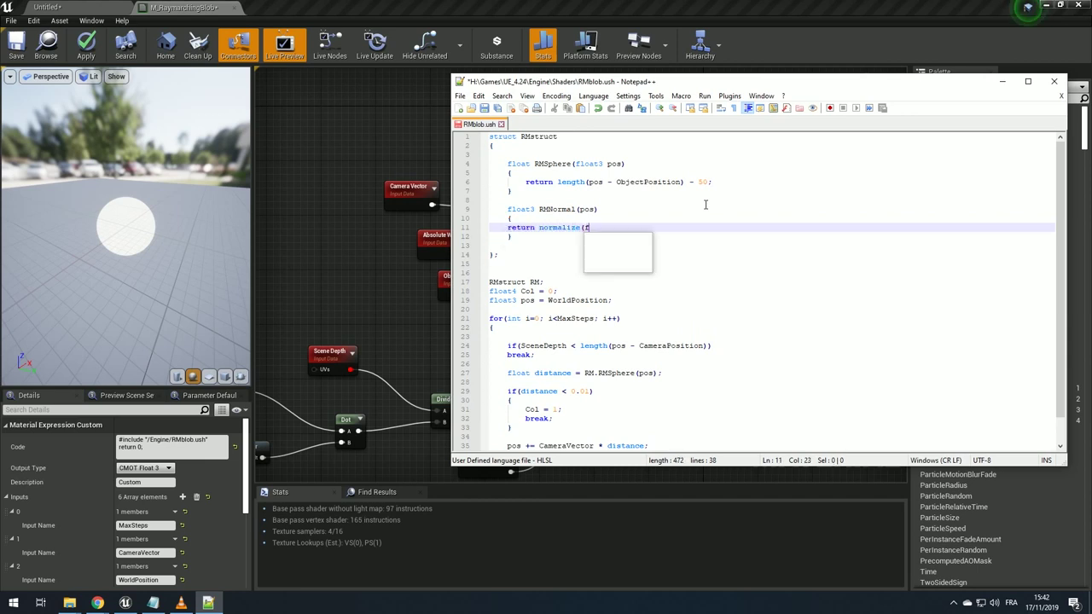
type("loat3(")
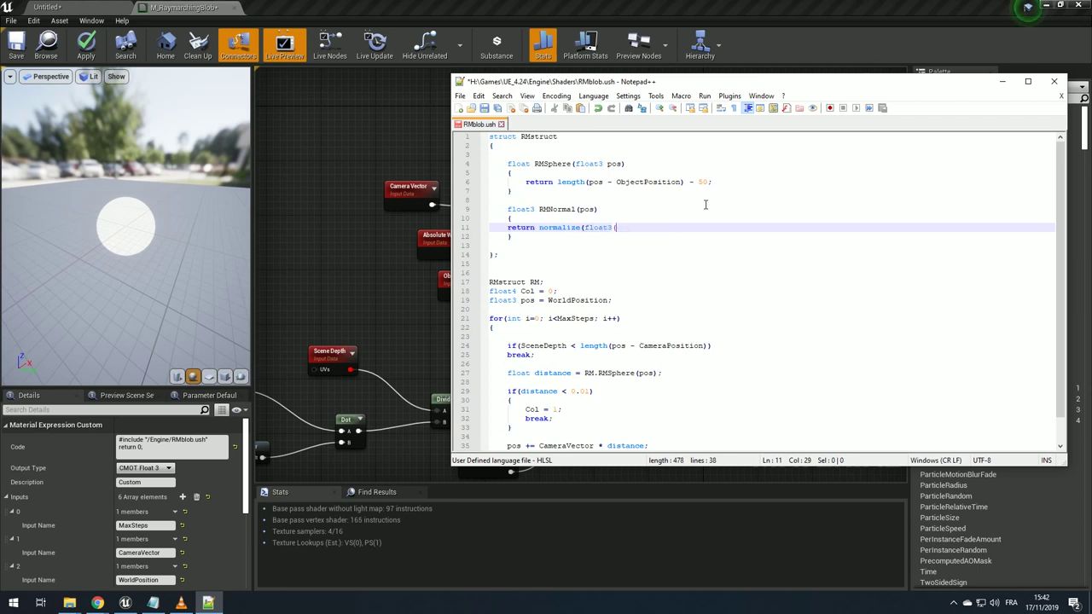
key("Return")
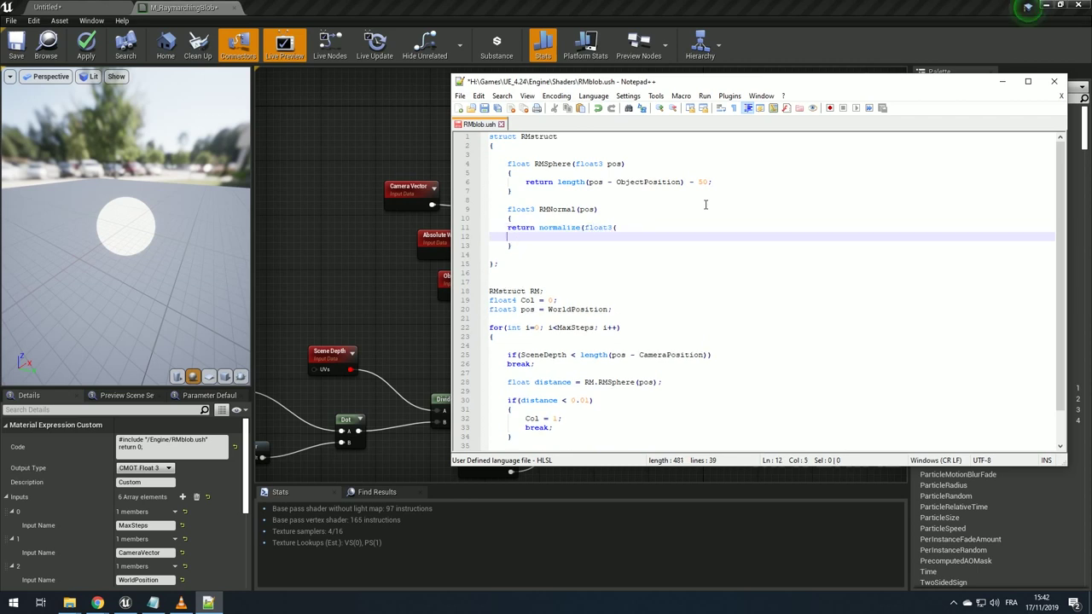
key("Return")
type("));")
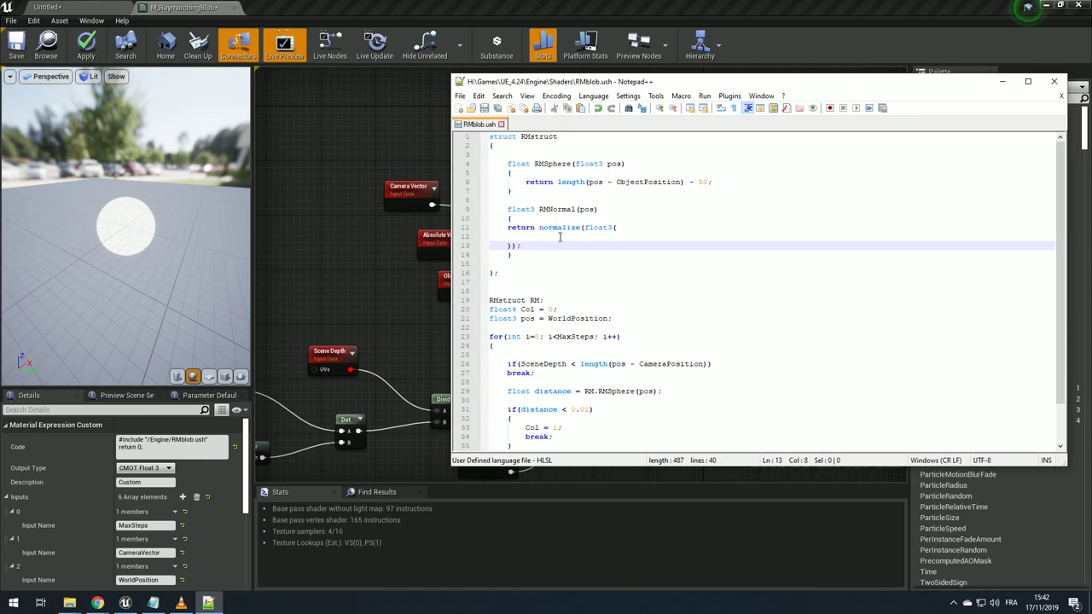
left_click_drag(94, 227, 96, 223)
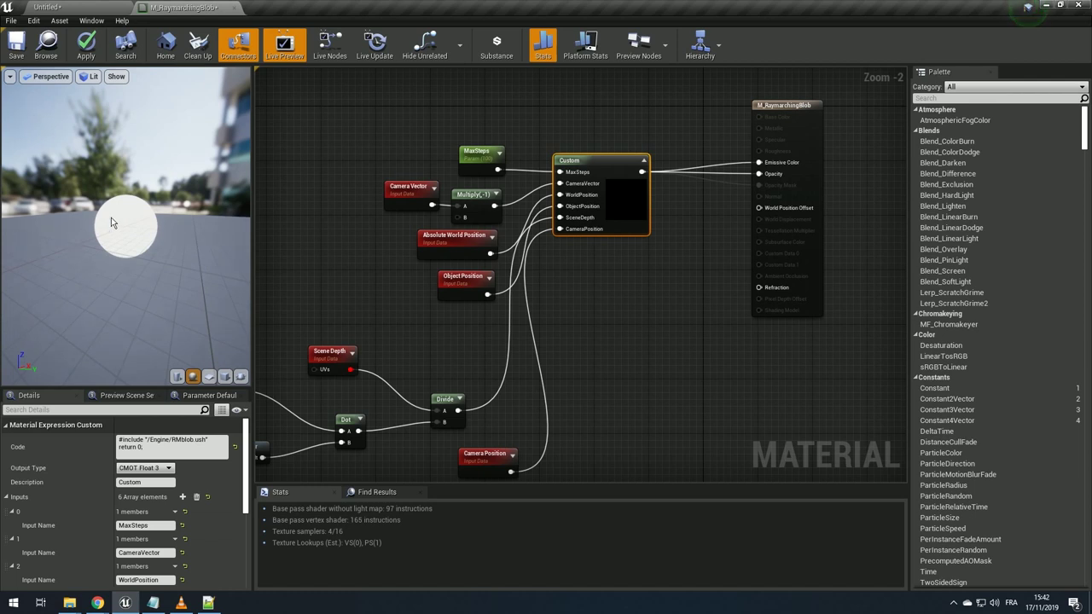
- Zoom and orbit the material preview to inspect the raymarched sphere from another side
scroll(111, 222, "up", 2)
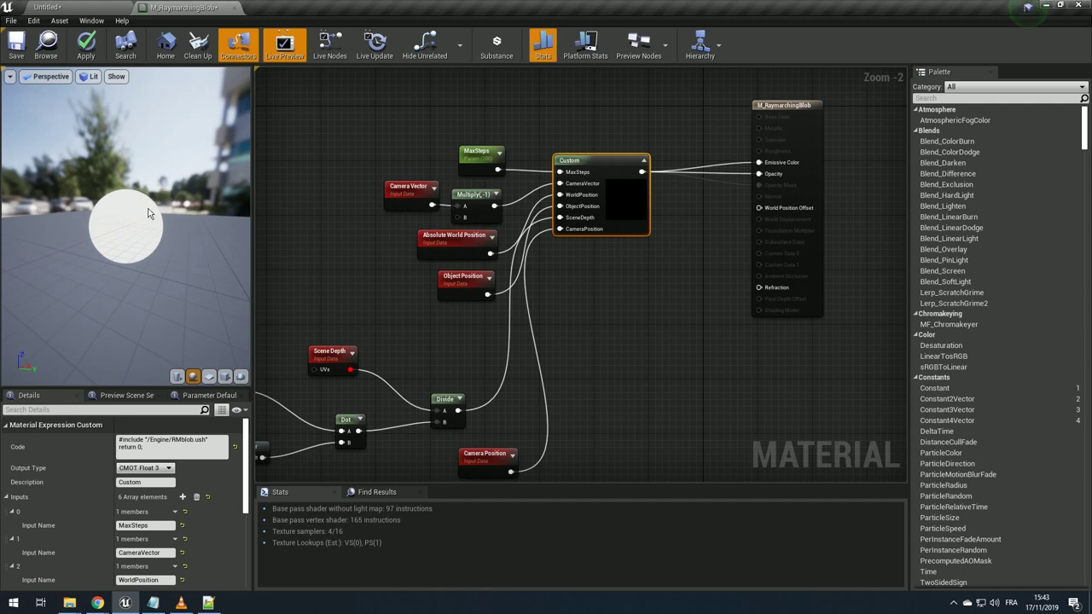
left_click_drag(151, 201, 168, 197)
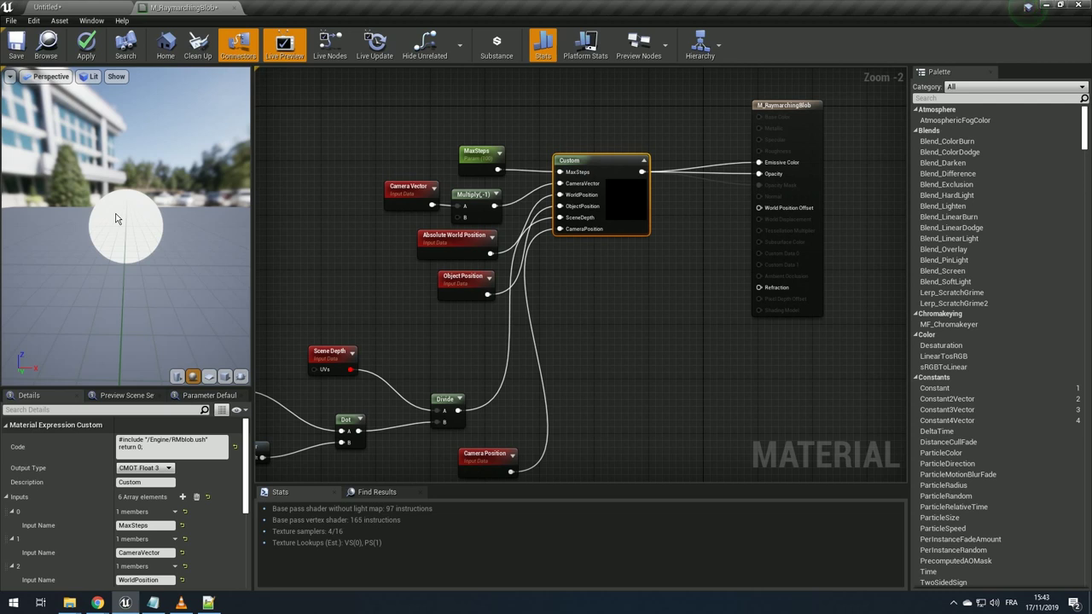
key("alt+Tab")
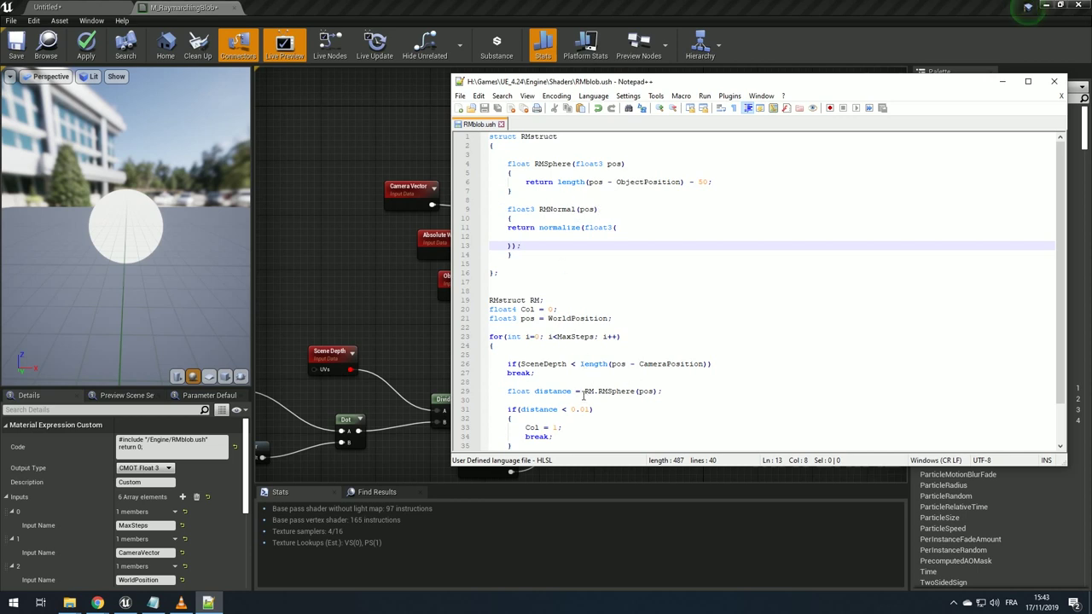
- Copy RM.RMSphere(pos) from line 29 into RMNormal as RM.RMSphere(pos - )
left_click_drag(585, 390, 657, 391)
key("ctrl+c")
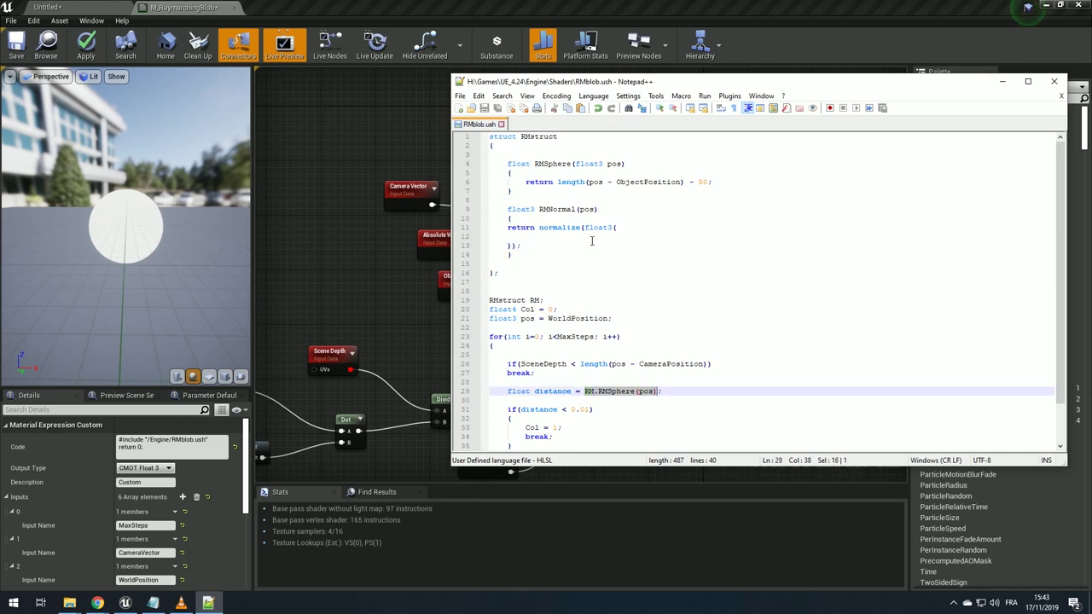
left_click(561, 236)
key("ctrl+v")
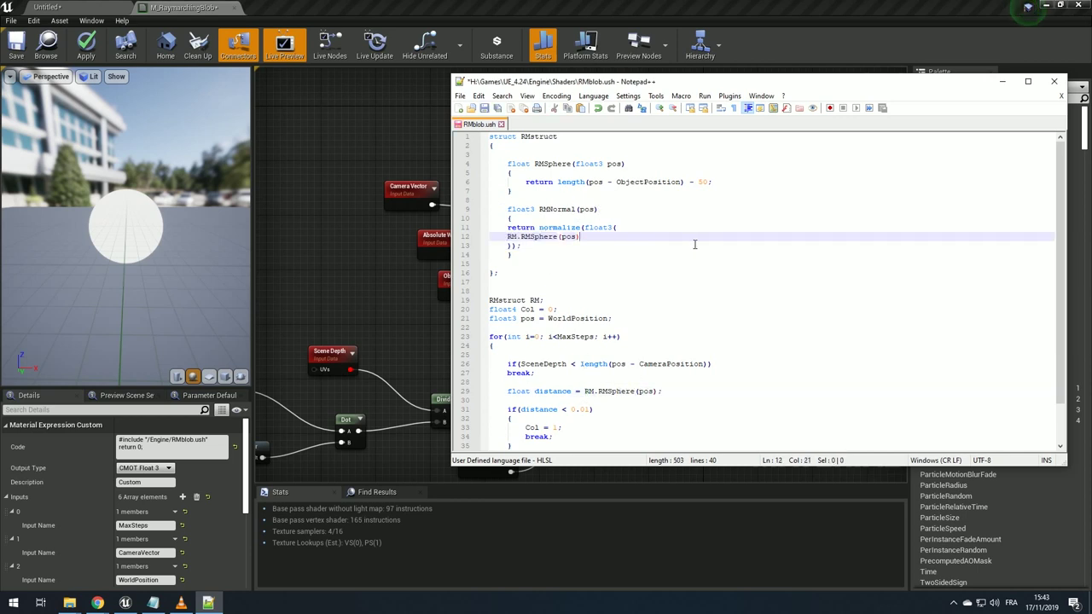
type("-")
type("R")
key("BackSpace")
key("BackSpace")
key("BackSpace")
key("BackSpace")
- Add float2 Off = float2(0.01, 0); above RMNormal's return statement
left_click(552, 222)
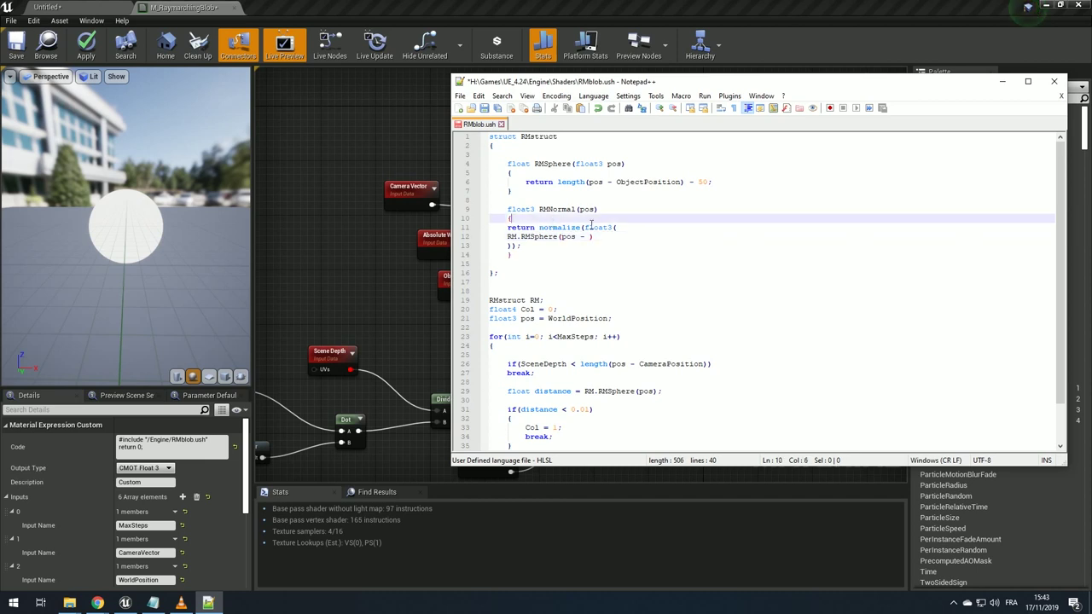
key("Return")
key("Return")
key("Return")
key("Up")
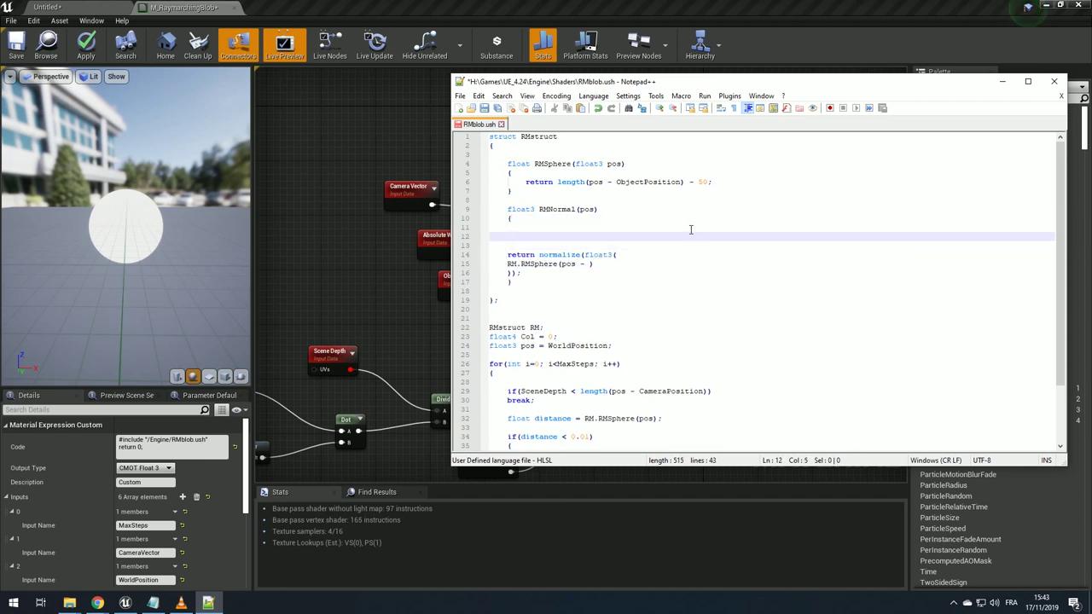
type("float")
type("2 ")
type("Off")
type(" = float2")
type("(0.0")
type("1, ")
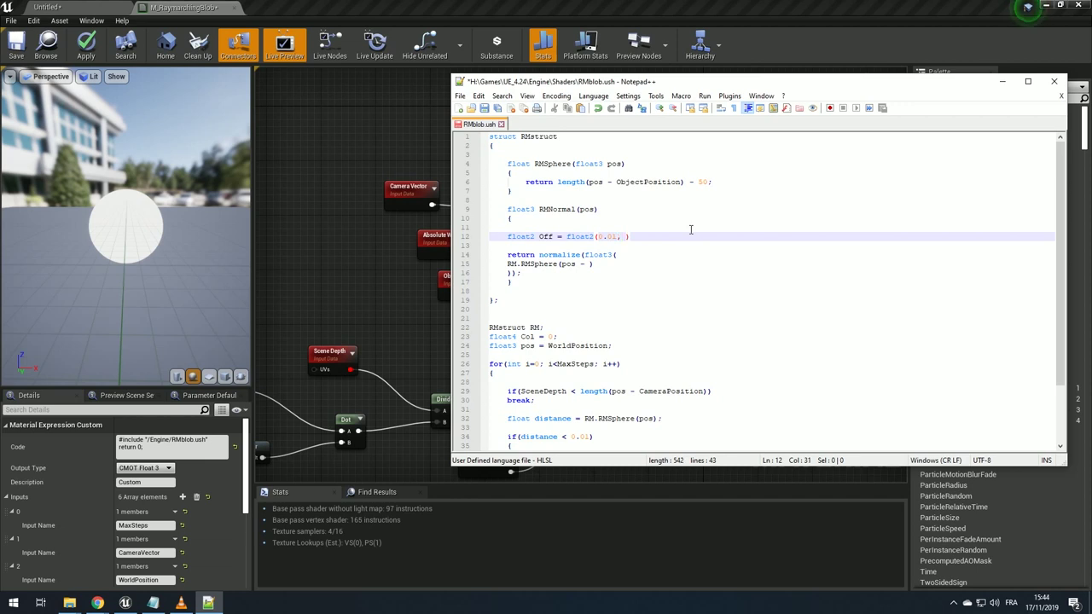
type("0")
type(");")
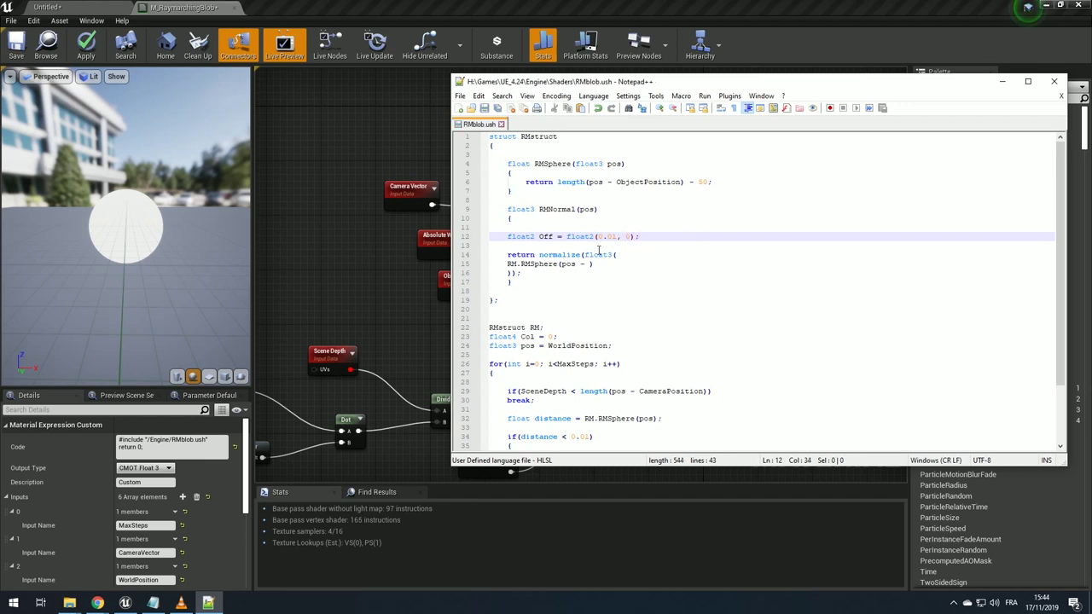
- Build the x gradient line: RMSphere(pos - Off.xyy) minus RMSphere(pos + Off.xyy), with a trailing comma
left_click(588, 264)
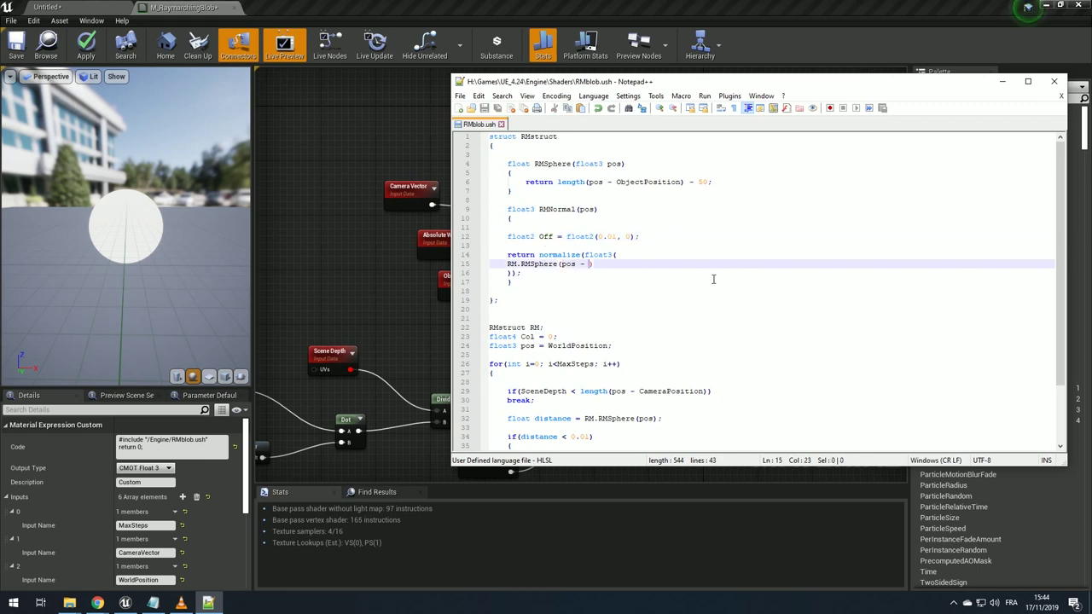
type("Off")
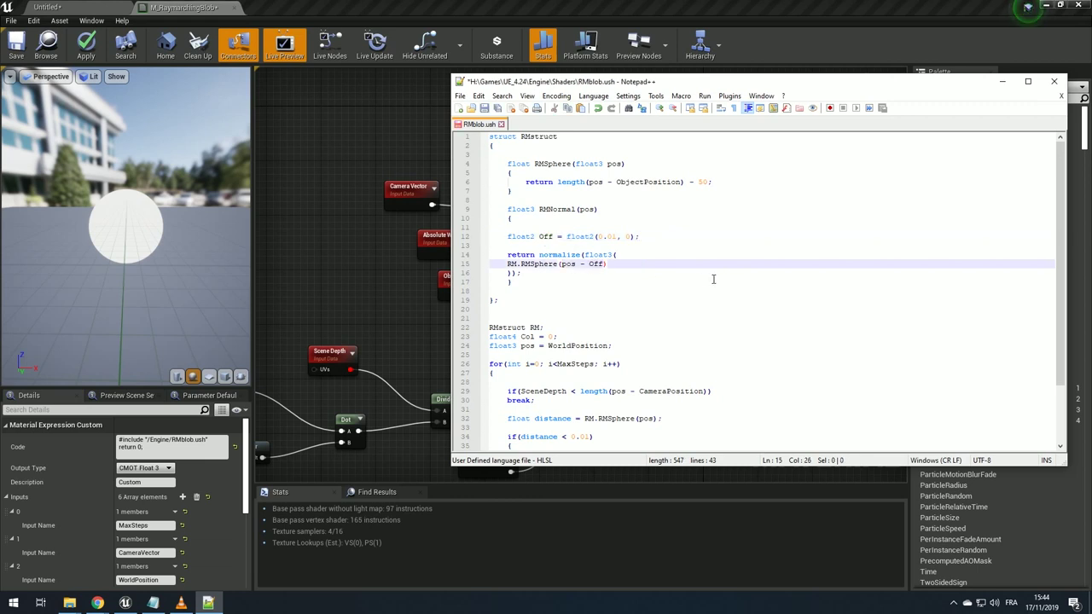
type(".xyy")
left_click_drag(625, 264, 619, 265)
double_click(618, 265)
left_click_drag(579, 265, 510, 264)
left_click(644, 268)
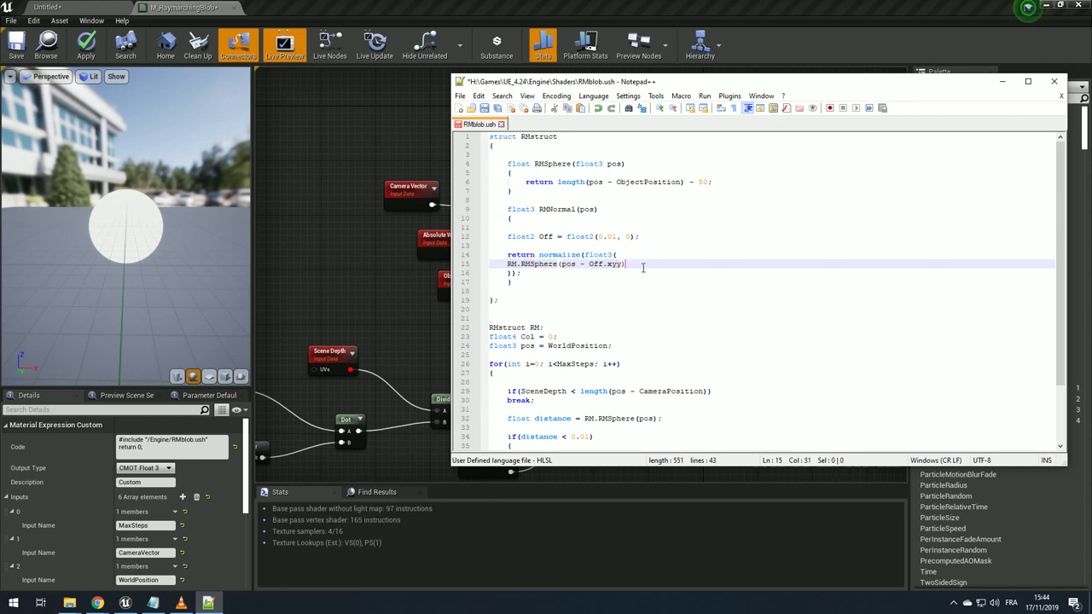
type("-")
key("ctrl+v")
left_click(717, 266)
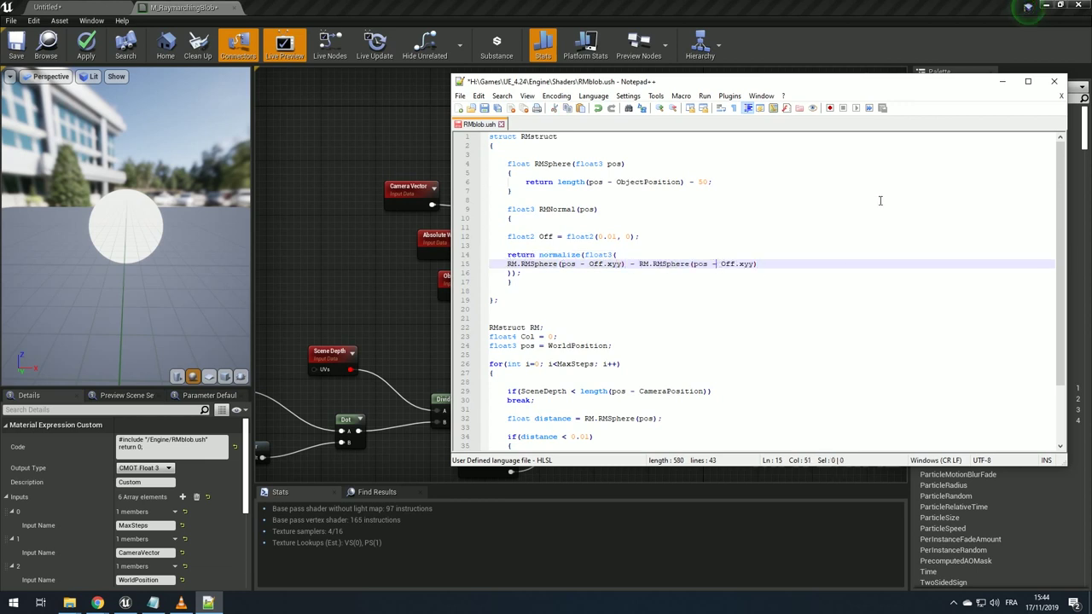
key("BackSpace")
type("+")
left_click(786, 266)
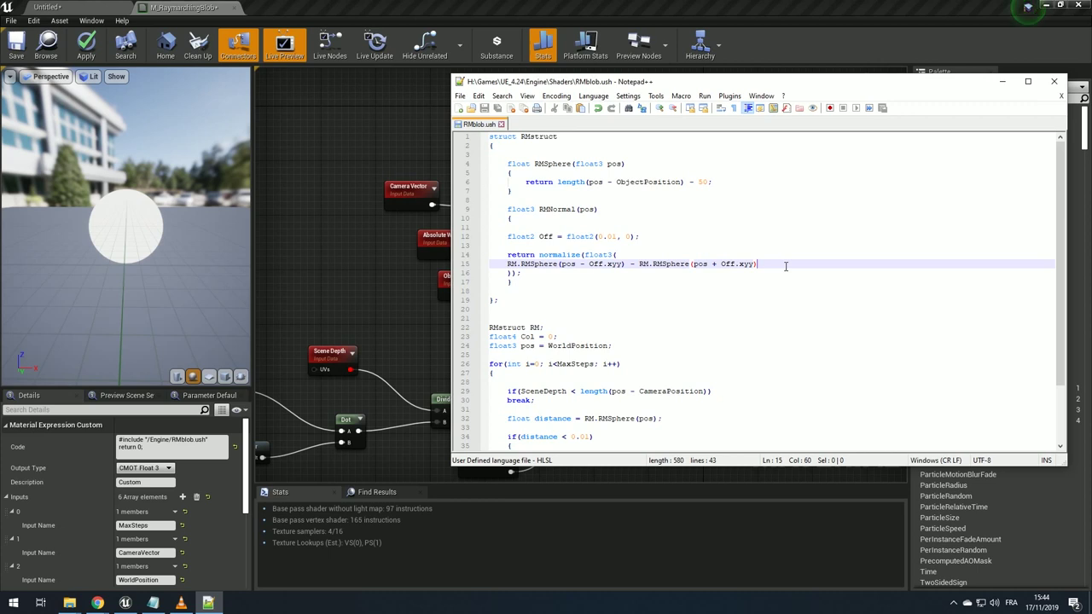
type(",")
- Duplicate the gradient line into y and z lines, dropping the last line's trailing comma
left_click_drag(785, 266, 507, 264)
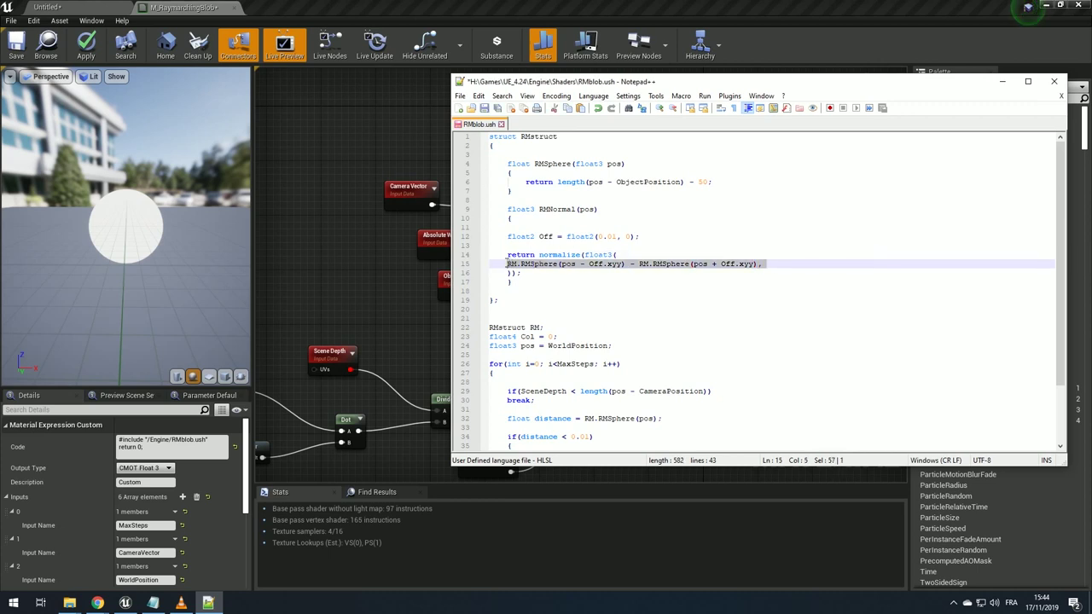
left_click(846, 258)
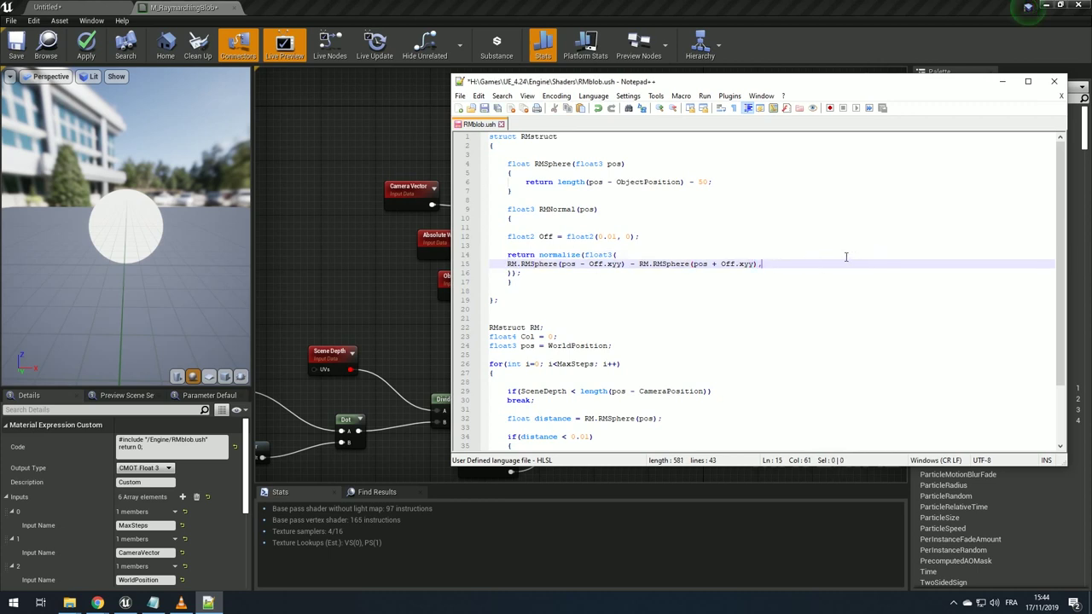
key("Return")
key("ctrl+v")
key("Return")
key("ctrl+v")
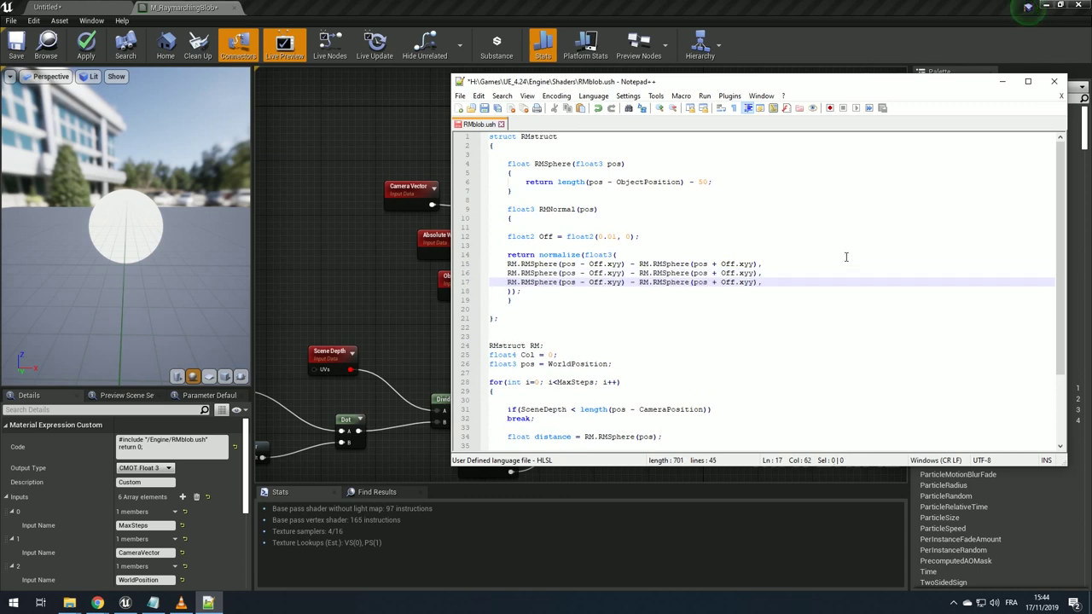
double_click(520, 163)
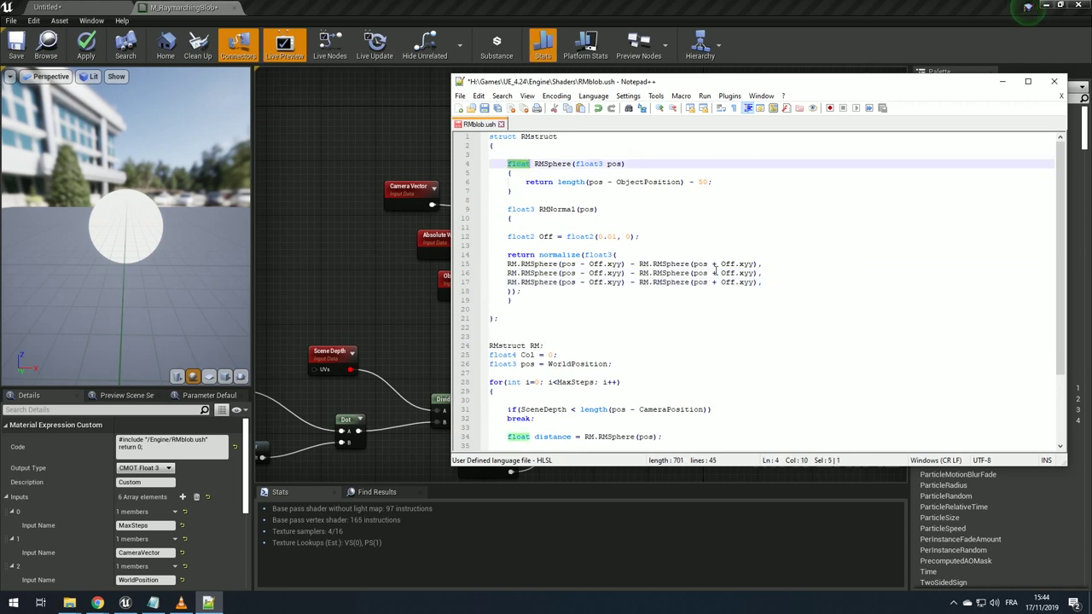
left_click(774, 282)
key("BackSpace")
key("BackSpace")
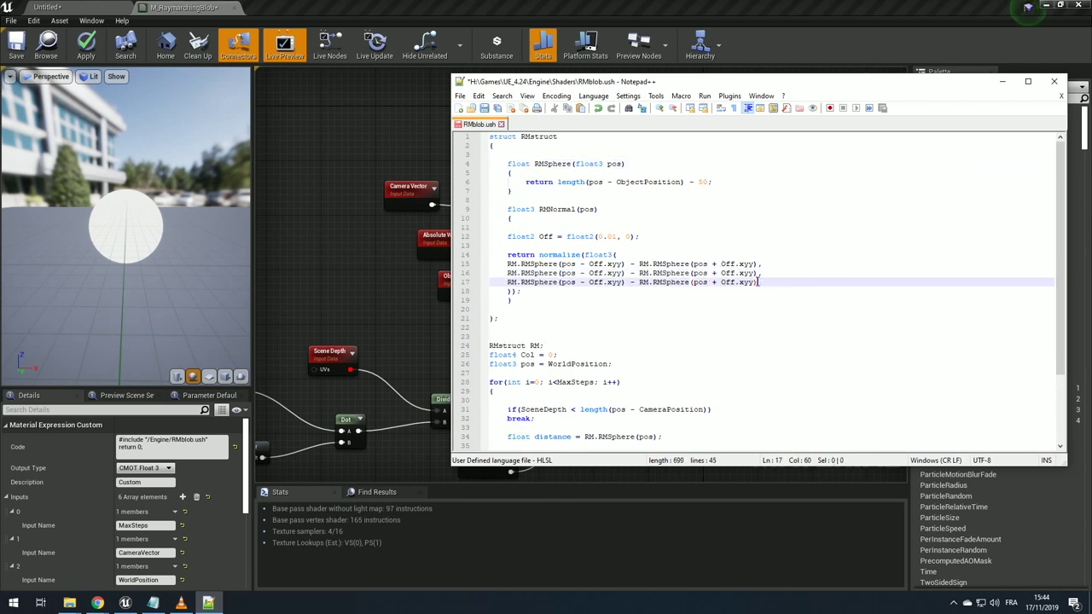
- Change the swizzles on lines 16 and 17 to Off.yxy and Off.yyx, then save
left_click(611, 273)
key("BackSpace")
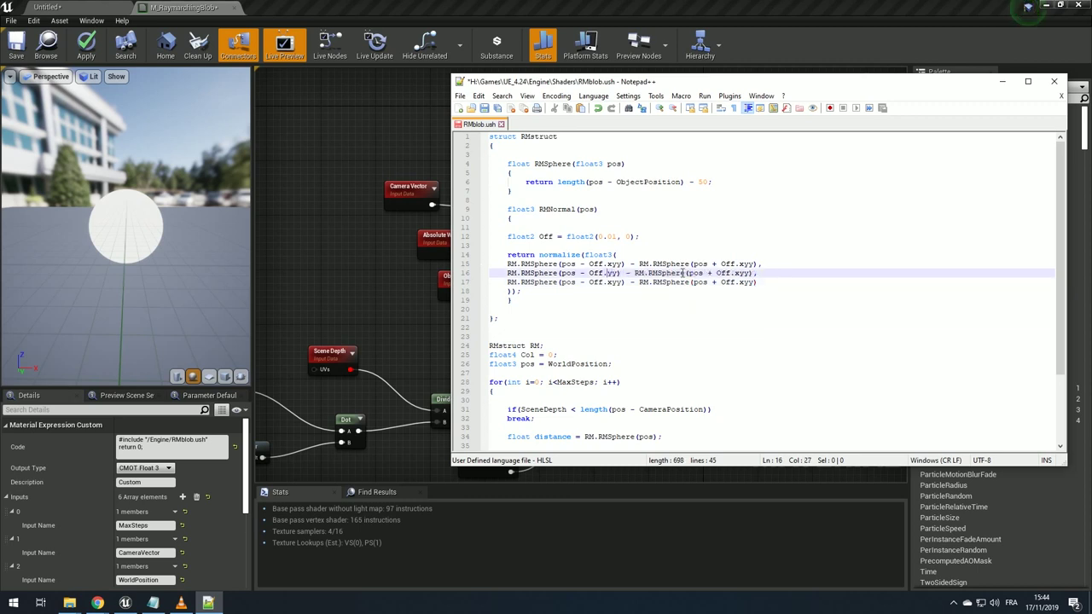
type("x")
key("Escape")
key("Down")
key("BackSpace")
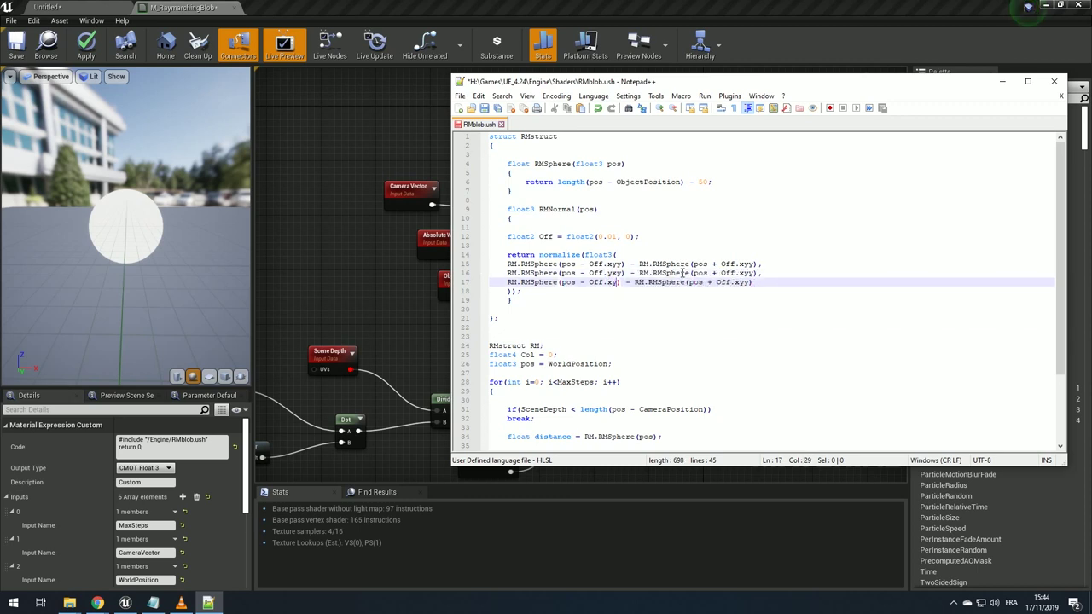
type("x")
key("BackSpace")
type("y")
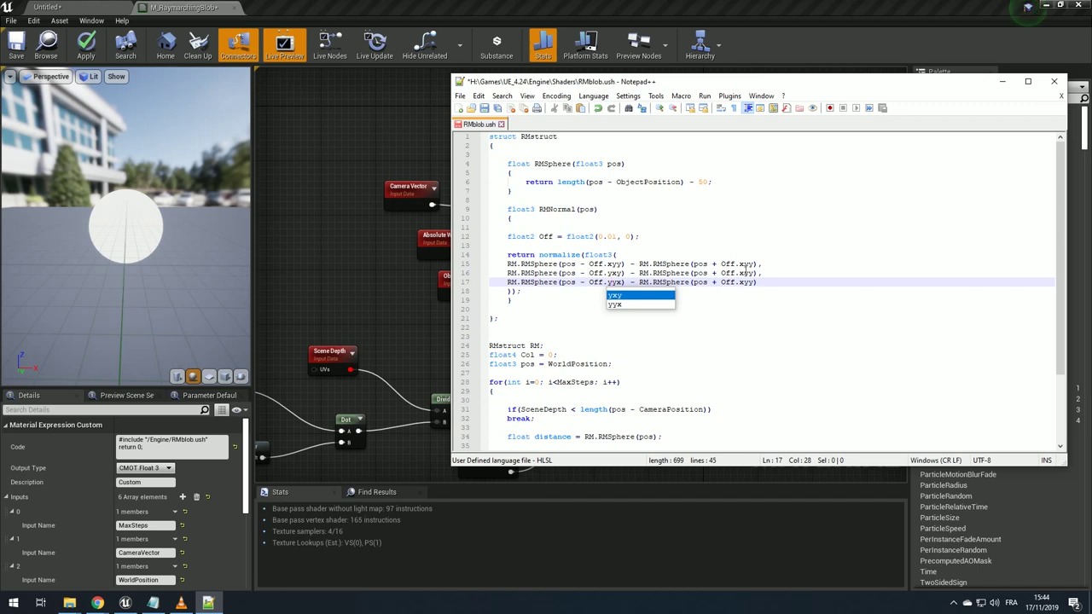
left_click(742, 273)
key("BackSpace")
type("x")
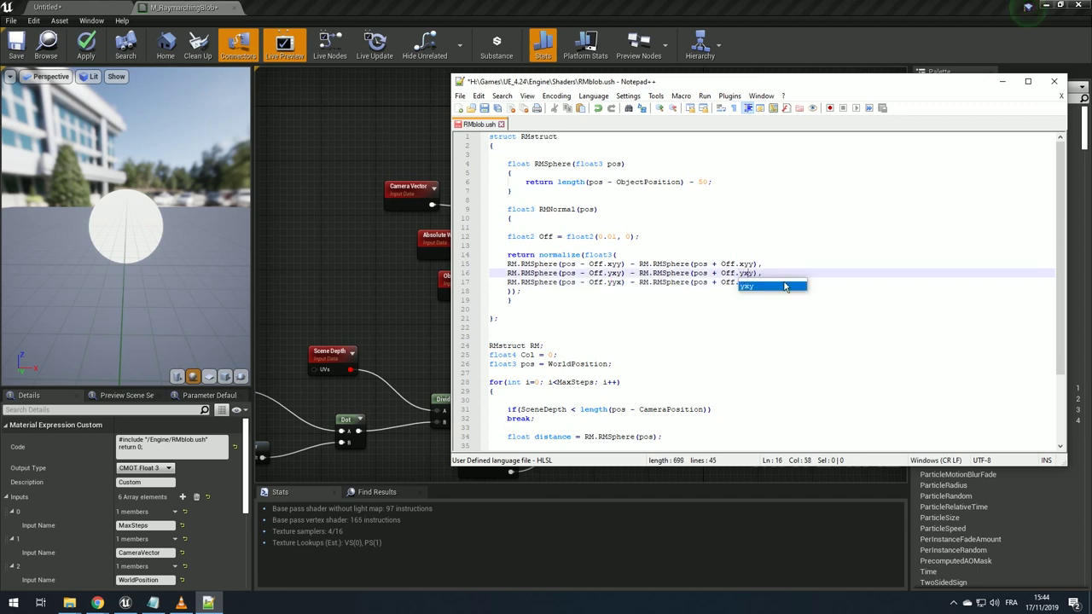
key("Escape")
key("Down")
key("BackSpace")
key("Right")
key("Right")
type("x")
key("ctrl+s")
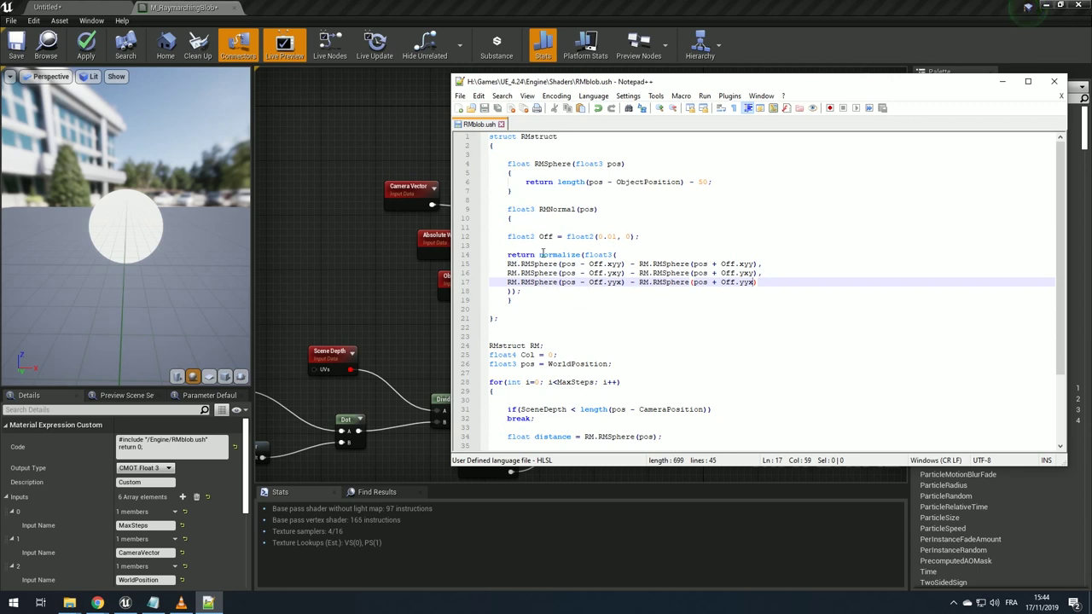
- Remove every RM. prefix before RMSphere in RMNormal, save, and return to Unreal
double_click(599, 255)
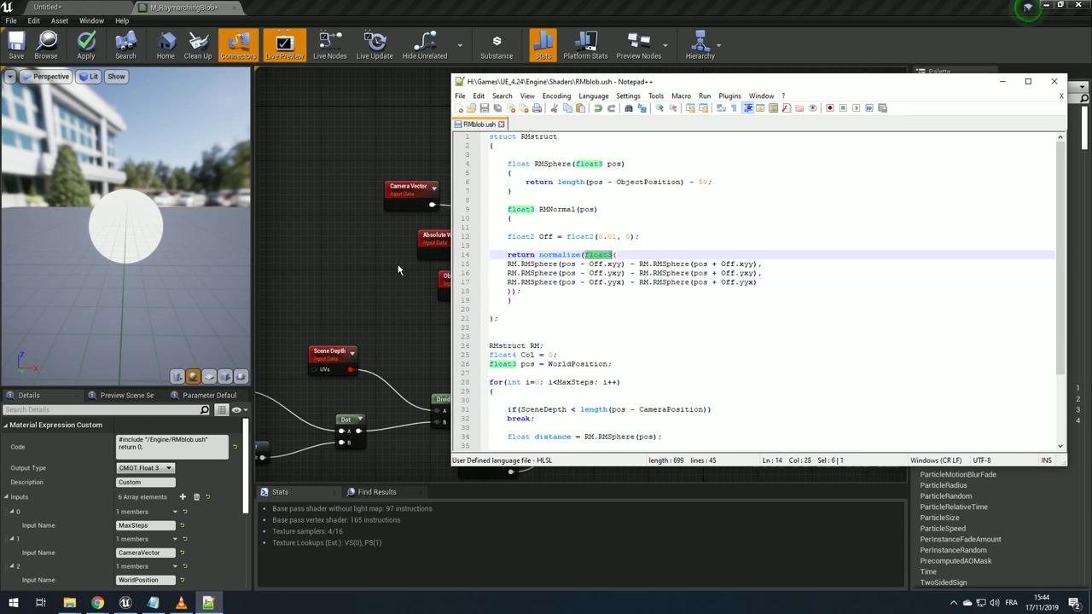
double_click(511, 264)
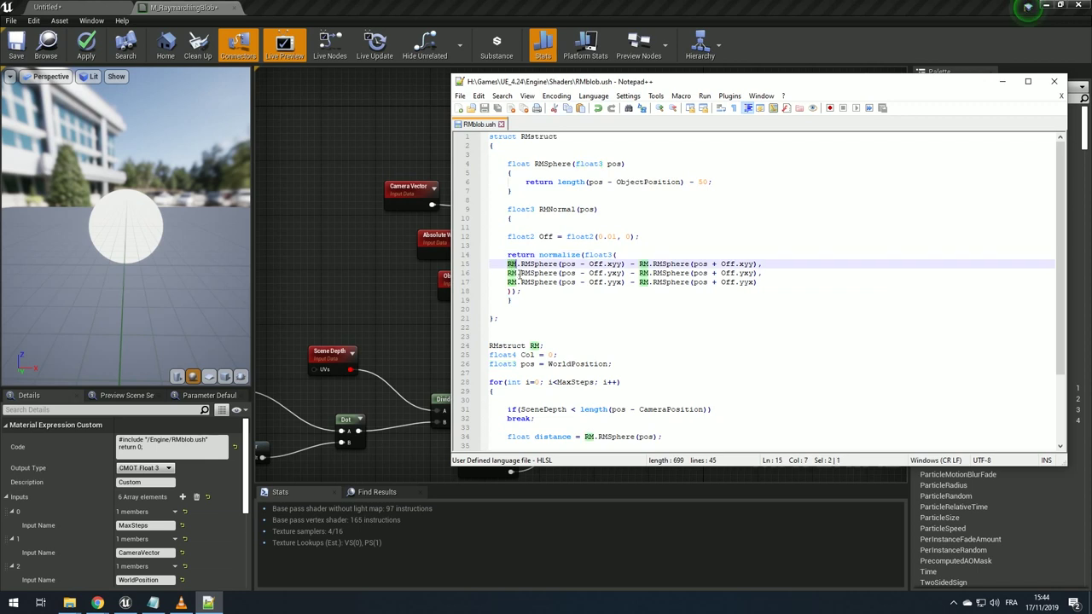
key("Delete")
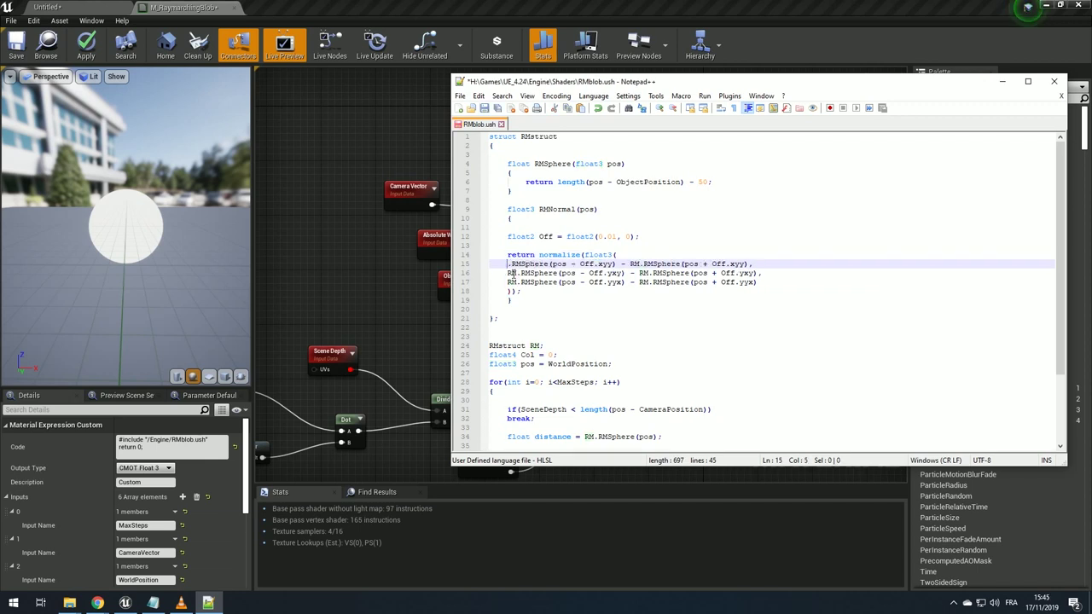
key("Delete")
key("Down")
key("Delete")
key("Delete")
key("Delete")
key("Down")
key("Delete")
key("Delete")
key("Delete")
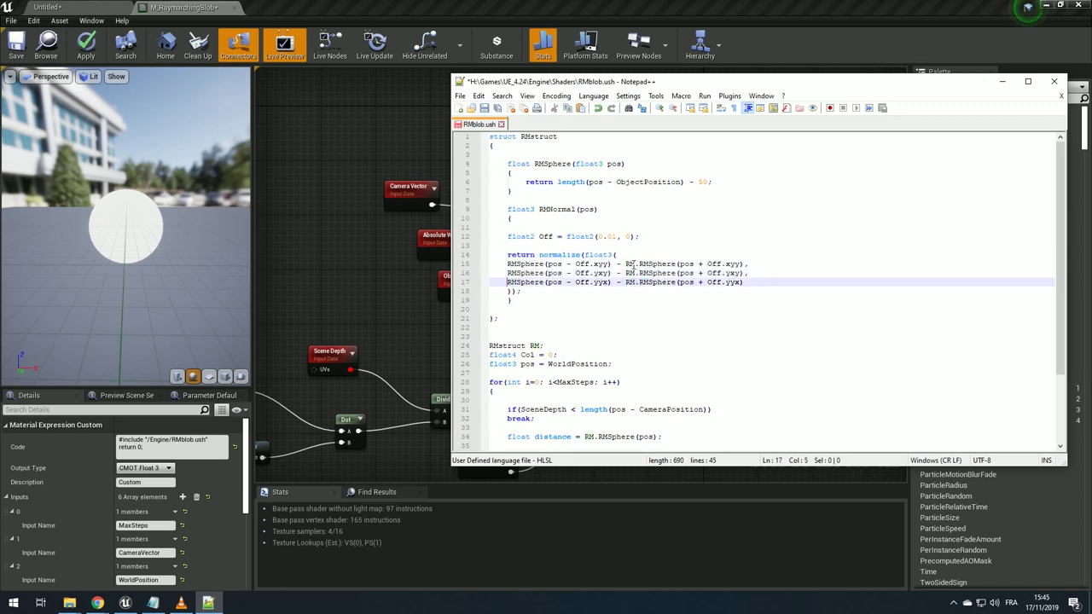
left_click(625, 264)
key("Delete")
key("Delete")
key("Delete")
key("Down")
key("Delete")
key("Delete")
key("Delete")
double_click(630, 281)
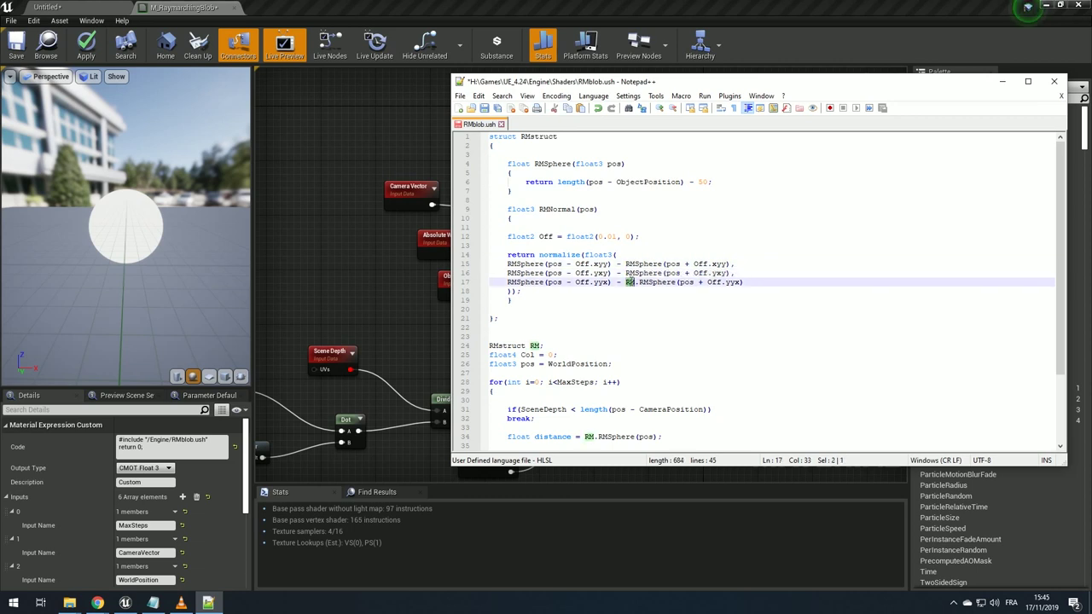
key("Delete")
key("Delete")
key("ctrl+s")
left_click(364, 288)
- Type float3 before pos in RMNormal's parameter and recompile the Custom node
left_click(597, 223)
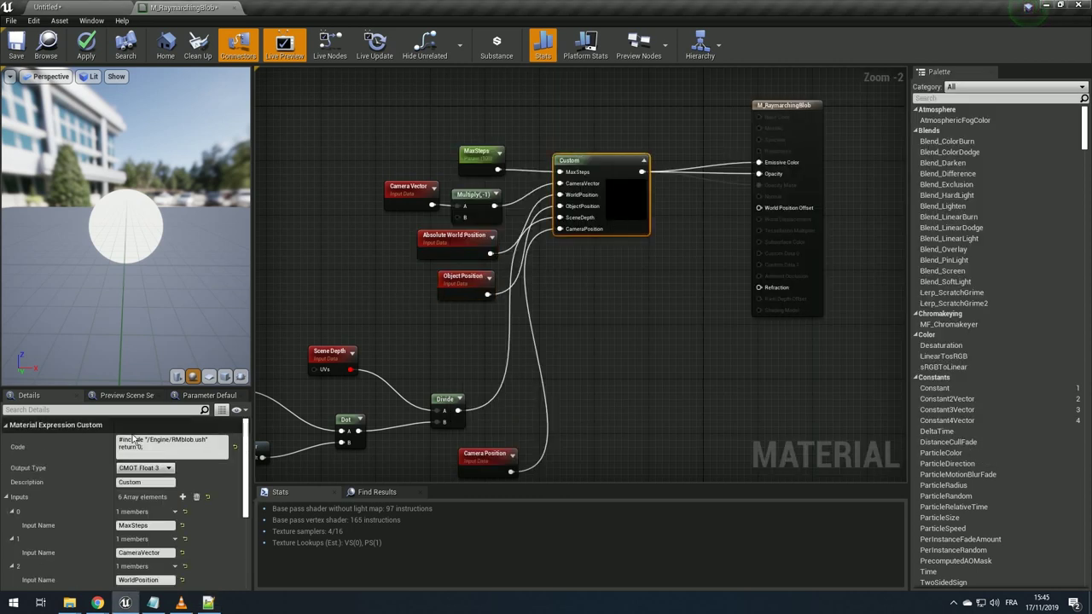
left_click(175, 450)
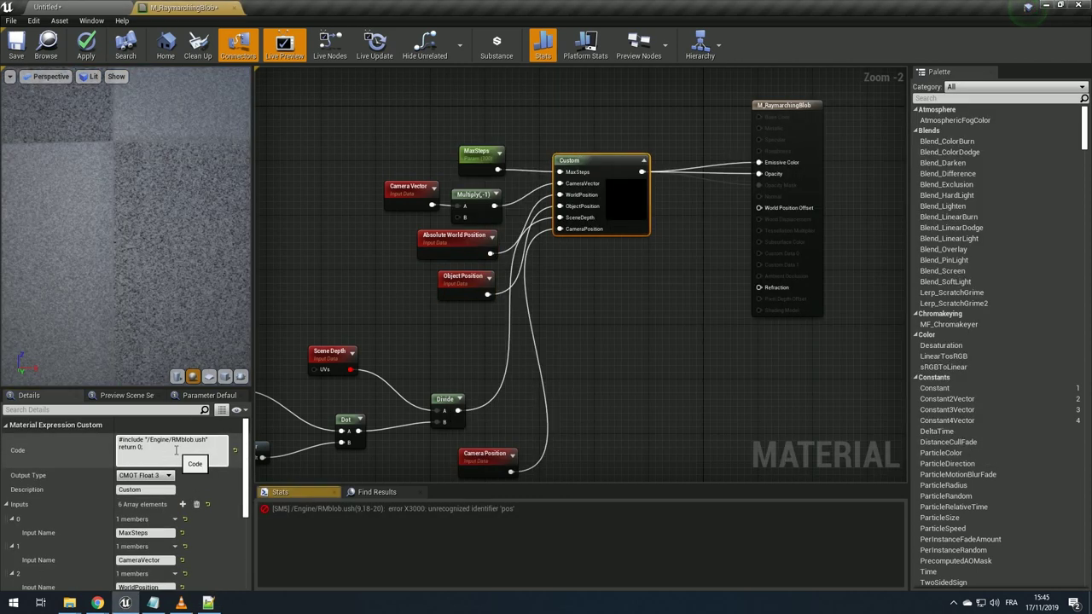
left_click(209, 603)
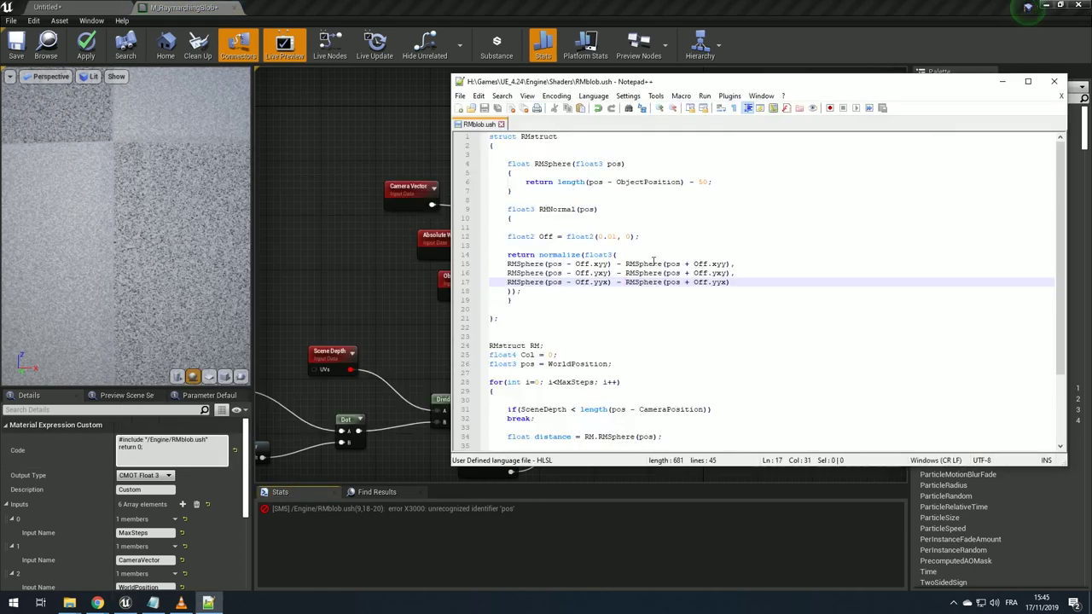
left_click(584, 210)
type("float3")
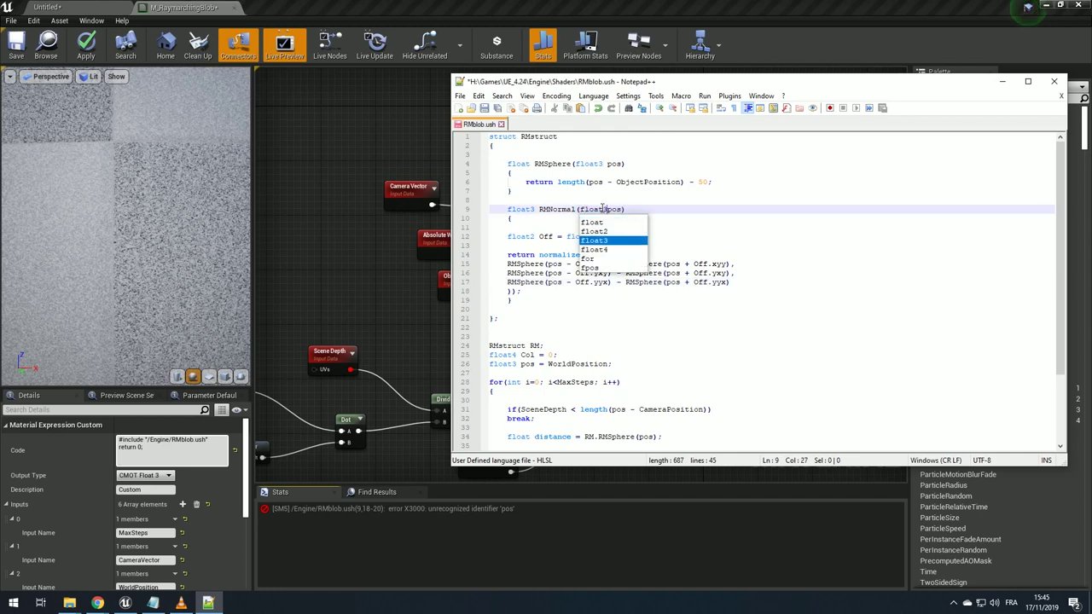
left_click(301, 294)
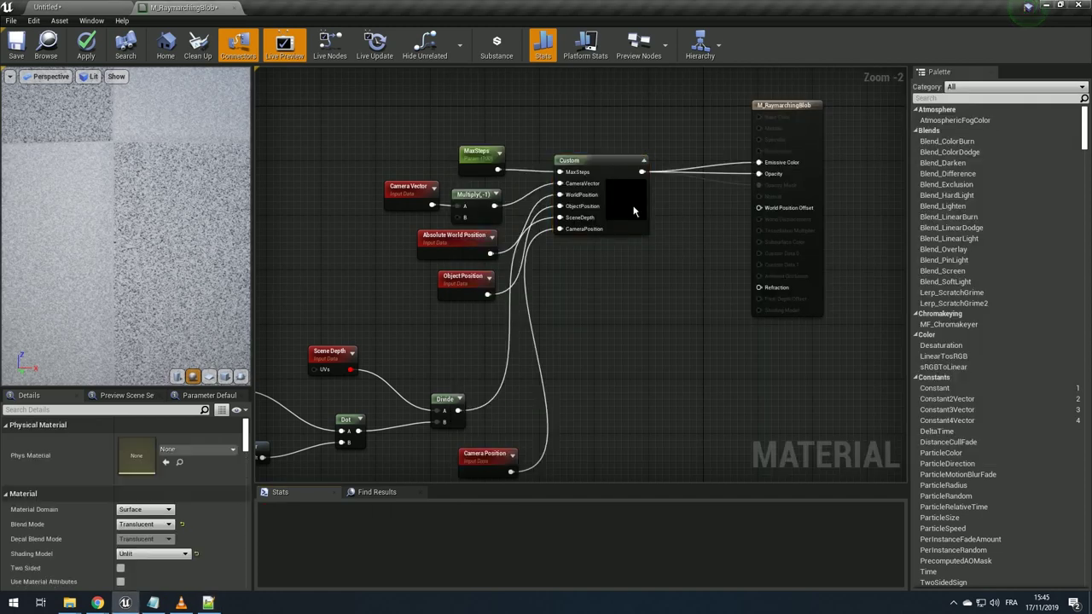
left_click(208, 603)
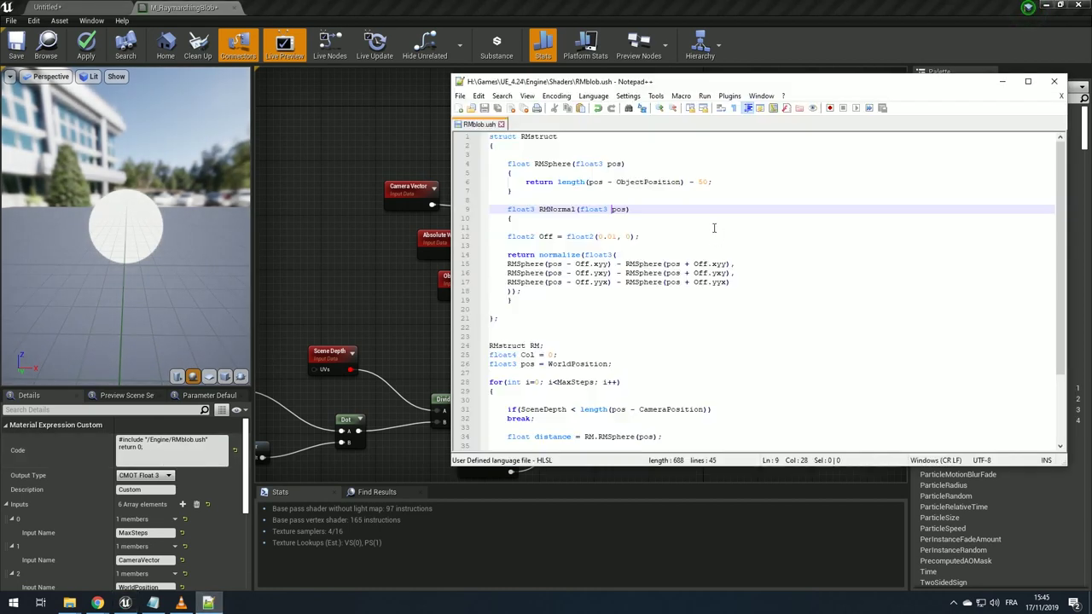
- Tidy the empty line 11 inside RMNormal and save RMblob.ush
left_click(645, 228)
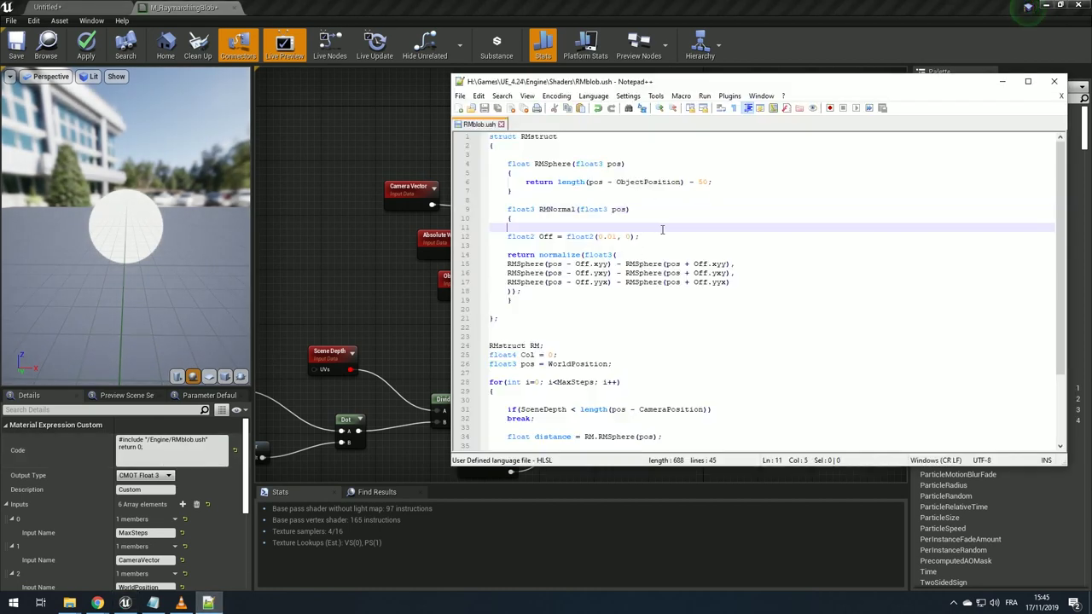
key("BackSpace")
key("BackSpace")
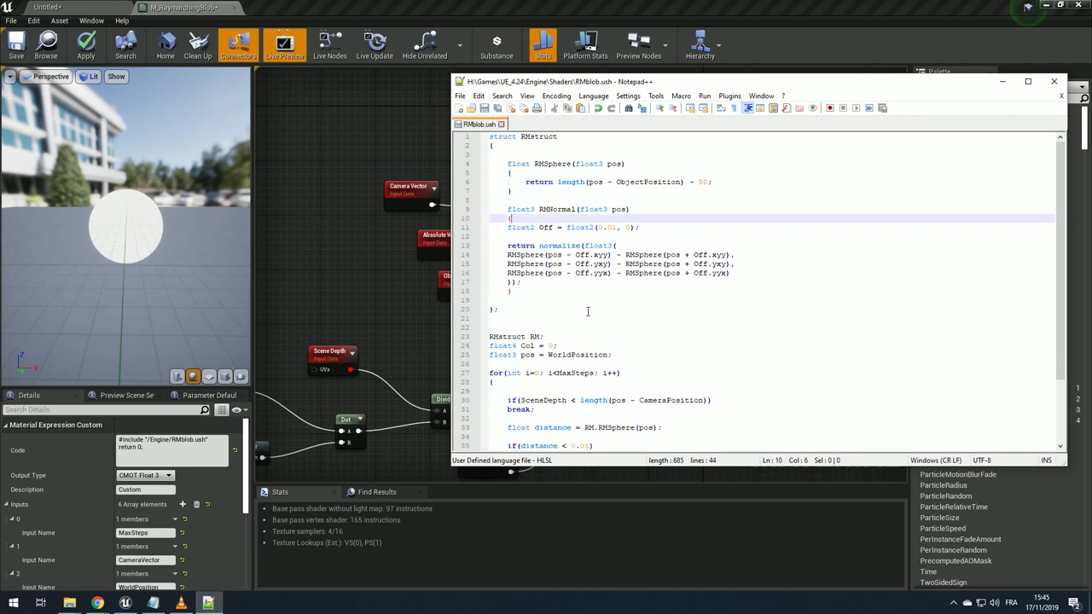
key("Return")
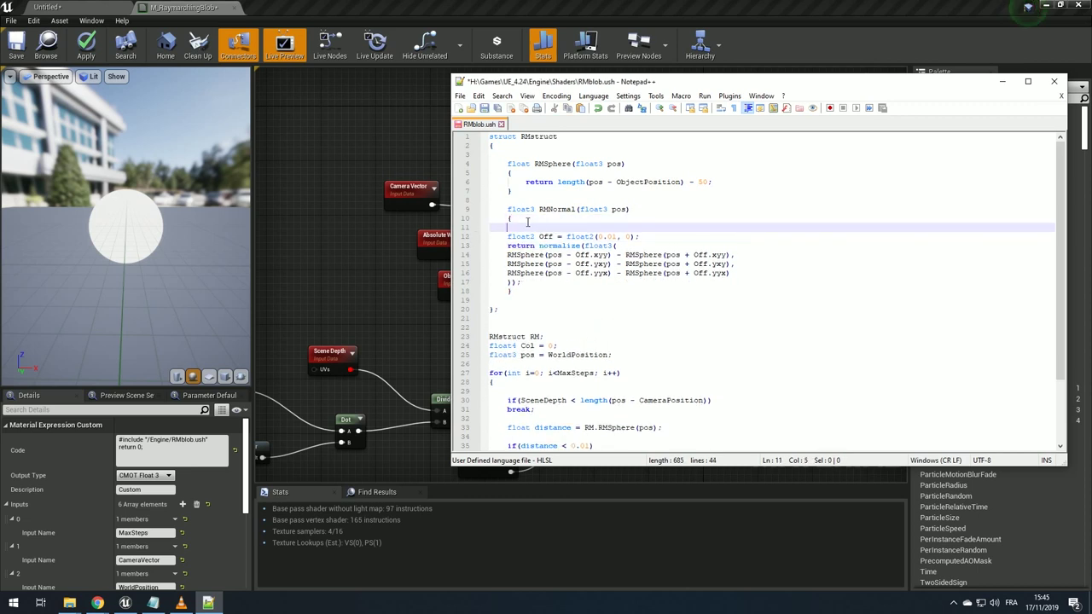
key("ctrl+s")
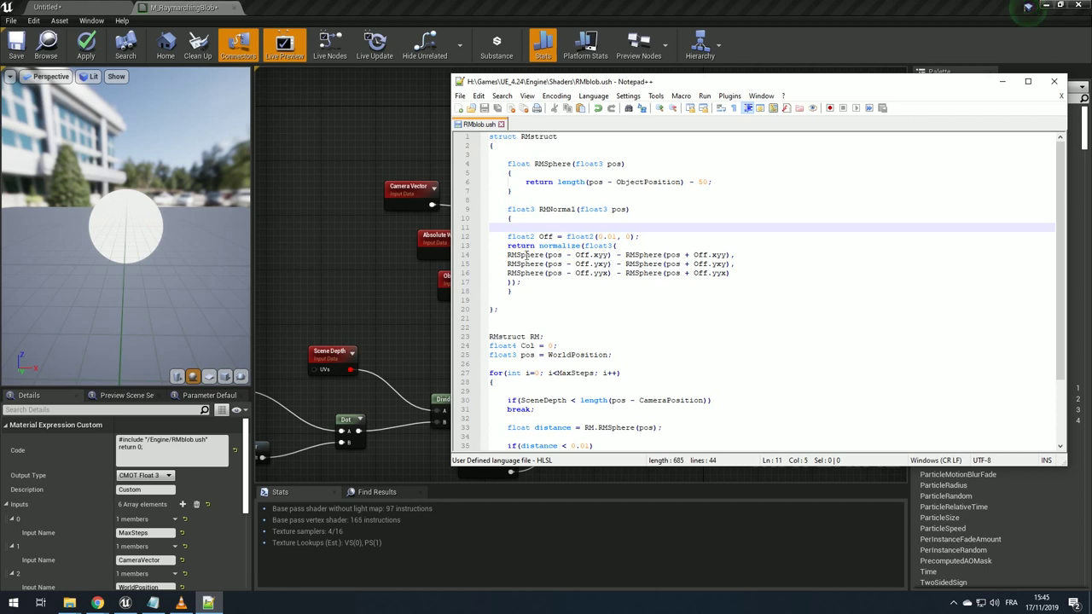
double_click(556, 210)
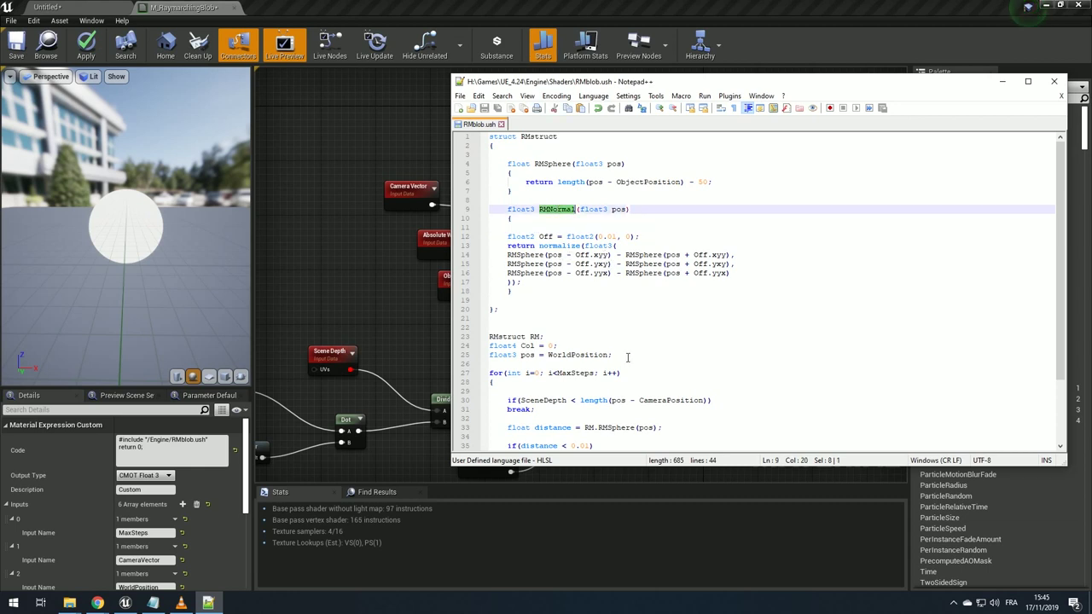
scroll(629, 357, "down", 3)
left_click(623, 378)
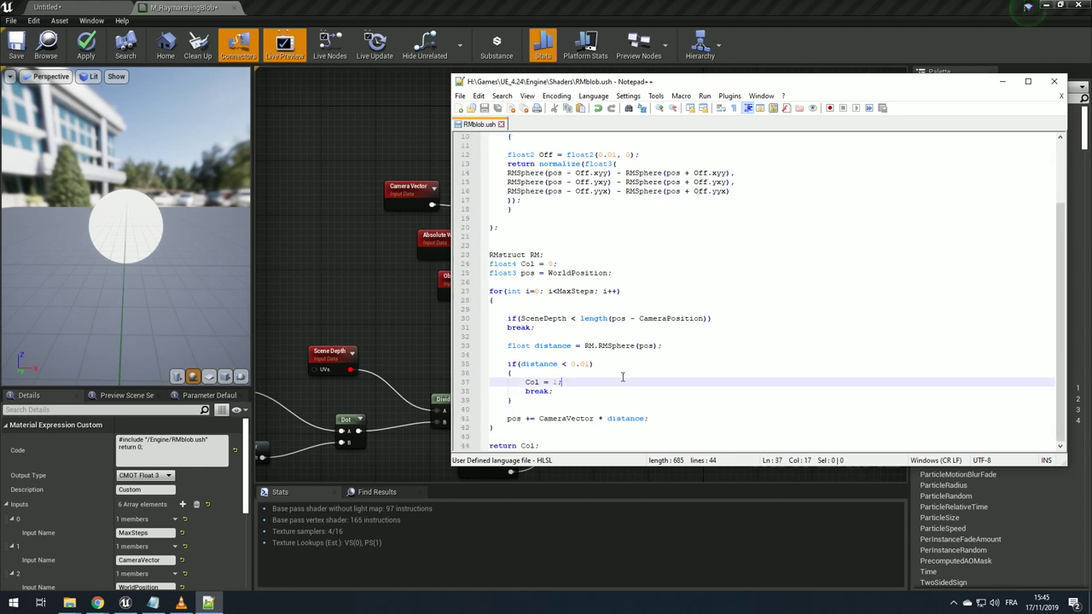
- Insert float3 Normal = 0; on a new line after the pos declaration
left_click(677, 274)
key("Return")
type("floa")
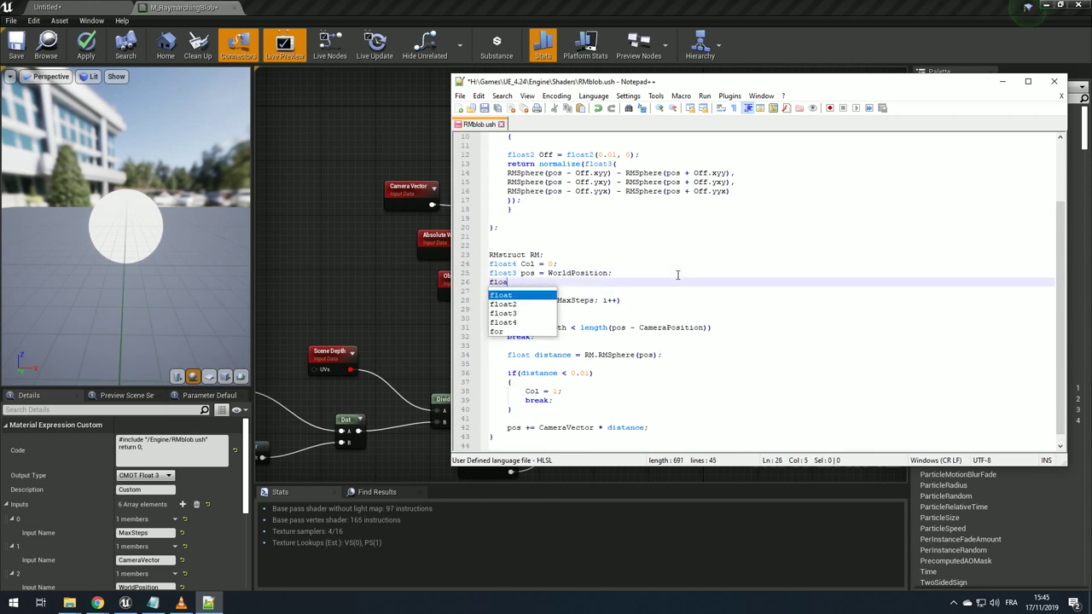
key("Down")
key("Down")
key("Return")
type("N")
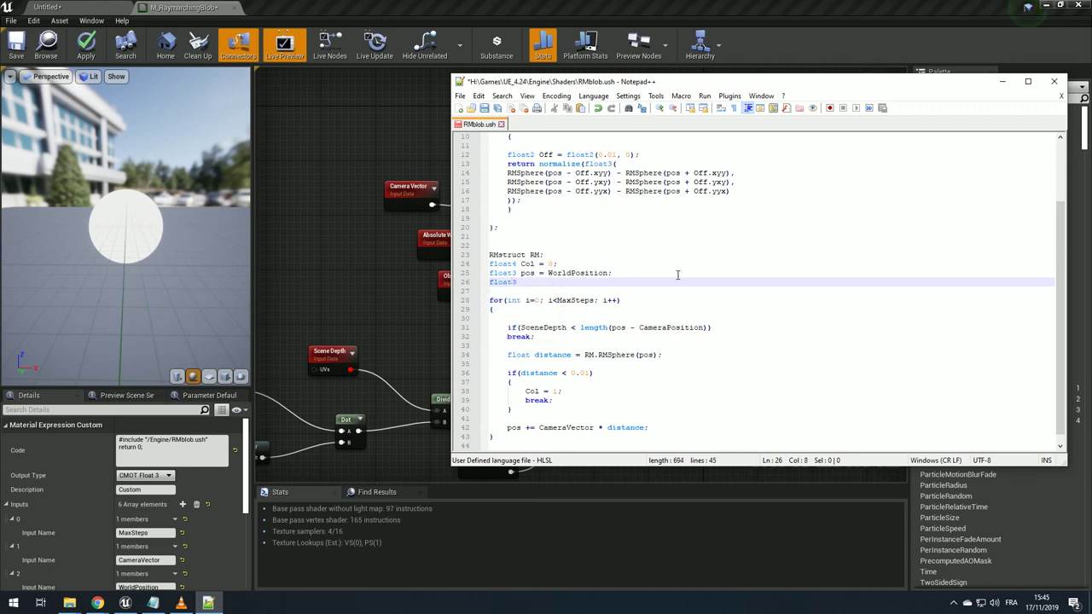
type("ormal = ")
type("0;")
scroll(631, 307, "down", 1)
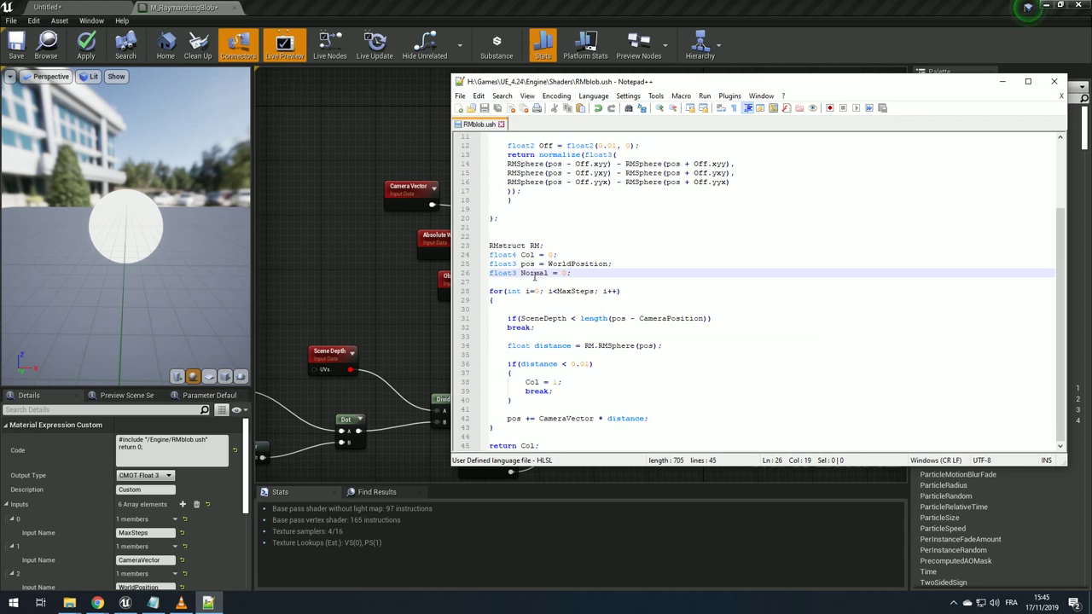
- Add a Normal = RM.RMNormal(pos - …) line in the hit branch and remove ObjectPosition from the sphere distance
left_click(576, 382)
key("Return")
type("N")
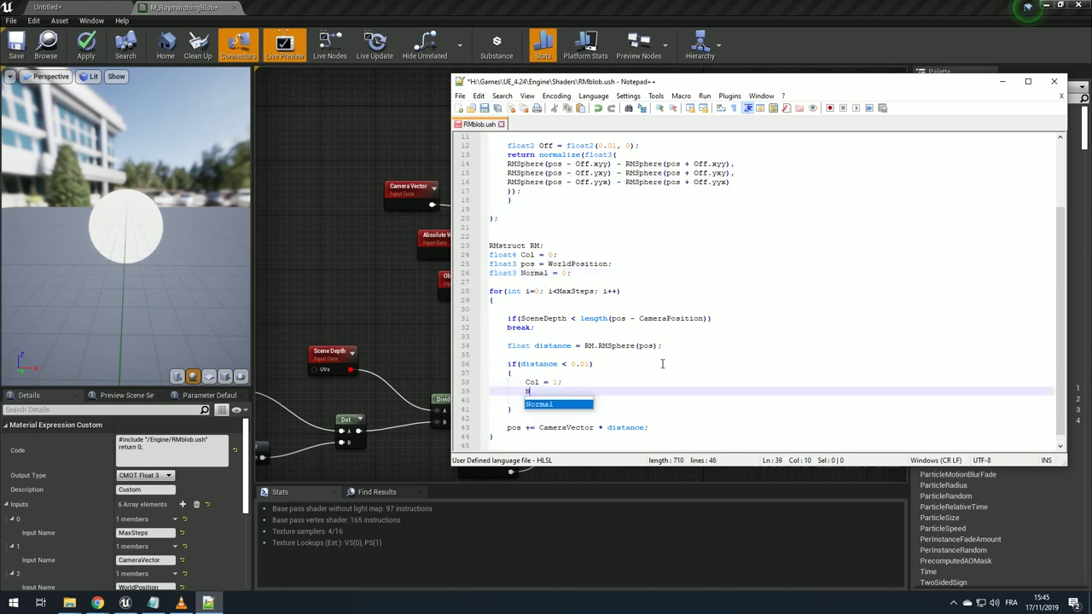
type("ormal = RMNormal")
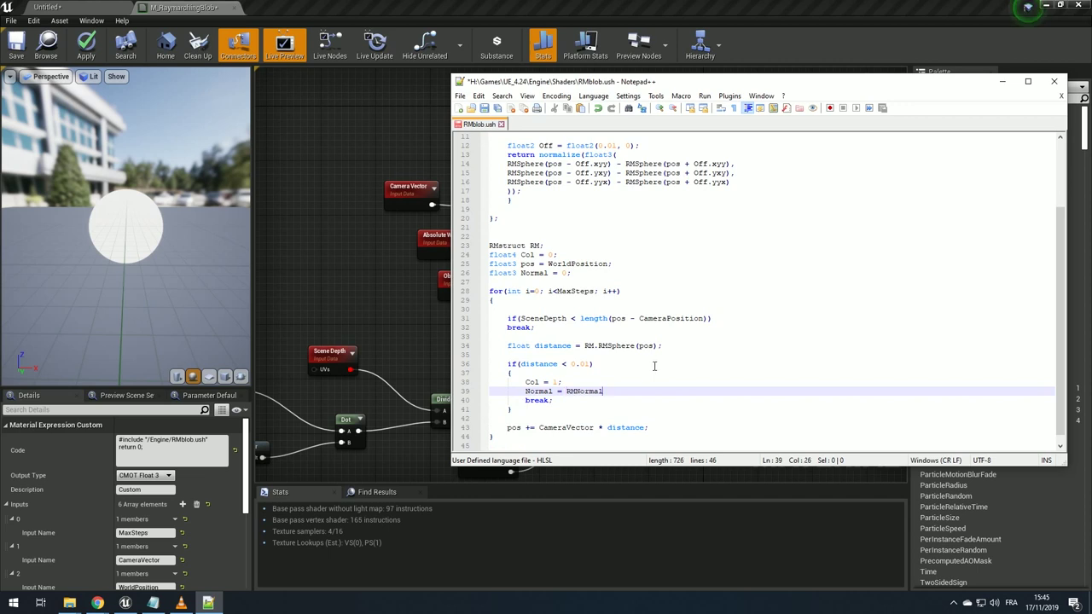
type(".RM")
type(".")
type("()")
type("pos ")
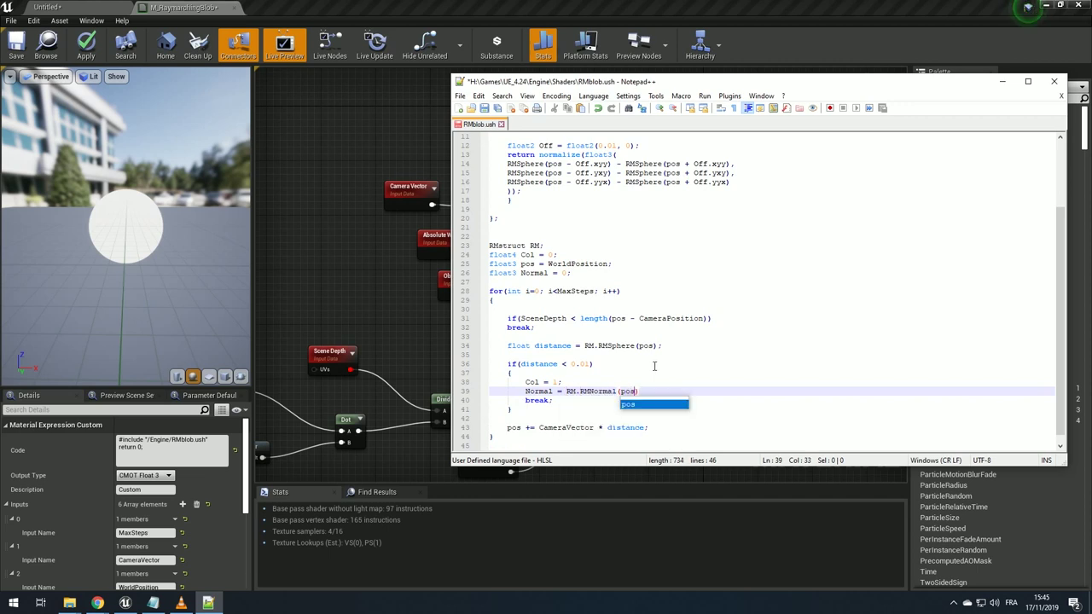
type("-")
double_click(666, 318)
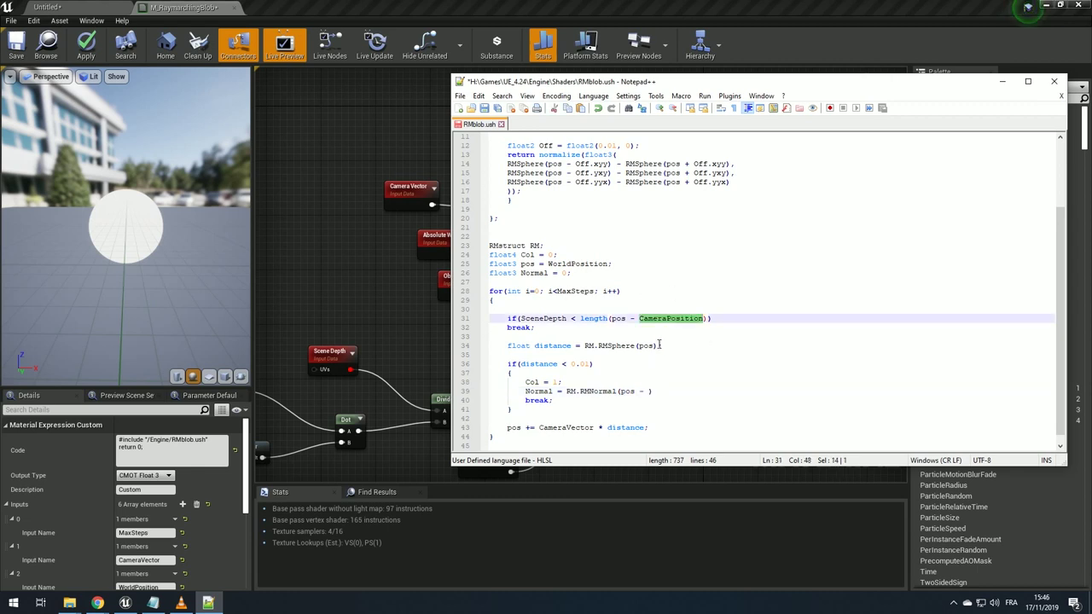
scroll(646, 348, "up", 4)
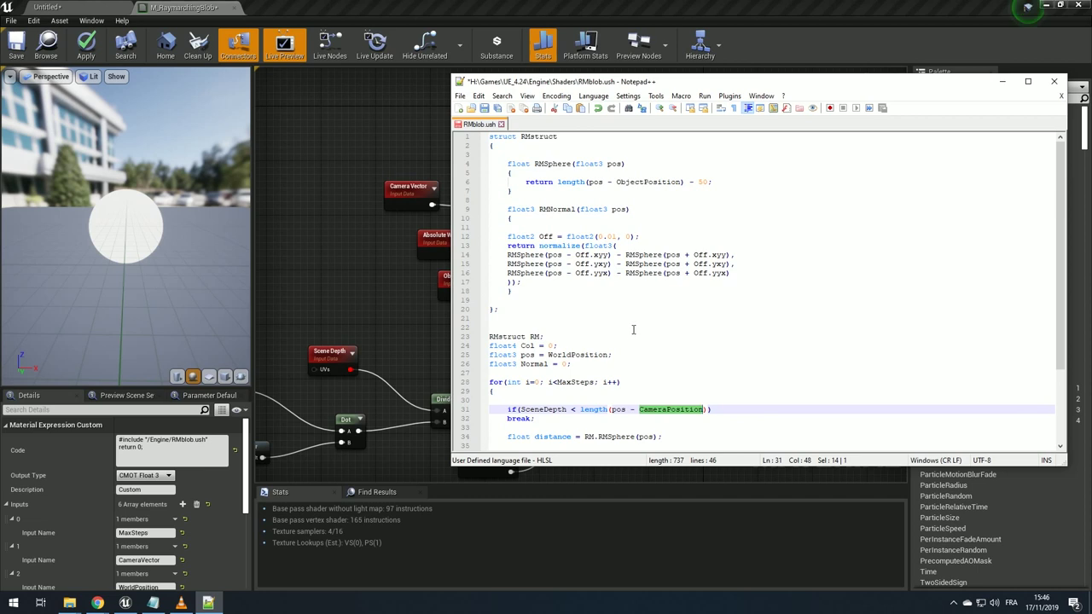
left_click(624, 190)
double_click(625, 183)
key("ctrl+c")
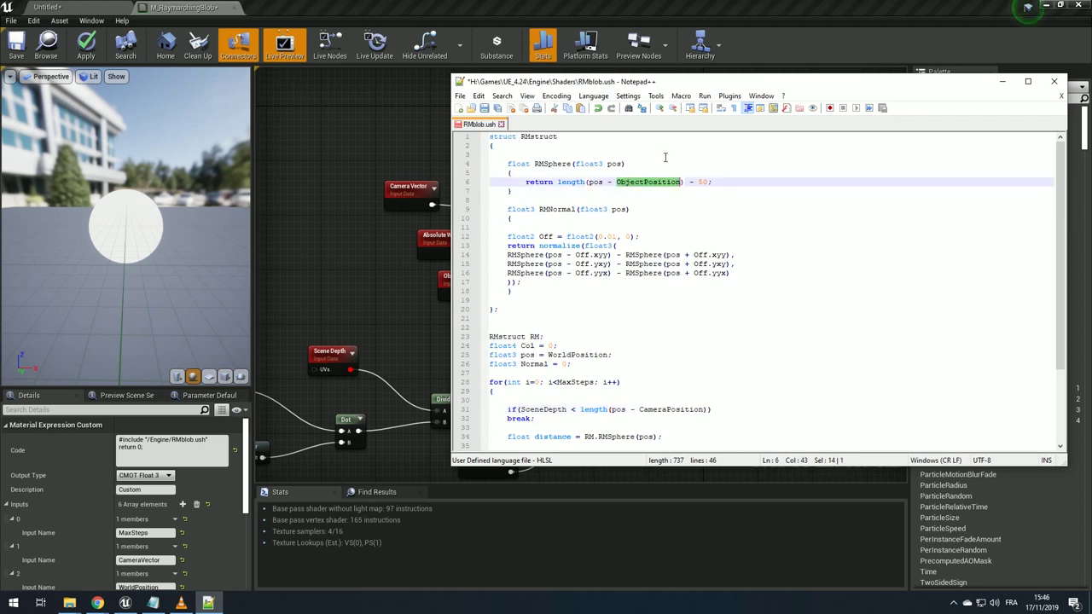
key("BackSpace")
key("BackSpace")
key("BackSpace")
key("BackSpace")
key("ctrl+s")
- Subtract ObjectPosition from pos in the RMSphere distance and RMNormal calls, then save
scroll(665, 256, "down", 3)
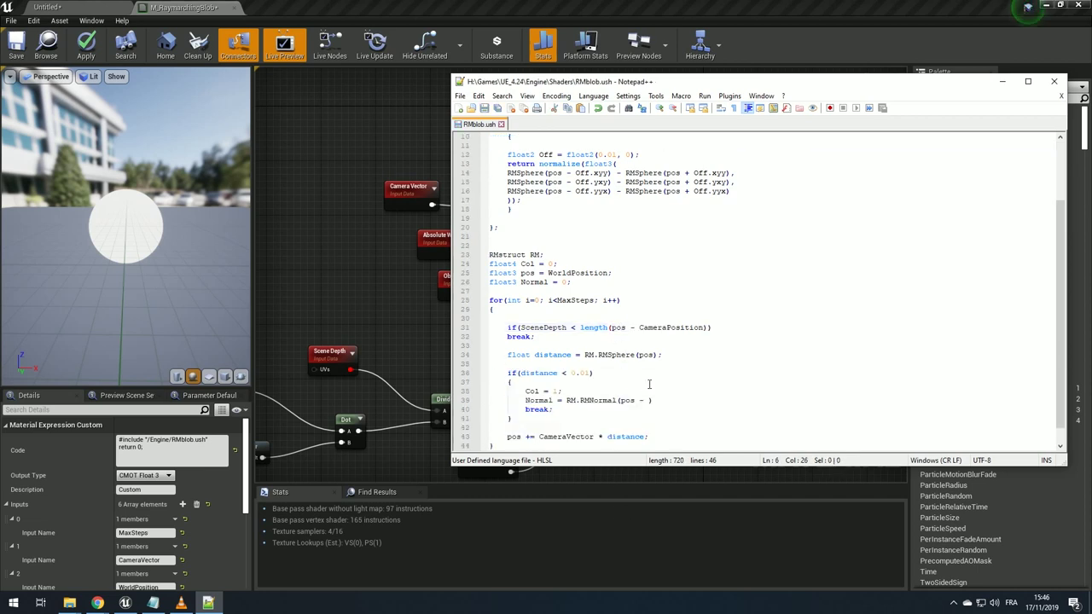
left_click(653, 354)
type("-")
key("ctrl+v")
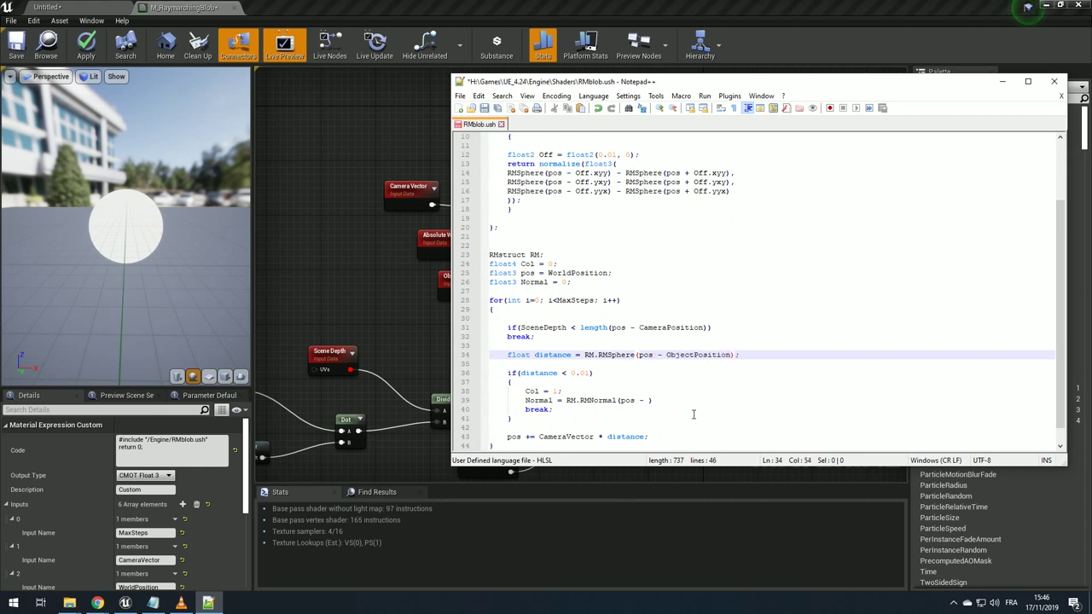
left_click(650, 399)
key("ctrl+v")
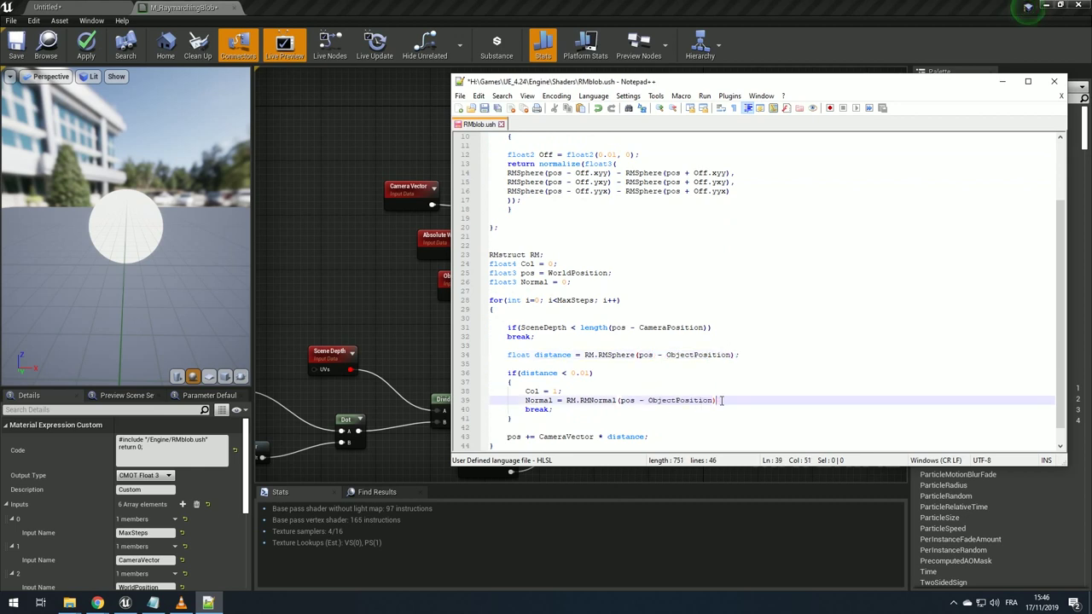
type(";")
scroll(760, 403, "down", 1)
key("ctrl+s")
- Make the function return float4(Normal, Col.a) and save RMblob.ush
left_click(520, 445)
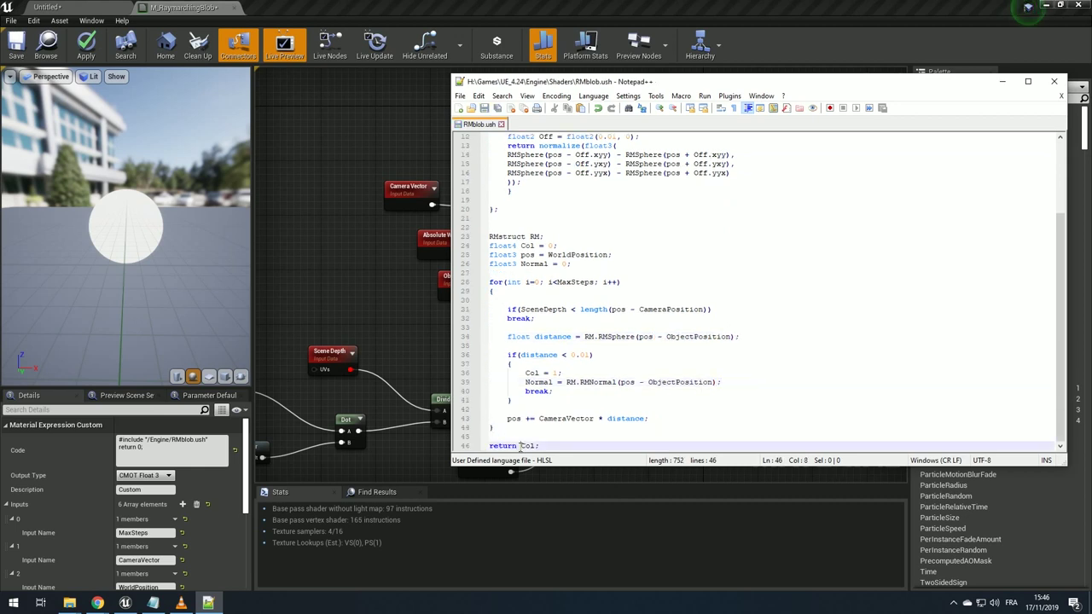
type("float4(")
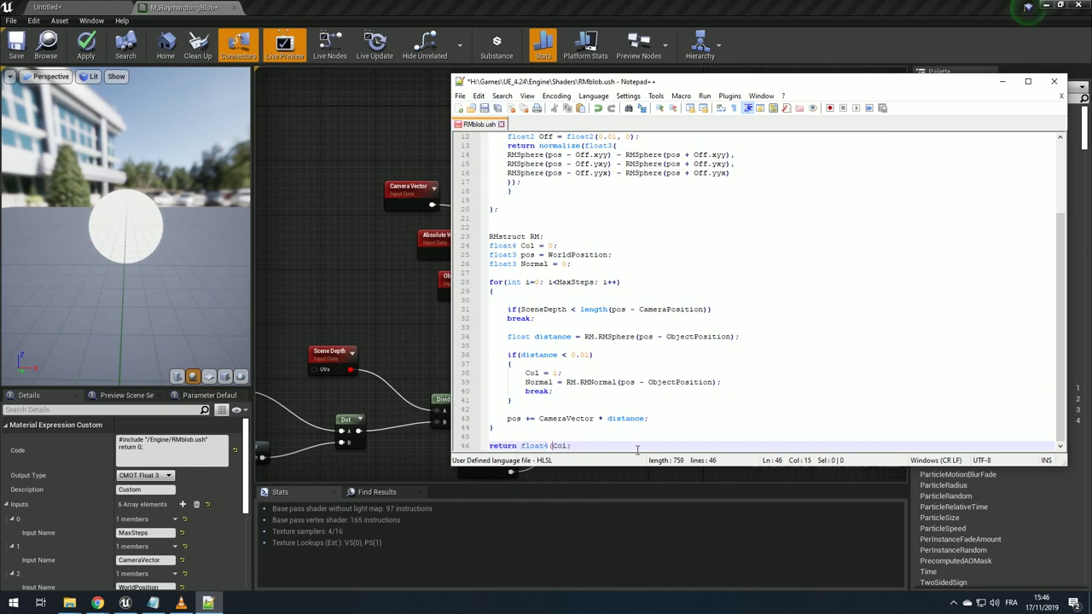
type("Normal")
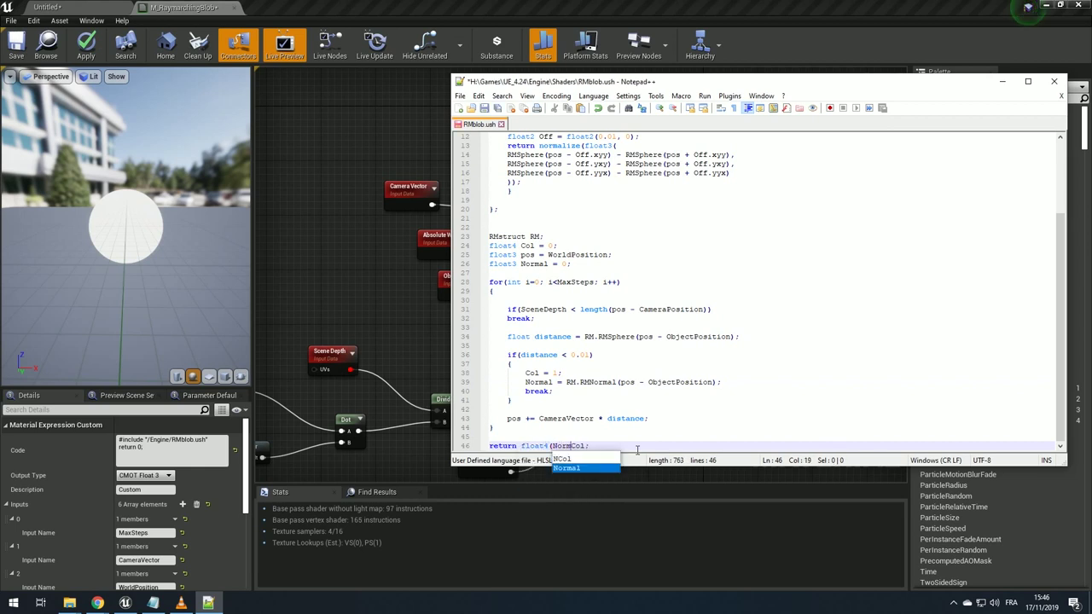
type(", Col.")
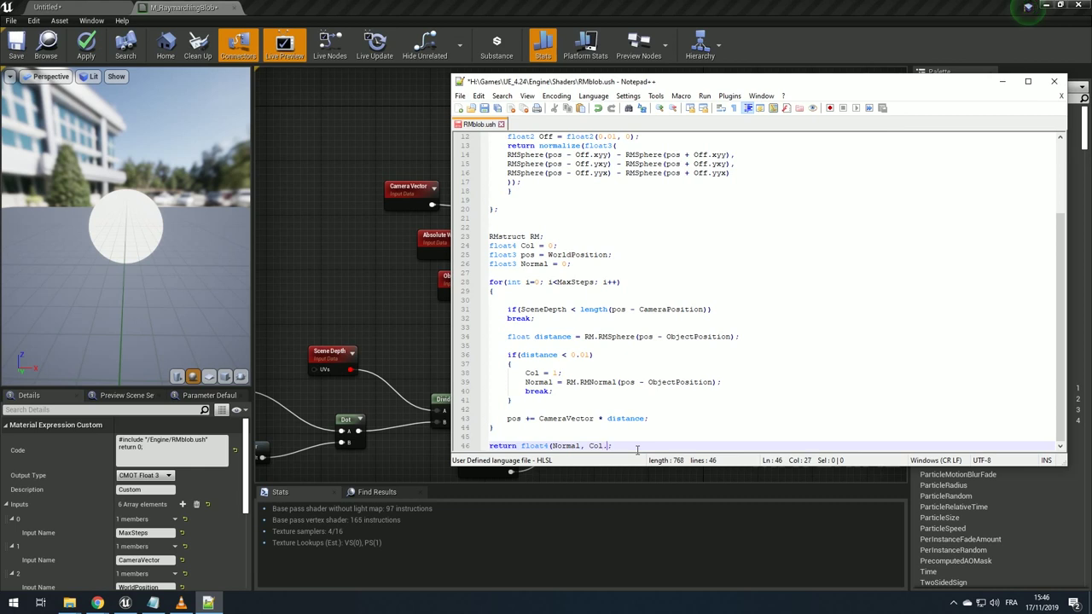
type("a)")
key("ctrl+s")
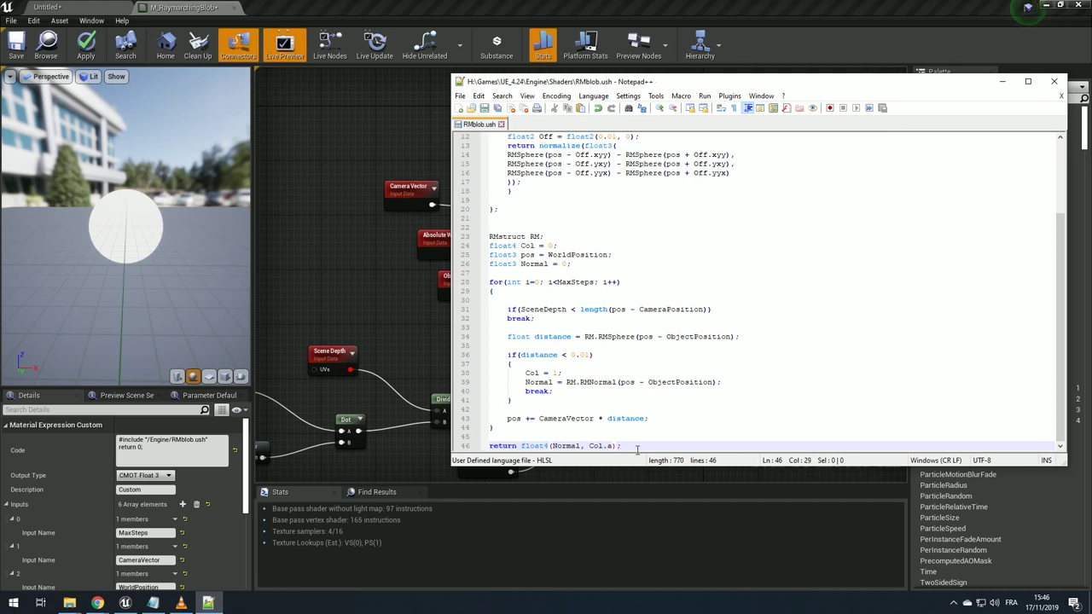
double_click(530, 373)
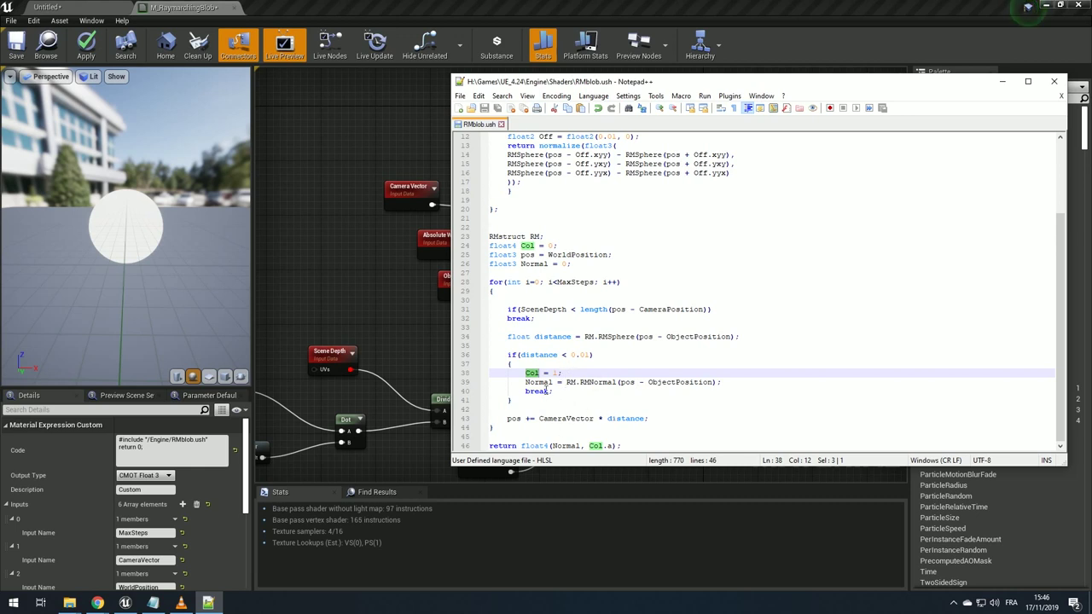
- Add a ComponentMask fed by the Custom node and wire it into the material result
left_click(349, 272)
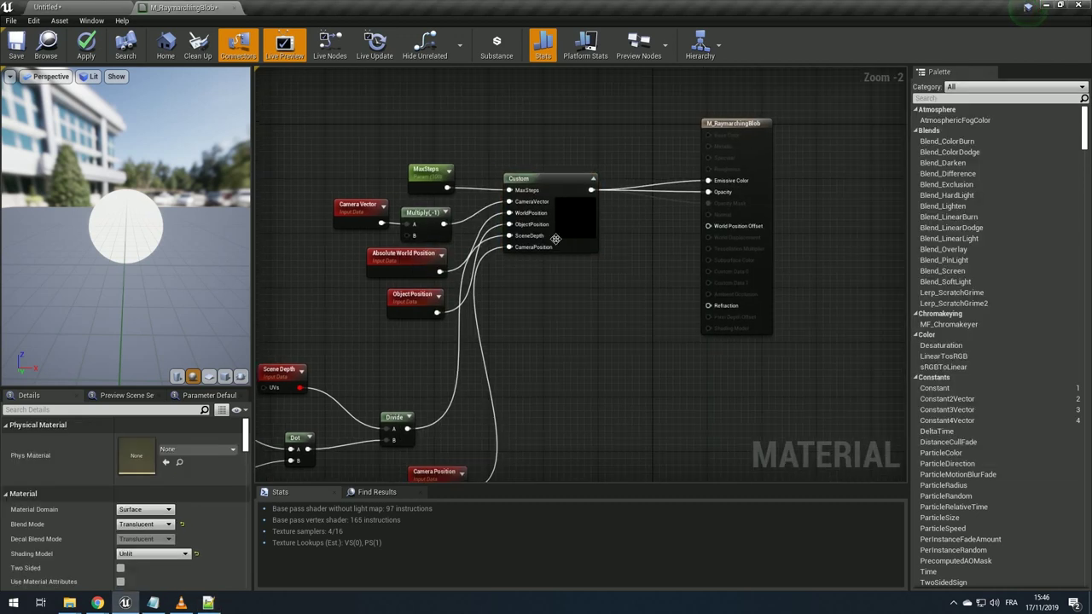
left_click_drag(725, 205, 766, 211)
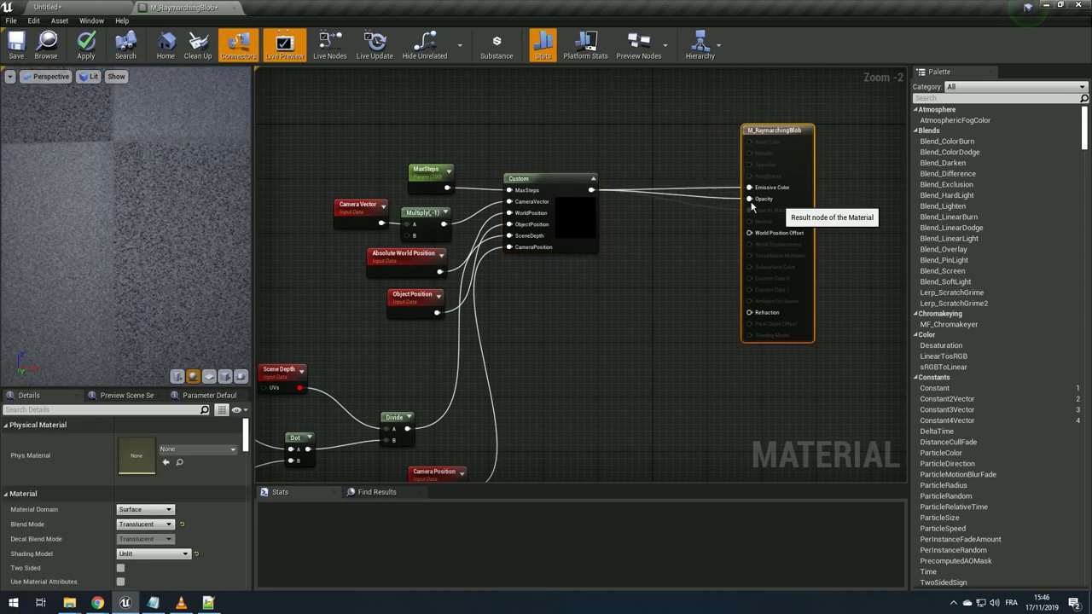
left_click_drag(591, 189, 627, 199)
type("mask")
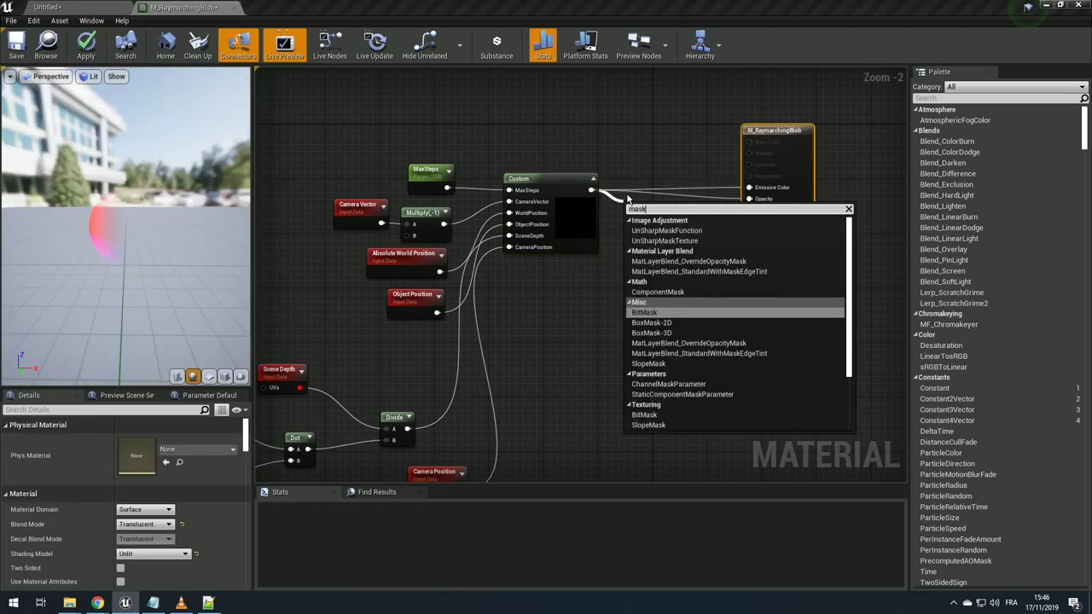
key("Return")
key("ctrl+z")
left_click_drag(591, 189, 614, 197)
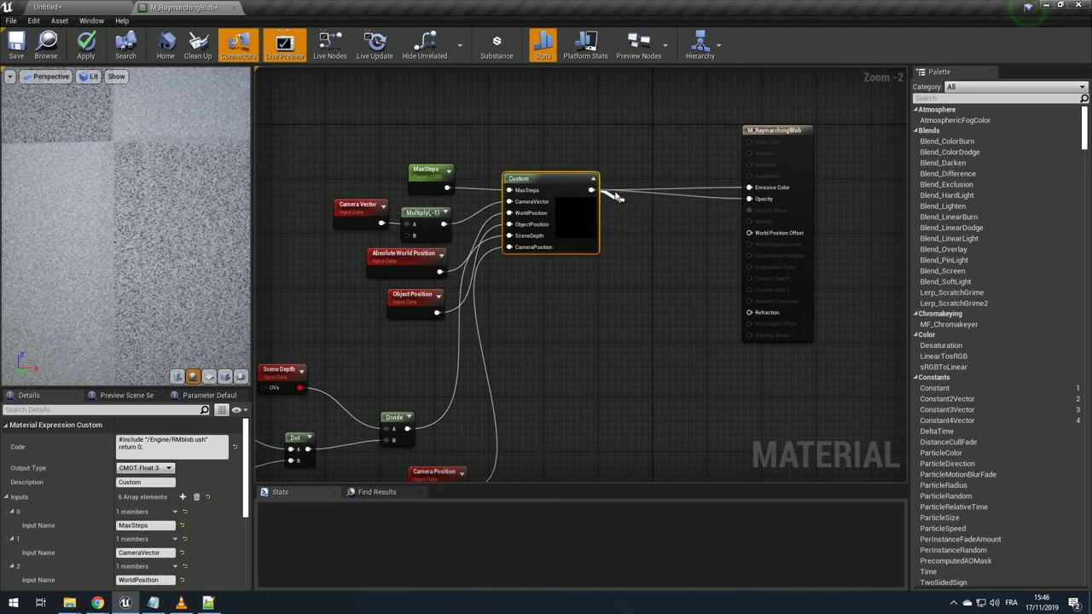
type("componentmask")
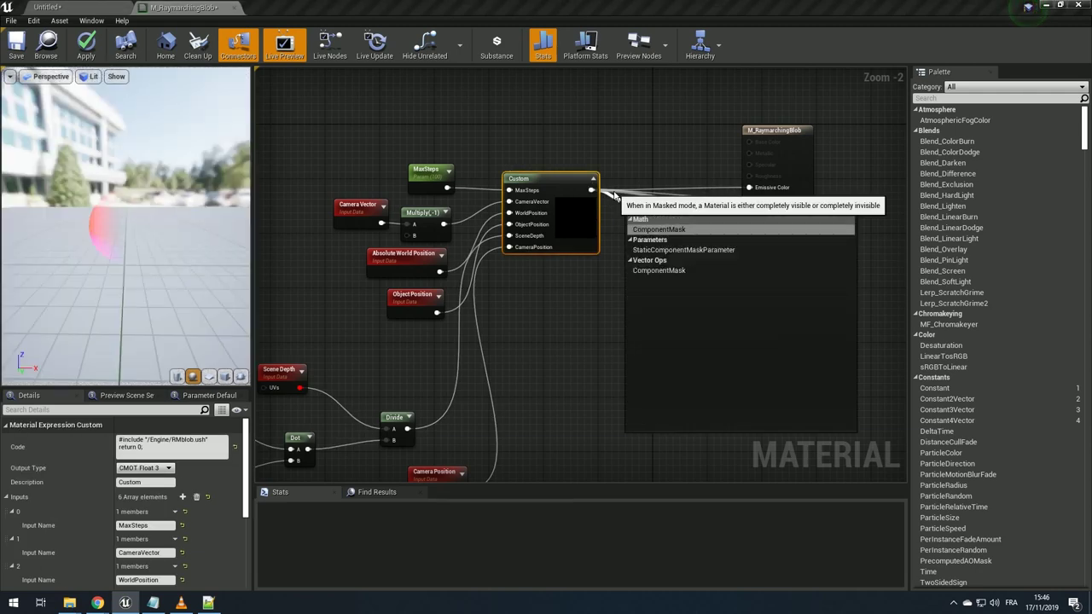
key("Return")
scroll(656, 220, "up", 1)
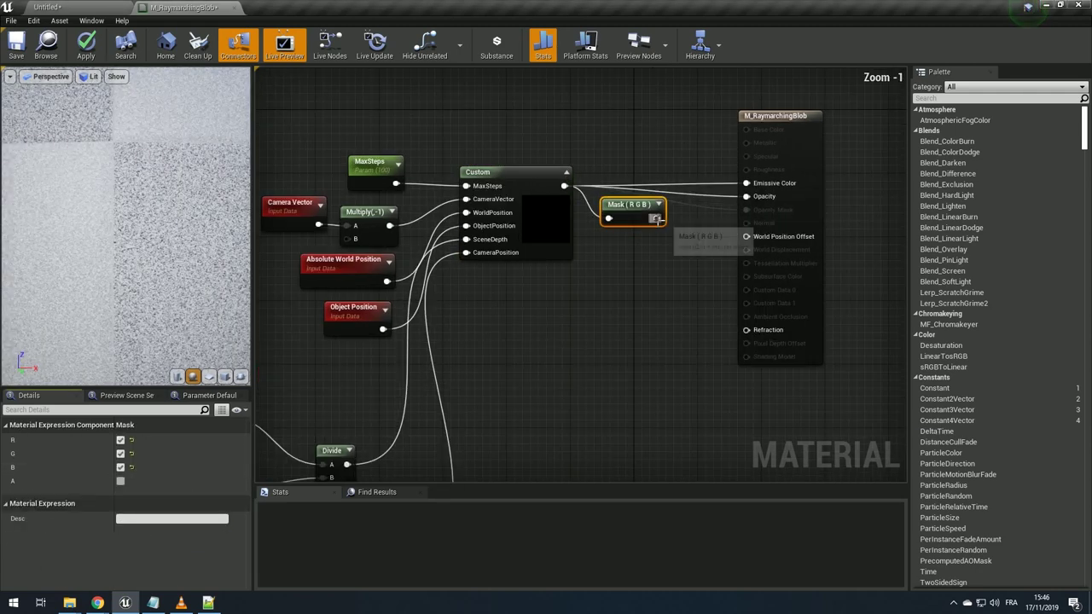
left_click_drag(656, 220, 747, 196)
mouse_move(631, 205)
left_mouse_down()
mouse_move(660, 164)
mouse_move(752, 188)
left_mouse_up()
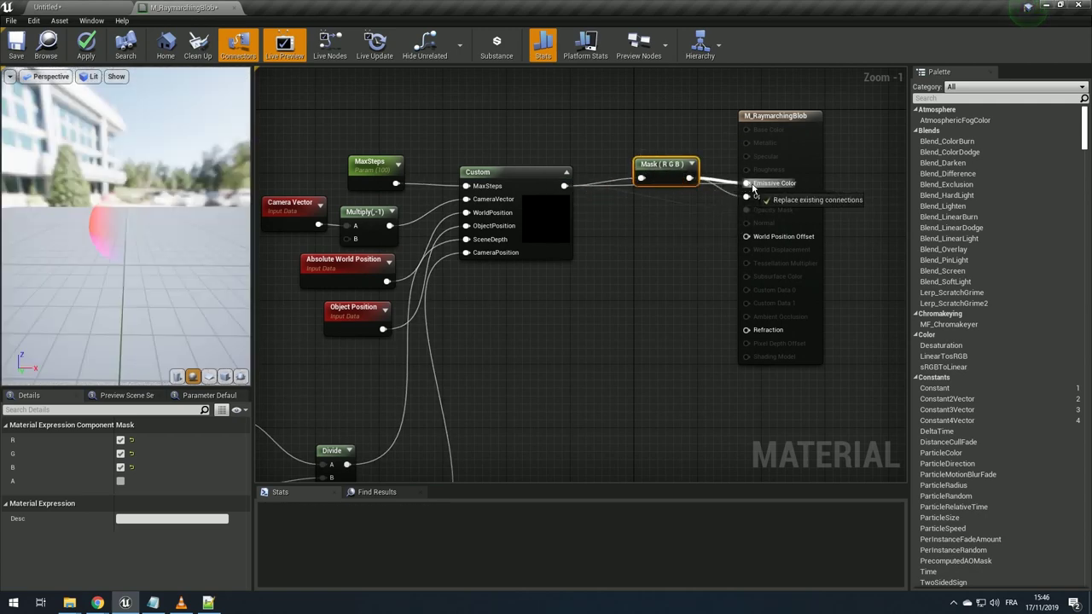
- Duplicate the mask, wire the copy into Opacity, and set it to the alpha channel only
key("ctrl+w")
left_click_drag(625, 218, 564, 186)
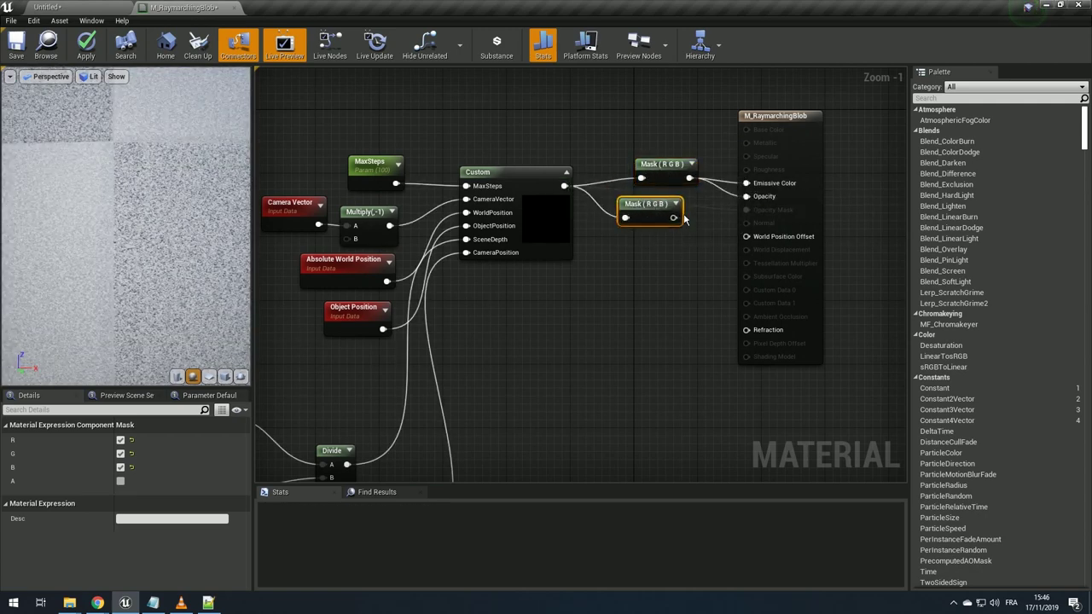
left_click_drag(673, 218, 746, 196)
left_click_drag(671, 177, 646, 176)
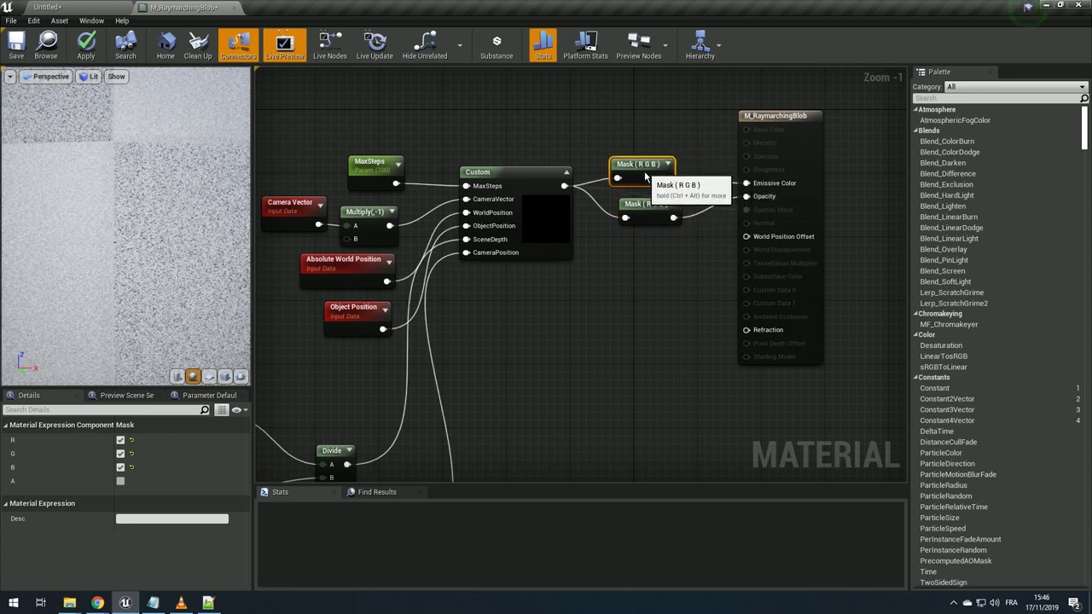
left_click(640, 206)
left_click(120, 481)
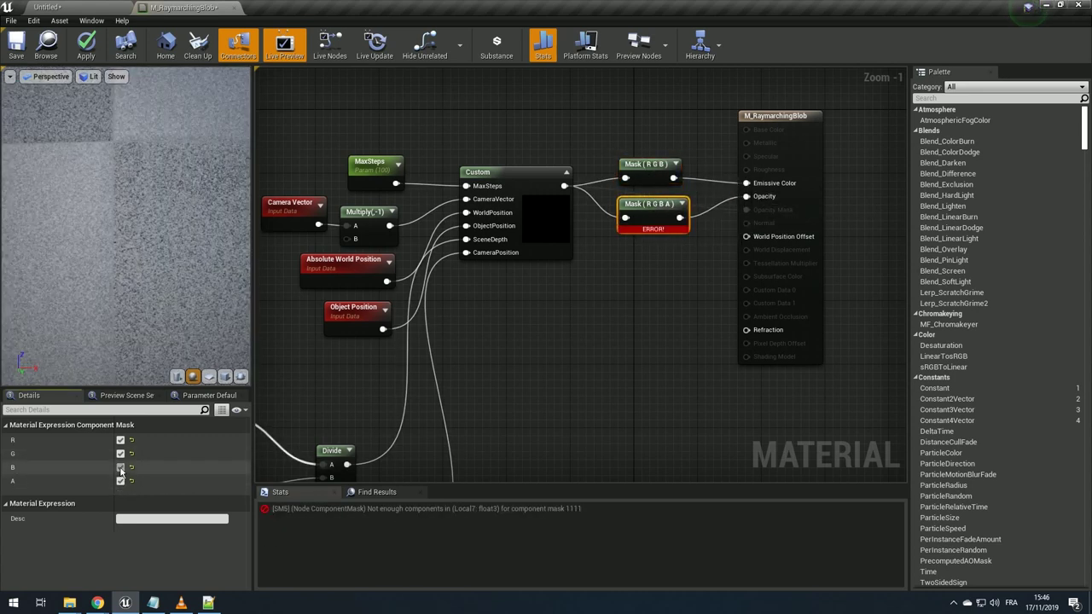
left_click(120, 467)
left_click(120, 454)
left_click(120, 440)
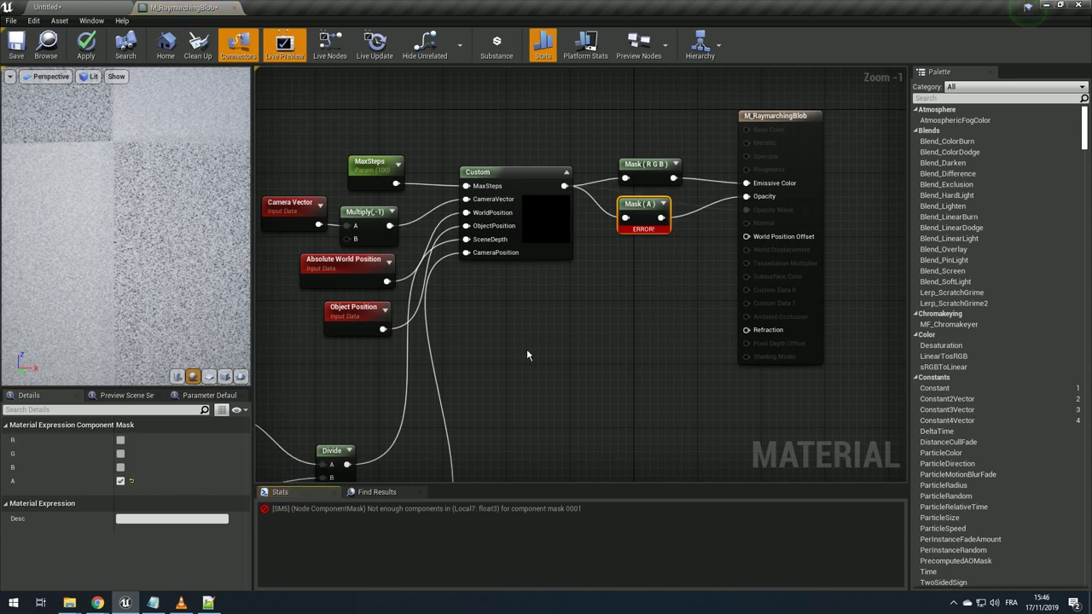
- Set the Custom node's Output Type to CMOT Float 4
left_click(556, 250)
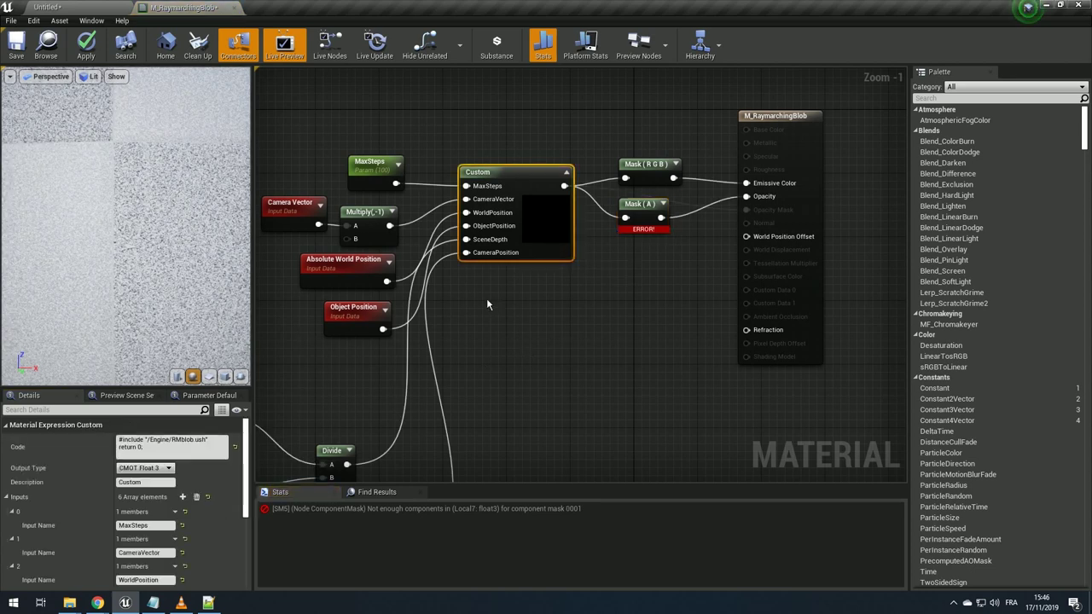
left_click(145, 467)
left_click(161, 499)
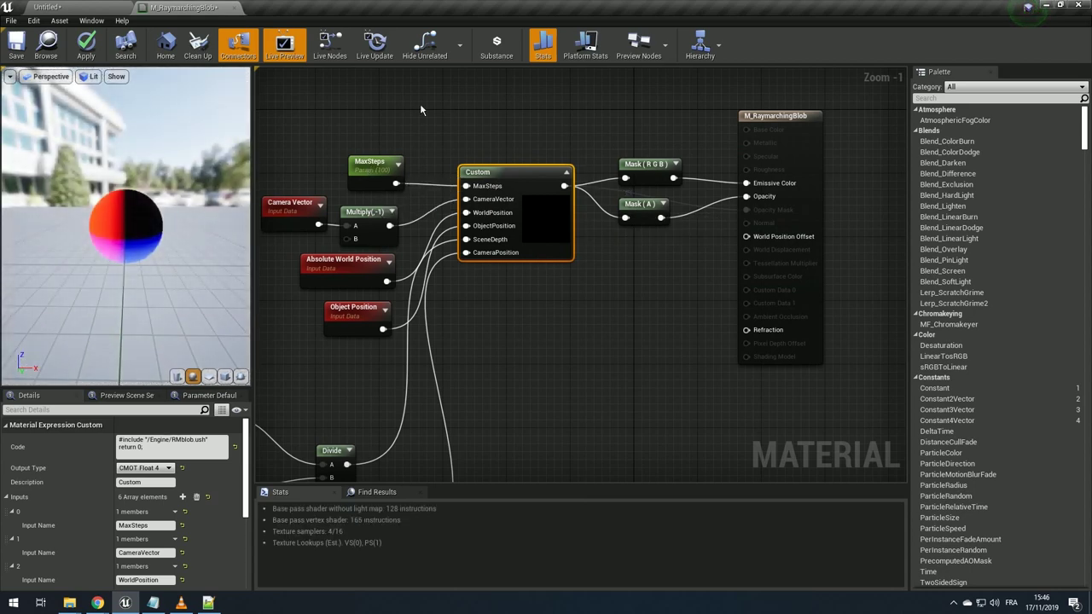
- Apply the material, then orbit, rotate and move the level's sphere to check its normal-coloured shading
left_click(89, 48)
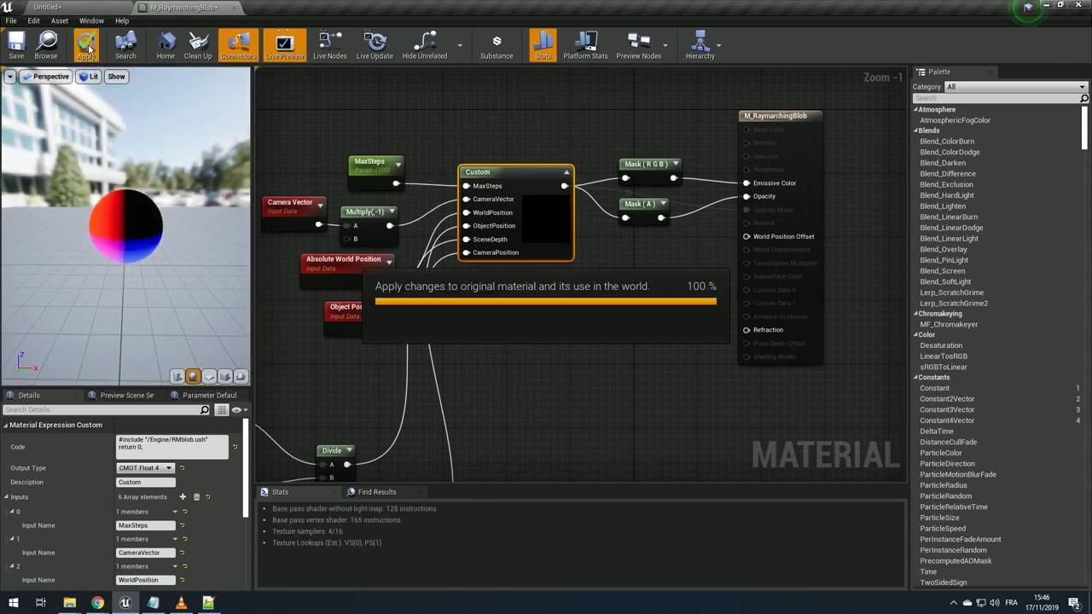
left_click(128, 6)
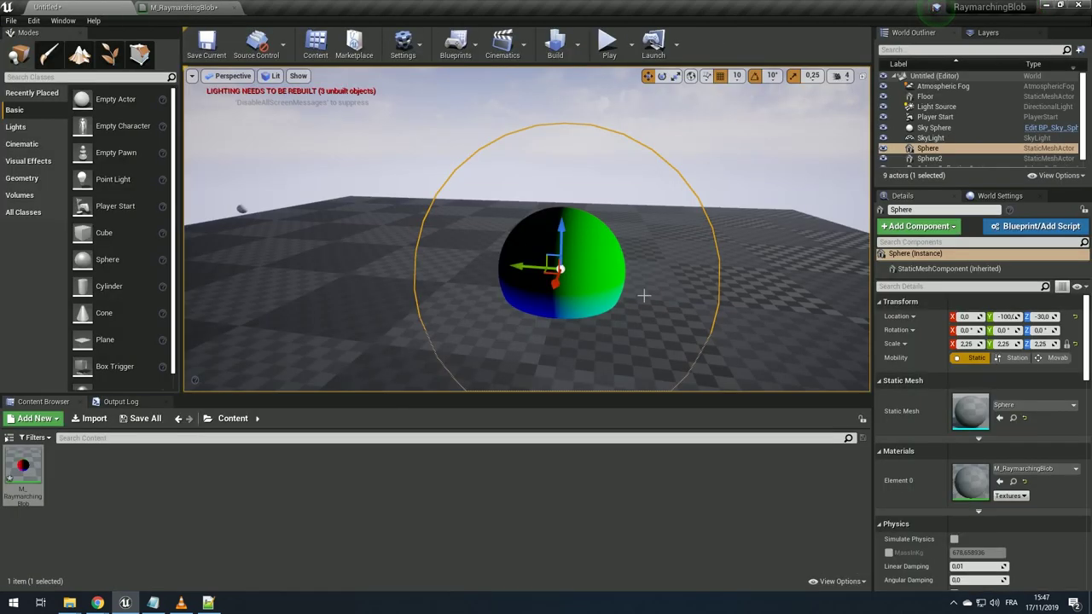
left_click_drag(643, 295, 661, 299, "alt")
mouse_move(626, 339)
left_mouse_down("alt")
mouse_move(482, 278)
mouse_move(465, 249)
left_mouse_up("alt")
key("e")
left_click_drag(490, 294, 409, 273)
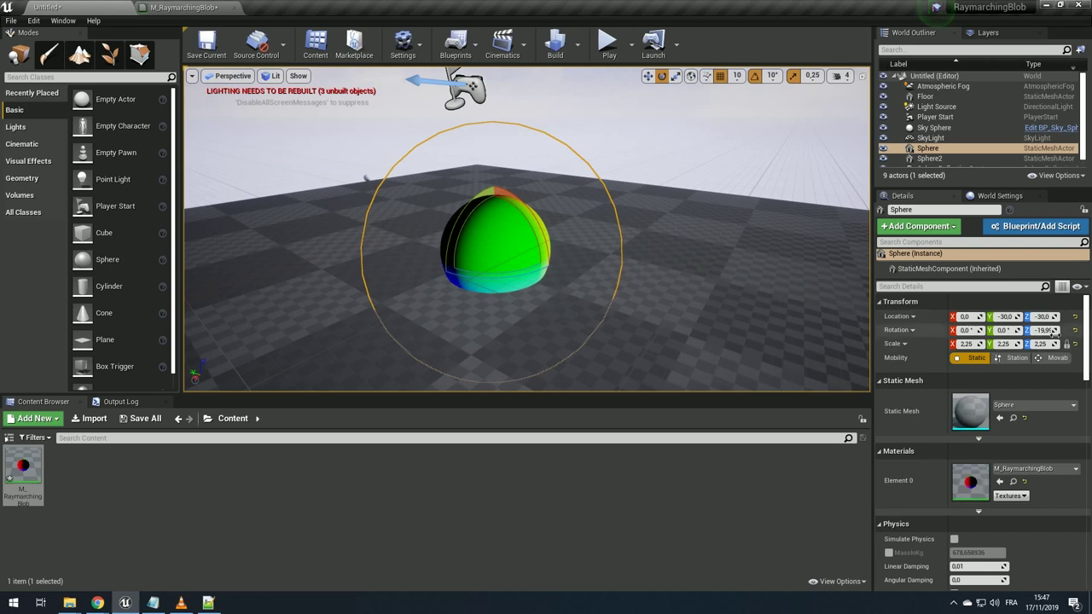
left_click(1075, 317)
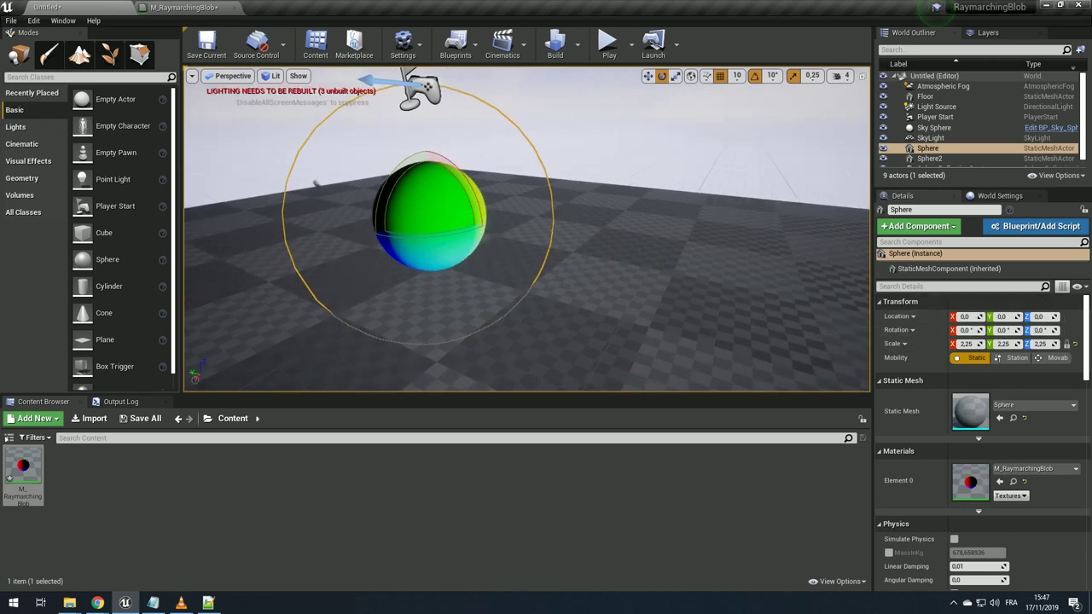
key("w")
left_click_drag(418, 202, 524, 237)
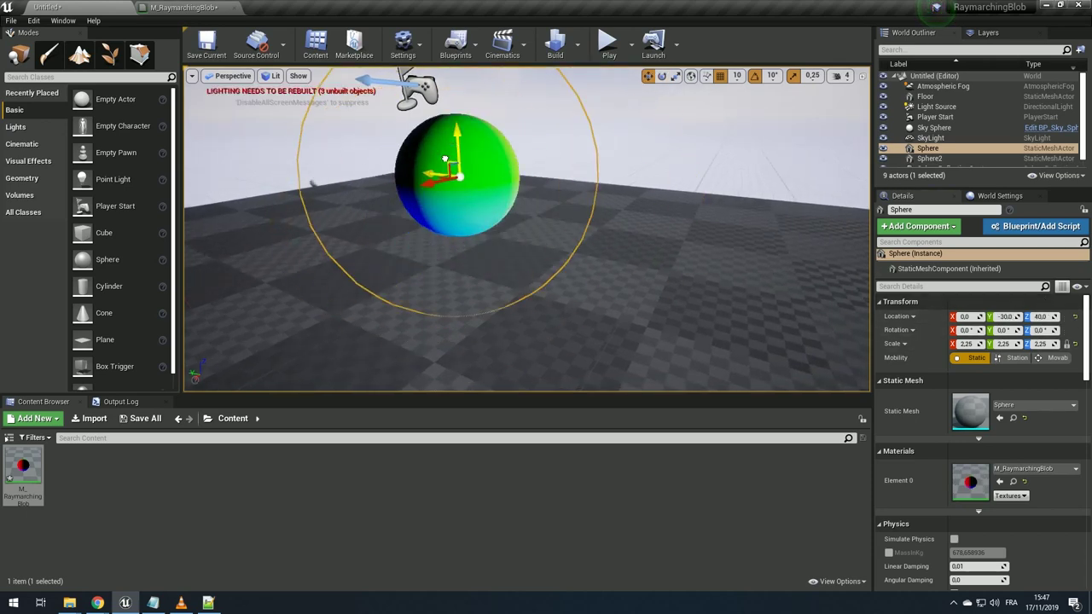
- Set the M_RaymarchingBlob material's Shading Model to Default Lit
left_click(168, 6)
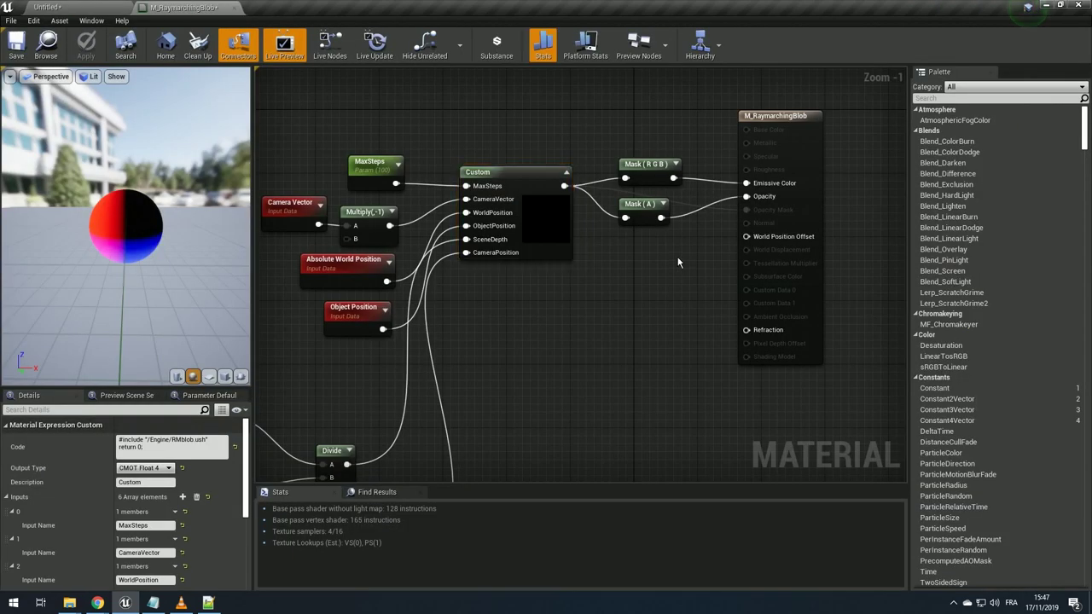
left_click(663, 298)
scroll(663, 298, "down", 1)
right_click_drag(662, 298, 551, 336)
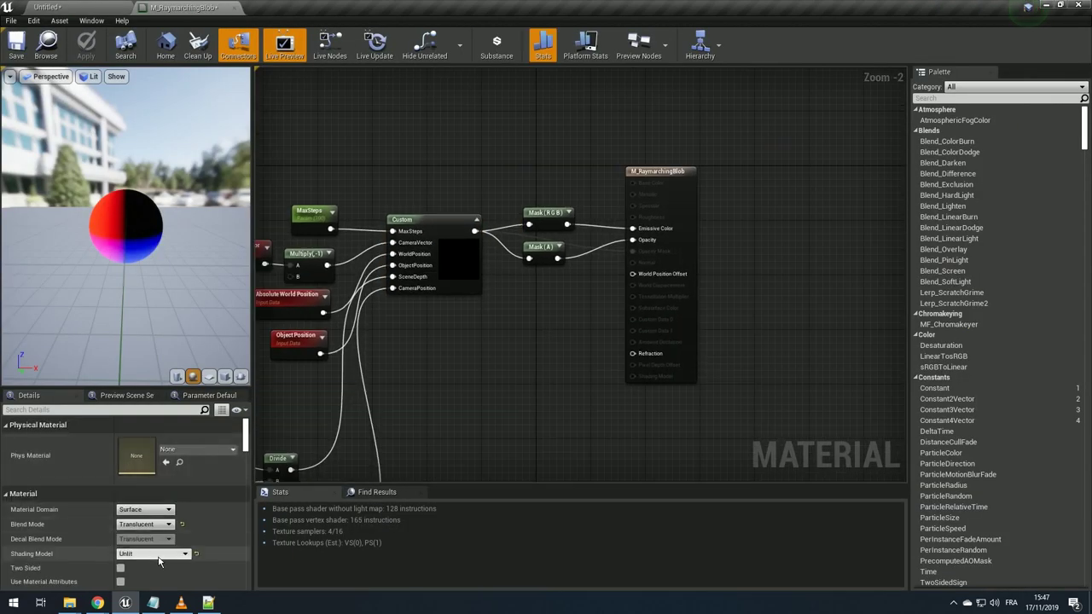
scroll(162, 512, "down", 2)
left_click(153, 482)
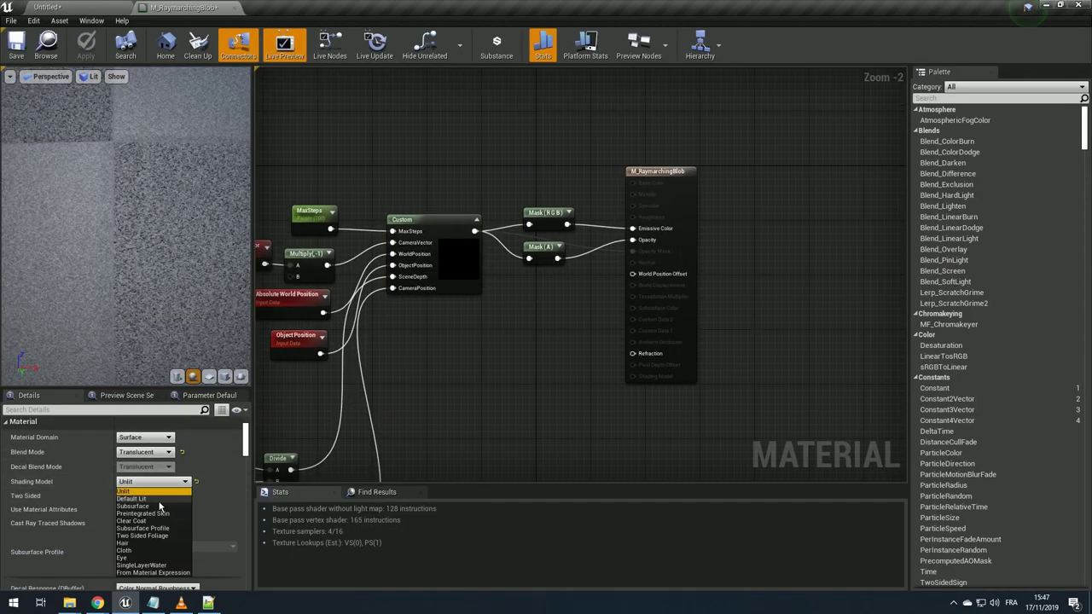
left_click(132, 498)
- Feed a Constant of 1 into Base Color
scroll(557, 252, "up", 2)
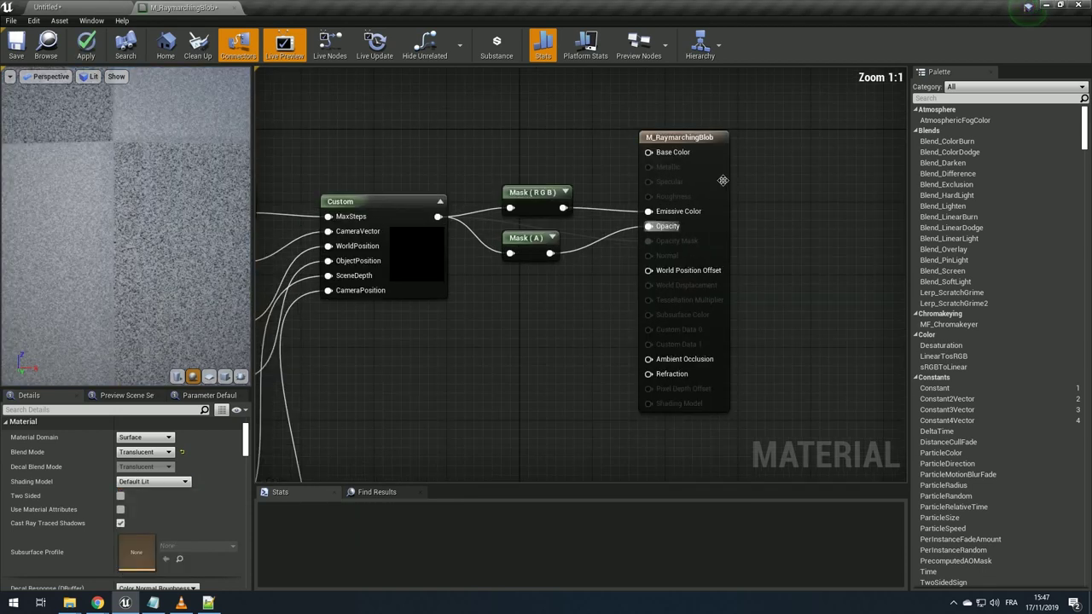
left_click_drag(684, 152, 559, 124)
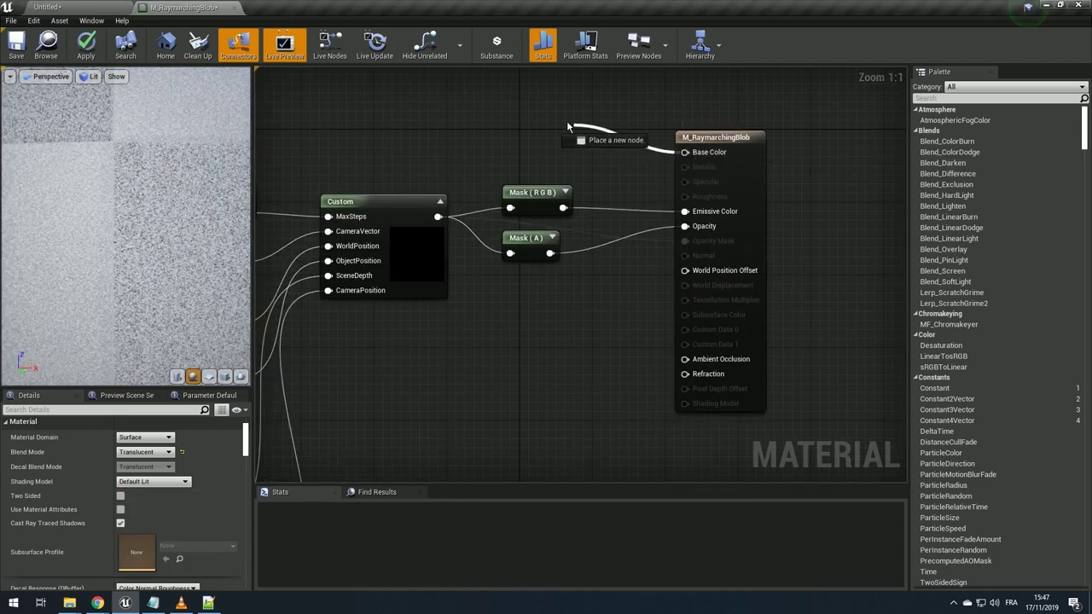
key("Escape")
key("1")
left_click(559, 124)
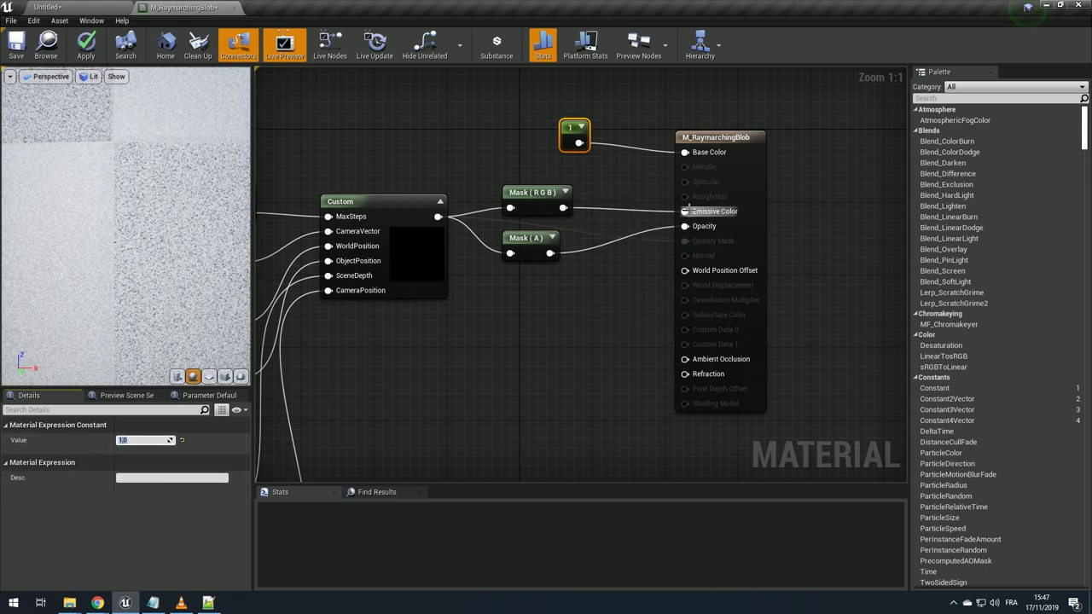
- Disconnect Mask (RGB) from Emissive Color and move it below Mask (A)
left_click(684, 210, "alt")
left_click_drag(528, 206, 517, 314)
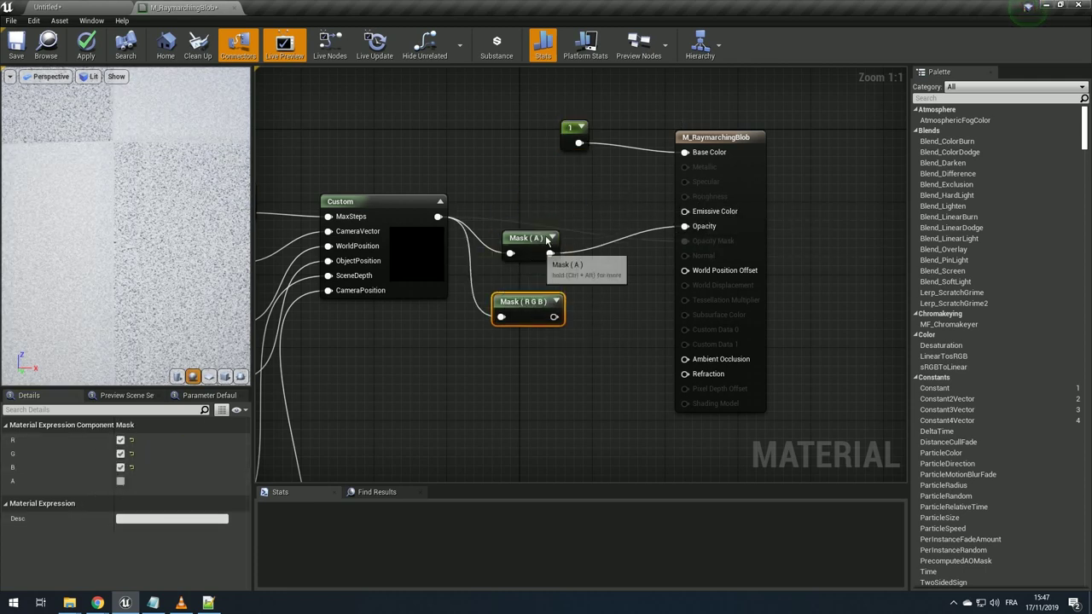
left_click_drag(525, 239, 551, 212)
left_click_drag(554, 317, 714, 273)
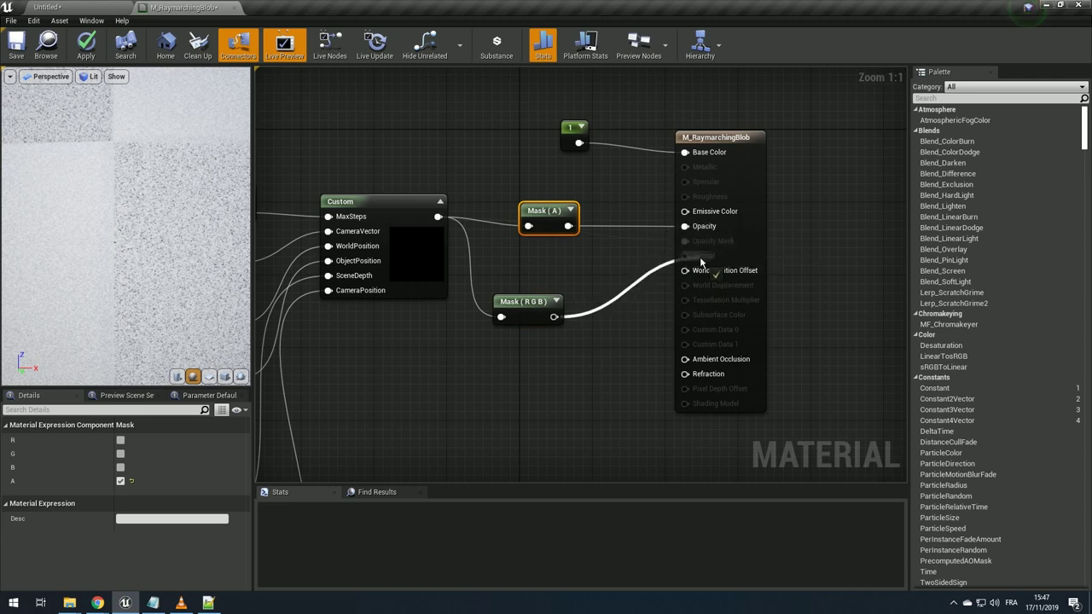
left_click(501, 303)
scroll(137, 499, "down", 2)
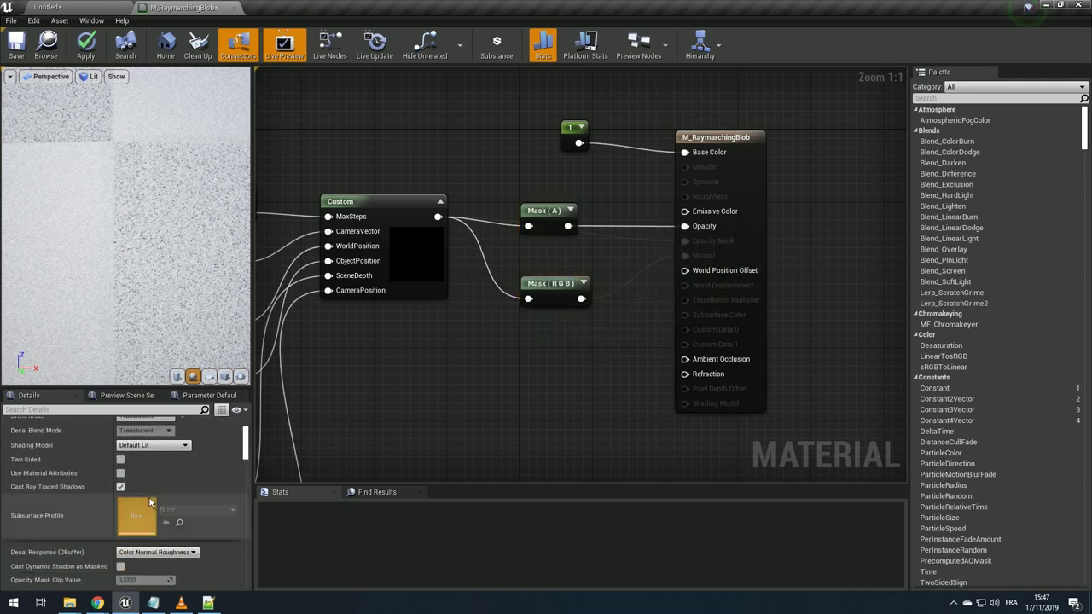
- Set the translucency Lighting Mode to Volumetric Directional
scroll(152, 503, "down", 5)
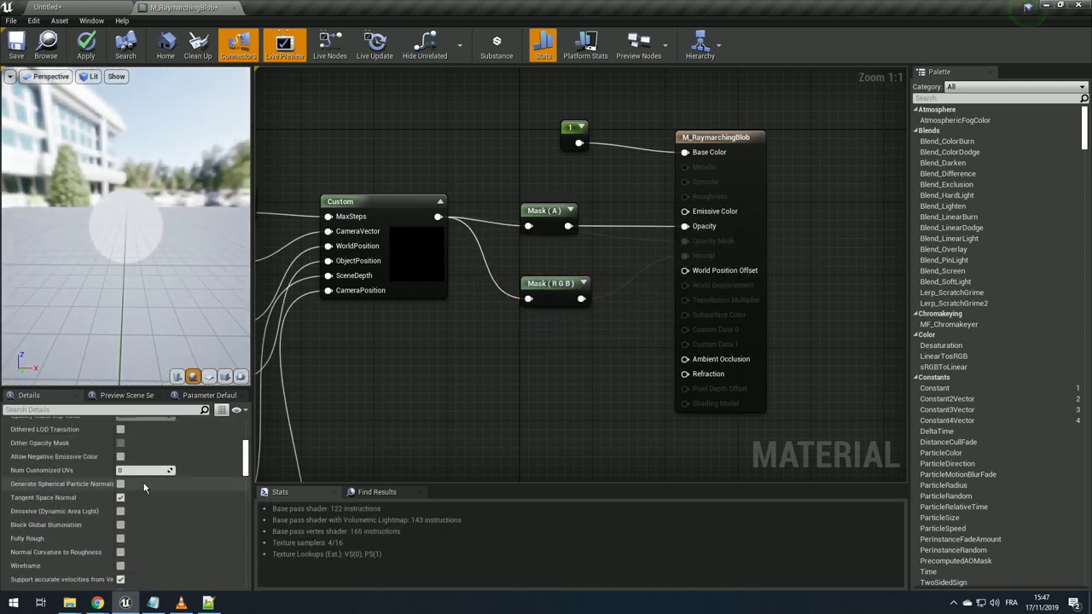
scroll(146, 475, "down", 3)
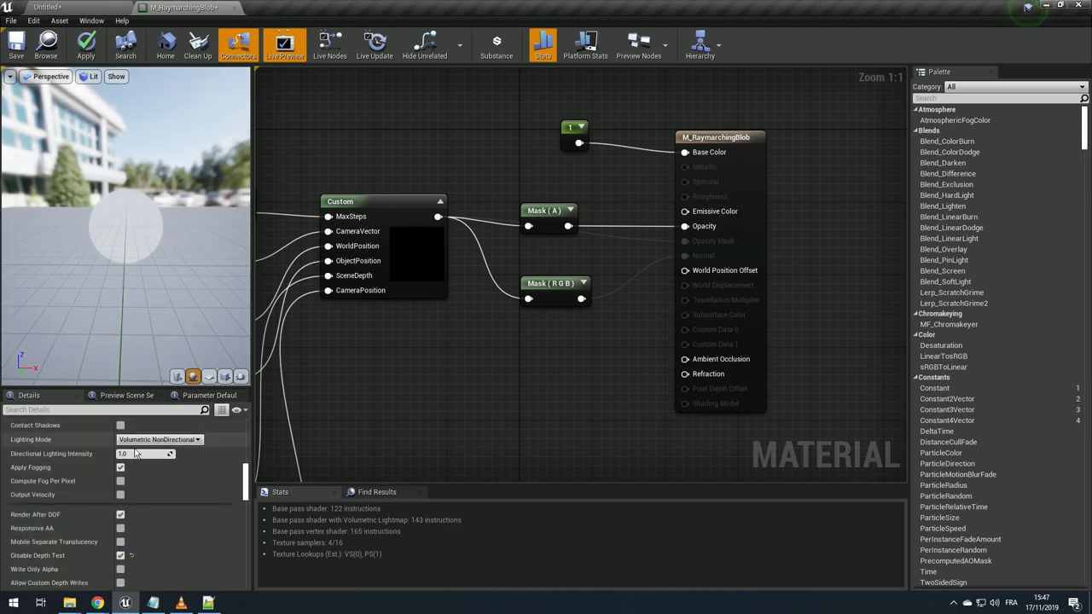
left_click(159, 494)
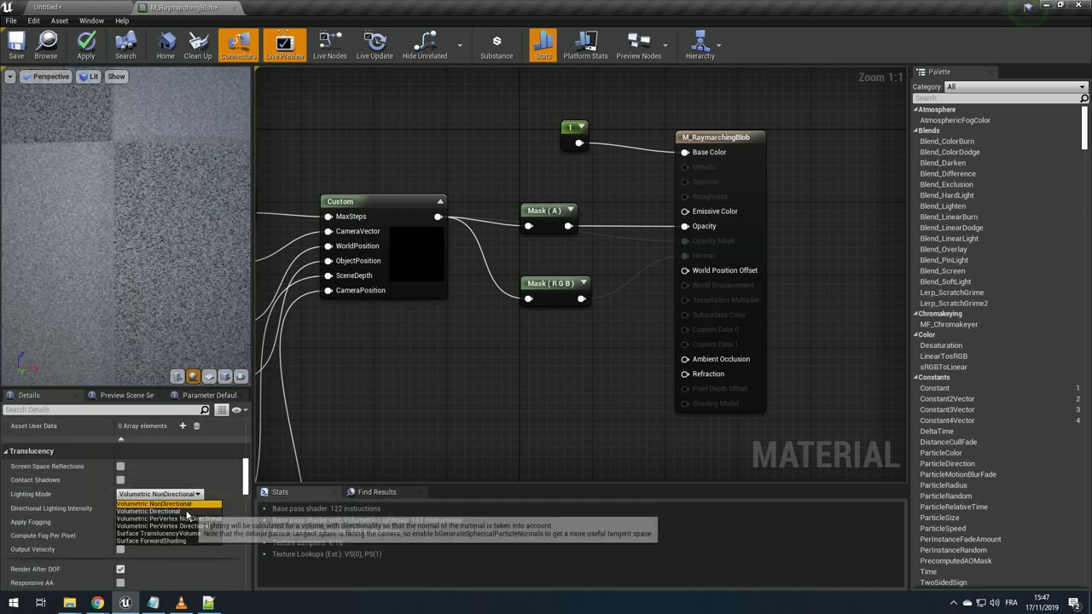
left_click(183, 512)
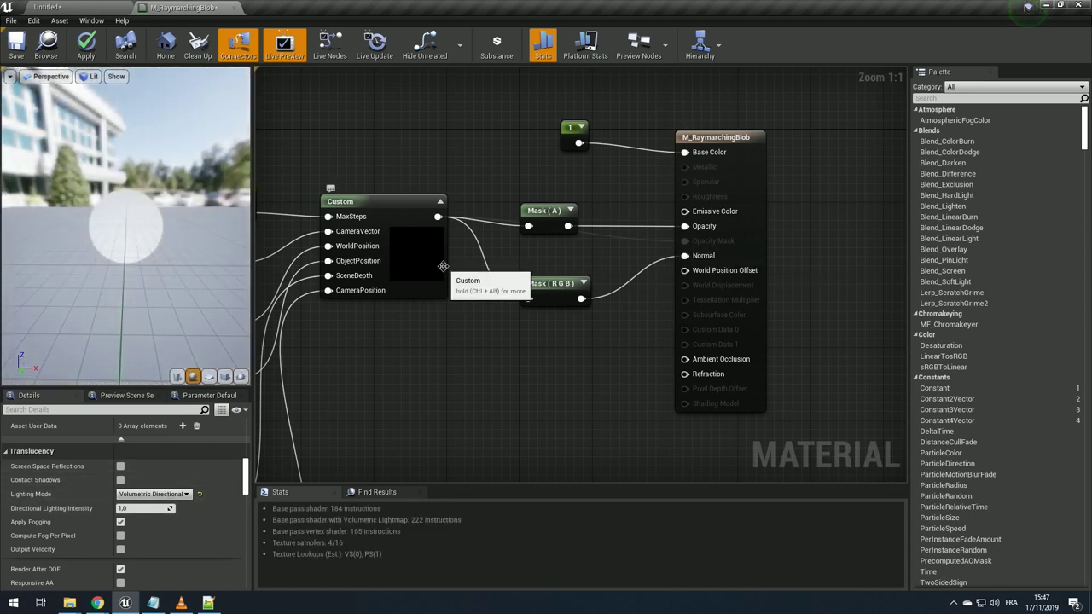
- Switch off Tangent Space Normal in the material details
scroll(140, 538, "up", 5)
scroll(158, 511, "up", 5)
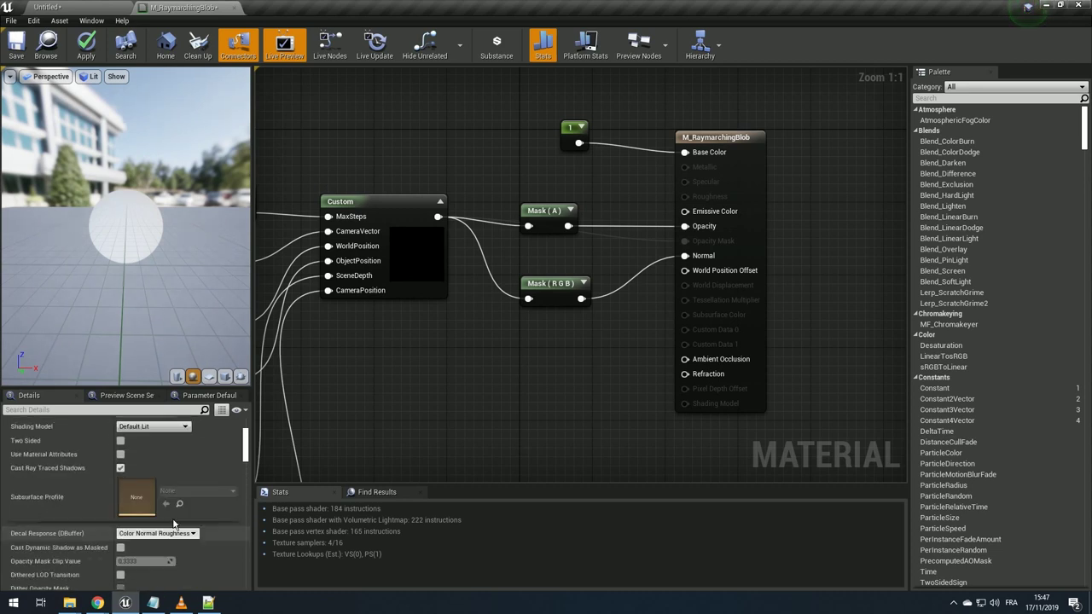
scroll(173, 490, "up", 5)
scroll(145, 477, "down", 3)
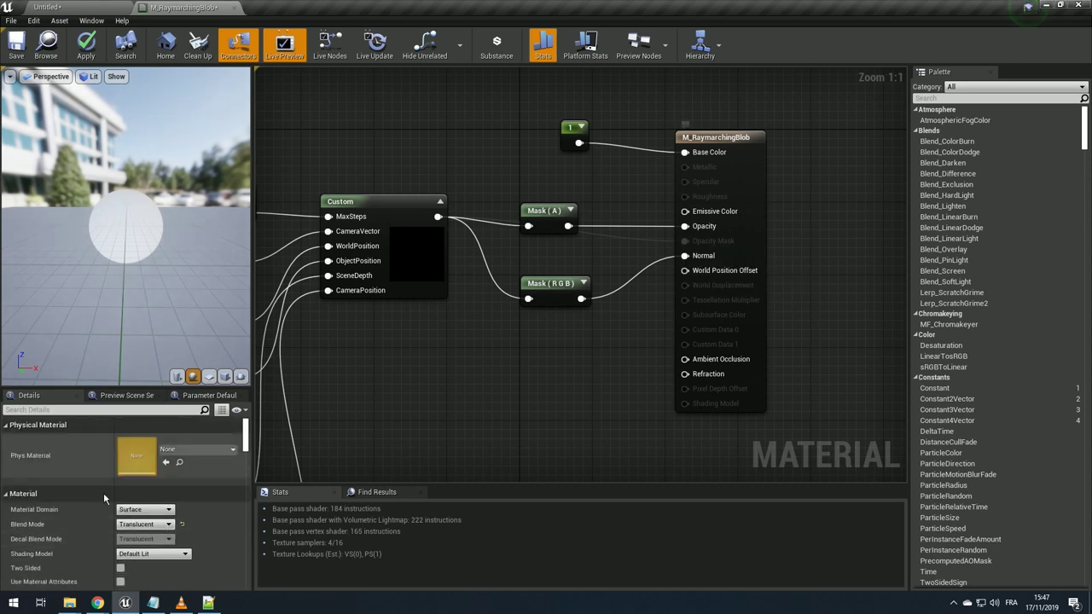
scroll(149, 495, "down", 3)
scroll(152, 503, "down", 3)
scroll(152, 503, "down", 2)
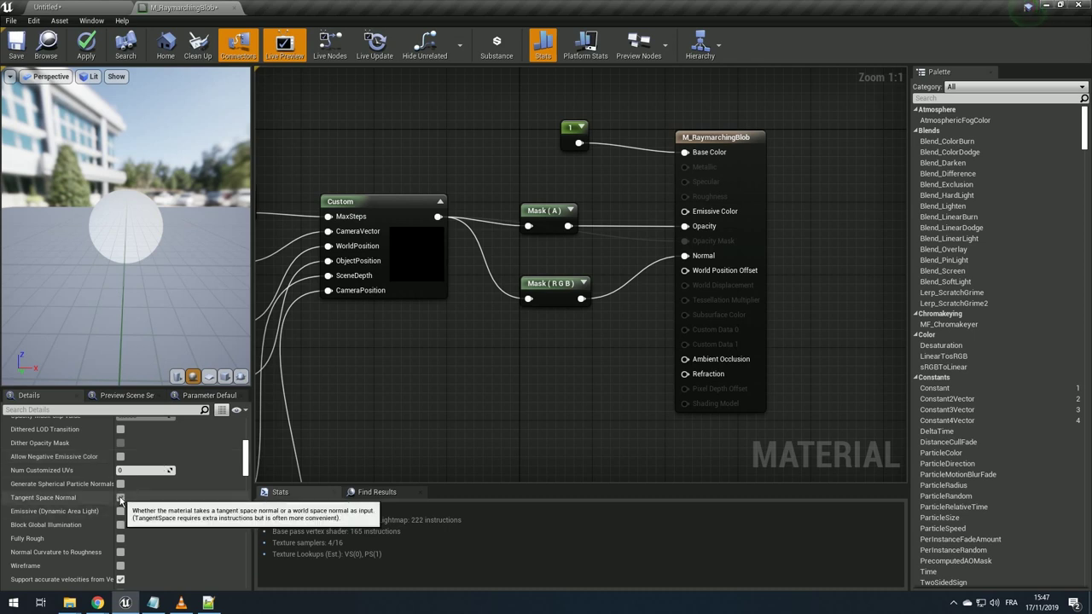
left_click(120, 498)
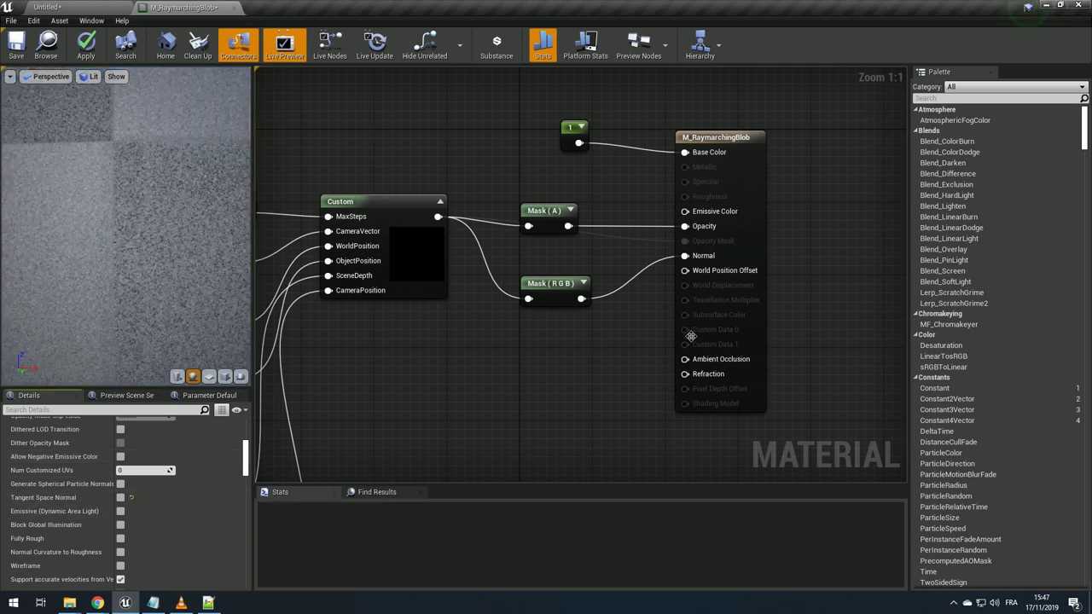
left_click(432, 226)
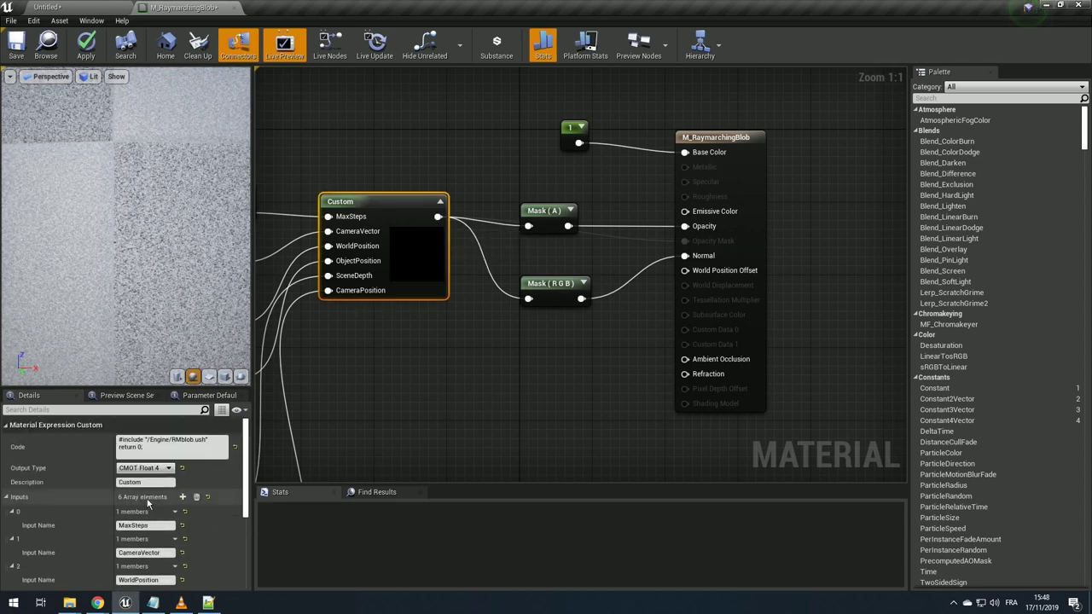
- Orbit the material preview around the blob sphere, then return to RMblob.ush
left_click(208, 603)
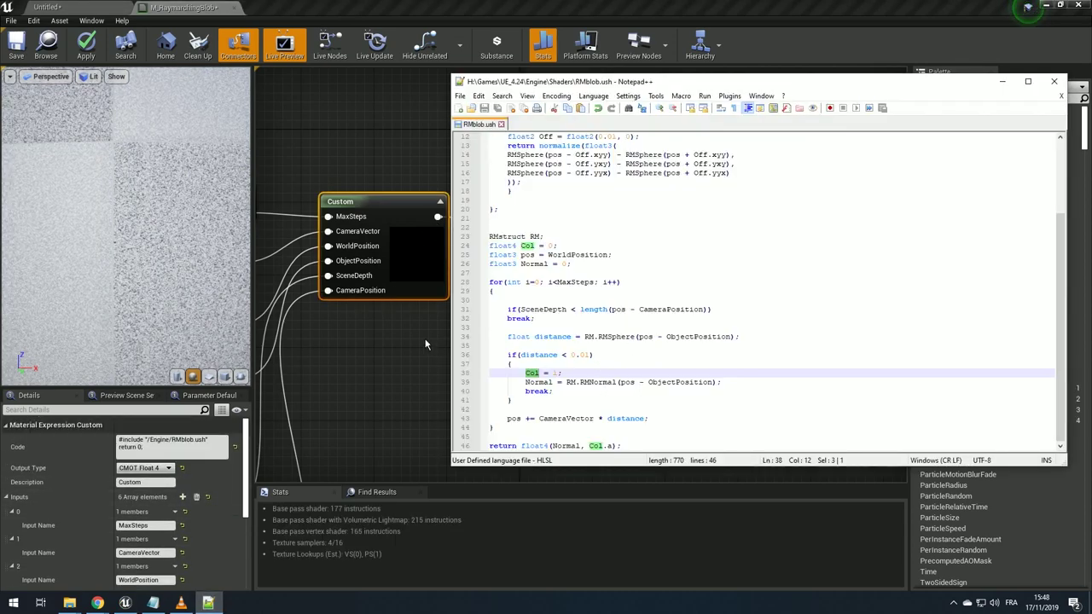
left_click(426, 343)
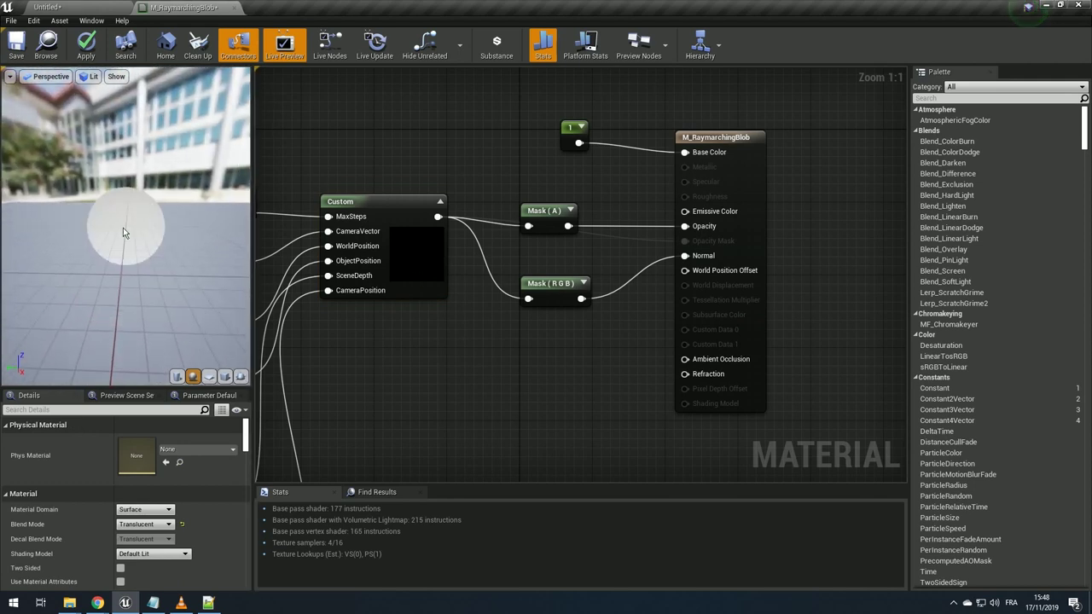
left_click_drag(123, 233, 72, 179)
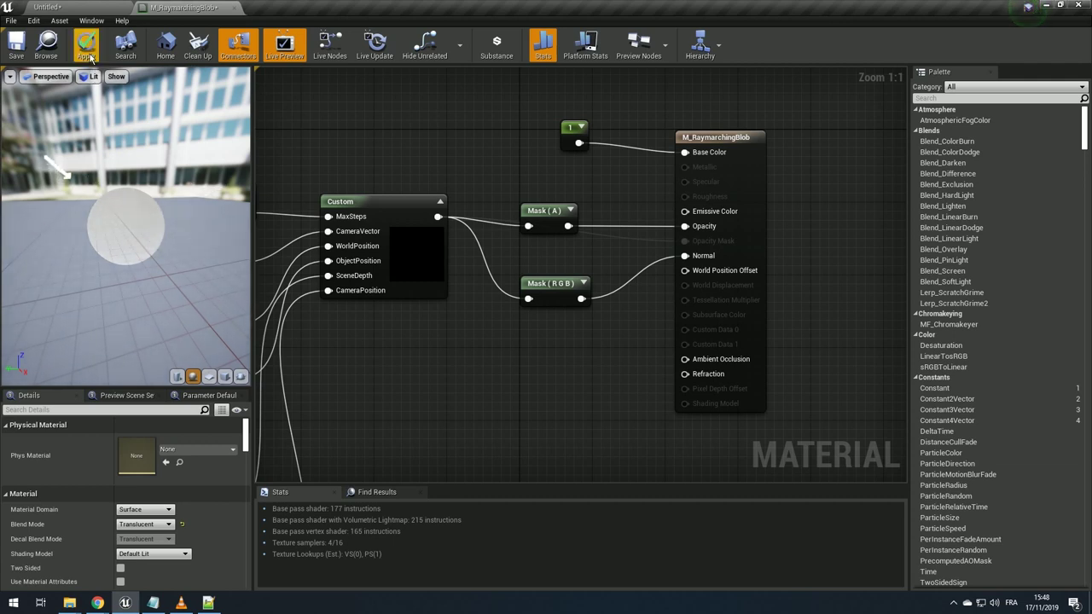
left_click(207, 604)
left_click(213, 603)
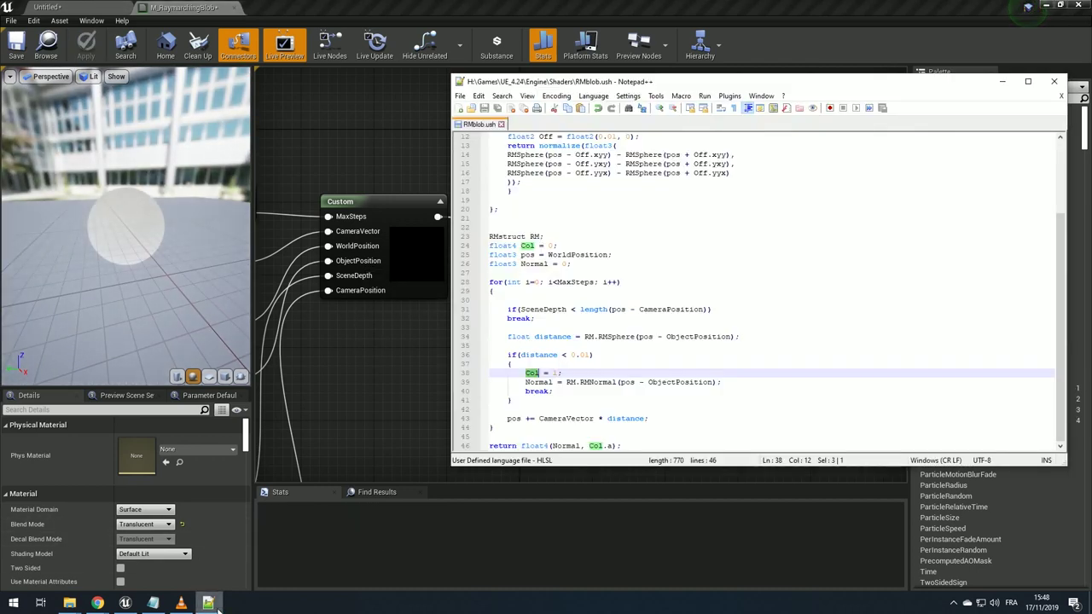
- Change the first RMSphere offset on lines 14–16 from pos - Off to pos + Off
scroll(682, 321, "up", 4)
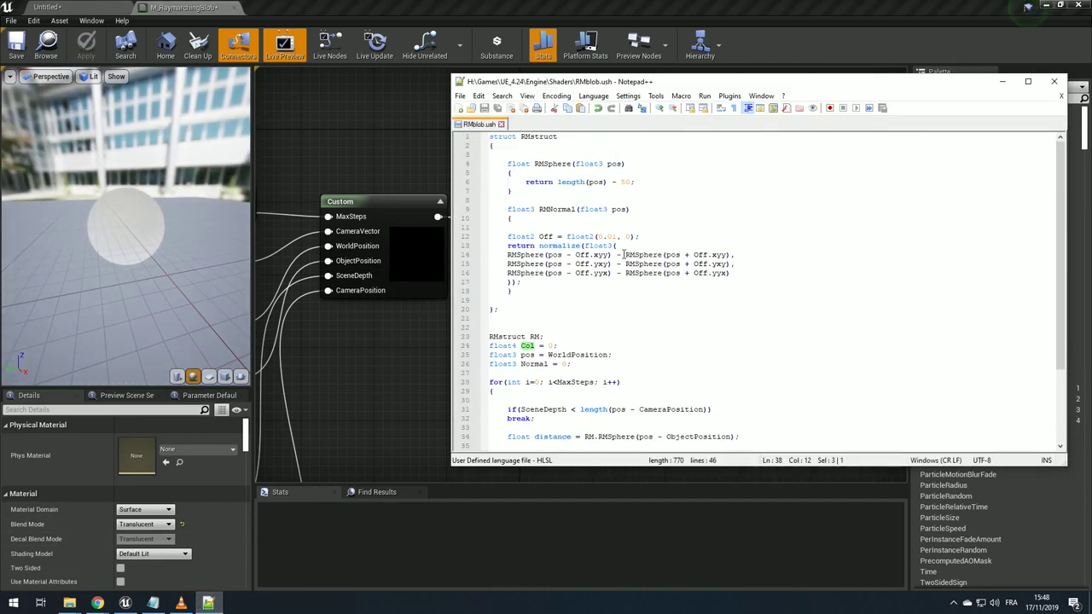
left_click(568, 254)
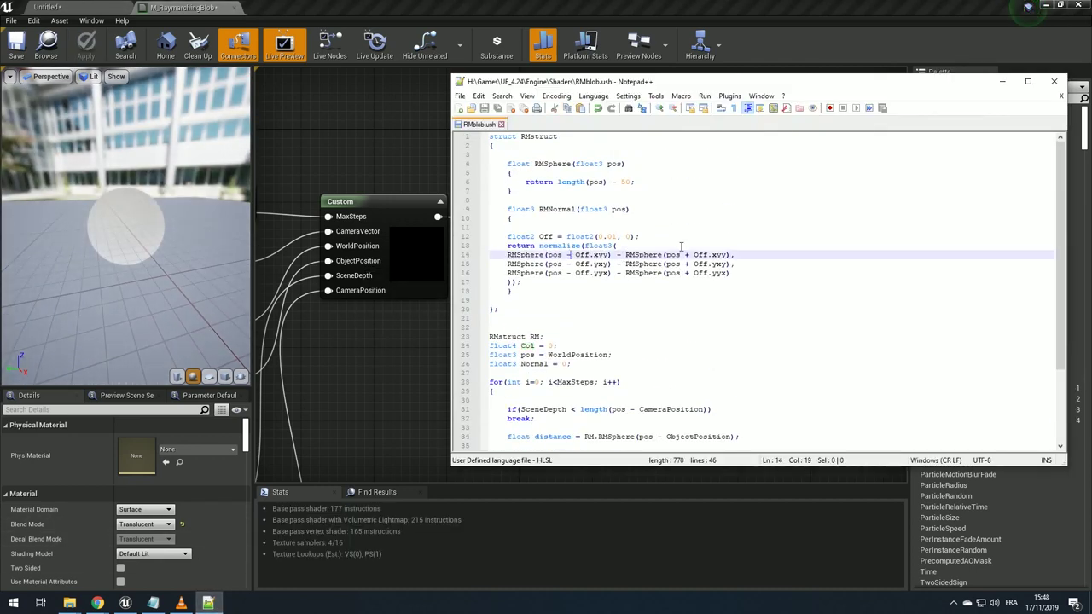
key("BackSpace")
type("+")
key("Down")
key("BackSpace")
type("+")
key("Down")
key("BackSpace")
type("+")
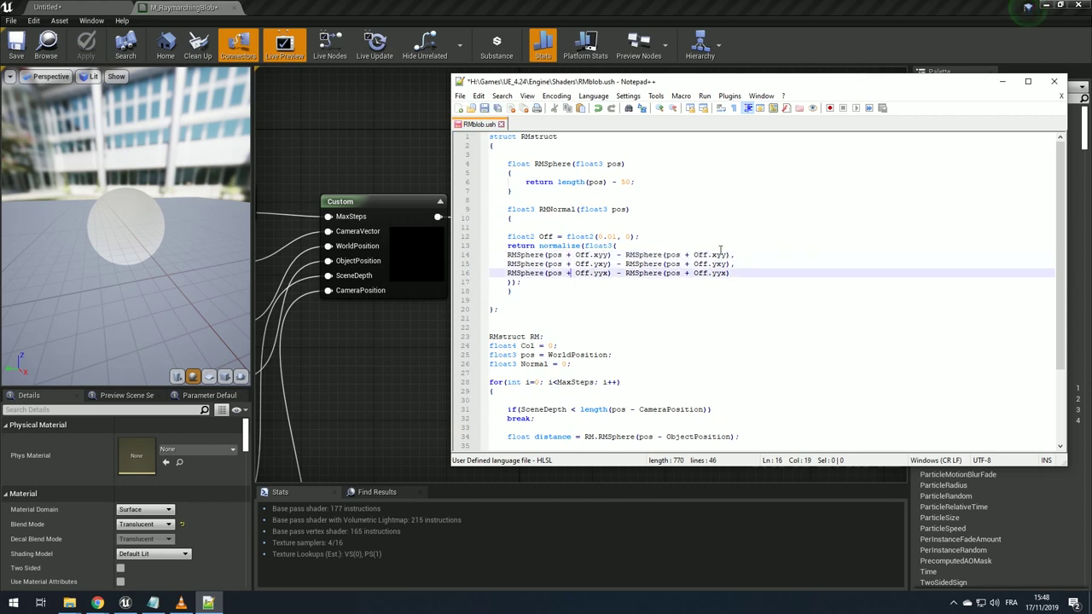
- Change the second RMSphere offset to pos - Off, save, and return to Unreal
left_click(687, 254)
key("BackSpace")
type("-")
key("Down")
key("BackSpace")
type("-")
key("Down")
key("ctrl+s")
key("alt+Tab")
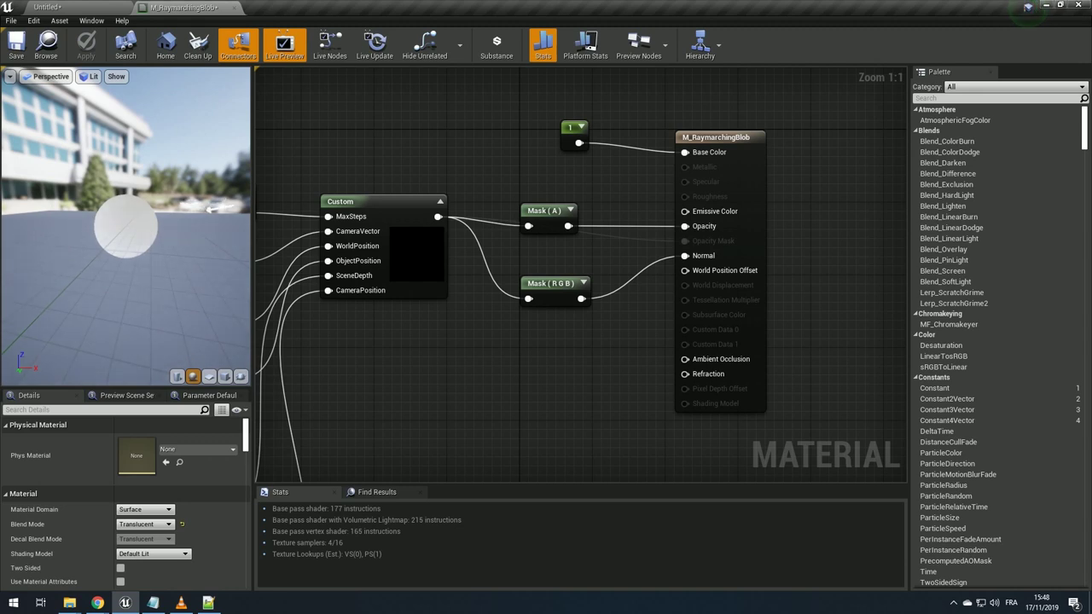
- Recommit the Custom node's code so it recompiles with the updated RMblob.ush
left_click(425, 269)
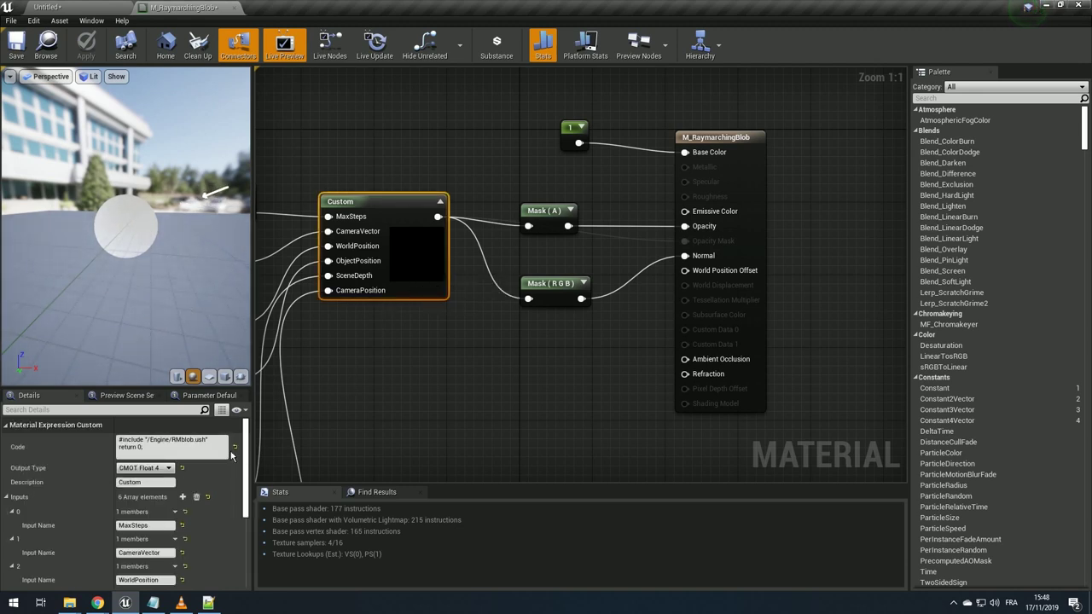
left_click(67, 197)
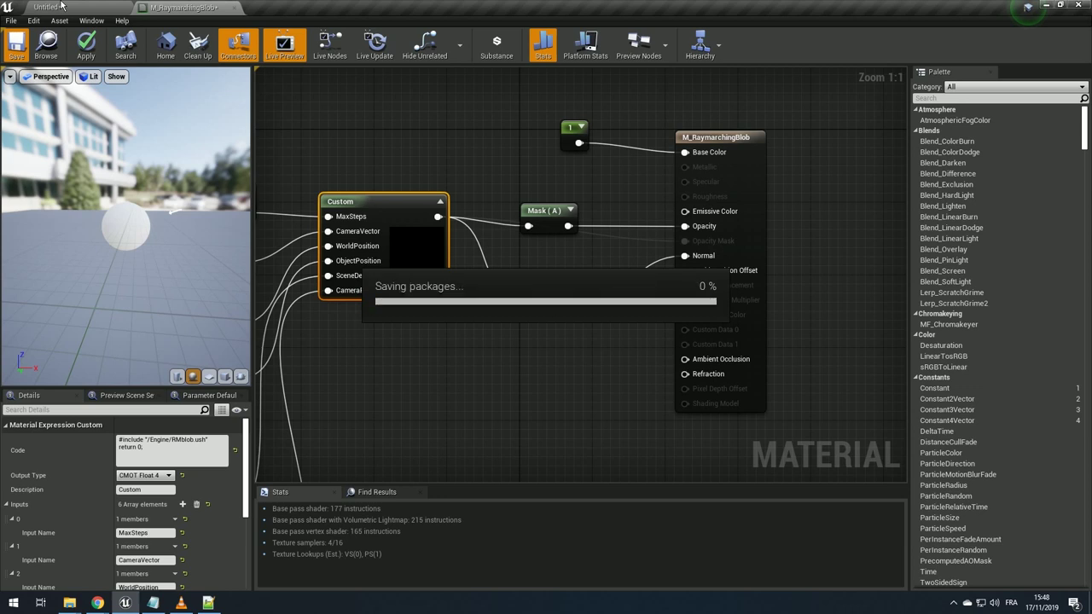
- Return to the level and orbit the view around the white blob sphere
left_click(67, 6)
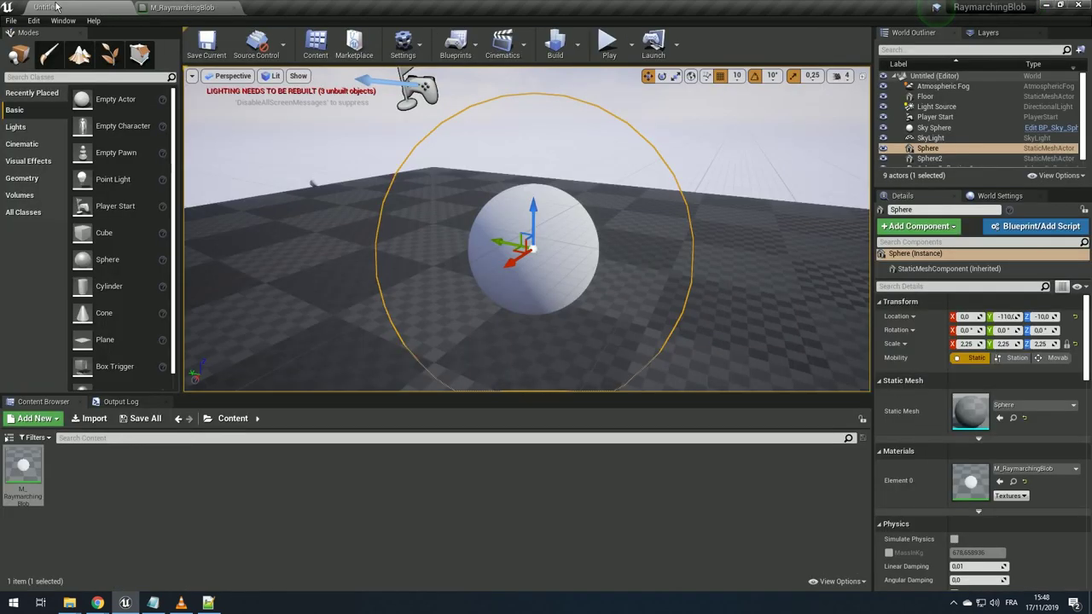
key("Escape")
left_click_drag(654, 231, 607, 225, "alt")
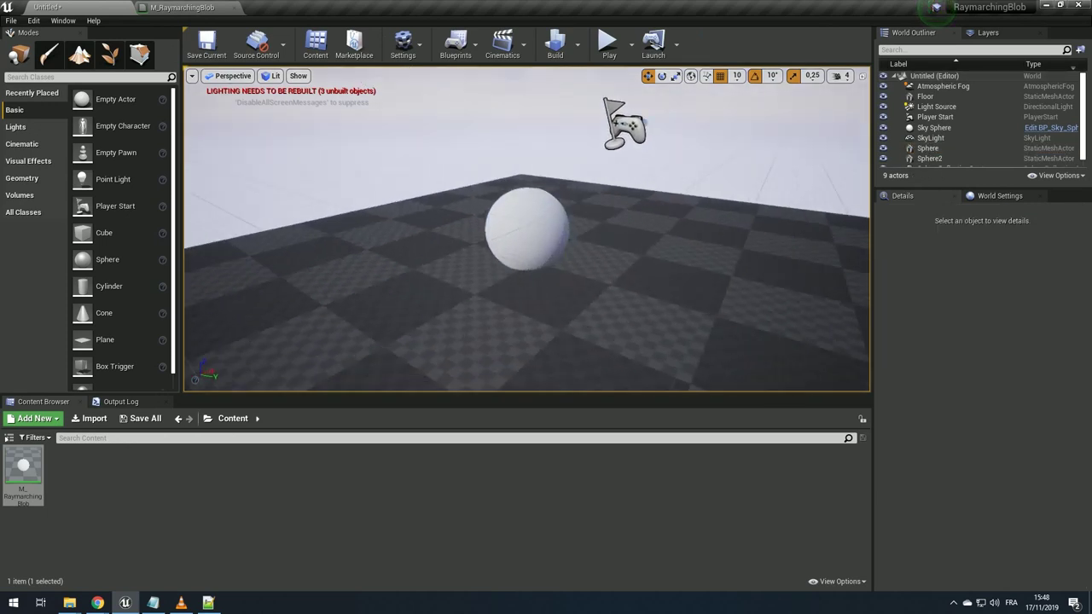
left_click(541, 212)
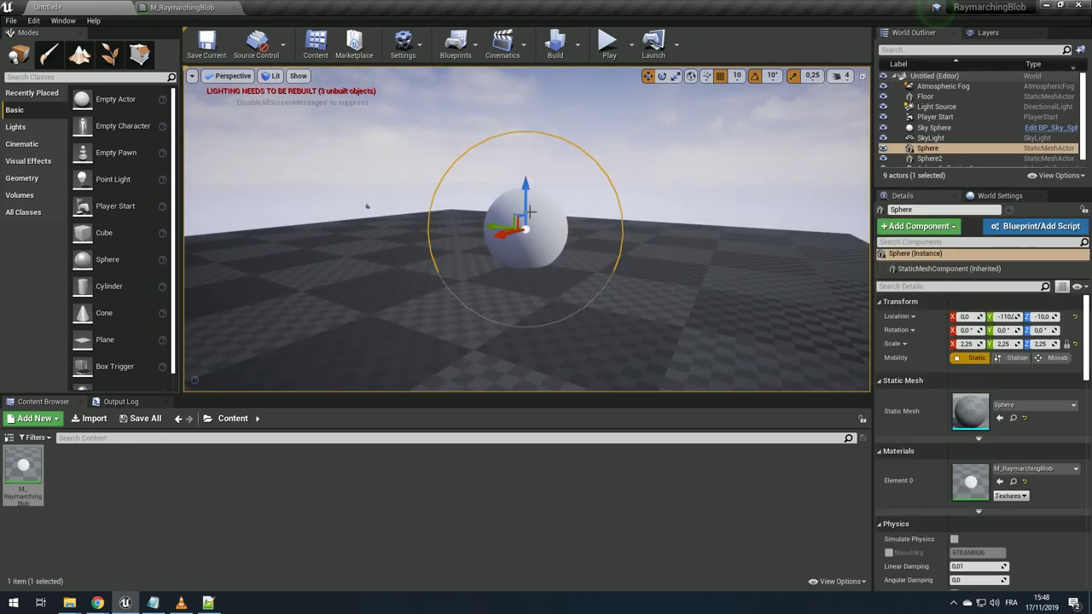
key("Escape")
left_click_drag(542, 207, 653, 224, "alt")
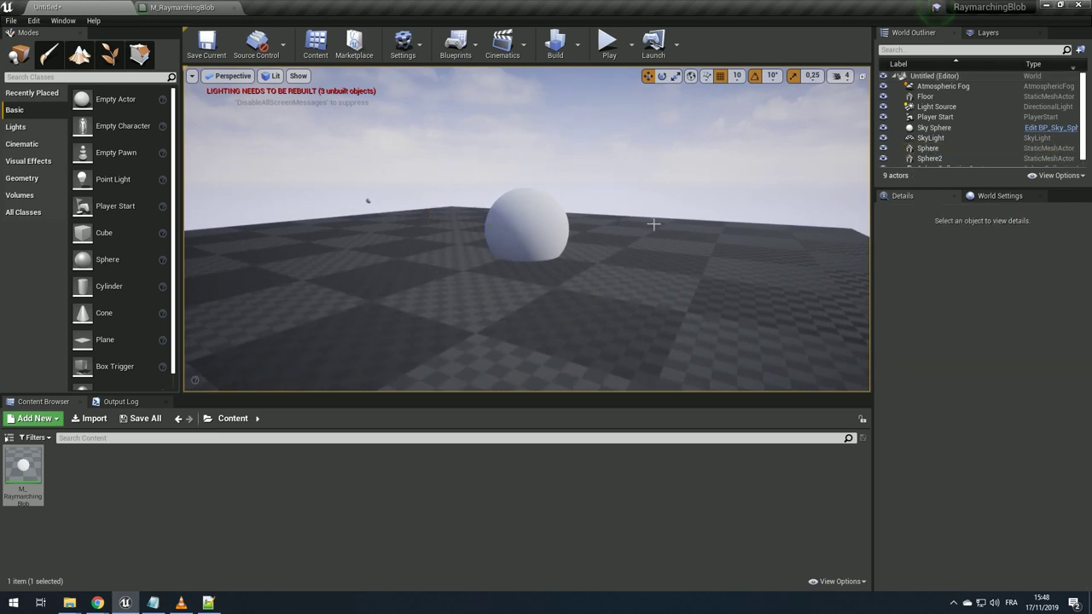
- Set the directional Light Source's Mobility to Movable and prepare to rotate it
left_click(455, 176)
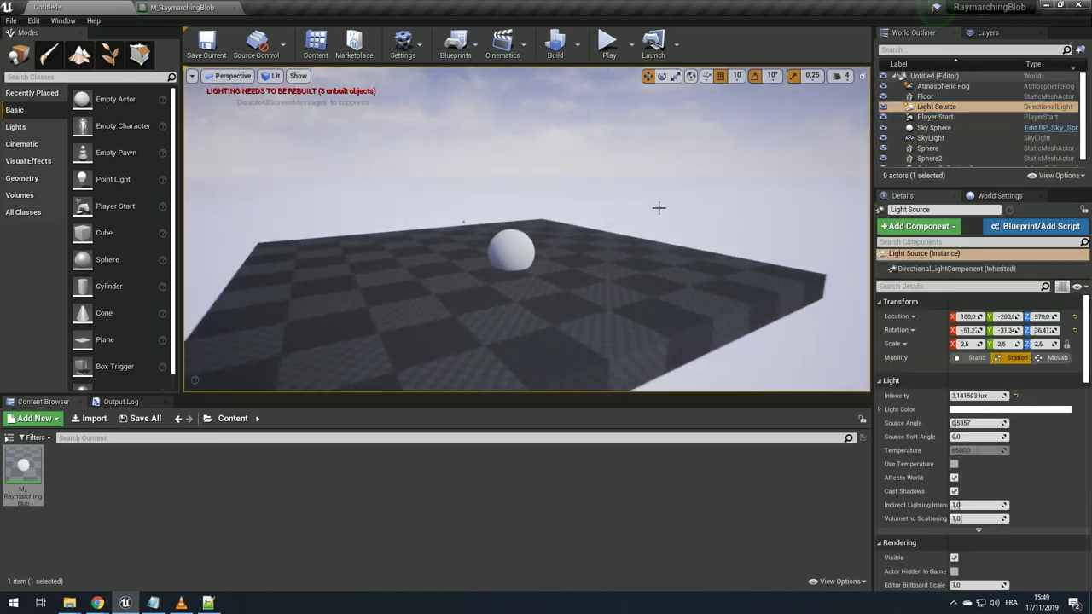
left_click(1051, 357)
mouse_move(530, 221)
left_mouse_down("alt")
mouse_move(530, 251)
mouse_move(461, 215)
mouse_move(464, 206)
left_mouse_up("alt")
key("g")
key("e")
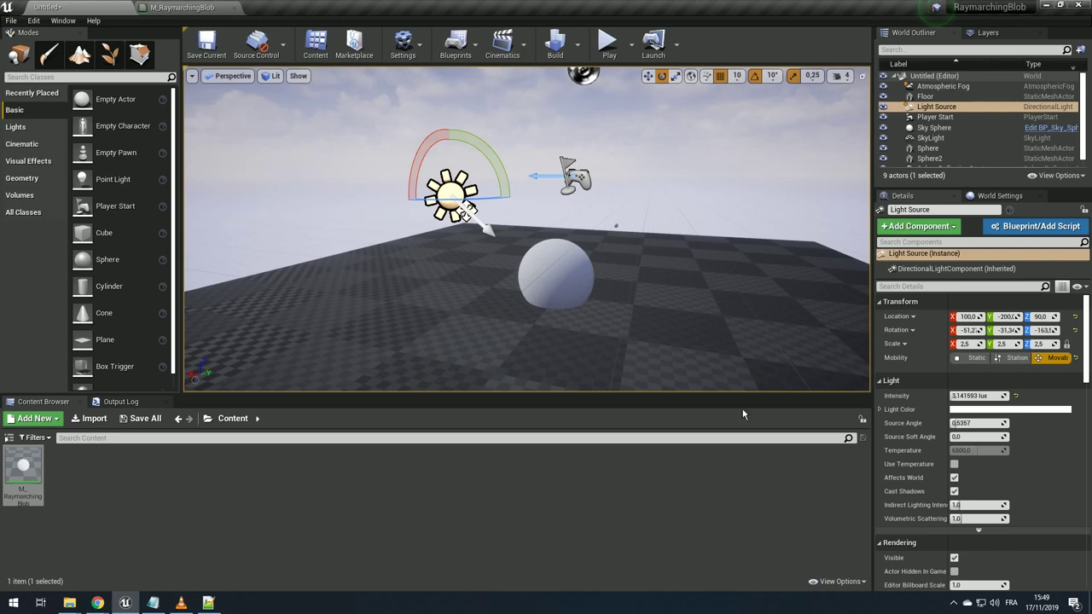
- Scroll the Chrome distance-functions page down to the capsule and Capped Cylinder entries
key("alt+Tab")
scroll(301, 369, "down", 5)
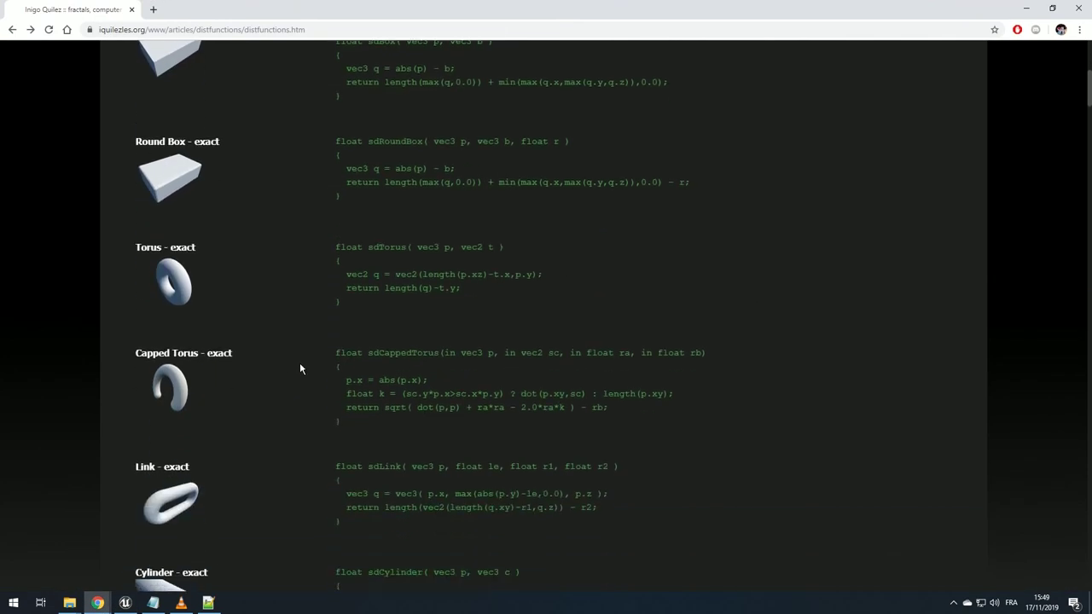
scroll(299, 369, "down", 2)
scroll(293, 385, "down", 3)
scroll(284, 378, "down", 5)
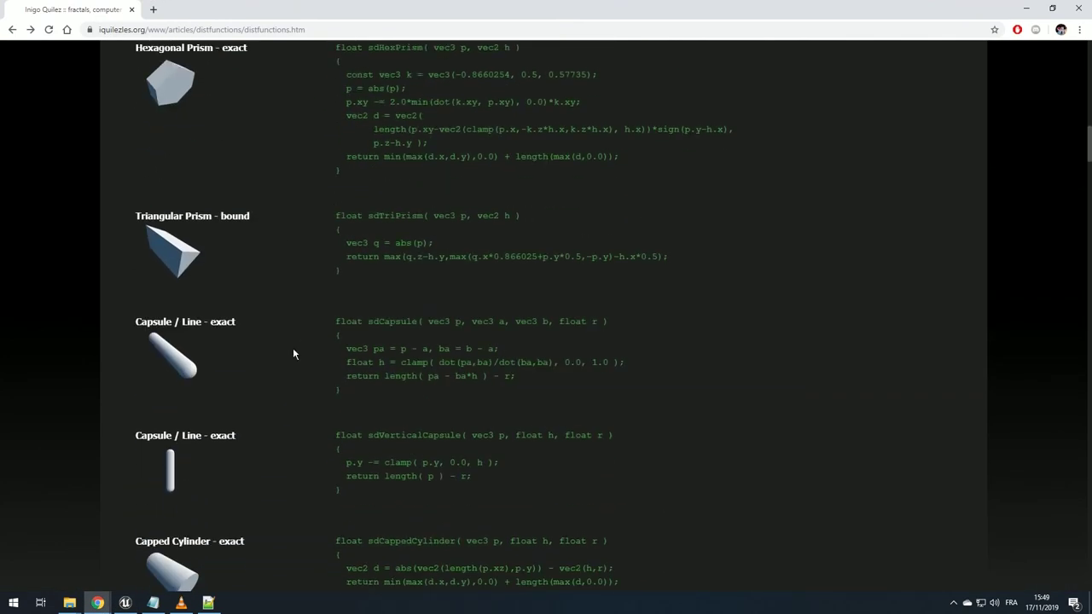
scroll(443, 371, "down", 4)
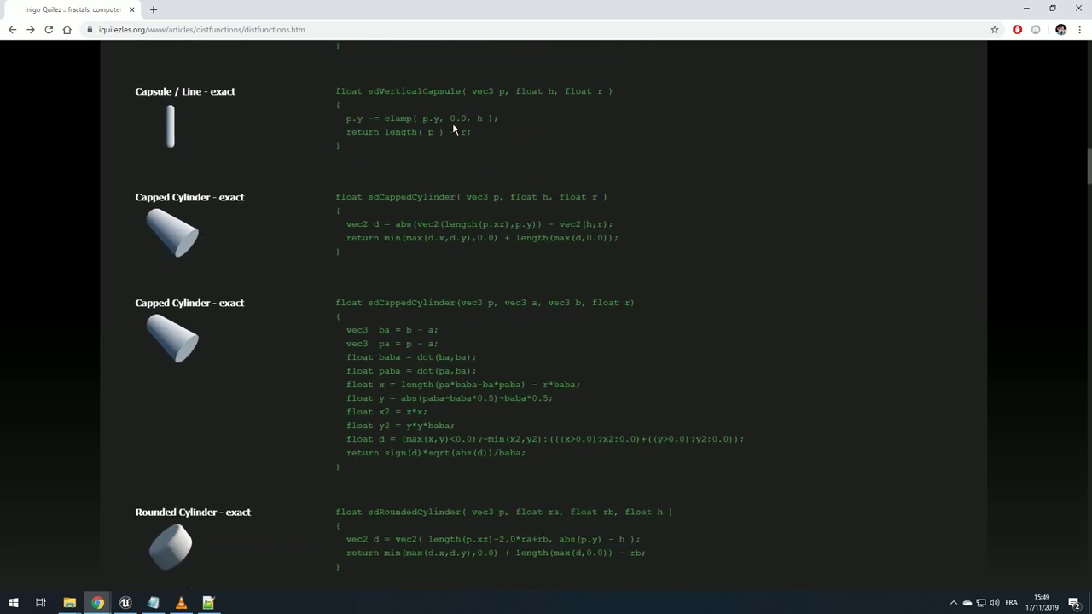
key("alt+Tab")
- Review the normal-calculation return block, lines 13–17, of RMblob.ush in Notepad++
key("ctrl+Tab")
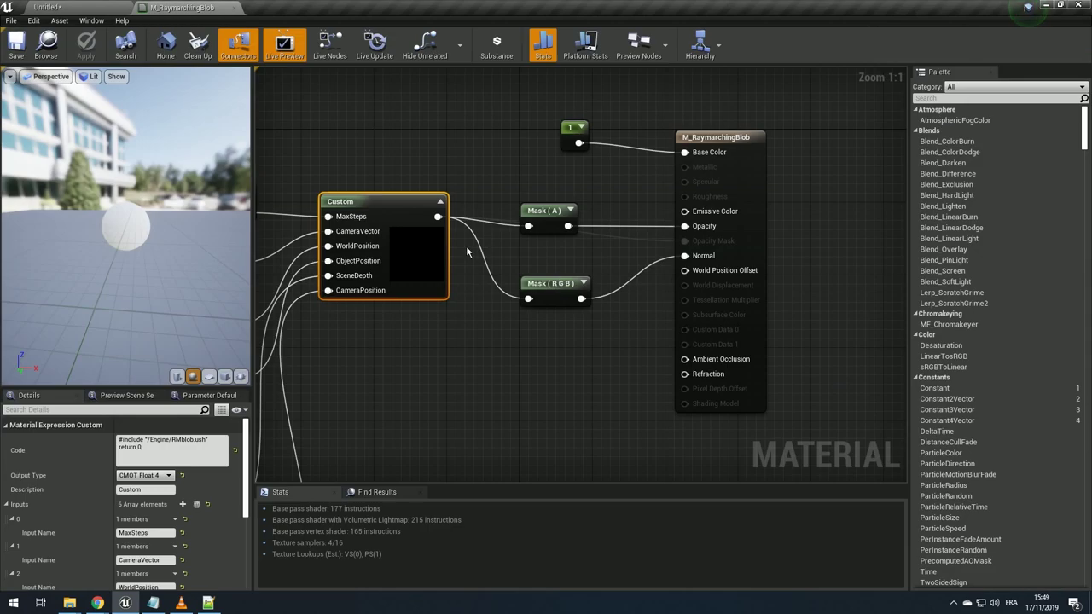
left_click(208, 603)
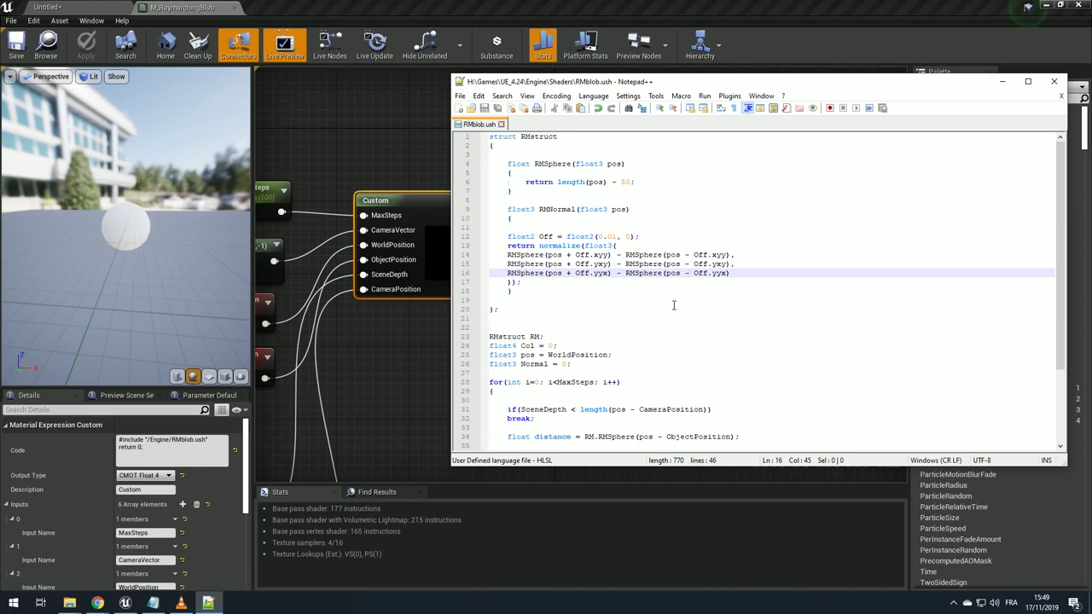
left_click(410, 339)
left_click(410, 339)
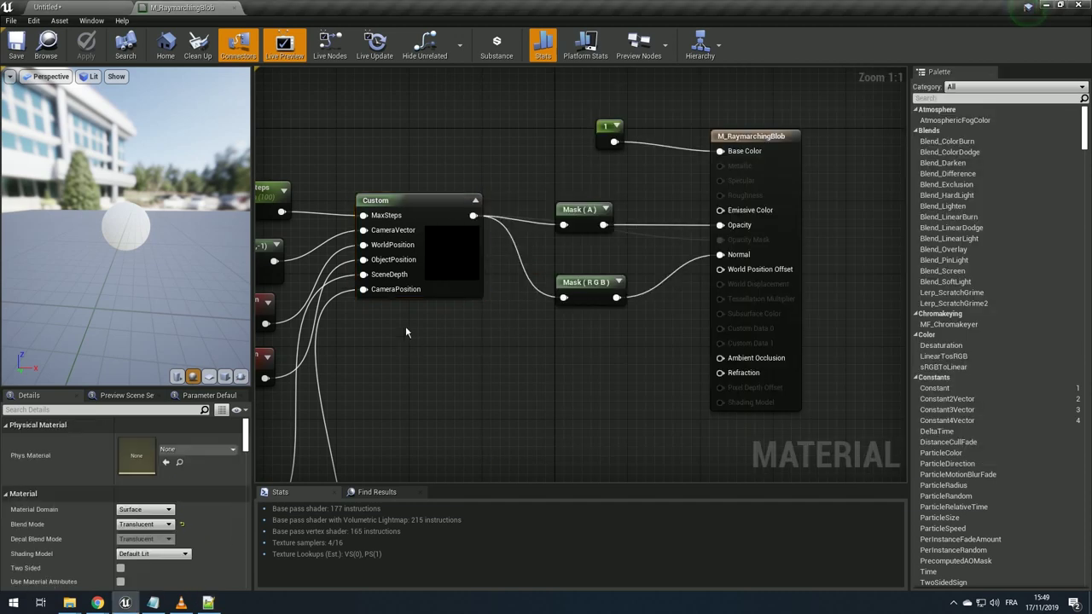
left_click(424, 288)
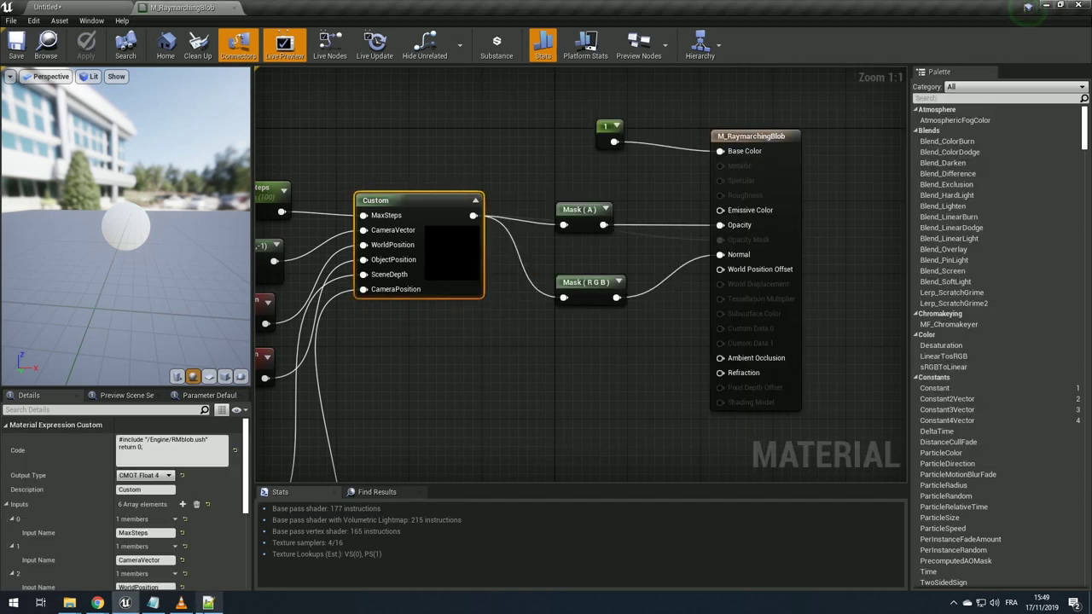
key("alt+Tab")
scroll(631, 337, "down", 4)
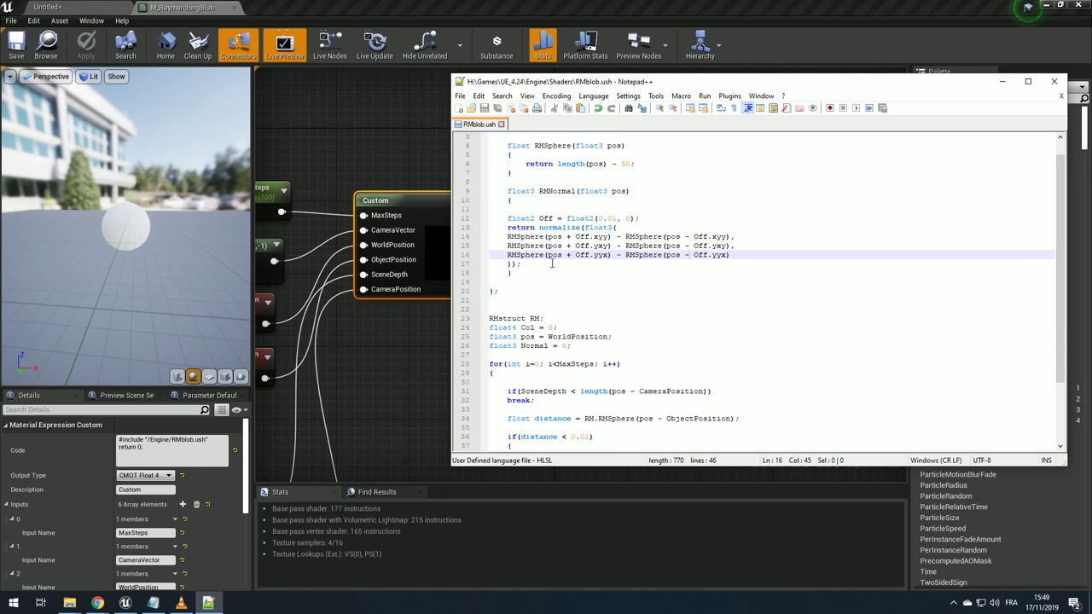
left_click_drag(530, 265, 482, 227)
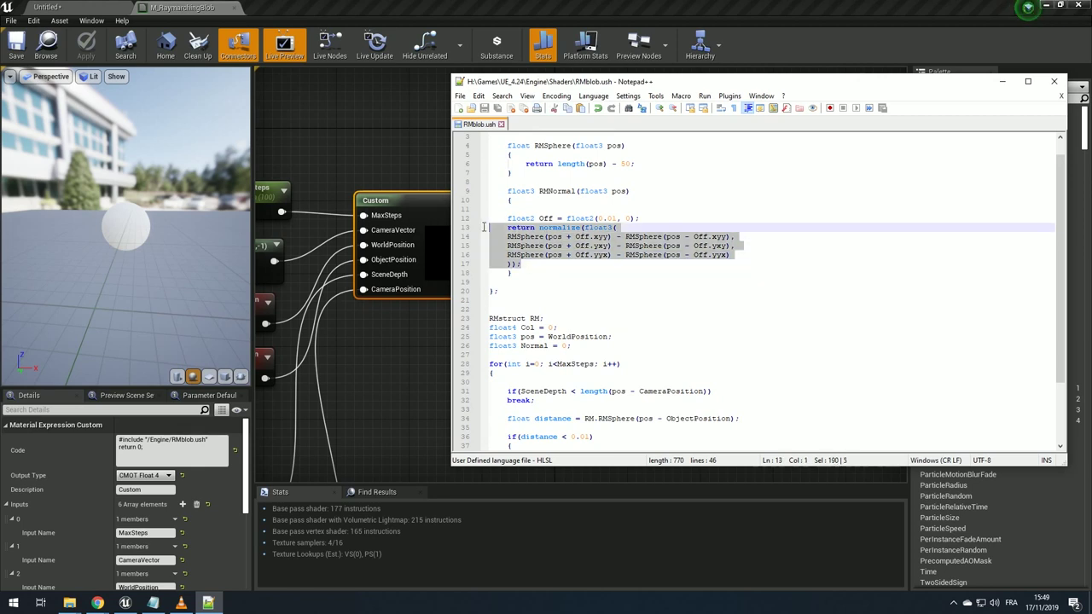
- Regroup the Scene Depth, Dot and Divide nodes near Custom, with Camera Position beside Divide
left_click(73, 215)
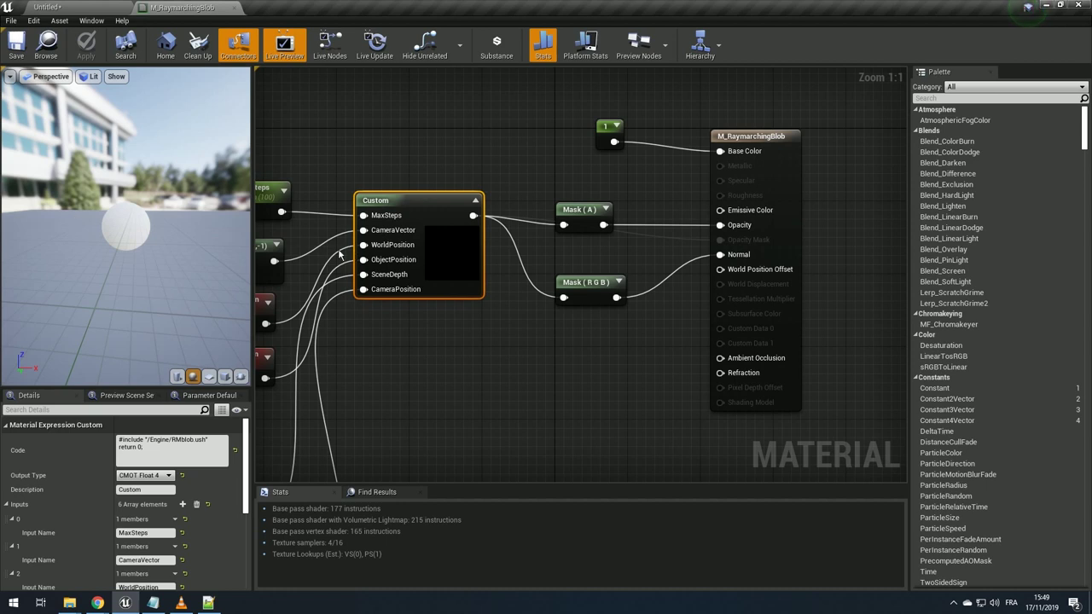
left_click_drag(73, 220, 119, 223)
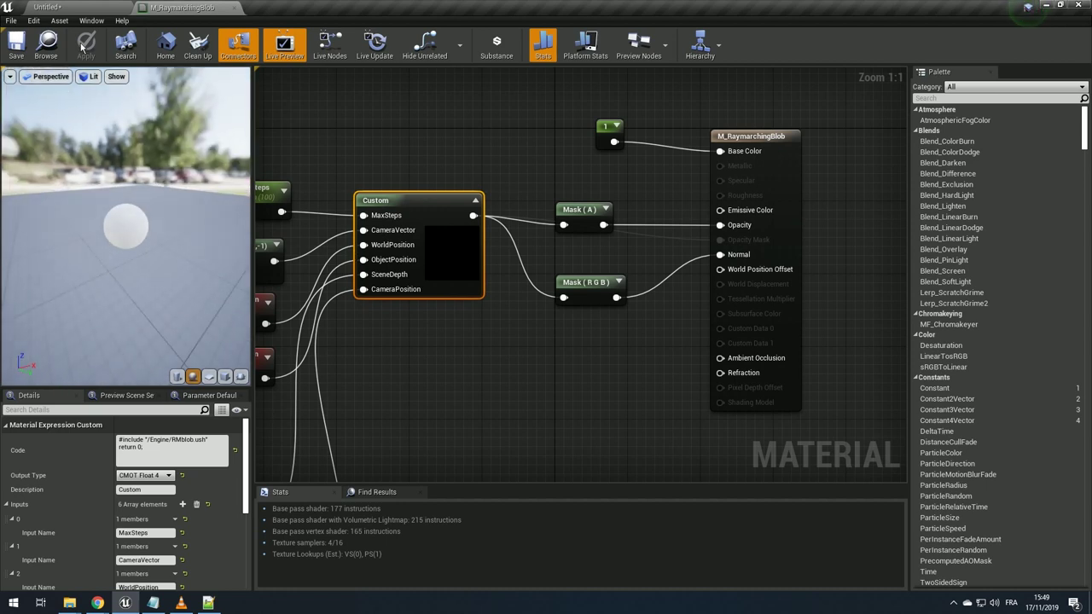
scroll(588, 214, "down", 2)
right_click_drag(601, 221, 648, 192)
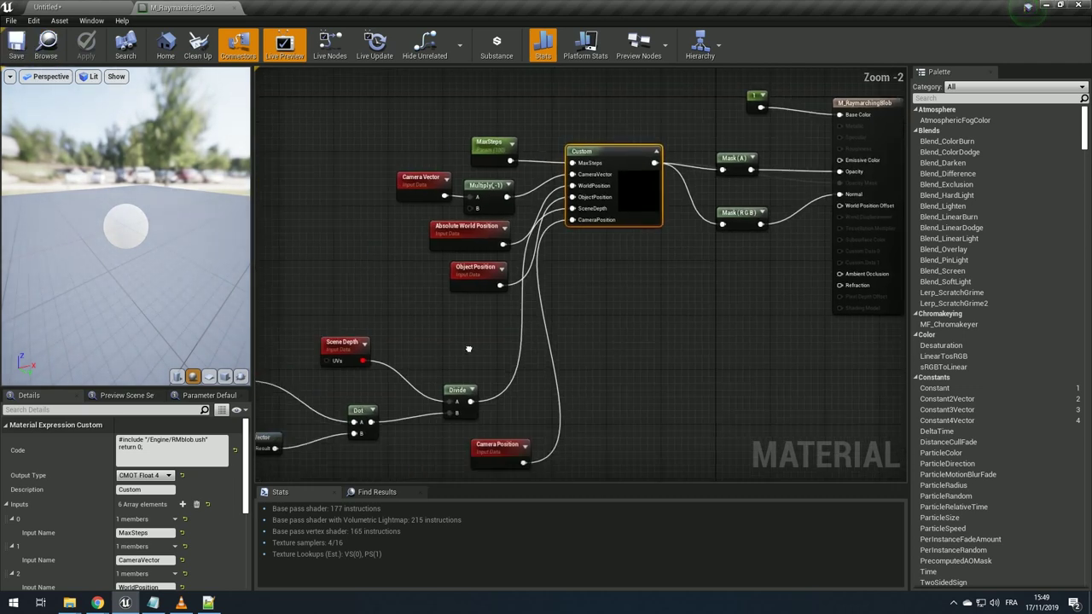
scroll(575, 211, "down", 2)
right_click_drag(393, 376, 495, 358)
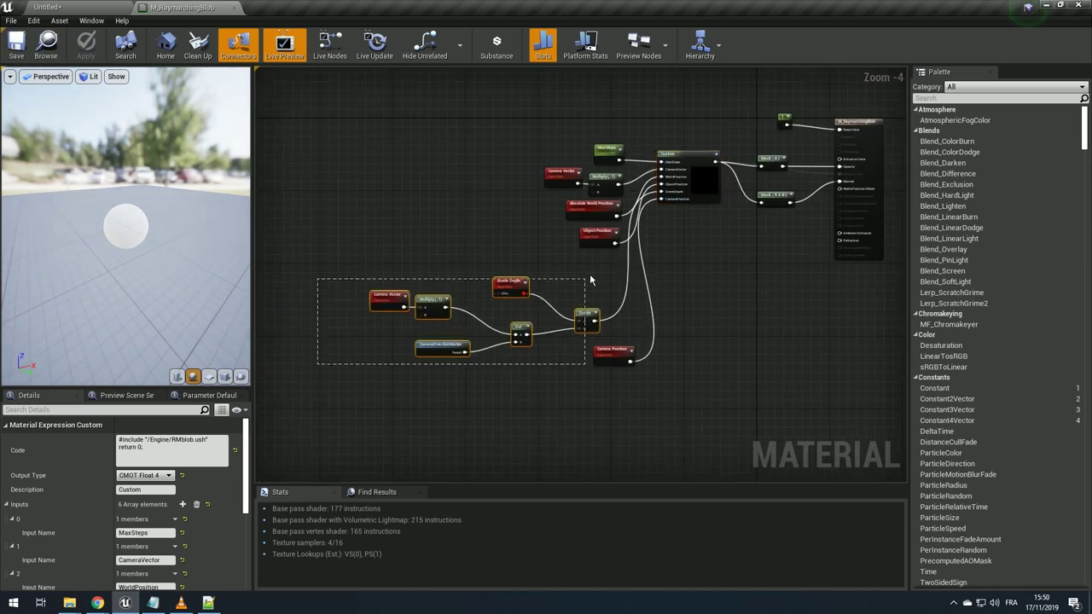
left_click_drag(317, 365, 636, 273)
scroll(585, 329, "up", 4)
right_click_drag(585, 329, 585, 226)
left_click_drag(585, 226, 604, 219)
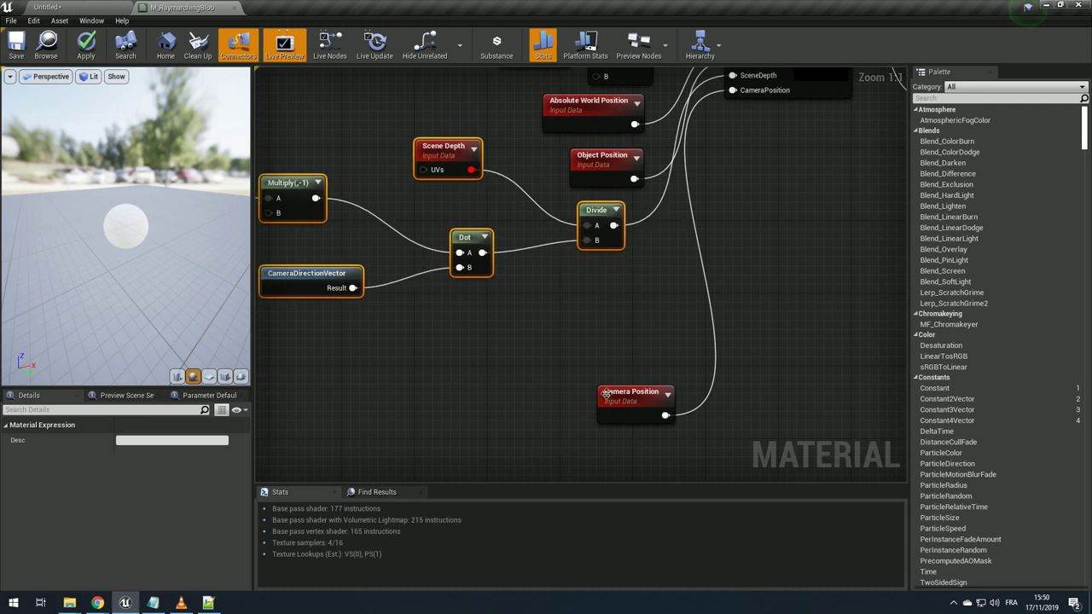
left_click_drag(631, 393, 573, 275)
right_click_drag(674, 247, 623, 333)
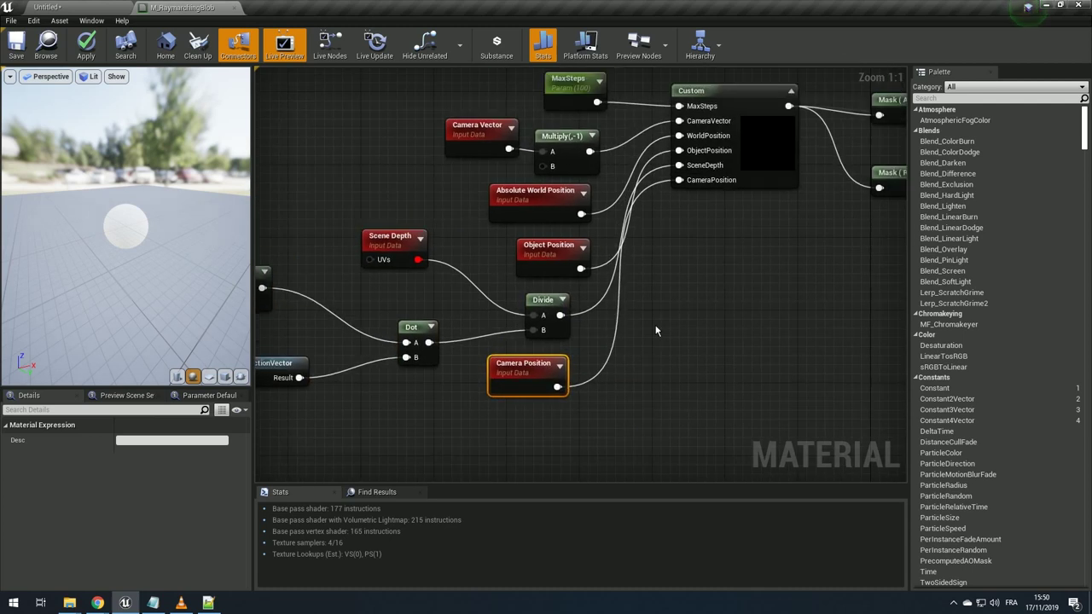
- Place a Cube actor just left of the blob sphere and switch to game view with G
left_click(55, 7)
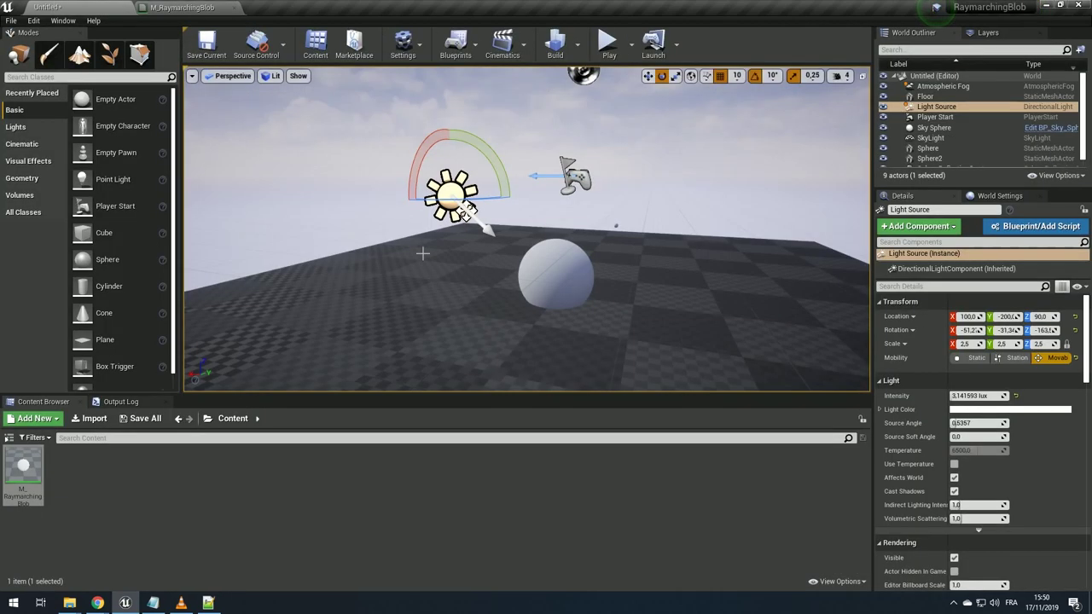
scroll(558, 294, "up", 2)
left_click(558, 293)
left_click_drag(645, 319, 478, 329, "alt")
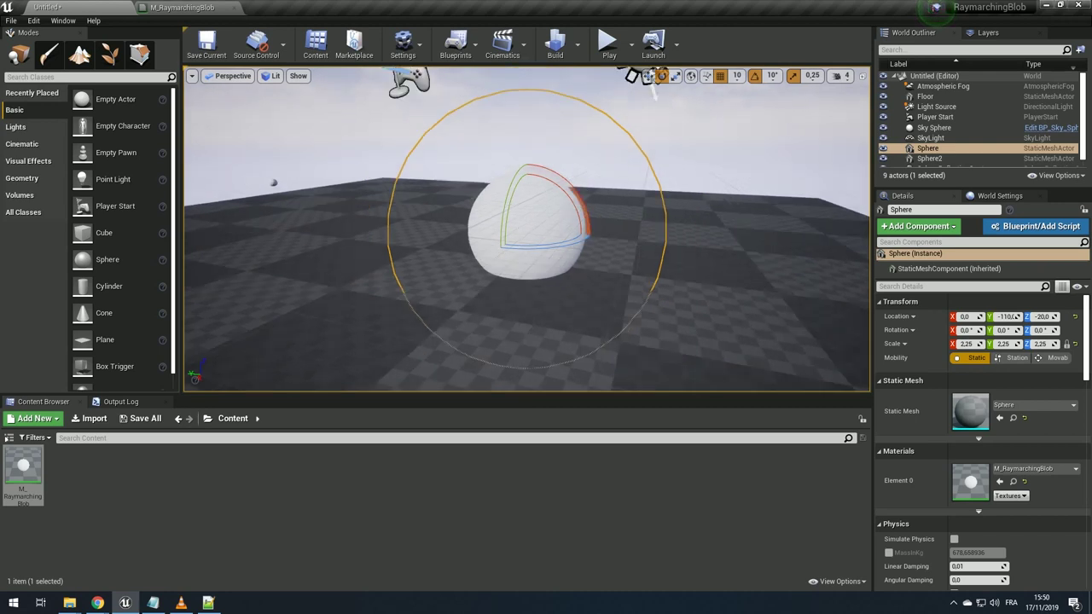
left_click_drag(523, 228, 494, 256, "alt")
left_click_drag(109, 250, 409, 224)
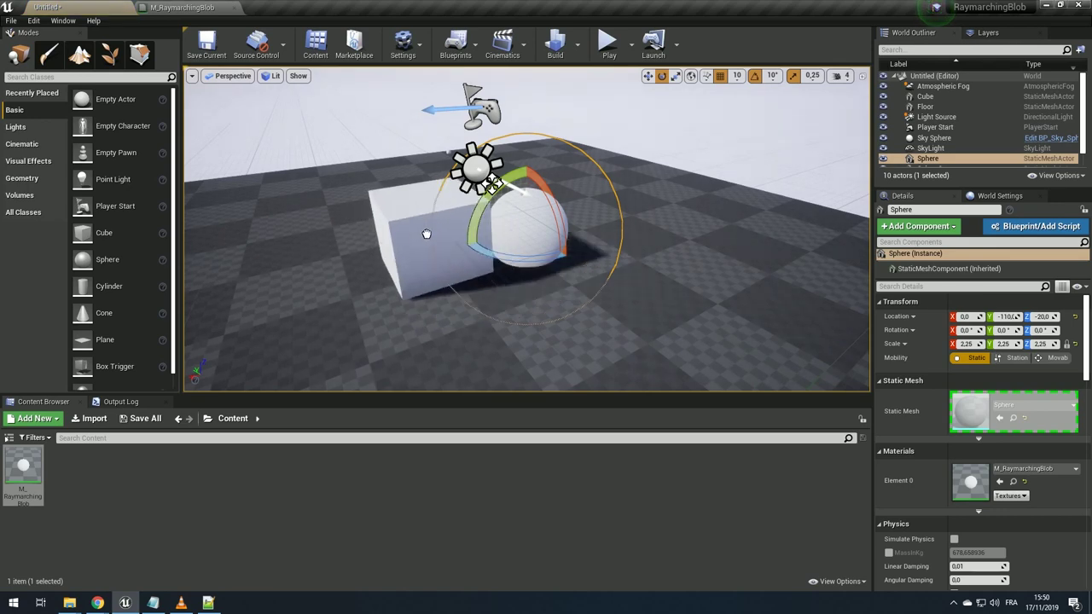
left_click_drag(493, 265, 557, 263, "alt")
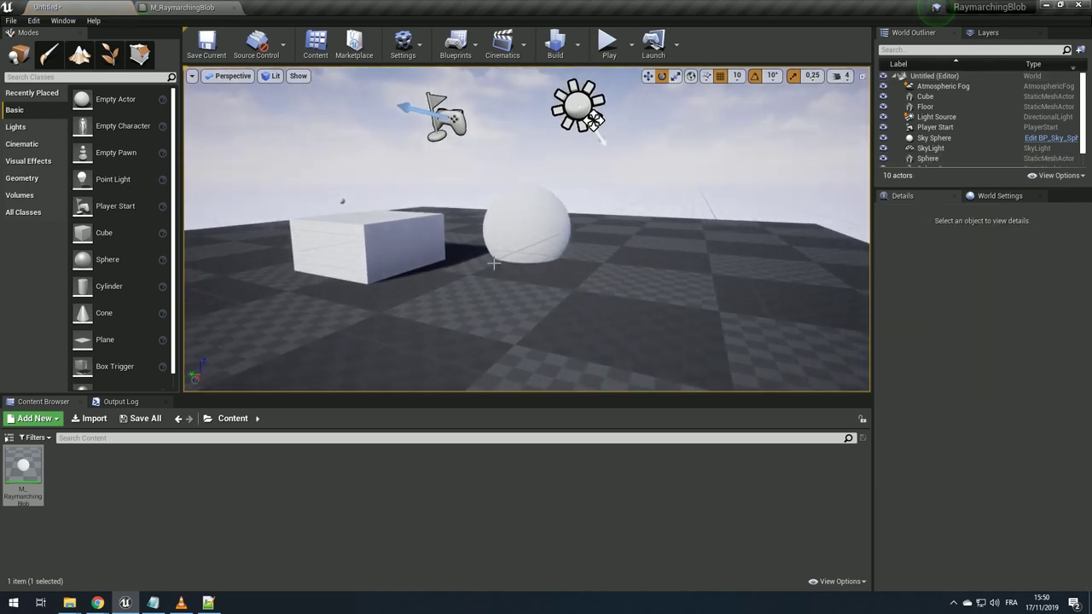
key("g")
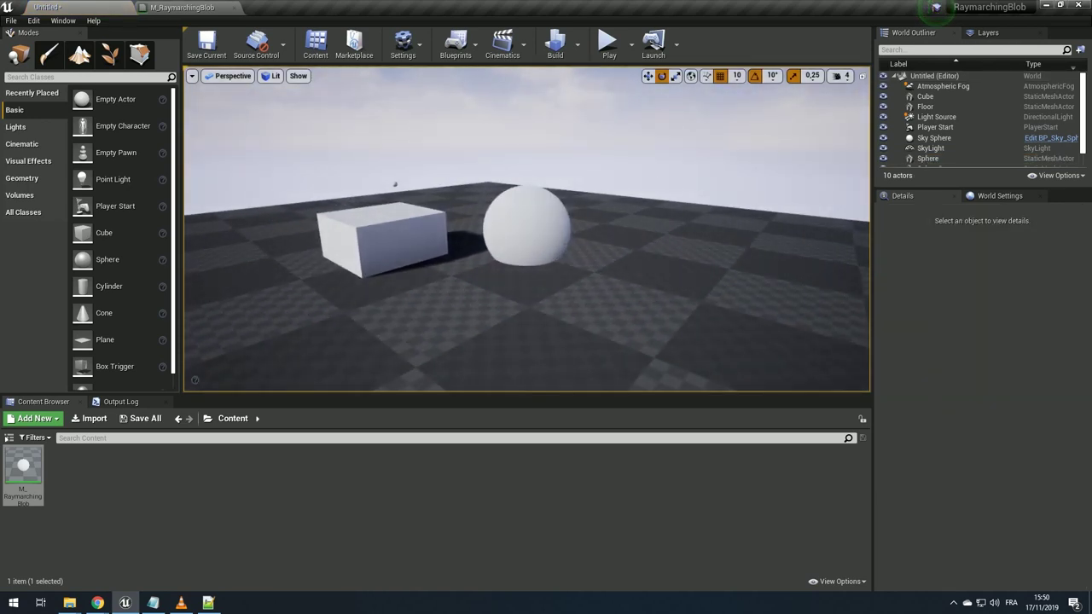
- Read the smooth minimum article linked from Chrome's distance-functions page
key("alt+Tab")
scroll(537, 425, "down", 3)
scroll(548, 401, "down", 8)
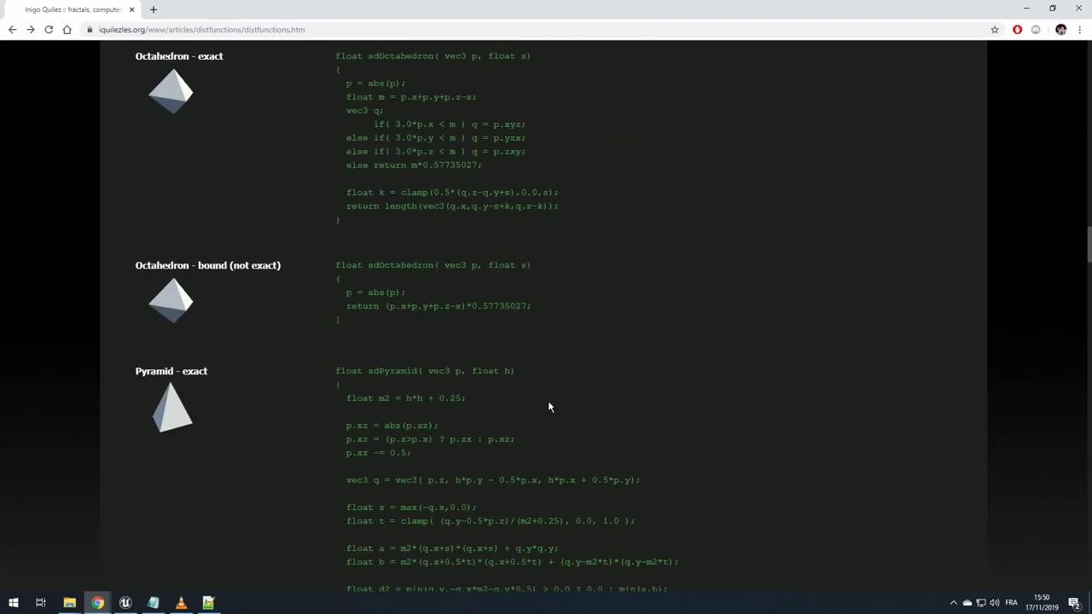
scroll(533, 377, "down", 6)
scroll(518, 357, "down", 6)
scroll(511, 351, "down", 4)
scroll(495, 363, "down", 5)
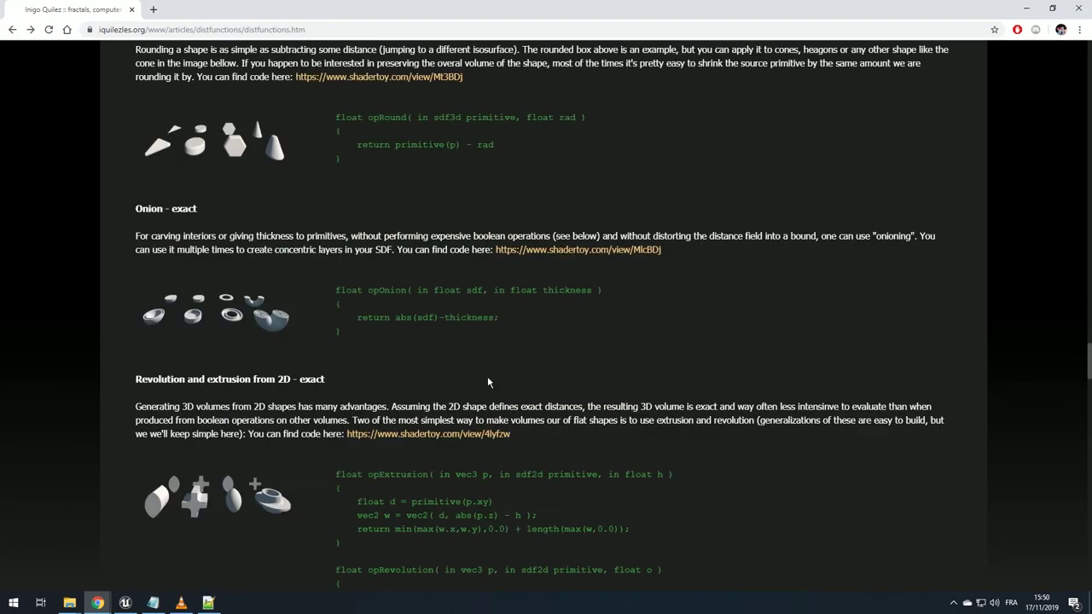
scroll(507, 359, "down", 5)
scroll(516, 344, "down", 5)
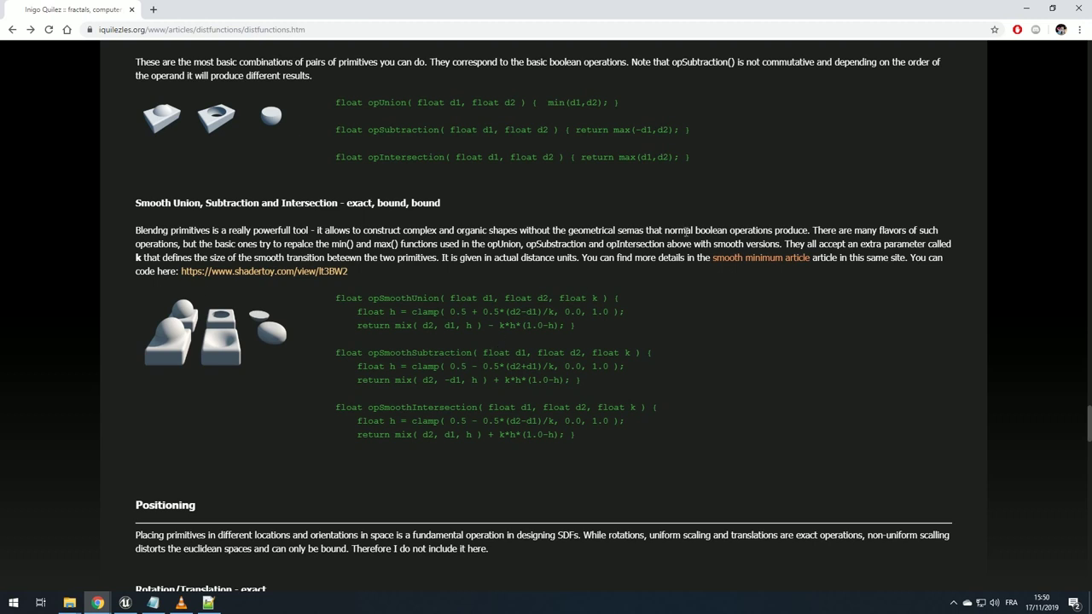
middle_click(732, 258)
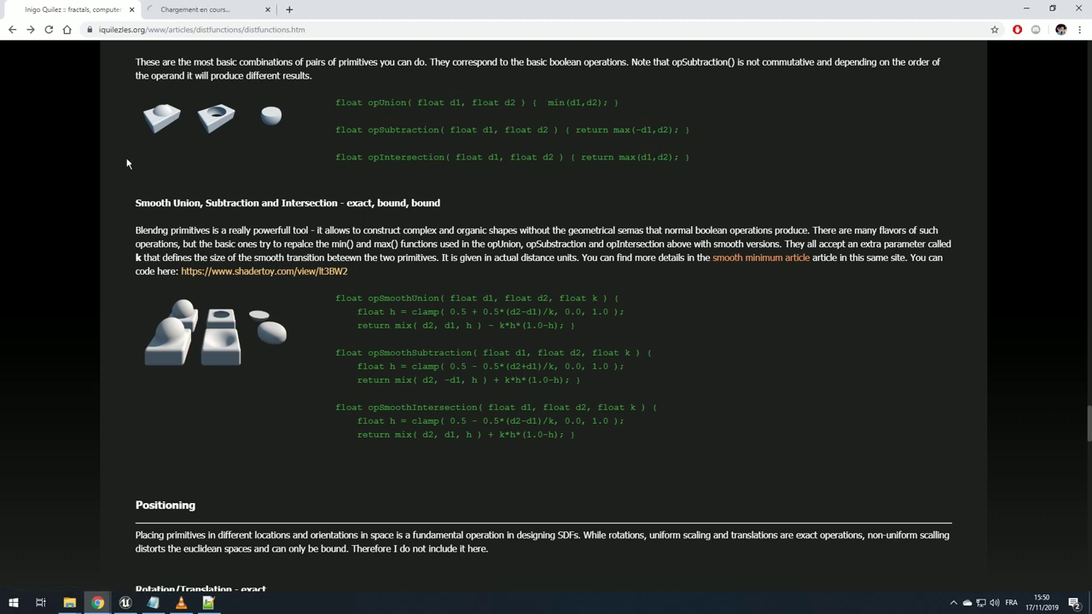
left_click(189, 5)
scroll(239, 256, "down", 6)
scroll(244, 278, "down", 5)
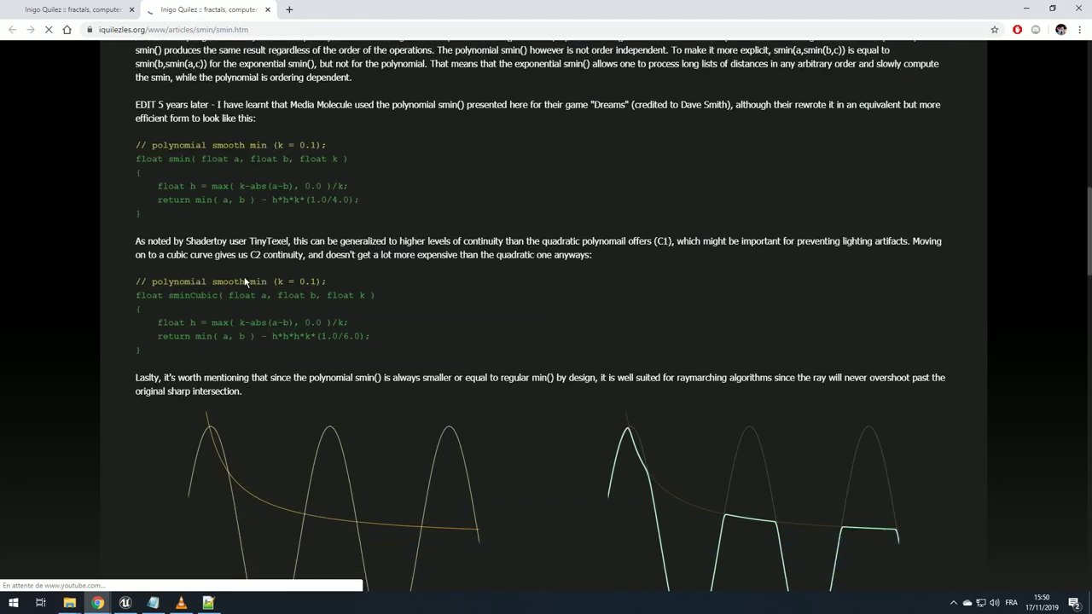
scroll(256, 222, "down", 5)
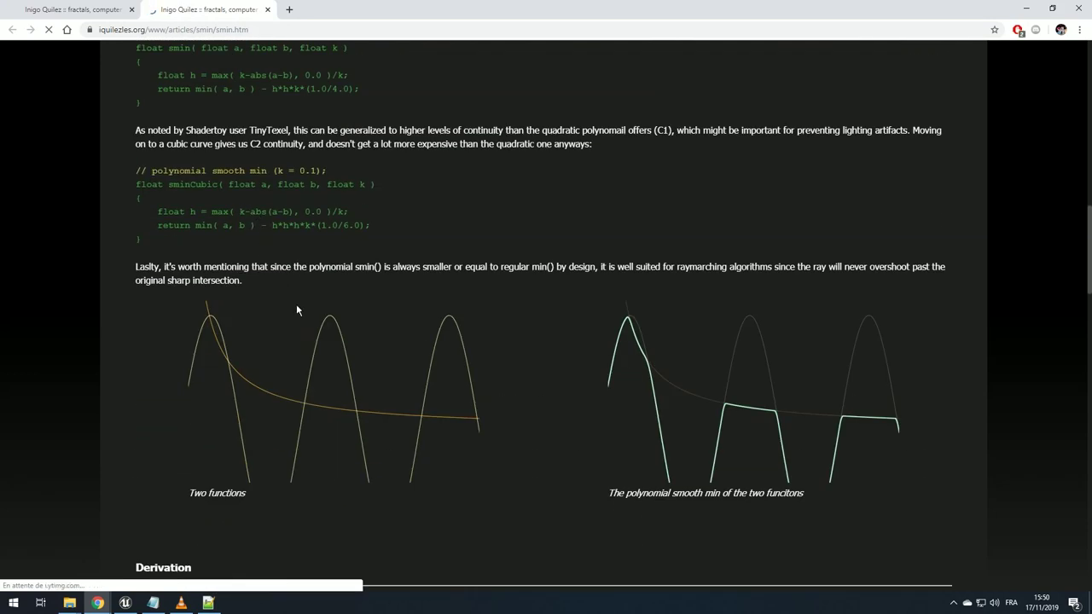
scroll(296, 294, "up", 5)
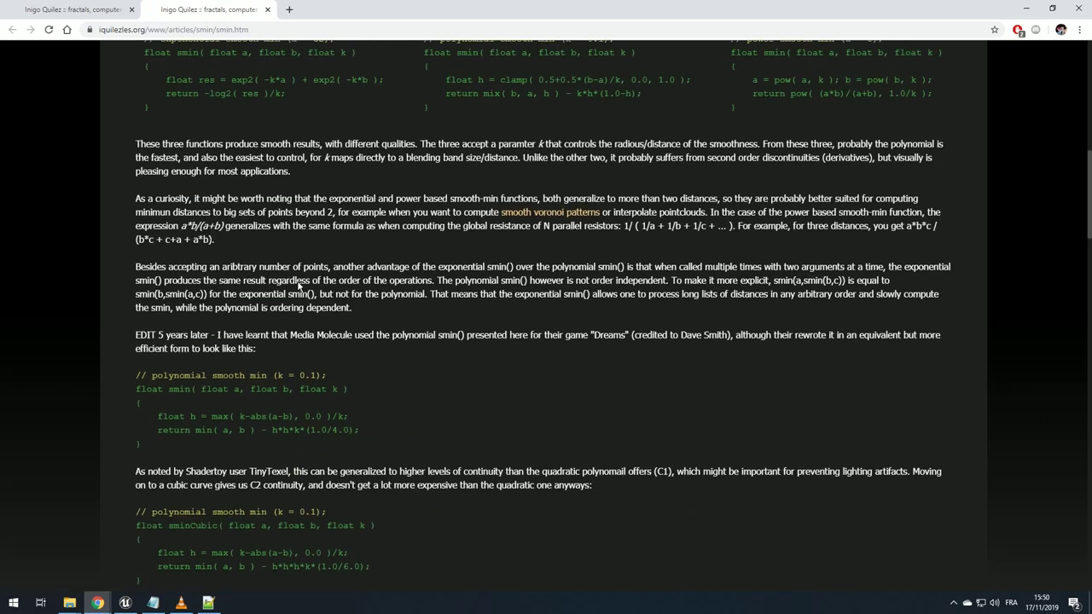
scroll(378, 284, "up", 3)
scroll(341, 255, "up", 1)
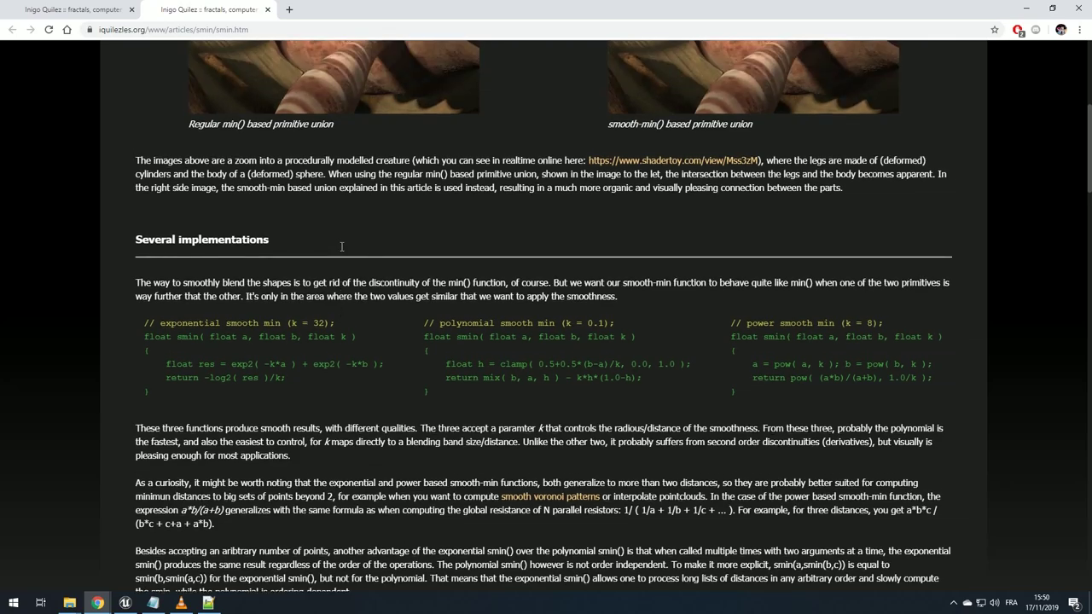
scroll(341, 247, "up", 2)
scroll(341, 247, "up", 3)
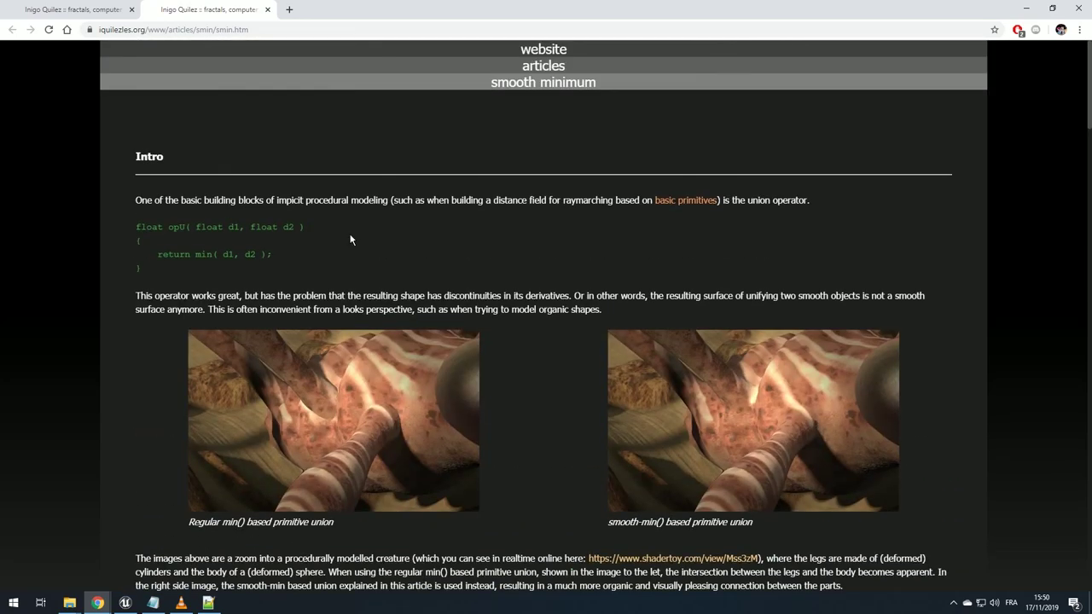
scroll(350, 232, "down", 7)
scroll(354, 363, "down", 10)
scroll(365, 317, "down", 10)
scroll(365, 317, "up", 20)
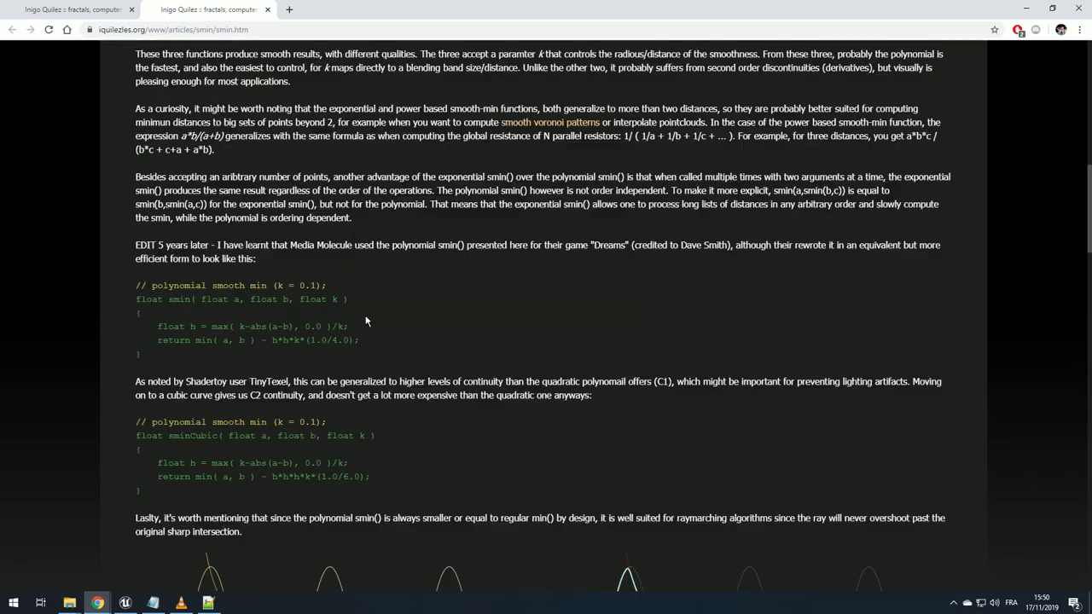
scroll(365, 317, "up", 15)
- Close the smooth minimum tab, select the opSmoothUnion code, and minimize Chrome
middle_click(190, 8)
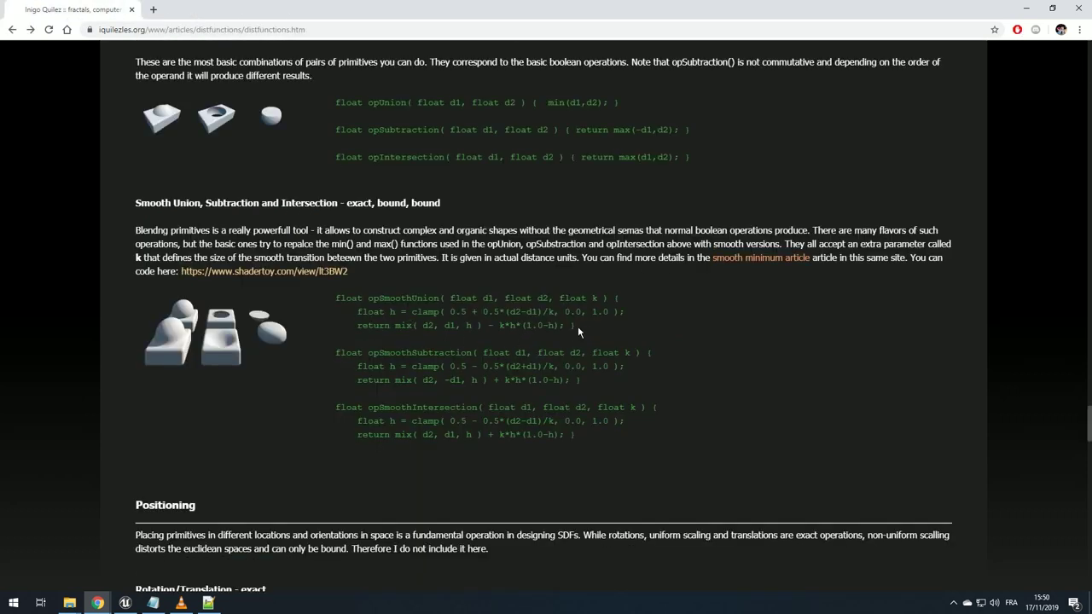
left_click_drag(578, 326, 326, 300)
key("ctrl+c")
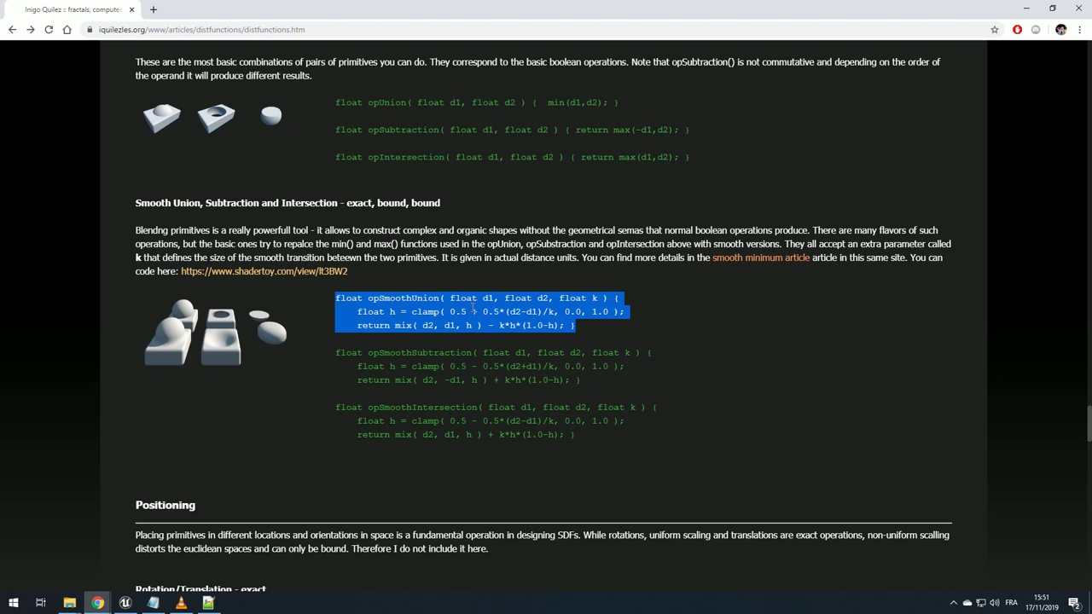
key("super+Down")
key("super+Down")
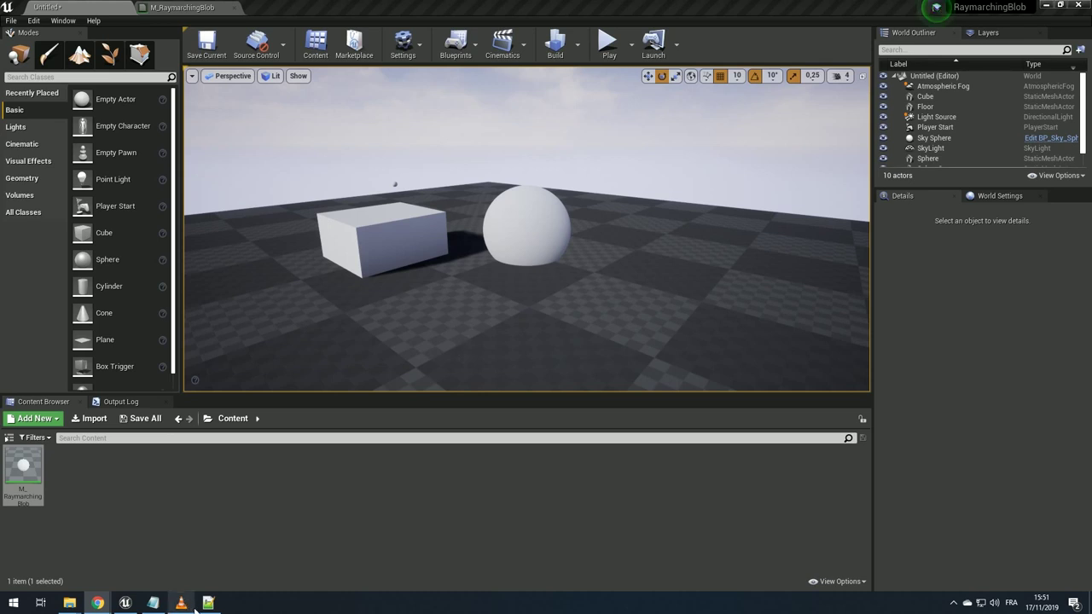
- Paste the opSmoothUnion function into RMstruct after RMNormal in RMblob.ush
left_click(207, 603)
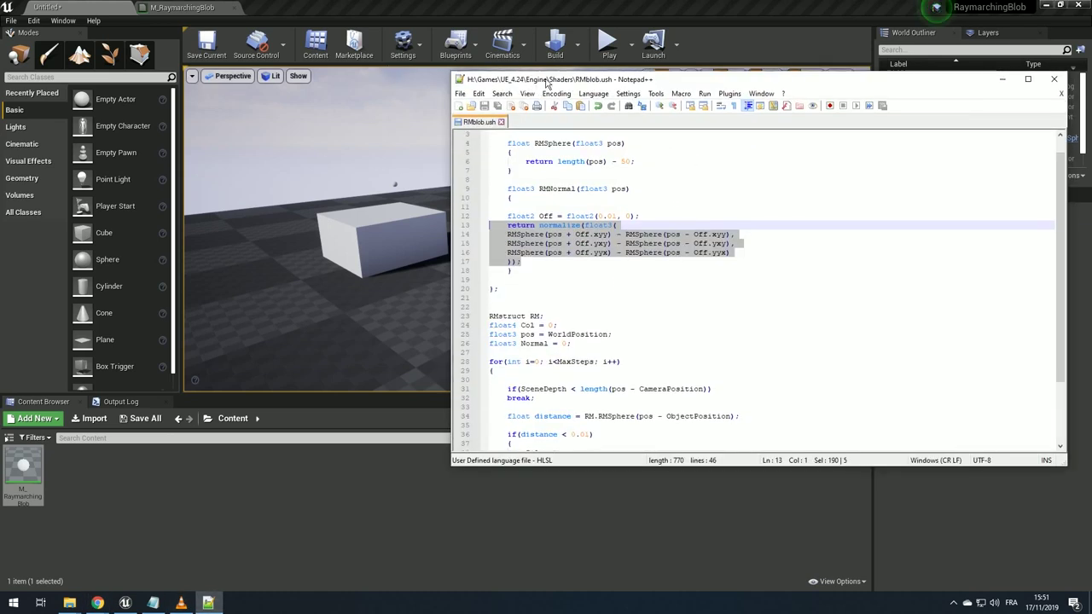
left_click_drag(546, 83, 319, 90)
scroll(384, 256, "up", 1)
left_click(387, 299)
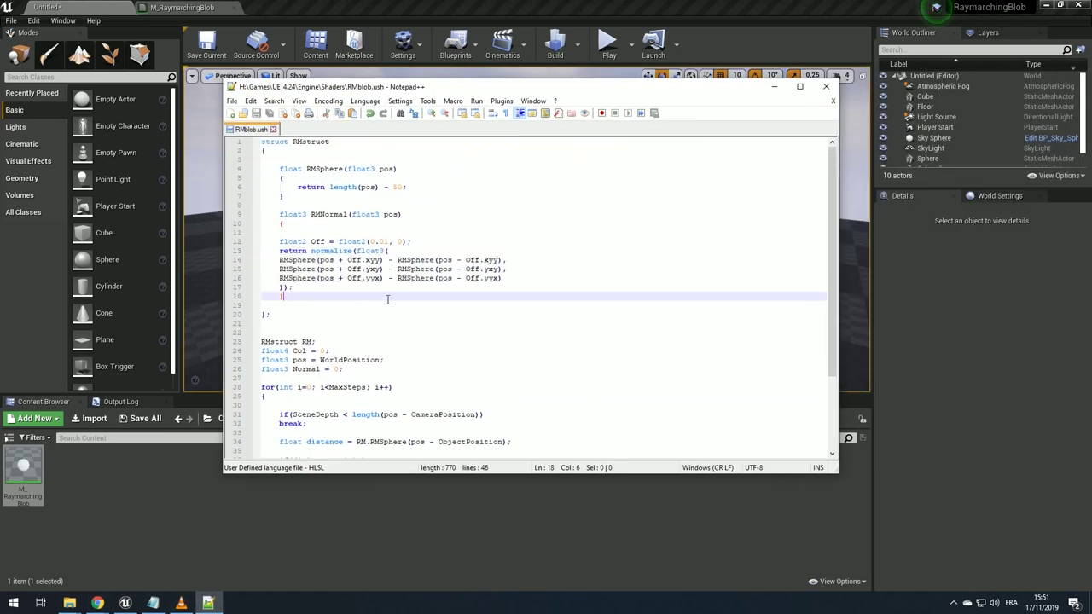
scroll(387, 299, "down", 4)
scroll(387, 300, "up", 4)
key("Return")
key("Return")
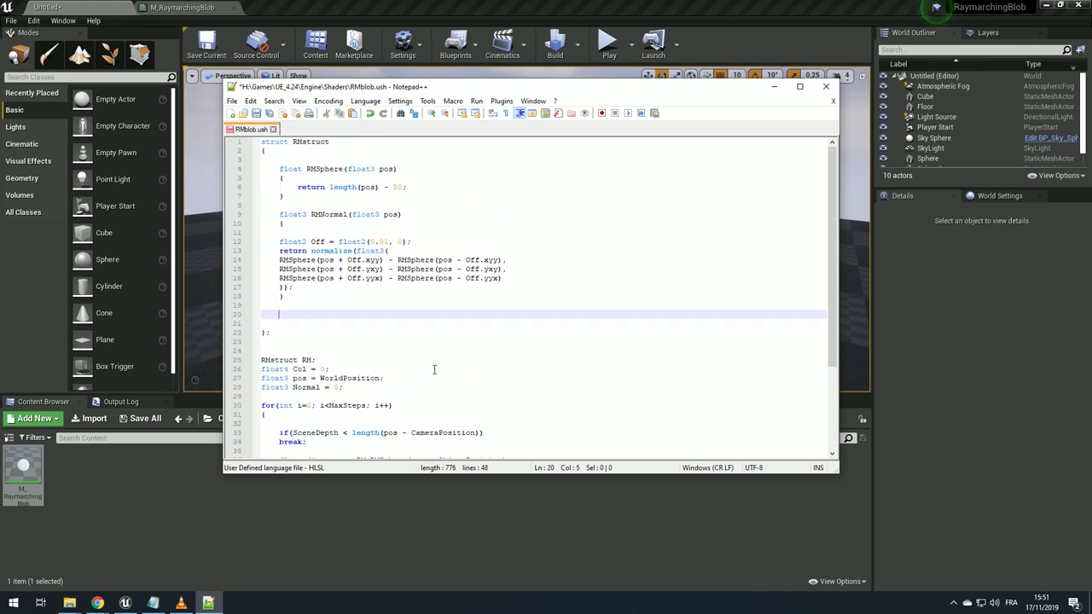
key("ctrl+v")
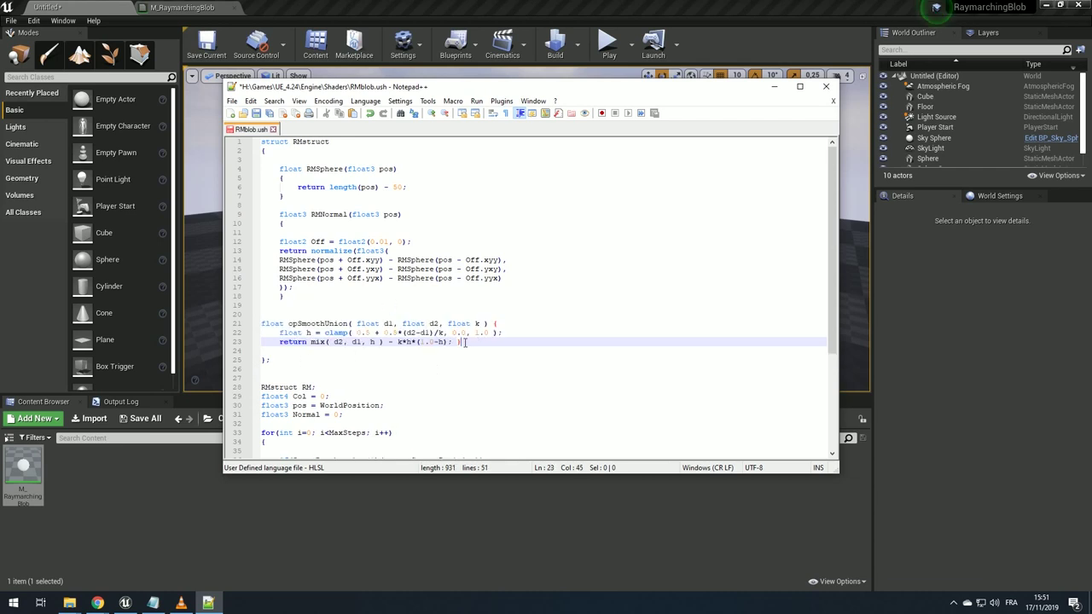
- Put opSmoothUnion's braces on their own lines and indent its body one level
left_click(260, 324)
key("Tab")
key("Tab")
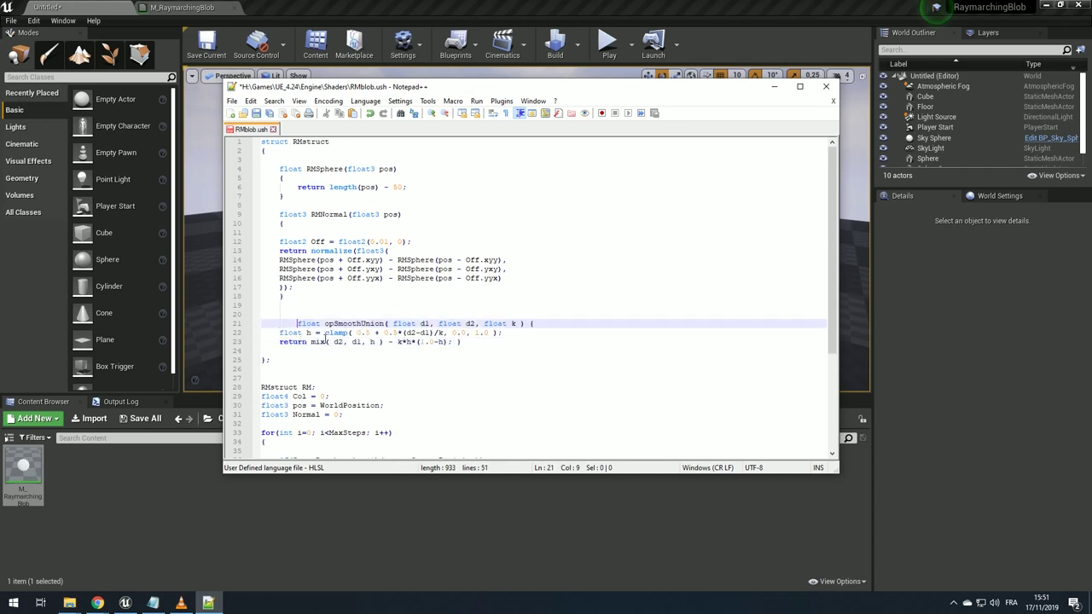
key("BackSpace")
key("End")
key("Left")
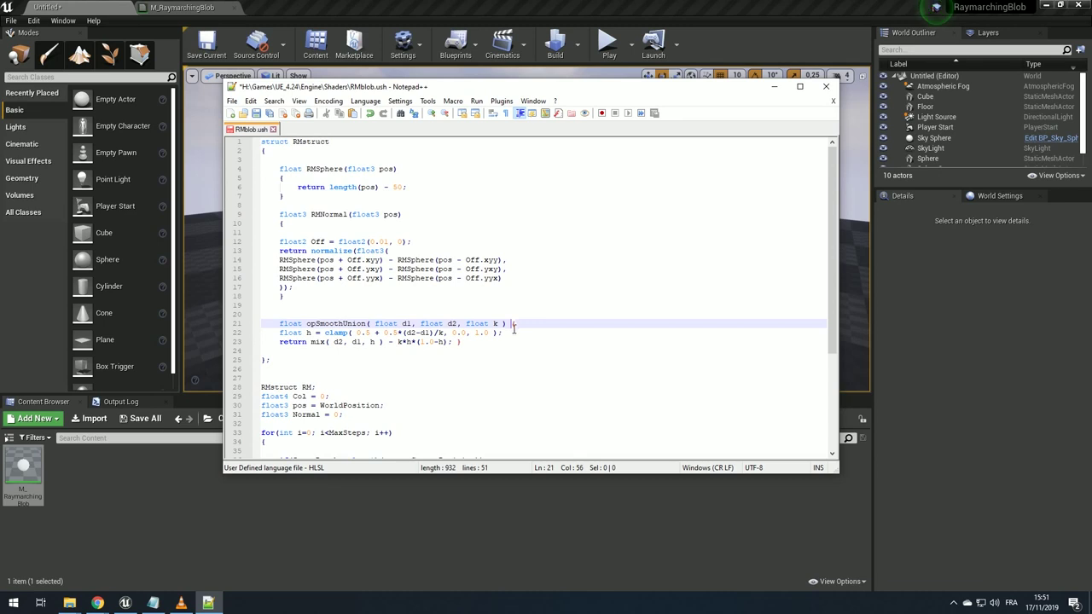
key("Return")
left_click(457, 351)
key("Return")
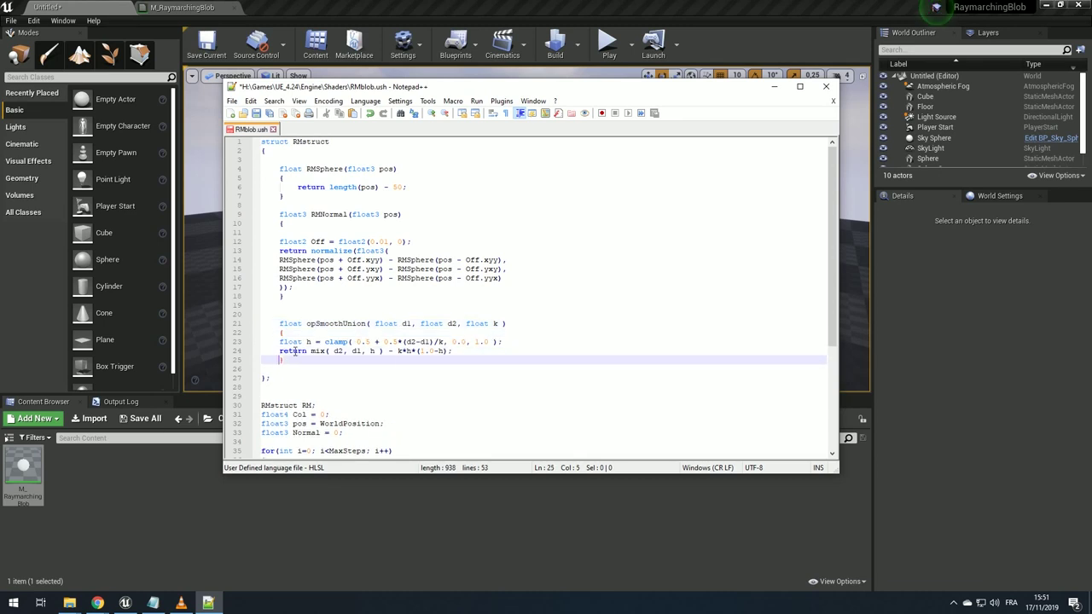
left_click_drag(466, 350, 261, 341)
key("Tab")
- Replace mix with lerp on the return line and save RMblob.ush
left_click(352, 350)
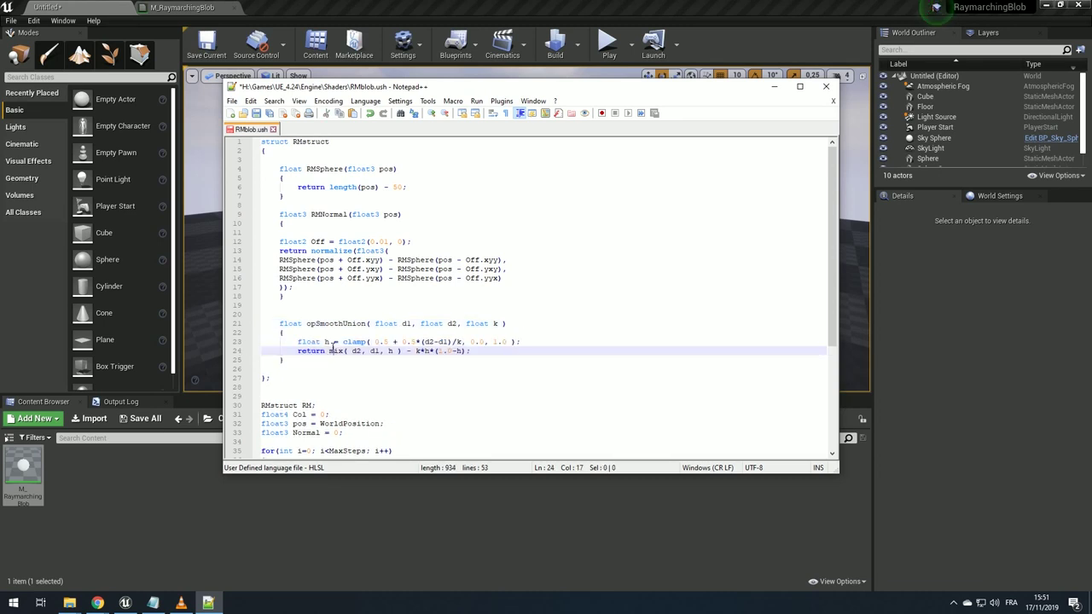
double_click(338, 351)
type("lerp")
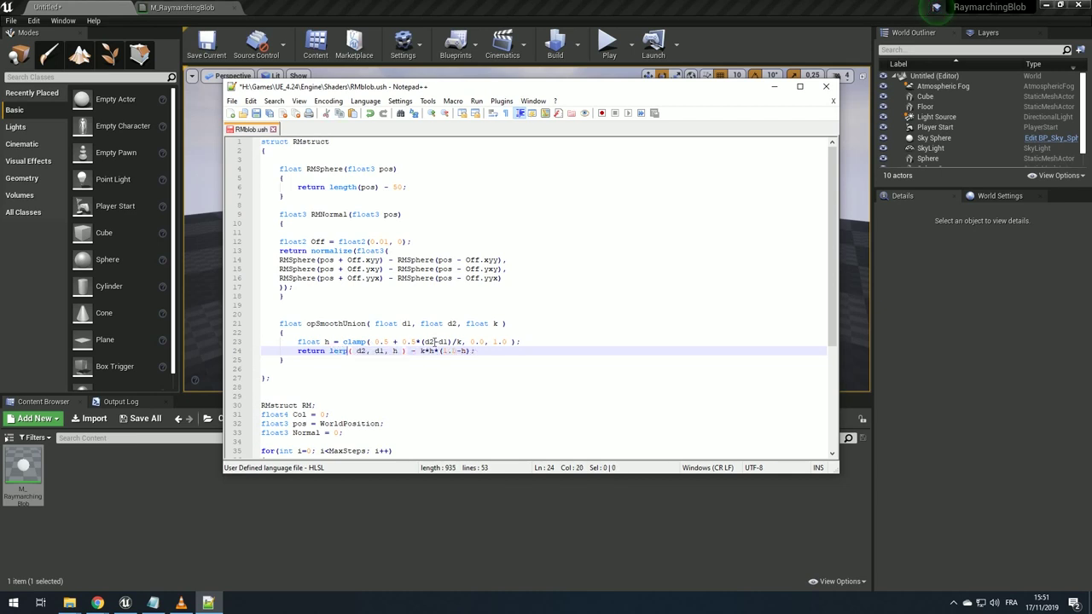
key("ctrl+s")
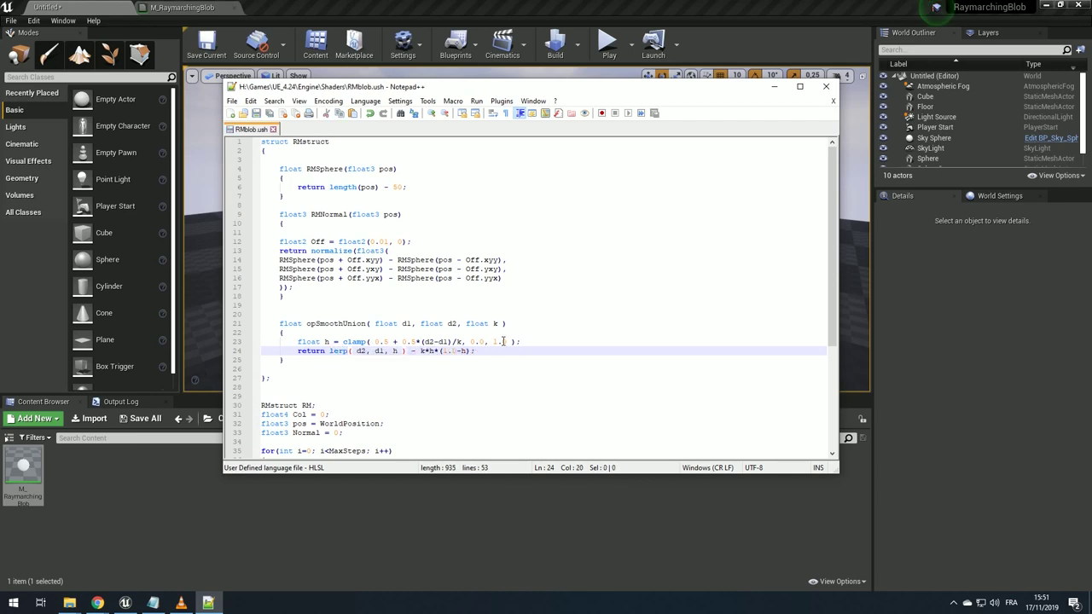
- Check where d1 and d2 are used, then view the sphere beside the cube
scroll(546, 307, "down", 1)
scroll(580, 276, "down", 1)
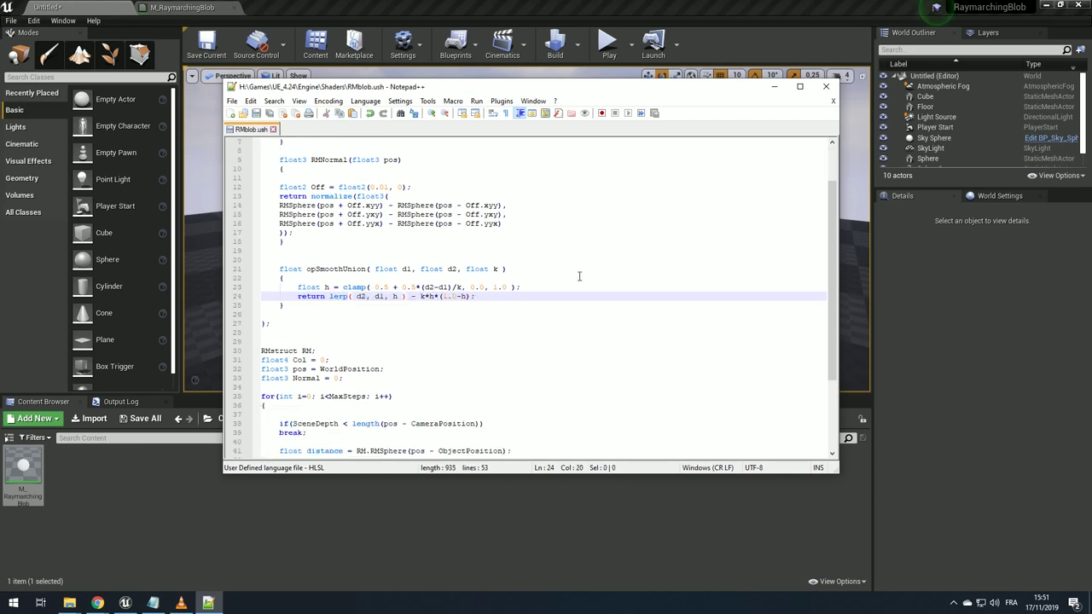
double_click(407, 269)
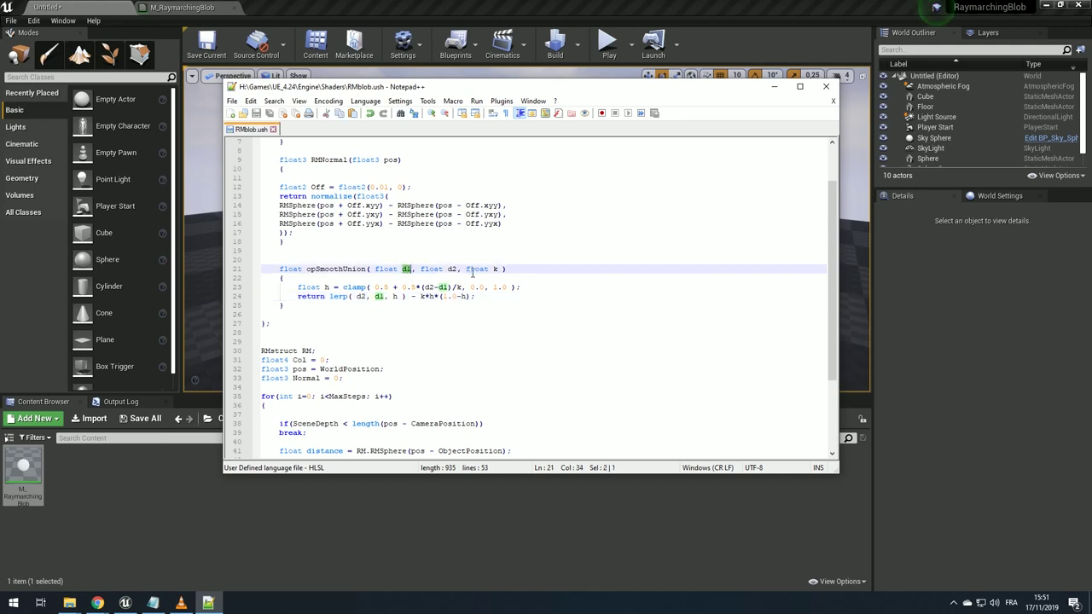
double_click(452, 268)
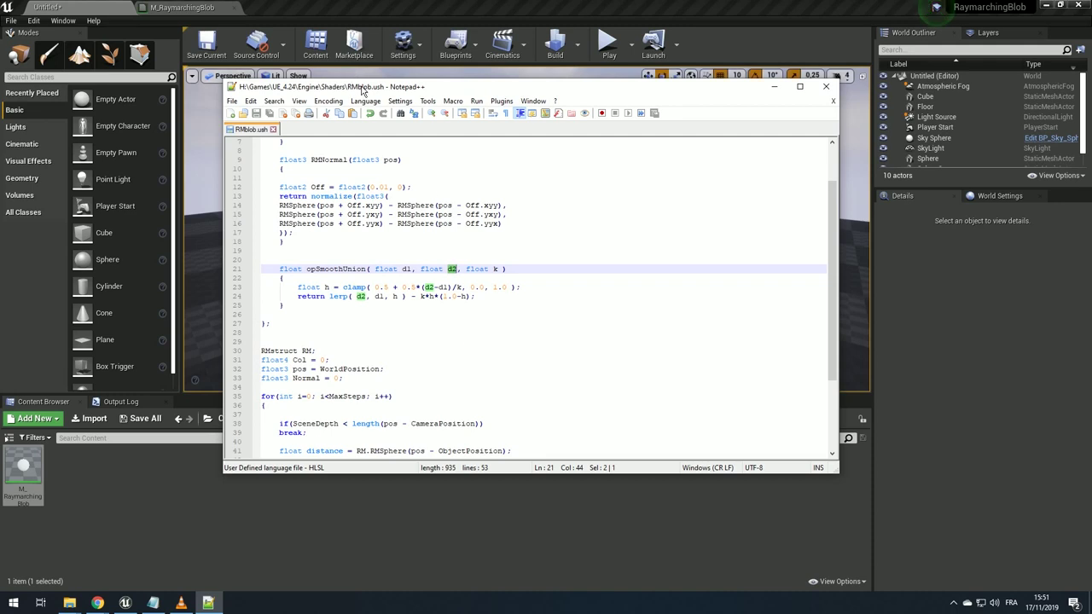
mouse_move(362, 86)
left_mouse_down()
mouse_move(672, 78)
mouse_move(626, 77)
left_mouse_up()
scroll(681, 261, "up", 2)
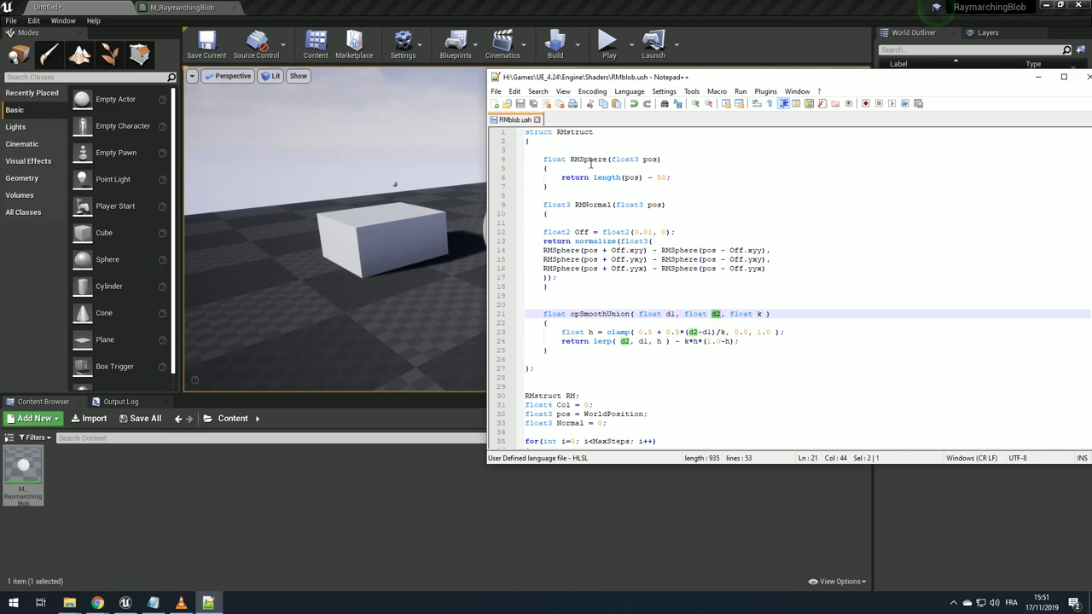
left_click_drag(344, 163, 361, 175)
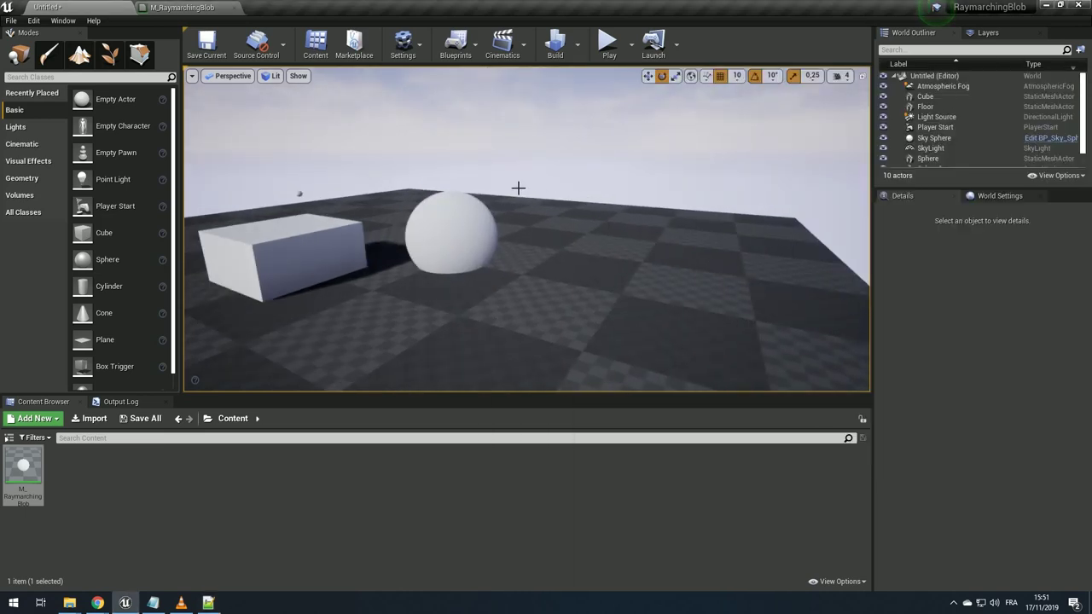
- Highlight the d2 occurrences in opSmoothUnion and compare against the sphere in the viewport
key("alt+Tab")
scroll(688, 256, "down", 3)
double_click(715, 286)
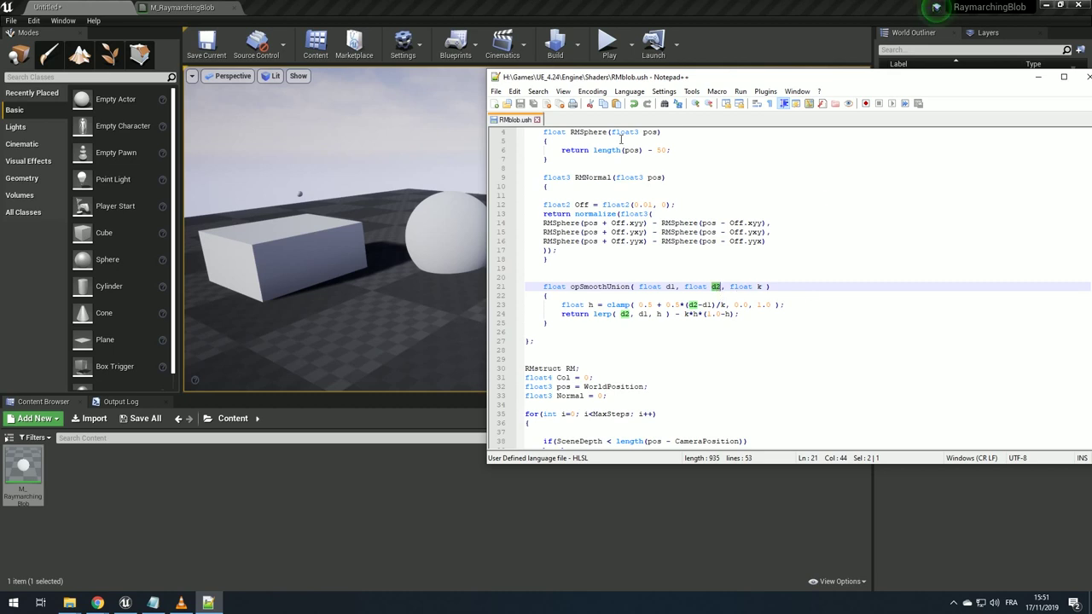
left_click_drag(407, 216, 601, 328)
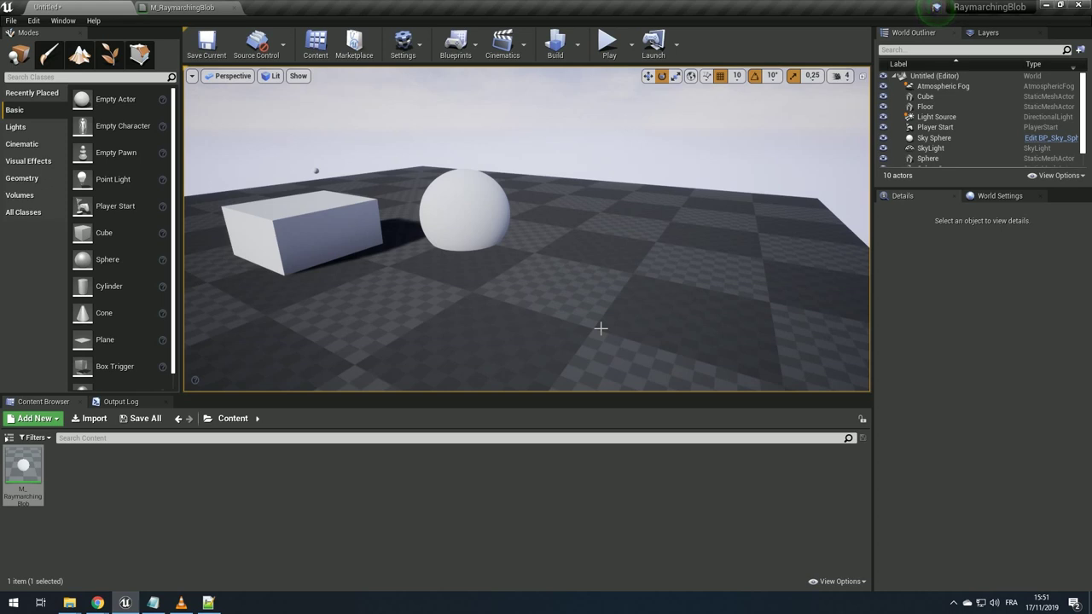
key("alt+Tab")
scroll(650, 314, "down", 2)
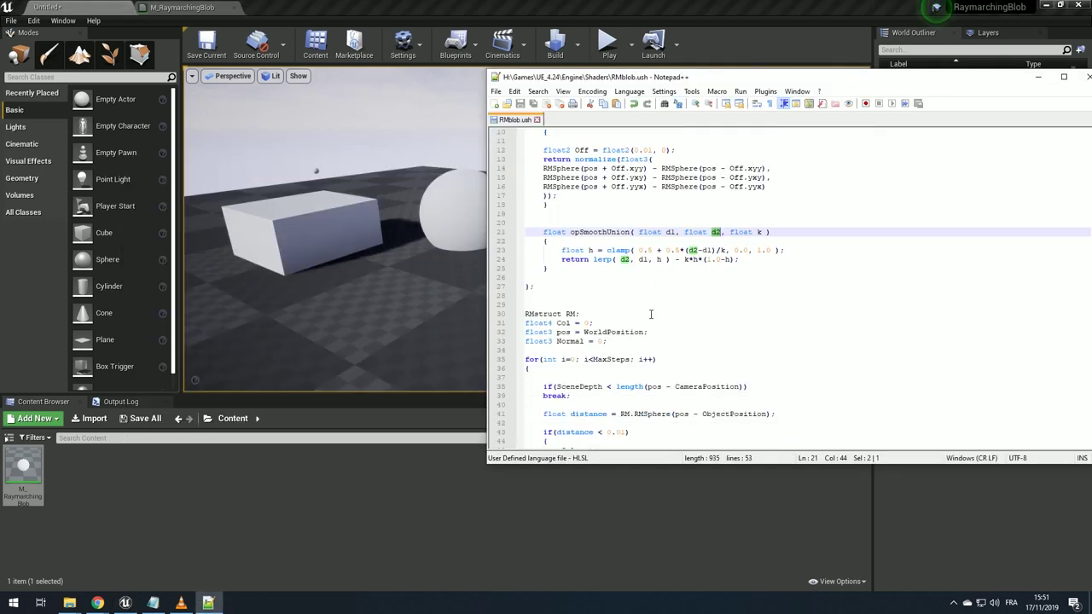
scroll(654, 315, "down", 3)
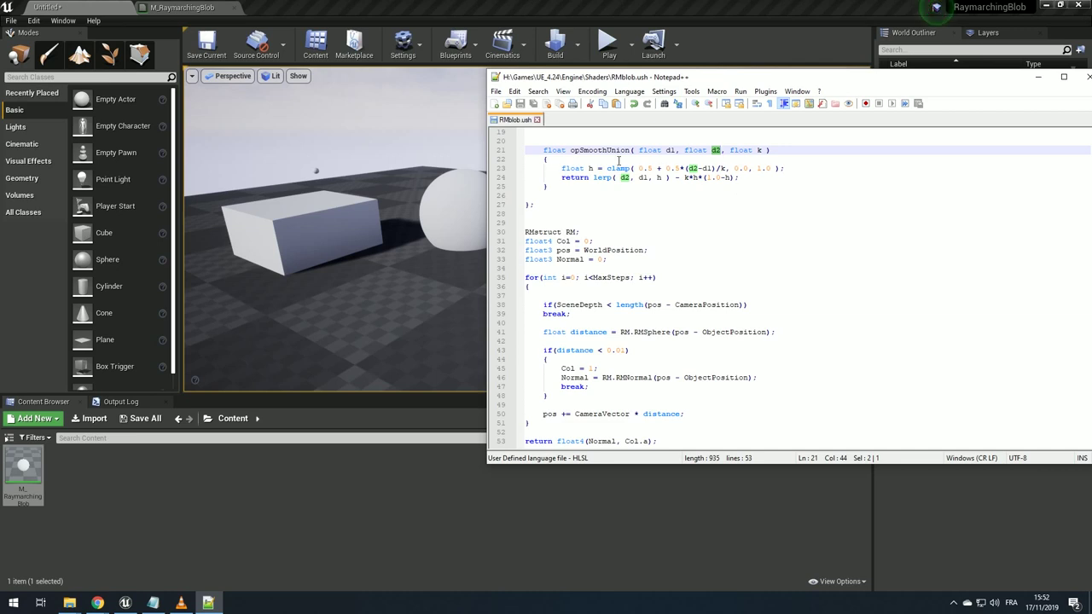
- Highlight the d1, d2, distance and RM struct usages in RMblob.ush
double_click(671, 151)
double_click(715, 150)
double_click(661, 414)
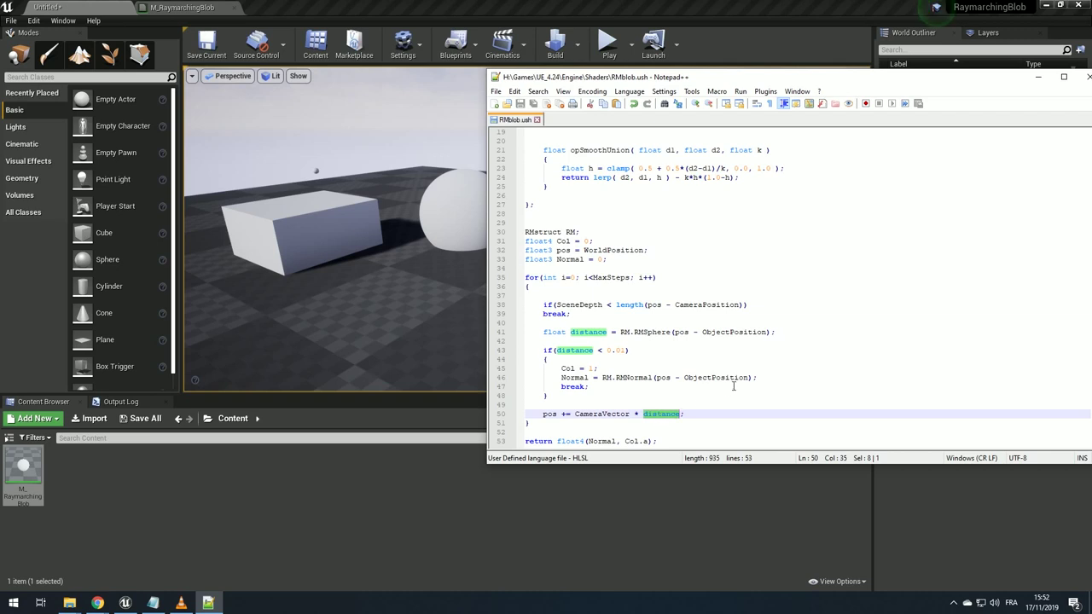
double_click(623, 332)
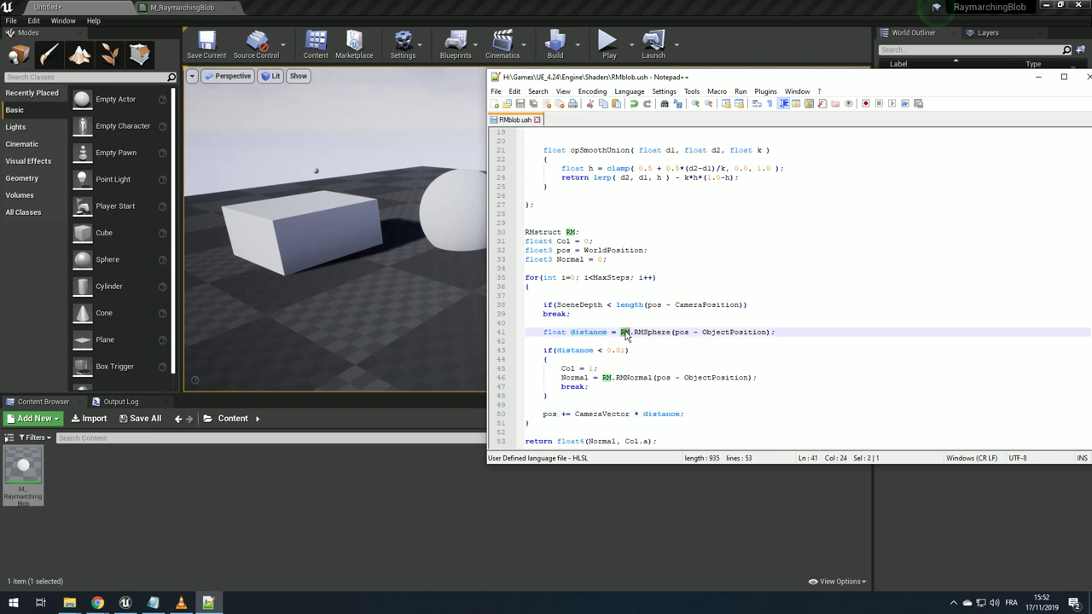
- Replace distance with 1 on line 50 so pos advances by CameraVector * 1, then select the Custom node
double_click(653, 414)
scroll(667, 371, "up", 1)
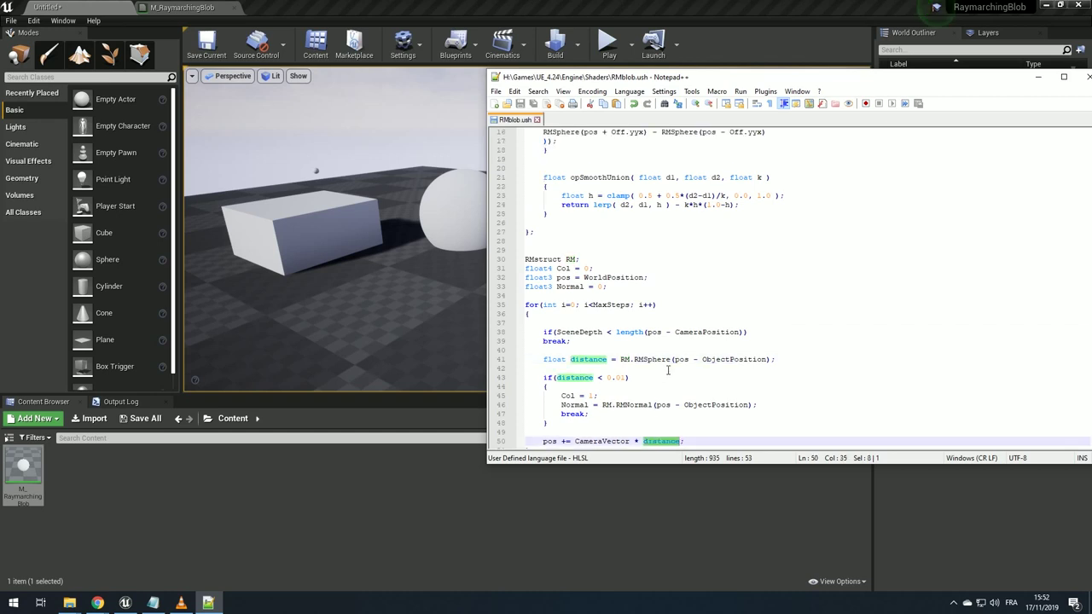
scroll(667, 371, "down", 1)
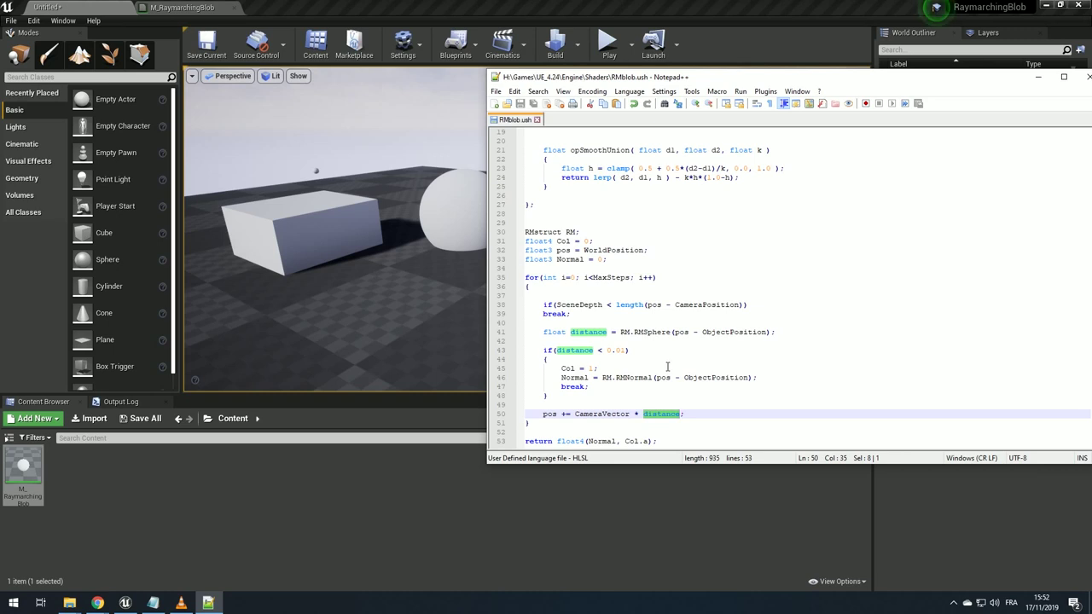
type(".")
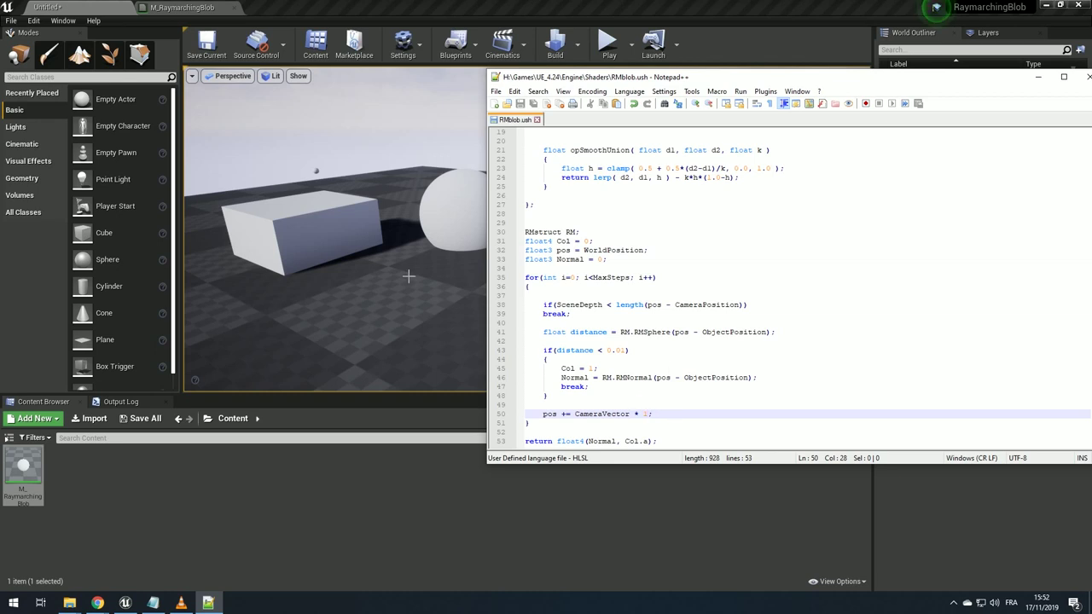
left_click(748, 285)
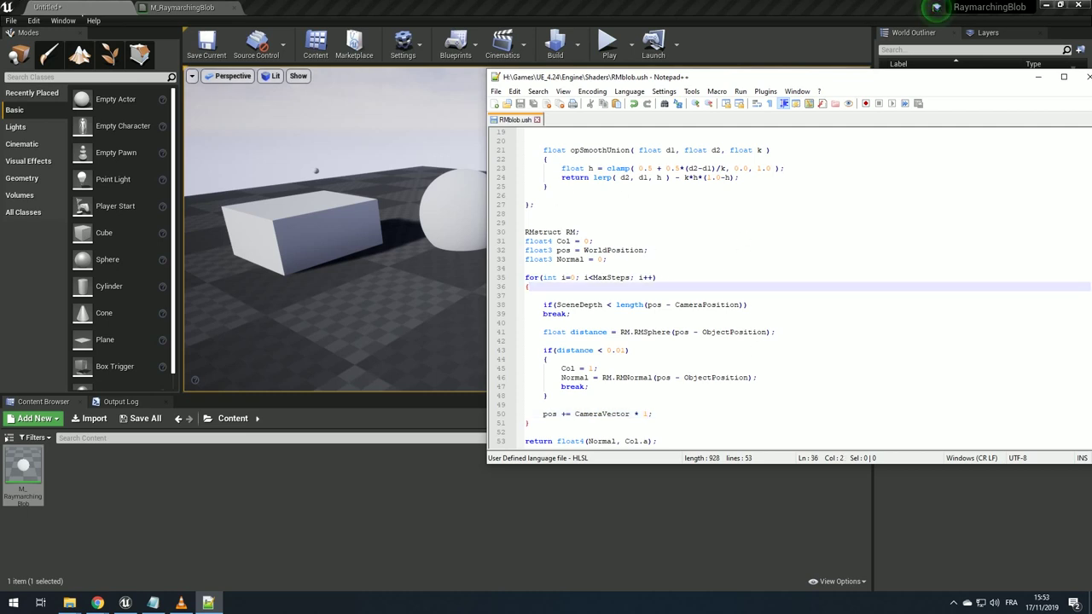
left_click(184, 6)
left_click(734, 128)
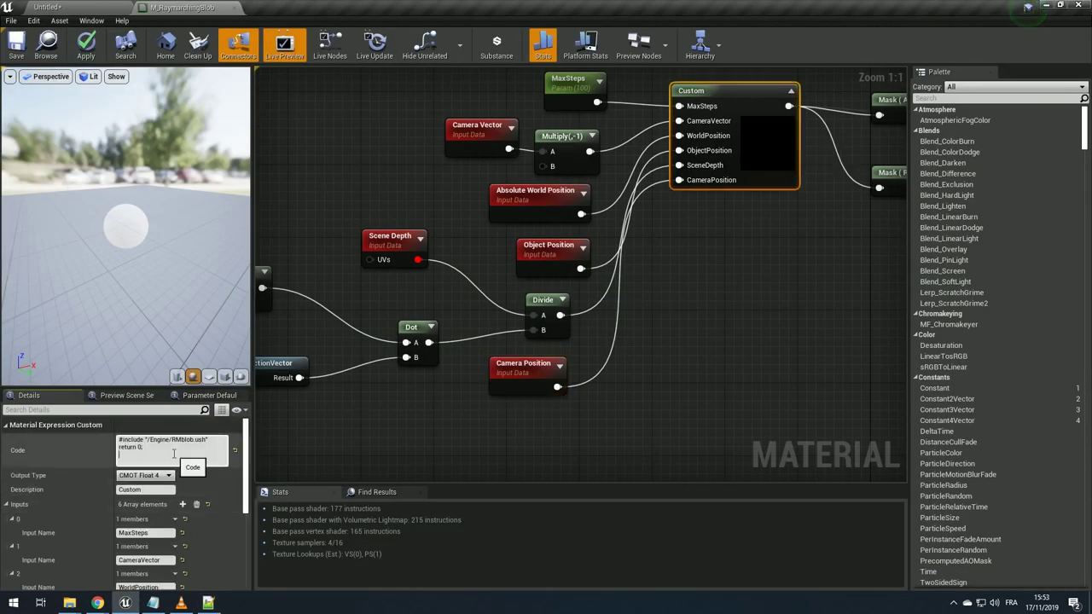
- Recompile the Custom node with the edited include and keep the blend mode Translucent
left_click(197, 440)
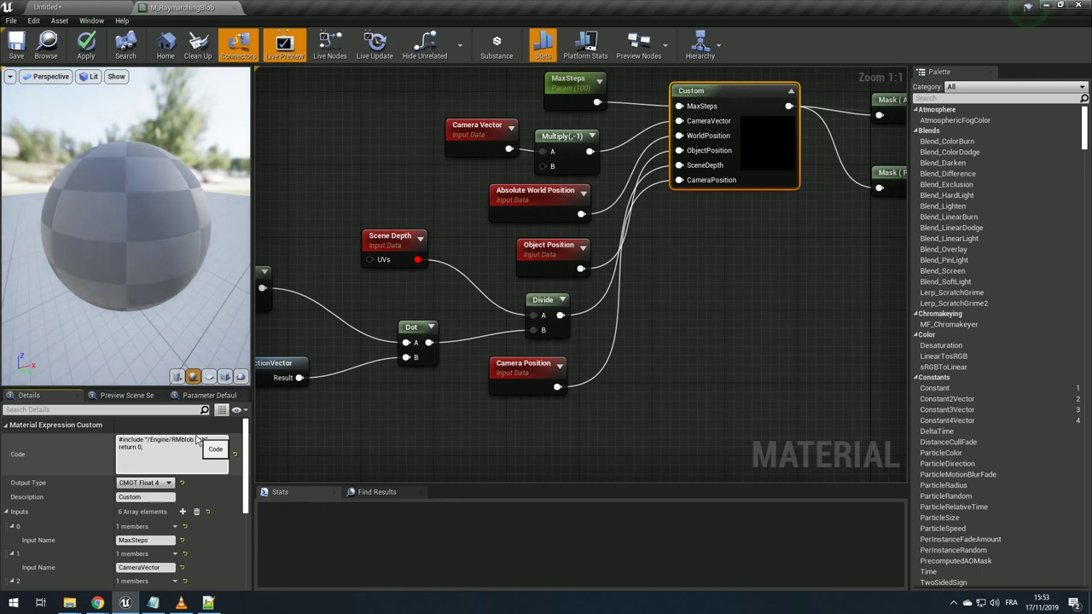
right_click_drag(716, 272, 645, 334)
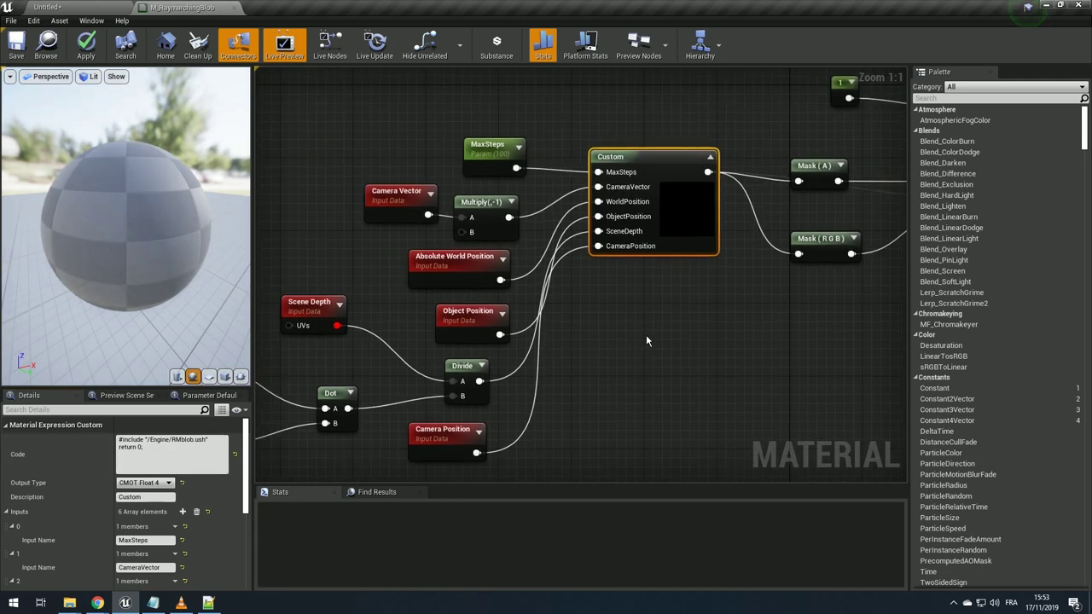
left_click(646, 334)
scroll(634, 366, "down", 1)
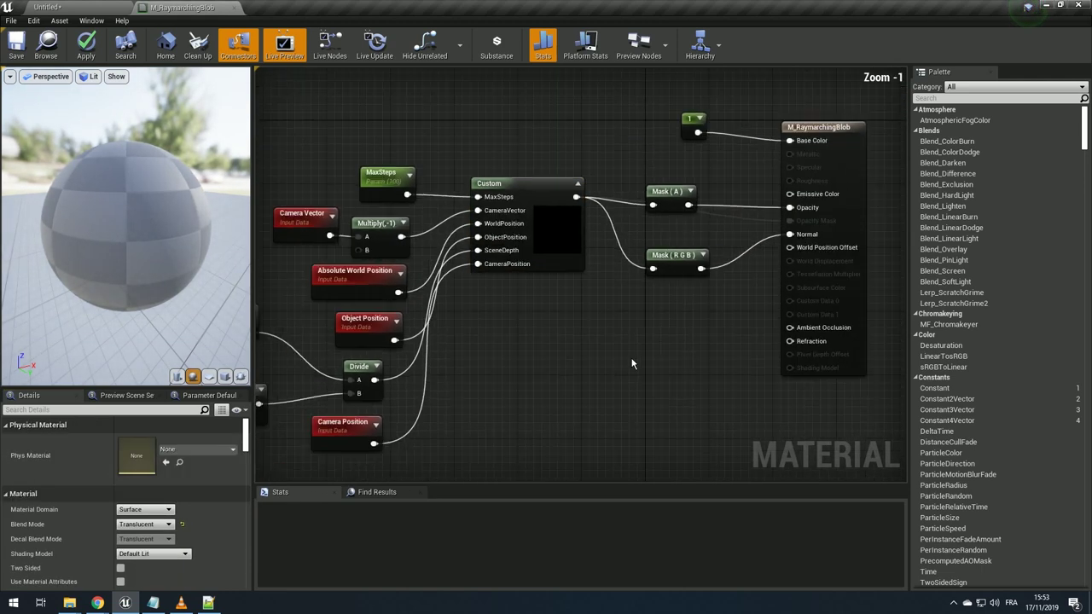
scroll(149, 468, "down", 2)
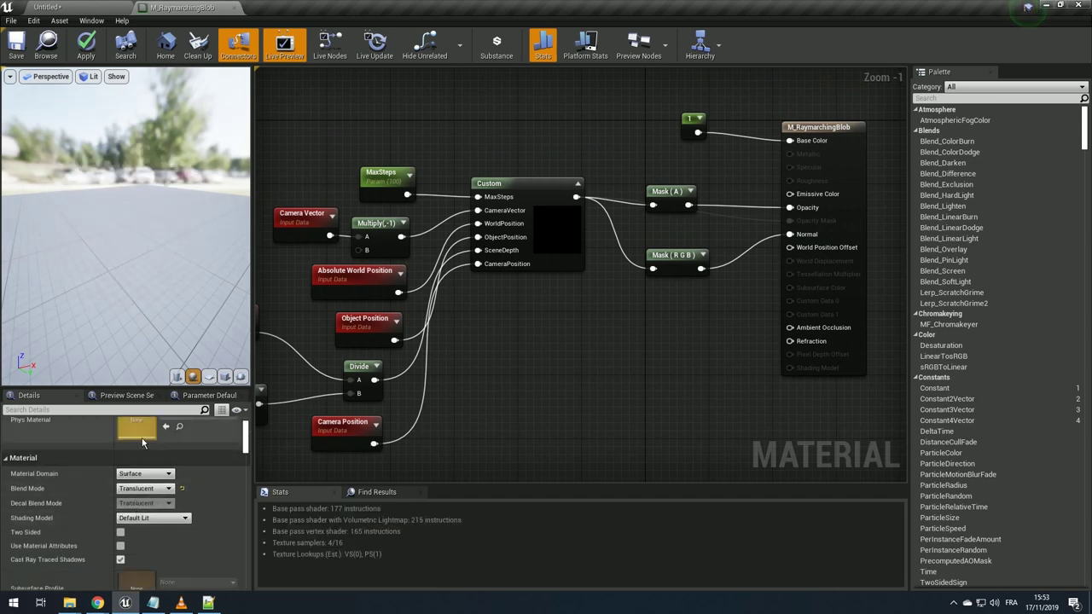
left_click(147, 488)
left_click(146, 492)
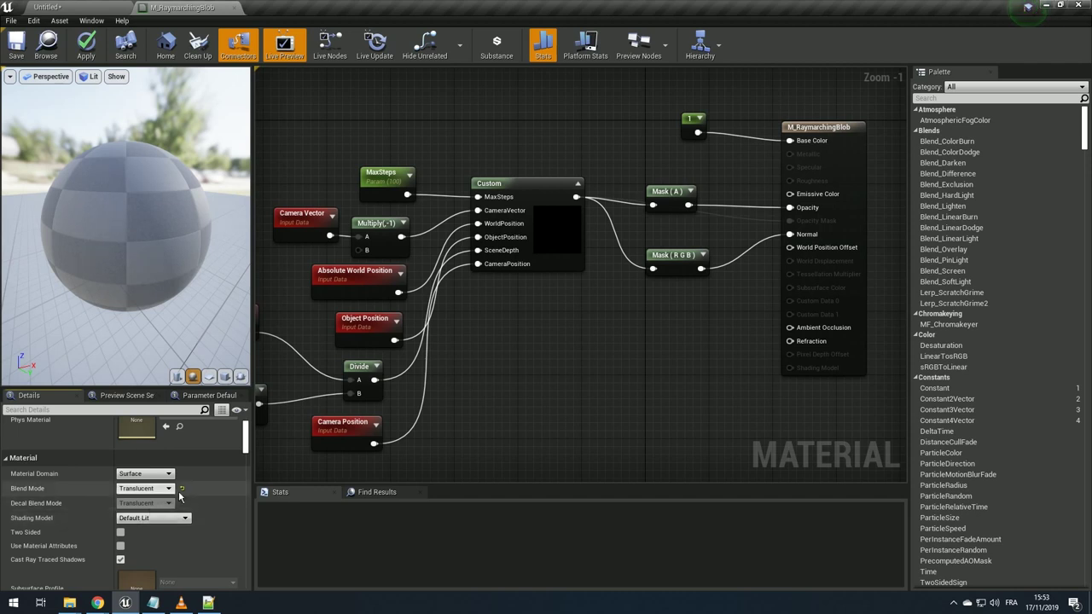
- Set the shading model to Unlit, apply, and view the now-black sphere in the level
scroll(140, 516, "down", 2)
scroll(134, 507, "down", 2)
scroll(128, 499, "down", 2)
scroll(128, 499, "up", 5)
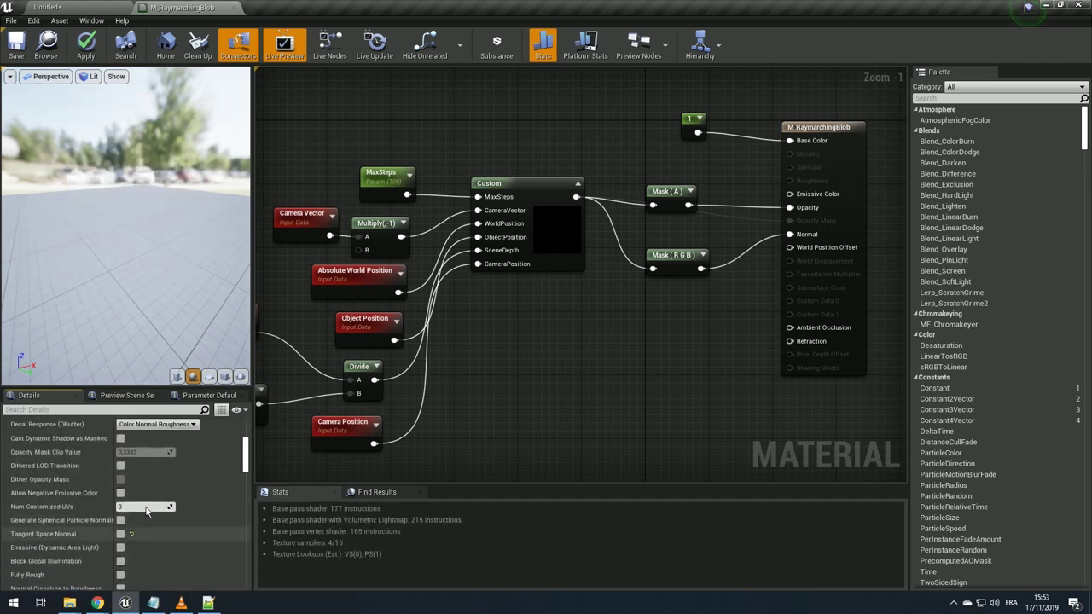
left_click(152, 553)
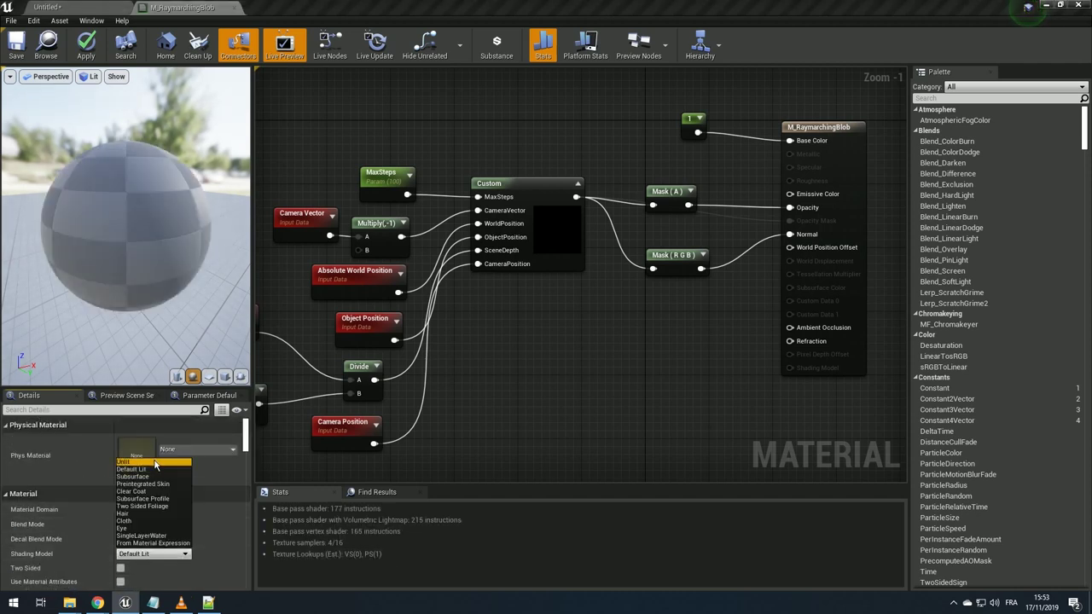
left_click(145, 461)
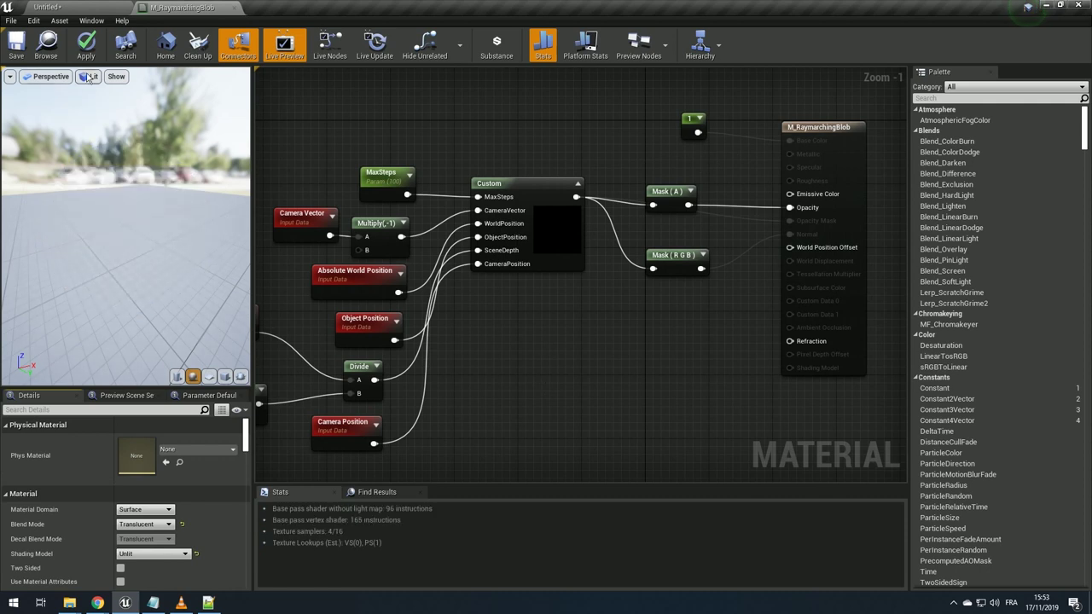
left_click(86, 42)
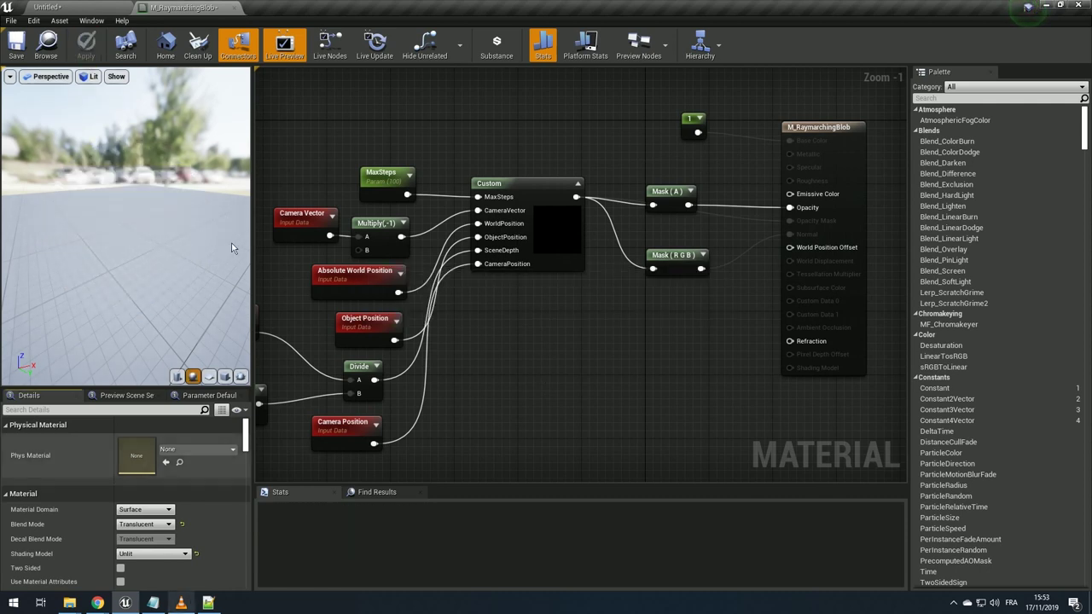
left_click(93, 6)
left_click_drag(639, 246, 533, 256)
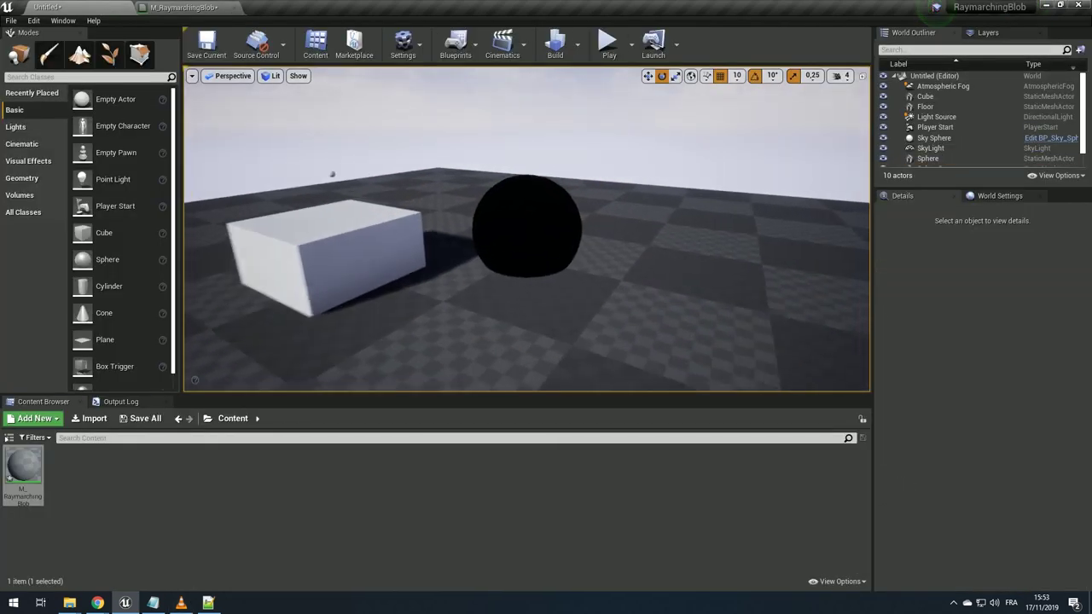
- Move the sphere down to Z −60, halfway into the floor
left_click(533, 252)
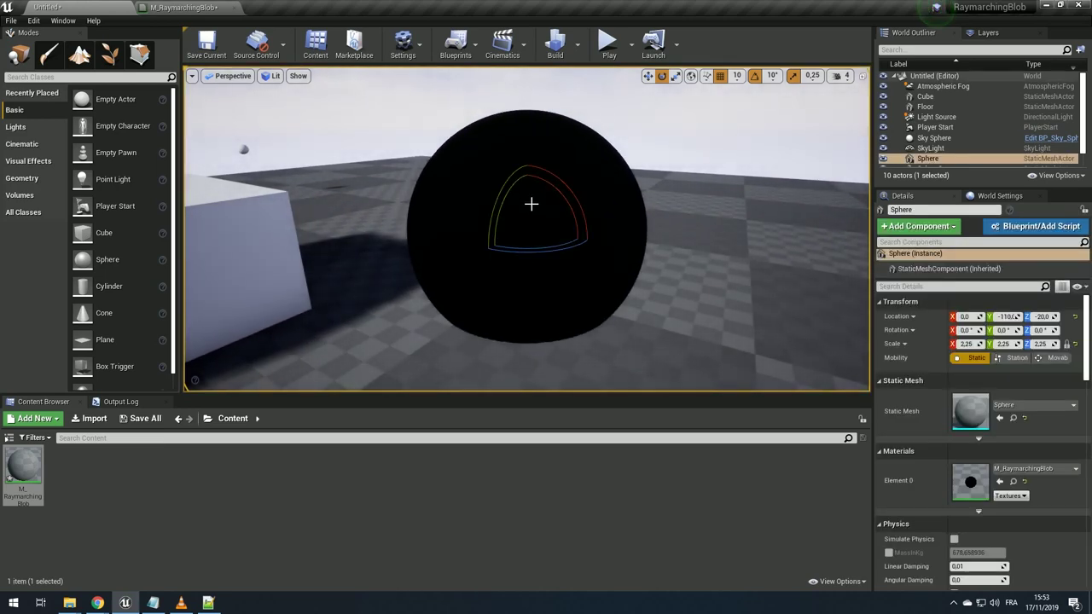
key("w")
left_click_drag(520, 184, 527, 273)
right_click_drag(527, 273, 512, 238)
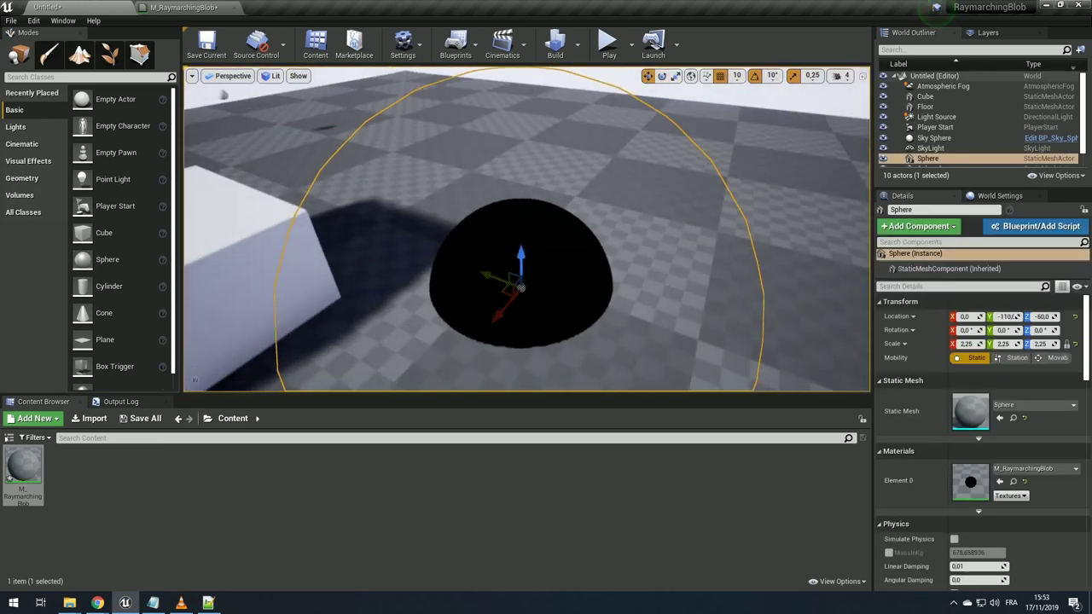
key("Escape")
- Frame and inspect the black half-dome from several angles
mouse_move(529, 284)
right_mouse_down()
mouse_move(495, 282)
mouse_move(525, 277)
right_mouse_up()
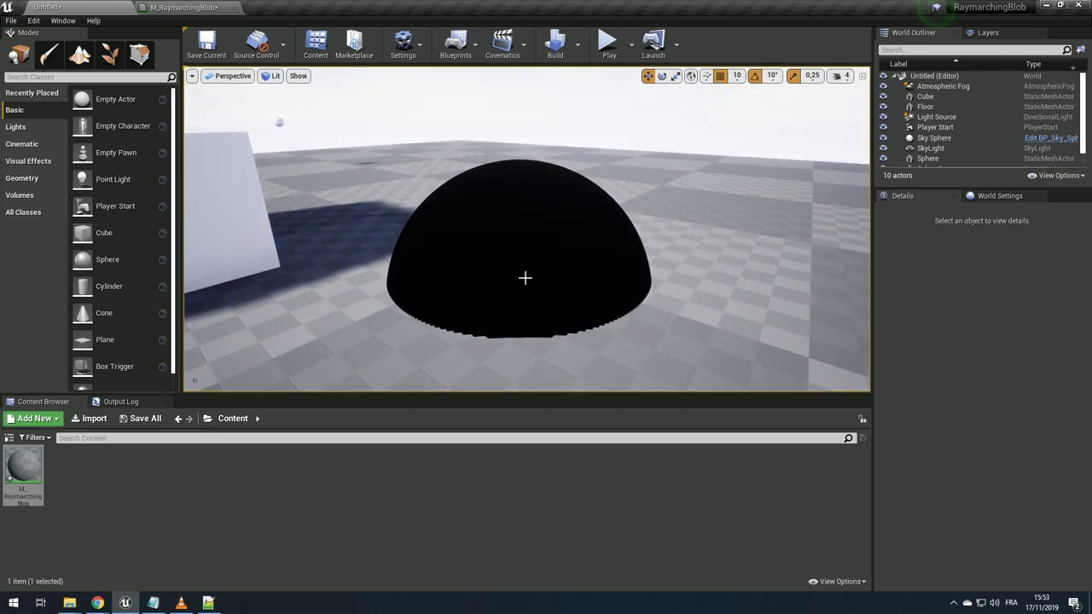
right_click_drag(524, 277, 525, 277)
left_click(524, 275)
scroll(529, 263, "down", 10)
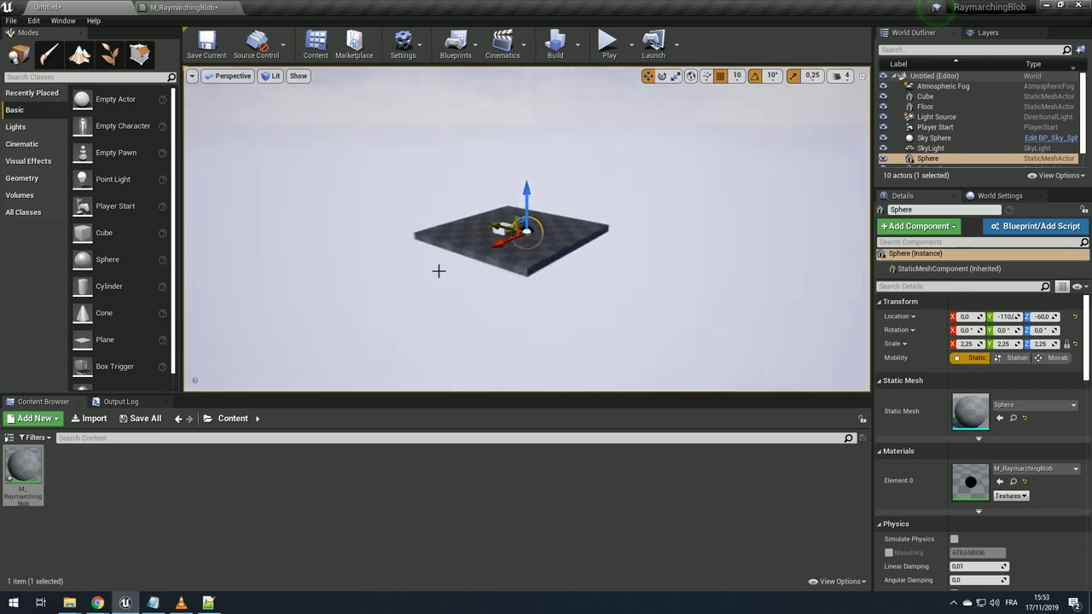
left_click(439, 270)
scroll(538, 233, "up", 5)
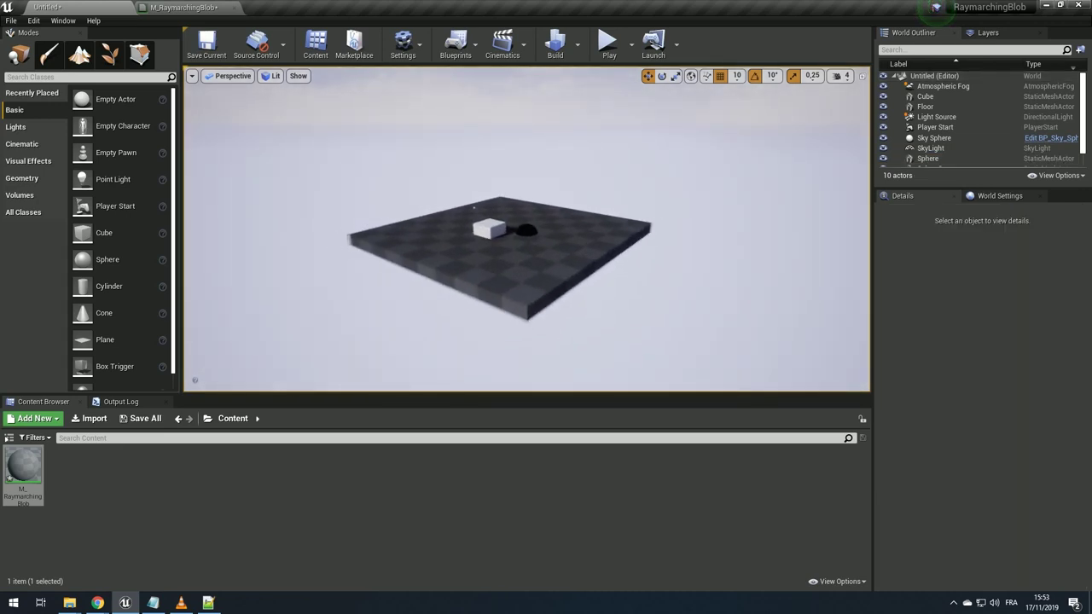
scroll(538, 233, "up", 8)
left_click(539, 233)
key("f")
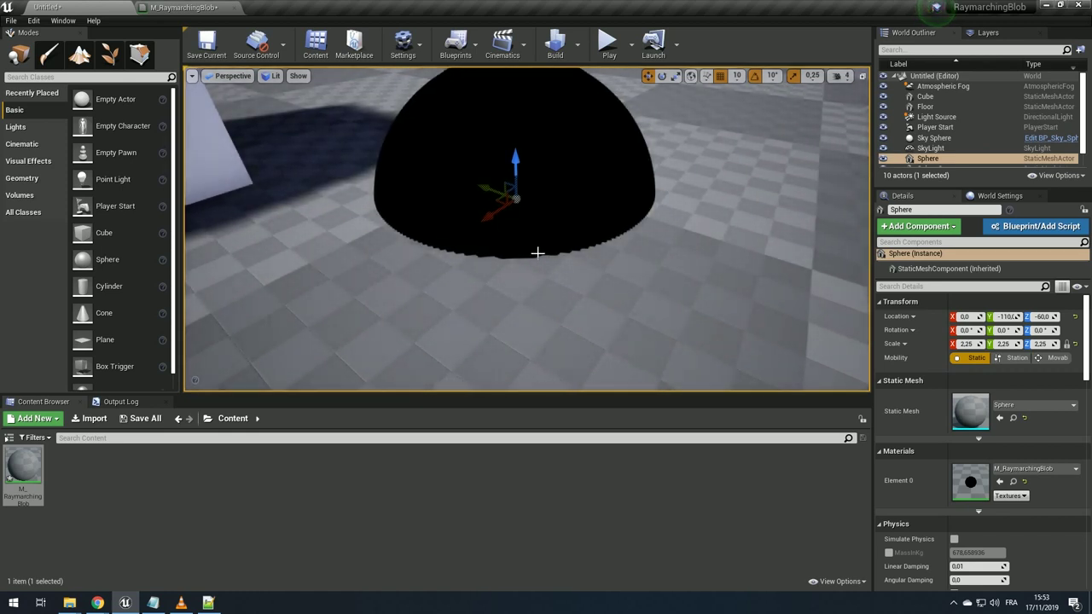
key("f")
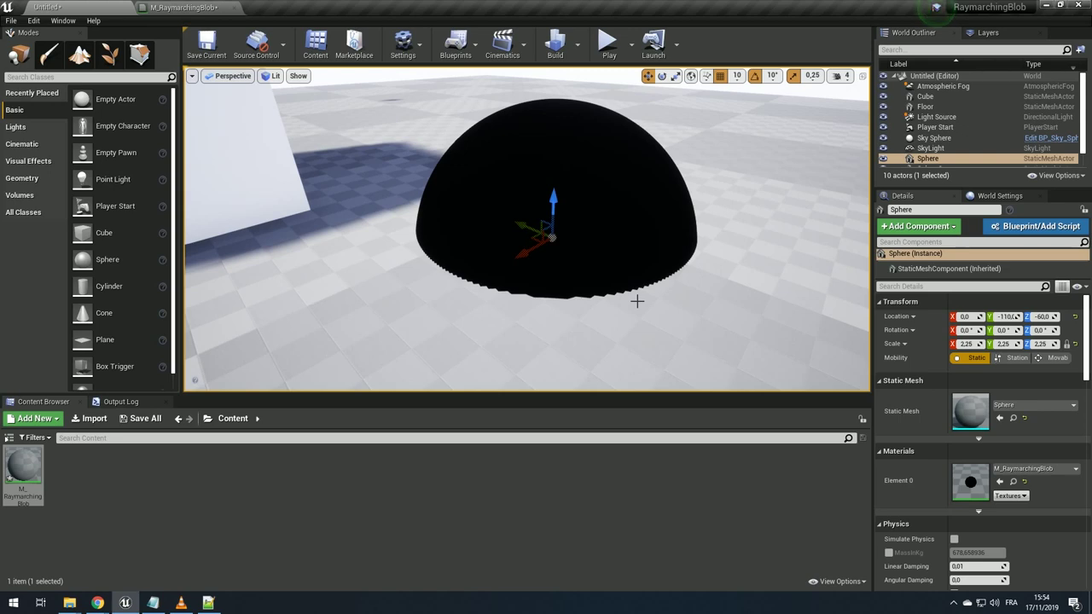
- Check the material editor, then bring RMblob.ush in Notepad++ to the front
left_click(209, 6)
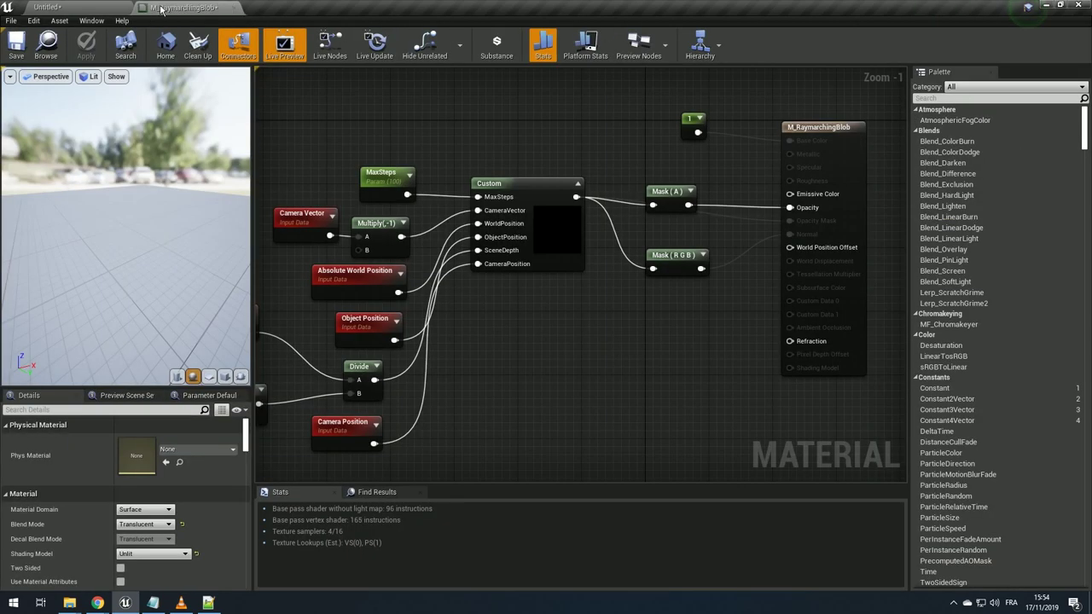
left_click(108, 6)
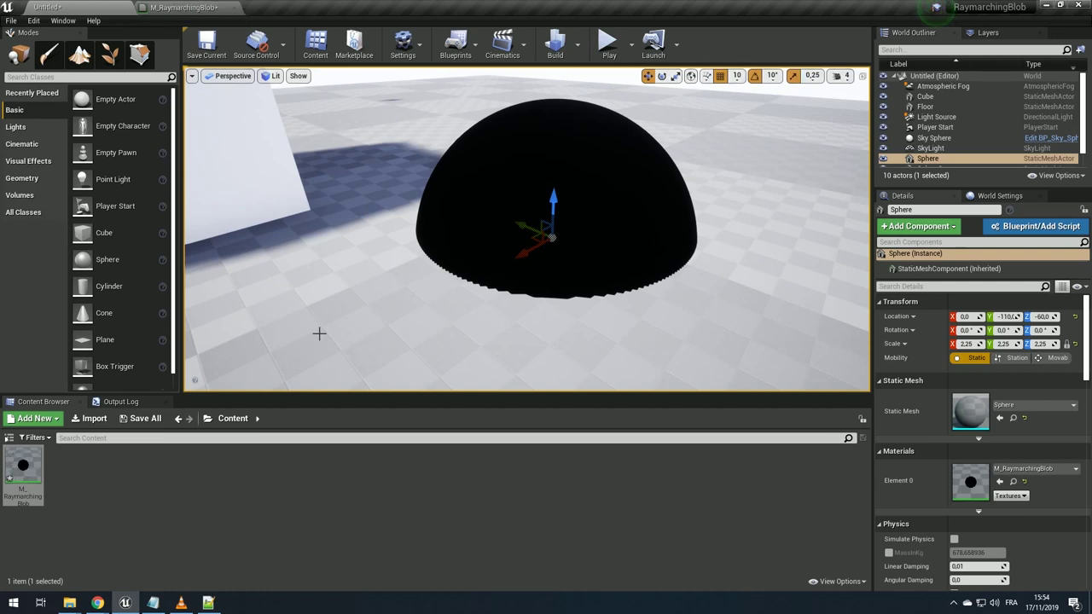
left_click(208, 603)
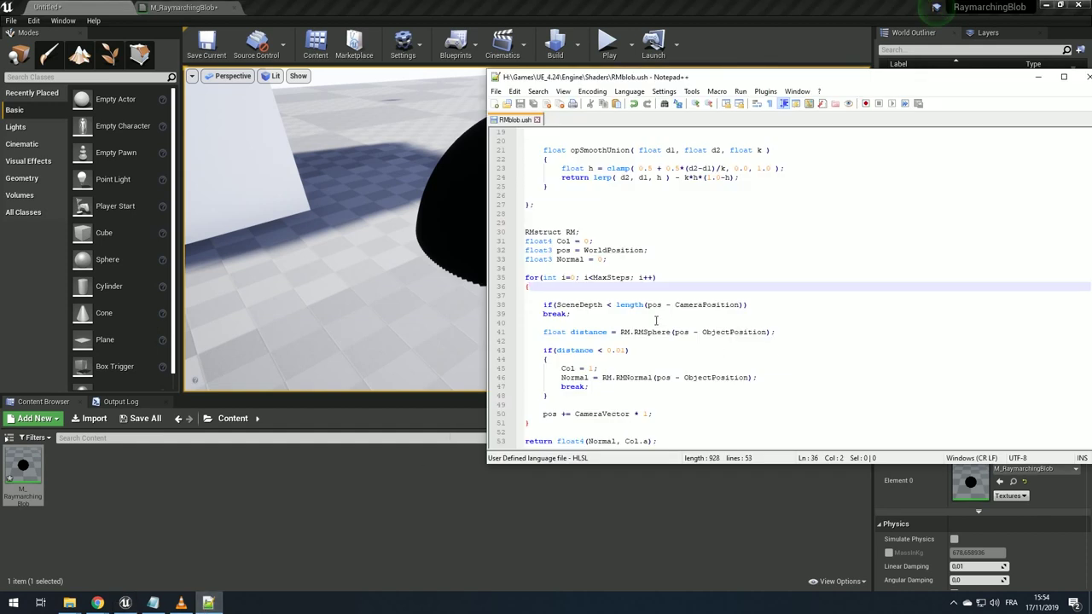
- Check the step value 1 on line 50 and look around the sphere in the viewport
double_click(646, 414)
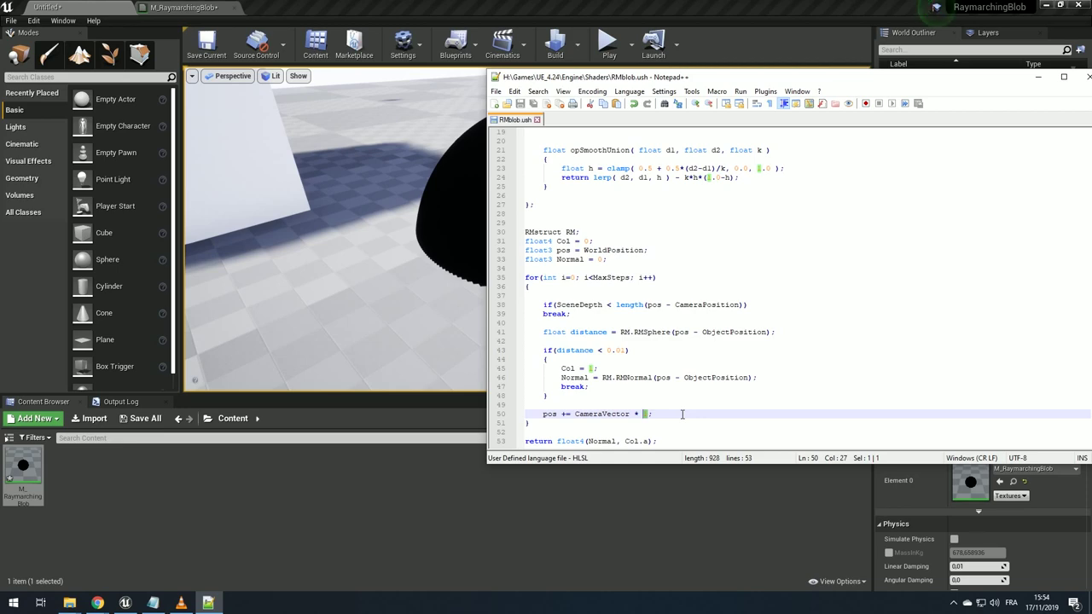
right_click_drag(390, 231, 393, 230)
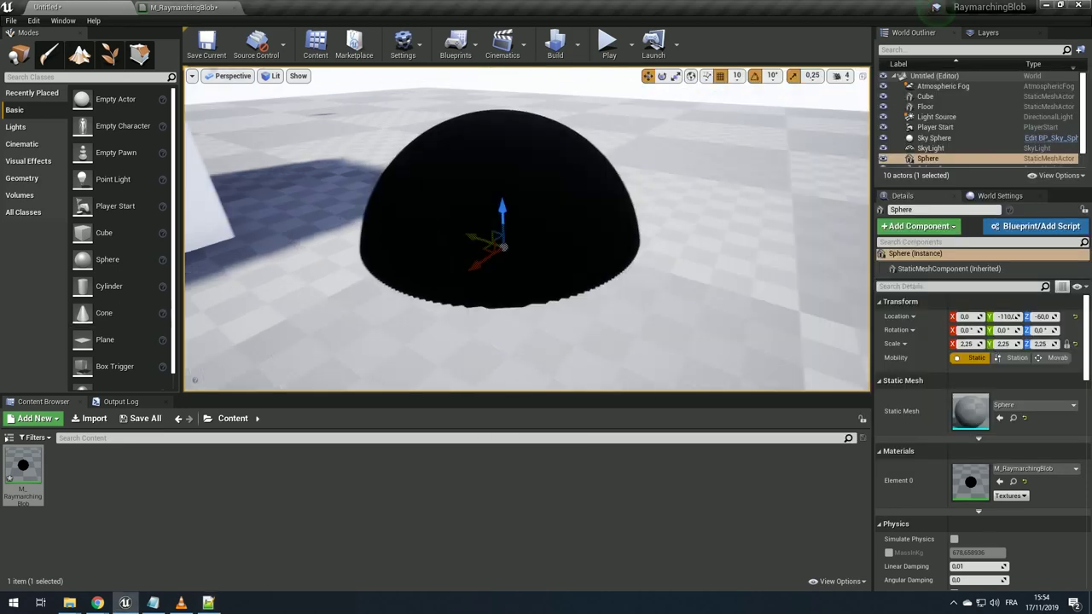
scroll(390, 231, "down", 3)
scroll(423, 223, "up", 2)
left_click_drag(423, 223, 444, 205)
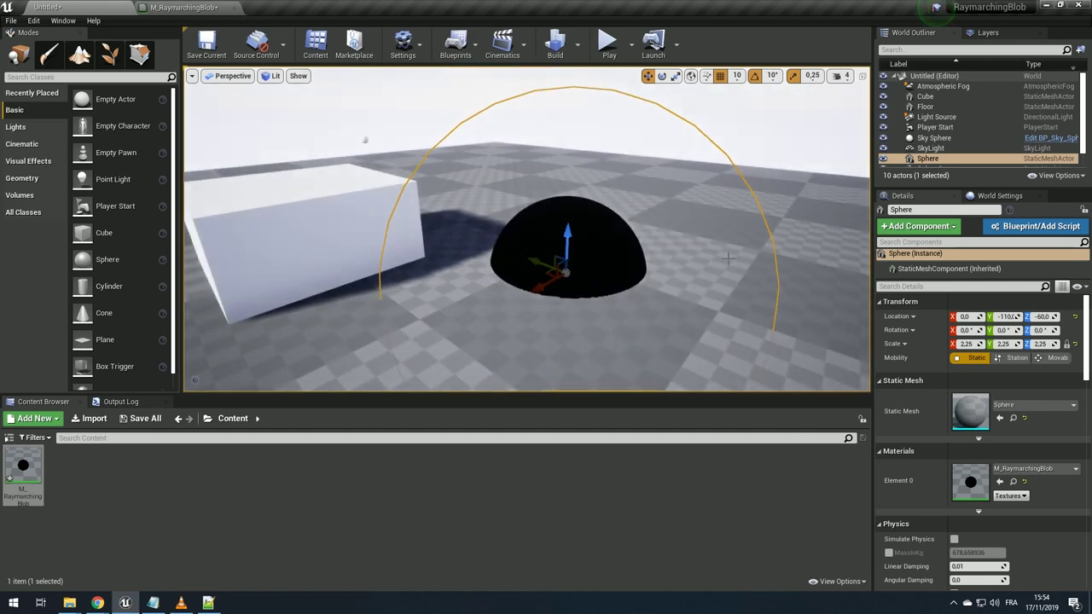
right_click_drag(444, 205, 597, 281)
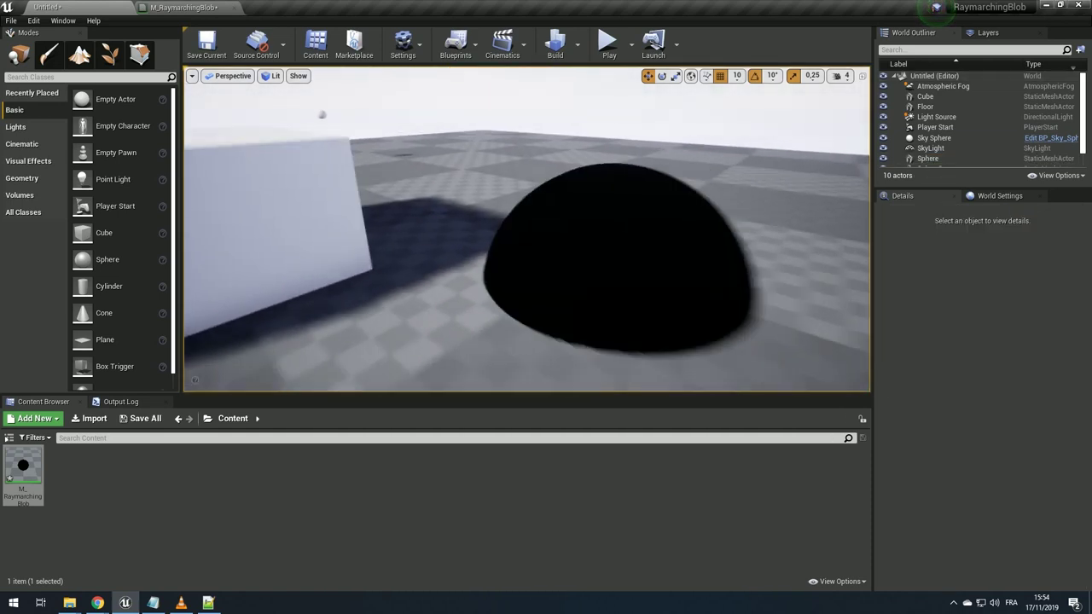
key("alt+Tab")
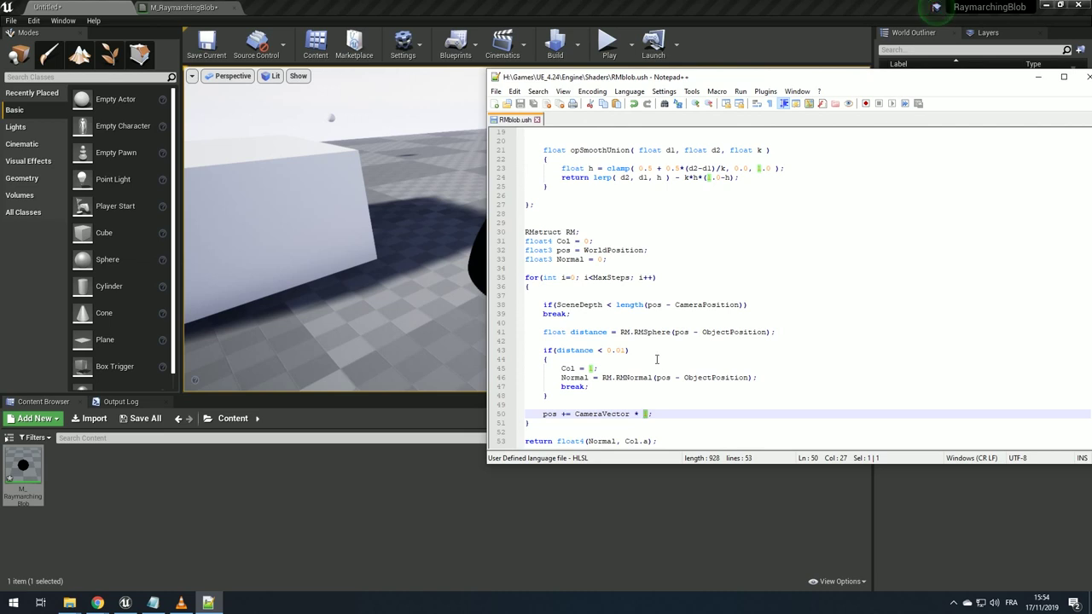
- Inspect the opSmoothUnion helper and the distance variable on line 41
scroll(657, 359, "up", 3)
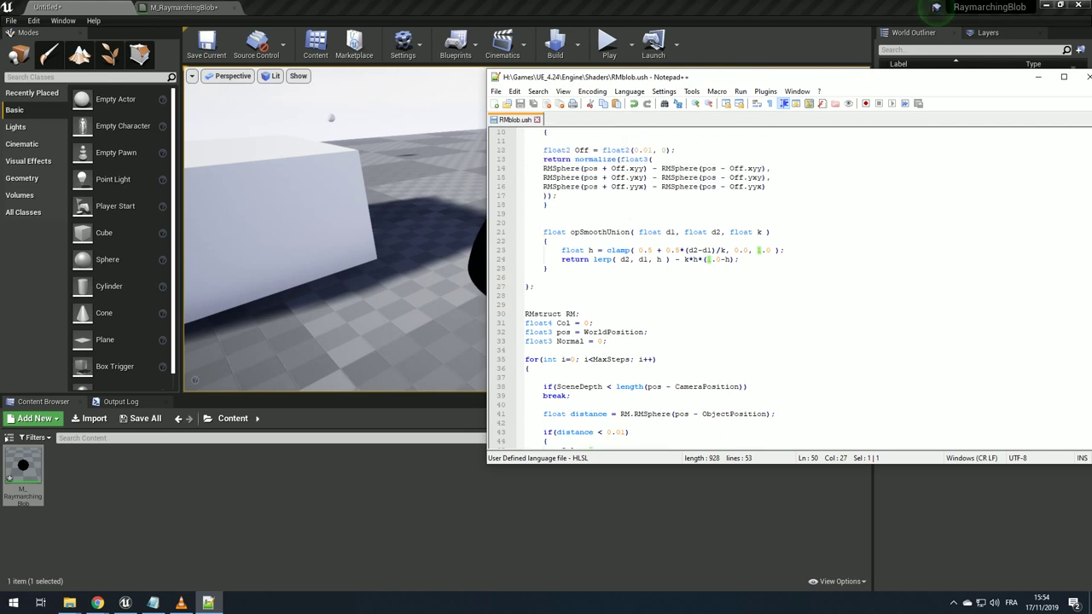
scroll(630, 294, "up", 3)
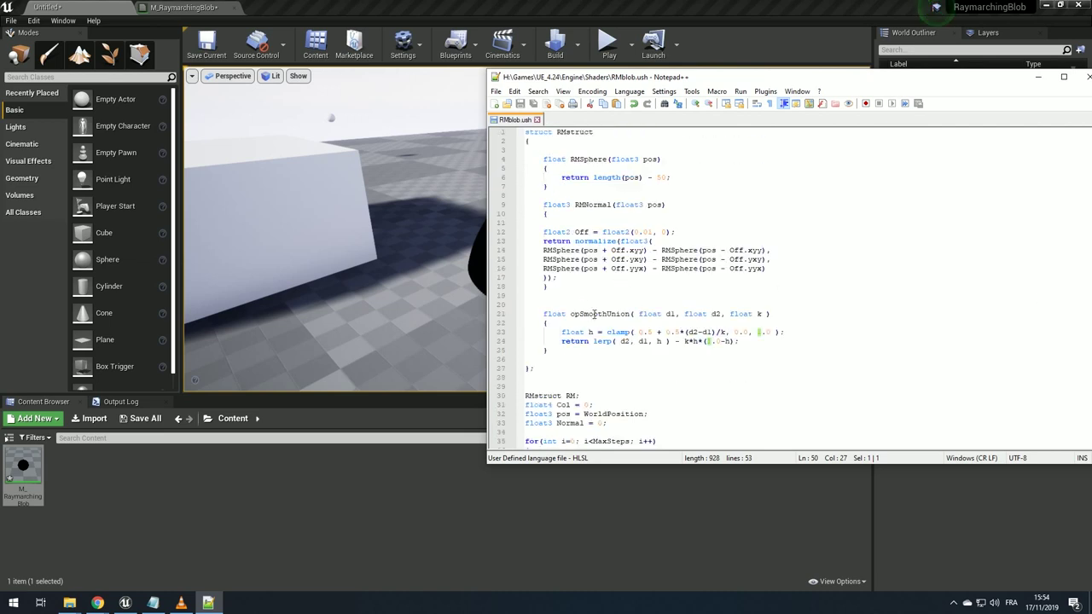
double_click(594, 314)
scroll(658, 351, "down", 5)
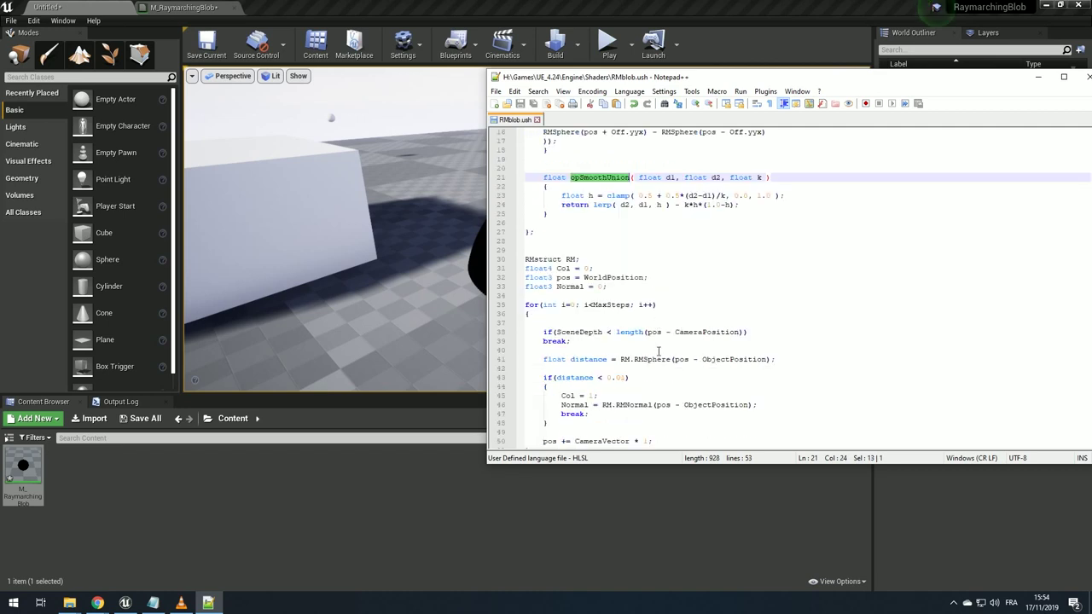
double_click(598, 359)
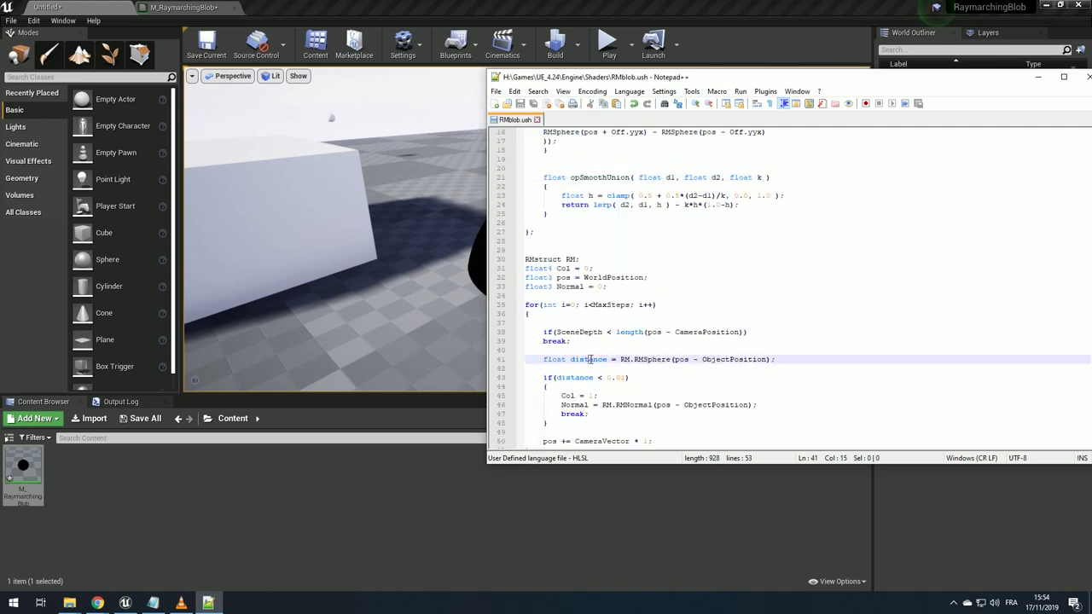
scroll(597, 359, "up", 3)
scroll(597, 360, "up", 1)
- Compare the d1 and d2 arguments in the article's opSmoothUnion return line
key("alt+Tab")
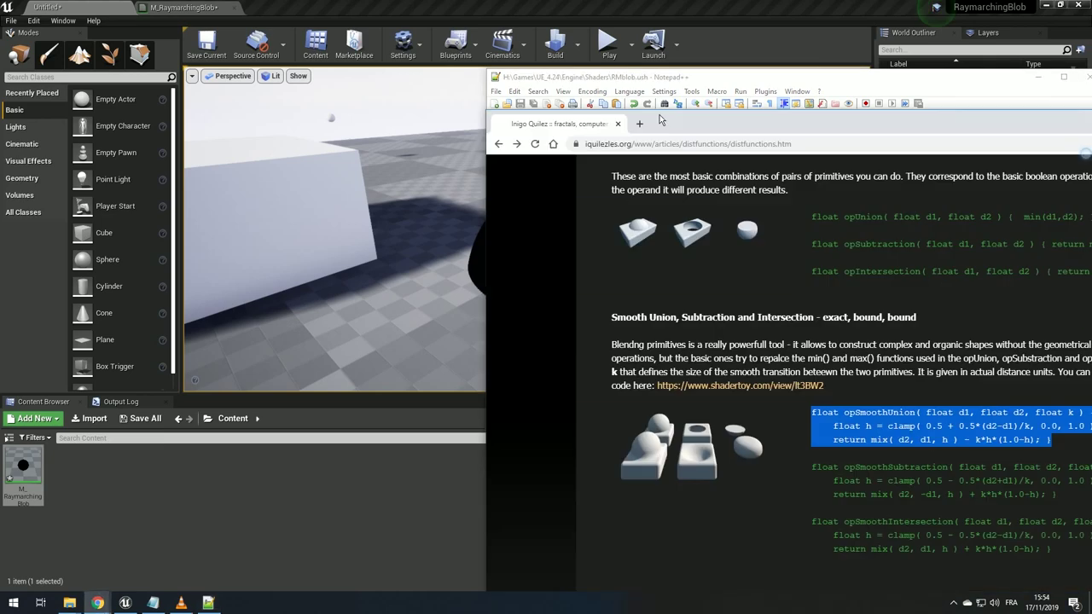
left_click(413, 337)
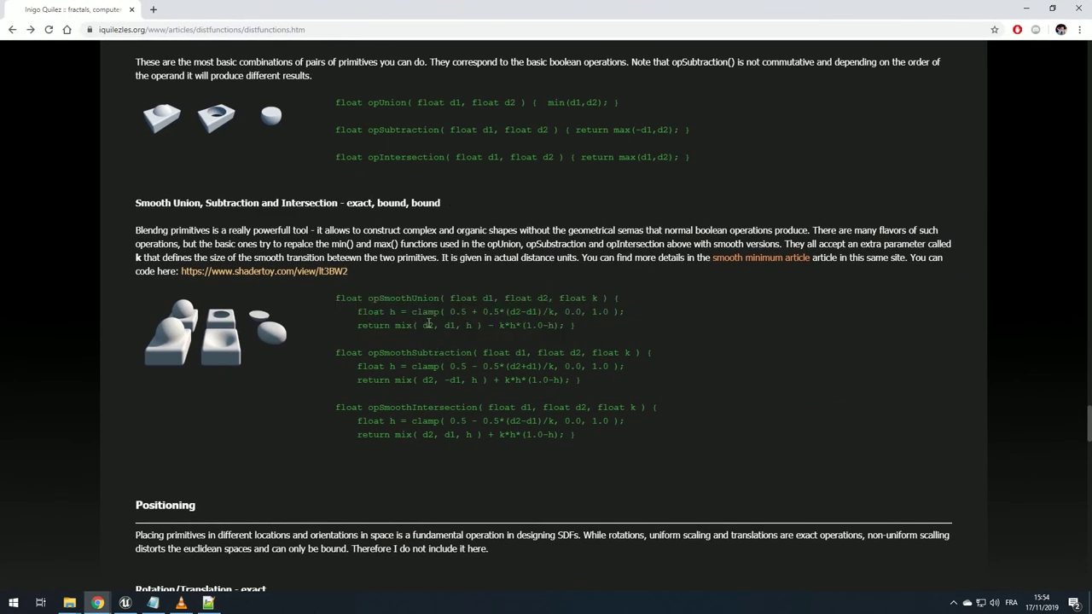
double_click(427, 325)
double_click(447, 325)
key("alt+Tab")
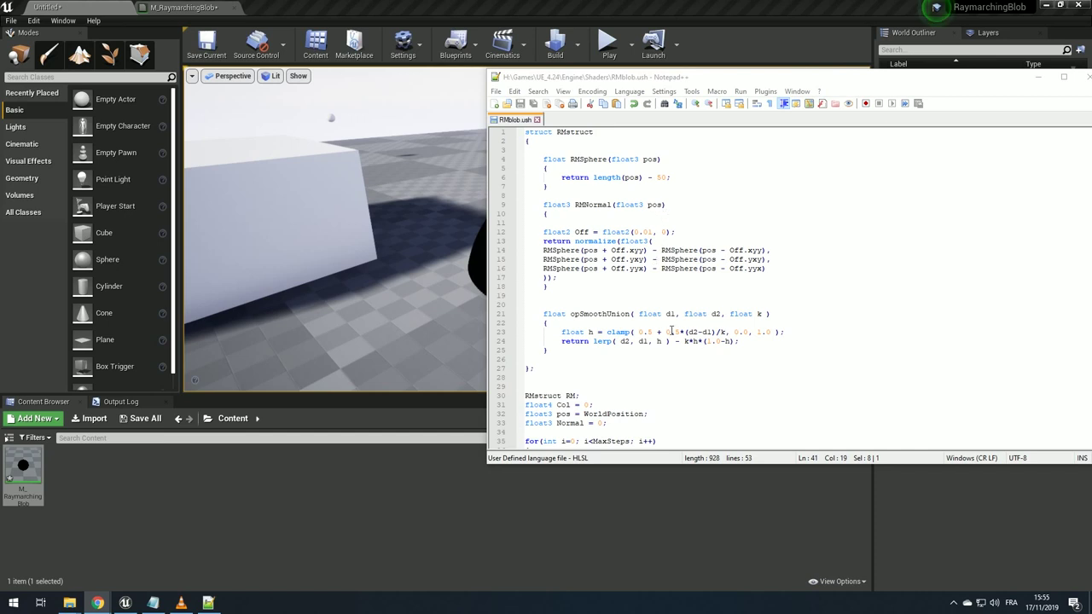
- Insert 'float distance = opSmoothUnion(d1, d2, Smooth);' below line 41
scroll(658, 314, "down", 1)
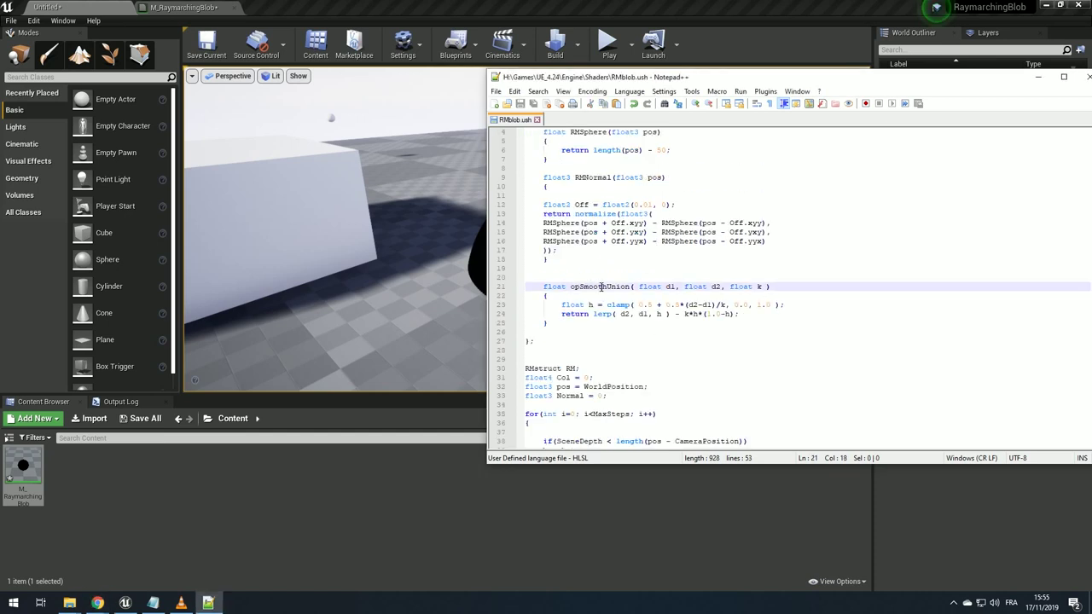
double_click(600, 287)
scroll(651, 308, "down", 3)
scroll(651, 307, "down", 2)
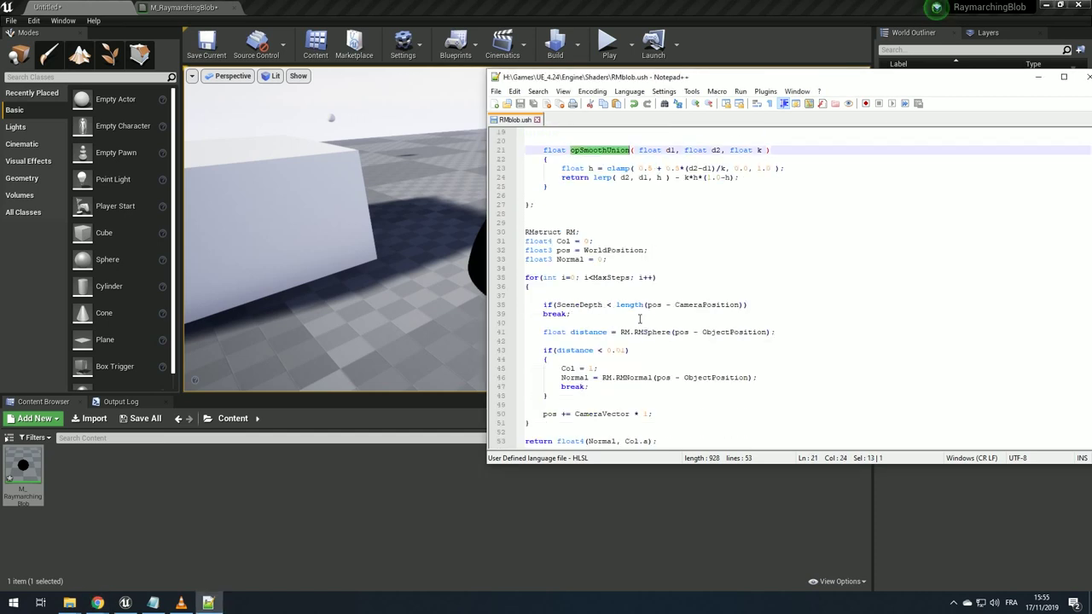
left_click(569, 341)
key("Return")
key("Return")
key("Up")
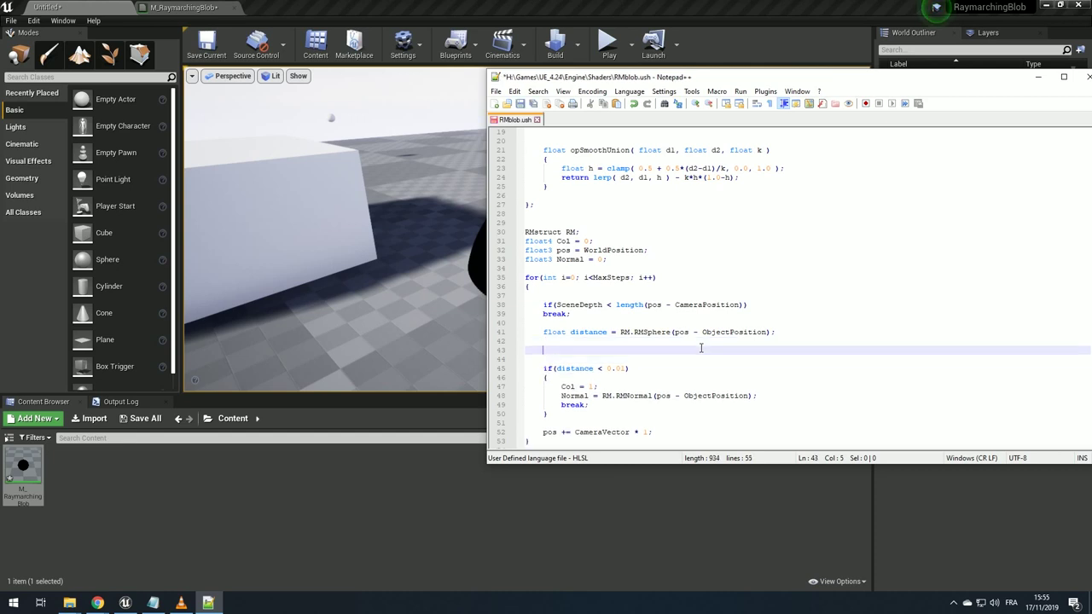
type("float distance =")
type("opSmoothUnion()")
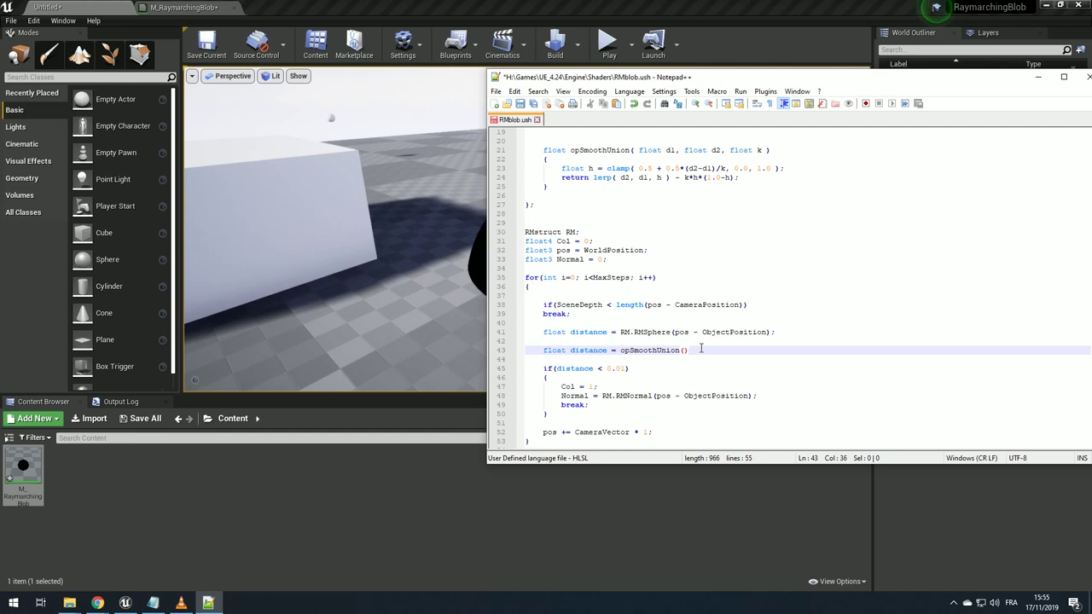
type("d1, d2, ")
type("Smooth")
key("ctrl+shift+Left")
key("Right")
type(";")
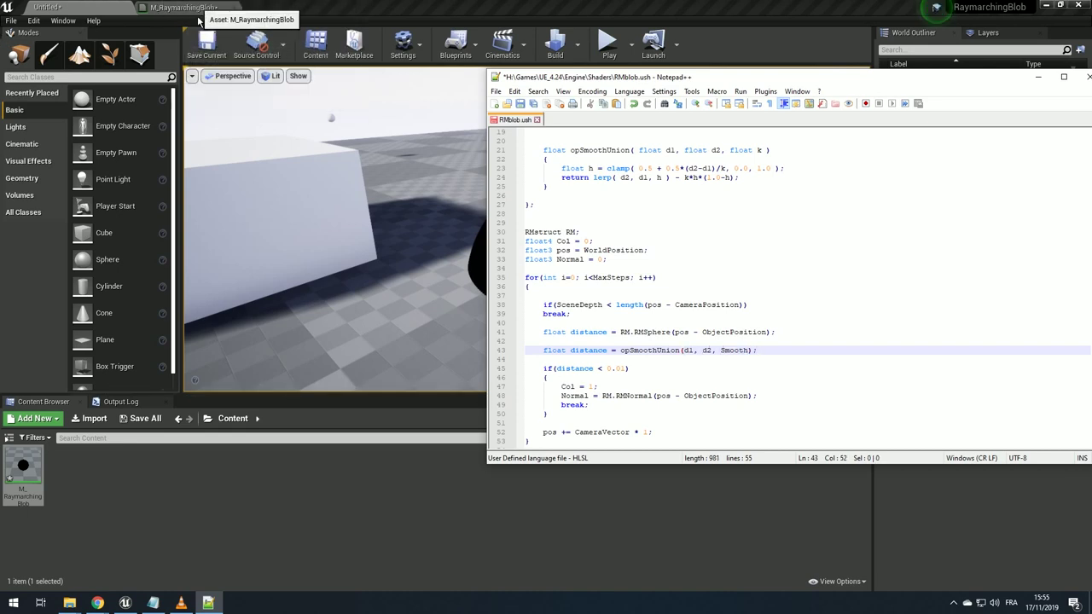
- Rename line 41's sphere distance to d1 and begin a 'float d2 =' line below it
double_click(579, 332)
type("d1")
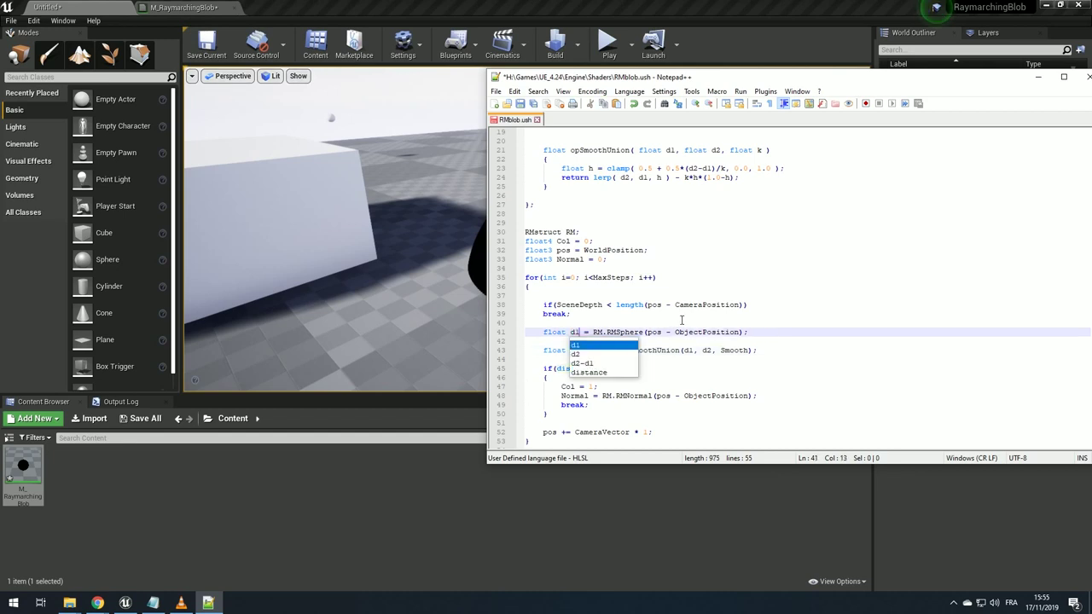
left_click(752, 332)
key("Return")
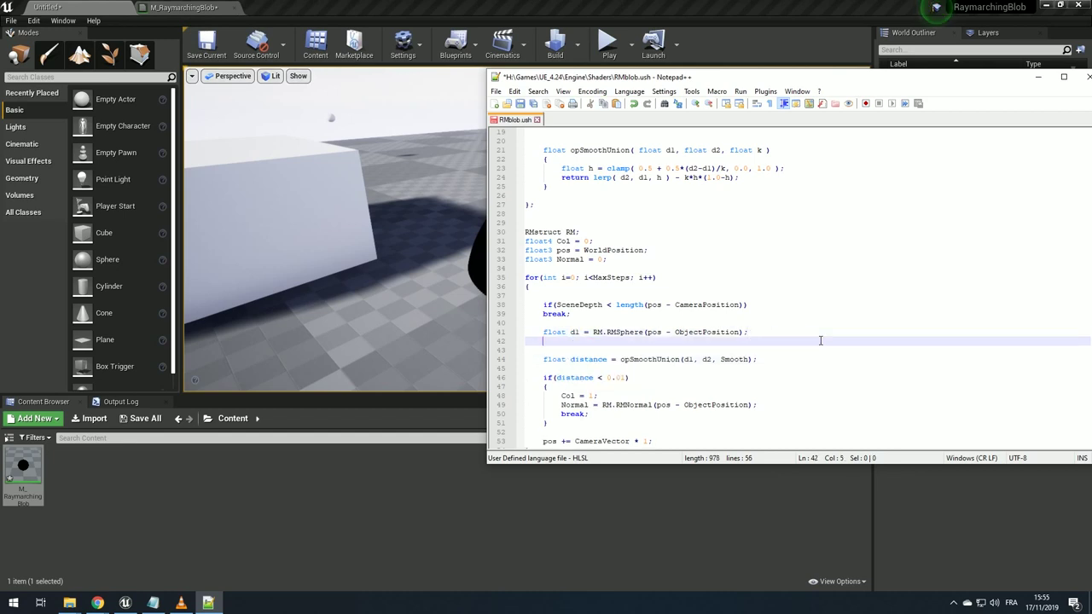
type("floatd2")
key("Left")
key("Left")
left_click(183, 6)
left_click(94, 7)
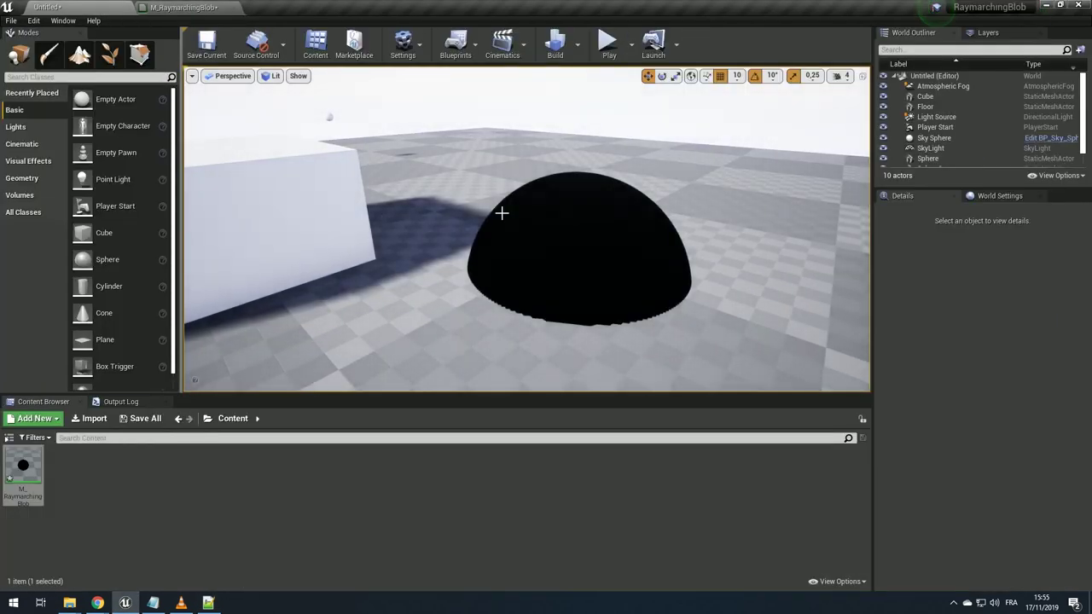
- Glance at the material editor and the level, then bring RMblob.ush back in front
left_click(180, 7)
left_click(51, 7)
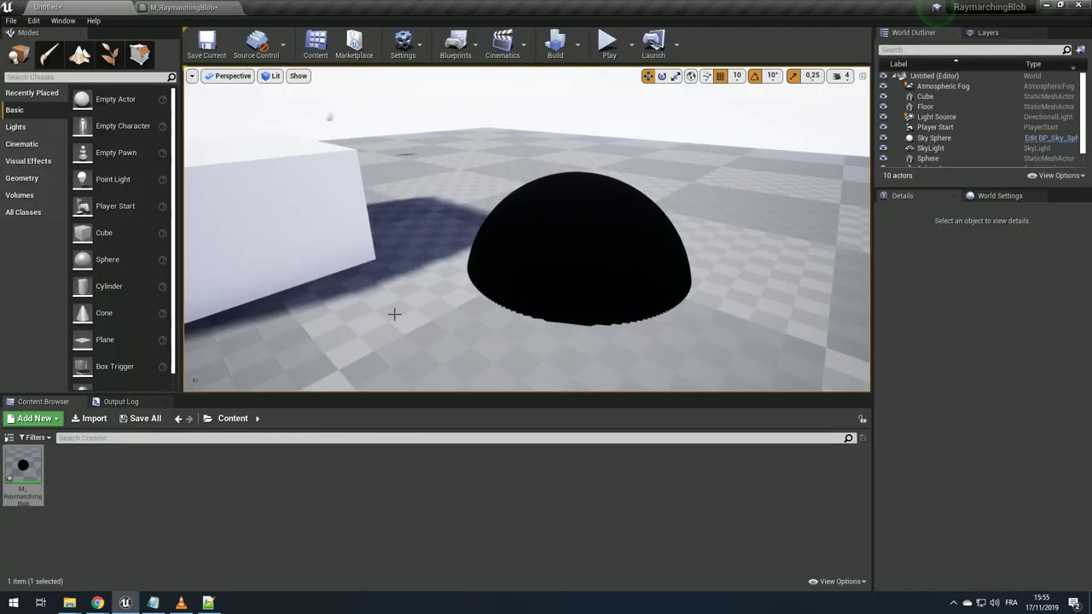
mouse_move(208, 603)
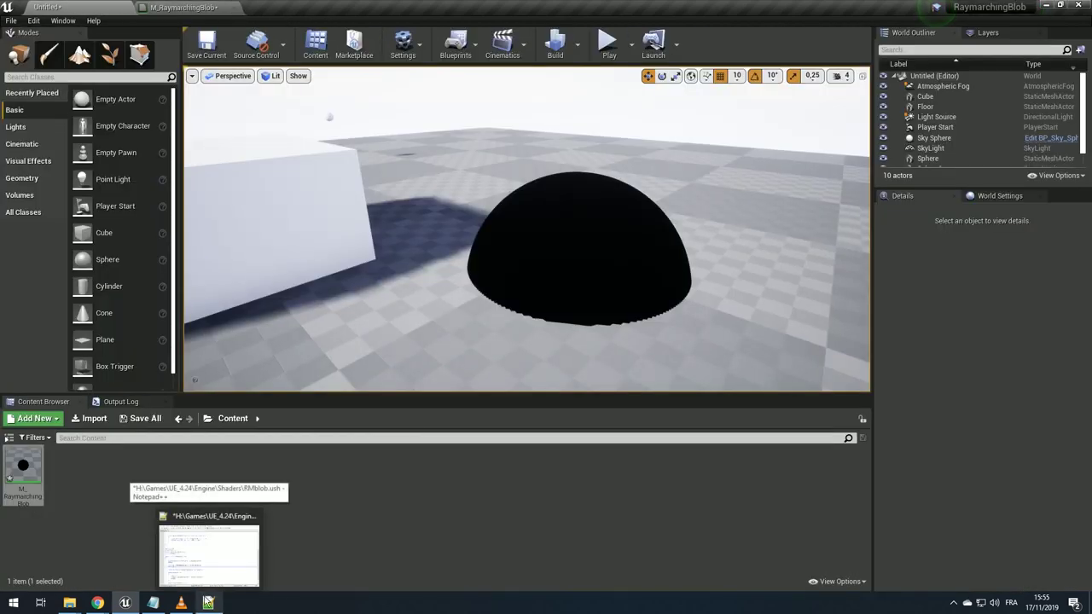
left_click(209, 554)
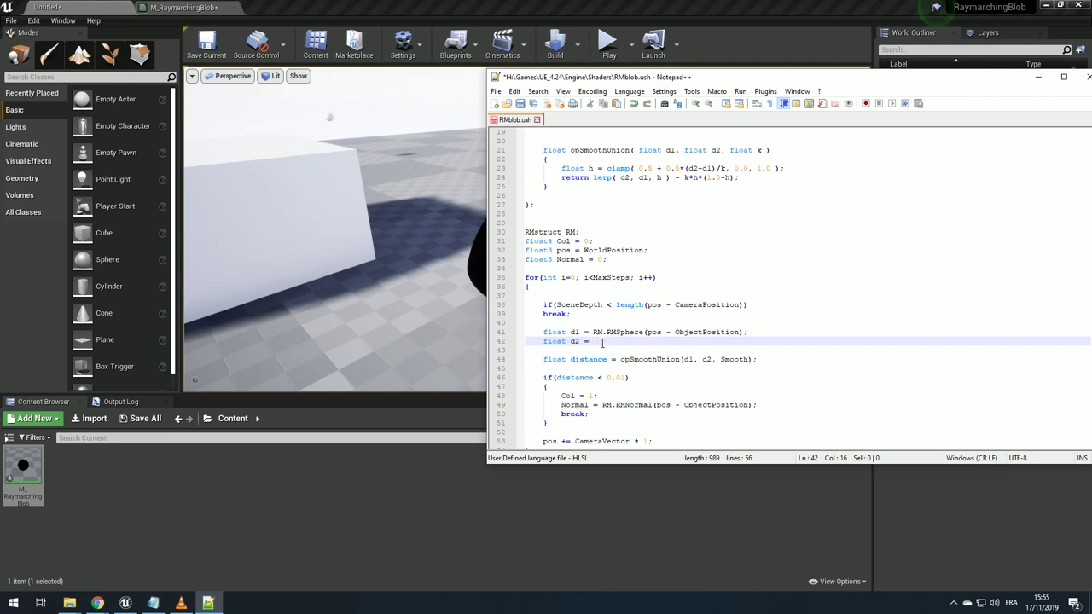
- Set d2 to SceneDepth - length(pos - CameraPosition) on line 42 and save the shader
type("()")
key("Left")
type("length")
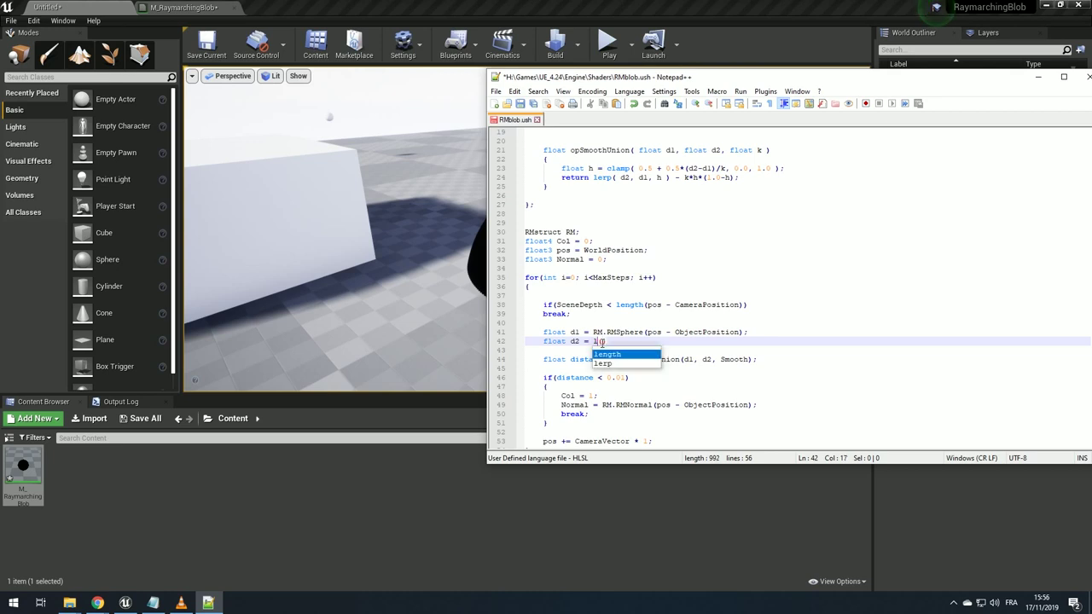
key("Right")
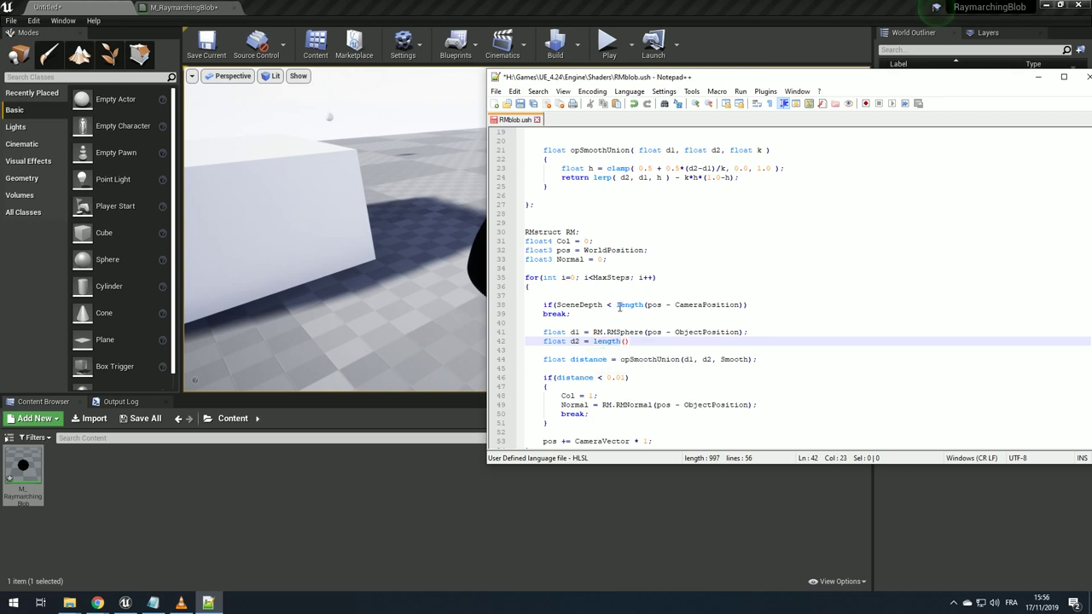
left_click_drag(616, 304, 747, 305)
key("ctrl+c")
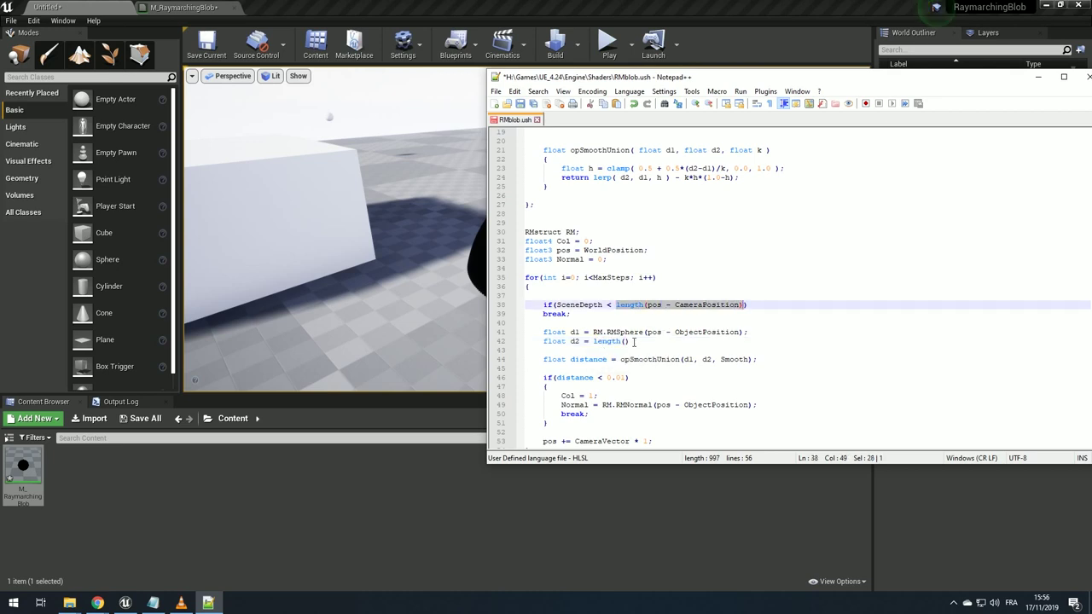
left_click_drag(628, 341, 594, 341)
key("ctrl+v")
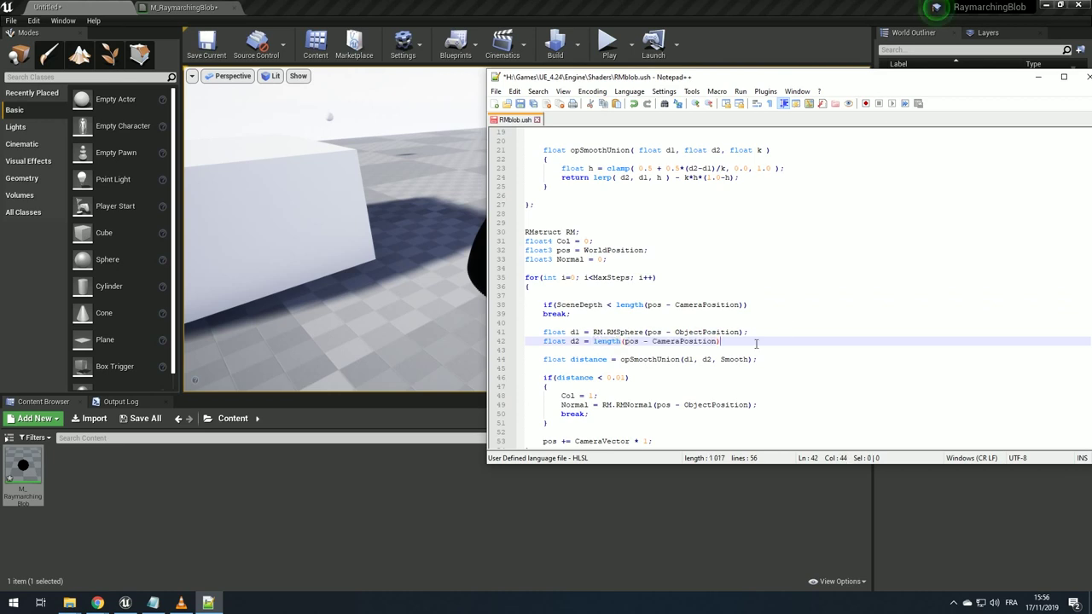
type(";")
key("ctrl+s")
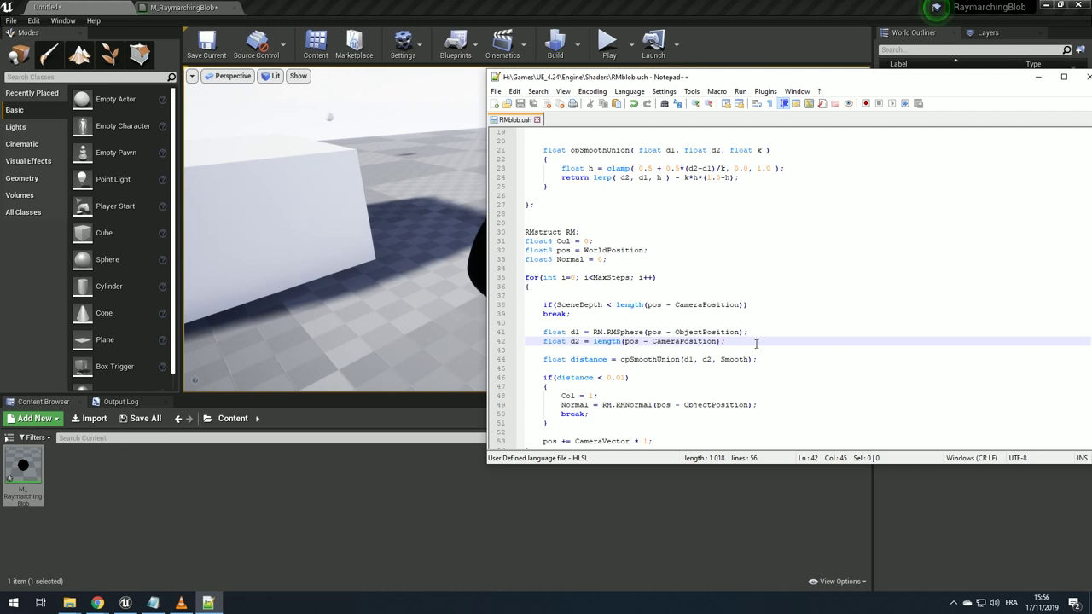
key("ctrl+Left")
key("ctrl+Left")
key("ctrl+Left")
key("ctrl+Left")
type("SceneDepth")
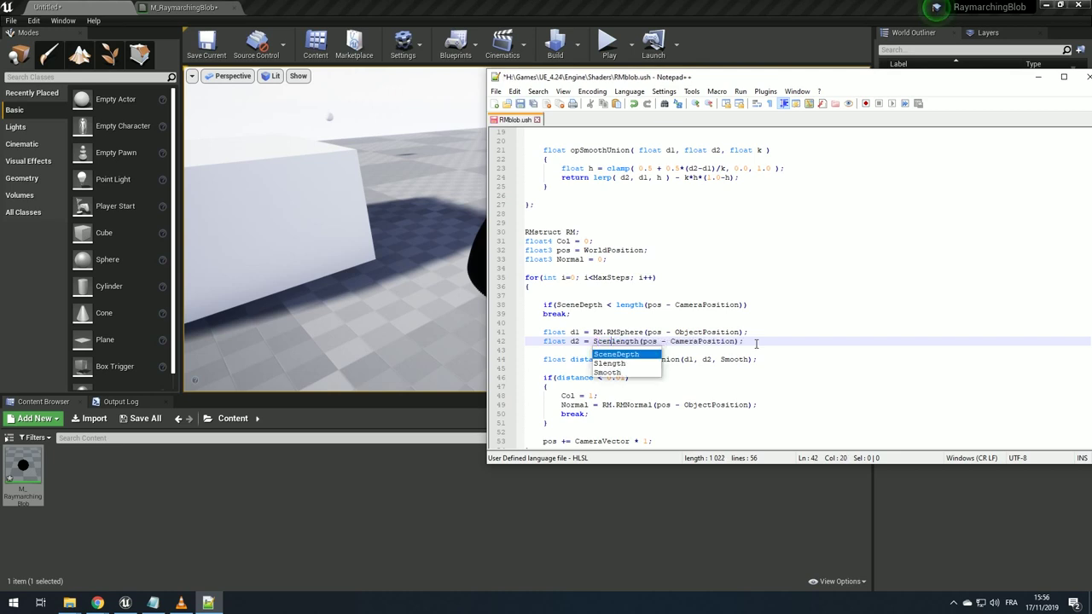
type(" -")
key("ctrl+s")
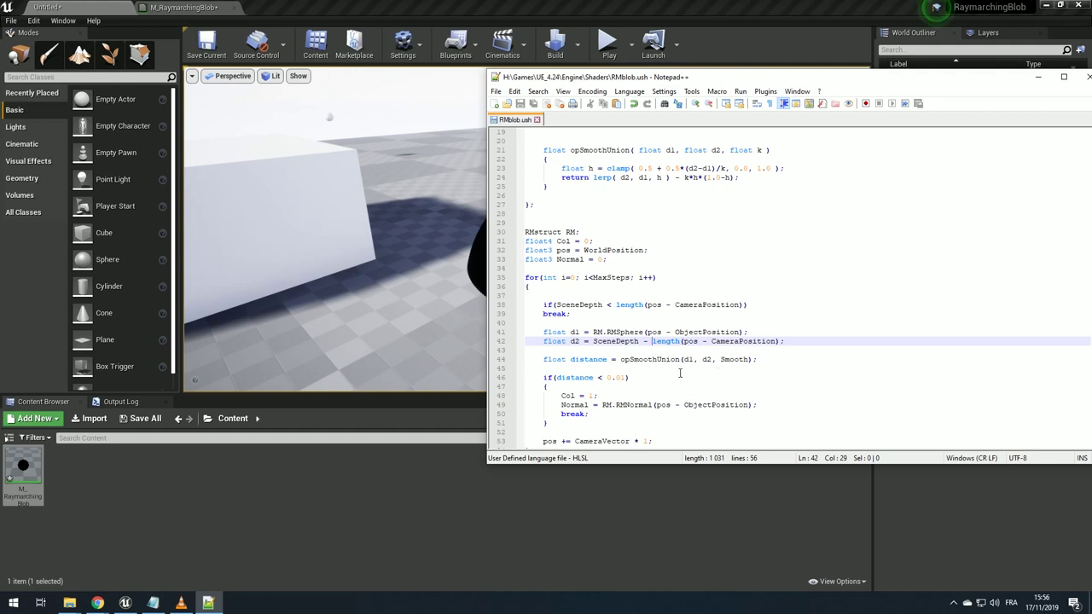
- Review the SceneDepth and Smooth references, then pan the material graph to the Scene Depth node
double_click(625, 340)
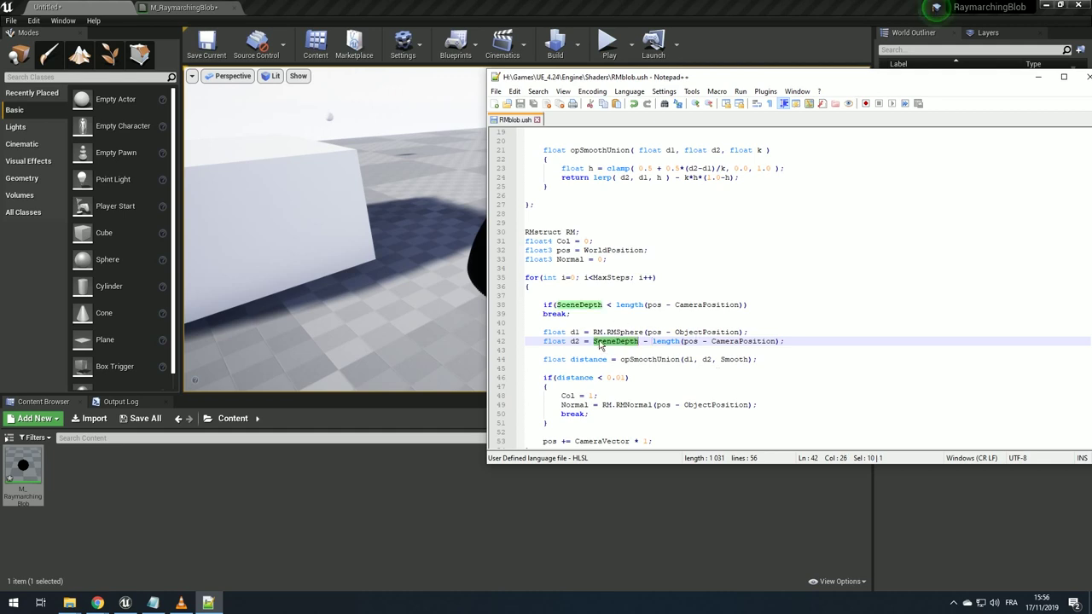
right_click_drag(384, 273, 384, 271)
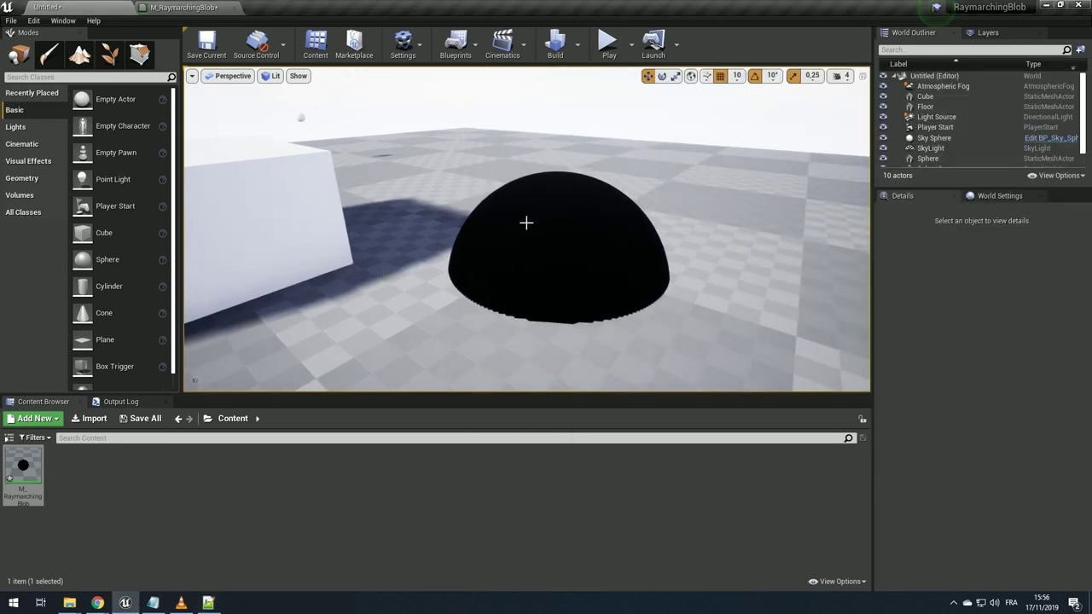
key("alt+Tab")
key("alt+Tab")
key("alt+Tab")
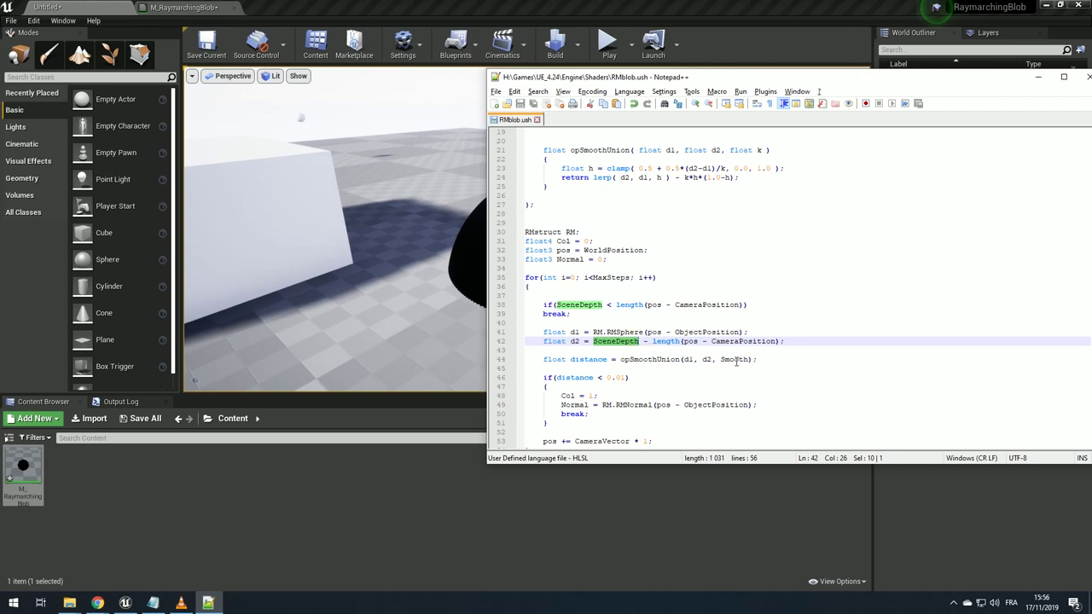
double_click(735, 359)
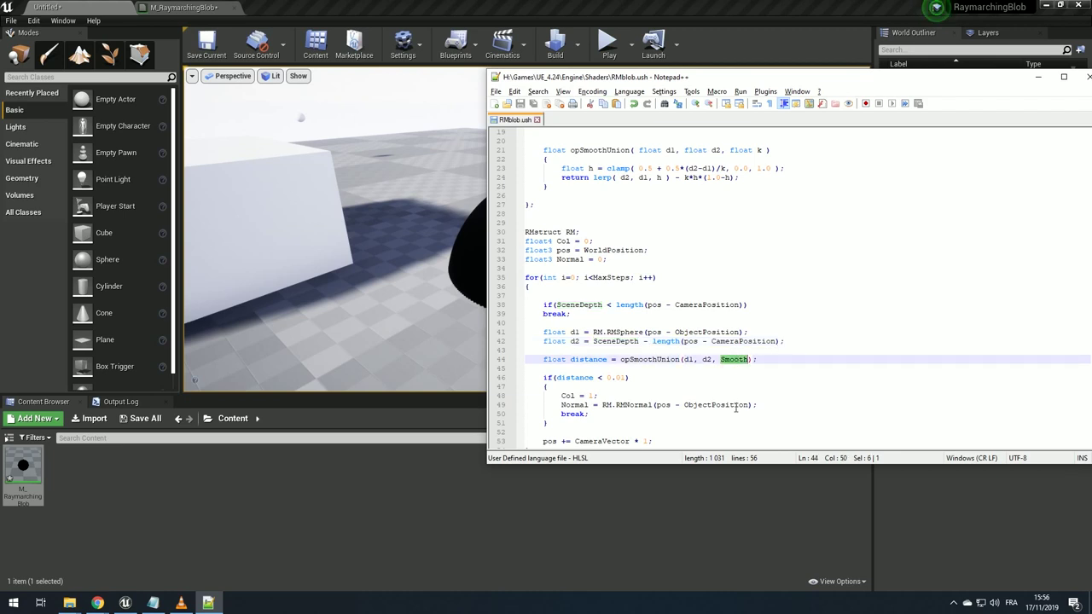
left_click(183, 7)
right_click_drag(547, 316, 560, 263)
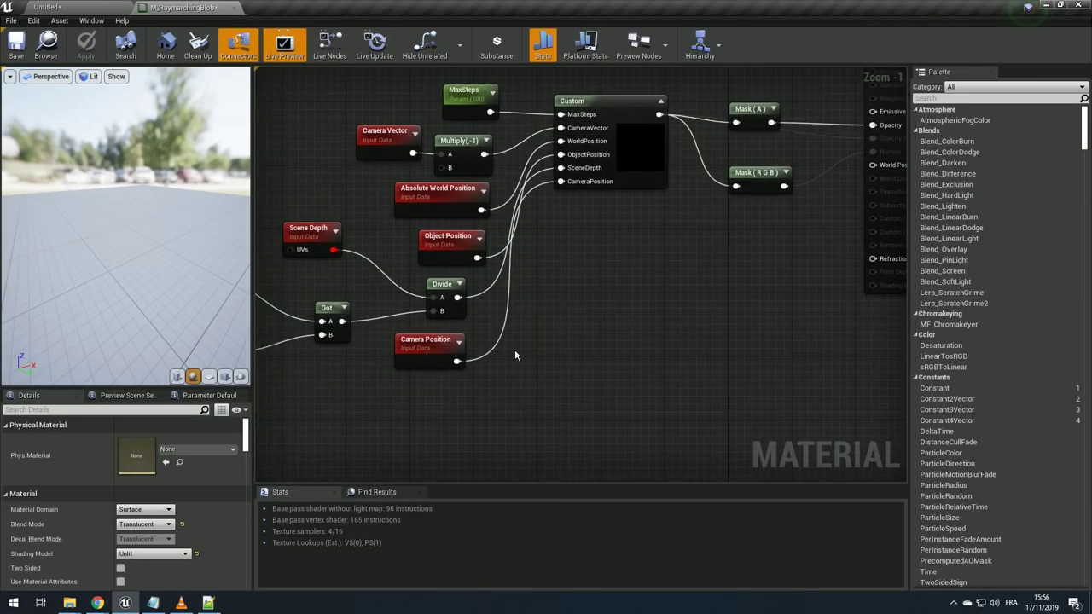
- Add a Smooth scalar parameter and wire it into a seventh Custom input named Smooth
key("ctrl+v")
left_click(615, 154)
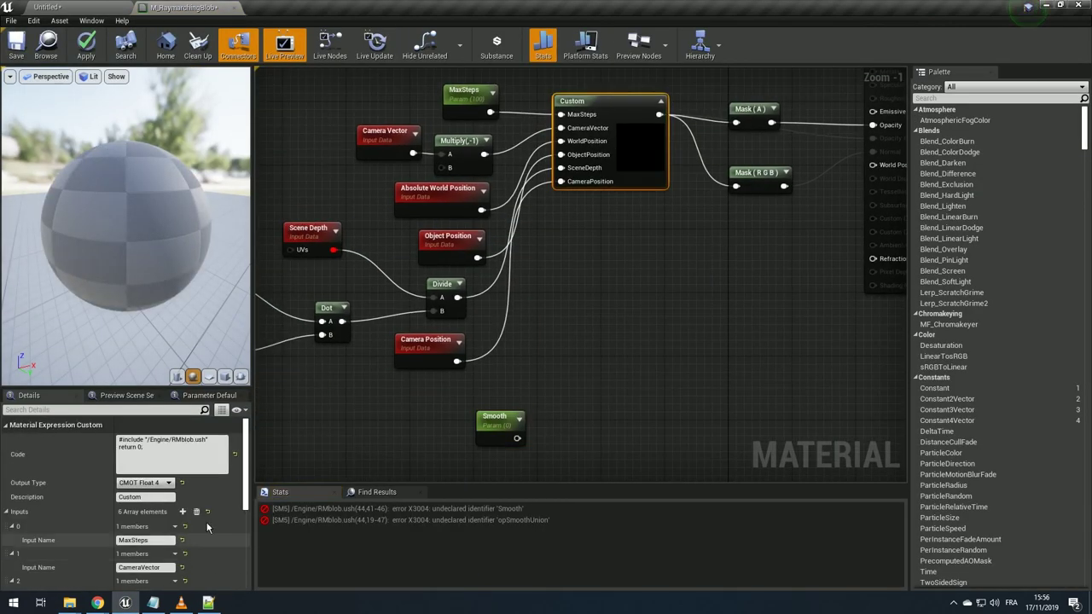
left_click(184, 513)
scroll(128, 529, "down", 5)
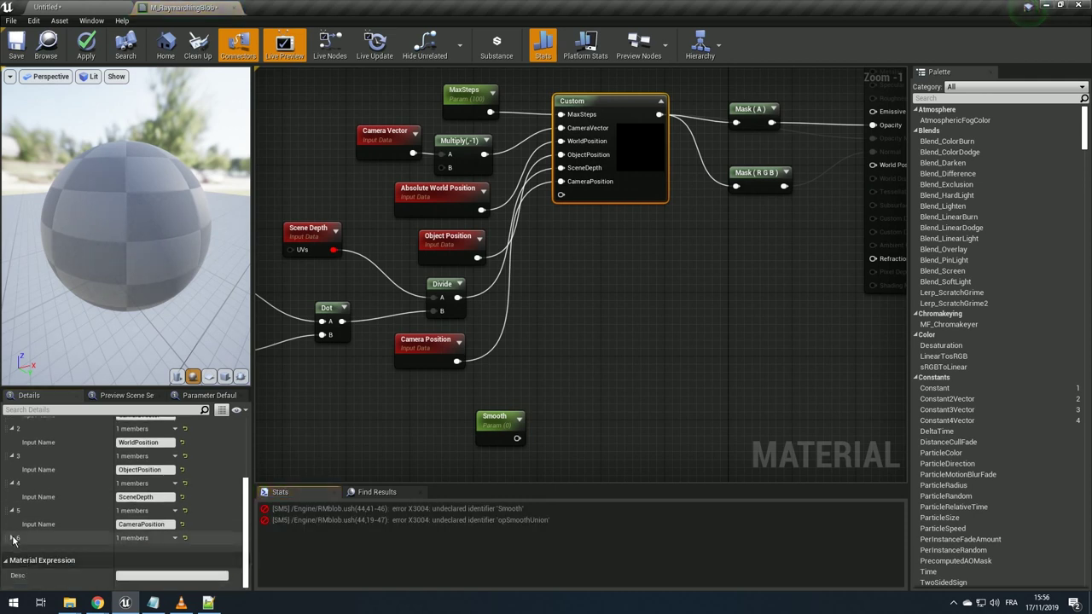
left_click_drag(560, 194, 517, 438)
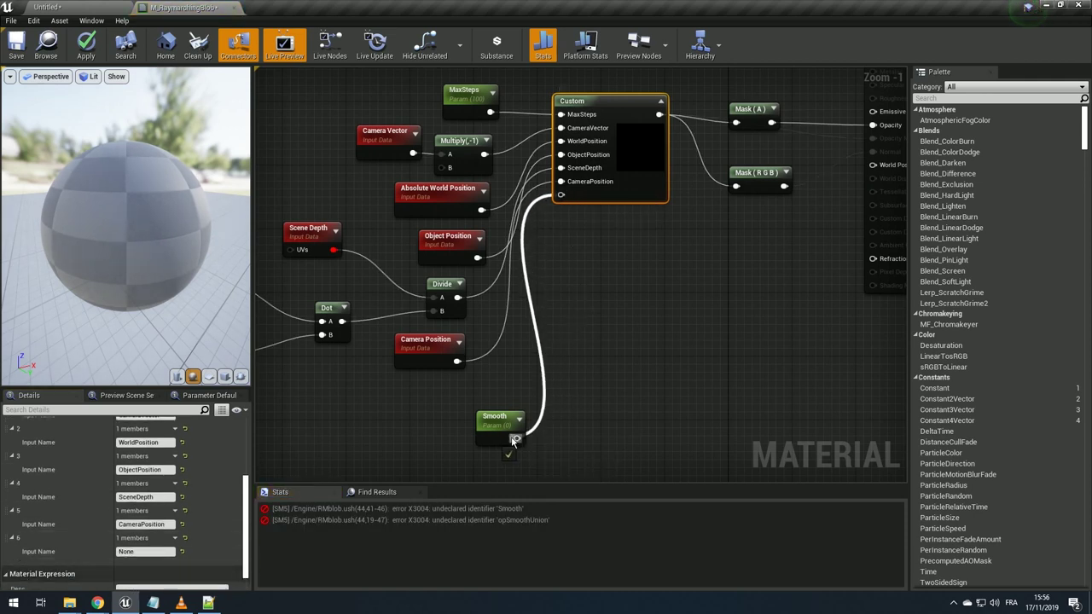
left_click(130, 550)
type("Smooth")
key("Return")
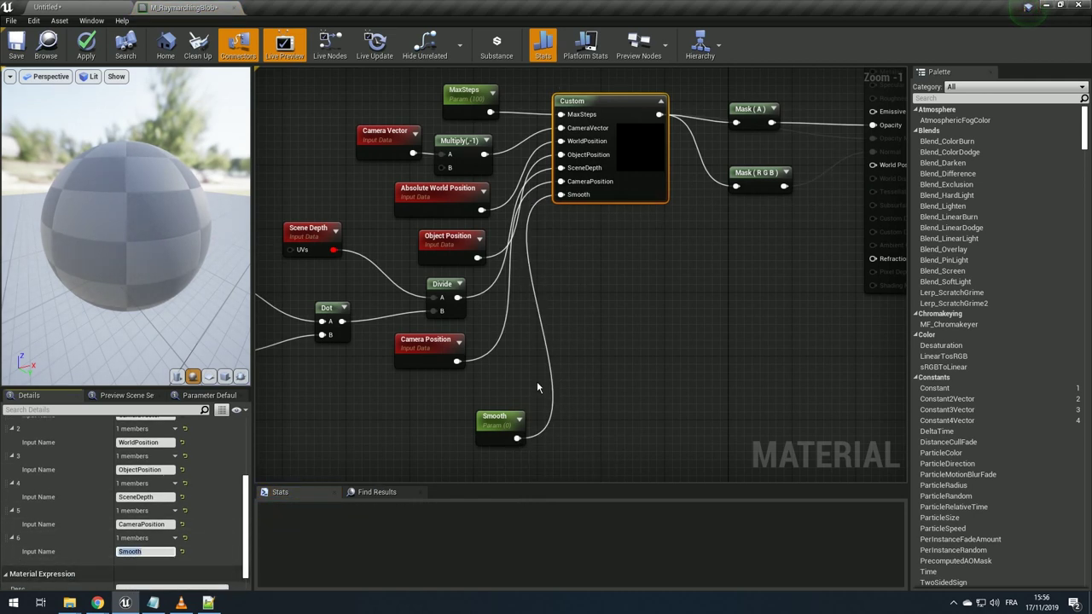
left_click_drag(500, 425, 424, 429)
- Prefix opSmoothUnion with RM. in the shader and recompile the Custom node
key("alt+Tab")
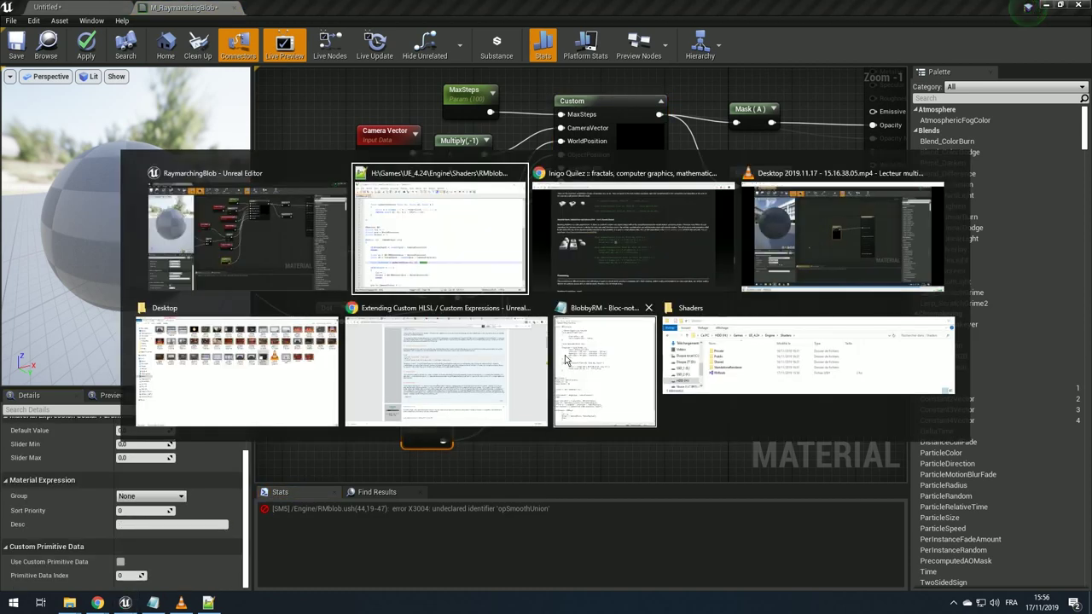
left_click(622, 363)
type("RM")
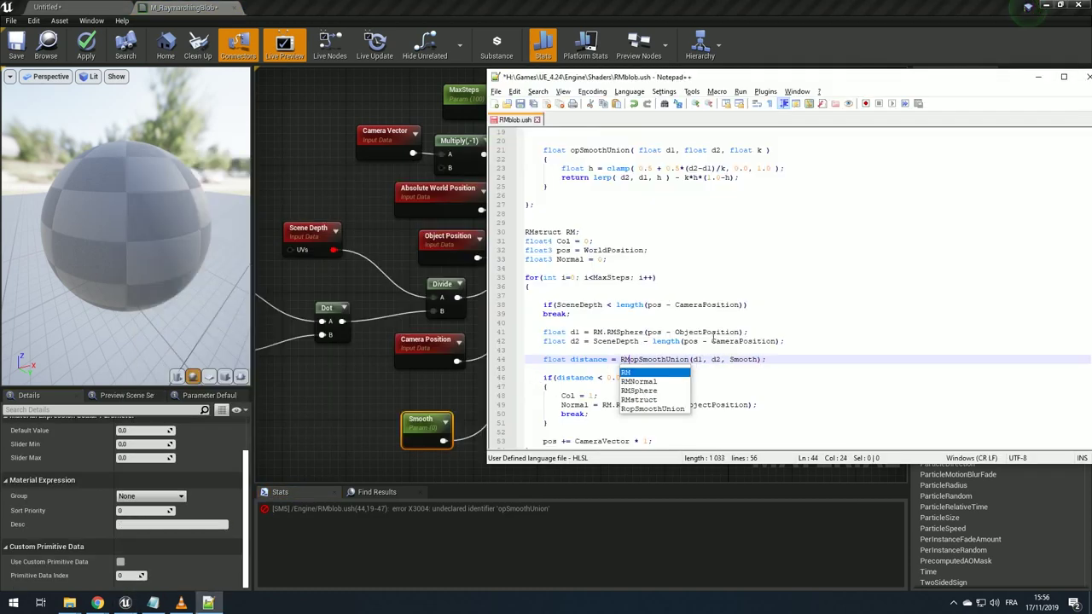
type(".")
key("alt+Tab")
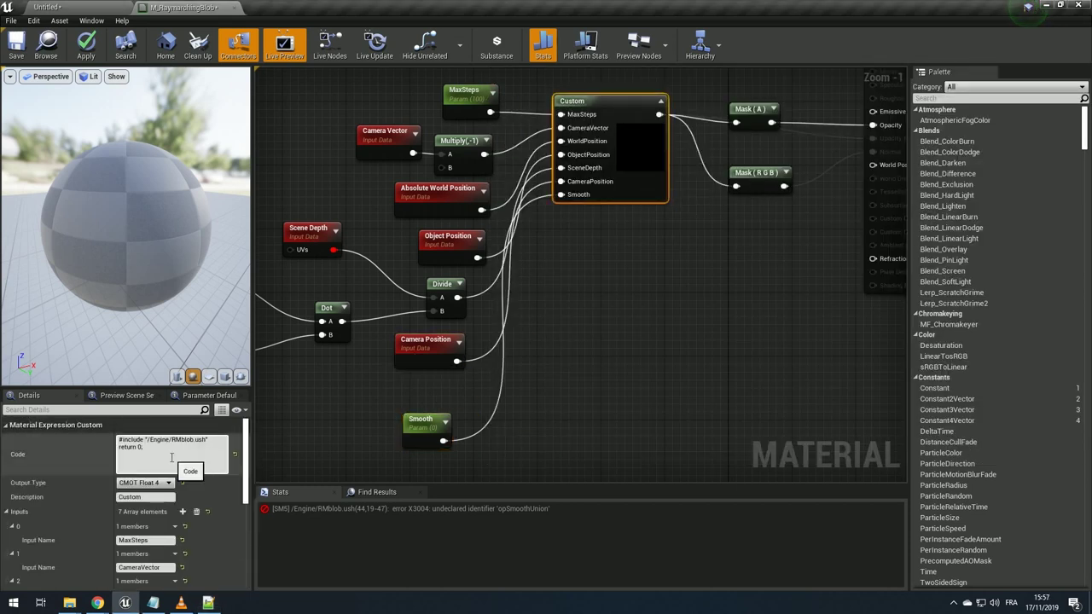
left_click(262, 431)
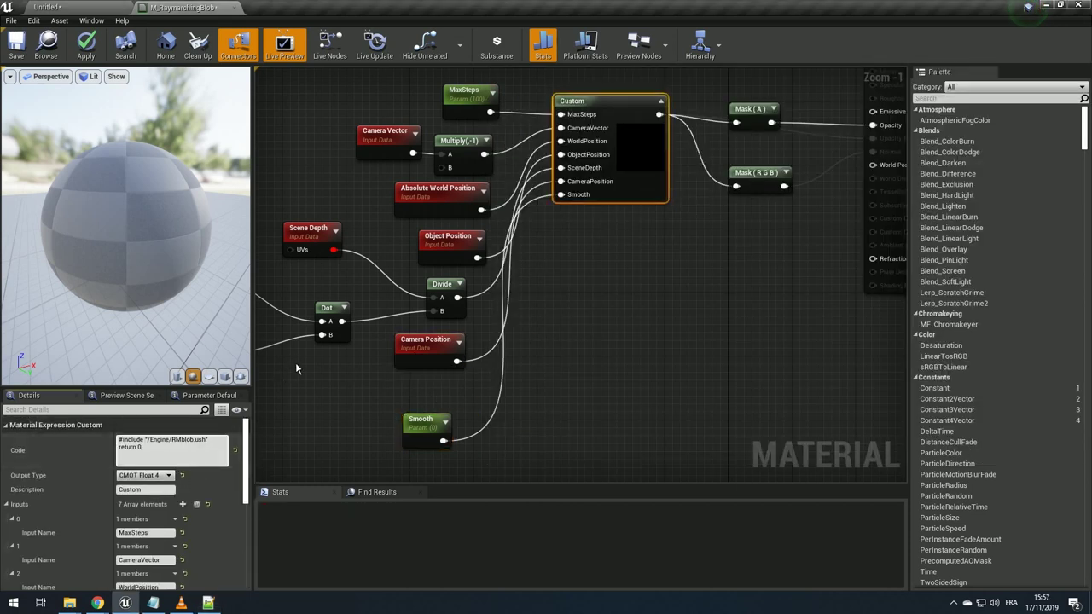
- Apply the material and view the black hemisphere in the level
left_click(85, 45)
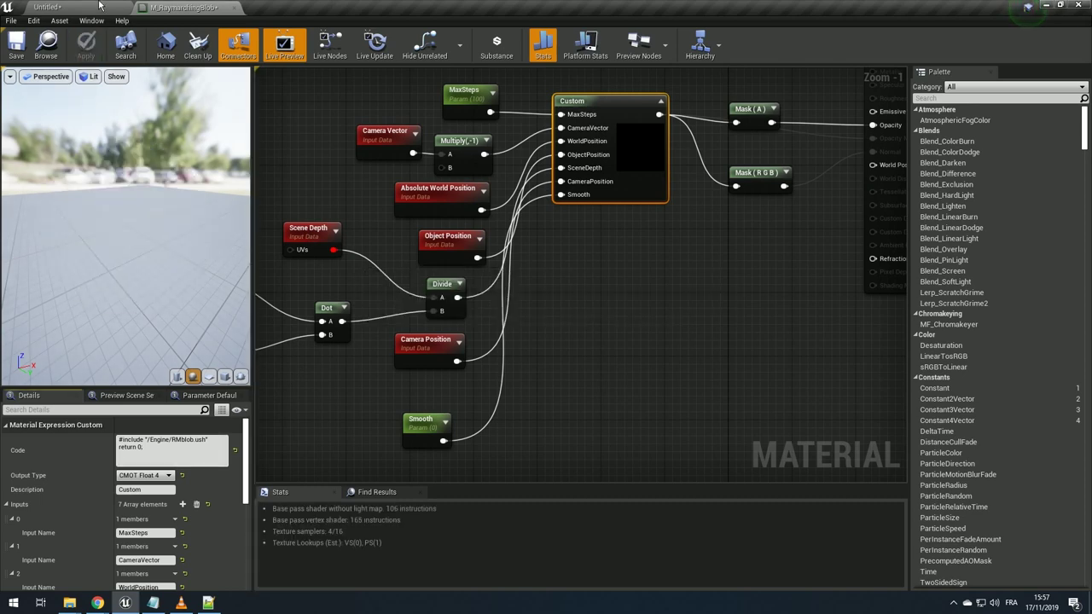
left_click(99, 6)
left_click(502, 200)
key("Escape")
right_click_drag(665, 186, 592, 183)
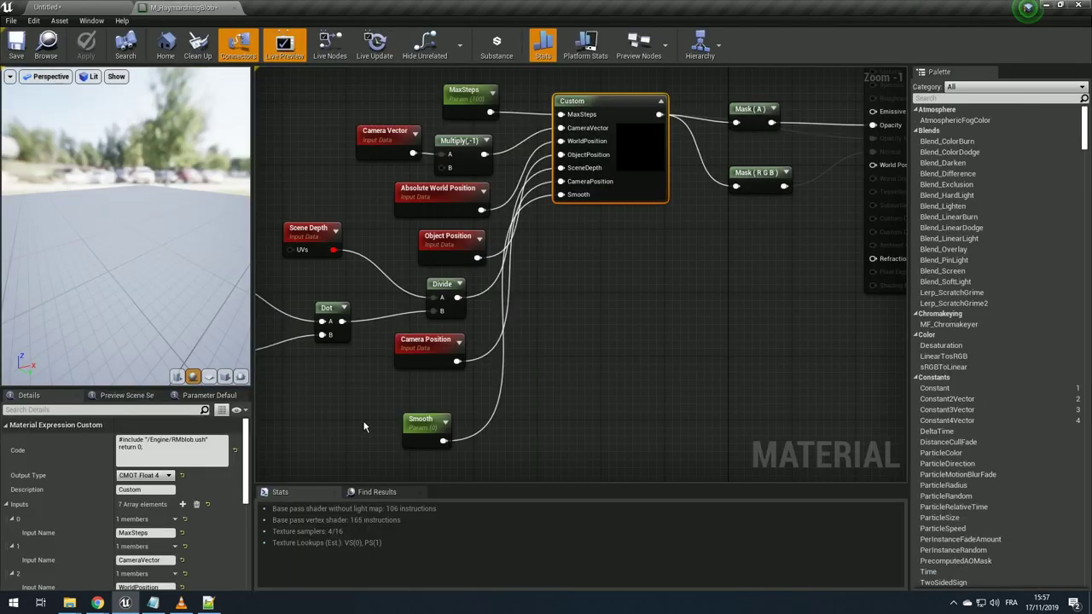
- Create the M_RaymarchingBlob_Inst material instance and apply it to the sphere
left_click(183, 6)
left_click(55, 6)
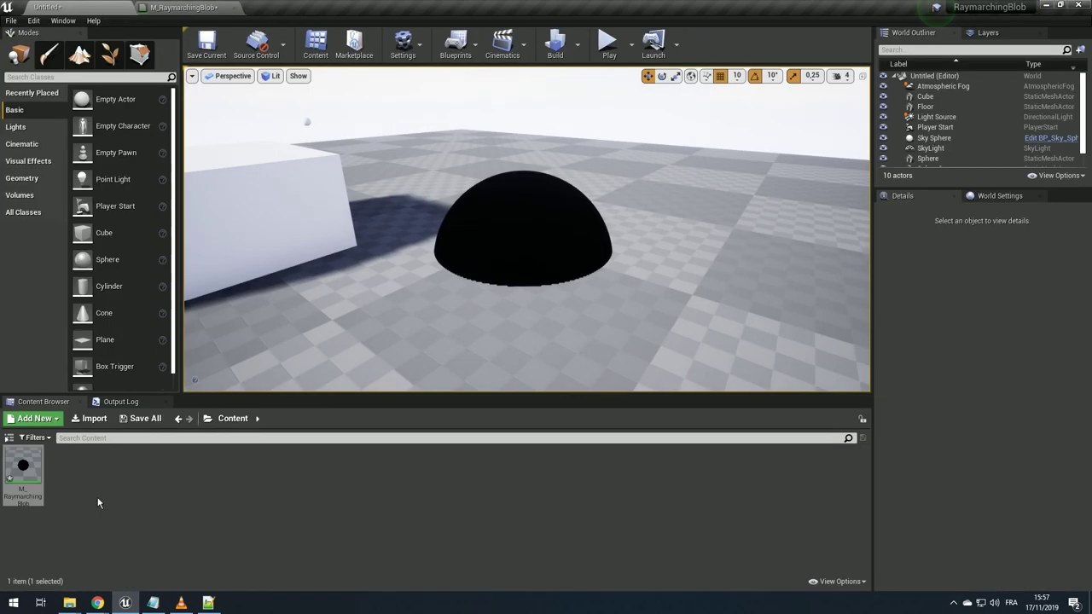
right_click(38, 468)
left_click(78, 195)
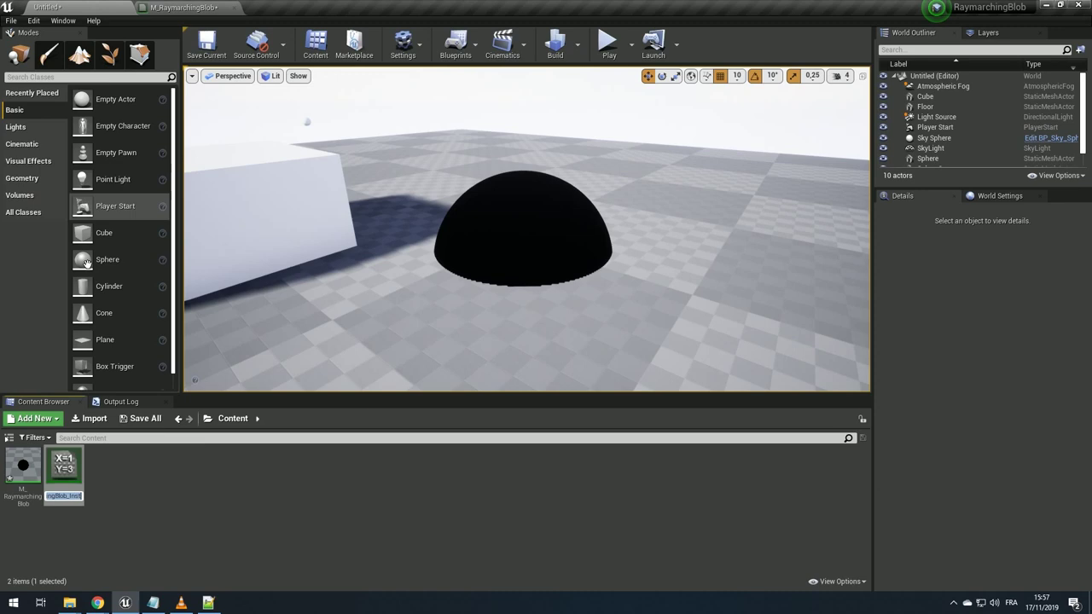
left_click_drag(64, 468, 520, 260)
double_click(64, 467)
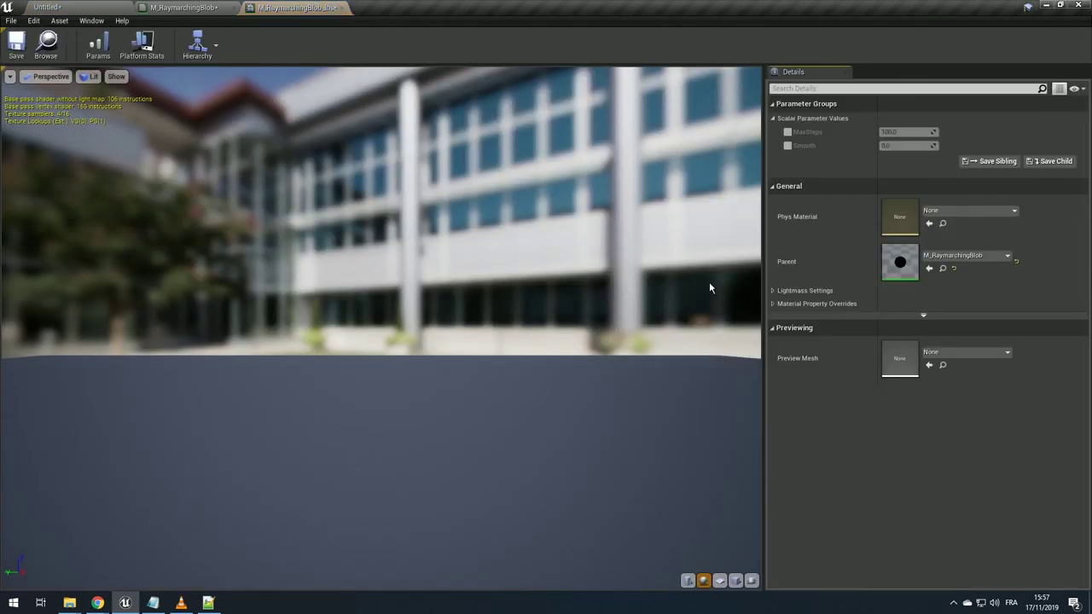
- In a floating instance editor, enable Smooth and raise it to about 19.8
left_click_drag(294, 6, 656, 91)
left_click(47, 7)
left_click(920, 231)
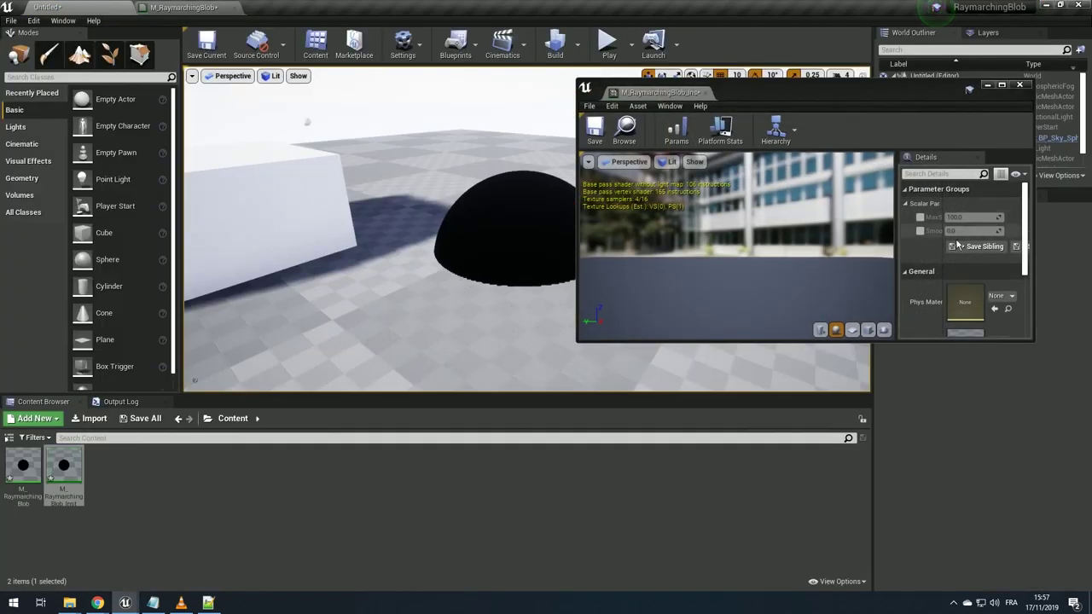
left_click_drag(972, 230, 990, 230)
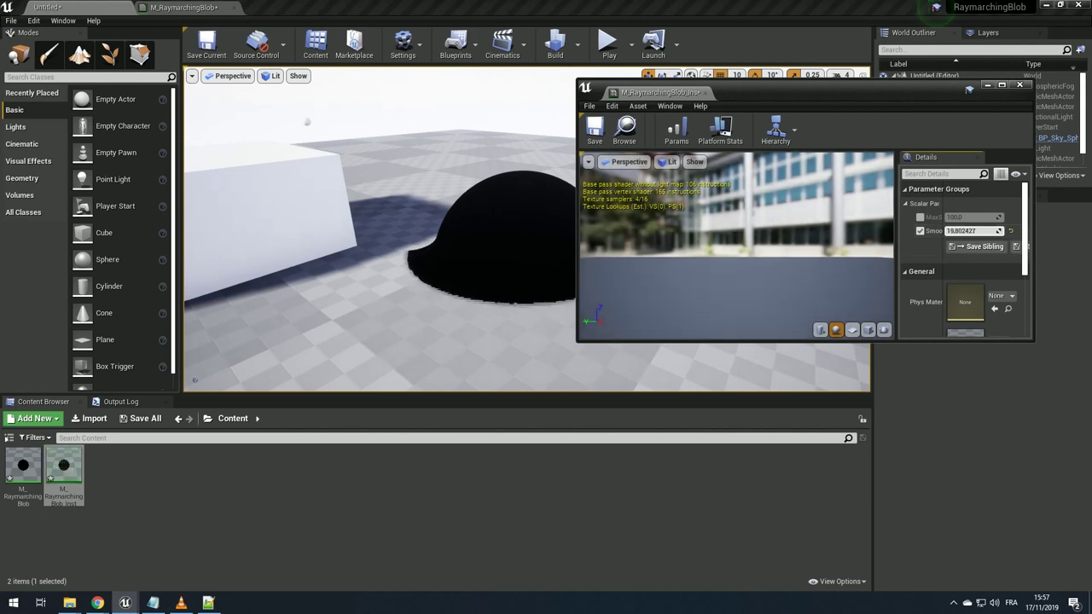
left_click_drag(682, 92, 776, 98)
left_click(495, 228)
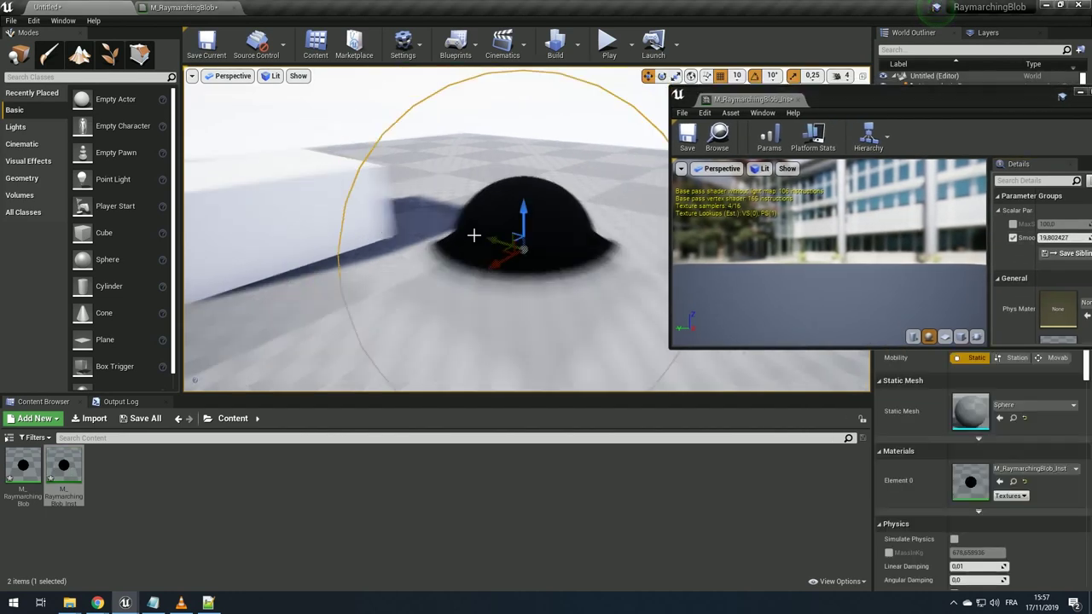
left_click_drag(476, 236, 478, 222)
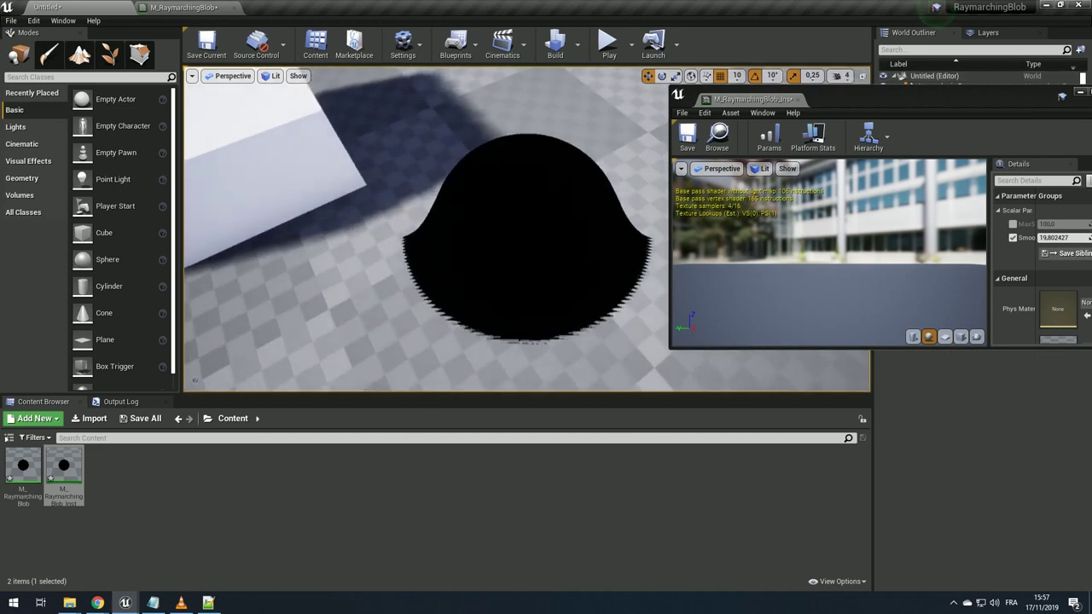
right_click_drag(599, 239, 599, 223)
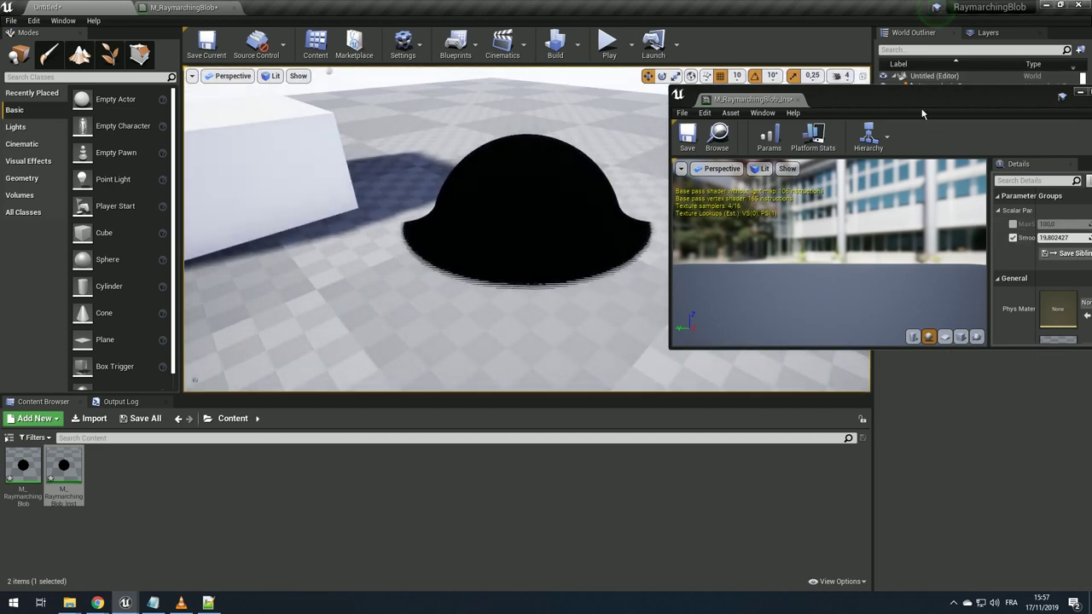
- Override MaxSteps and try 200, then undo it back to 100
left_click_drag(923, 101, 847, 90)
left_click(937, 213)
left_click(985, 214)
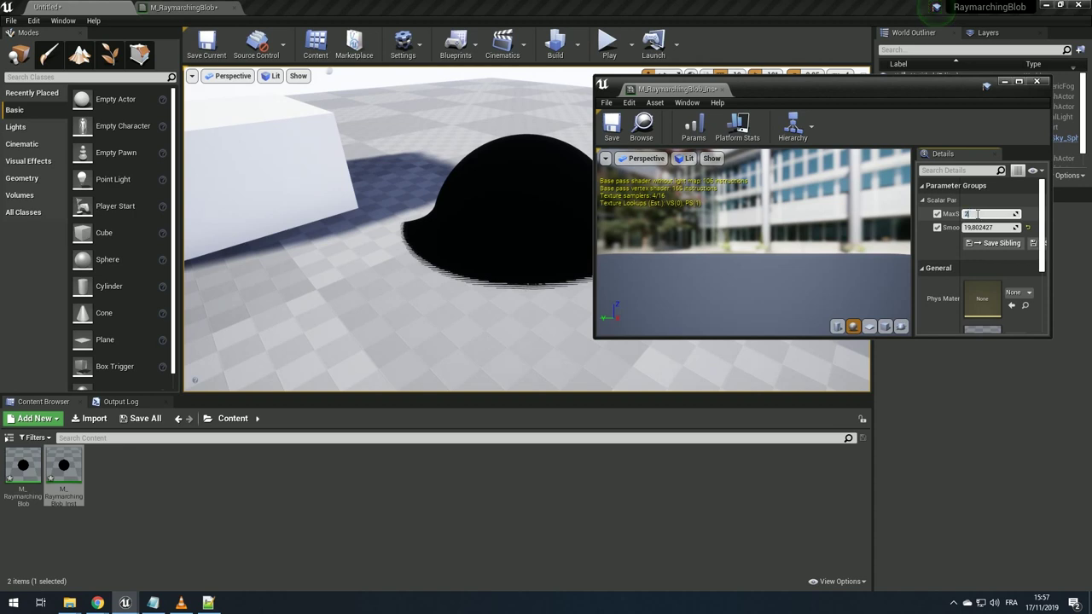
type("200")
key("Return")
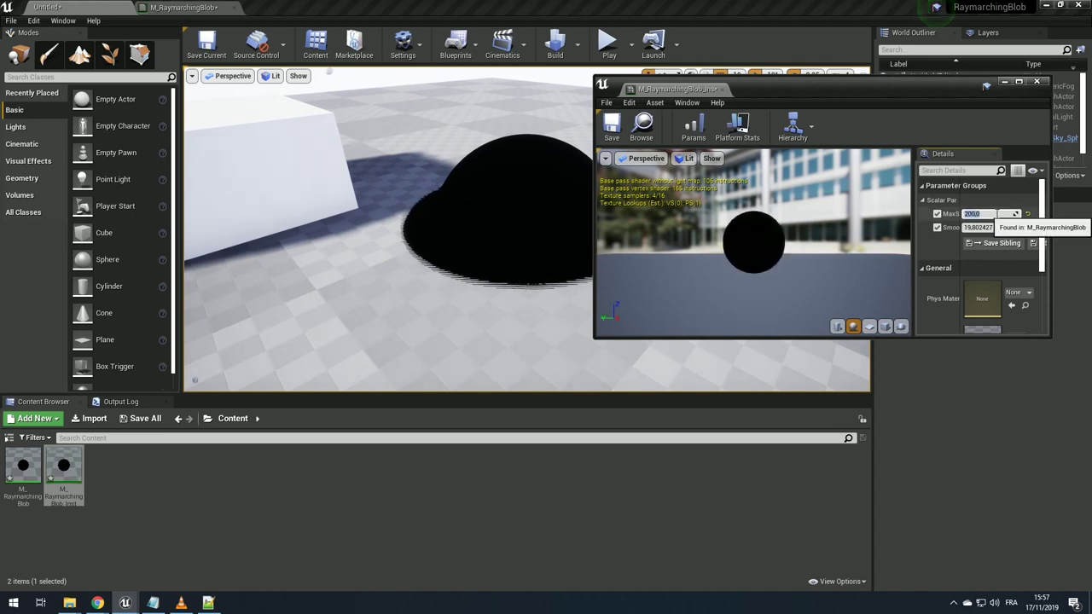
key("ctrl+z")
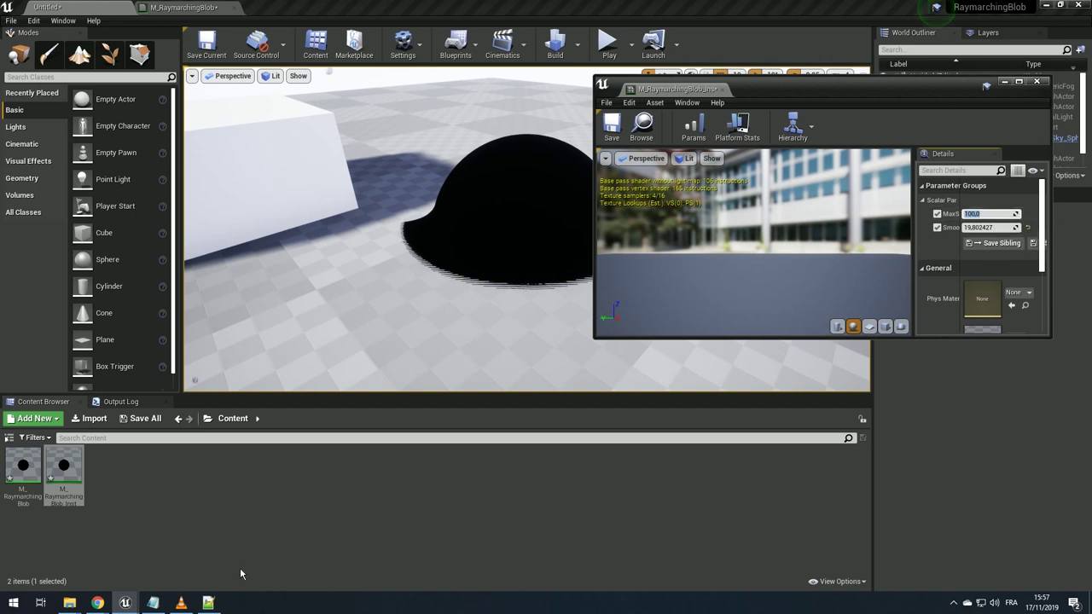
- In the shader code file, re-enter the step multiplier on line 53 as 1
left_click(208, 602)
scroll(697, 376, "down", 1)
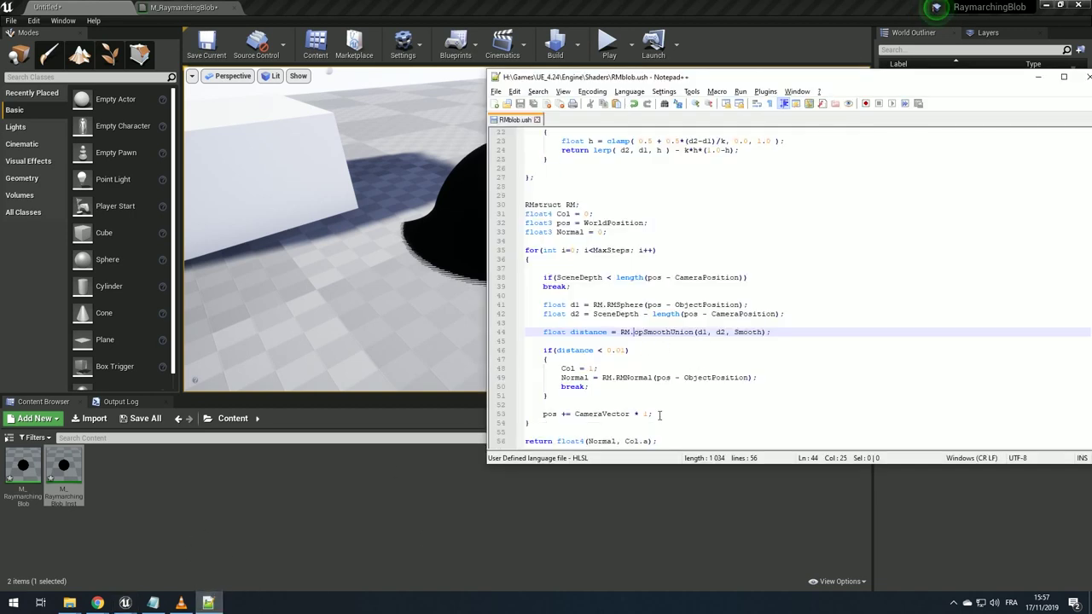
left_click(650, 414)
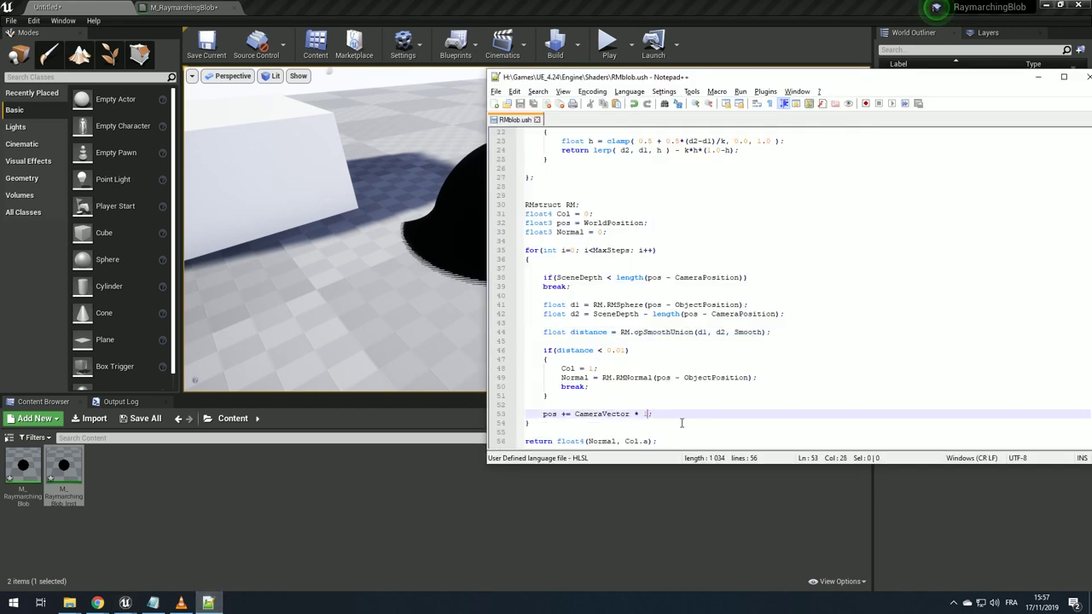
key("BackSpace")
type("1")
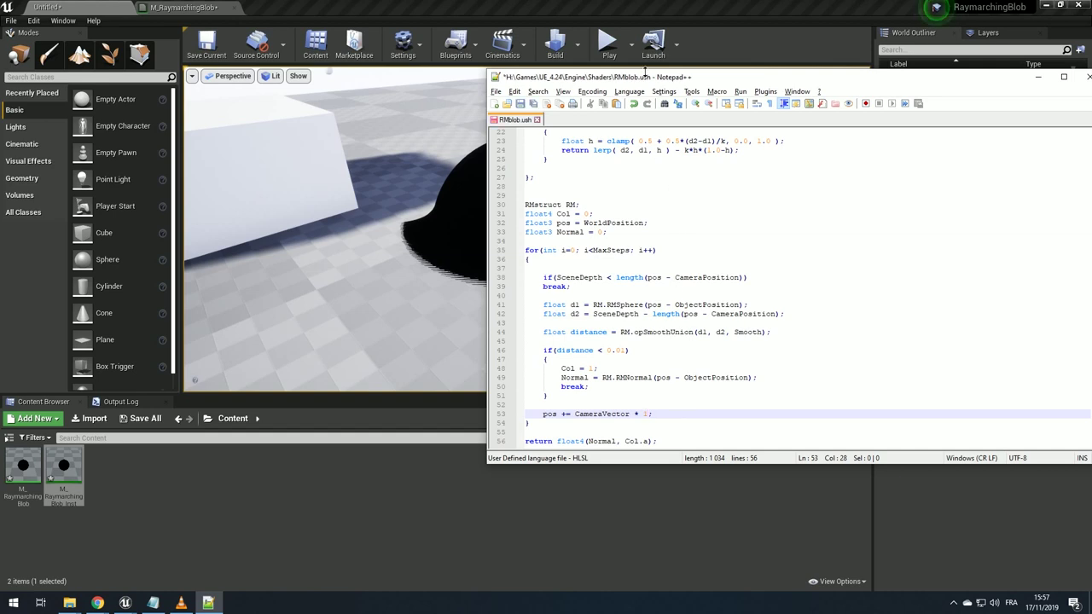
left_click(653, 5)
- Set MaxSteps to 200 in the material instance
left_click_drag(805, 118, 831, 114)
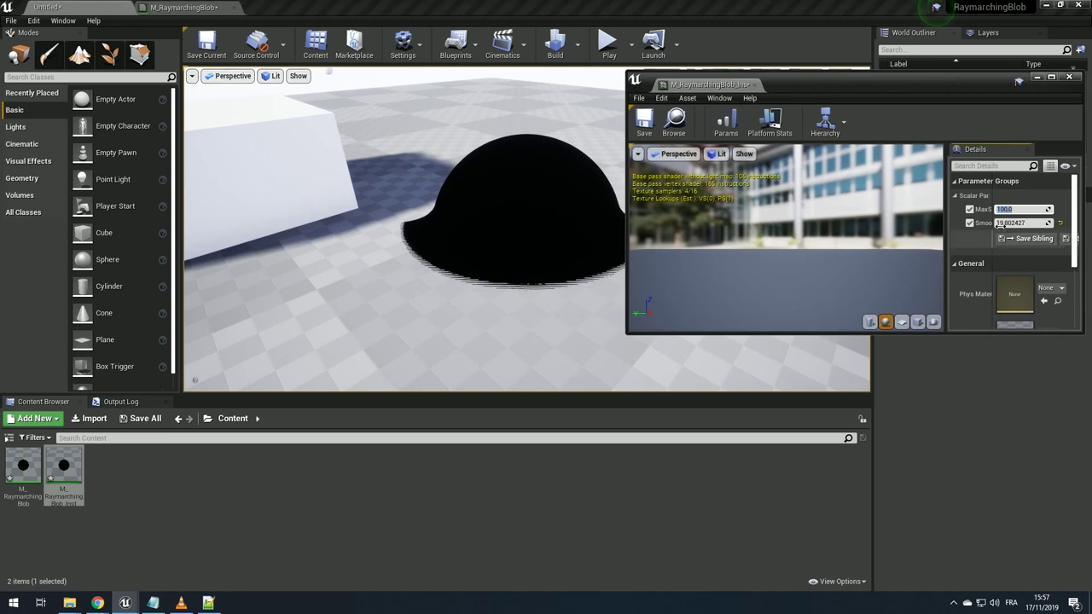
type("200")
key("Return")
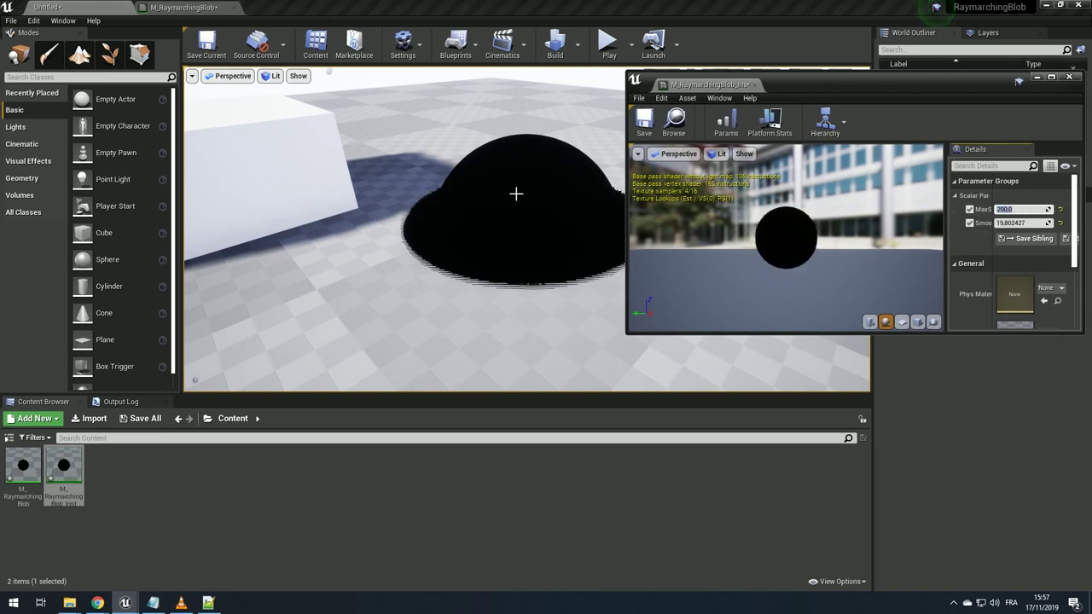
- Focus on the blob sphere and orbit to view it with the box from above
mouse_move(516, 194)
left_mouse_down("alt")
mouse_move(589, 213)
mouse_move(589, 282)
mouse_move(580, 224)
left_mouse_up("alt")
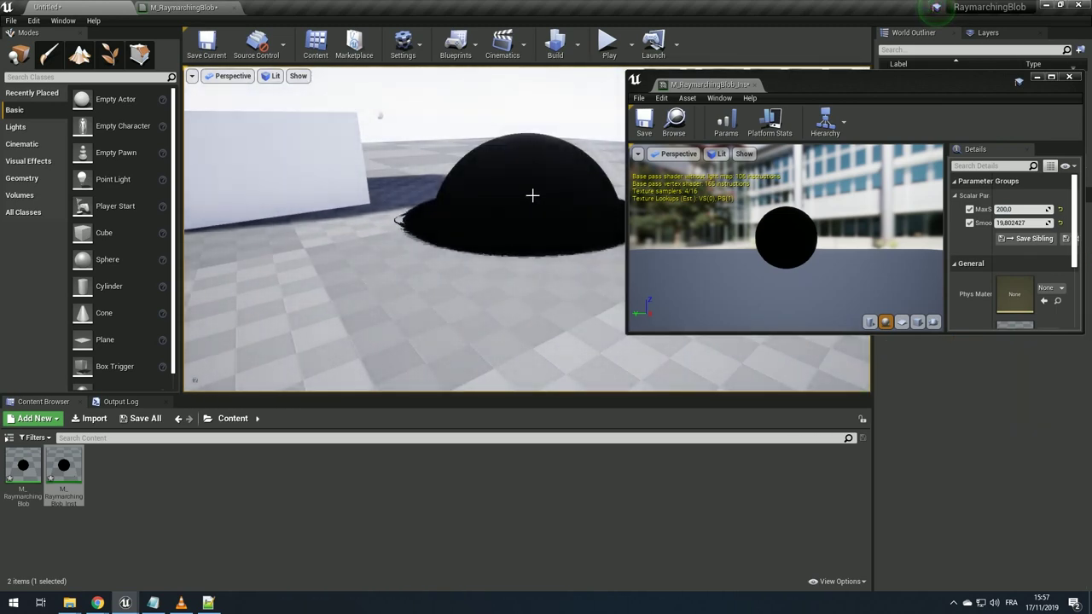
left_click(487, 188)
key("f")
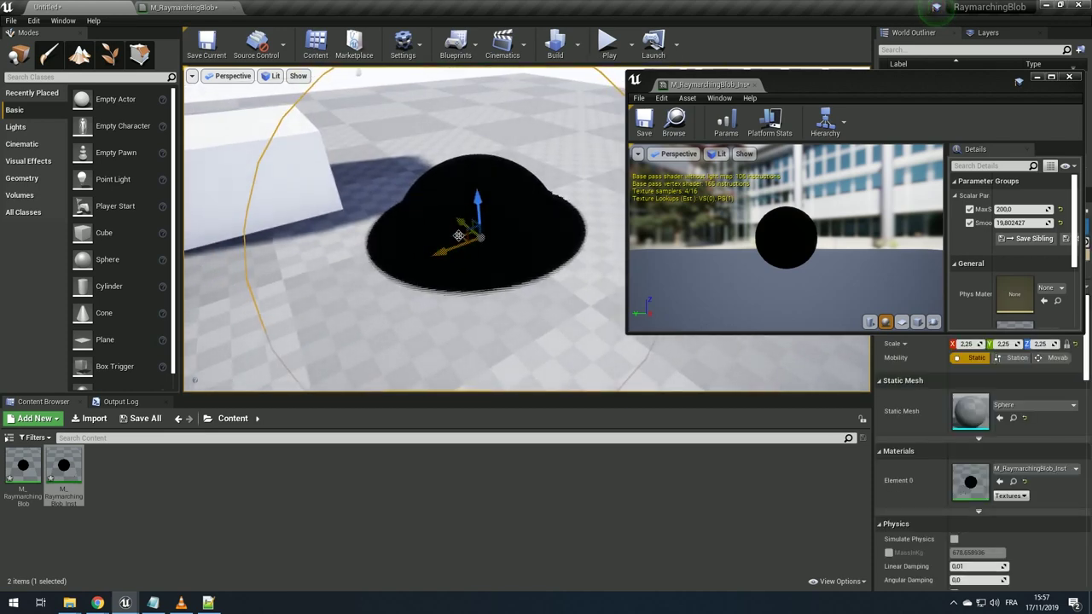
left_click_drag(458, 234, 490, 238, "alt")
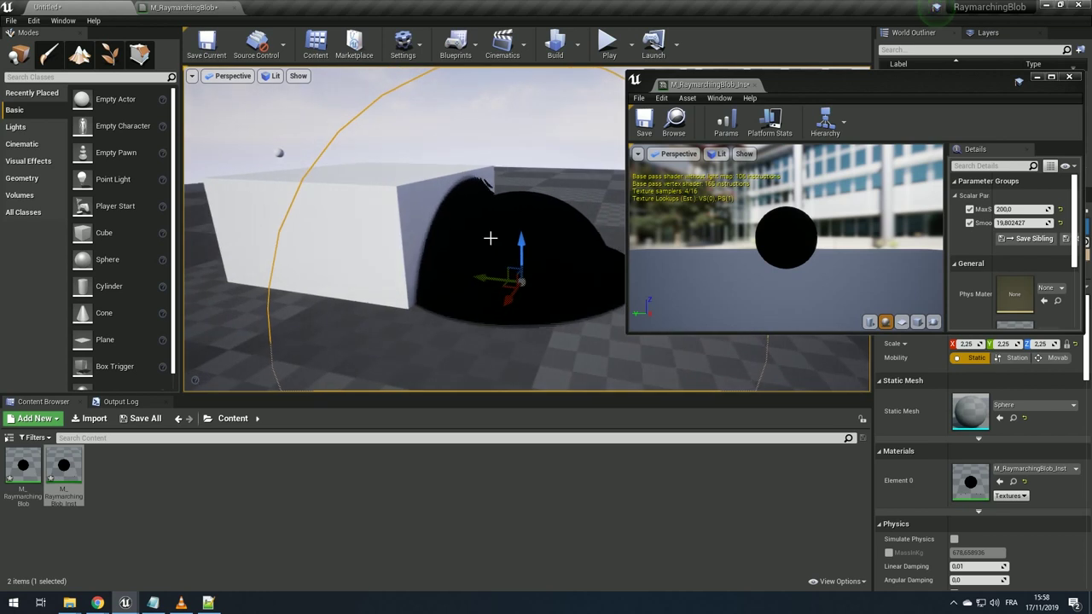
left_click_drag(490, 238, 502, 193, "alt")
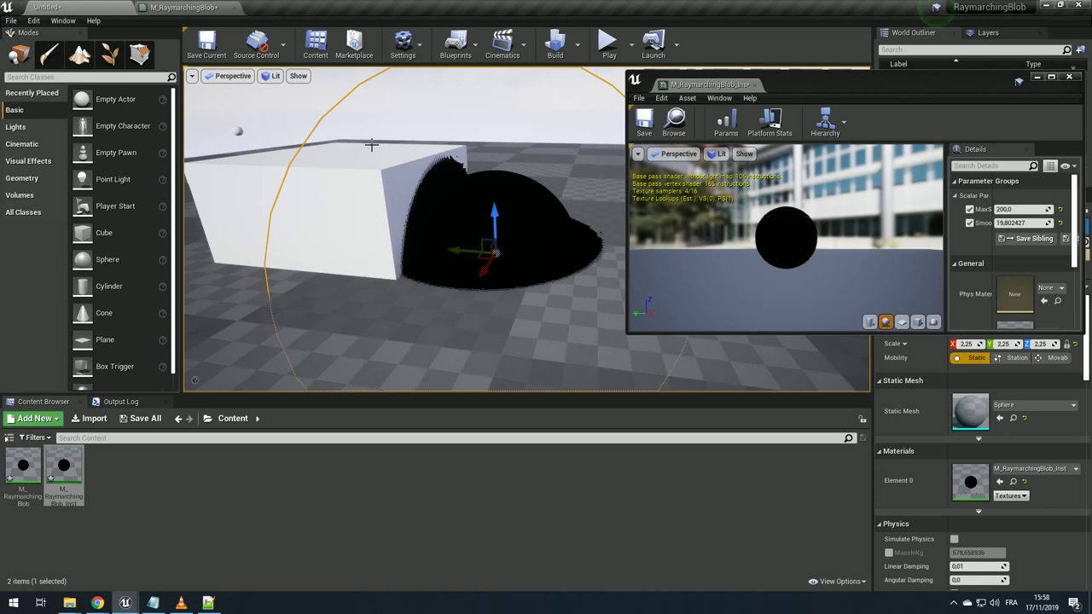
- Save the M_RaymarchingBlob material and return to the level
left_click(184, 7)
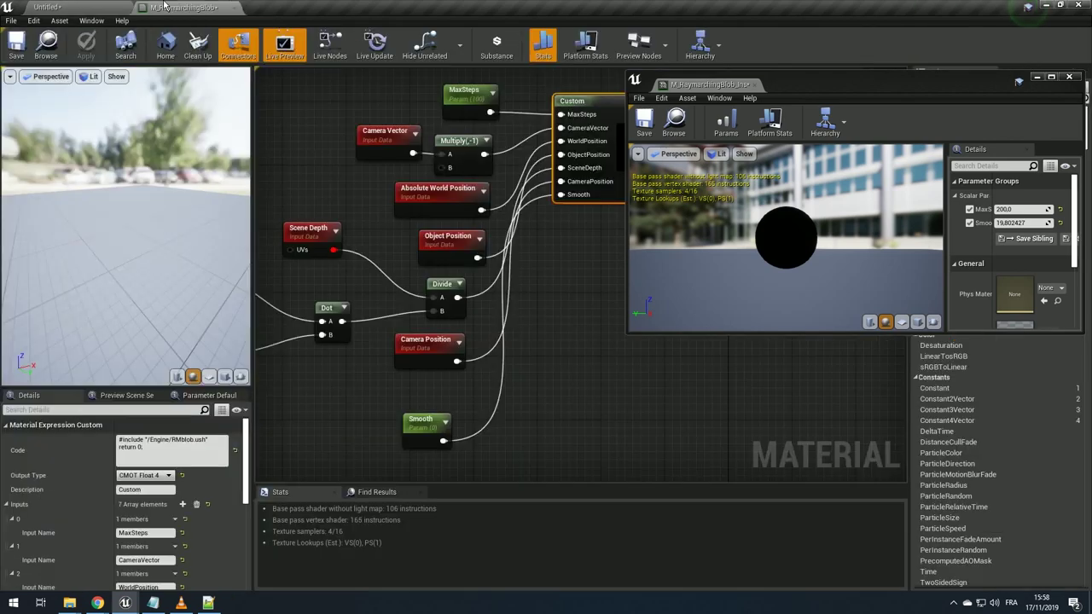
left_click(26, 52)
left_click(51, 6)
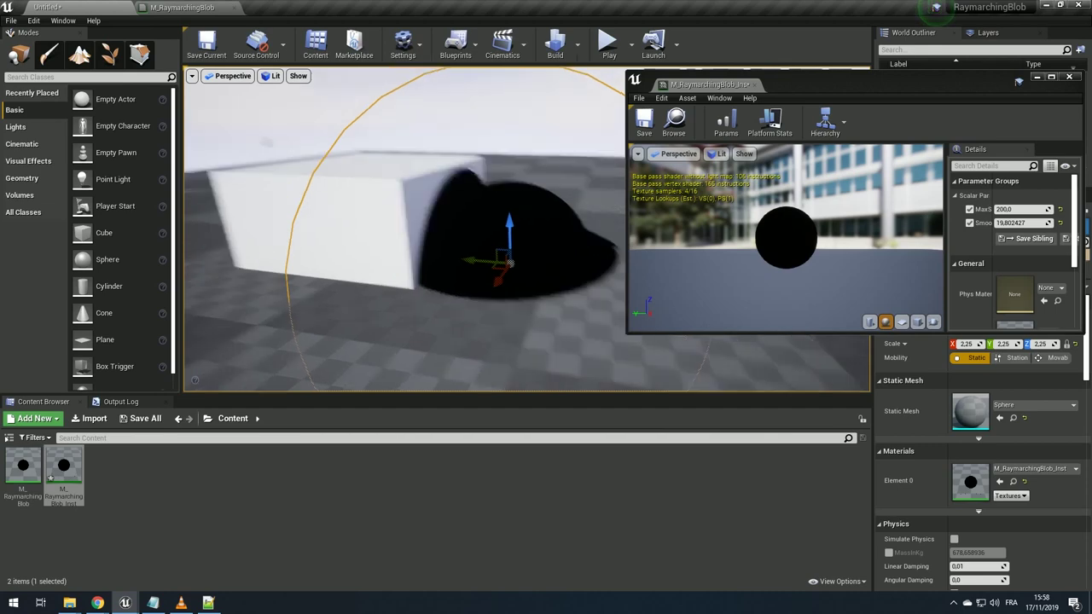
scroll(571, 235, "down", 3)
scroll(571, 234, "down", 3)
scroll(572, 235, "down", 3)
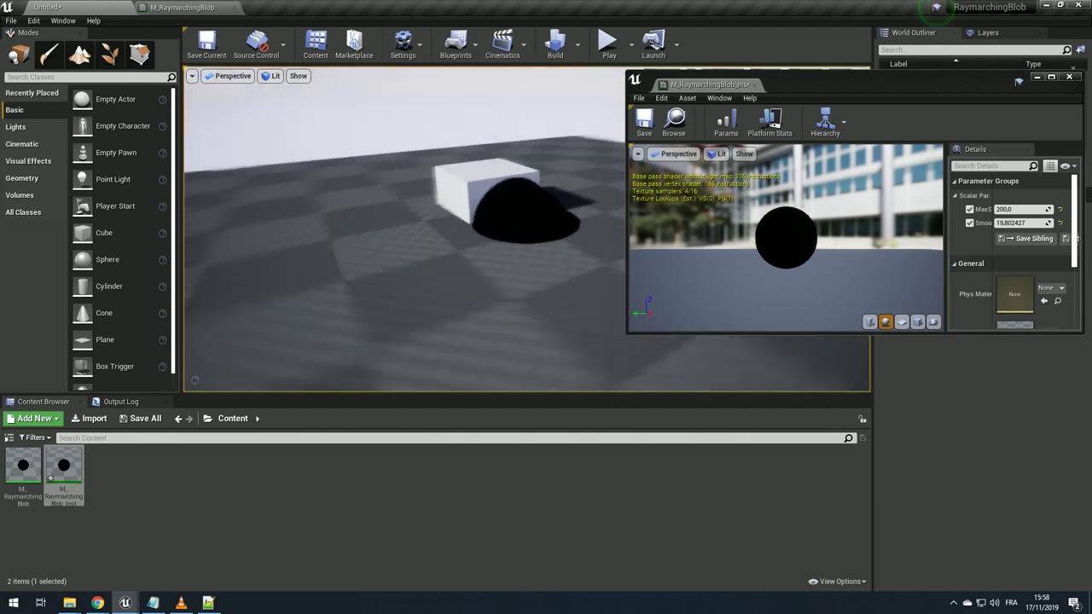
scroll(526, 230, "up", 2)
scroll(527, 230, "up", 2)
scroll(526, 230, "up", 2)
scroll(526, 230, "up", 2)
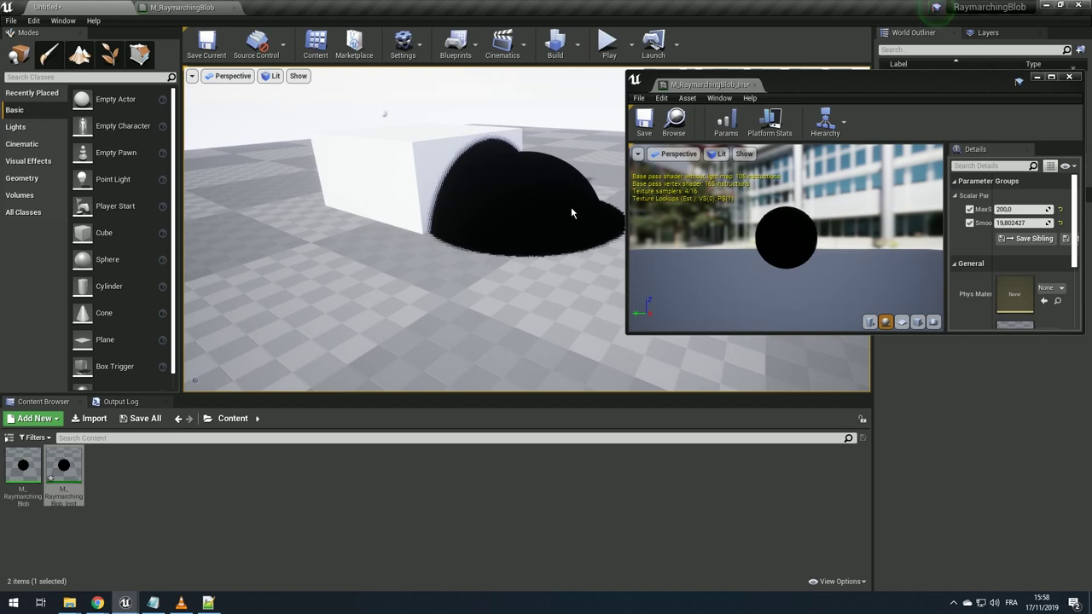
- Dock the floating instance editor as a tab and bring up the M_RaymarchingBlob graph
left_click_drag(708, 84, 290, 6)
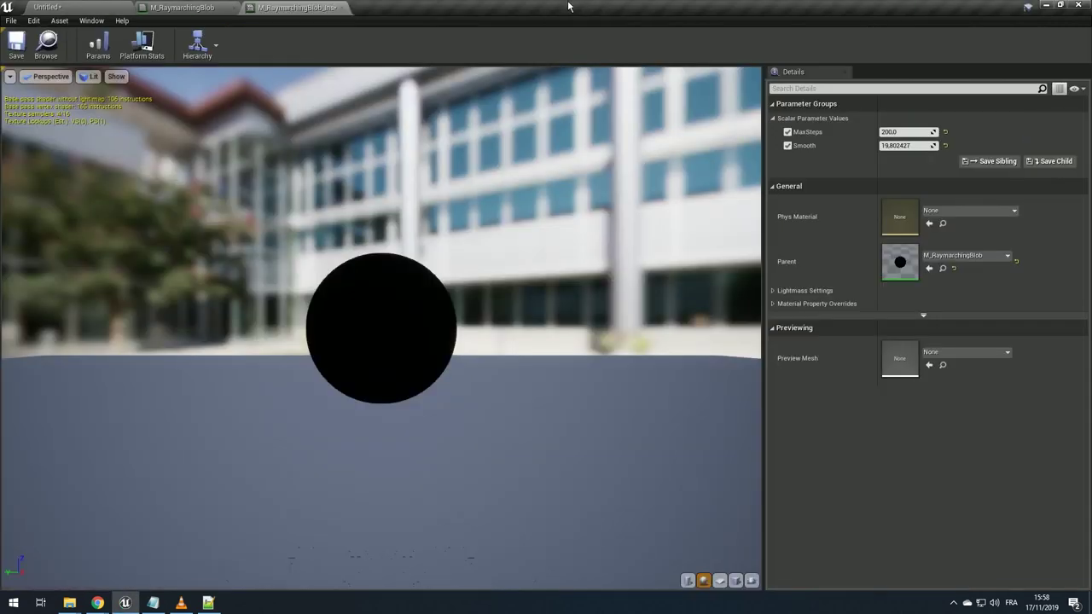
left_click(224, 6)
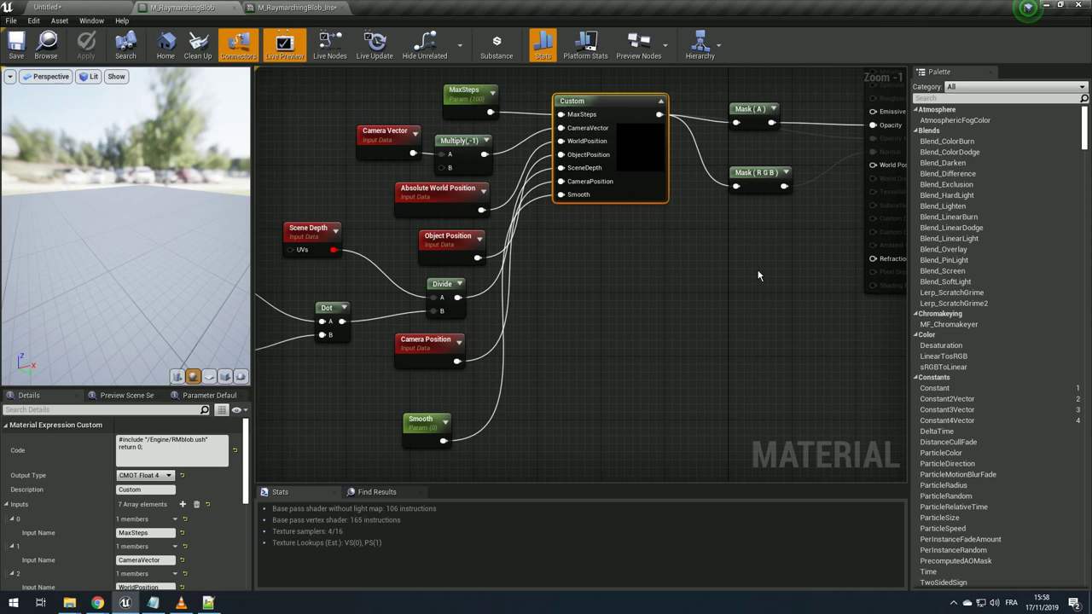
right_click_drag(750, 236, 686, 284)
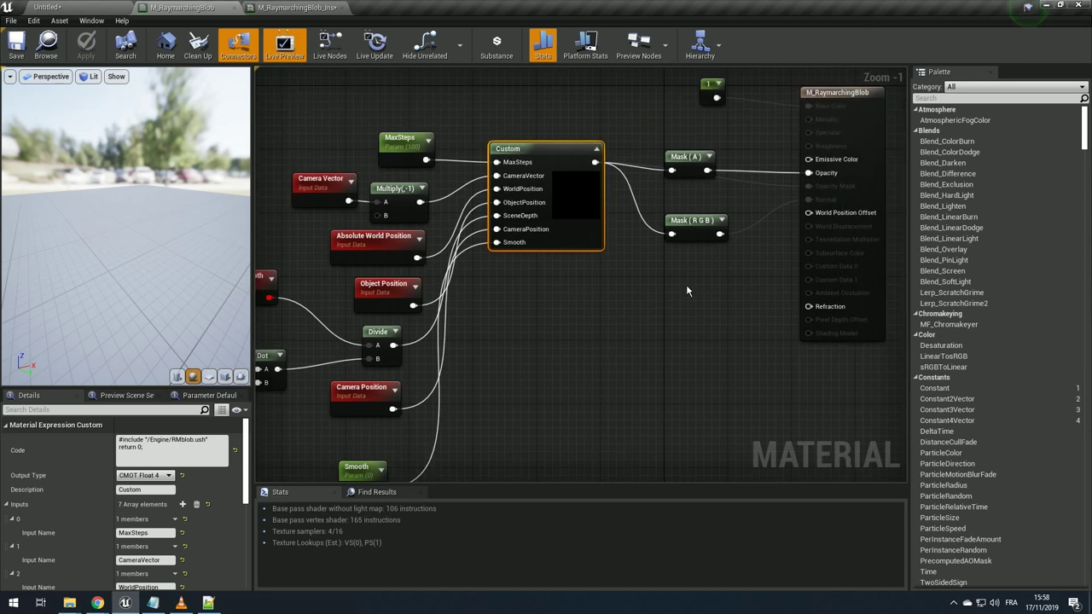
- Wire Mask (R G B) into Emissive Color and apply the material
right_click_drag(611, 209, 541, 243)
left_click_drag(650, 266, 748, 201)
left_click(85, 47)
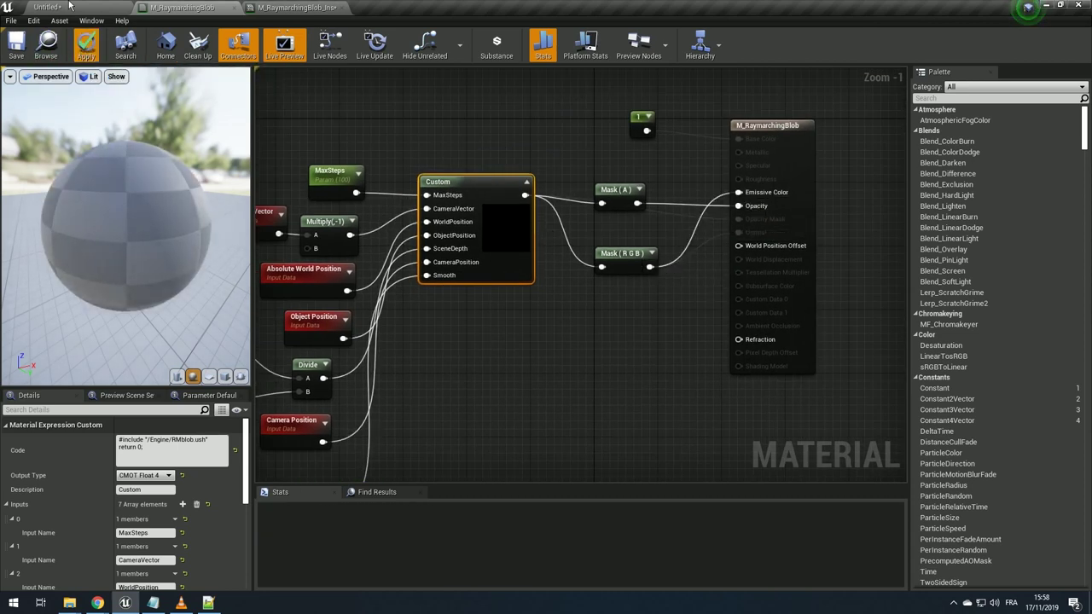
- Select the blob sphere and orbit around it to inspect the rainbow blob
left_click(69, 7)
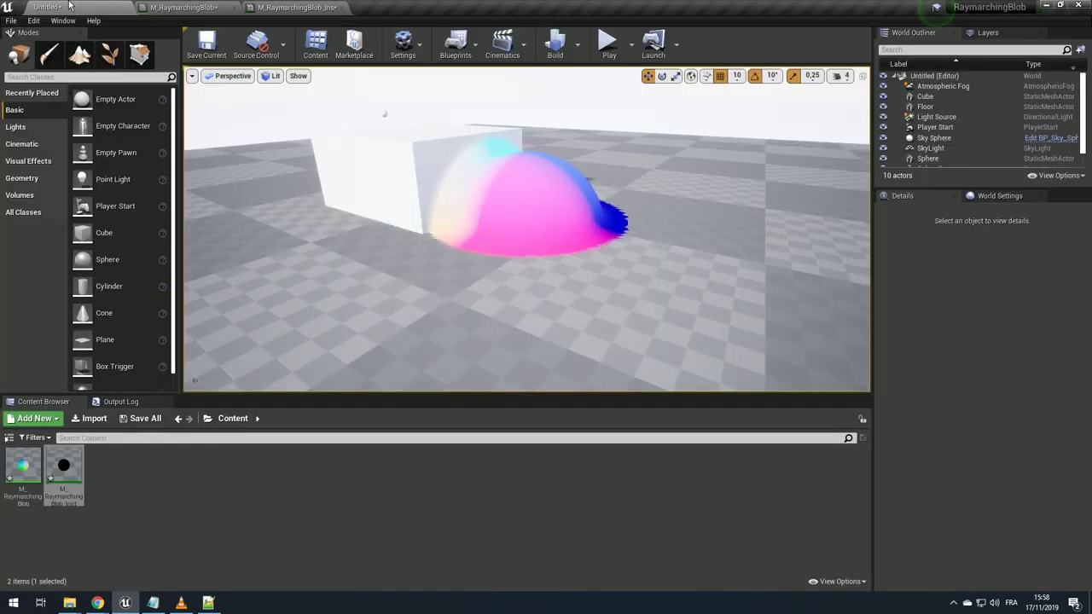
left_click(512, 203)
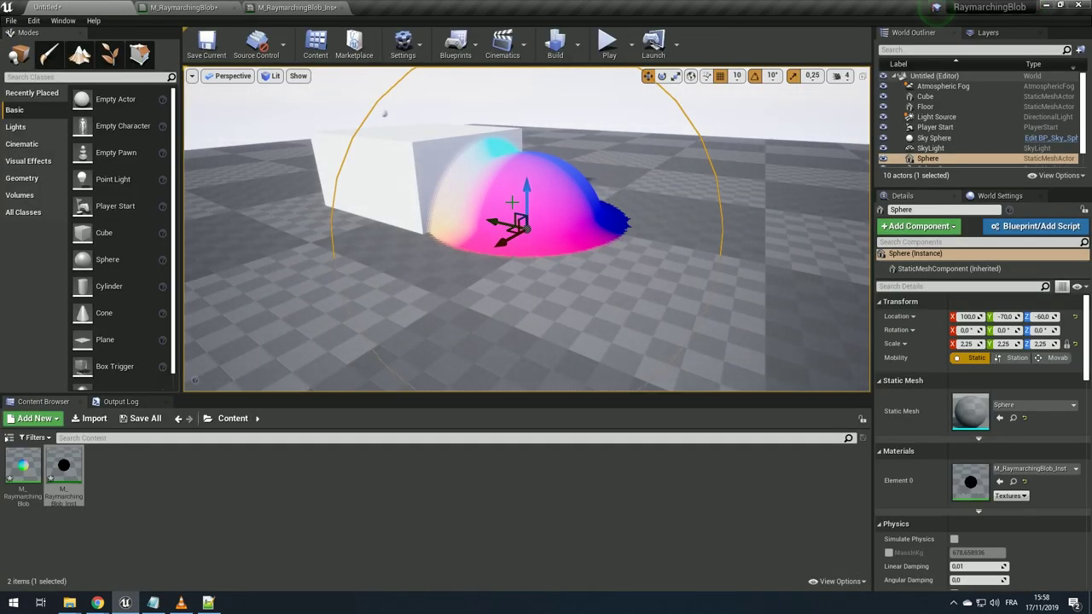
left_click_drag(512, 202, 537, 164)
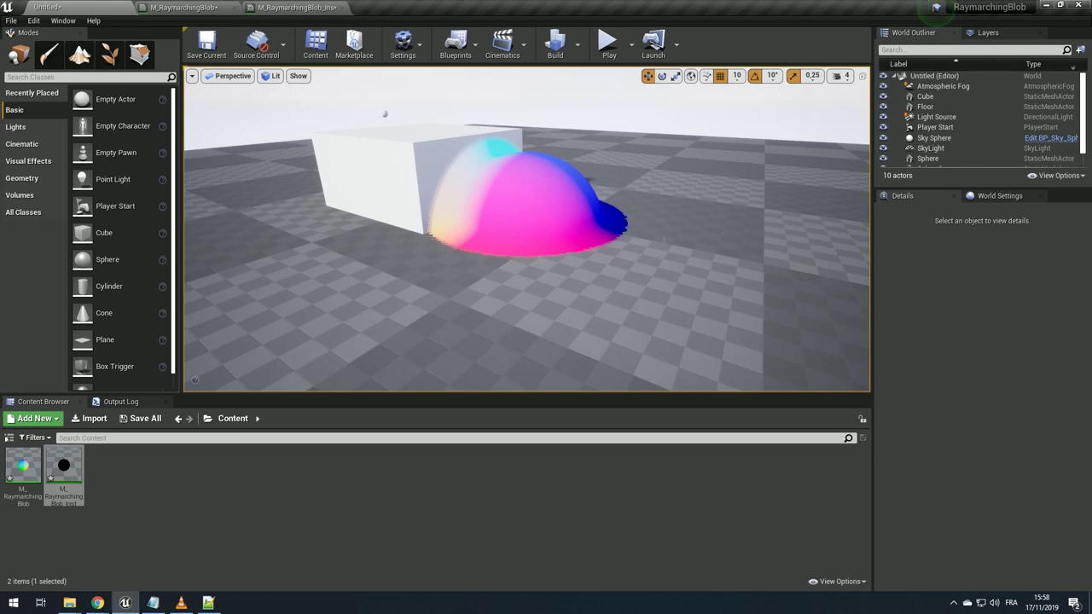
mouse_move(529, 221)
left_mouse_down("alt")
mouse_move(478, 213)
mouse_move(595, 269)
left_mouse_up("alt")
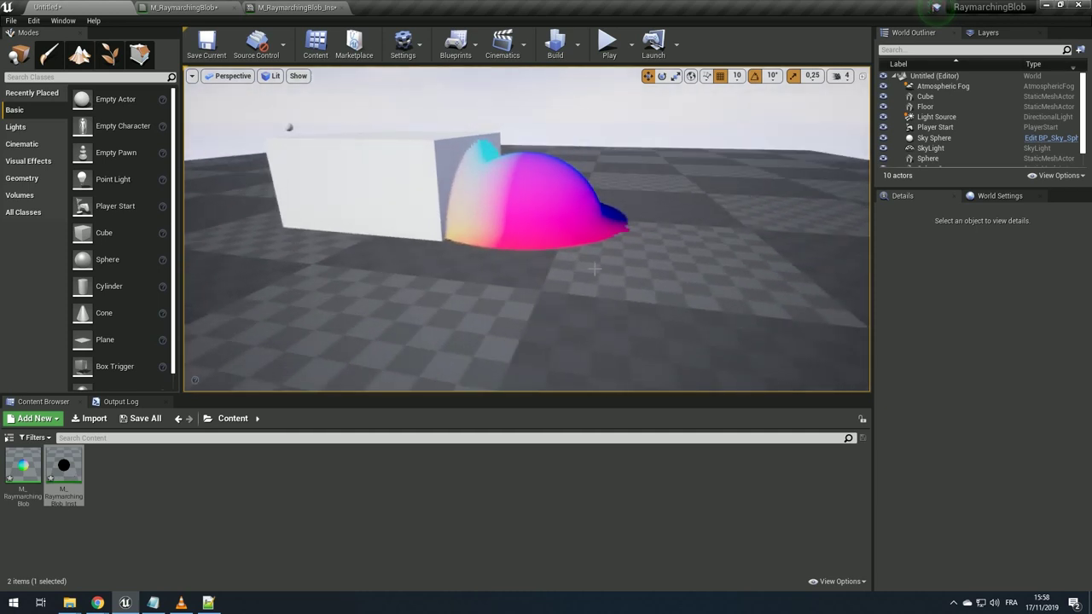
scroll(462, 144, "up", 5)
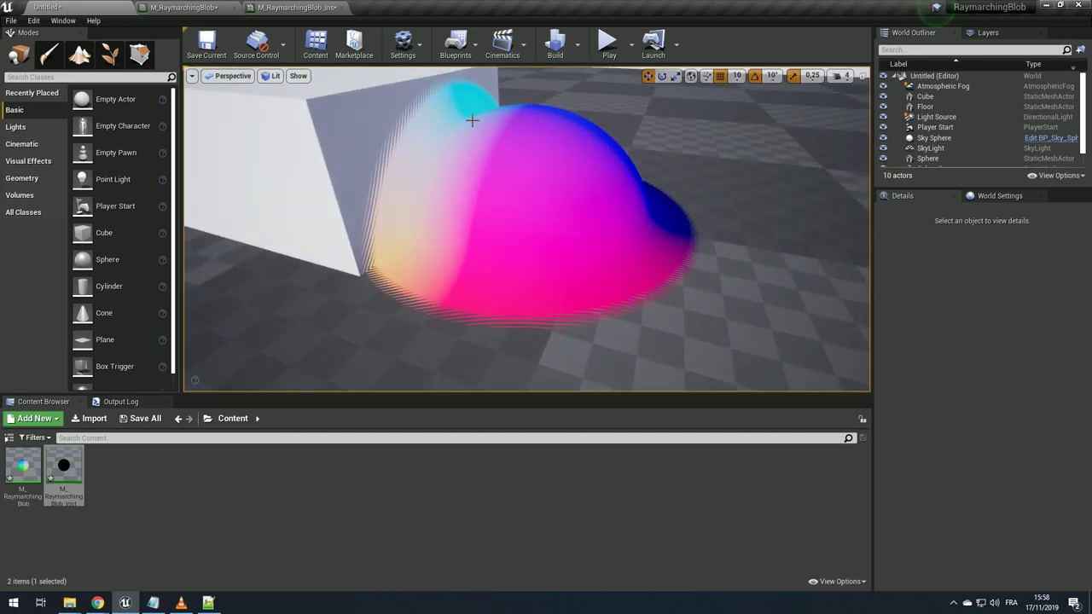
scroll(601, 173, "down", 3)
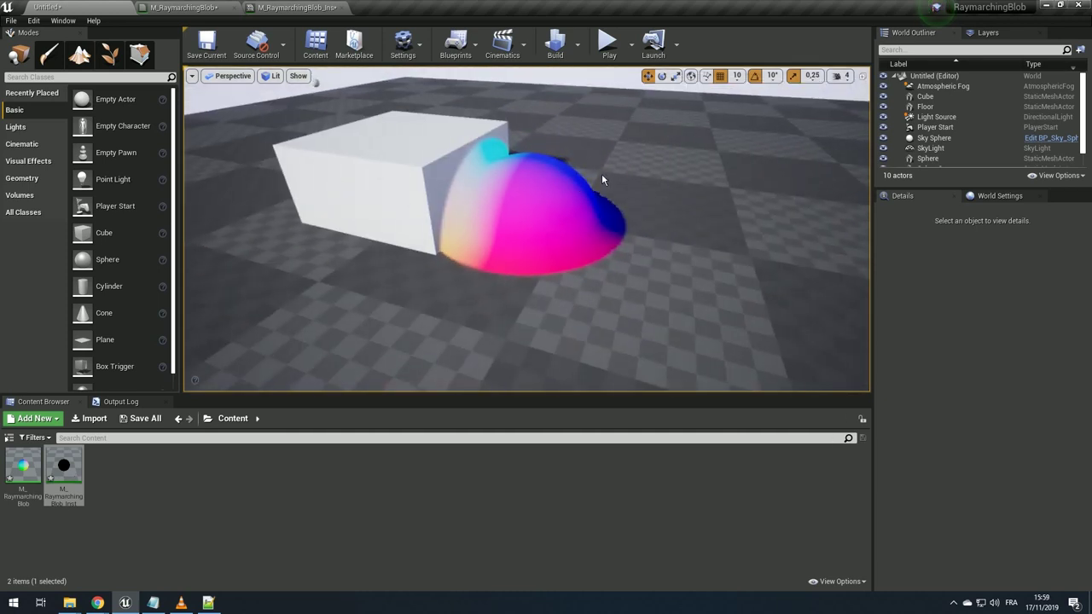
scroll(551, 190, "up", 2)
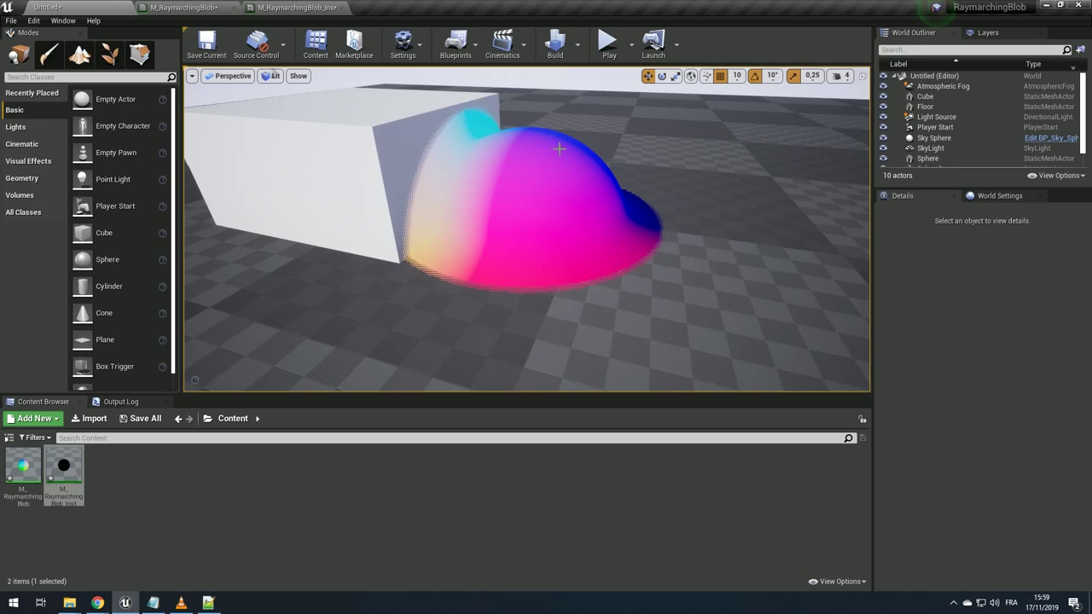
right_click_drag(486, 201, 493, 167)
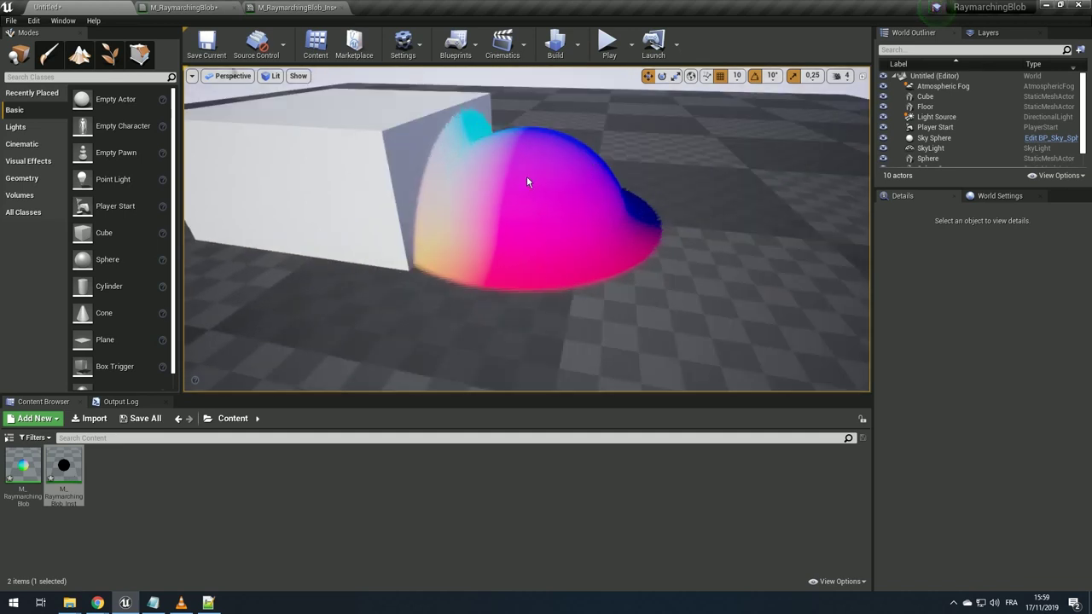
right_click_drag(503, 151, 556, 180)
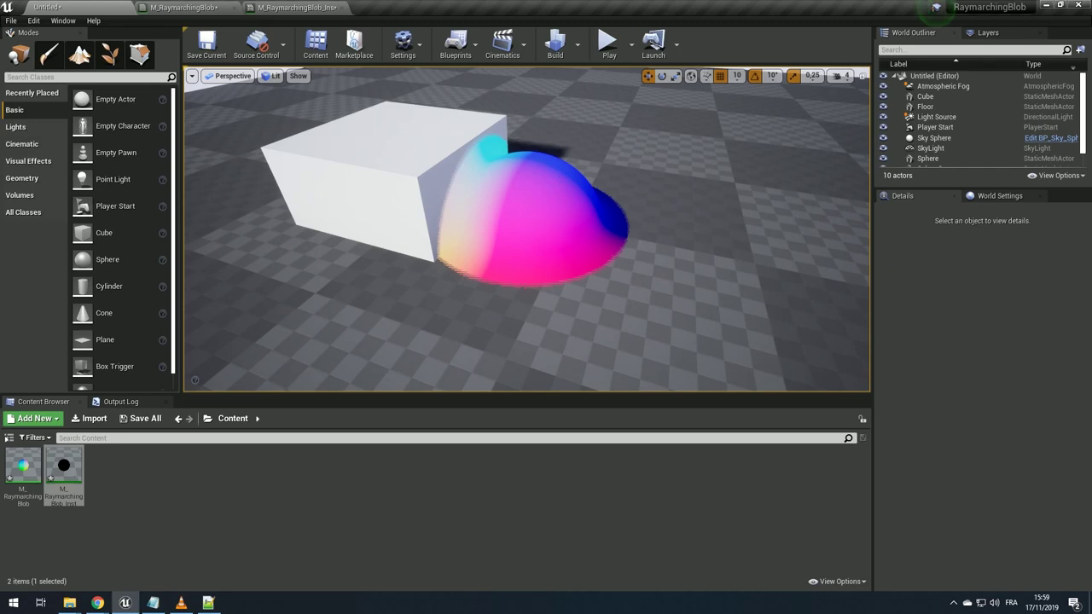
- Drag the sphere away from the cube and down to Y -130, Z -80
left_click(556, 174)
right_click_drag(556, 174, 553, 180)
left_click_drag(518, 225, 617, 260)
right_click_drag(617, 259, 623, 247)
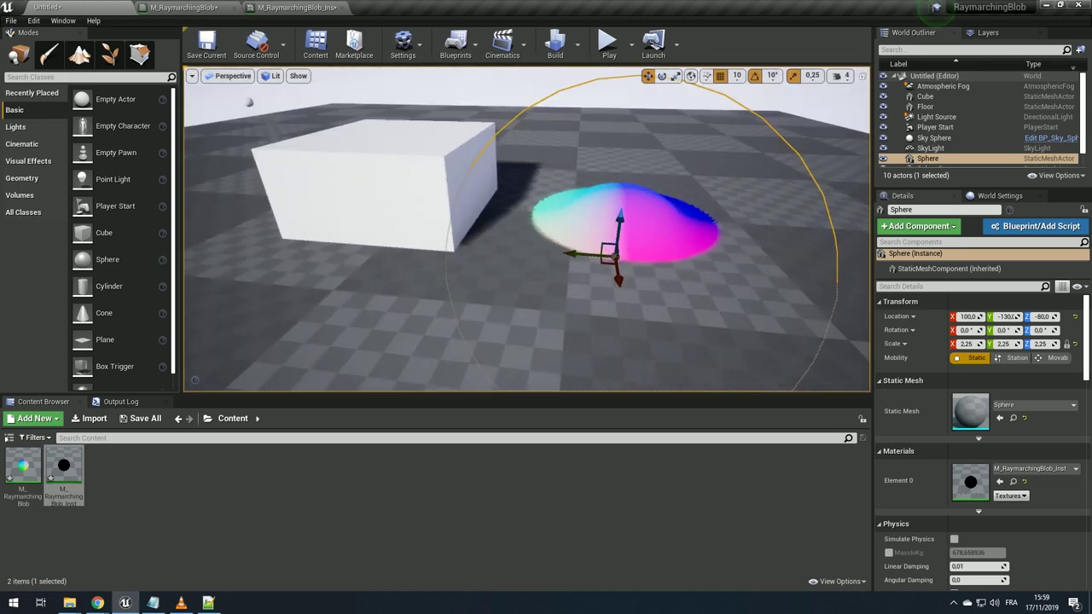
- Check the material and instance tabs, then fly the level view close to the blob
left_click(183, 7)
left_click(287, 7)
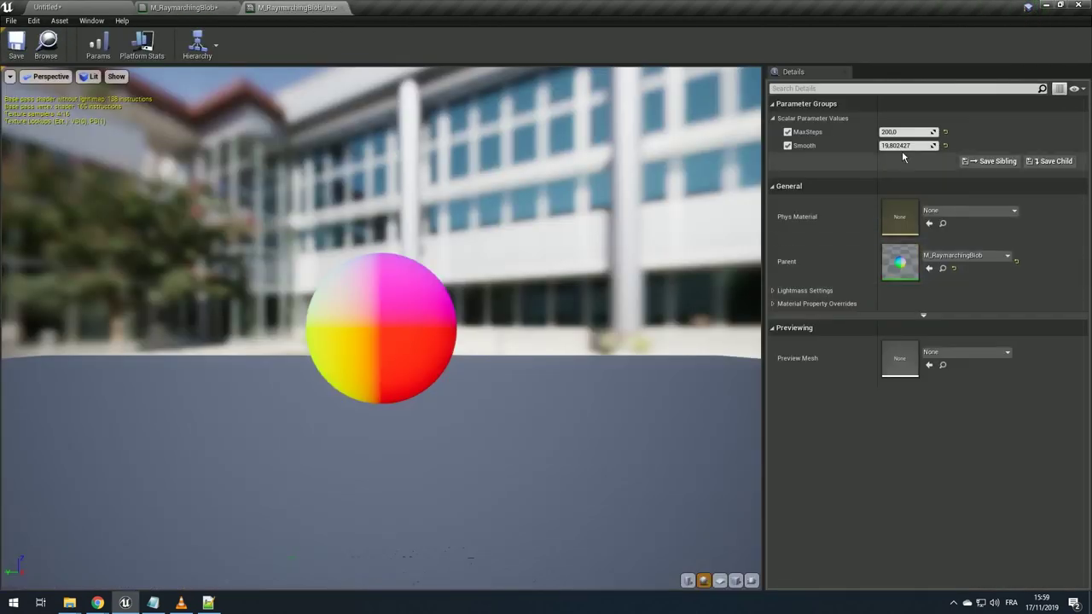
left_click(93, 7)
right_click_drag(520, 250, 519, 250)
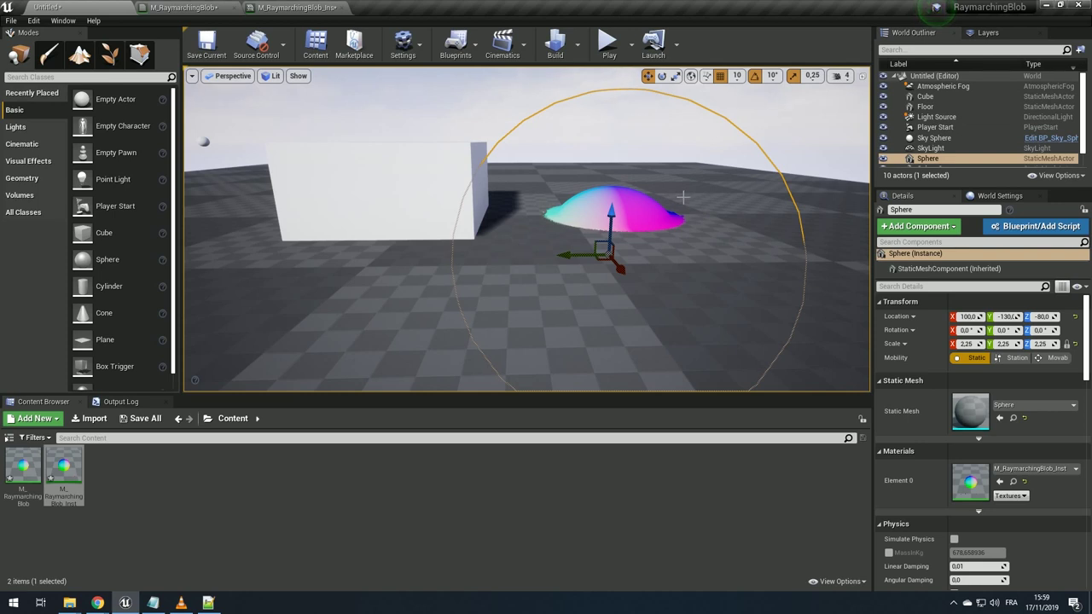
key("Escape")
right_click_drag(682, 197, 649, 222)
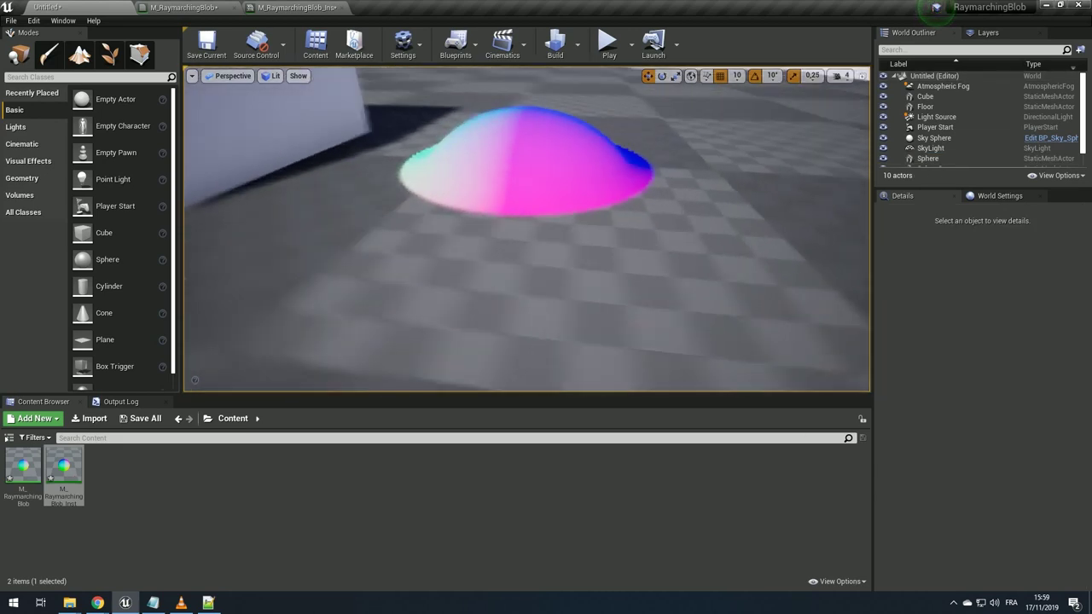
right_click_drag(566, 198, 567, 198)
- Lower the view near the blob, then show M_RaymarchingBlob's own material properties
left_click(214, 8)
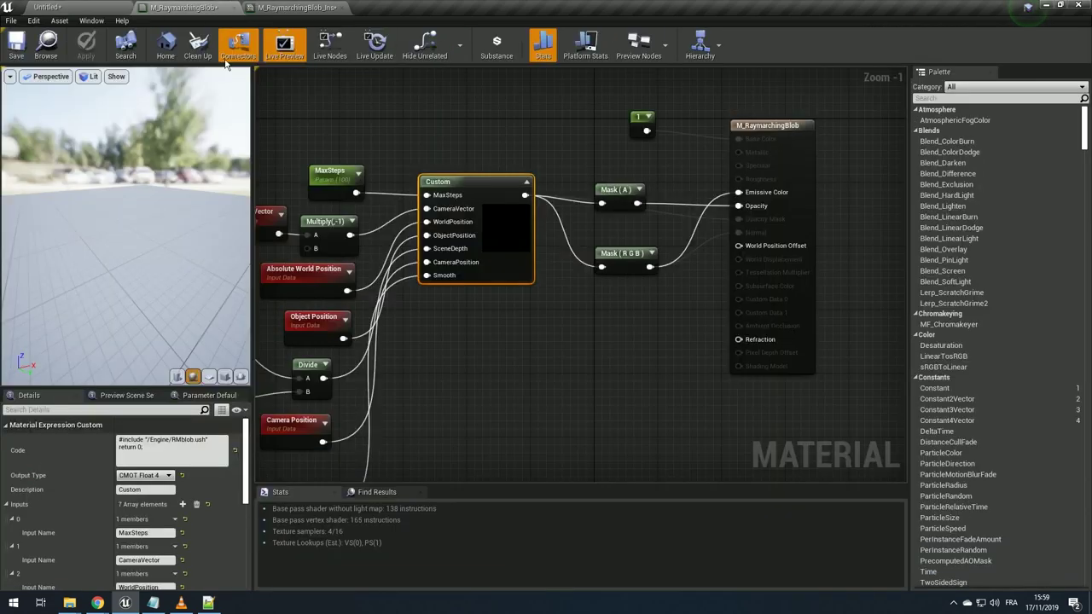
left_click(297, 7)
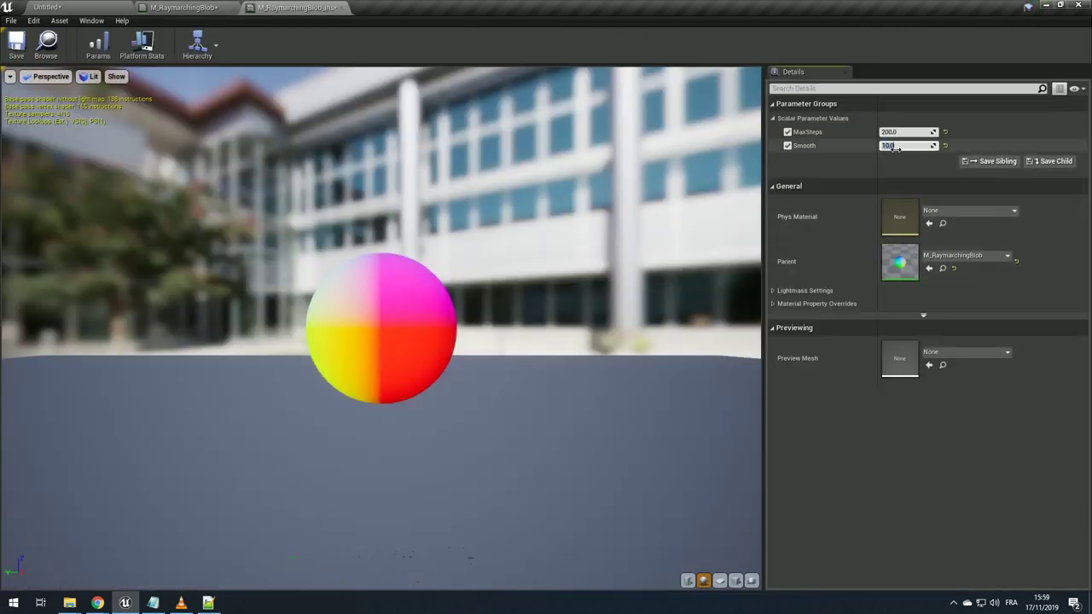
left_click(132, 6)
left_click(512, 223)
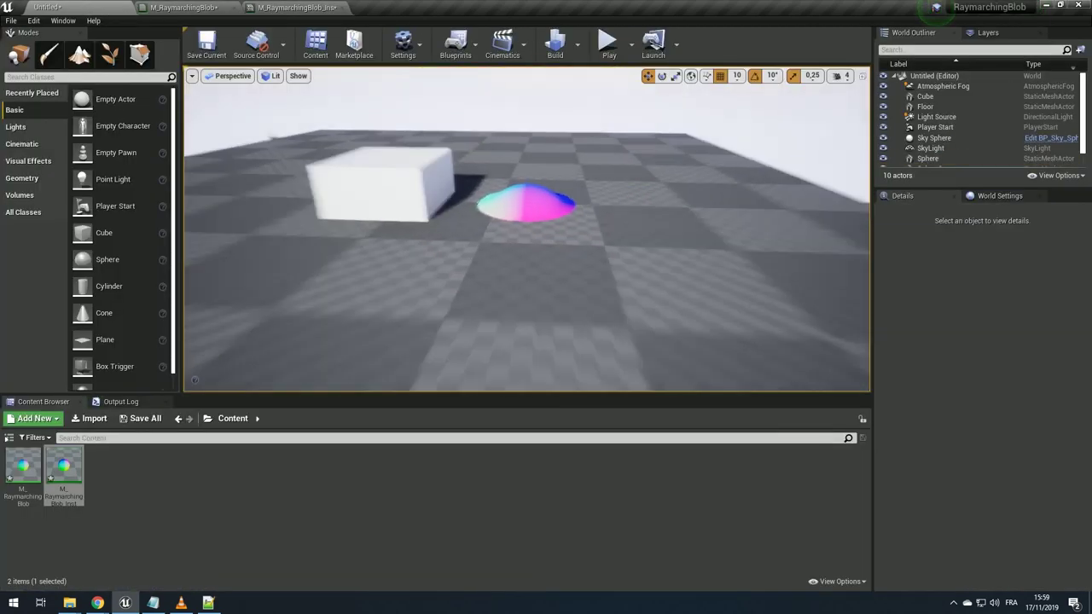
right_click_drag(546, 213, 587, 202)
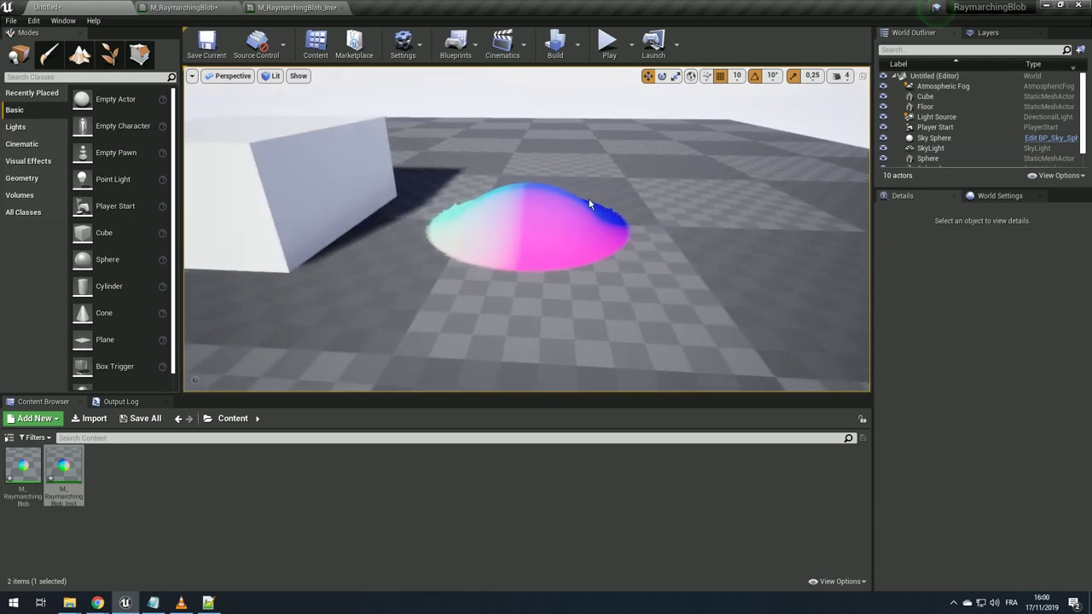
left_click(183, 7)
left_click(315, 82)
- Set Shading Model to Default Lit, enable Screen Space Reflections, and choose Surface ForwardShading lighting
scroll(155, 493, "down", 2)
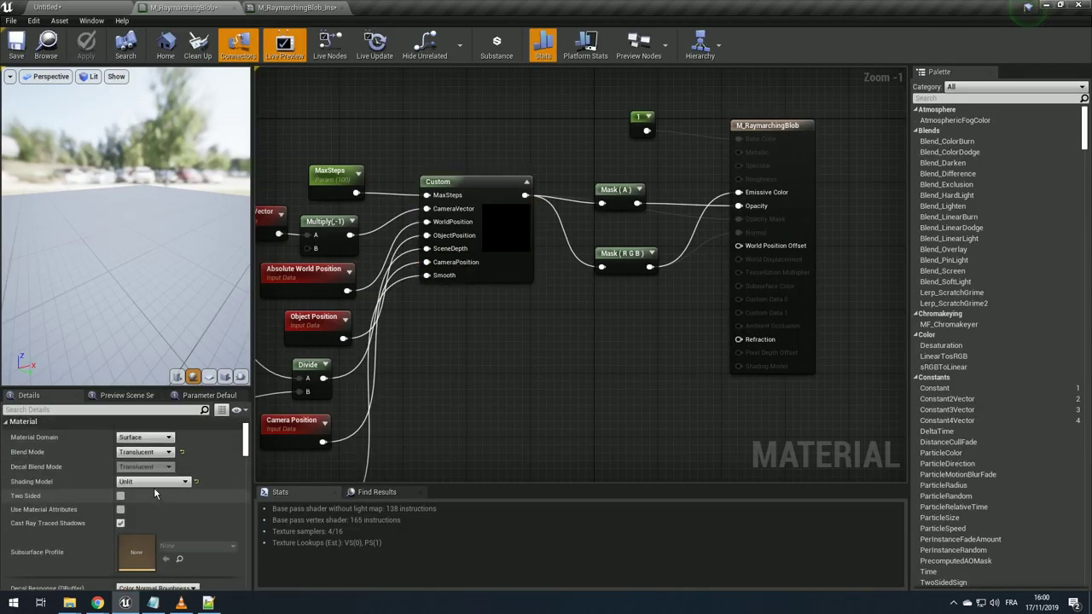
left_click(154, 481)
left_click(150, 500)
scroll(150, 501, "down", 1)
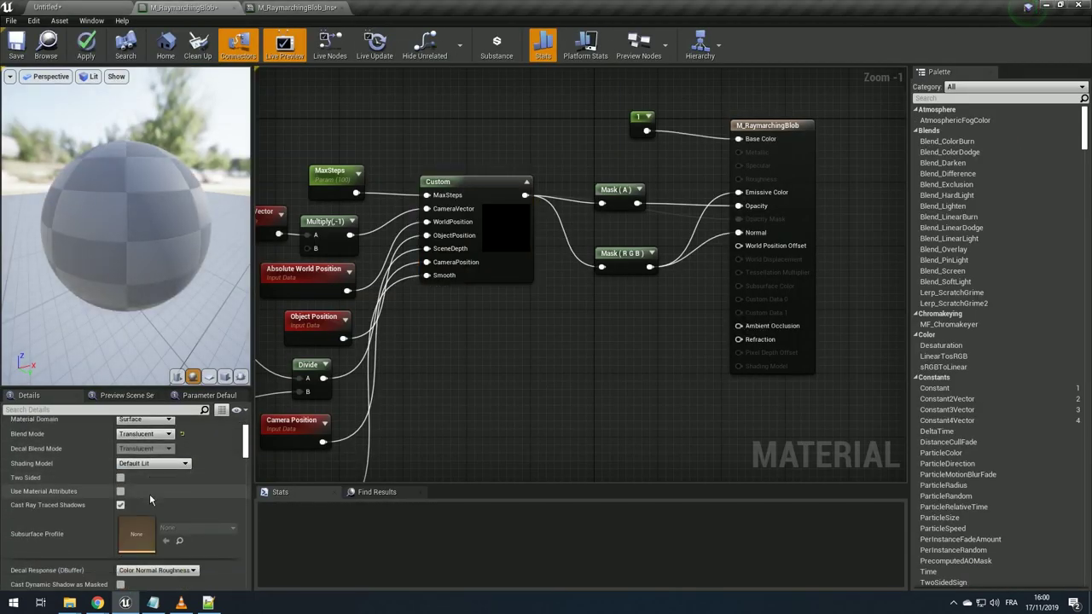
scroll(150, 501, "down", 2)
scroll(150, 499, "down", 3)
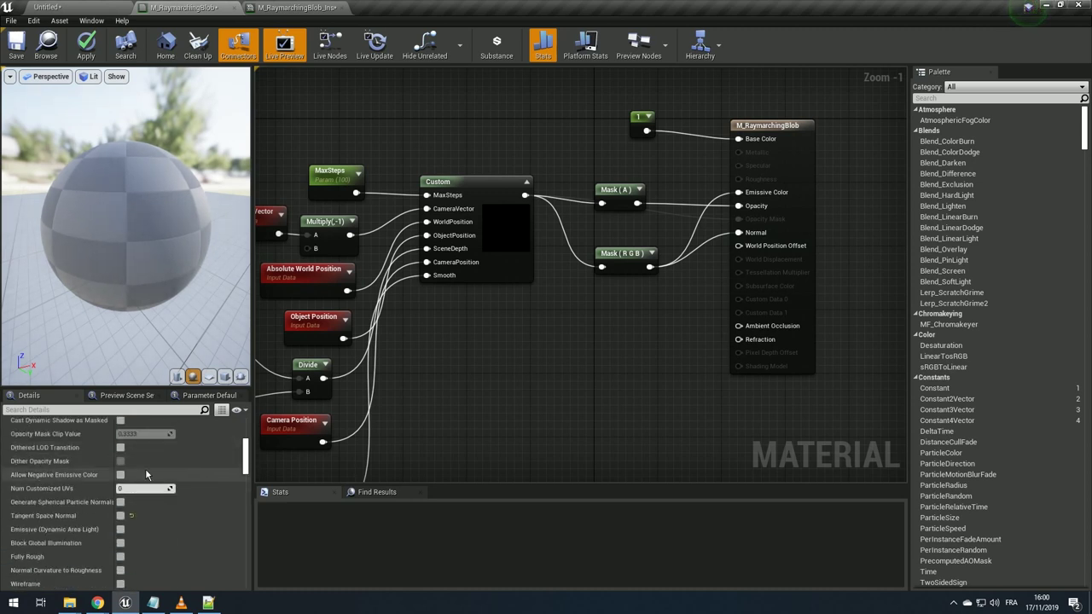
scroll(146, 468, "down", 2)
scroll(147, 471, "down", 2)
scroll(144, 471, "down", 1)
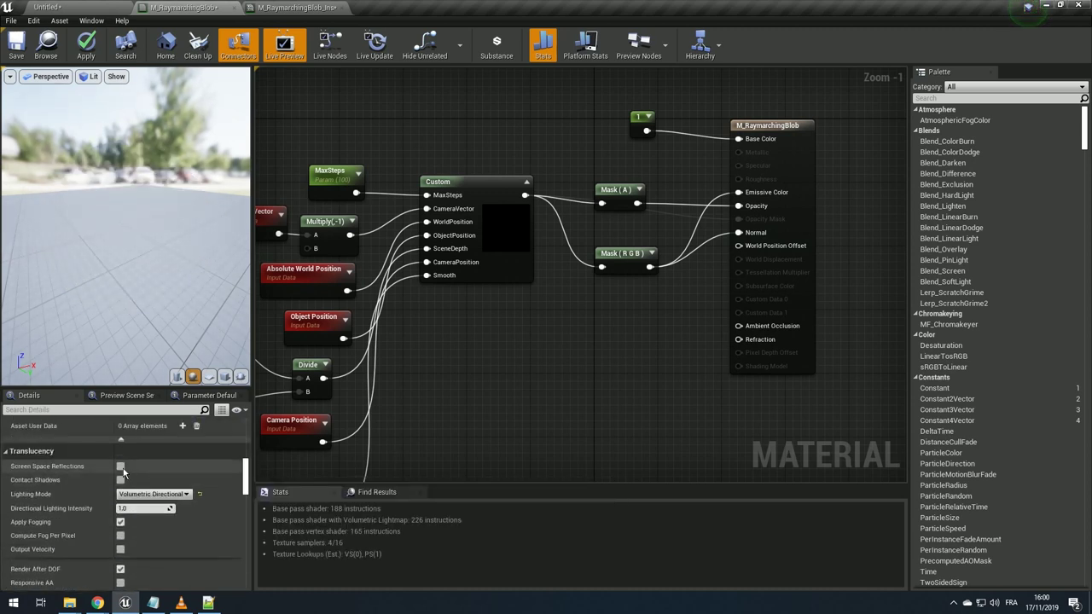
left_click(120, 466)
left_click(153, 494)
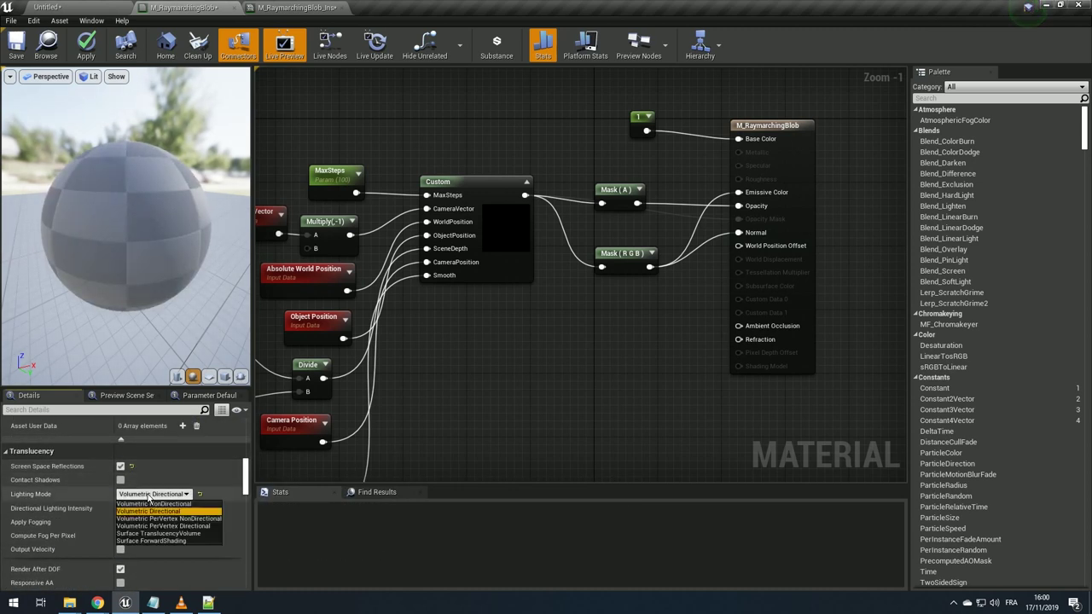
left_click(177, 542)
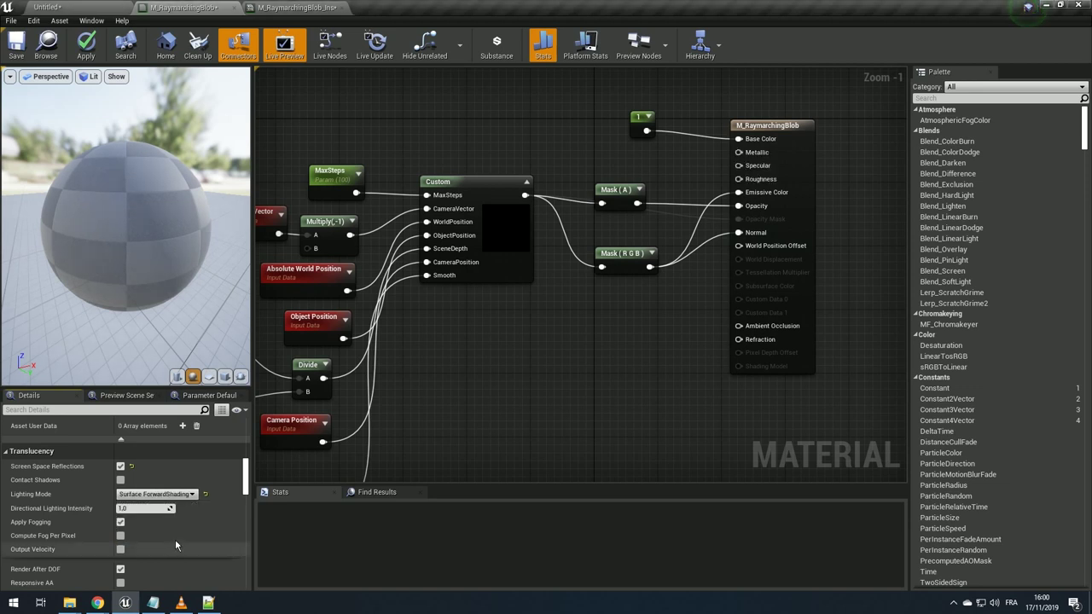
- Rearrange the graph and add a new scalar parameter from the Metallic input
left_click_drag(815, 203, 872, 202)
right_click_drag(871, 202, 842, 276)
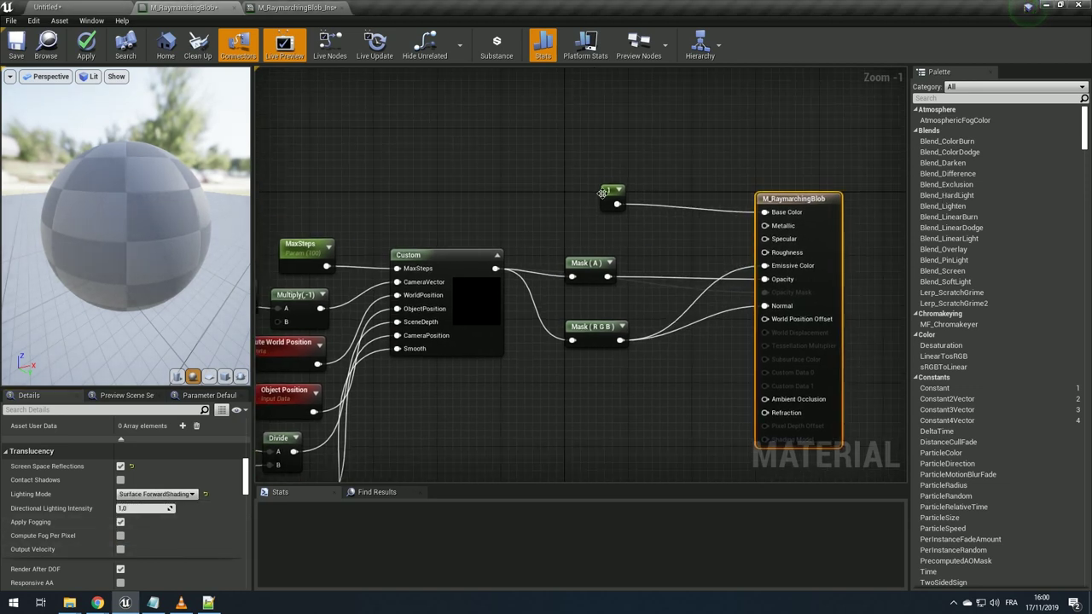
left_click_drag(609, 191, 588, 136)
left_click_drag(765, 227, 624, 205)
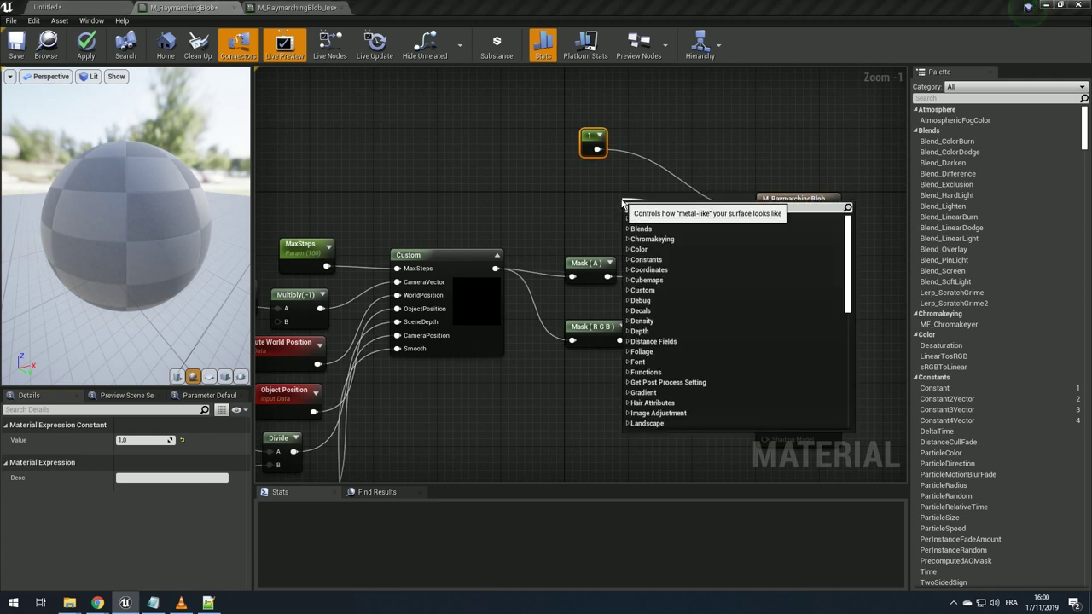
left_click(616, 201)
left_click(589, 189)
type("metallic")
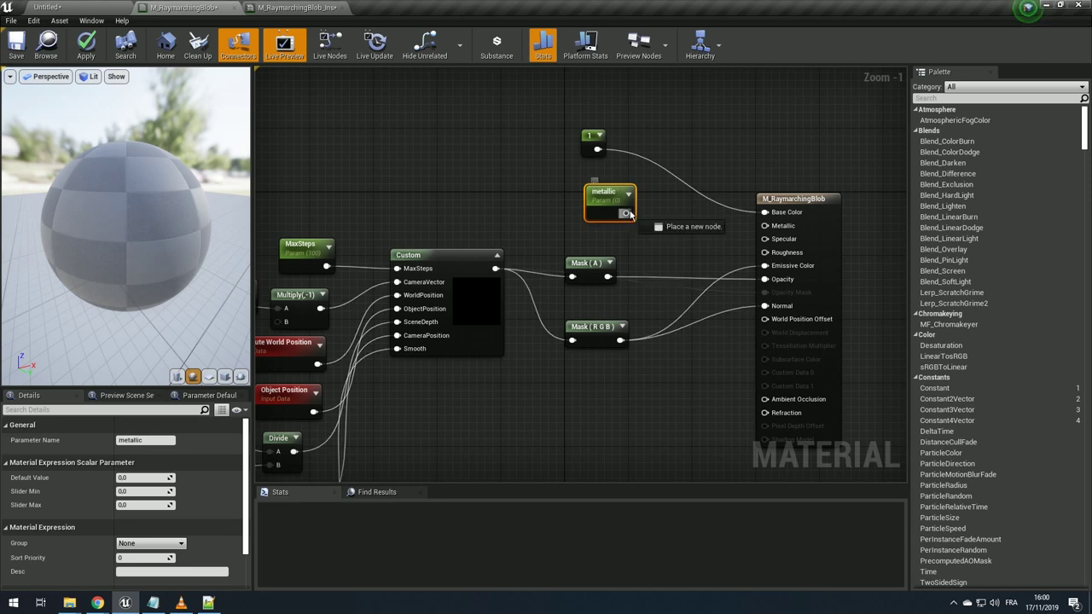
- Wire the metallic parameter to Metallic and feed Specular a Constant of 1
left_click_drag(626, 214, 765, 226)
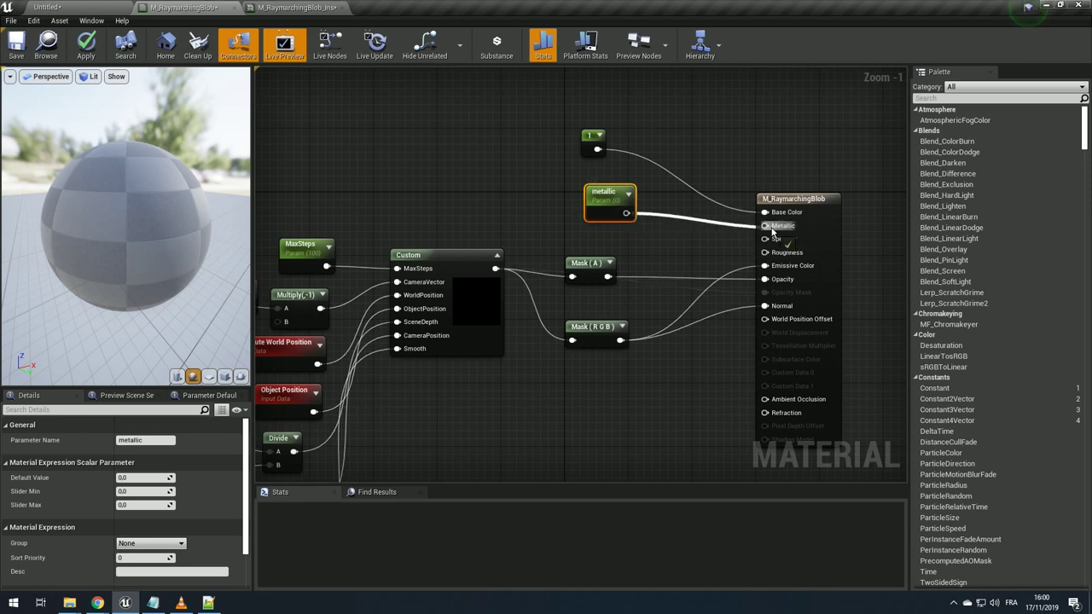
left_click_drag(603, 192, 551, 167)
left_click_drag(766, 239, 774, 242)
type("constant")
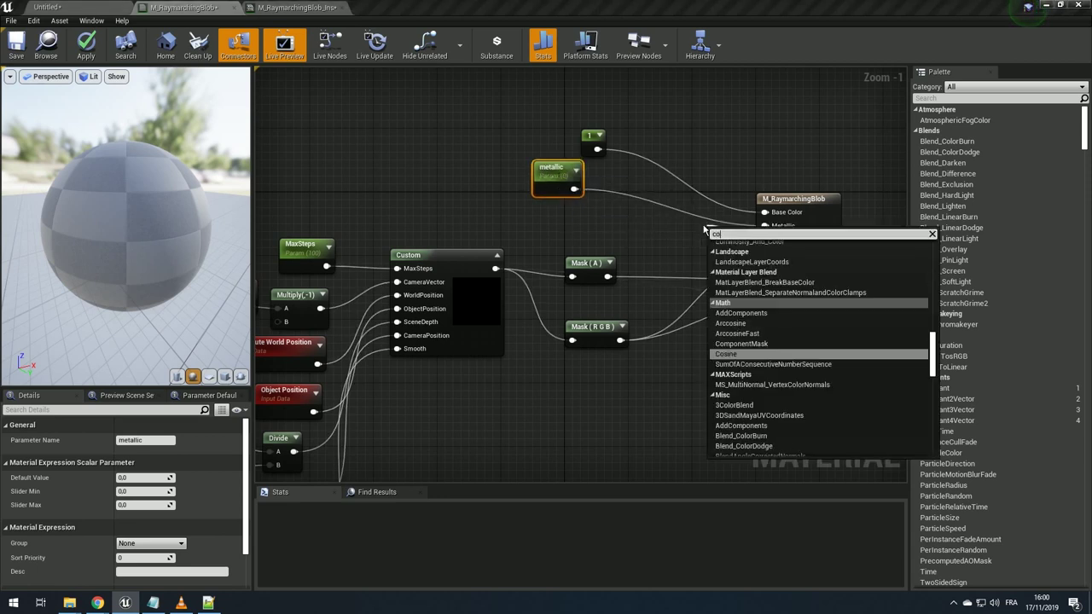
key("Return")
double_click(144, 441)
type("1")
key("Return")
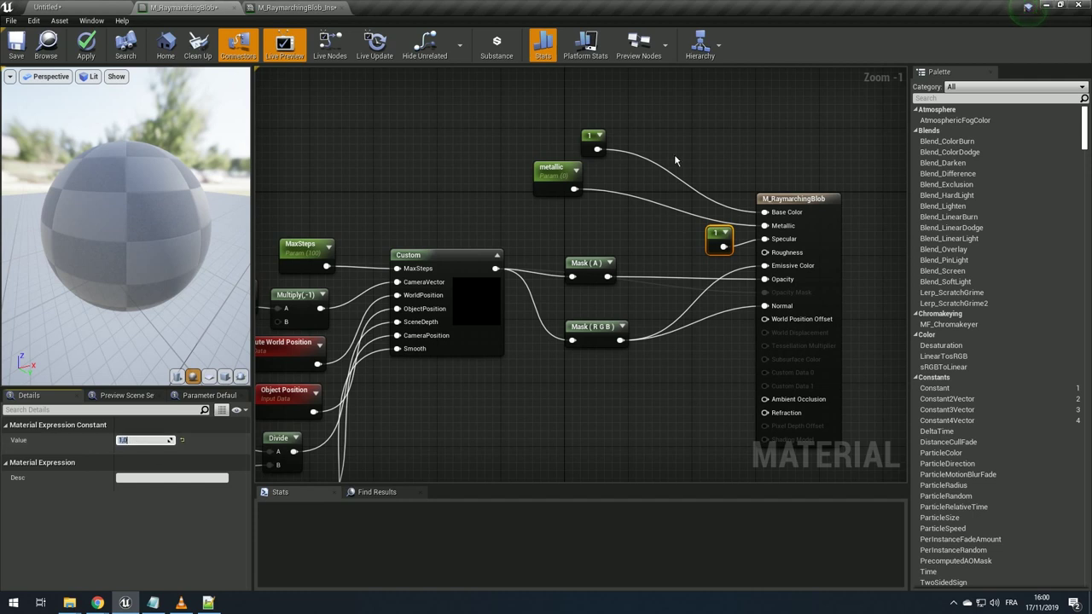
- Tidy the nodes and connect a new Roughness scalar parameter to Roughness
left_click_drag(594, 137, 602, 77)
left_click(572, 162)
left_click_drag(572, 156, 588, 116)
left_click_drag(717, 237, 599, 164)
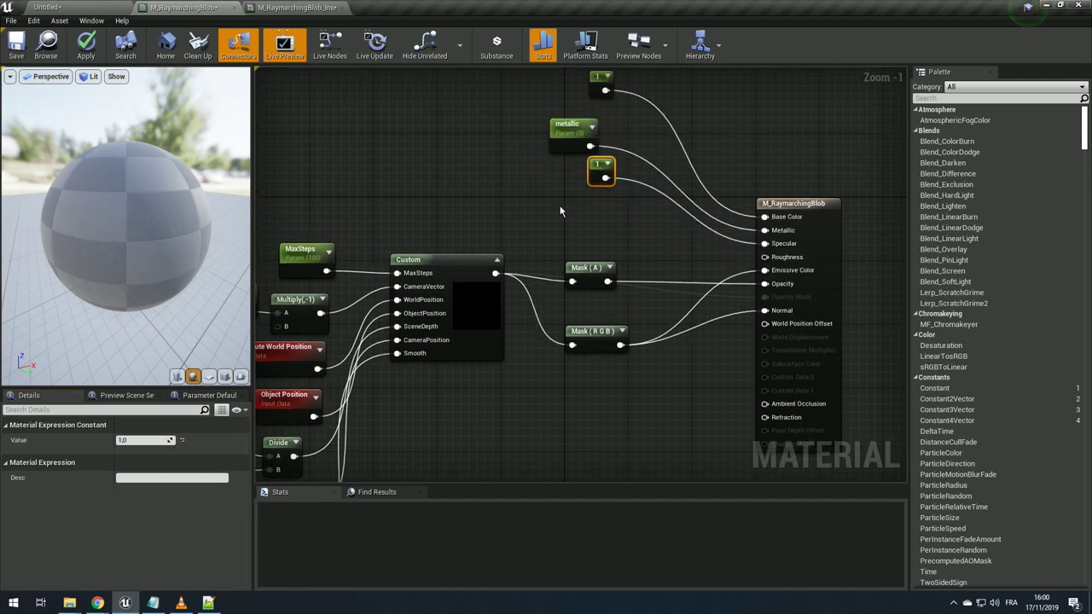
left_click(550, 198)
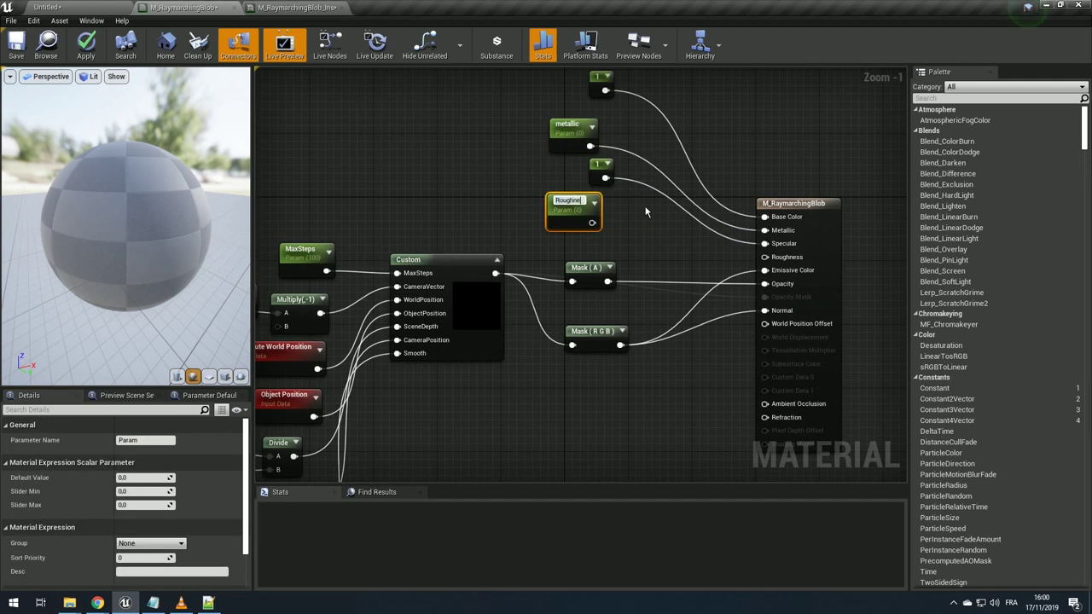
mouse_move(582, 197)
left_mouse_down()
mouse_move(584, 218)
mouse_move(731, 268)
mouse_move(743, 253)
left_mouse_up()
left_click(742, 253)
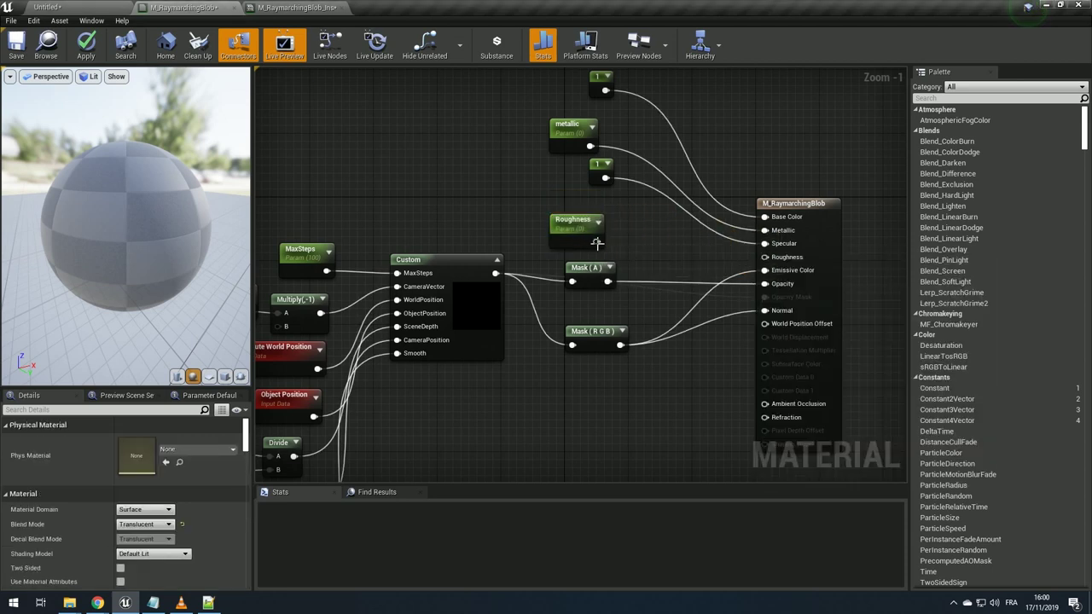
left_click_drag(597, 241, 787, 258)
scroll(758, 212, "down", 2)
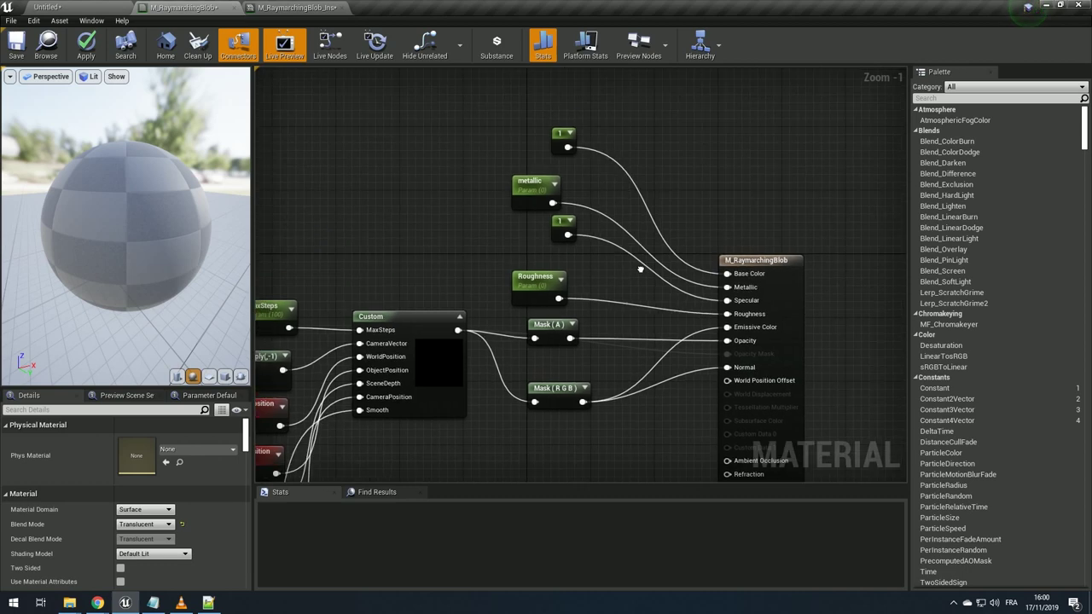
scroll(591, 160, "up", 2)
- Replace the old Base Color constant with a vector parameter named 'Color'
left_click(591, 161)
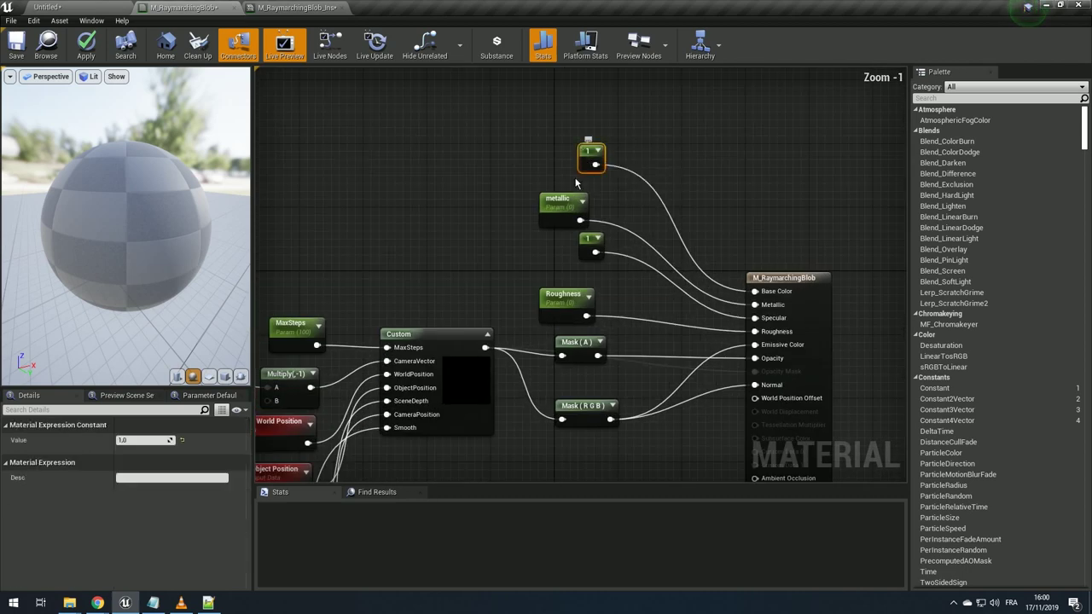
key("Delete")
right_click_drag(481, 108, 499, 130)
left_click(552, 133)
type("Color")
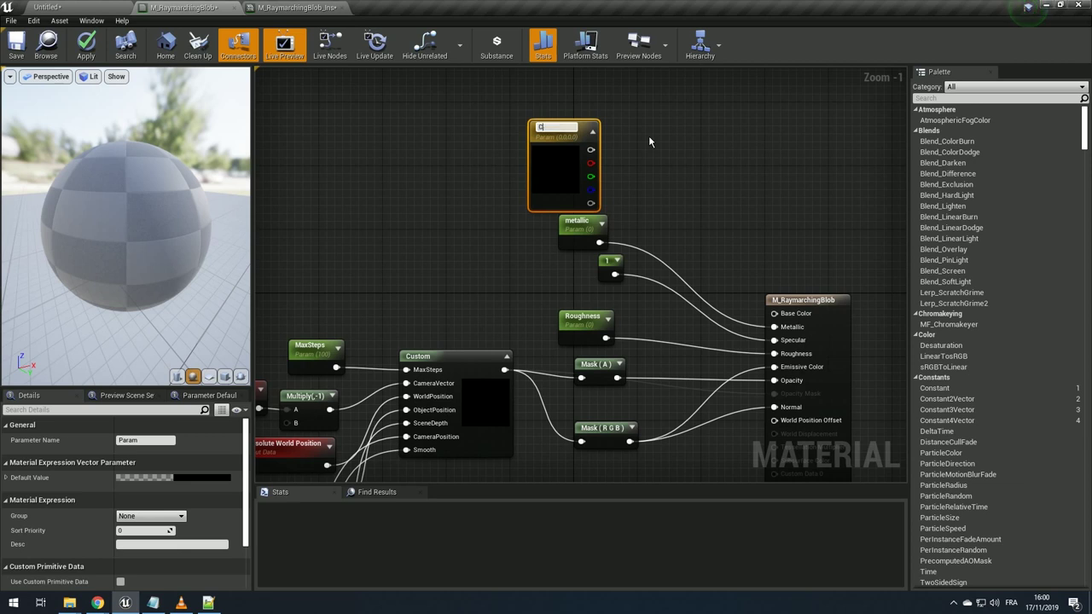
key("Return")
- Give Color a saturated dark green default and wire it into Base Color
left_click(196, 477)
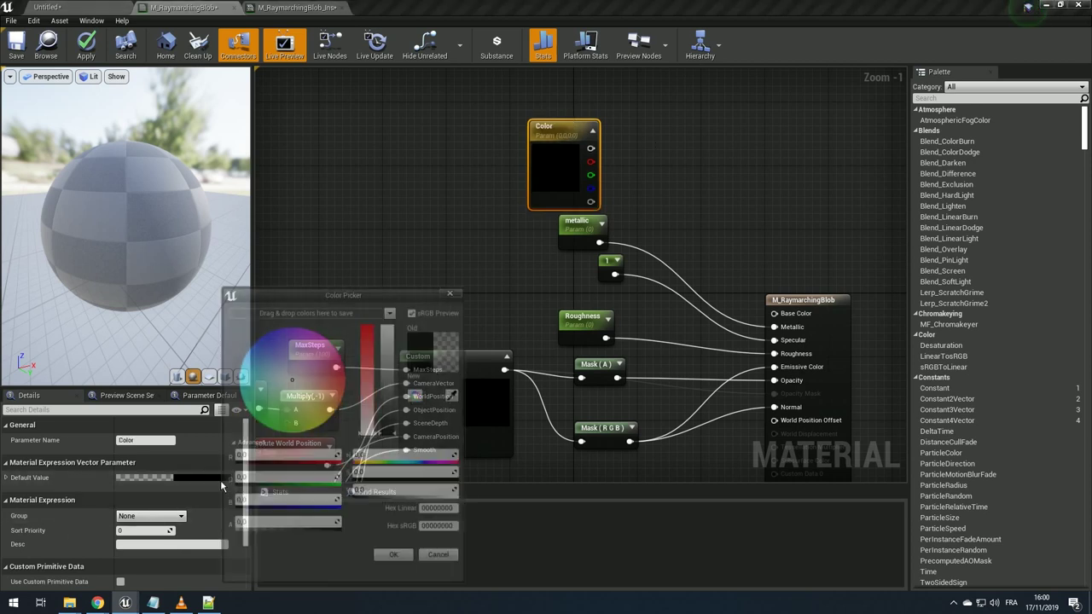
left_click_drag(391, 392, 395, 327)
left_click(274, 409)
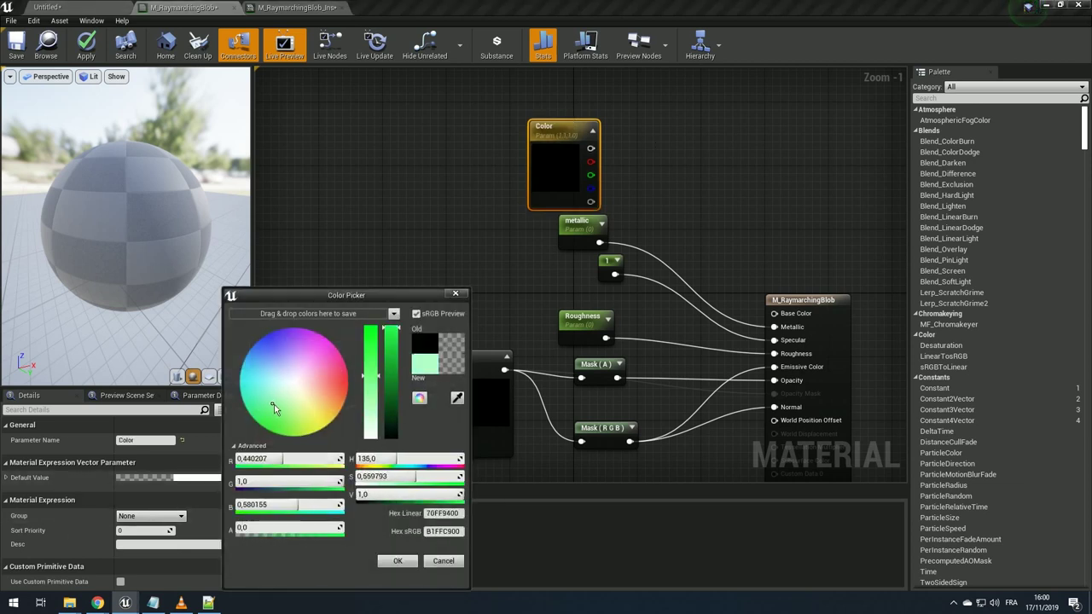
mouse_move(284, 409)
left_mouse_down()
mouse_move(280, 427)
mouse_move(266, 429)
left_mouse_up()
left_click_drag(394, 328, 392, 398)
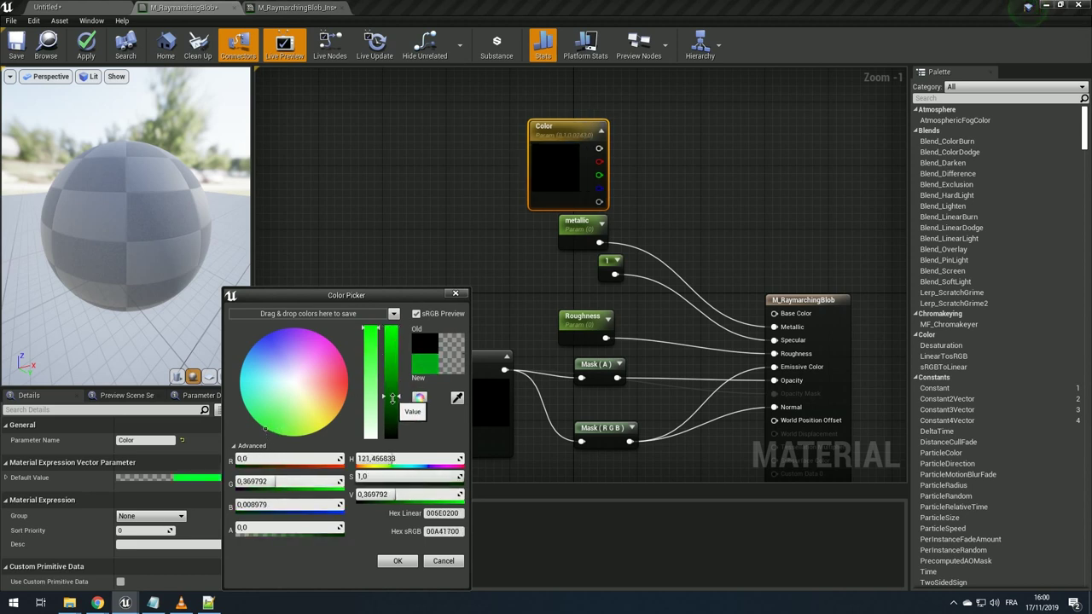
left_click(398, 561)
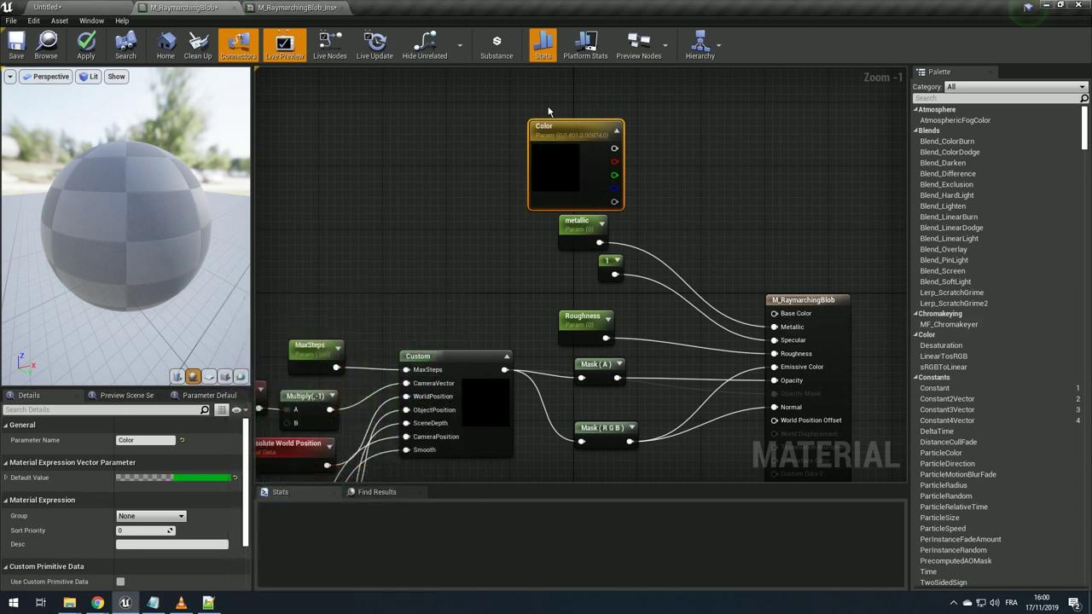
left_click_drag(615, 149, 774, 313)
- Move the M_RaymarchingBlob output node to the right and add a Fresnel node
scroll(442, 140, "down", 2)
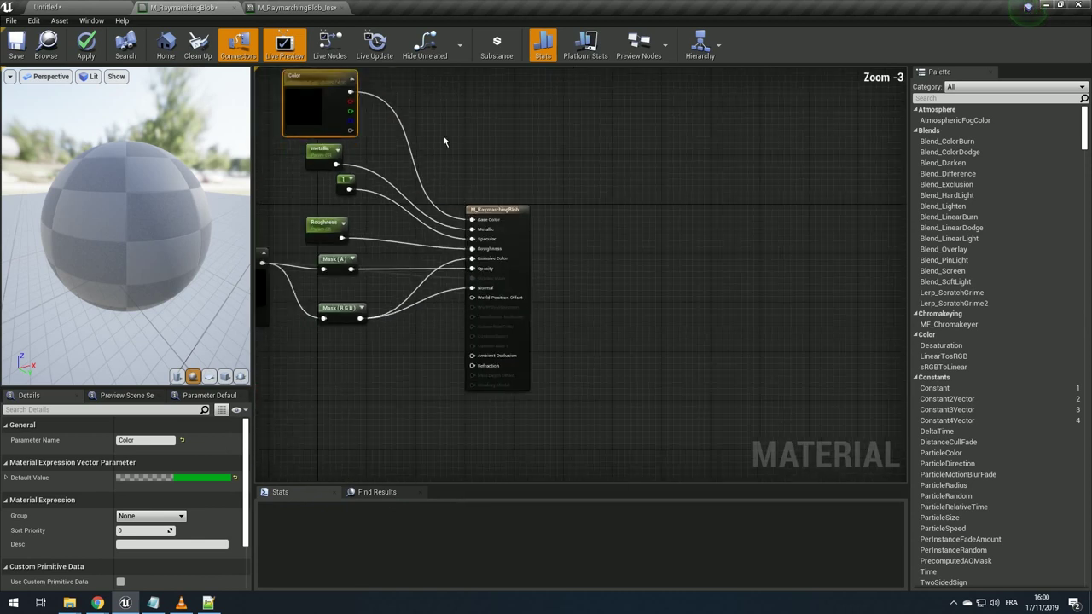
right_click_drag(443, 140, 481, 176)
left_click_drag(503, 245, 758, 240)
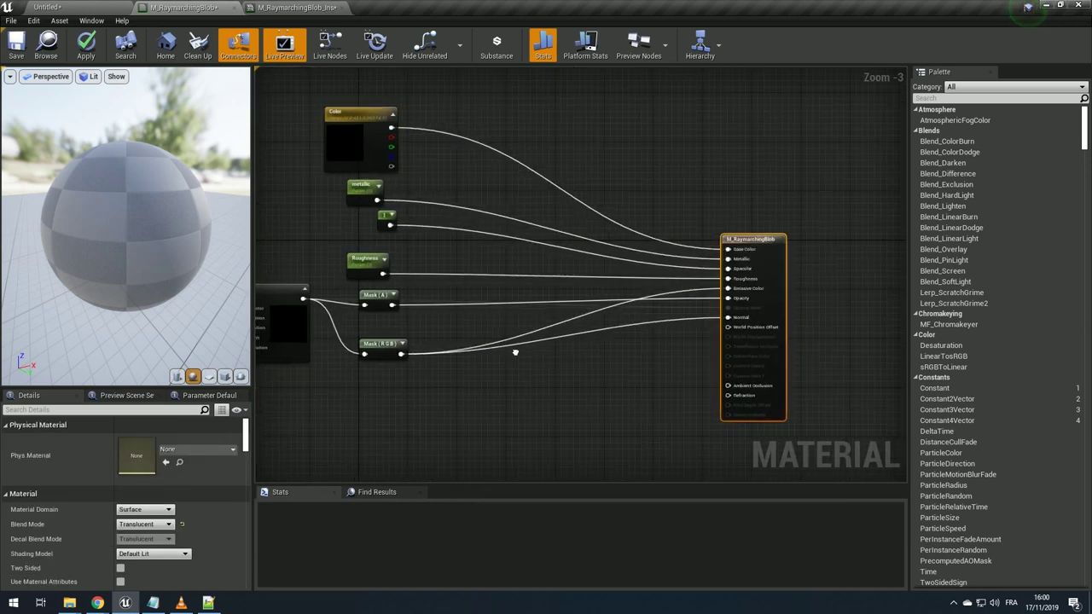
right_click_drag(515, 351, 569, 364)
type("frense")
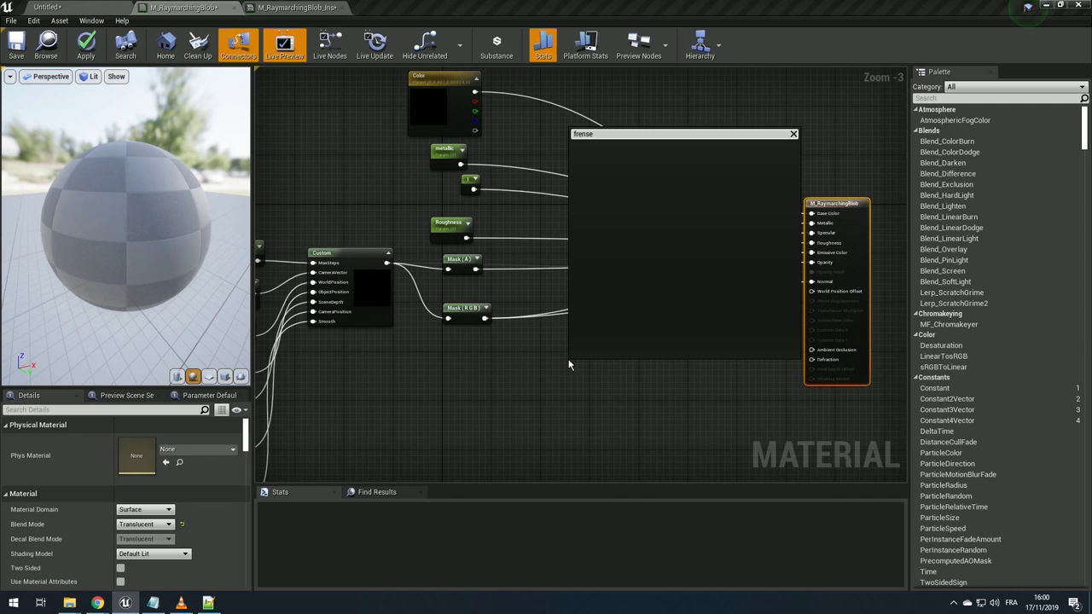
key("BackSpace")
key("BackSpace")
type("ss")
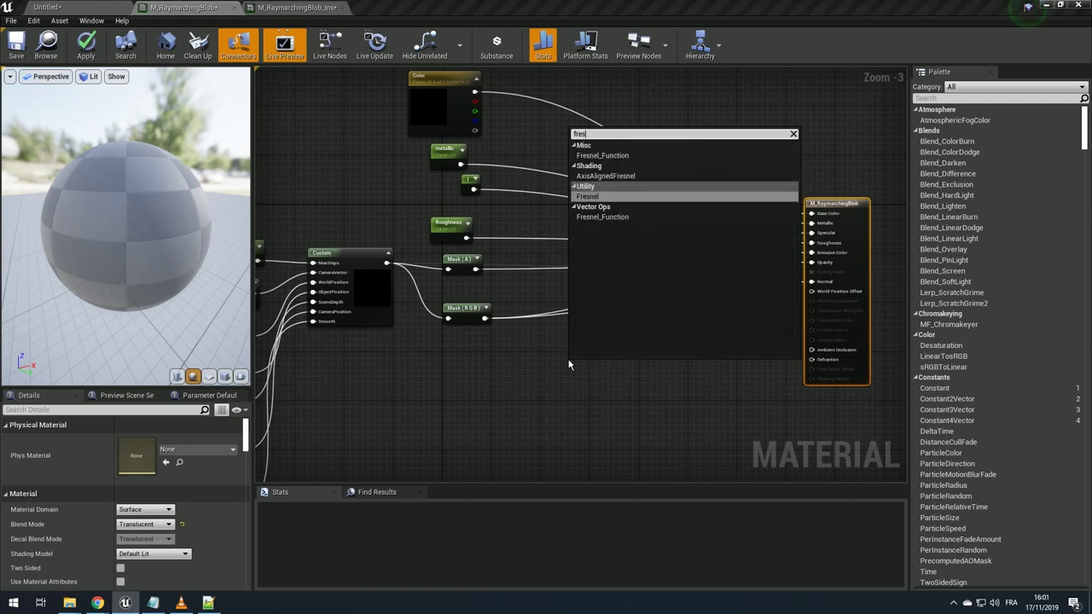
type("e")
key("Return")
- Connect the Mask (RGB) output to the Fresnel node's Normal input
scroll(534, 311, "up", 2)
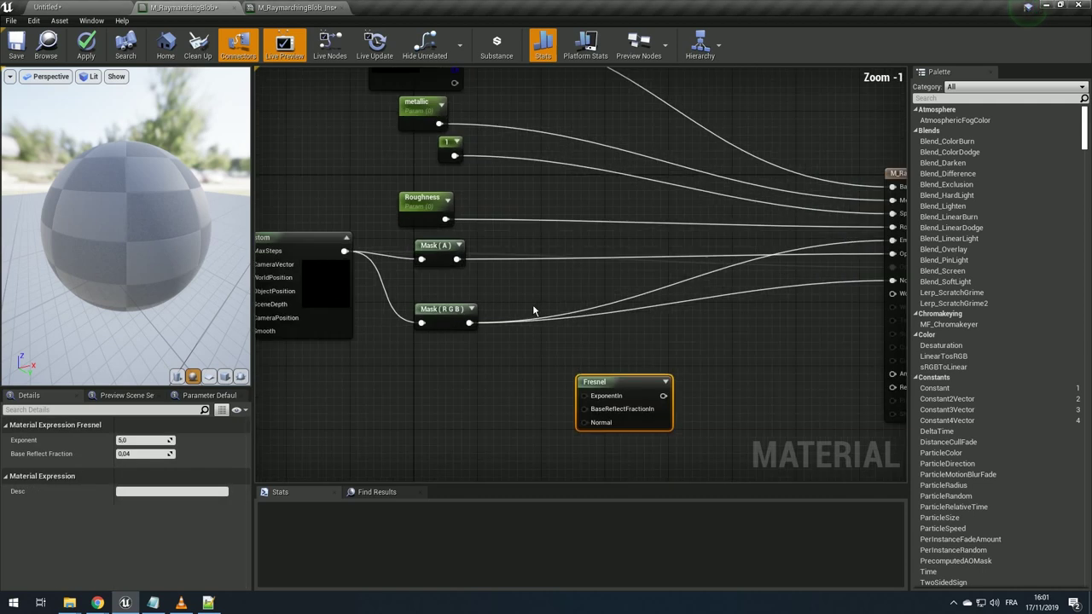
left_click_drag(623, 392, 625, 347)
right_click_drag(753, 290, 679, 302)
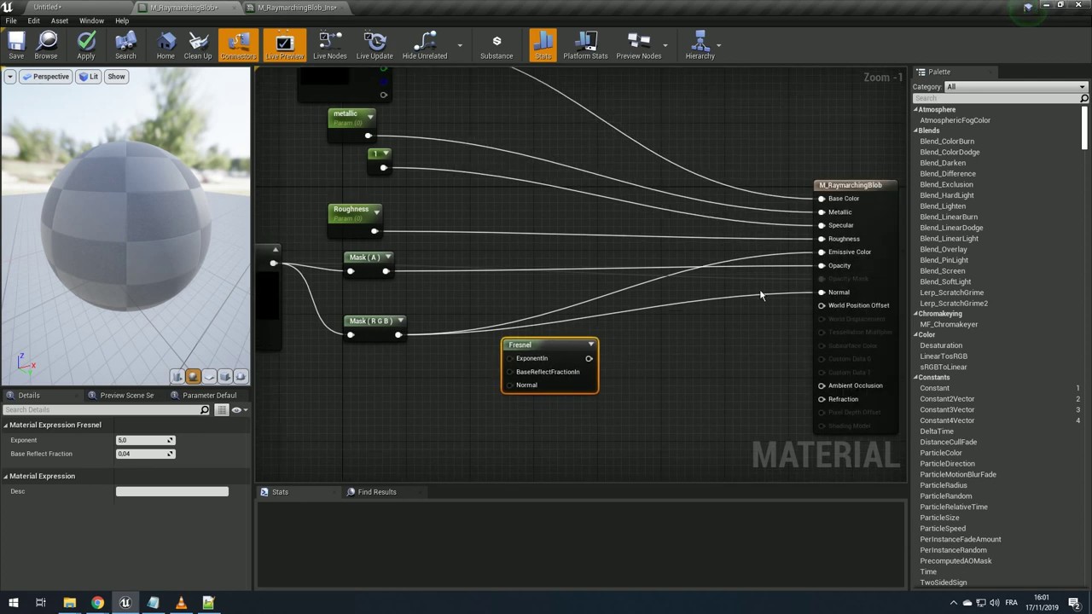
scroll(711, 309, "down", 1)
scroll(442, 339, "up", 1)
scroll(442, 339, "up", 1)
left_click_drag(444, 338, 581, 401)
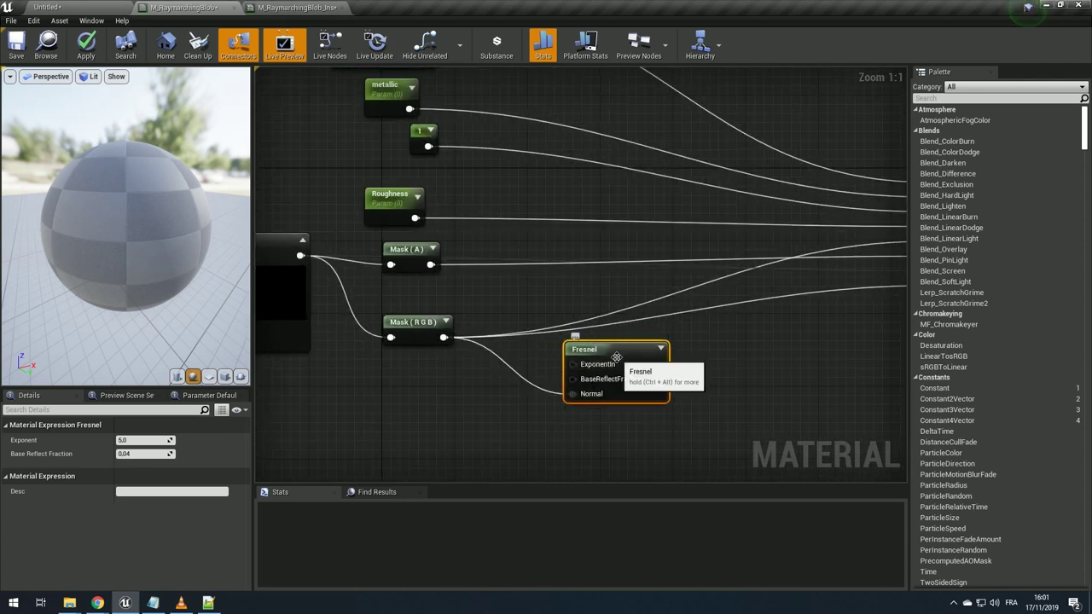
- Add a scalar parameter named Opacity near the Fresnel node
right_click_drag(616, 357, 529, 344)
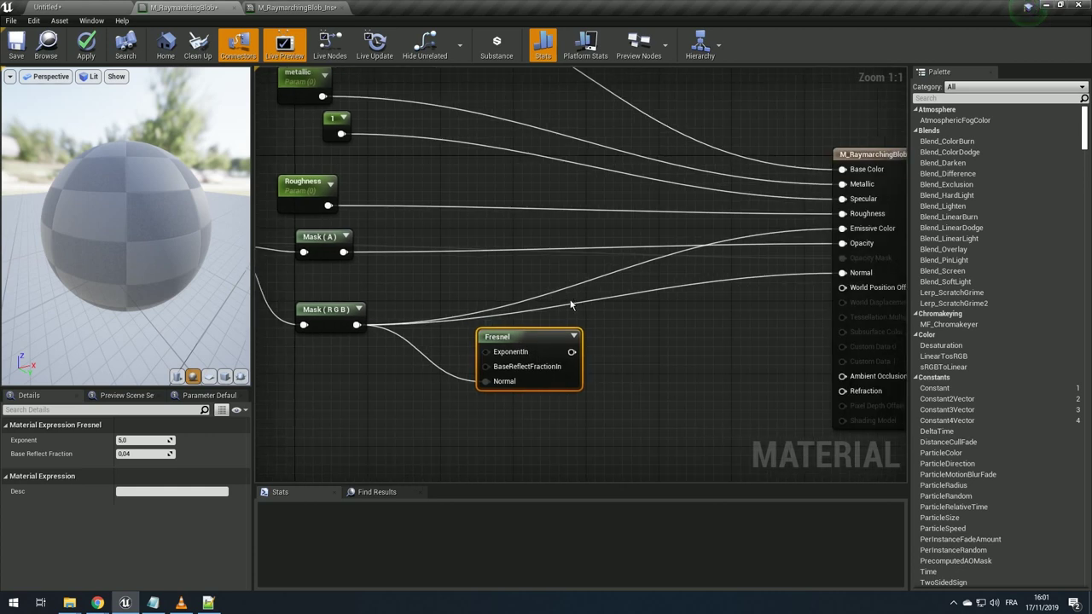
scroll(571, 304, "down", 1)
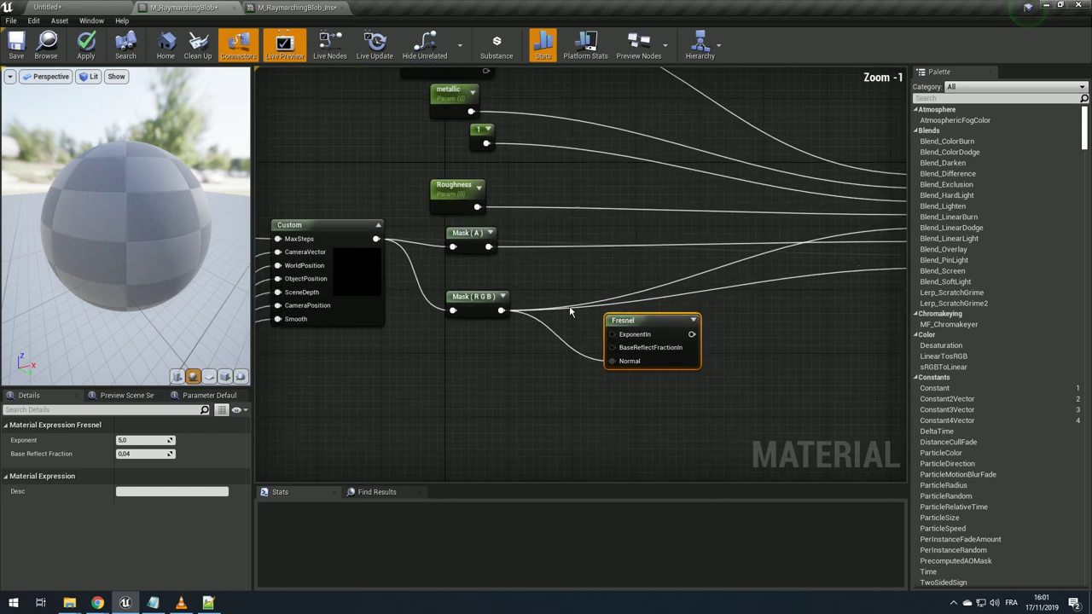
mouse_move(367, 314)
right_mouse_down()
mouse_move(408, 277)
mouse_move(517, 304)
right_mouse_up()
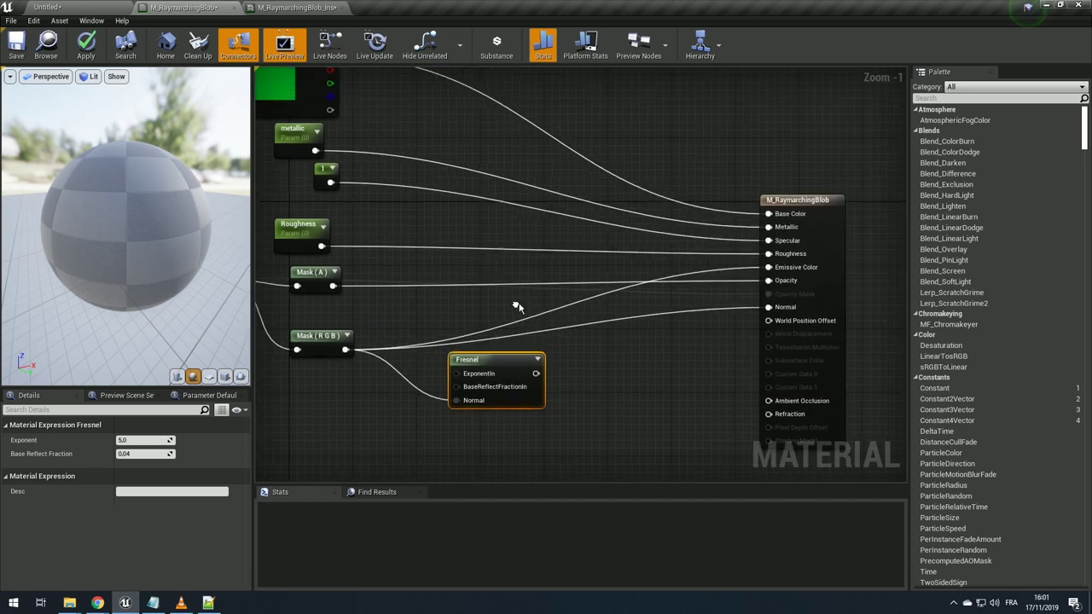
left_click_drag(505, 367, 529, 327)
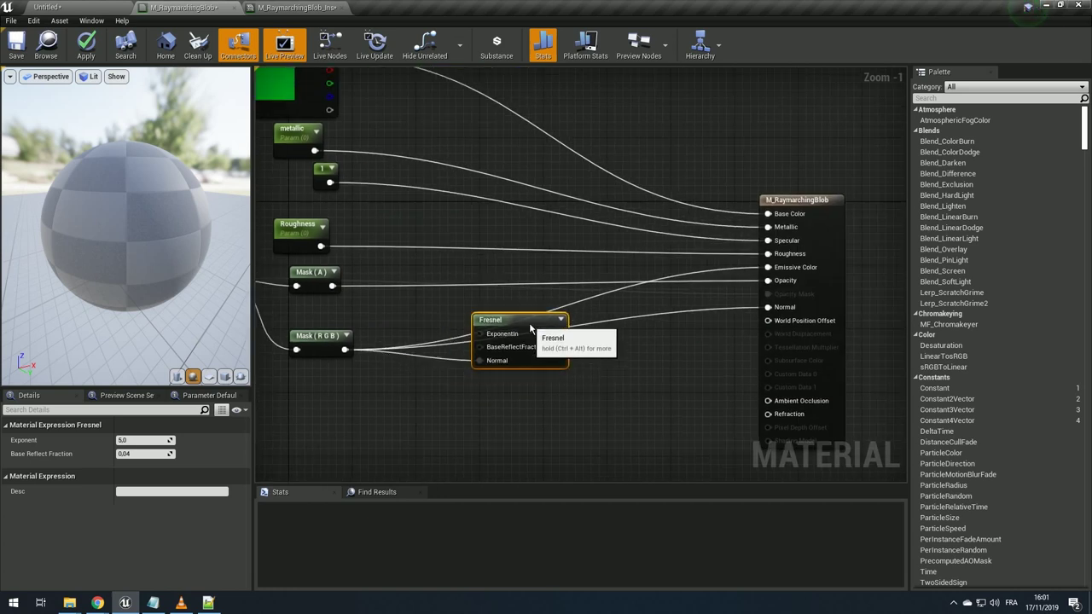
right_click_drag(352, 388, 469, 390)
left_click(432, 376)
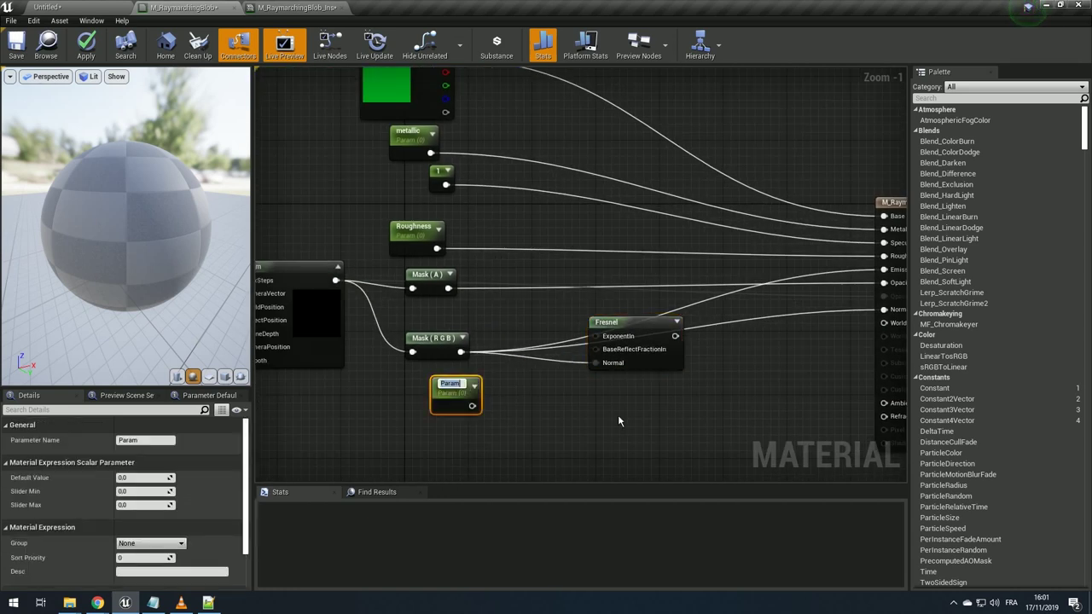
type("Opacity")
key("Return")
- Multiply Mask (A) by the Opacity parameter for the material's Opacity
left_click_drag(608, 322, 584, 370)
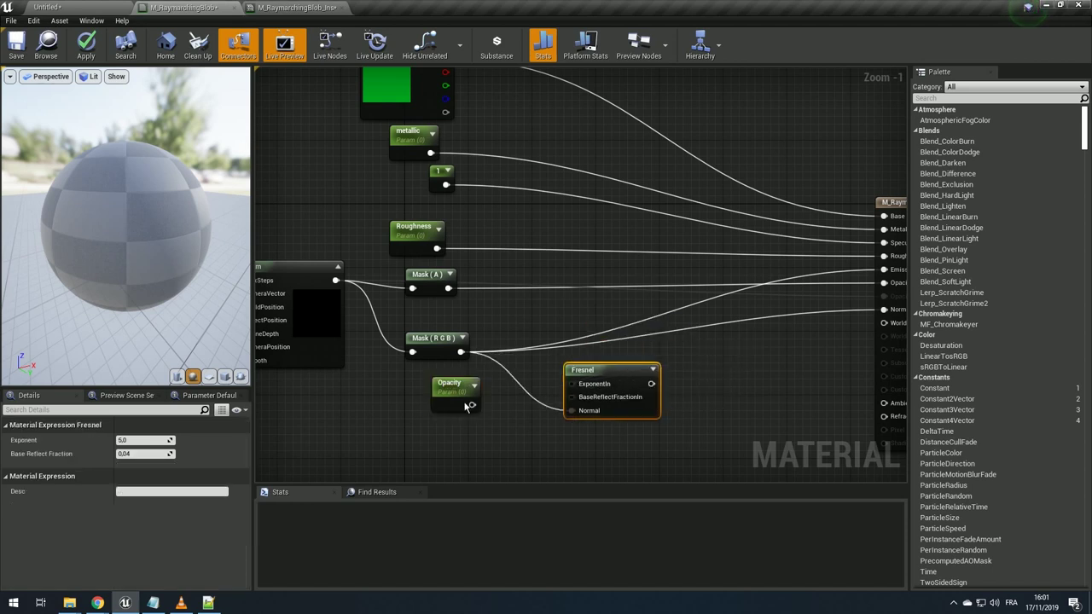
left_click_drag(442, 405, 527, 308)
right_click_drag(859, 287, 779, 285)
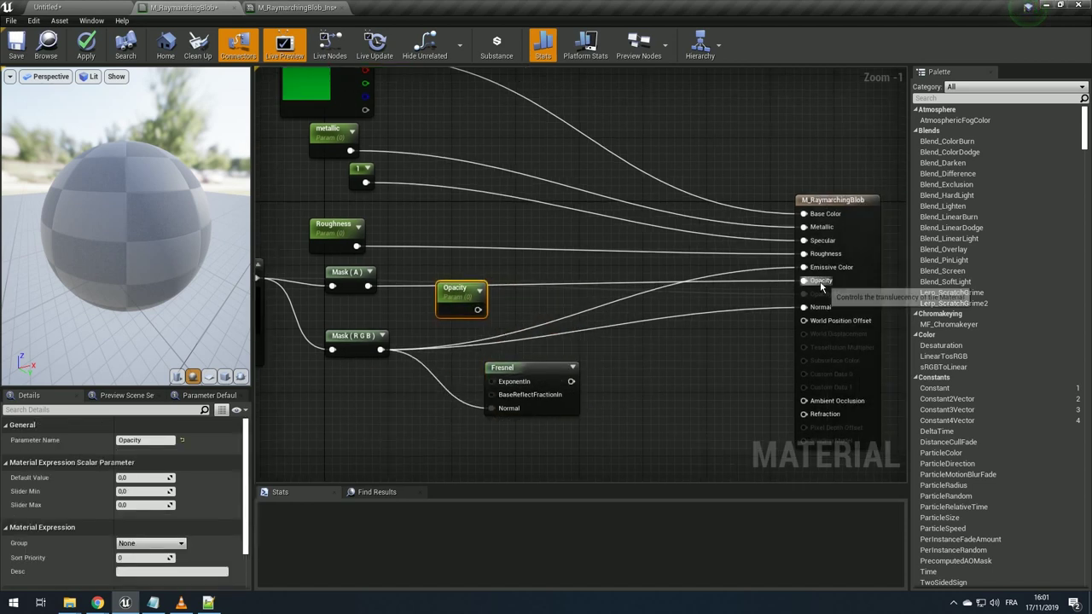
mouse_move(803, 280)
left_mouse_down()
mouse_move(477, 318)
mouse_move(461, 340)
left_mouse_up()
left_click_drag(366, 286, 585, 292)
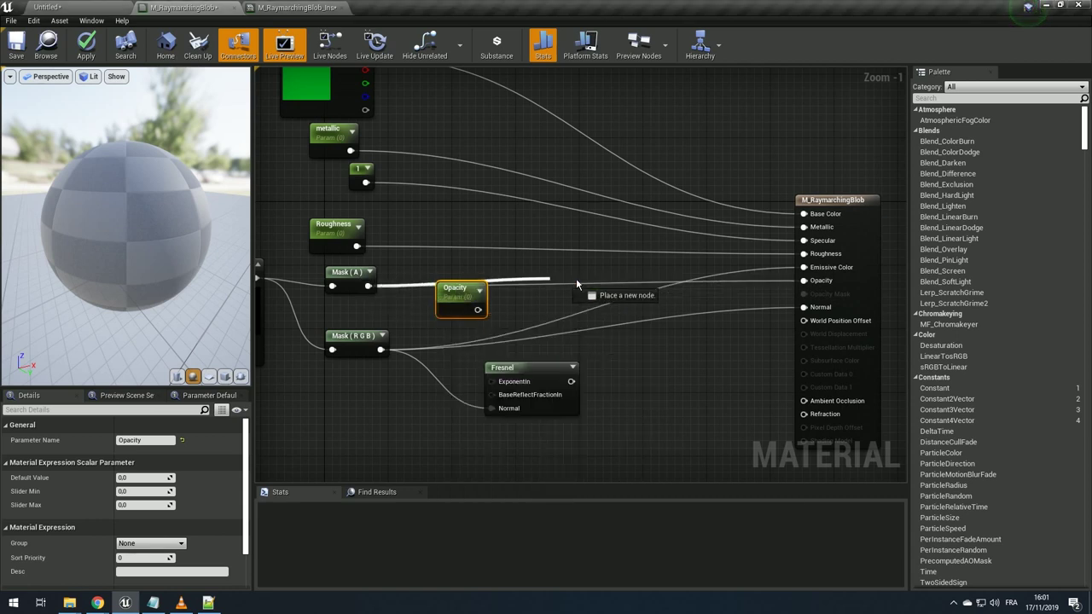
mouse_move(367, 286)
left_mouse_down()
mouse_move(540, 284)
mouse_move(572, 296)
left_mouse_up()
mouse_move(457, 290)
left_mouse_down()
mouse_move(457, 306)
mouse_move(580, 313)
mouse_move(512, 280)
mouse_move(582, 296)
left_mouse_up()
- Feed Fresnel through a second Multiply into material Opacity and delete the first Multiply
type("multiply")
key("Return")
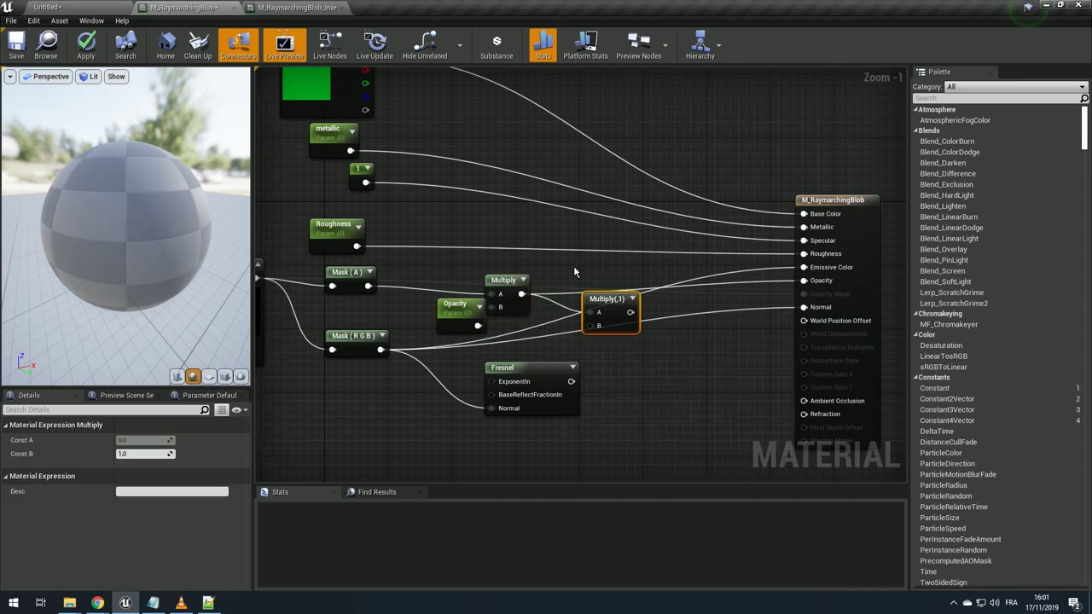
mouse_move(572, 381)
left_mouse_down()
mouse_move(612, 326)
mouse_move(811, 284)
left_mouse_up()
right_click_drag(477, 213, 580, 199)
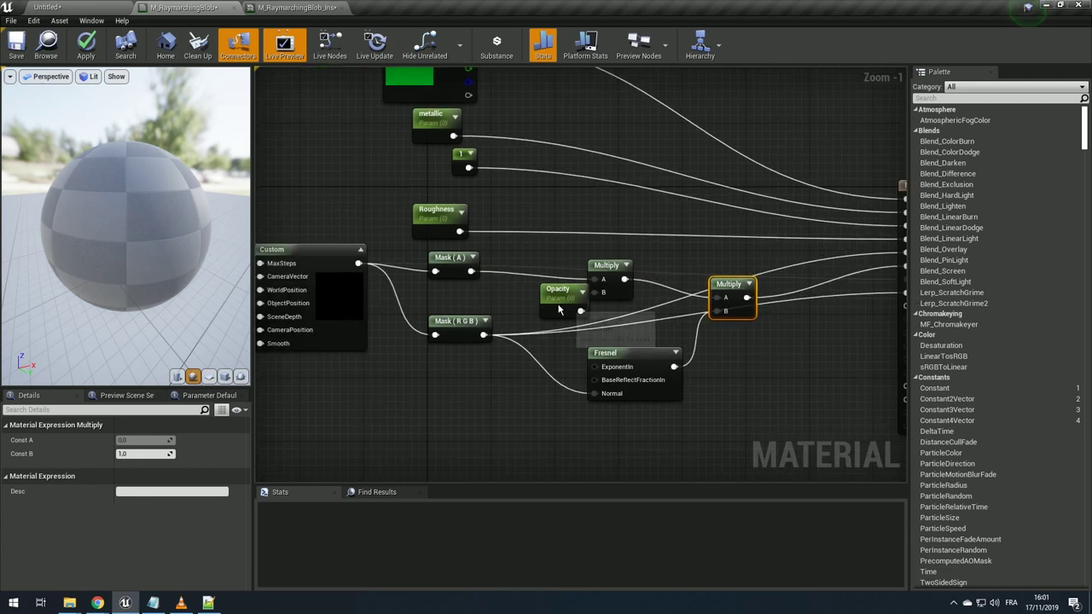
mouse_move(559, 291)
left_mouse_down()
mouse_move(511, 291)
mouse_move(452, 465)
left_mouse_up()
left_click(608, 265)
key("Delete")
- Add a 'Frensel' scalar parameter wired into the Fresnel node's ExponentIn
left_click(445, 359)
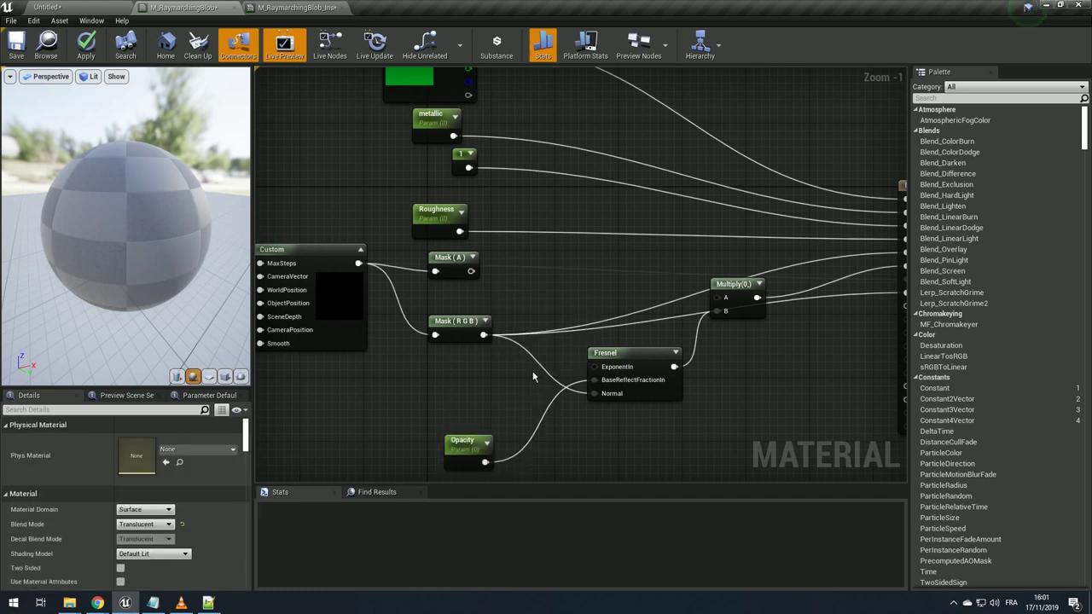
left_click(442, 371)
type("Fi")
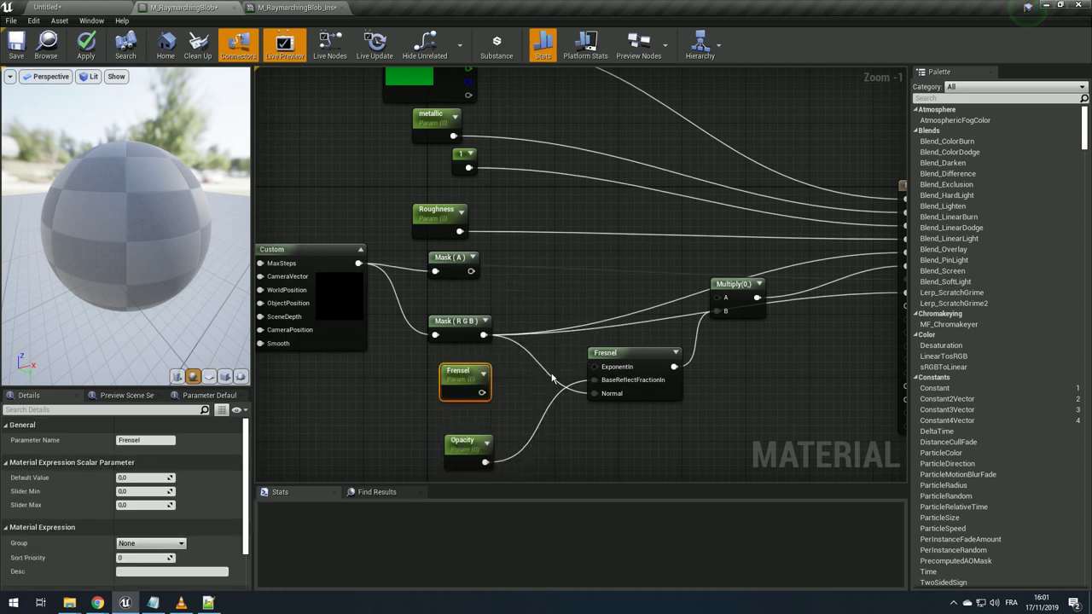
left_click_drag(594, 367, 452, 390)
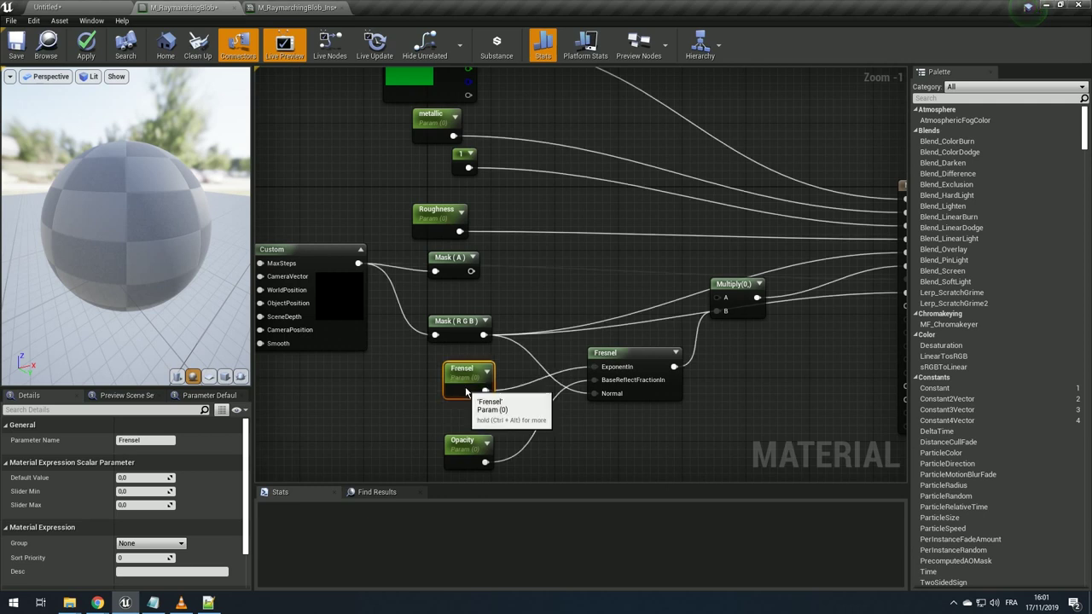
key("ctrl+z")
- Connect the Mask (A) output to the Multiply node's A input
left_click_drag(723, 298, 470, 270)
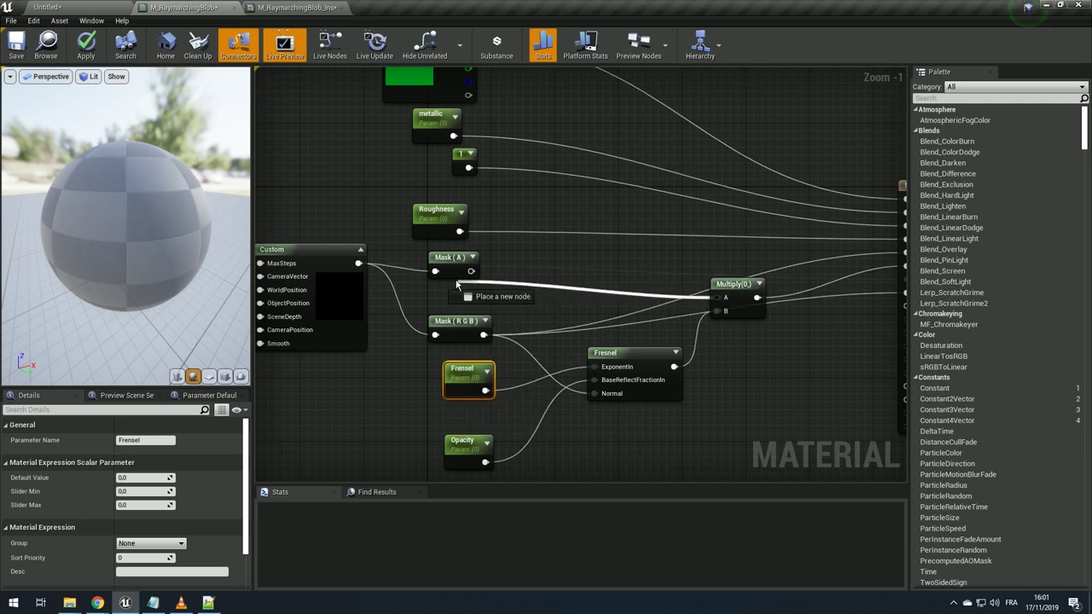
right_click_drag(693, 325, 602, 331)
right_click_drag(651, 362, 597, 303)
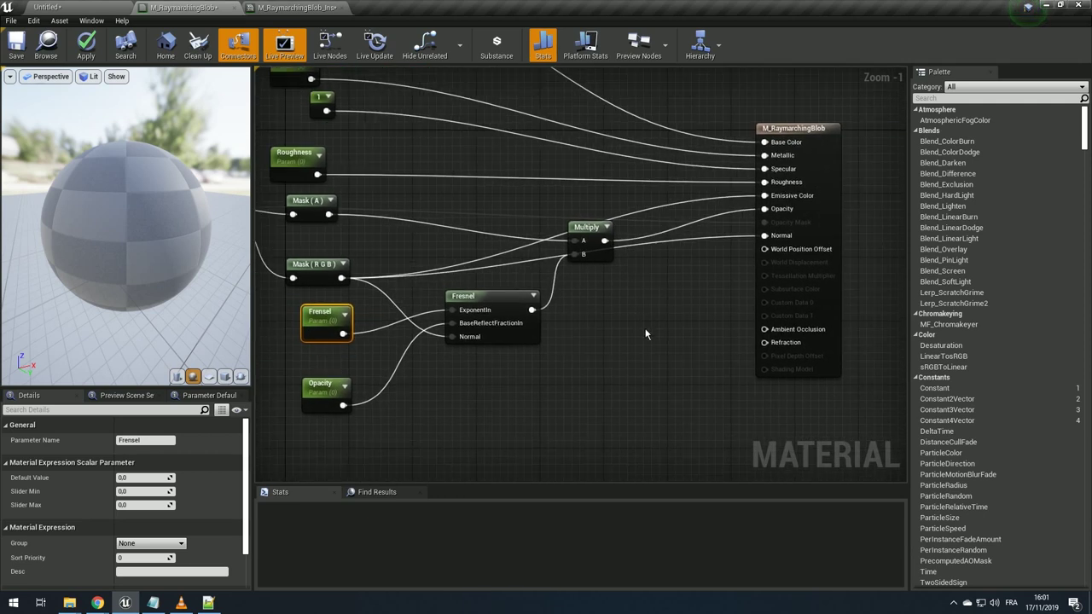
scroll(491, 324, "down", 1)
- Set the Frensel parameter's default value to 2.0
left_click(494, 312)
key("ctrl+c")
key("ctrl+v")
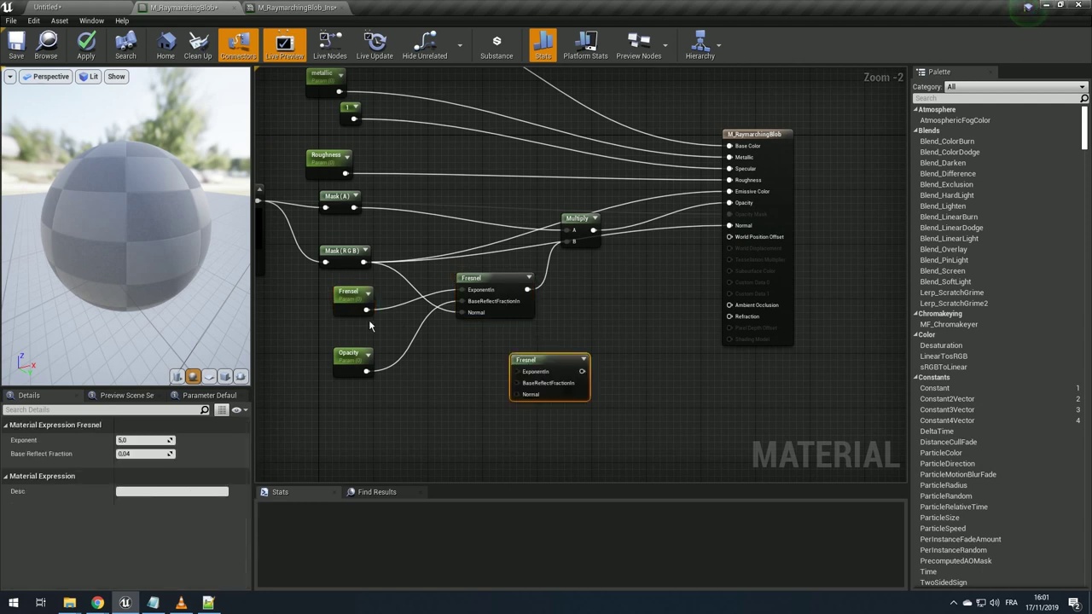
left_click(348, 297)
type("2")
key("Return")
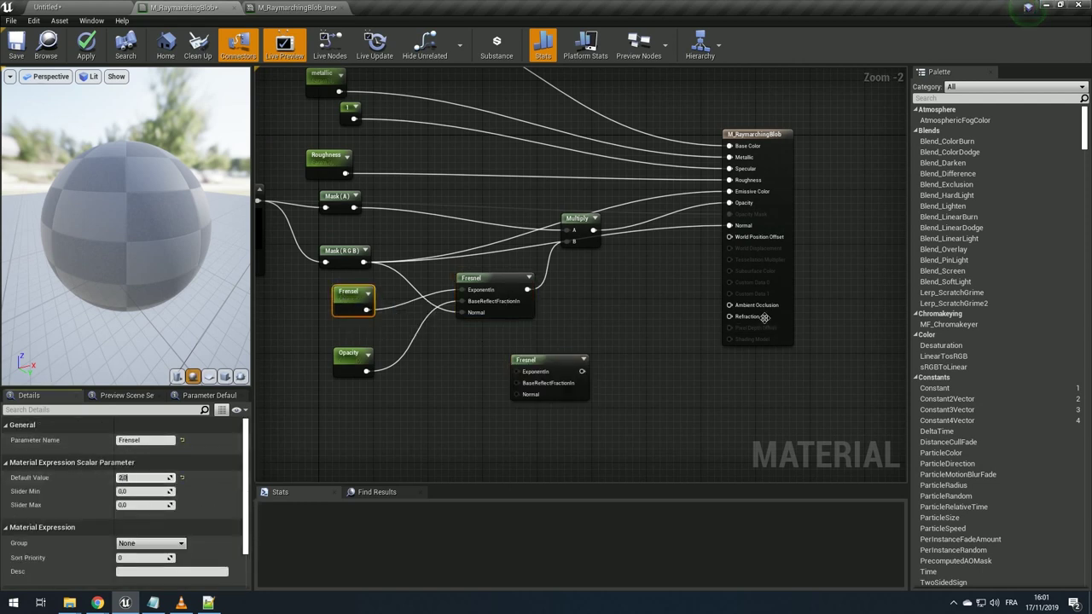
- Delete the duplicate Fresnel node and pan to reveal the Color node
mouse_move(729, 317)
left_mouse_down()
mouse_move(571, 378)
mouse_move(610, 297)
left_mouse_up()
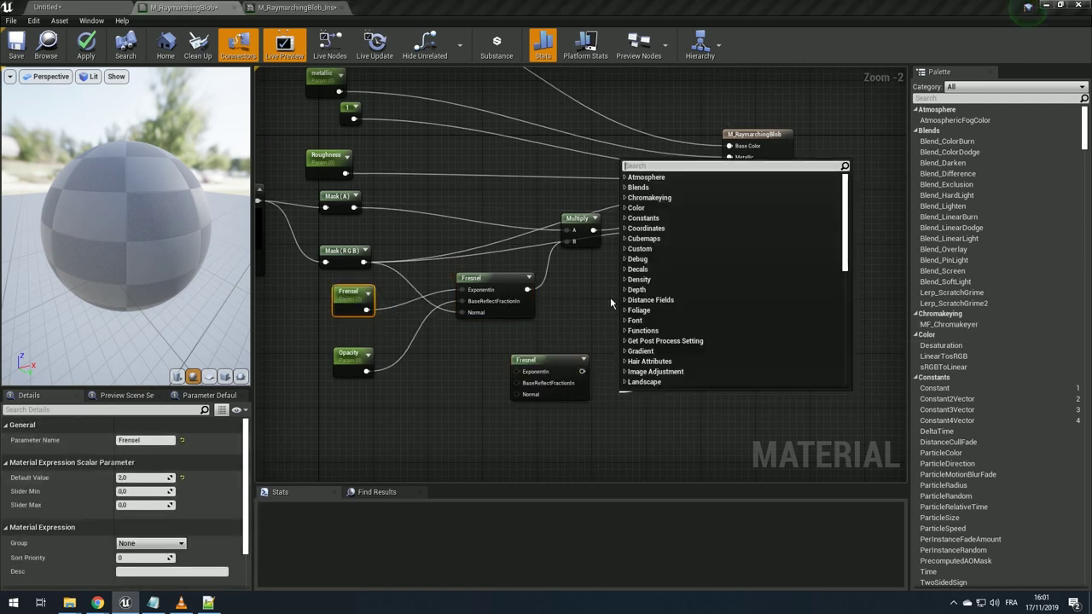
left_click(555, 382)
key("Delete")
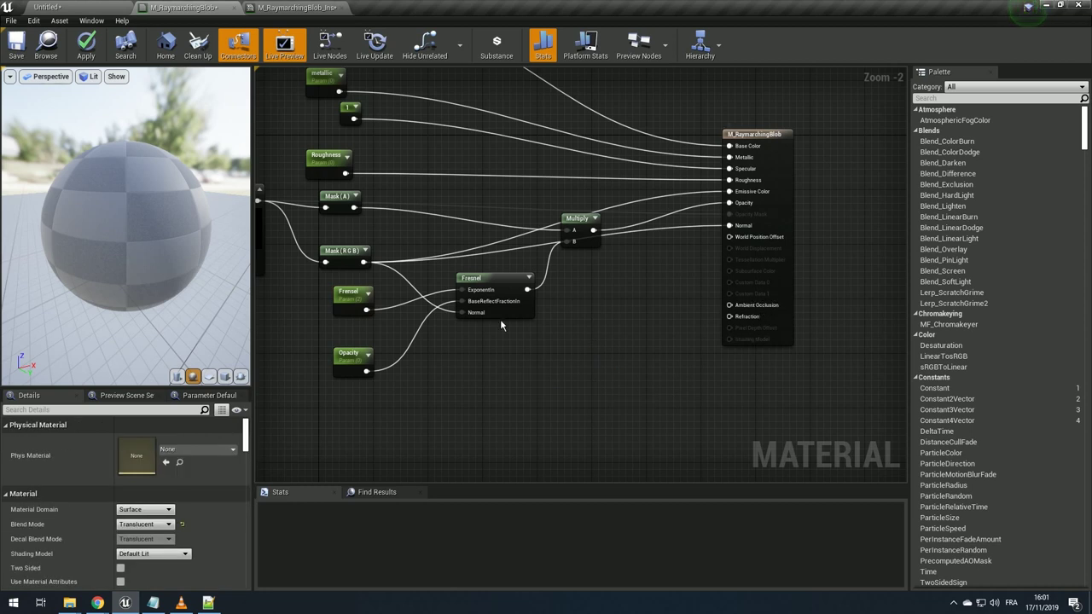
right_click_drag(504, 318, 572, 395)
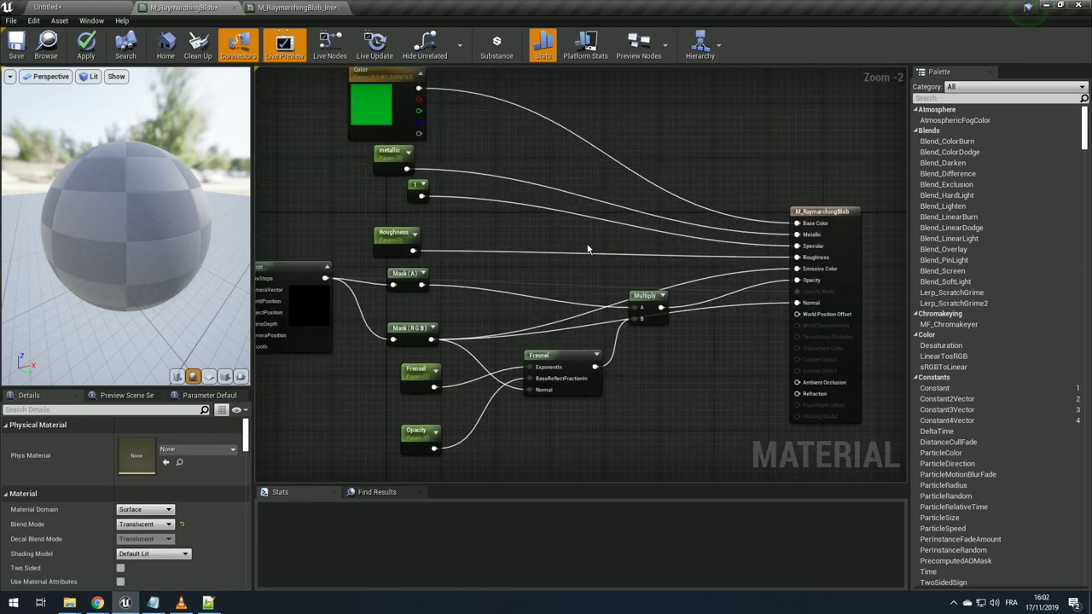
- Apply the blob material changes and bring RMblob.ush in Notepad++ to the front
left_click(98, 40)
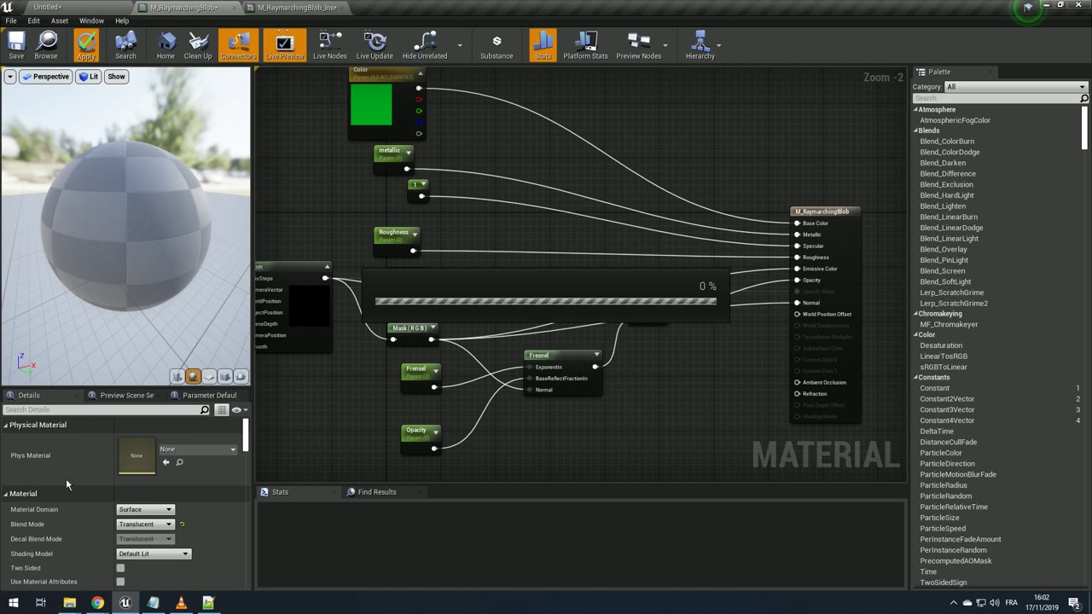
left_click(218, 602)
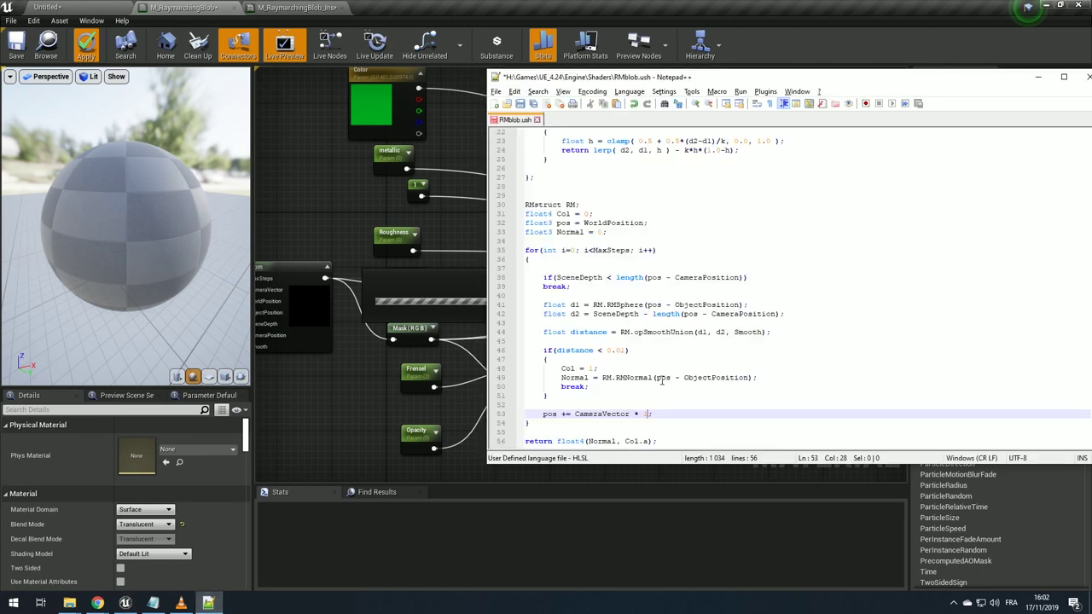
- Select the d2 SceneDepth line (line 42) in RMblob.ush, then return to the Untitled level
scroll(662, 380, "up", 9)
scroll(662, 381, "up", 1)
scroll(662, 381, "down", 10)
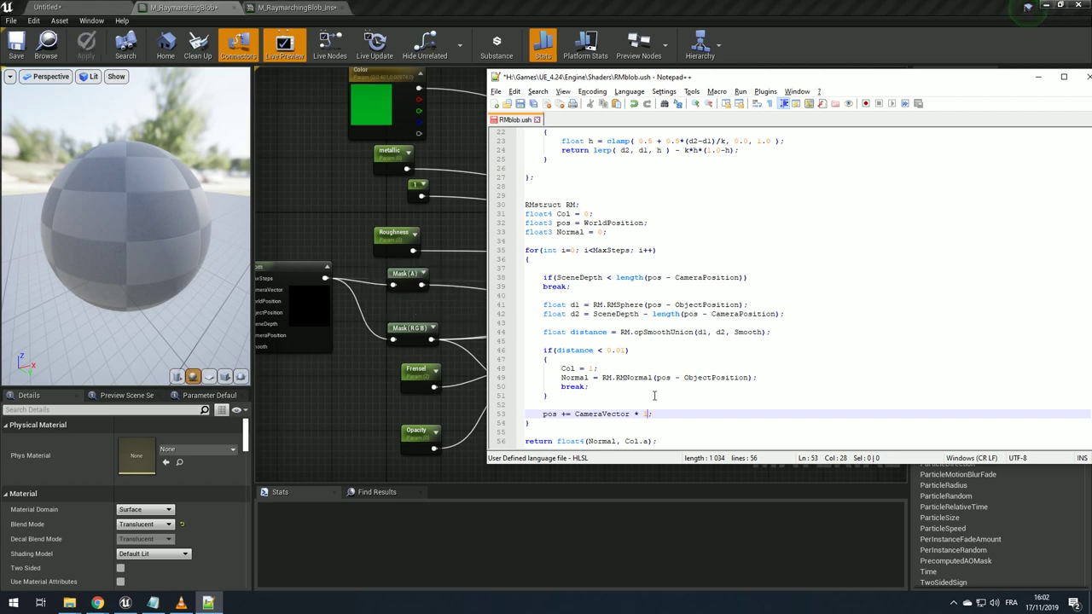
left_click(607, 314)
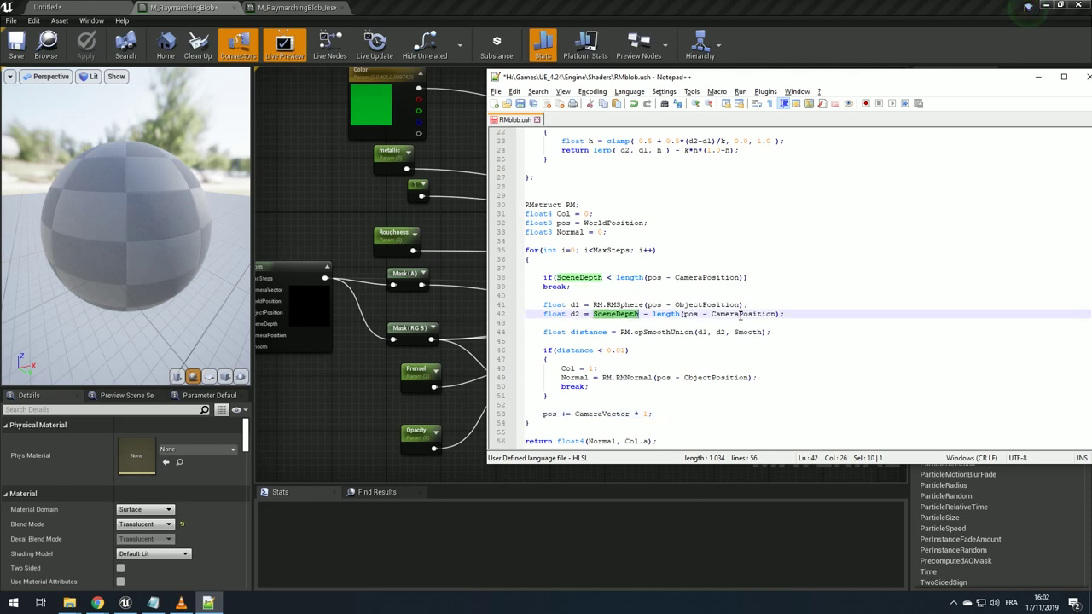
triple_click(618, 318)
left_click(199, 10)
left_click(109, 6)
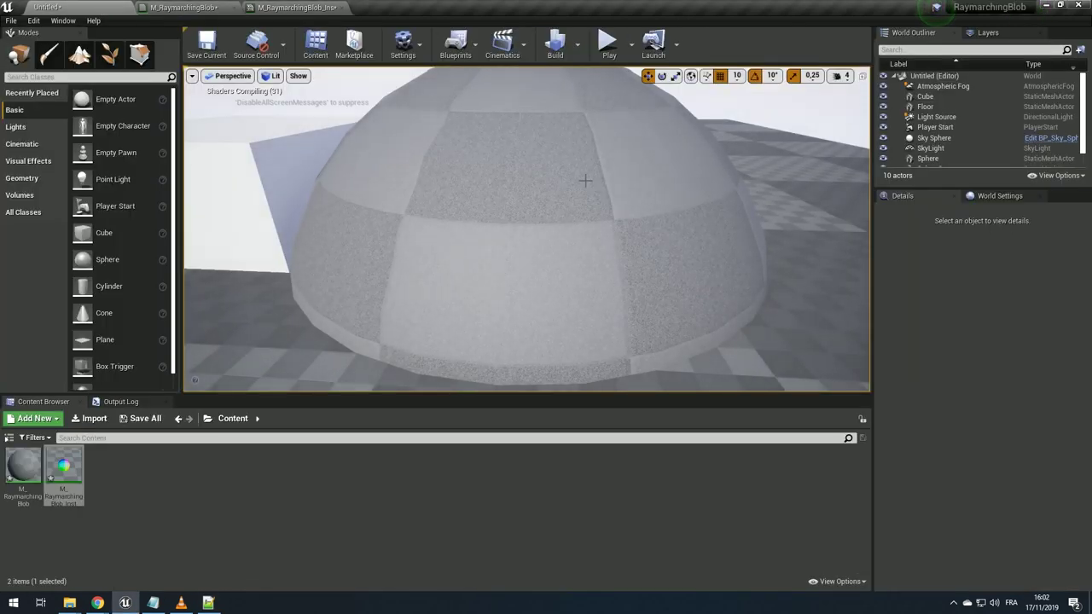
- Open M_RaymarchingBlob_Inst and review the M_RaymarchingBlob material graph
left_click(524, 195)
double_click(70, 479)
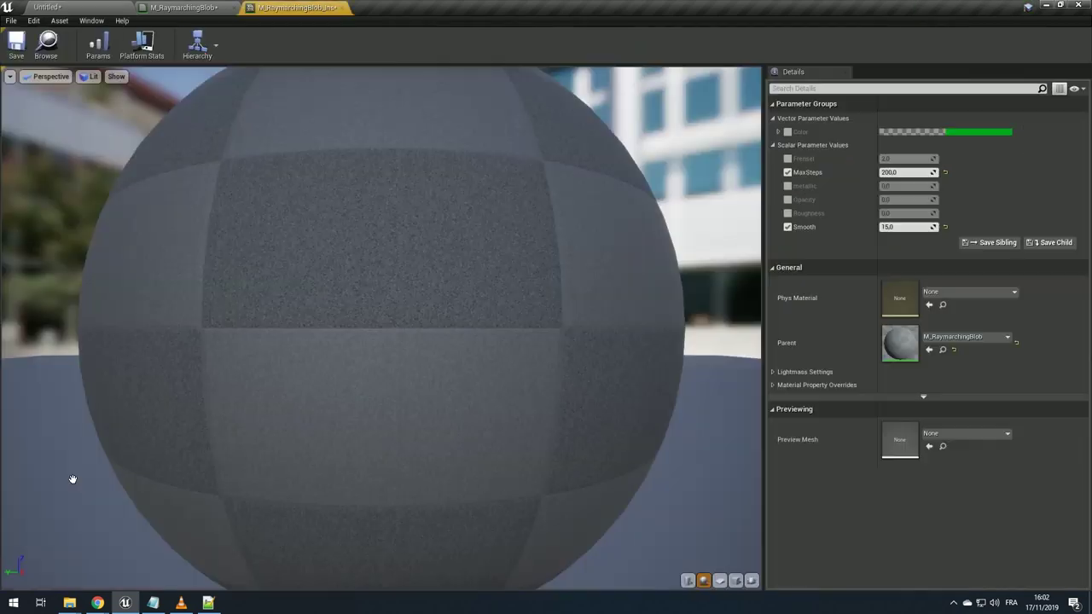
scroll(406, 270, "down", 5)
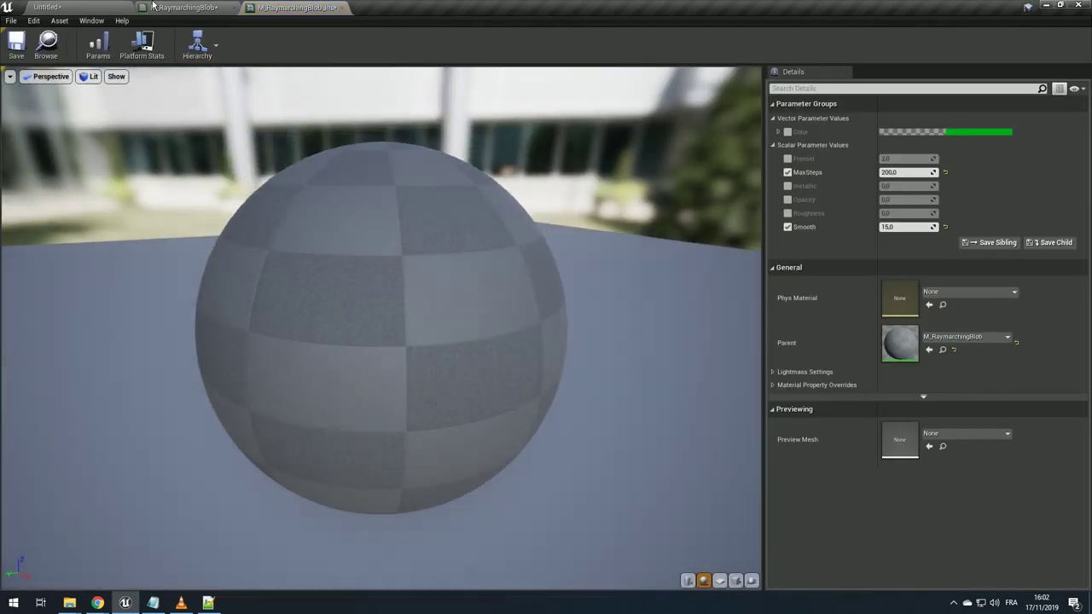
left_click(213, 6)
scroll(751, 294, "down", 2)
right_click(750, 294)
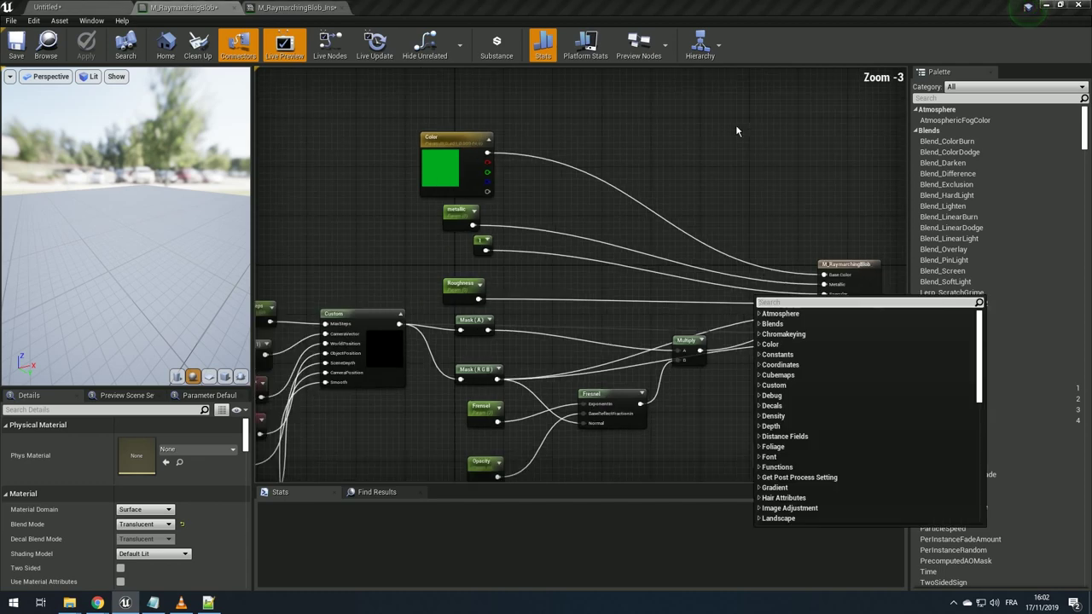
left_click(317, 112)
scroll(163, 458, "down", 5)
scroll(163, 458, "down", 5)
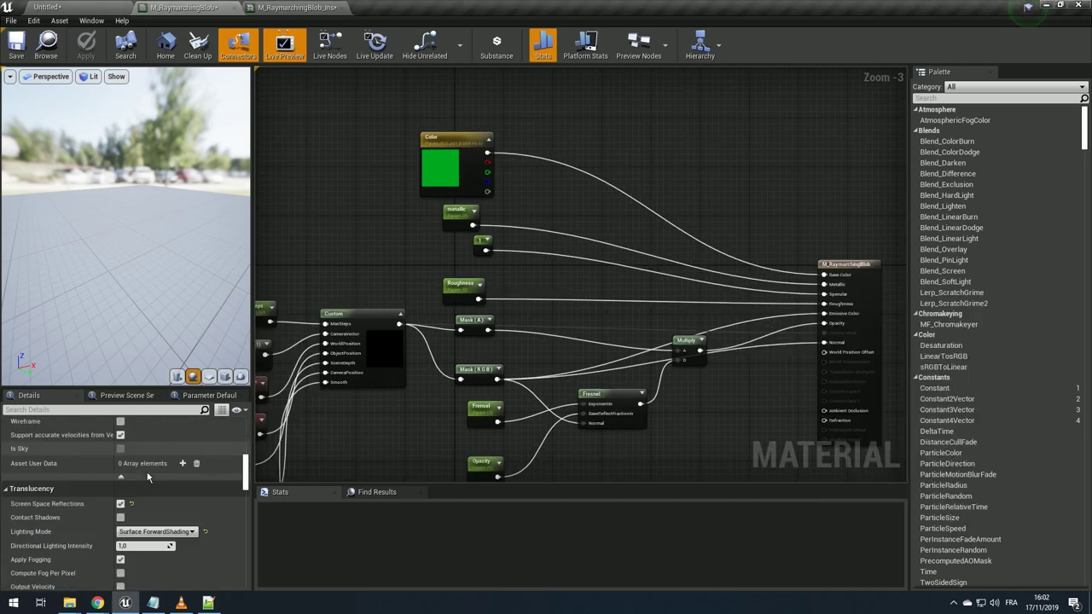
scroll(163, 458, "down", 5)
scroll(163, 458, "up", 2)
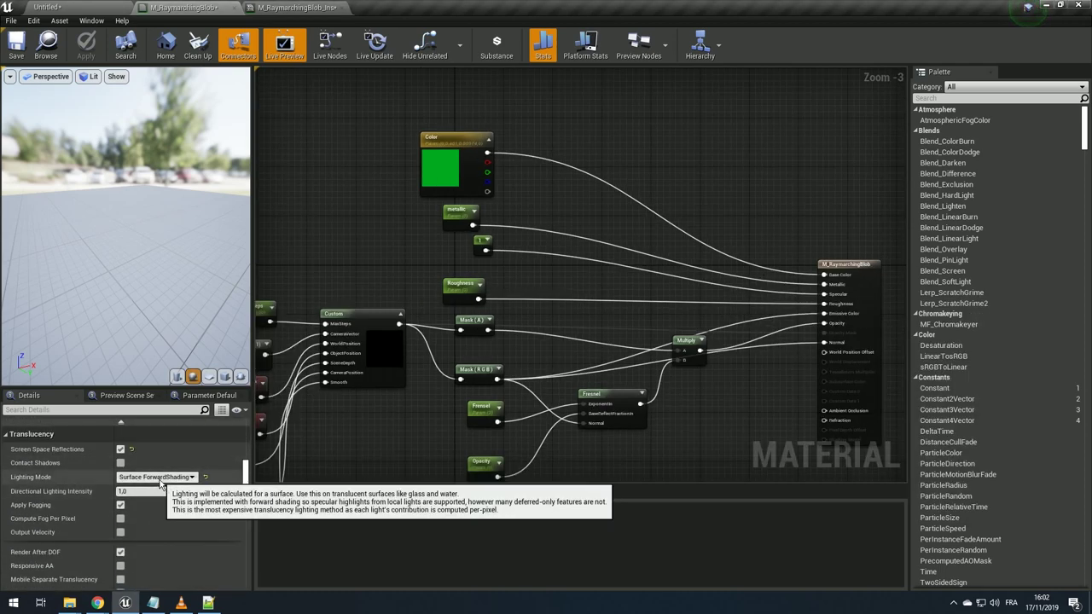
- Enable the instance's Opacity and Fresnel overrides, set Opacity to 0.8, and view the level
left_click(294, 6)
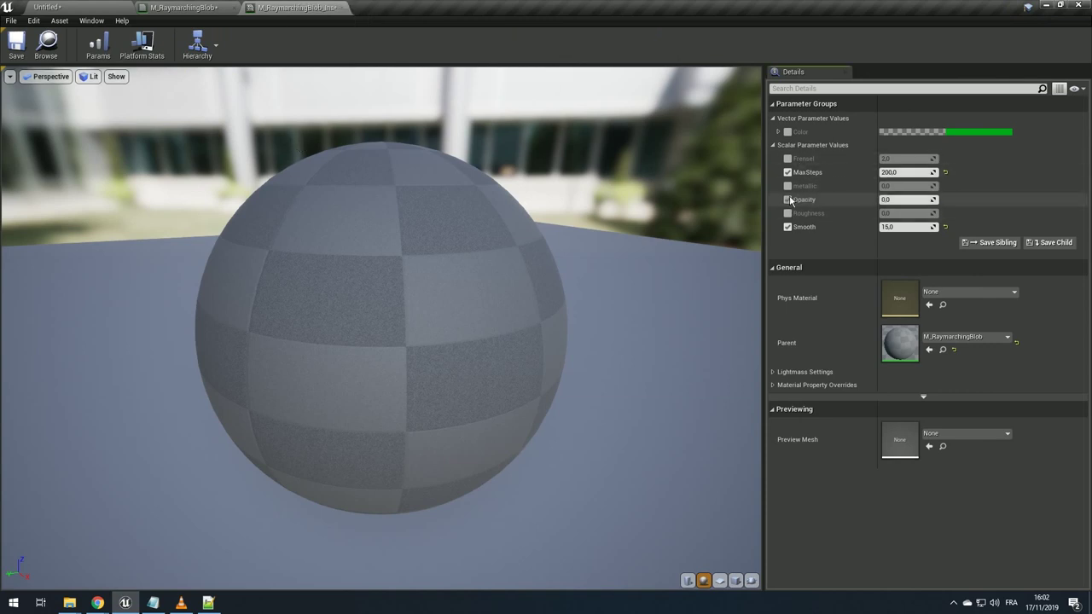
left_click_drag(906, 205, 917, 203)
left_click(901, 186)
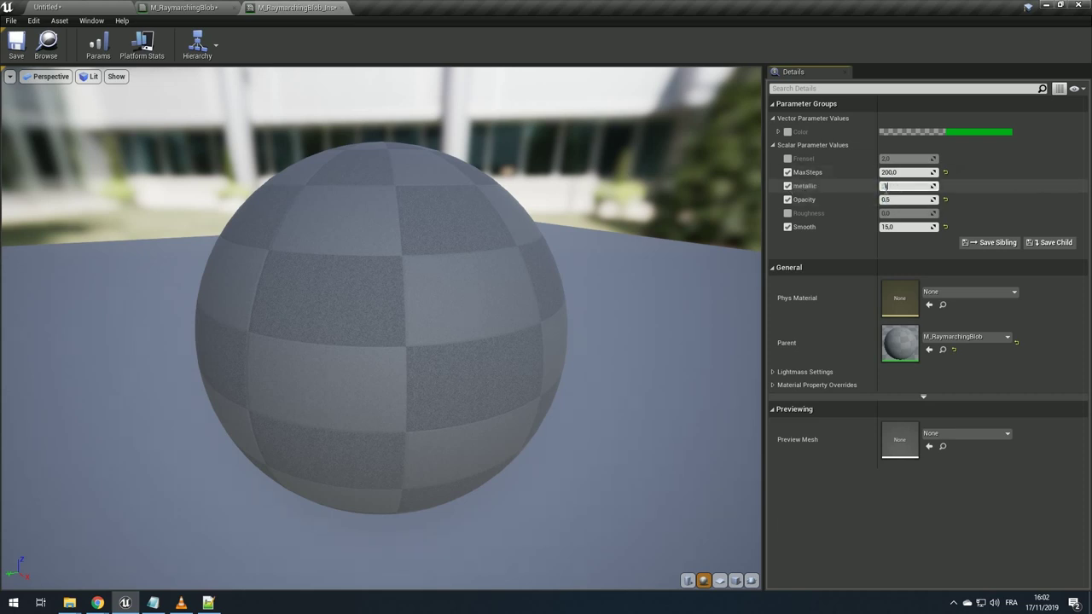
type("0,1")
left_click(787, 159)
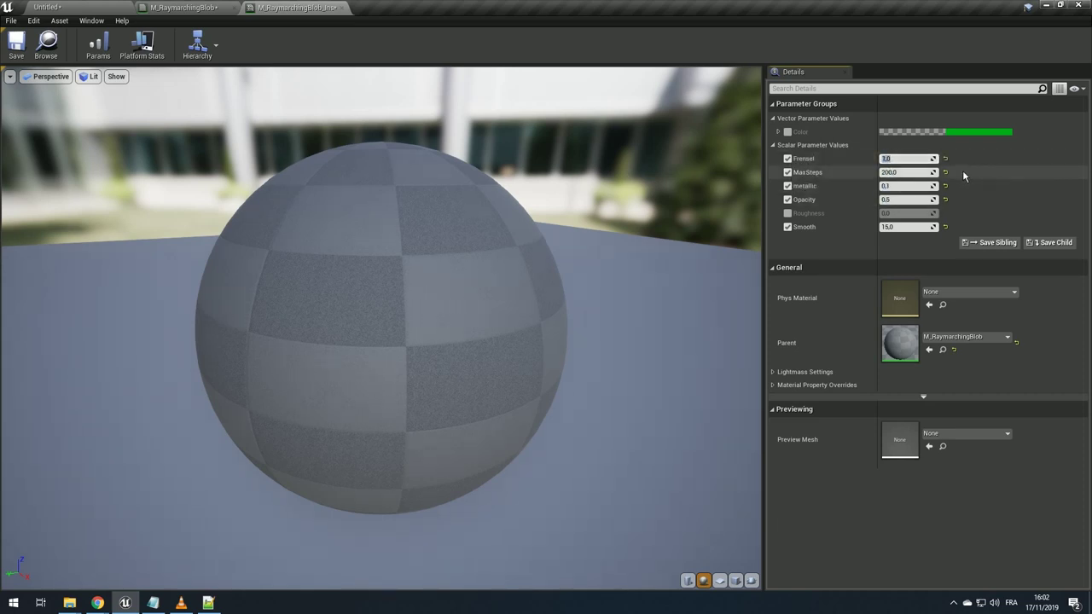
left_click(925, 199)
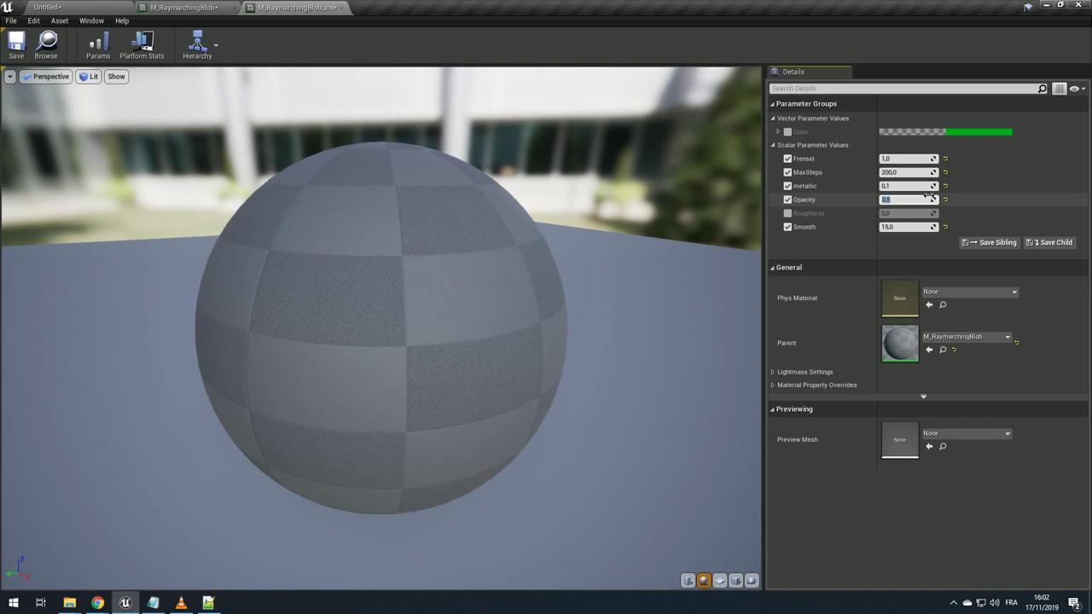
type("0,8")
key("Return")
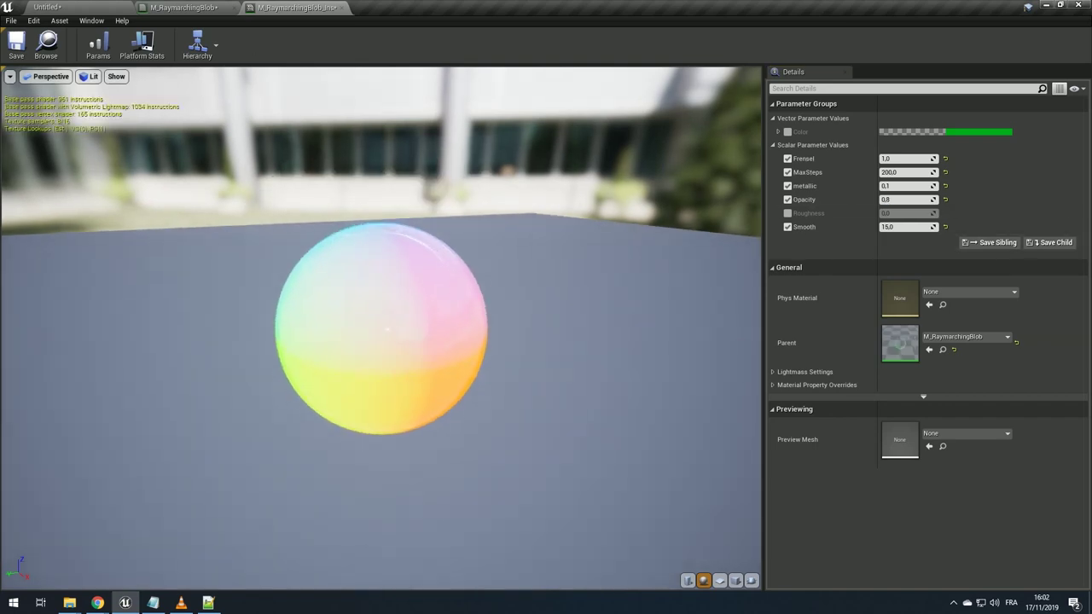
left_click(183, 7)
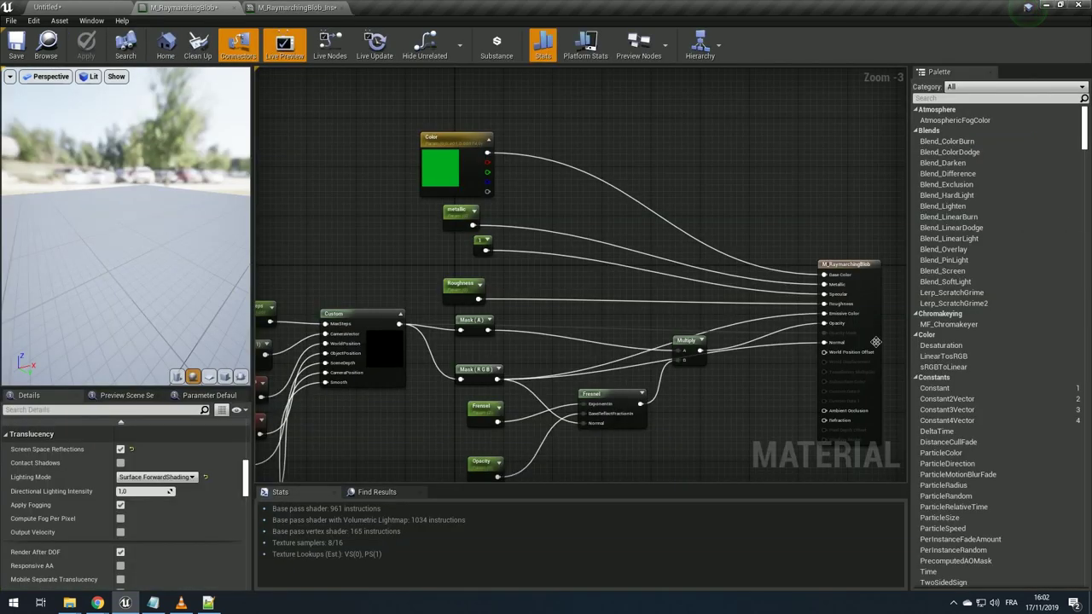
scroll(875, 342, "up", 2)
left_click(80, 6)
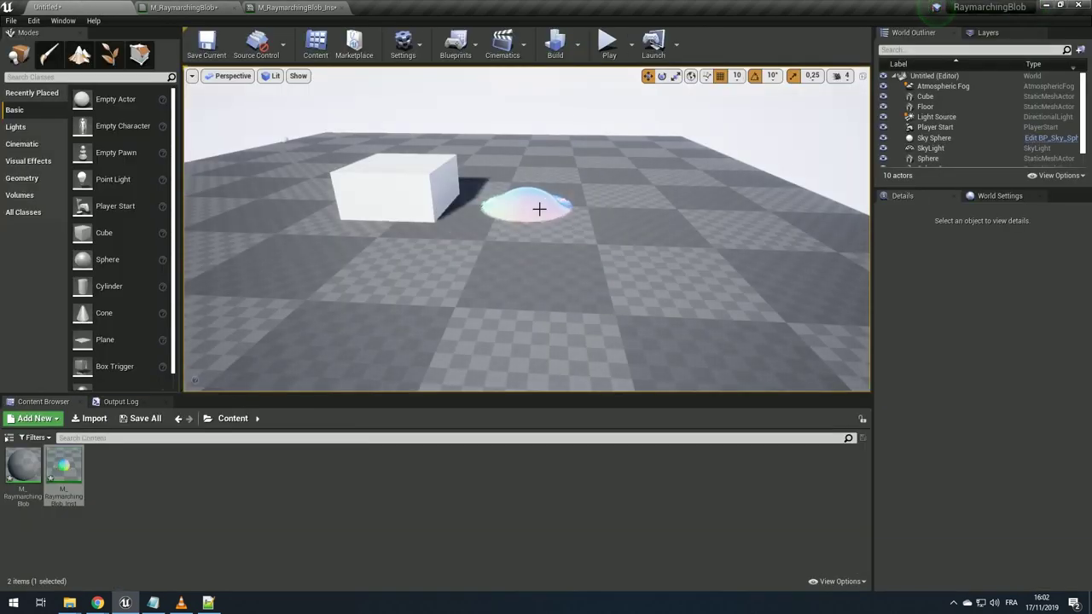
right_click_drag(539, 209, 539, 196)
mouse_move(527, 229)
right_mouse_down()
mouse_move(512, 228)
mouse_move(512, 273)
right_mouse_up()
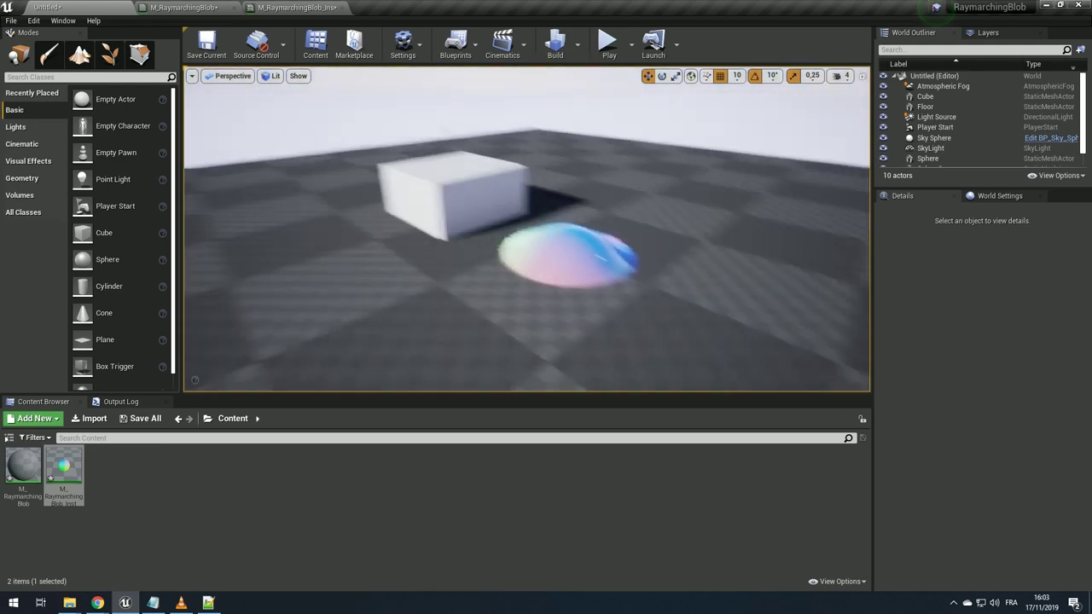
left_click(929, 149)
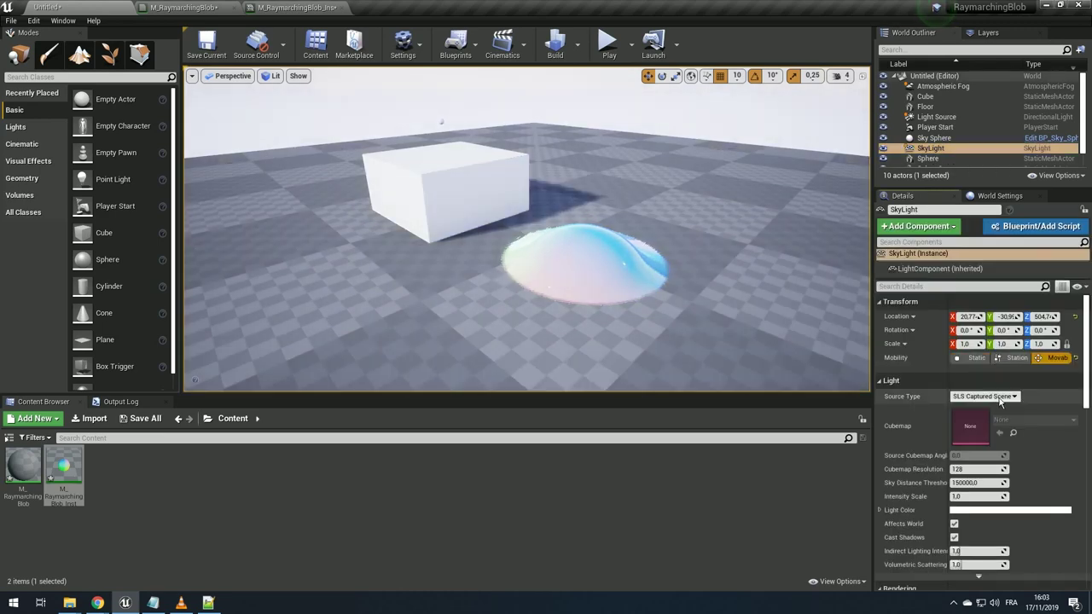
left_click(986, 397)
left_click(989, 418)
left_click(1013, 420)
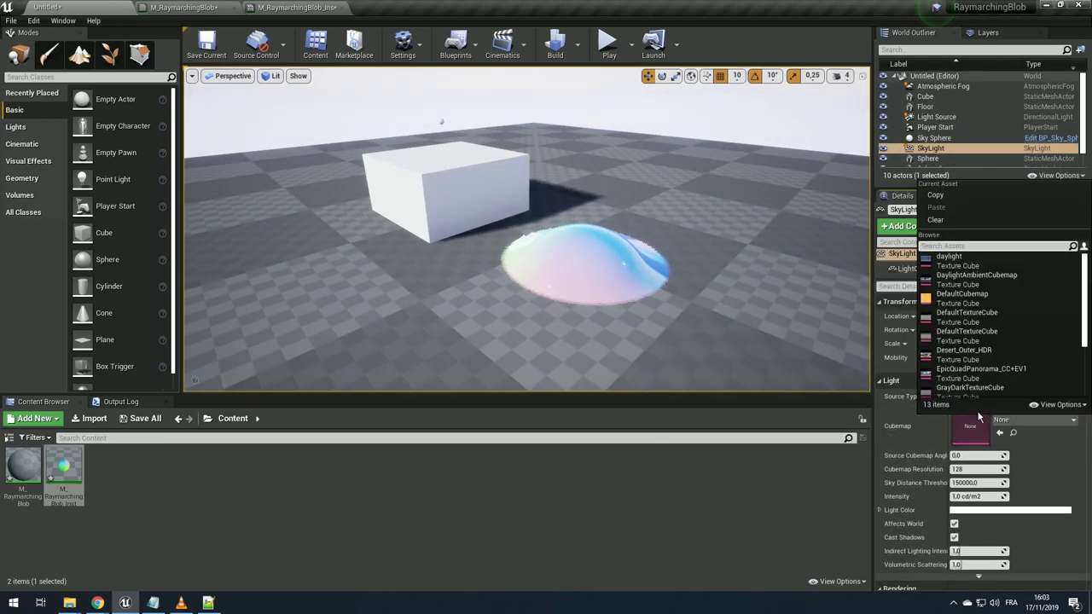
left_click(964, 353)
mouse_move(566, 268)
right_mouse_down()
mouse_move(817, 313)
mouse_move(767, 315)
right_mouse_up()
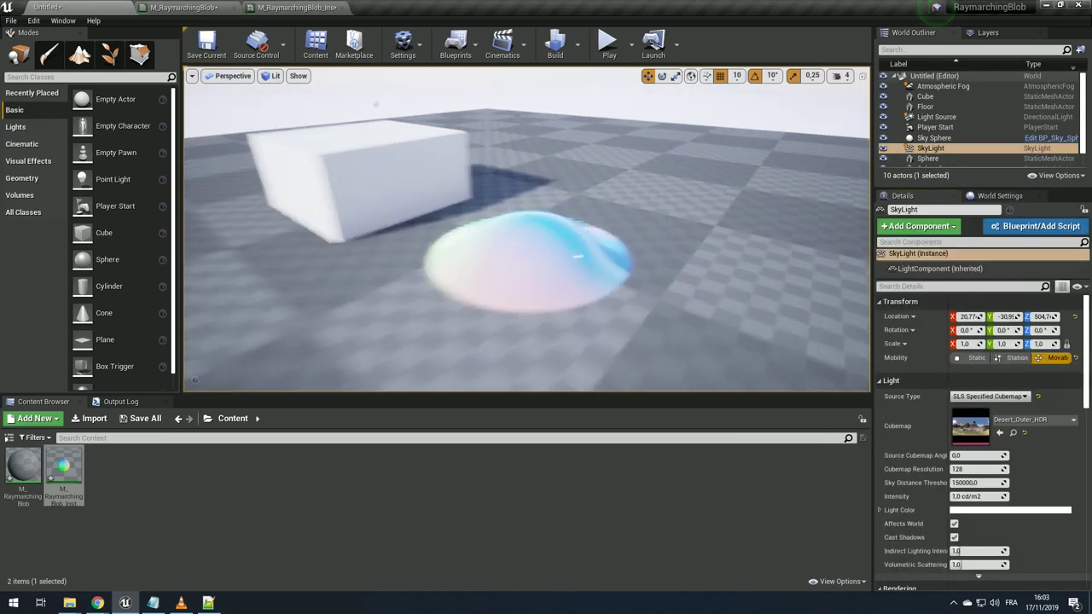
left_click(578, 45)
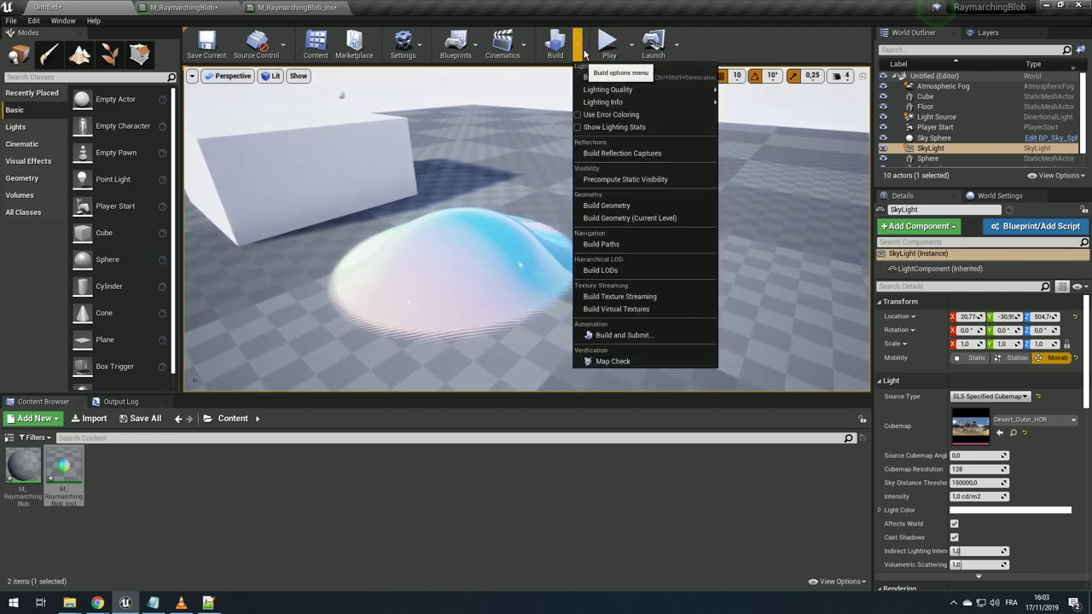
left_click(628, 153)
right_click_drag(628, 153, 665, 188)
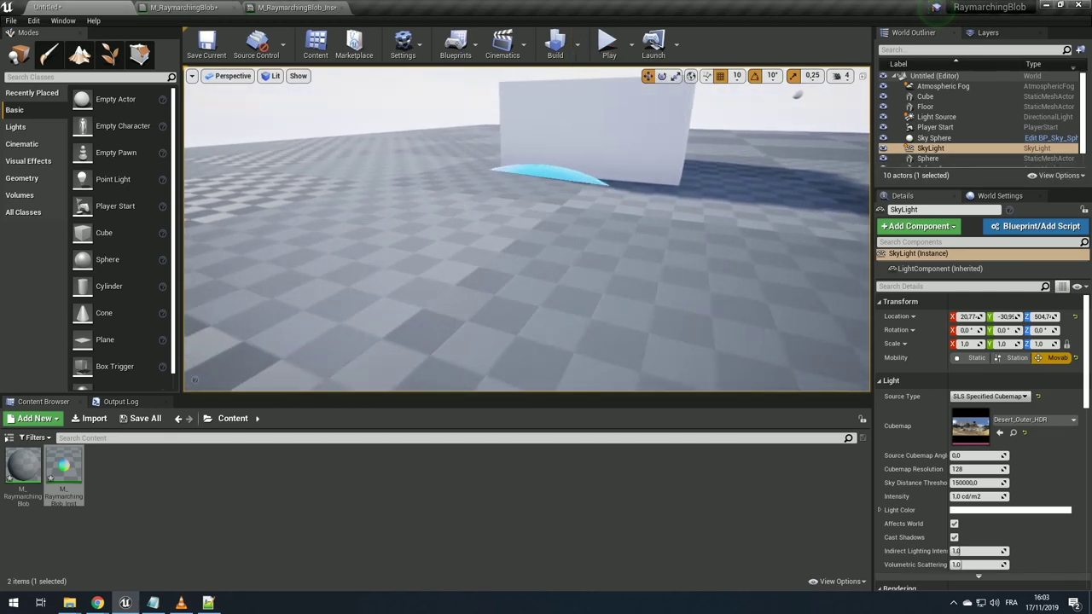
left_click(1020, 419)
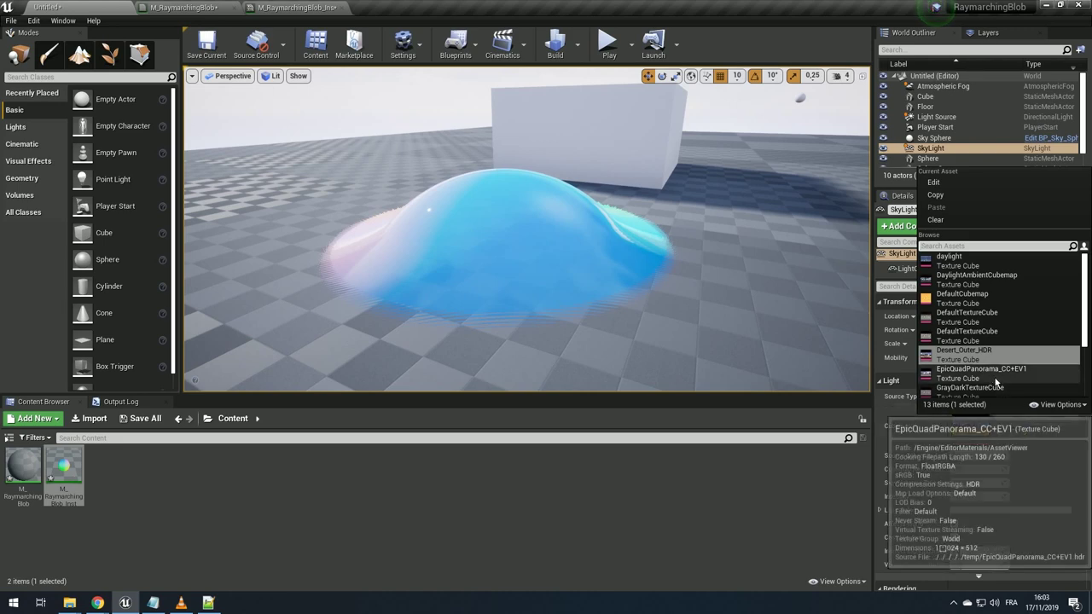
scroll(1010, 376, "down", 3)
scroll(1015, 363, "up", 3)
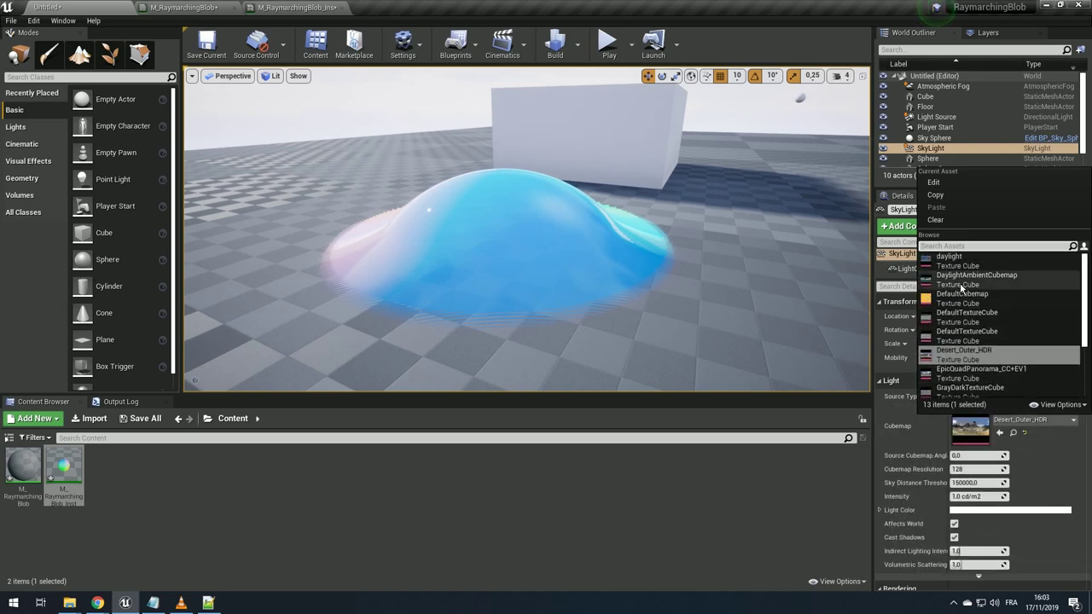
left_click(517, 235)
mouse_move(518, 236)
right_mouse_down()
mouse_move(503, 237)
mouse_move(526, 202)
right_mouse_up()
key("Escape")
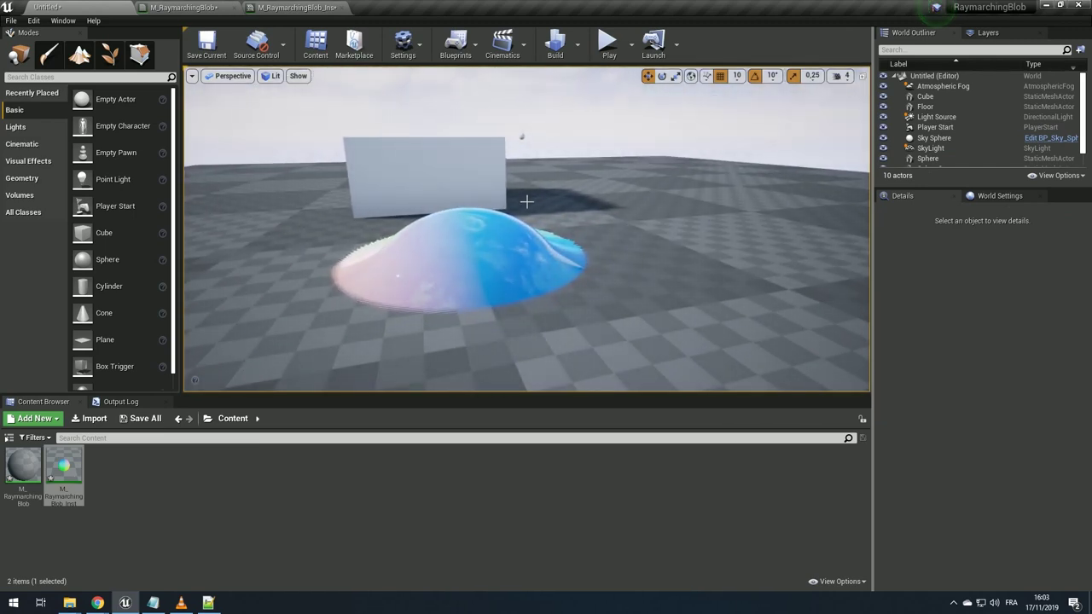
mouse_move(526, 202)
right_mouse_down()
mouse_move(546, 213)
mouse_move(585, 295)
right_mouse_up()
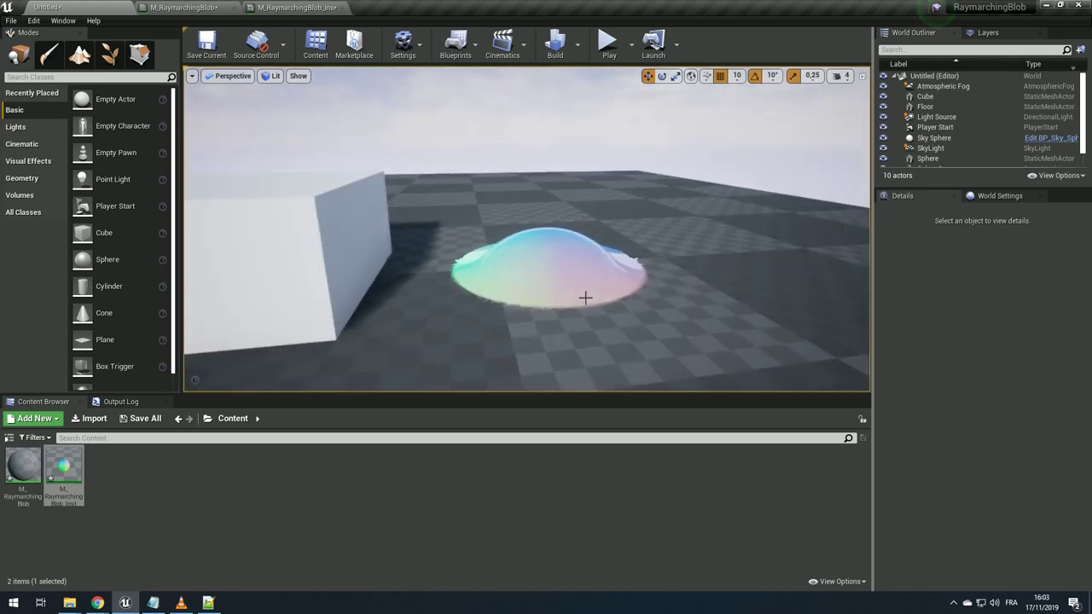
left_click(543, 252)
- Select the cube and move it into place as a stair step
right_click_drag(542, 252, 546, 254)
left_click(244, 236)
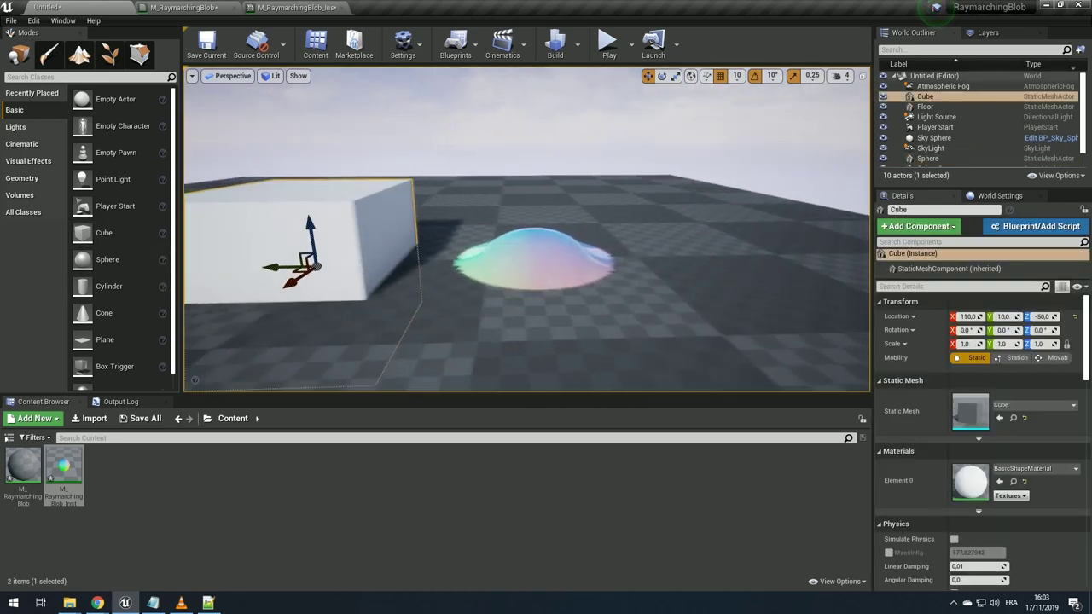
mouse_move(244, 236)
right_mouse_down()
mouse_move(318, 248)
mouse_move(294, 238)
right_mouse_up()
mouse_move(376, 248)
left_mouse_down()
mouse_move(424, 293)
mouse_move(375, 285)
mouse_move(337, 249)
mouse_move(349, 237)
left_mouse_up()
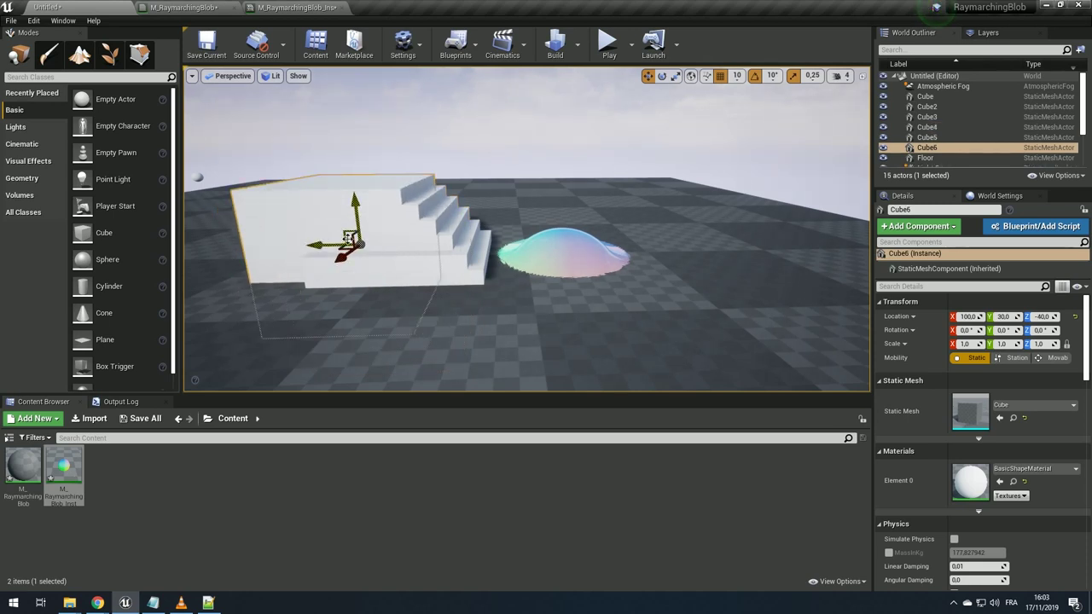
- Push the blob sphere up against the stairs and orbit to inspect the blend
left_click(559, 271)
left_click_drag(559, 271, 484, 235)
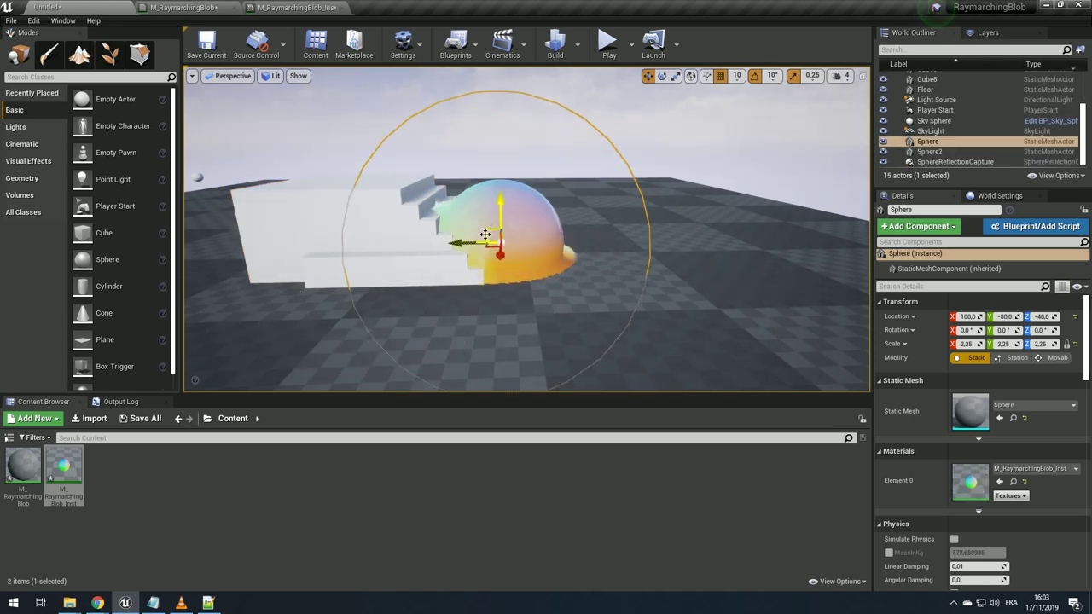
key("Escape")
right_click_drag(485, 235, 521, 208)
left_click(522, 208)
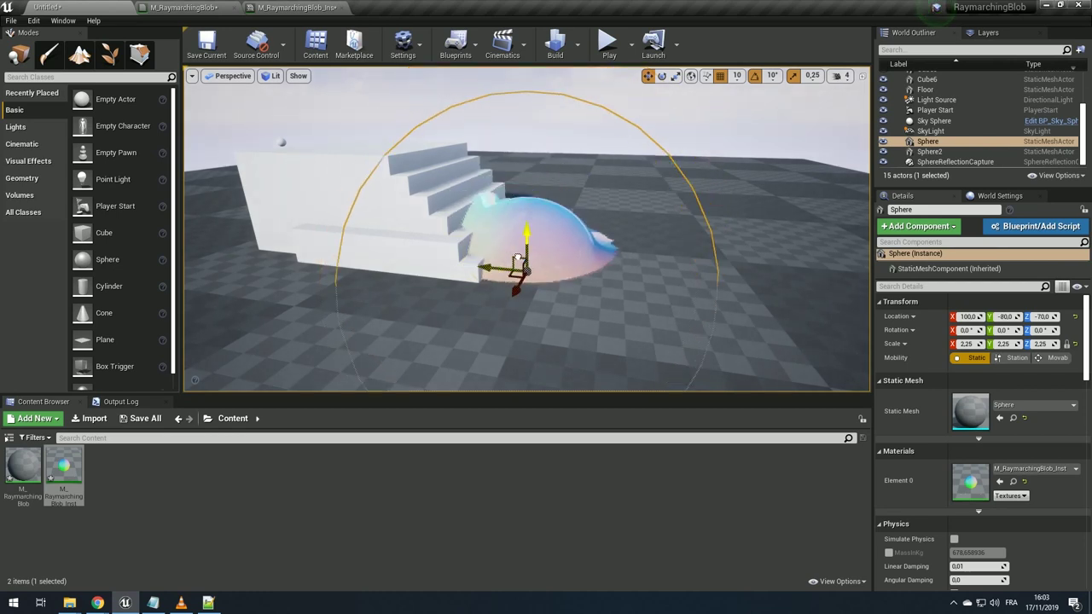
mouse_move(510, 245)
left_mouse_down()
mouse_move(536, 216)
mouse_move(644, 188)
left_mouse_up()
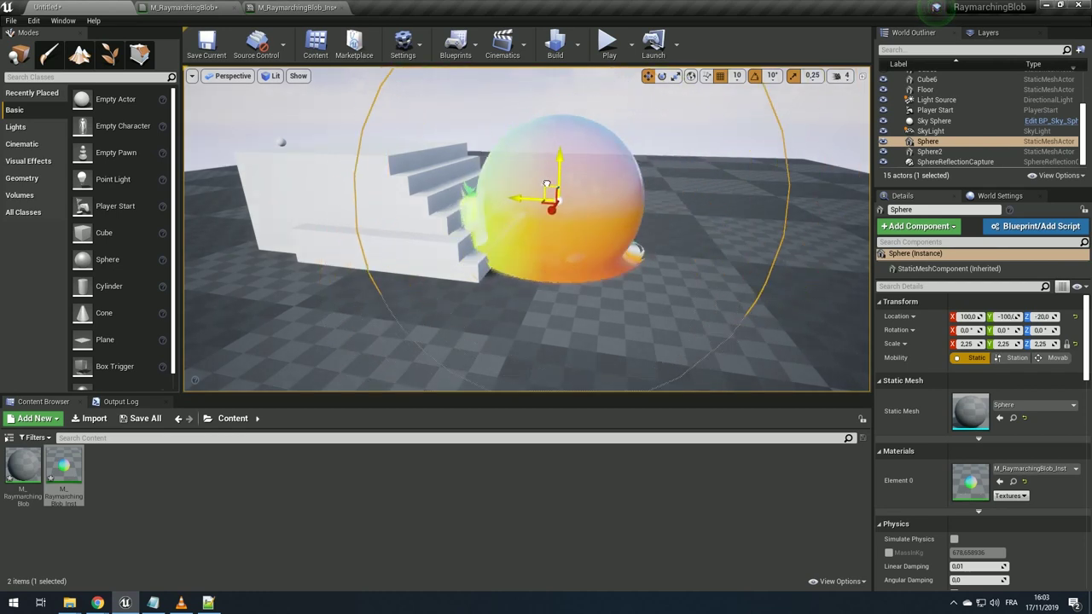
right_click_drag(595, 257, 594, 221)
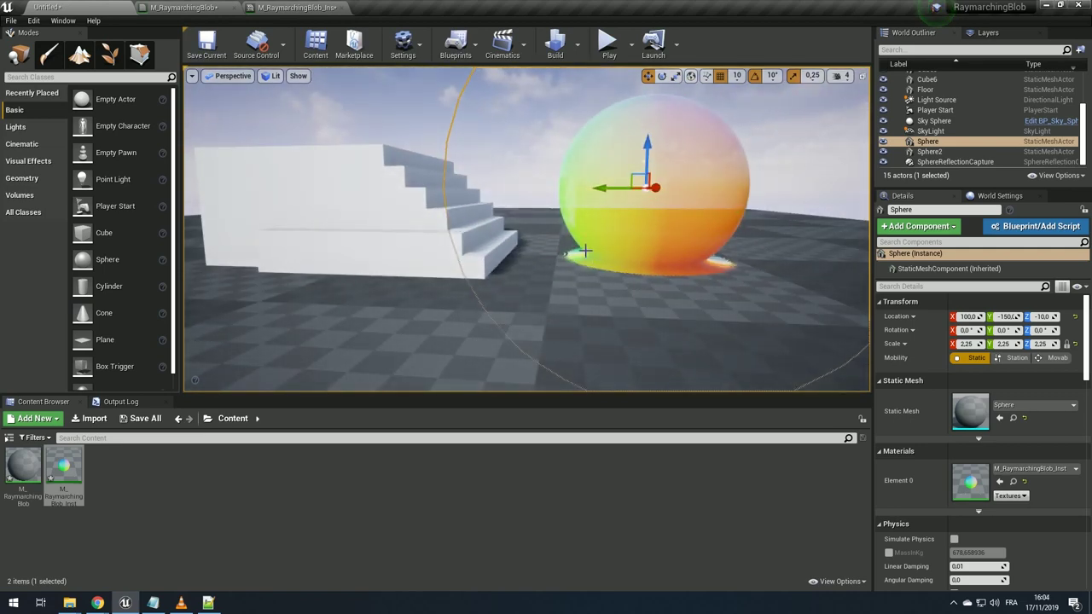
mouse_move(675, 246)
left_mouse_down("alt")
mouse_move(646, 188)
mouse_move(642, 271)
mouse_move(515, 271)
left_mouse_up("alt")
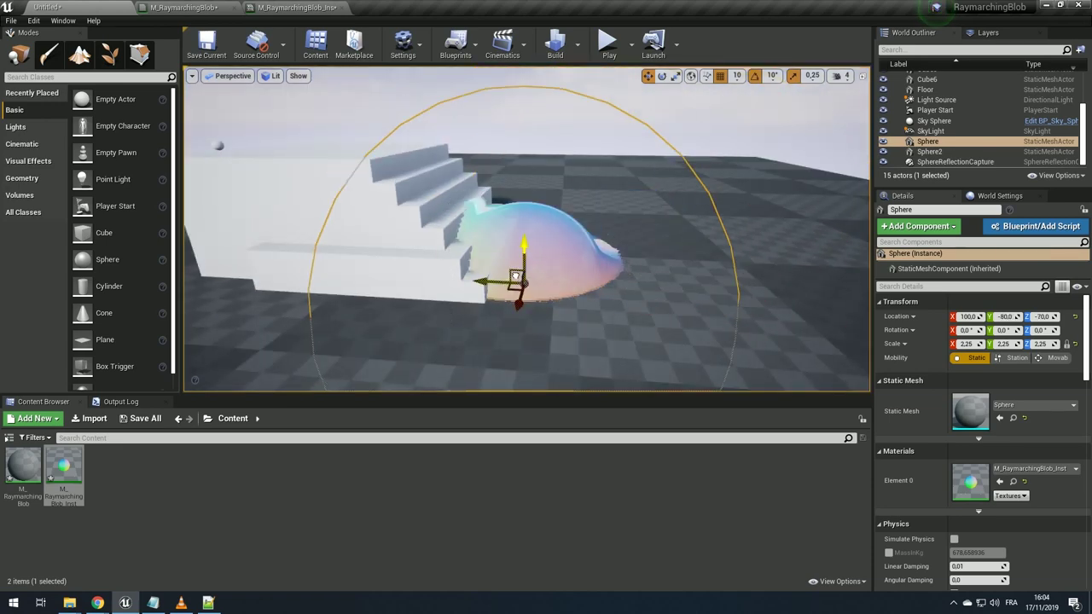
left_click(515, 271)
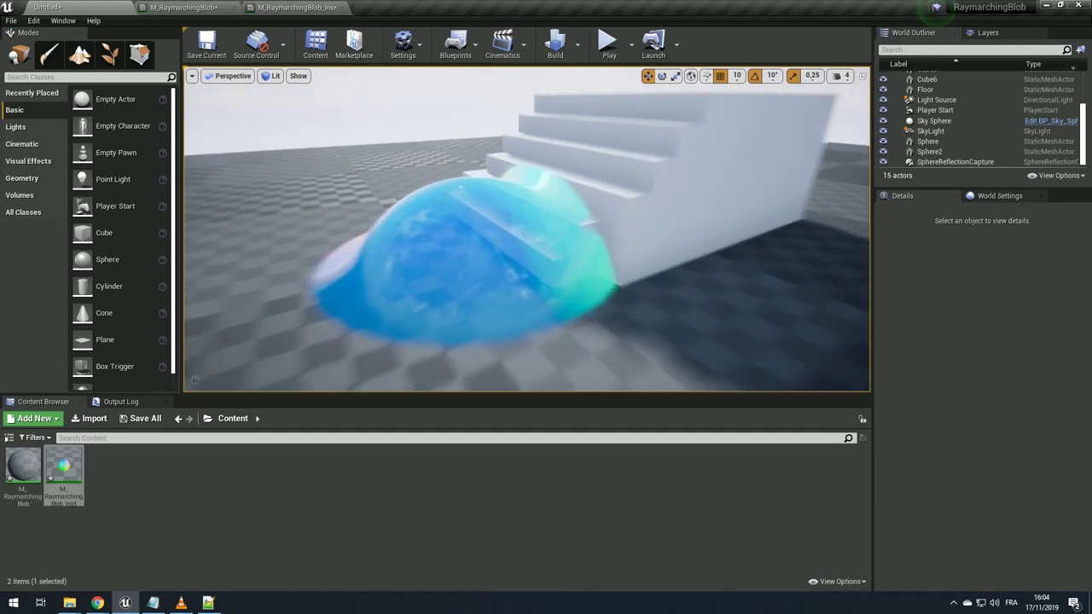
mouse_move(515, 271)
left_mouse_down("alt")
mouse_move(636, 235)
mouse_move(458, 227)
mouse_move(460, 256)
mouse_move(575, 225)
mouse_move(488, 199)
left_mouse_up("alt")
left_click(575, 226)
key("f")
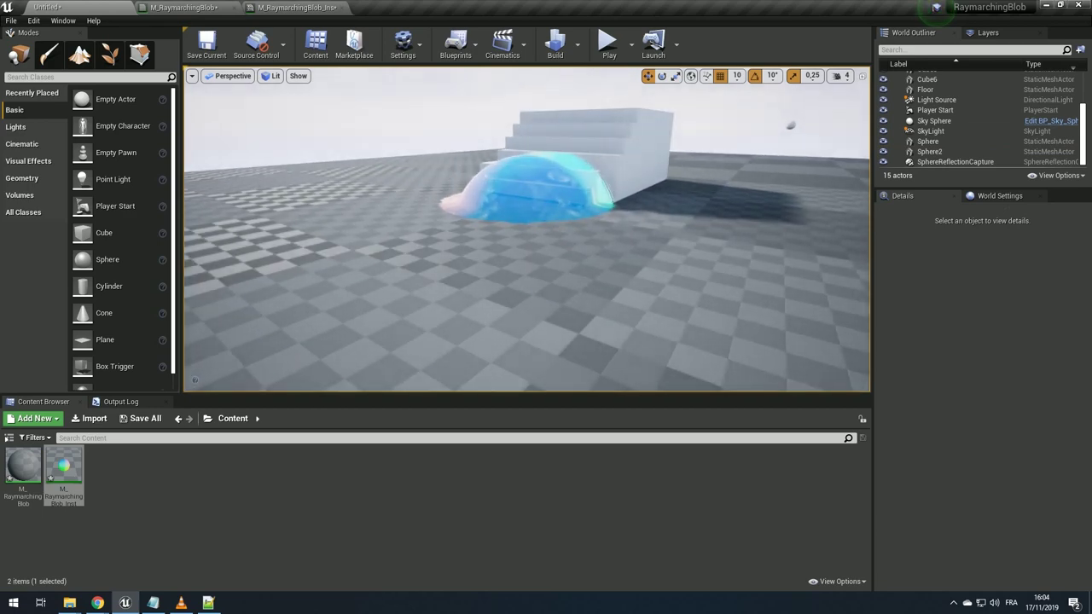
left_click_drag(368, 120, 368, 92)
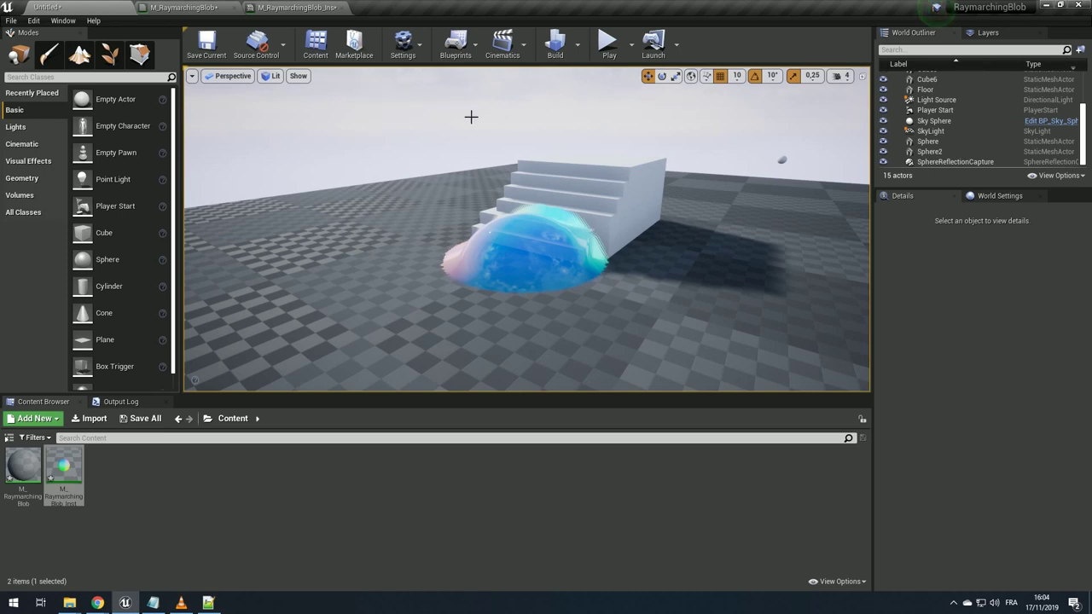
left_click_drag(494, 244, 483, 231, "alt")
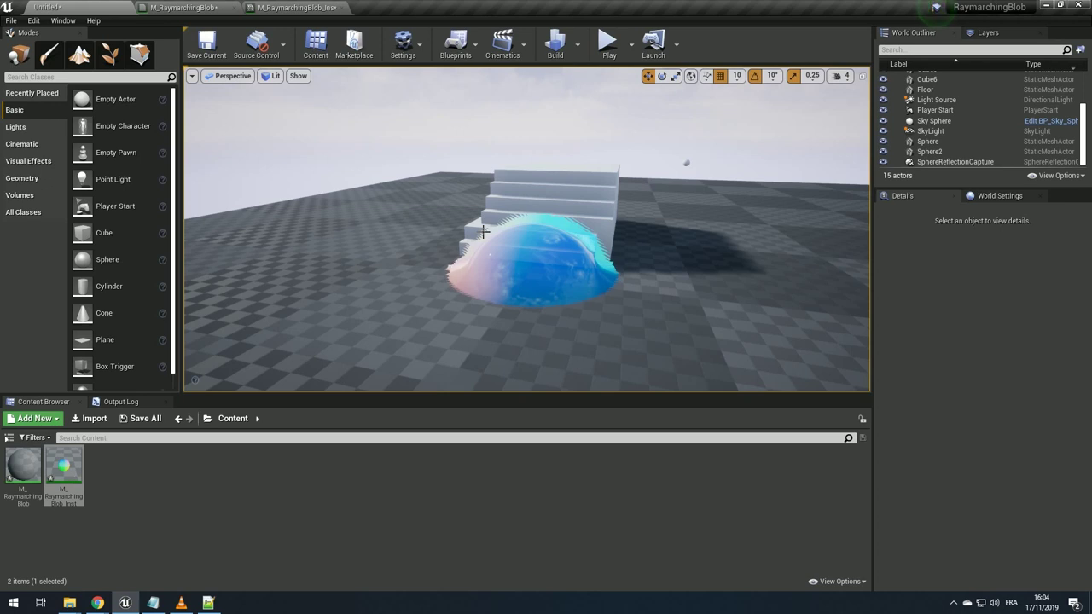
left_click(510, 271)
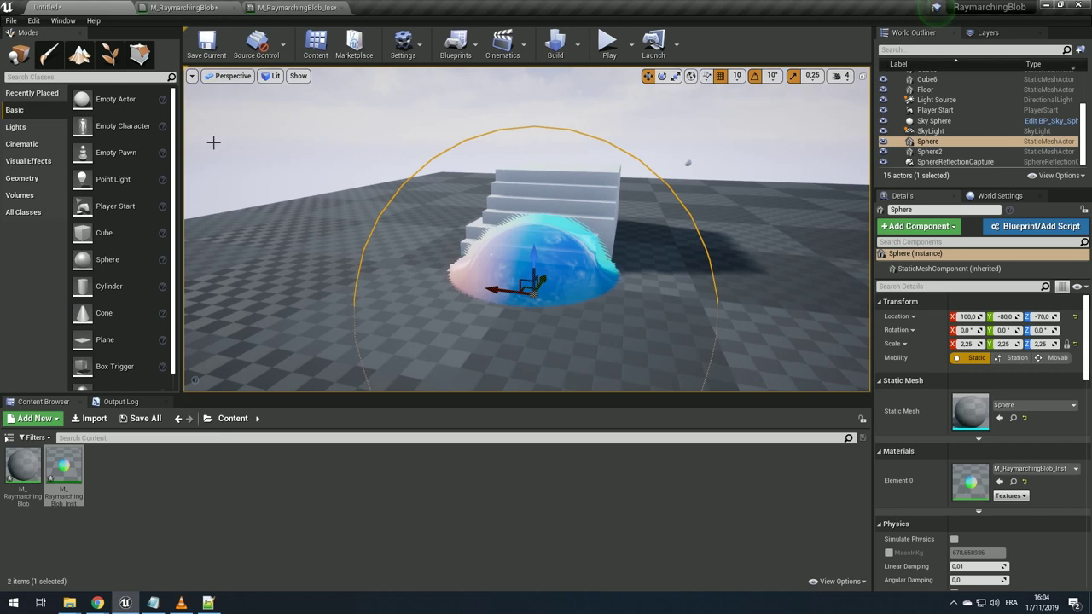
left_click(33, 21)
- Filter Project Settings by 'distance', enable Generate Mesh Distance Fields, and restart the editor
left_click(73, 189)
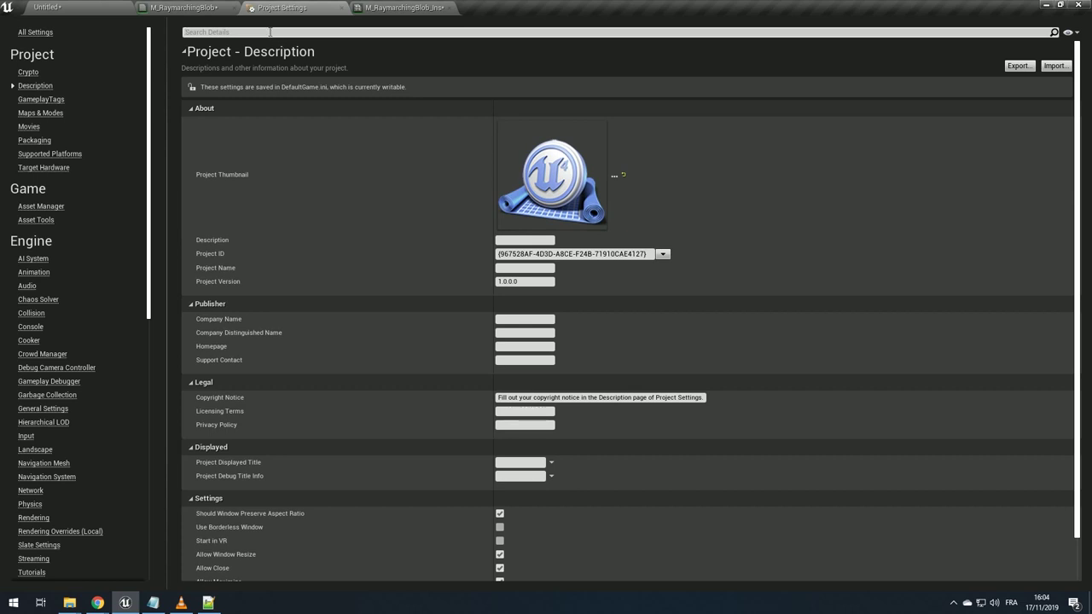
type("distance")
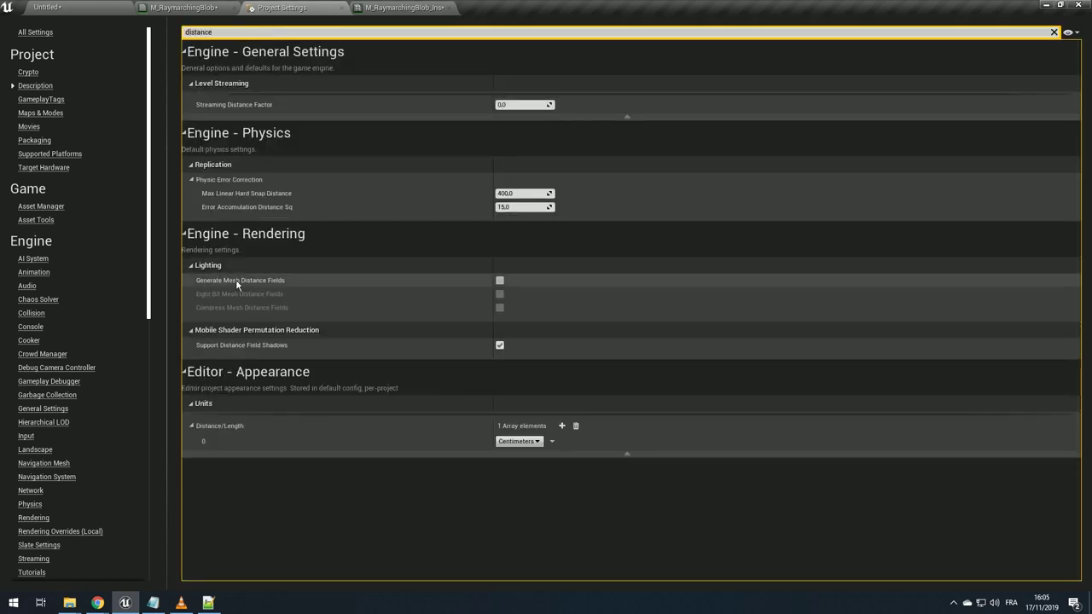
left_click(53, 6)
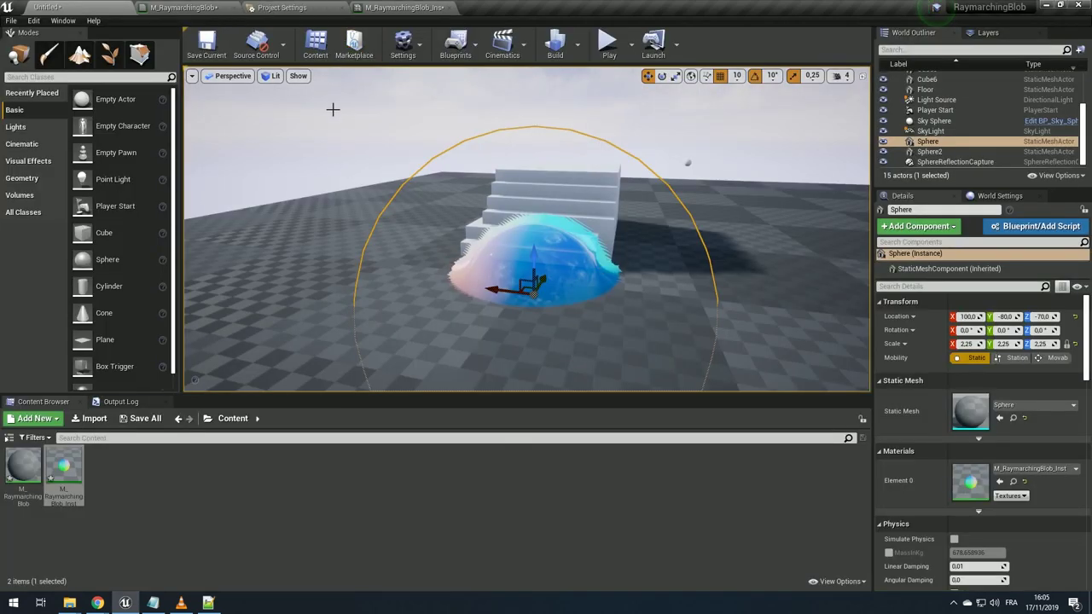
left_click(282, 7)
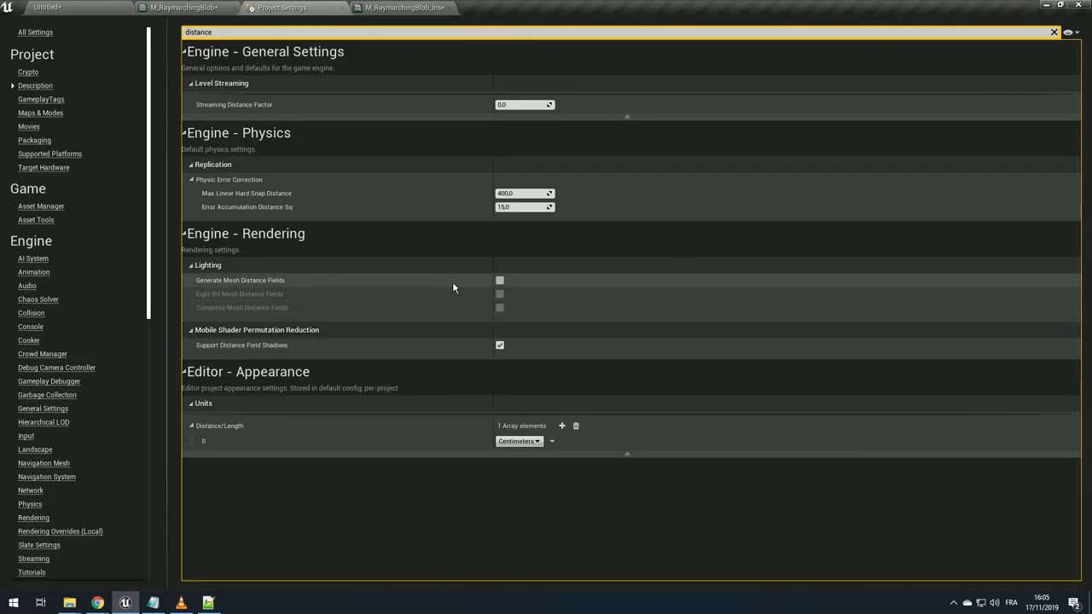
left_click(499, 281)
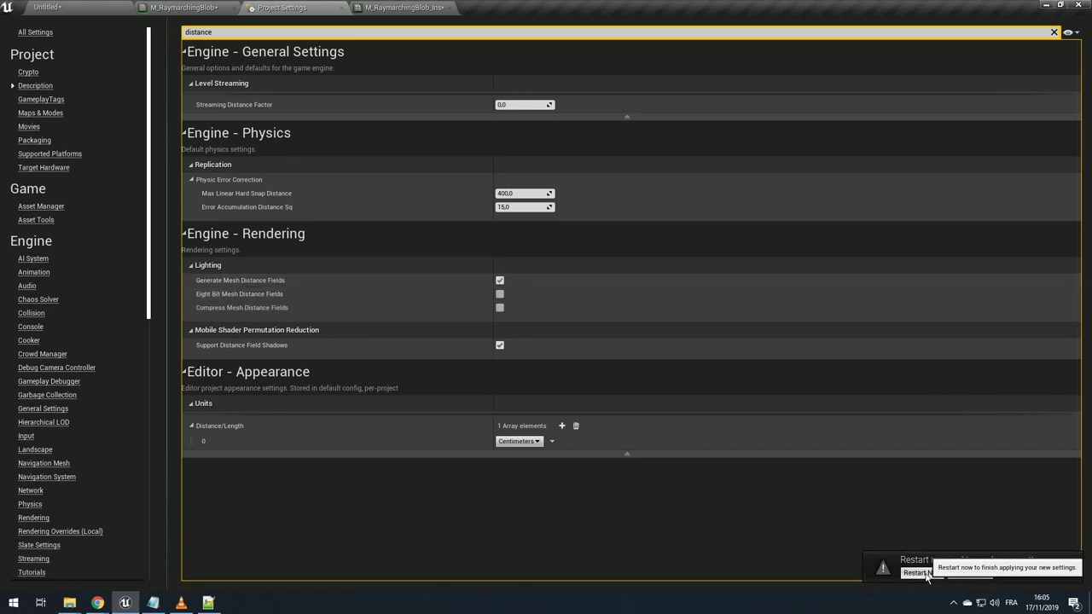
left_click(925, 573)
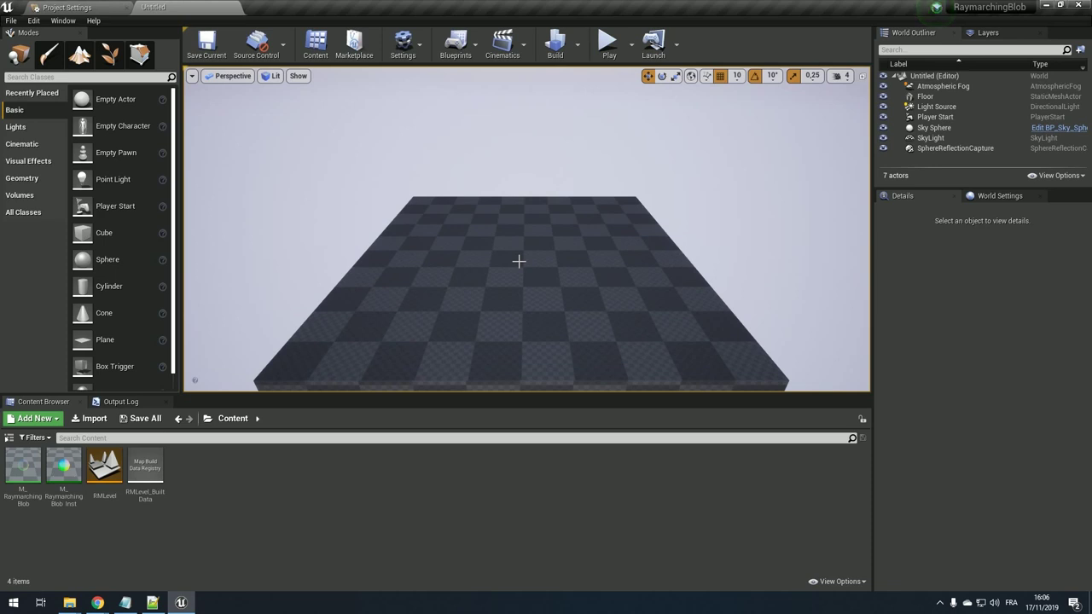
- Open RMLevel and the M_RaymarchingBlob material, then close the Project Settings tab
double_click(105, 467)
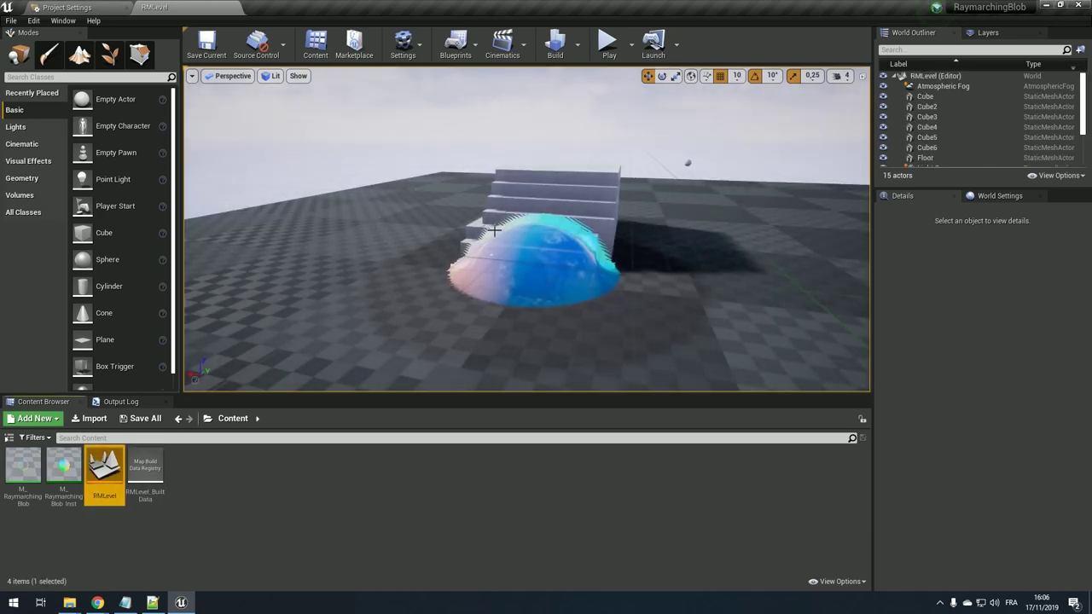
left_click(62, 6)
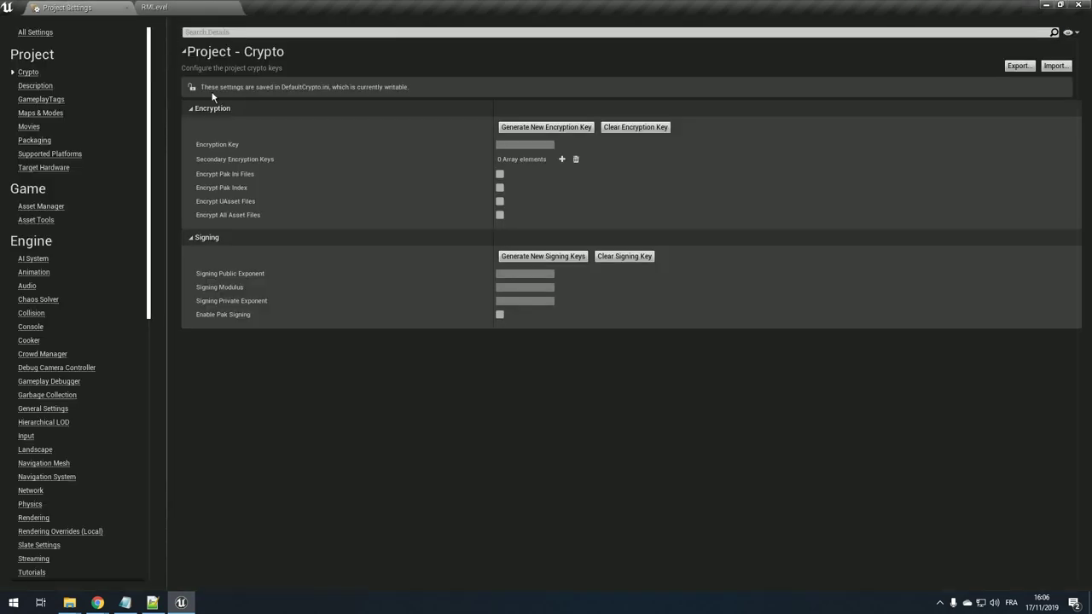
left_click(158, 6)
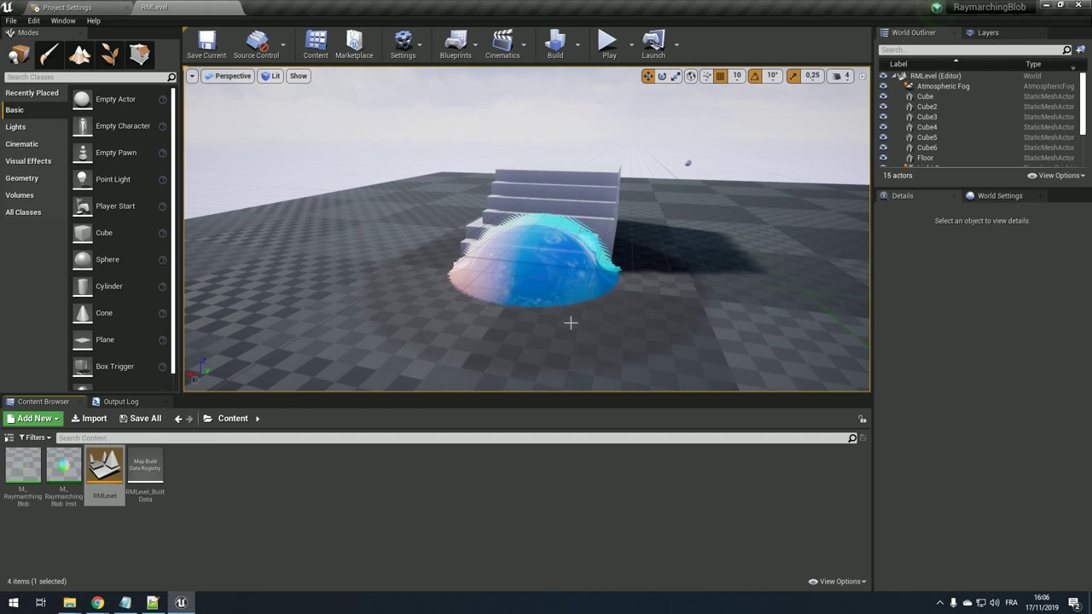
left_click(727, 240)
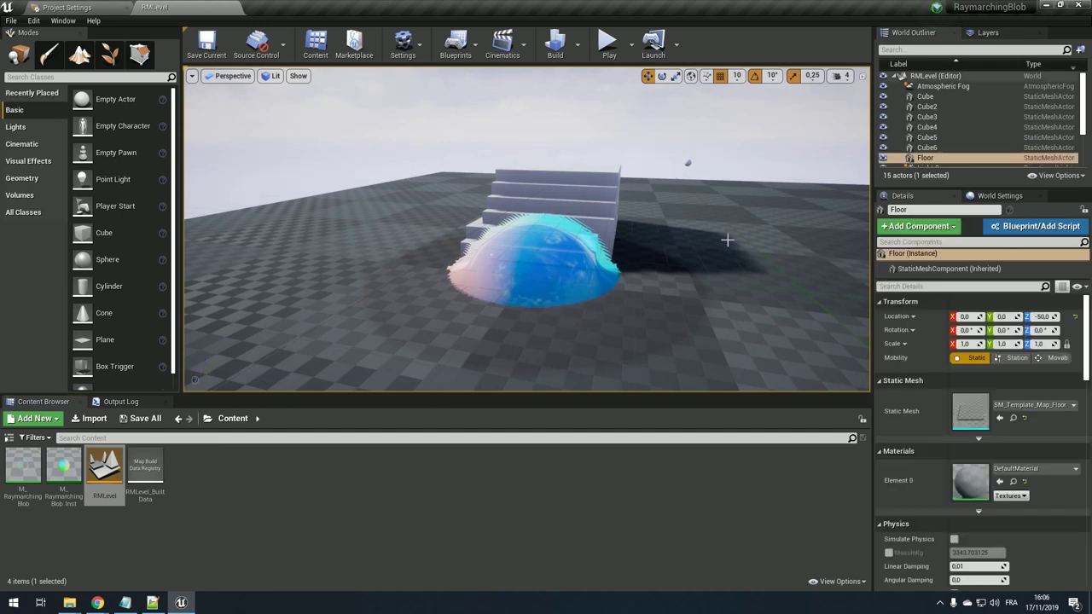
key("Escape")
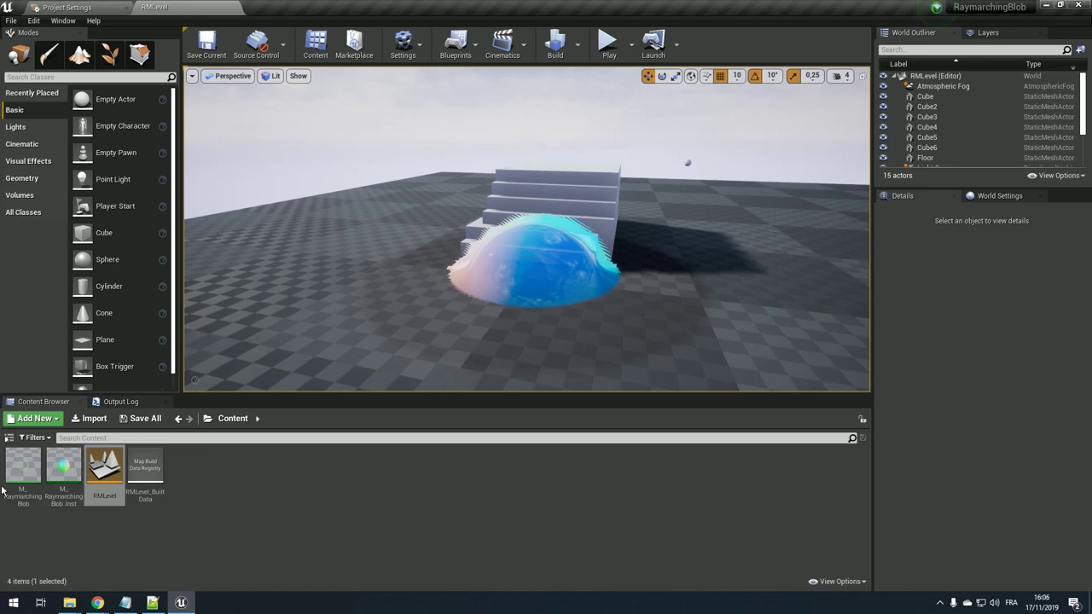
double_click(23, 468)
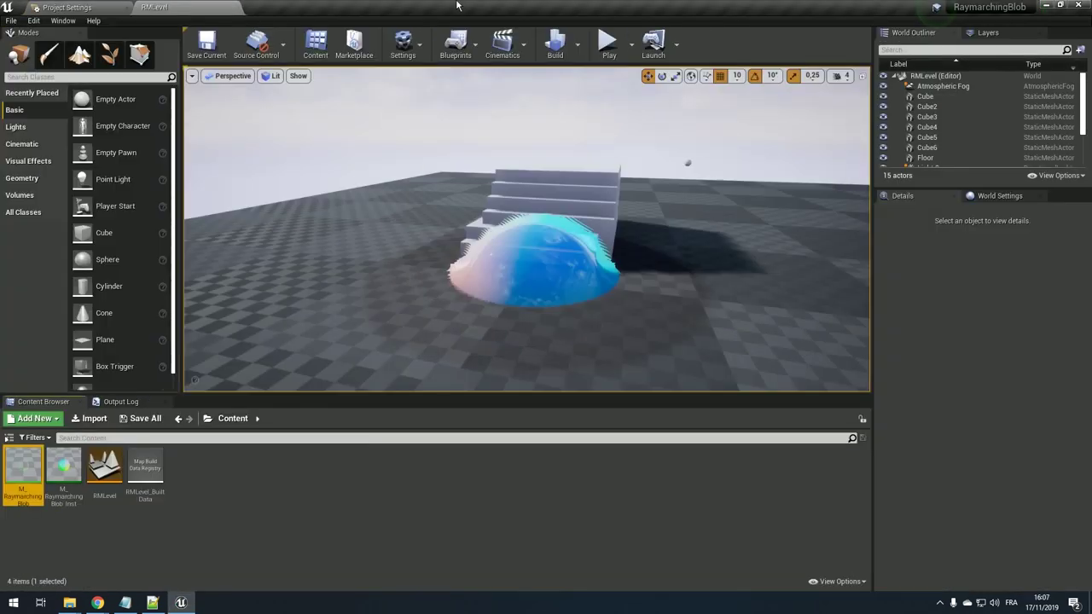
left_click(105, 6)
middle_click(94, 6)
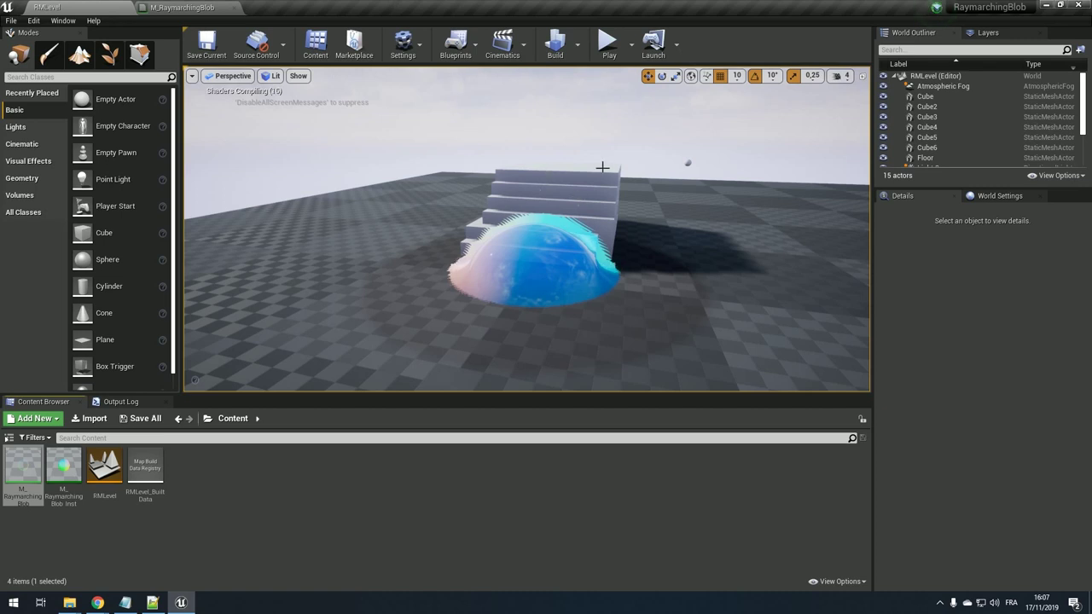
- Open SM_Template_Map_Floor in the mesh editor and expand its LOD 0 Build Settings
right_click(628, 182)
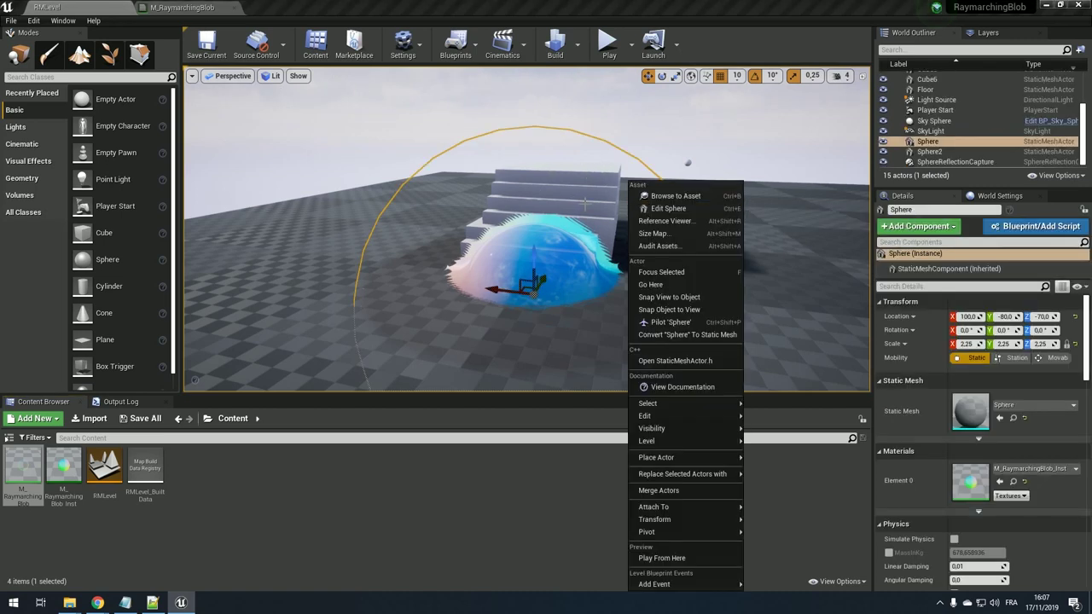
right_click(317, 297)
left_click(367, 223)
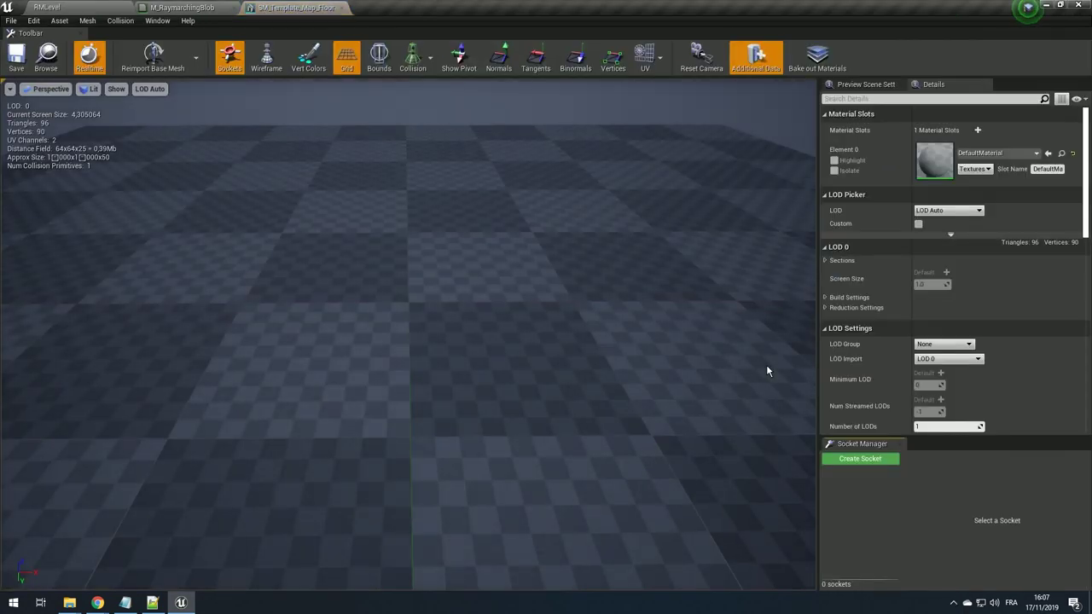
scroll(981, 255, "down", 2)
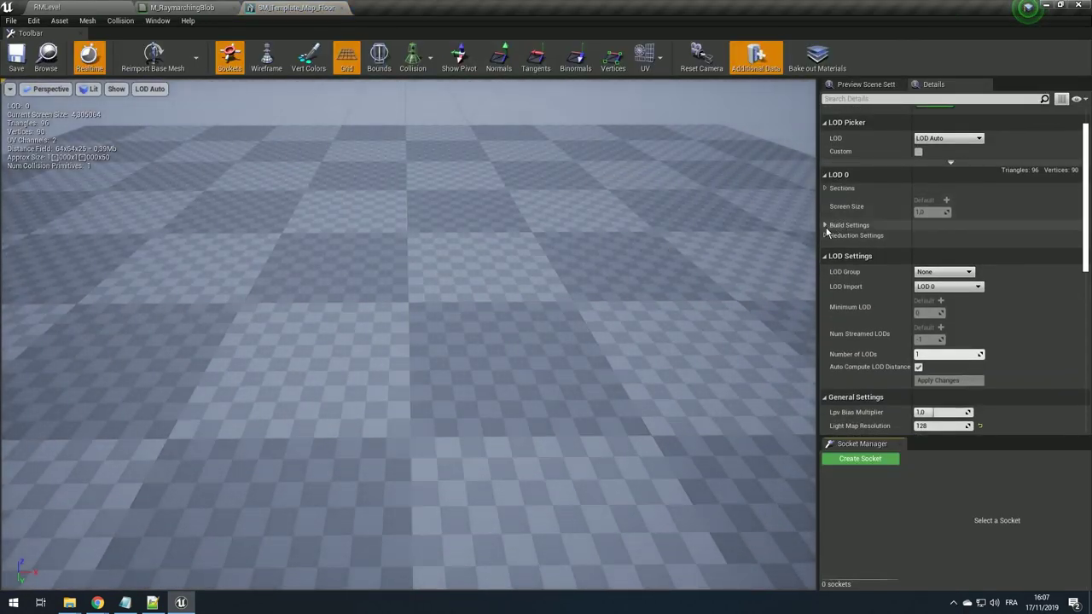
left_click(826, 226)
scroll(882, 398, "down", 1)
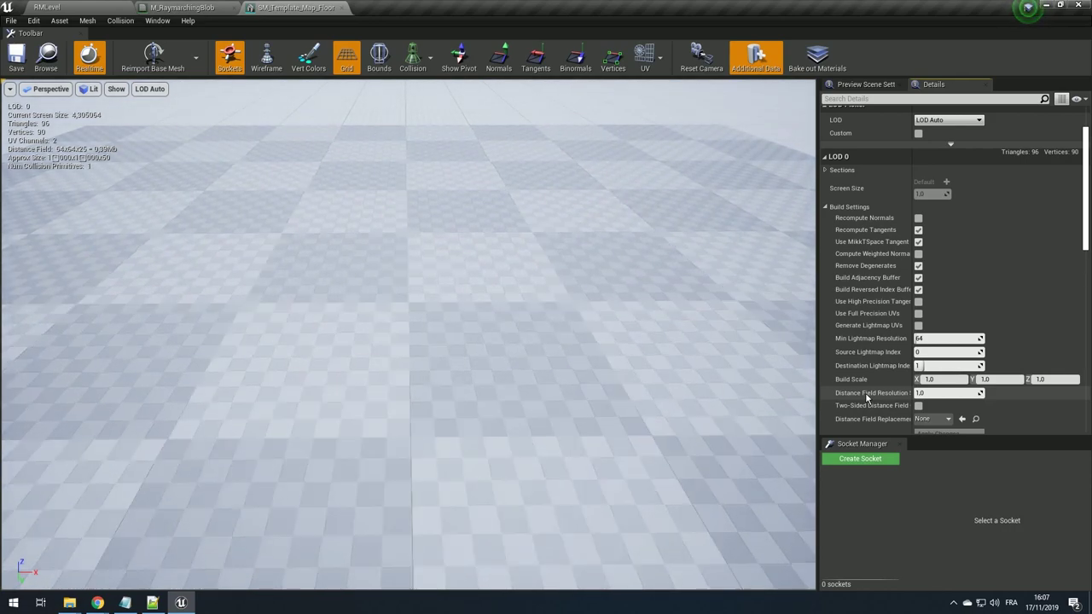
left_click(182, 7)
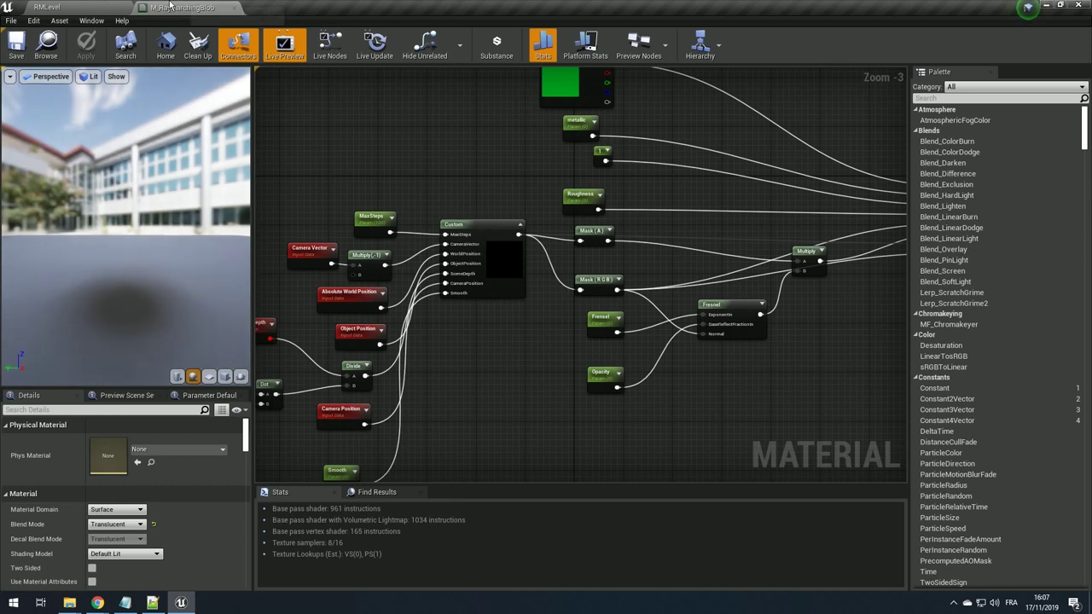
- Back in RMLevel, deselect the floor and open the viewport's Show > Visualize submenu
left_click(81, 7)
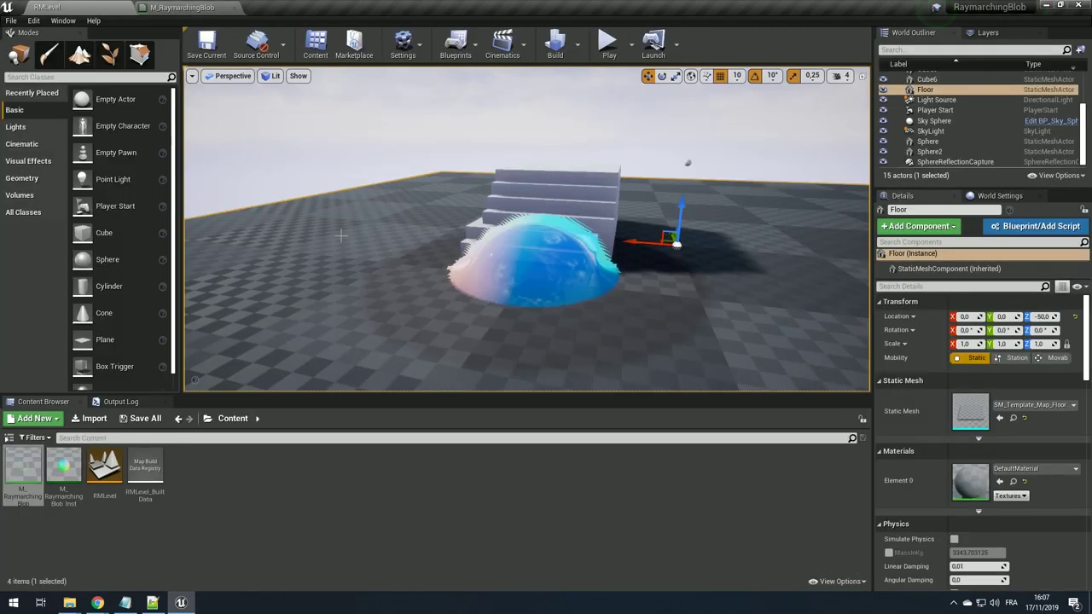
left_click(268, 178)
key("Escape")
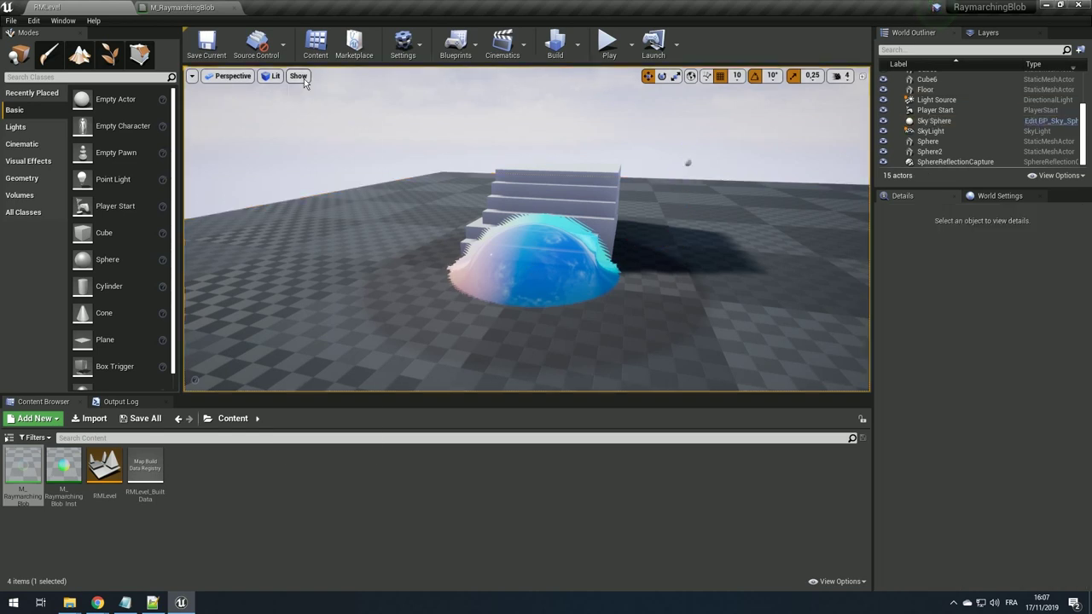
left_click(300, 76)
mouse_move(324, 379)
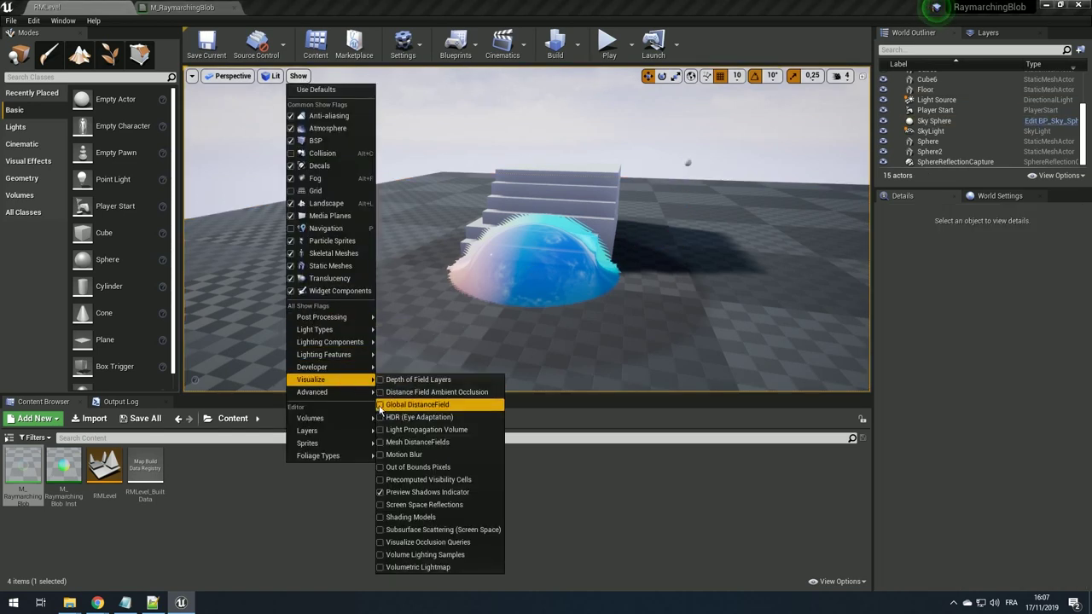
- Switch the viewport to the Global DistanceField visualisation and move closer to the blob
left_click(381, 406)
left_click(484, 320)
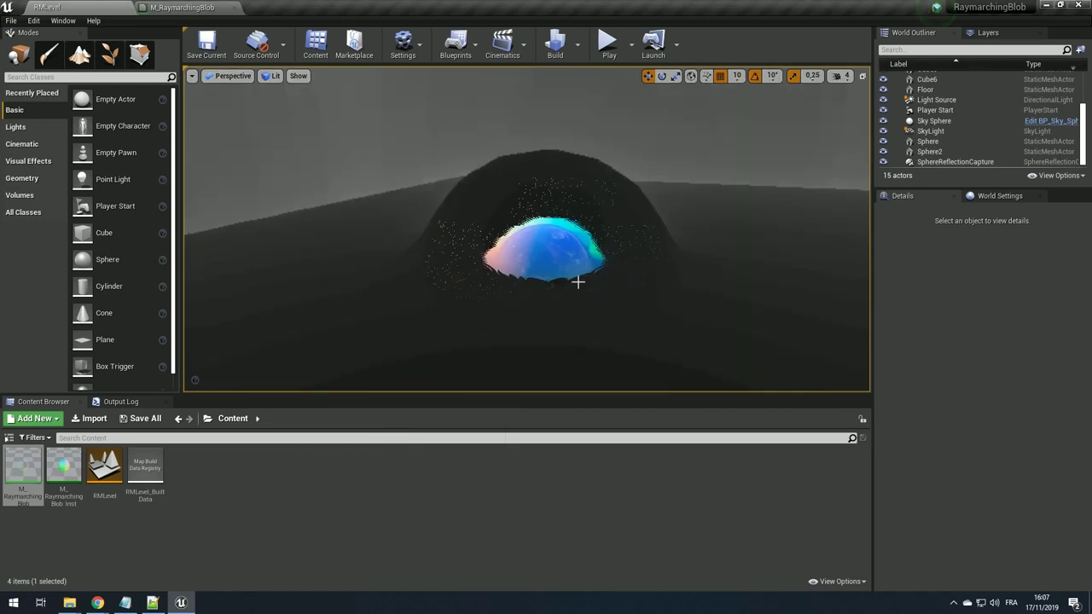
mouse_move(578, 282)
left_mouse_down()
mouse_move(566, 229)
mouse_move(512, 231)
mouse_move(588, 195)
left_mouse_up()
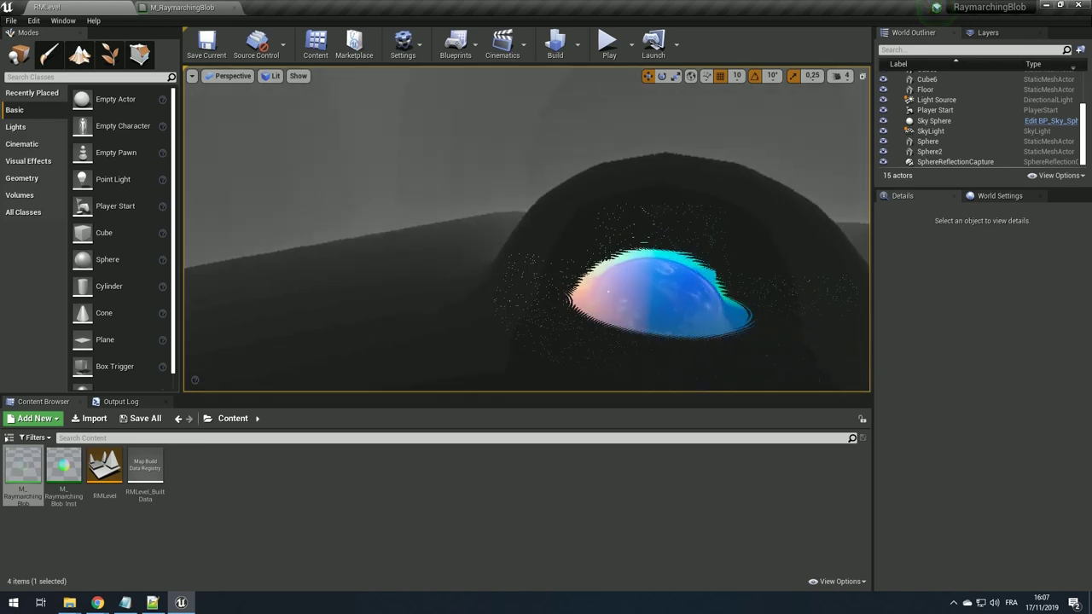
- Select the blob Sphere and uncheck Affect Distance Field Lighting in its Details
left_click(587, 195)
mouse_move(588, 195)
left_mouse_down()
mouse_move(566, 243)
mouse_move(534, 129)
left_mouse_up()
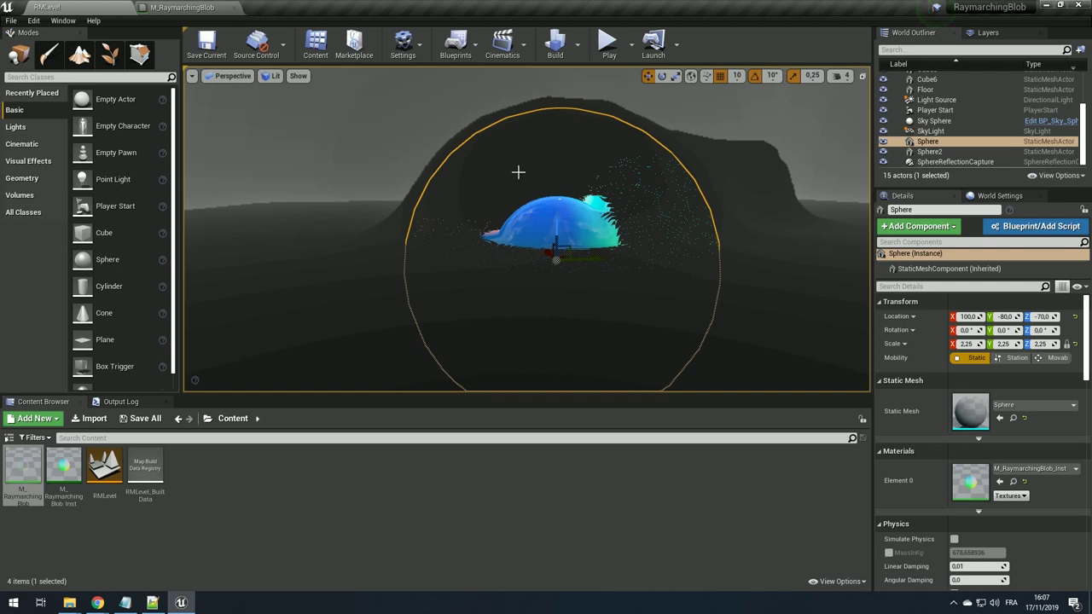
scroll(1001, 400, "down", 4)
scroll(927, 337, "down", 1)
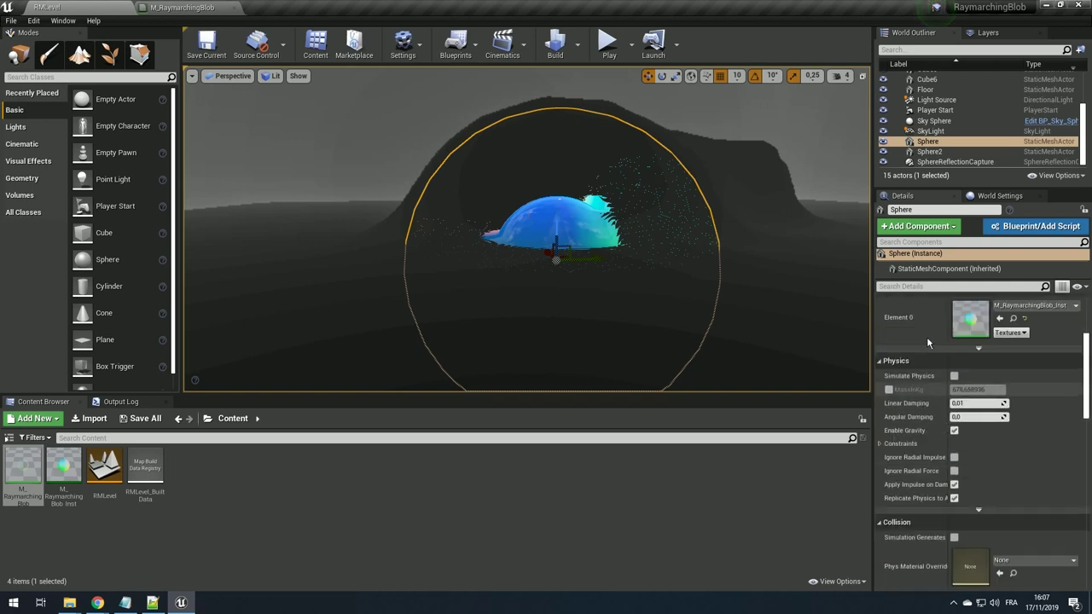
type("distance")
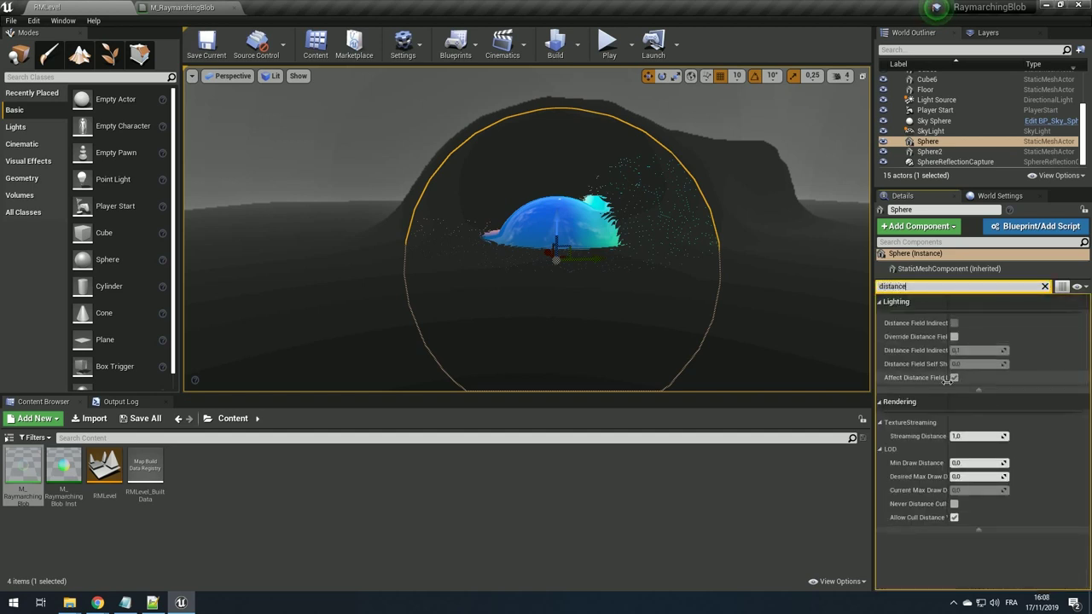
left_click(954, 377)
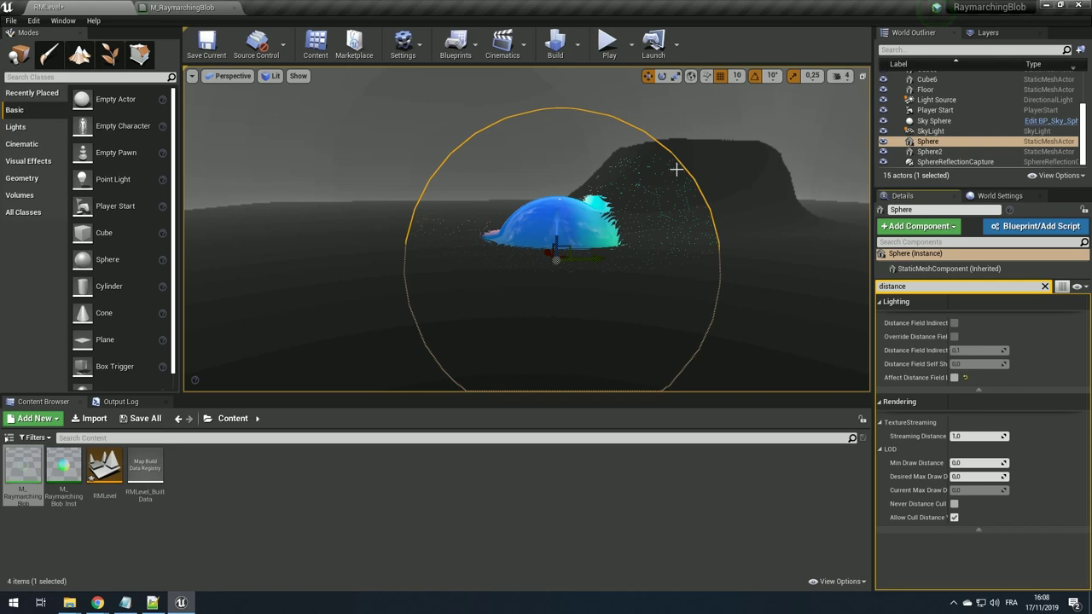
left_click_drag(676, 170, 675, 205)
key("Escape")
- In World Settings, lower Global DistanceField View Distance to 5000
left_click(1000, 196)
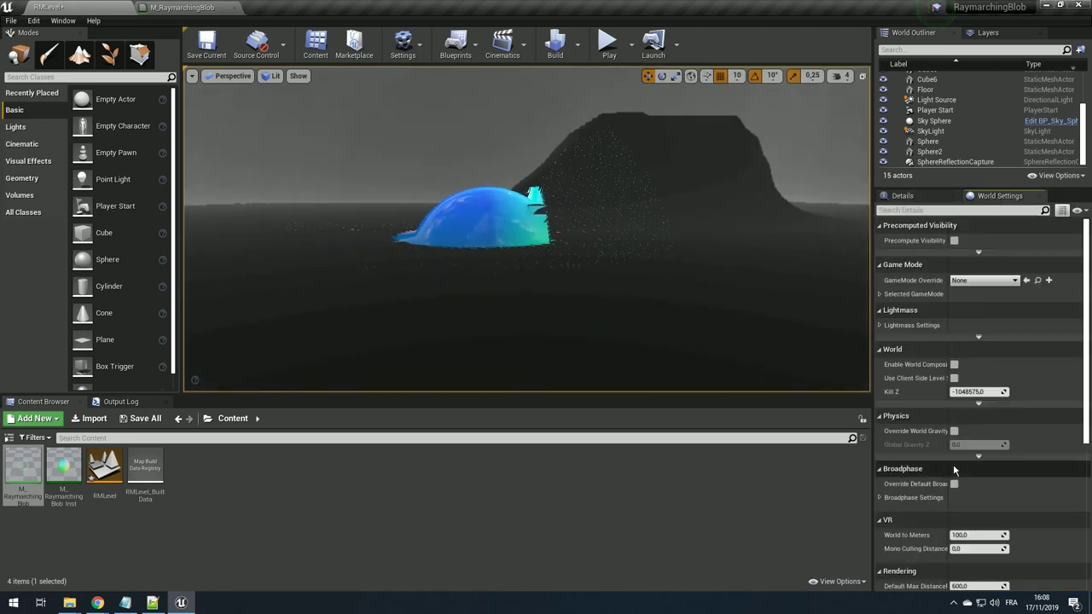
scroll(953, 464, "down", 5)
scroll(953, 464, "down", 2)
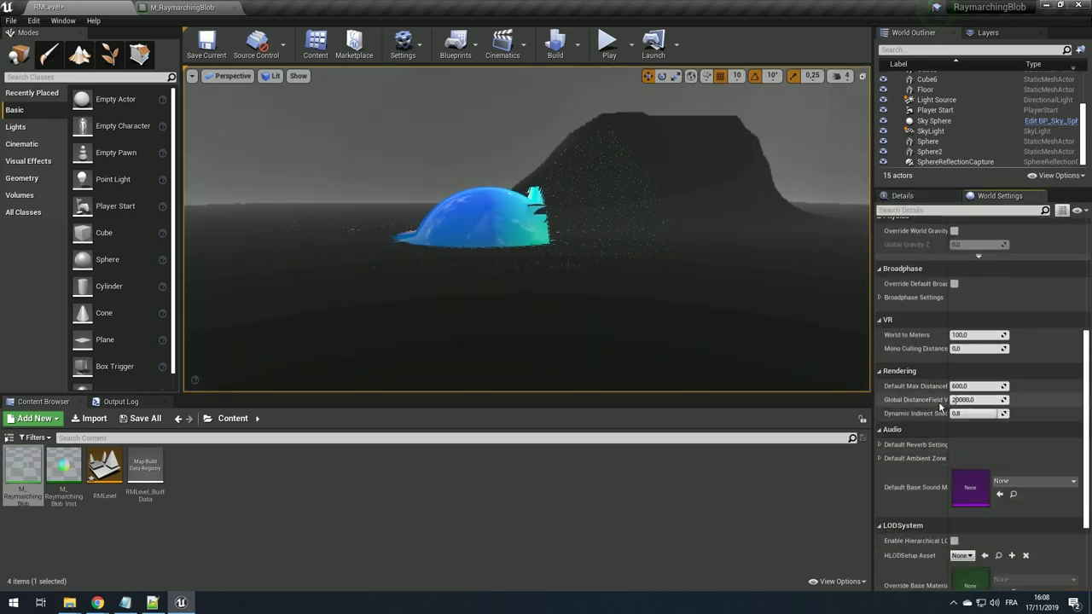
mouse_move(948, 399)
left_mouse_down()
mouse_move(997, 399)
mouse_move(955, 399)
left_mouse_up()
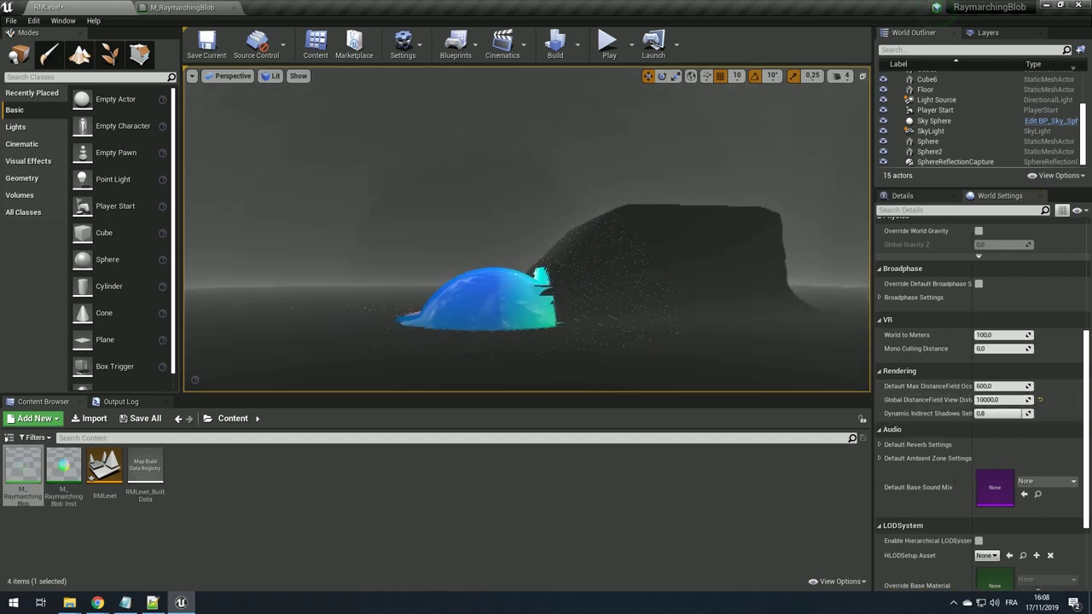
mouse_move(538, 276)
left_mouse_down()
mouse_move(546, 222)
mouse_move(546, 273)
left_mouse_up()
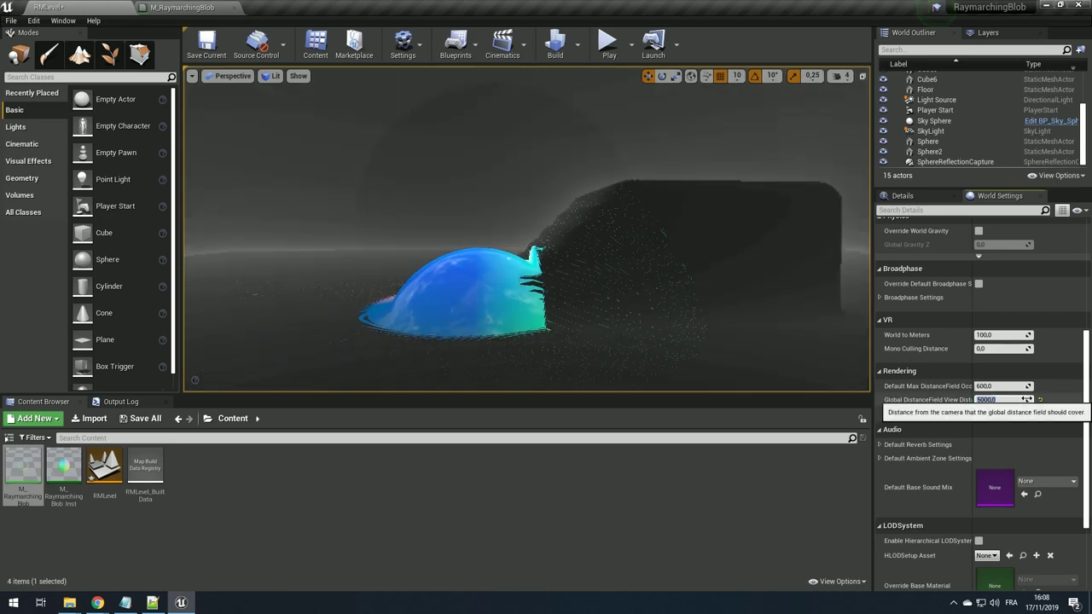
left_click_drag(1026, 399, 990, 399)
- Reframe the view on the blob and place a new Sphere (Sphere3) beside it
mouse_move(526, 230)
left_mouse_down()
mouse_move(563, 230)
mouse_move(526, 196)
mouse_move(578, 235)
left_mouse_up()
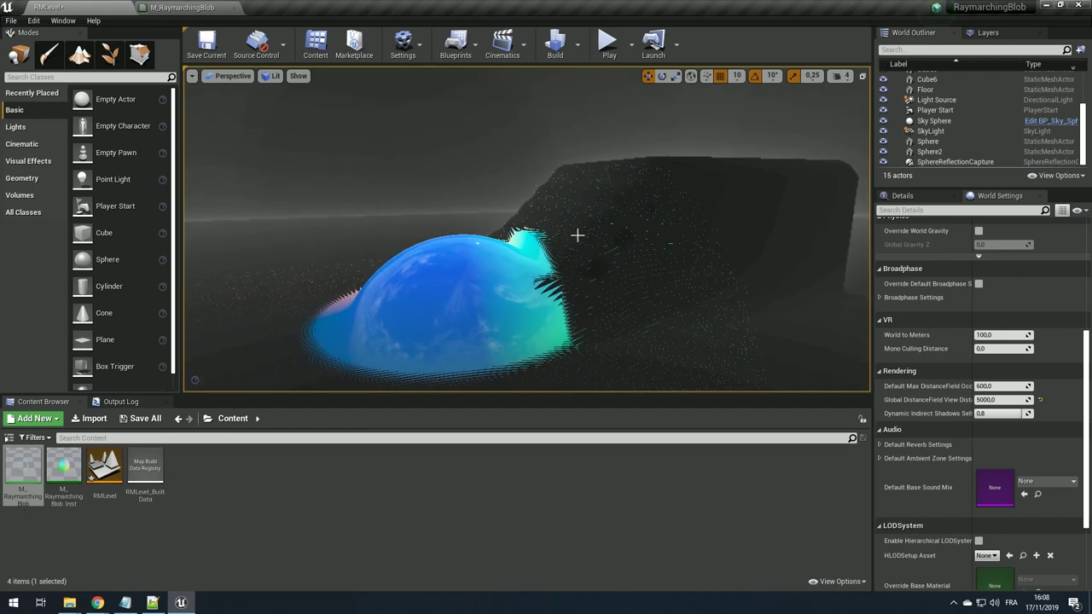
left_click_drag(588, 251, 750, 205)
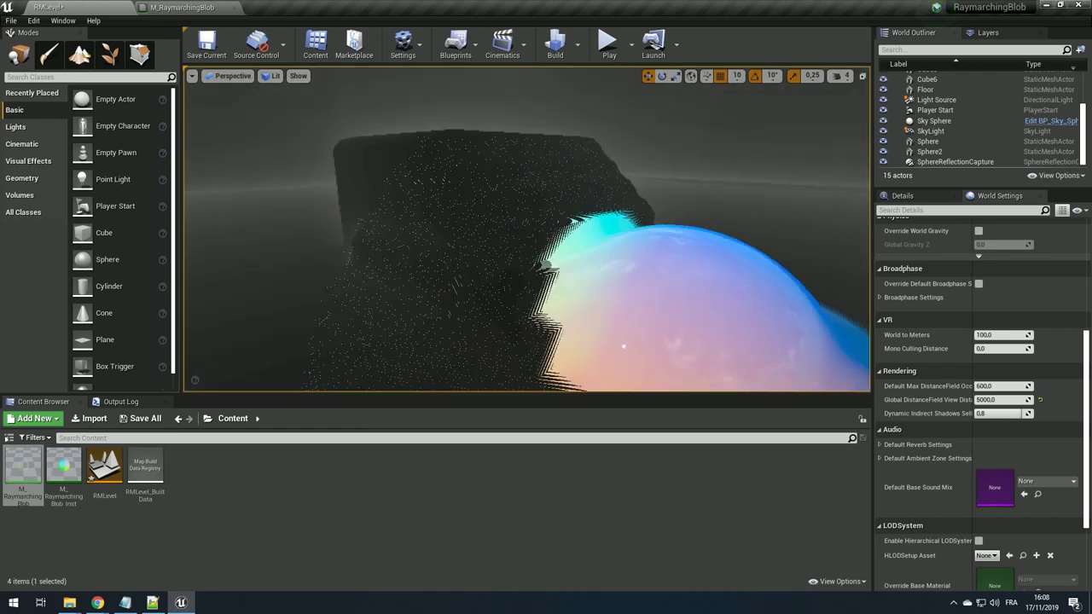
mouse_move(108, 259)
left_mouse_down()
mouse_move(433, 284)
mouse_move(427, 239)
mouse_move(561, 346)
left_mouse_up()
- Move Sphere3 up against the blob
left_click(383, 246)
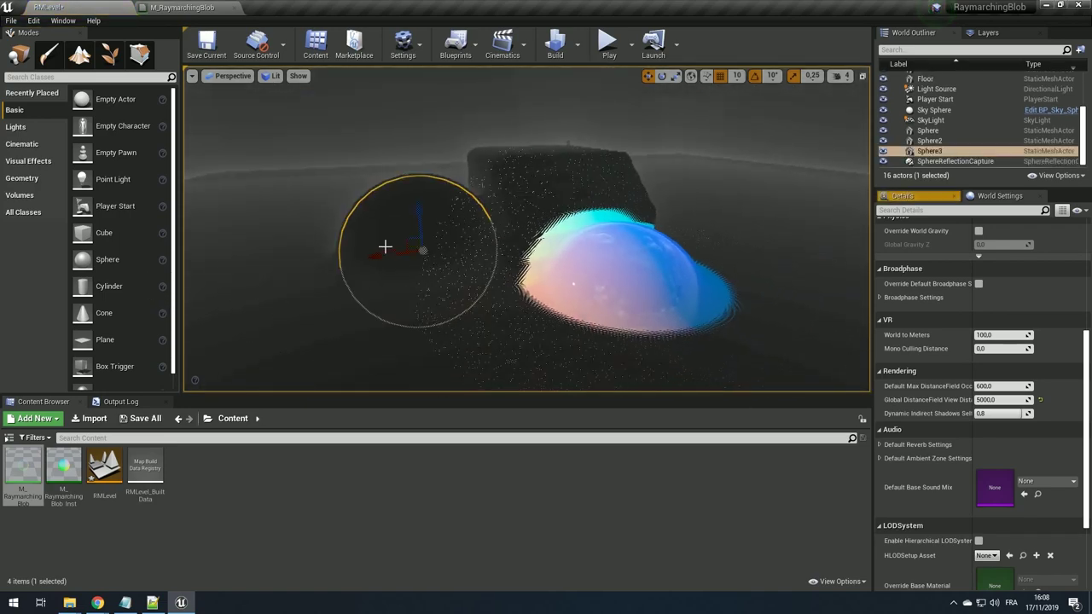
left_click_drag(403, 246, 431, 268)
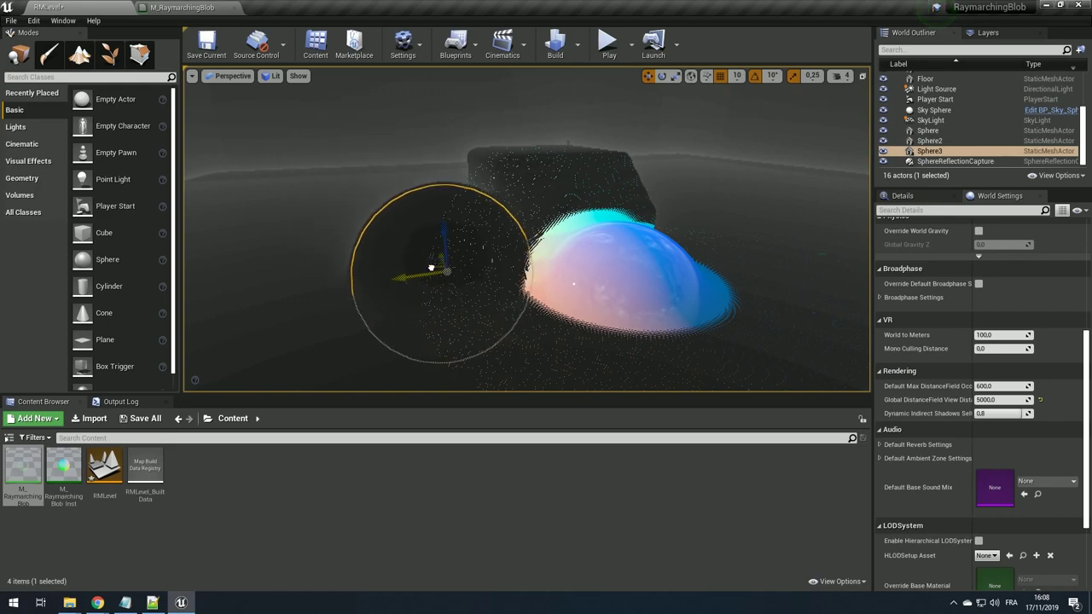
left_click(580, 256)
left_click_drag(580, 256, 555, 289)
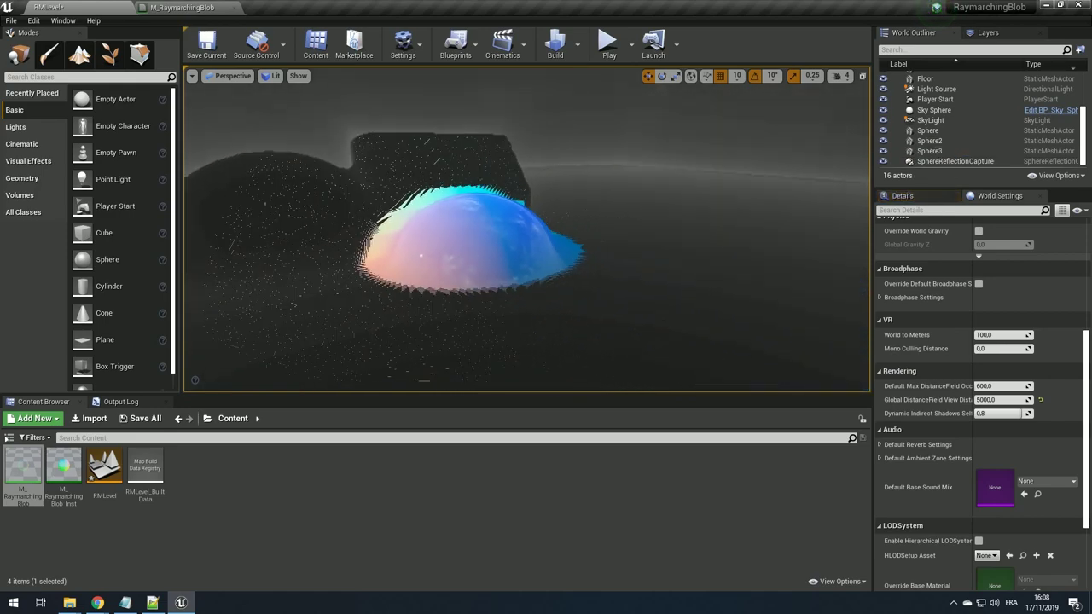
- Select the blob-material Sphere and inspect it up close from a tilted camera angle
left_click(302, 206)
left_click_drag(302, 205, 302, 183)
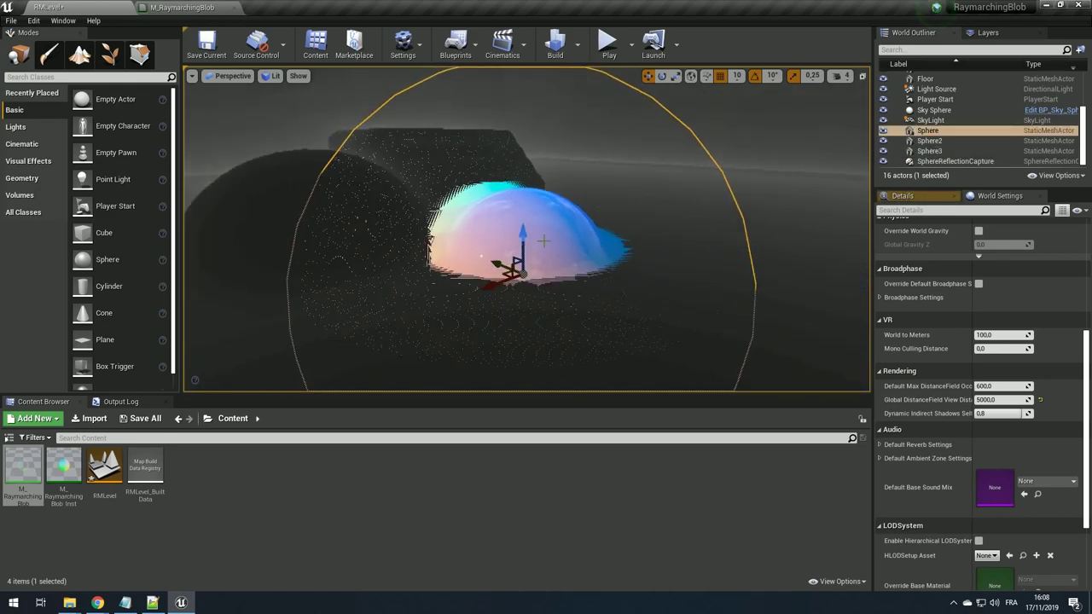
scroll(317, 210, "down", 2)
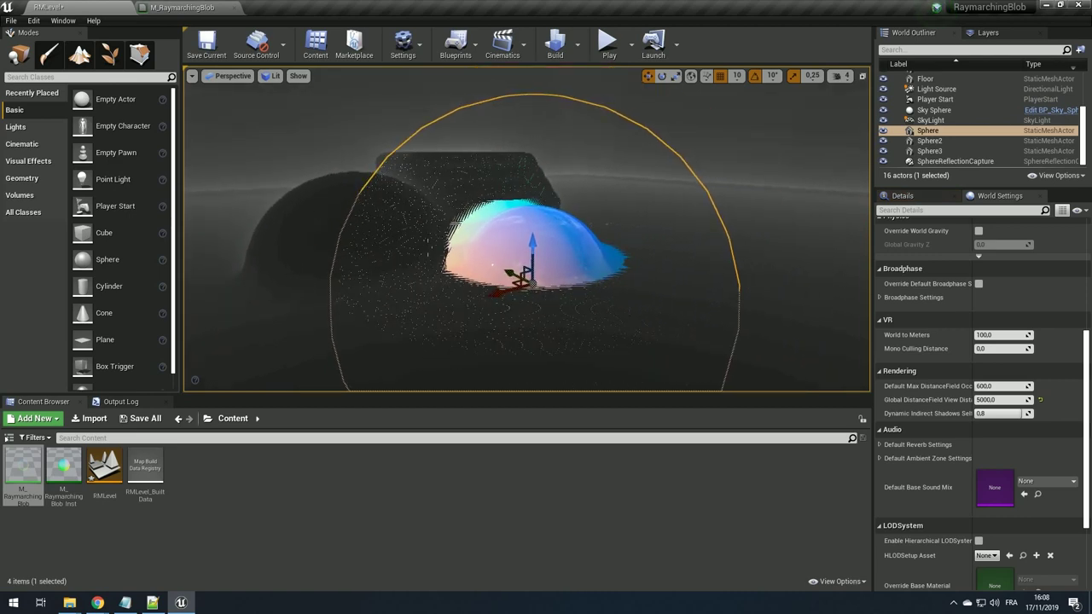
mouse_move(316, 210)
right_mouse_down()
mouse_move(316, 163)
mouse_move(369, 202)
right_mouse_up()
left_click(370, 202)
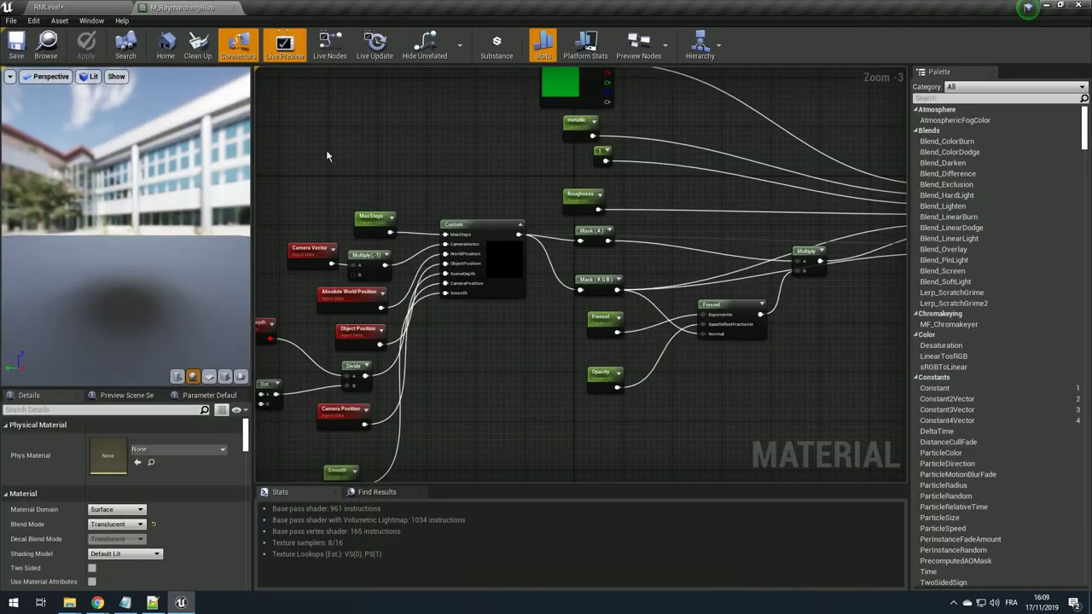
- Add a DistanceToNearestSurface node to the graph via a 'distance near' search and position it
right_click(602, 373)
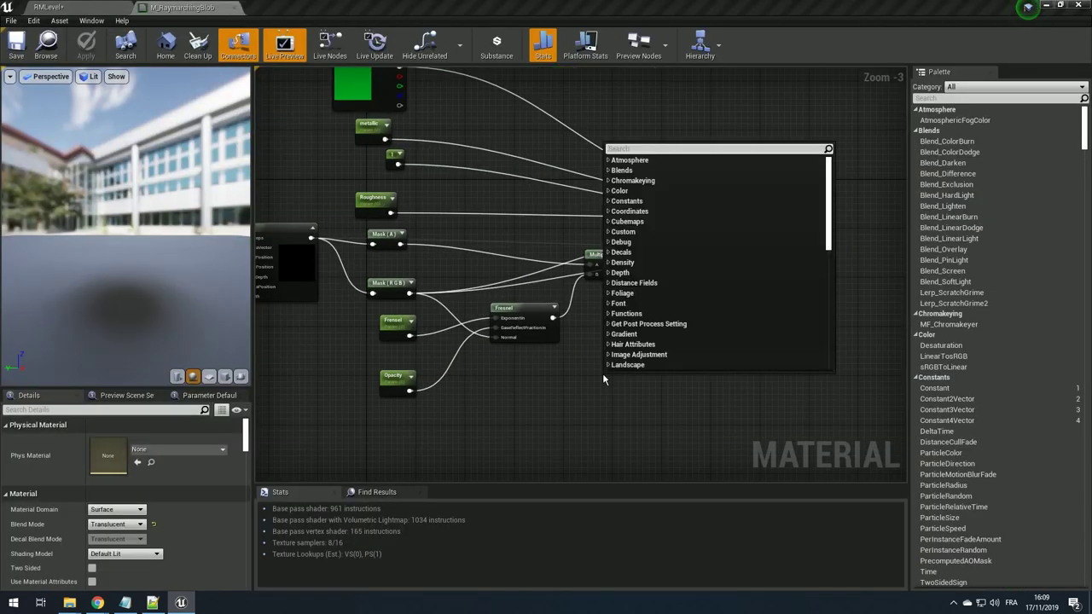
type("distance near")
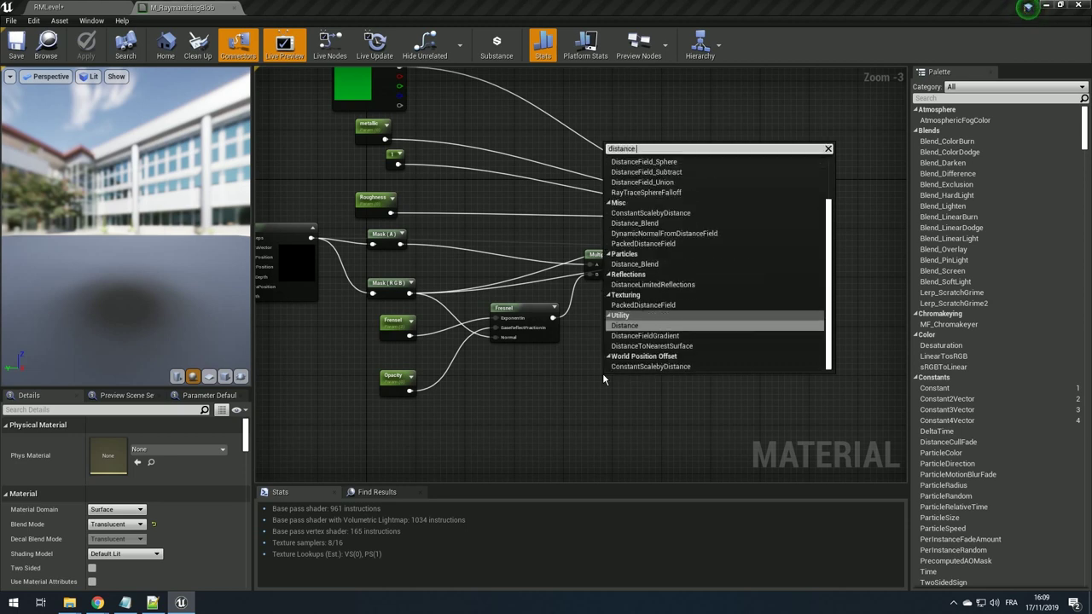
key("Return")
scroll(596, 356, "up", 3)
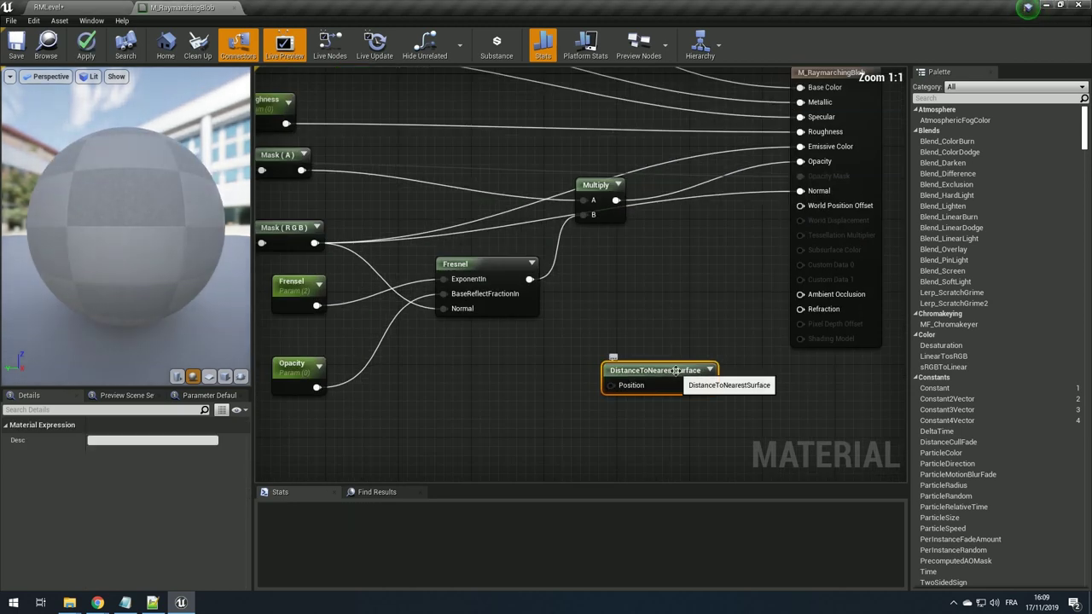
mouse_move(671, 375)
left_mouse_down()
mouse_move(585, 373)
mouse_move(581, 388)
left_mouse_up()
scroll(584, 372, "down", 1)
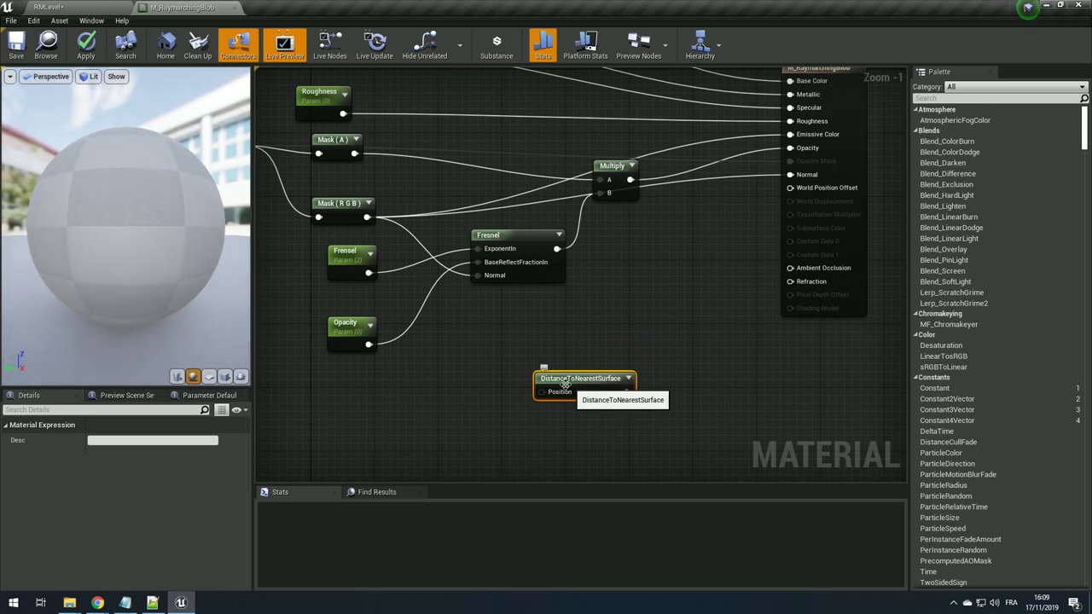
right_click_drag(498, 365, 522, 329)
- Feed an Absolute World Position node into the DistanceToNearestSurface Position input
mouse_move(566, 355)
left_mouse_down()
mouse_move(494, 370)
mouse_move(484, 383)
mouse_move(620, 393)
left_mouse_up()
type("world")
key("Return")
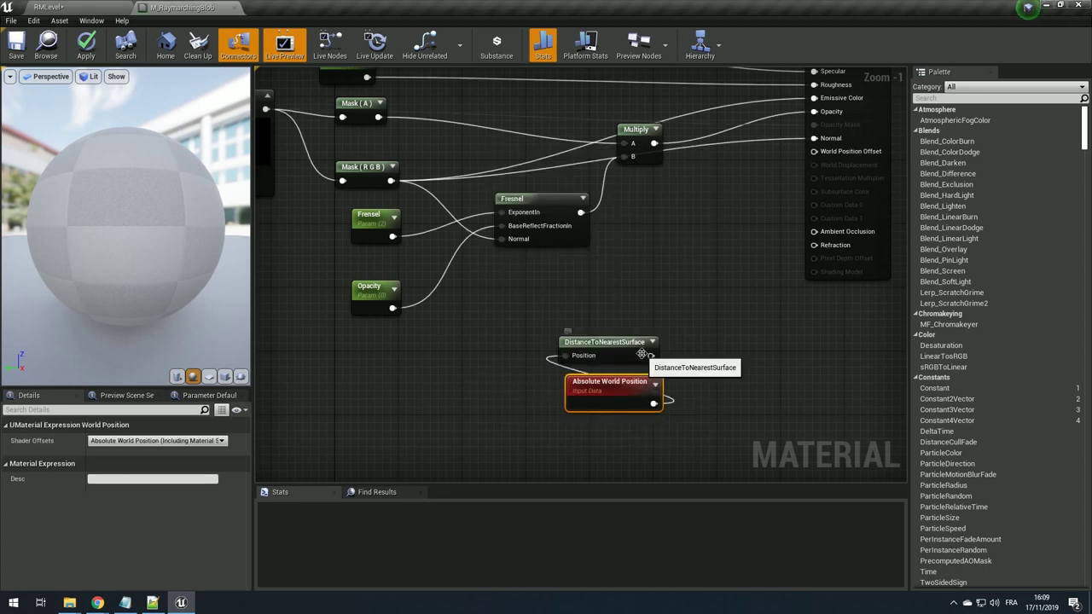
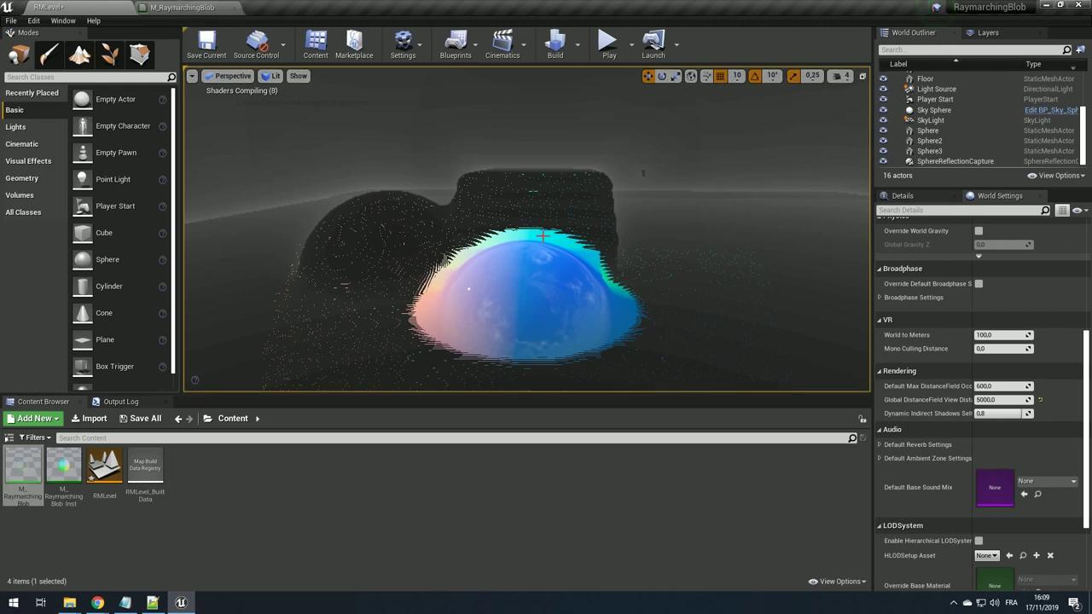
- In M_RaymarchingBlob, select the DistanceToNearestSurface and world position nodes and inspect the Custom node's code
left_click(181, 7)
left_click_drag(570, 315, 668, 341, "shift")
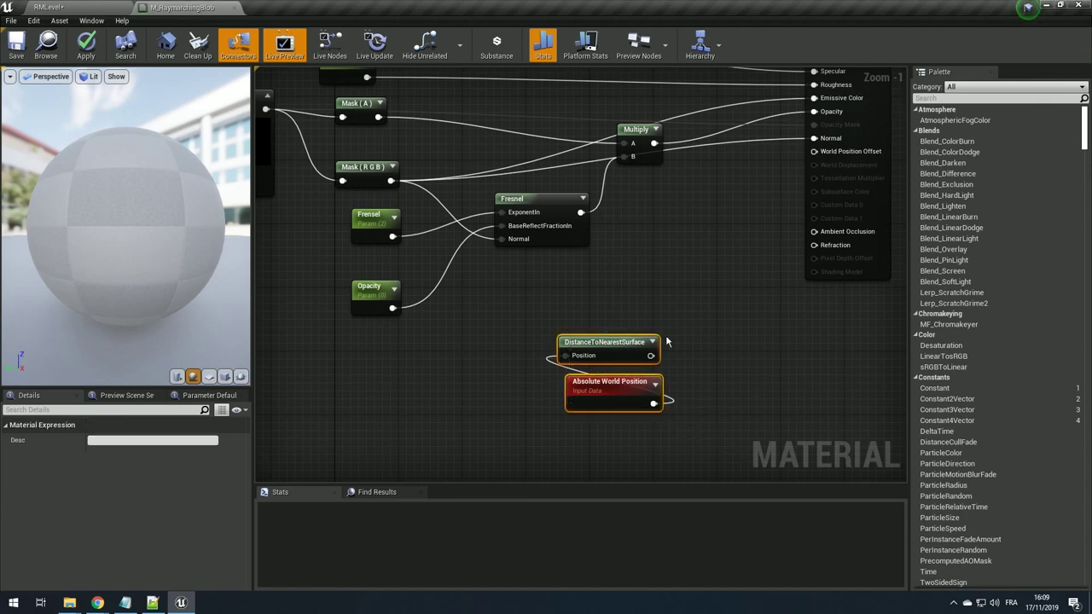
left_click(96, 8)
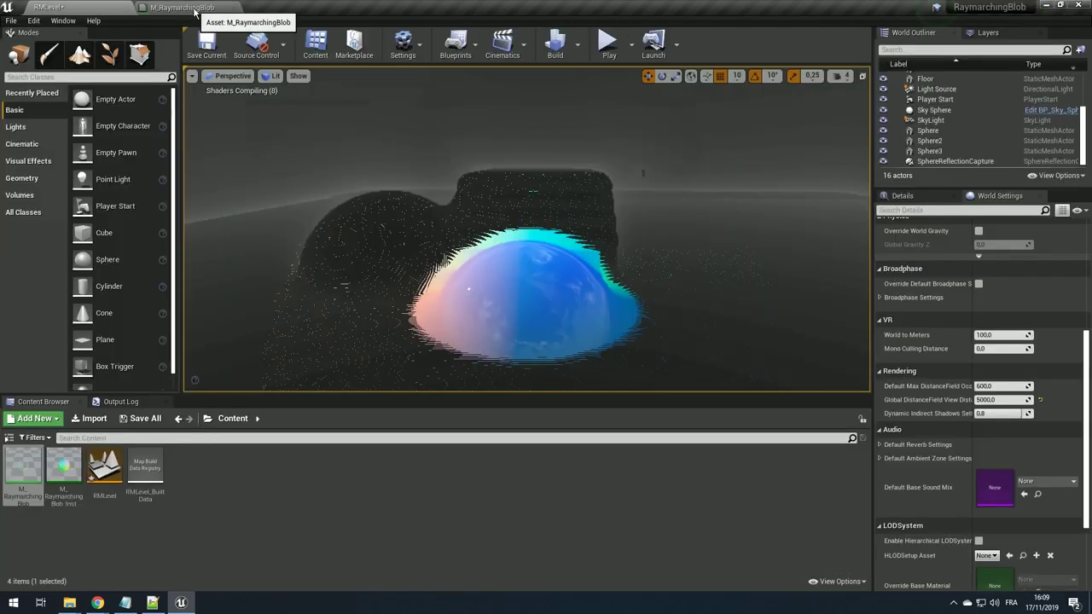
left_click(195, 11)
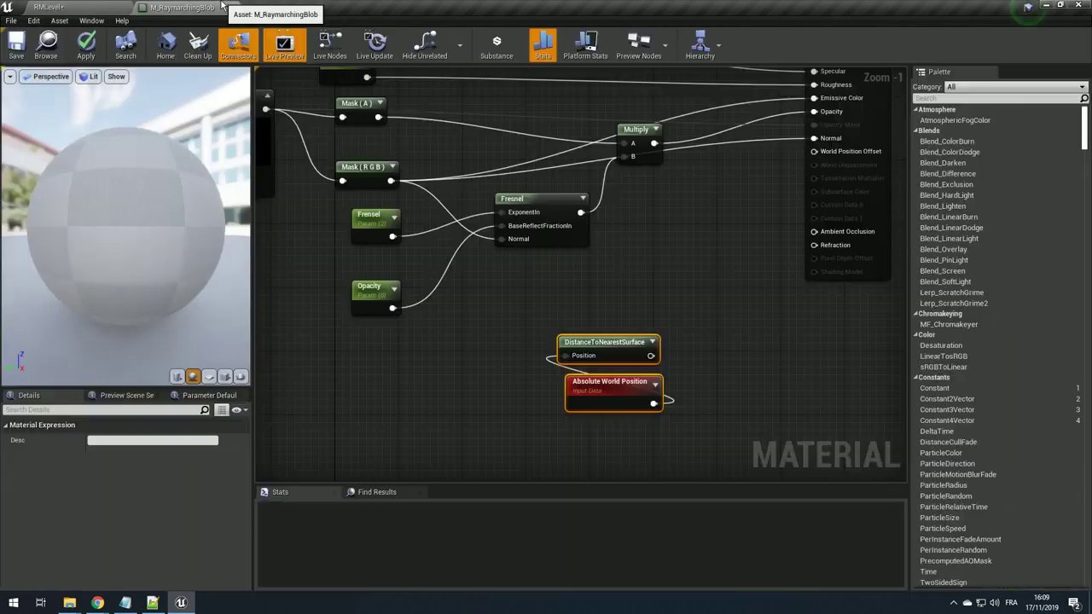
scroll(776, 329, "down", 2)
scroll(414, 308, "up", 2)
left_click(597, 213)
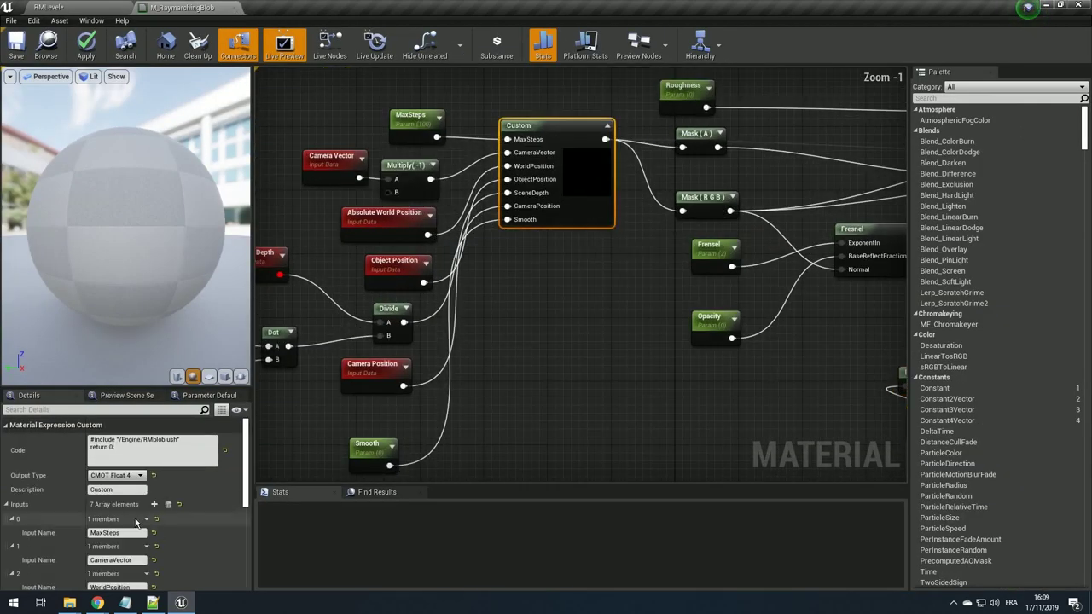
- Review the SceneDepth distance expression on line 42 of RMblob.ush in Notepad++
left_click(152, 603)
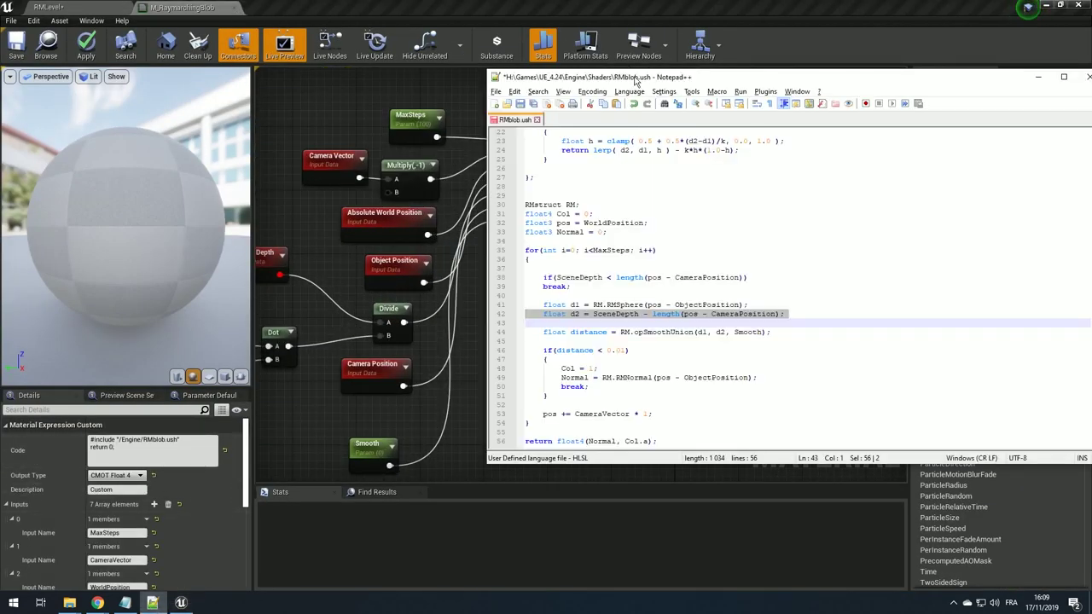
left_click_drag(633, 79, 413, 74)
left_click(458, 263)
double_click(391, 310)
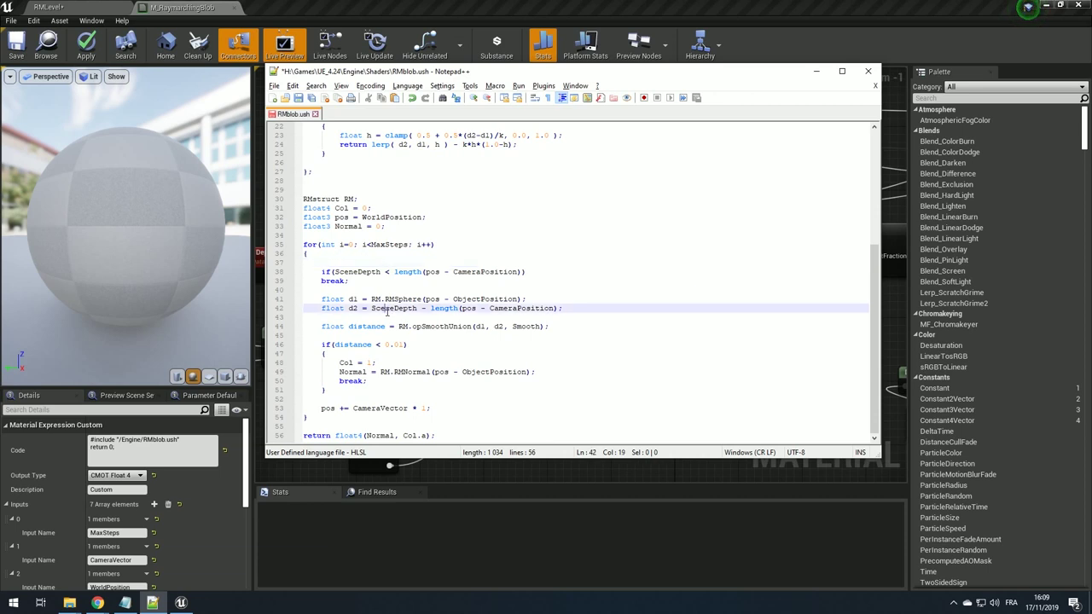
key("Down")
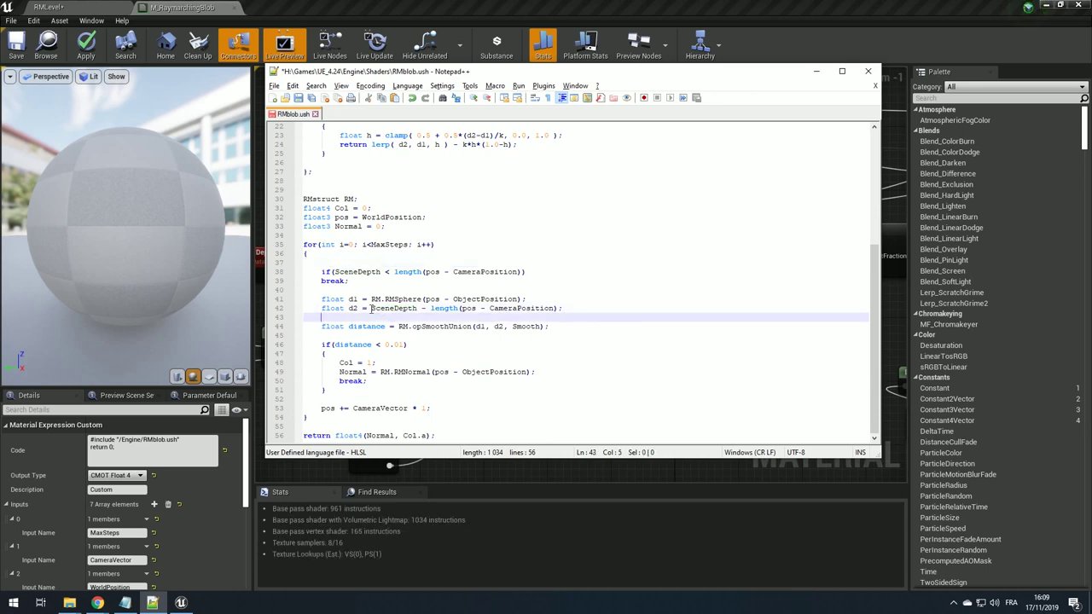
left_click_drag(372, 309, 544, 308)
left_click(566, 309)
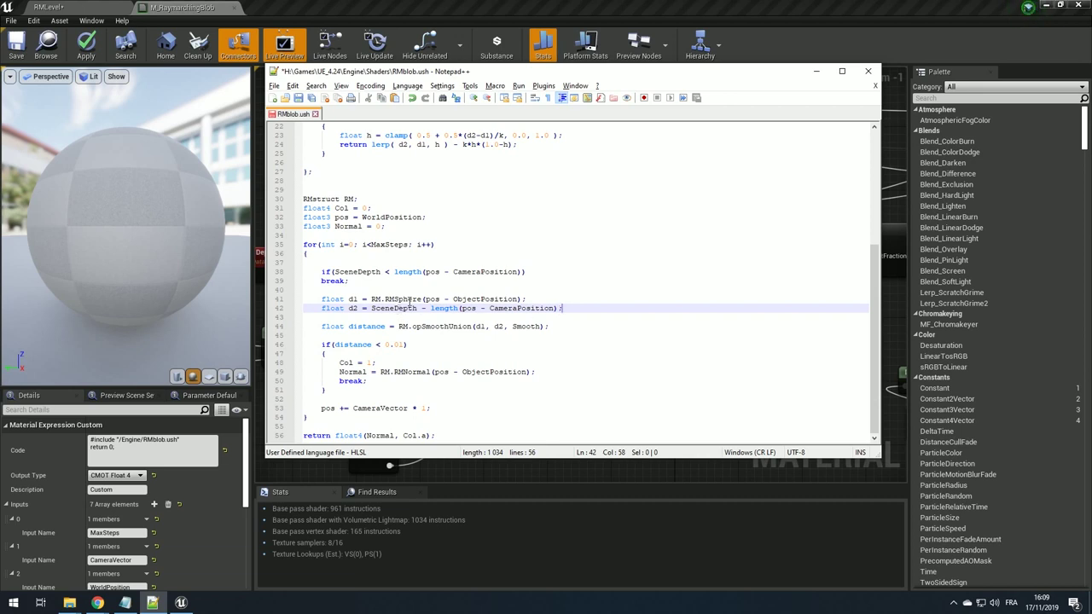
- Reposition the two distance nodes in the M_RaymarchingBlob graph
key("alt+Tab")
scroll(655, 270, "up", 3)
left_click_drag(478, 358, 565, 466)
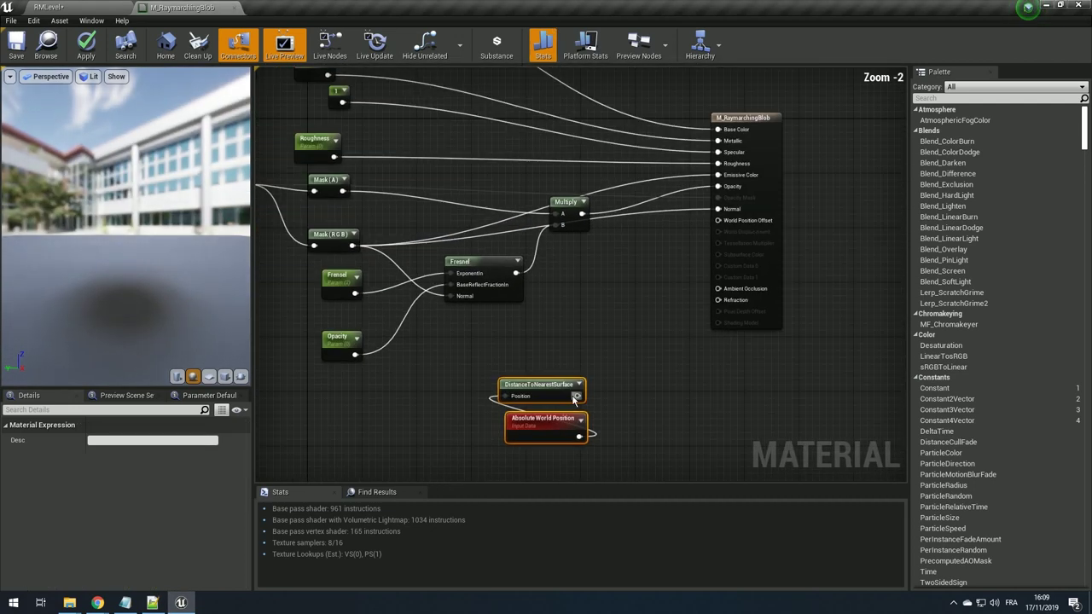
key("alt+Tab")
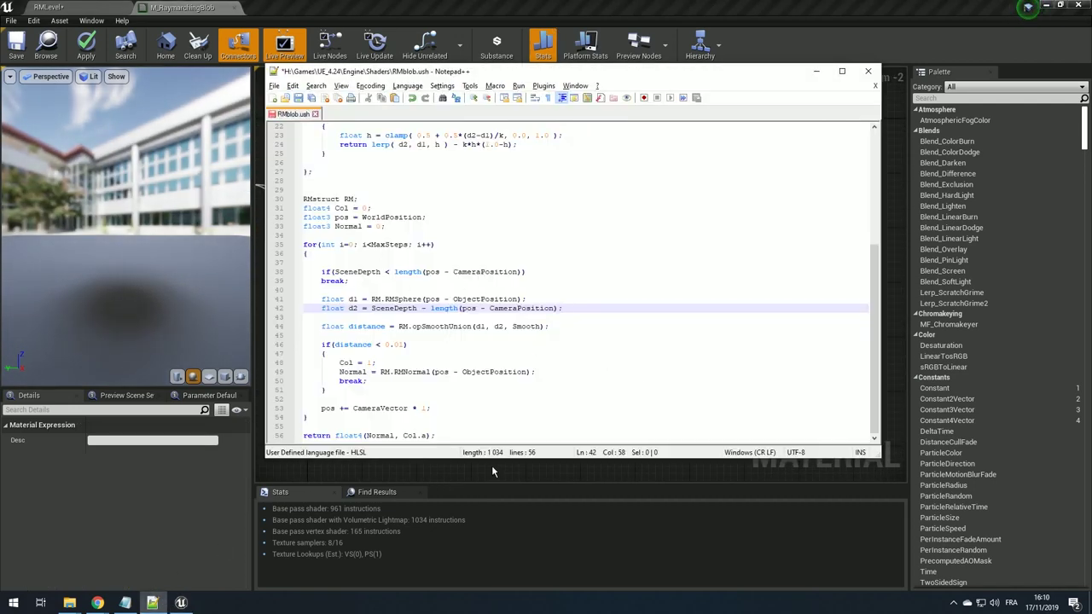
left_click(491, 465)
scroll(841, 350, "down", 2)
mouse_move(865, 352)
left_mouse_down()
mouse_move(536, 386)
mouse_move(646, 304)
left_mouse_up()
left_click(491, 382)
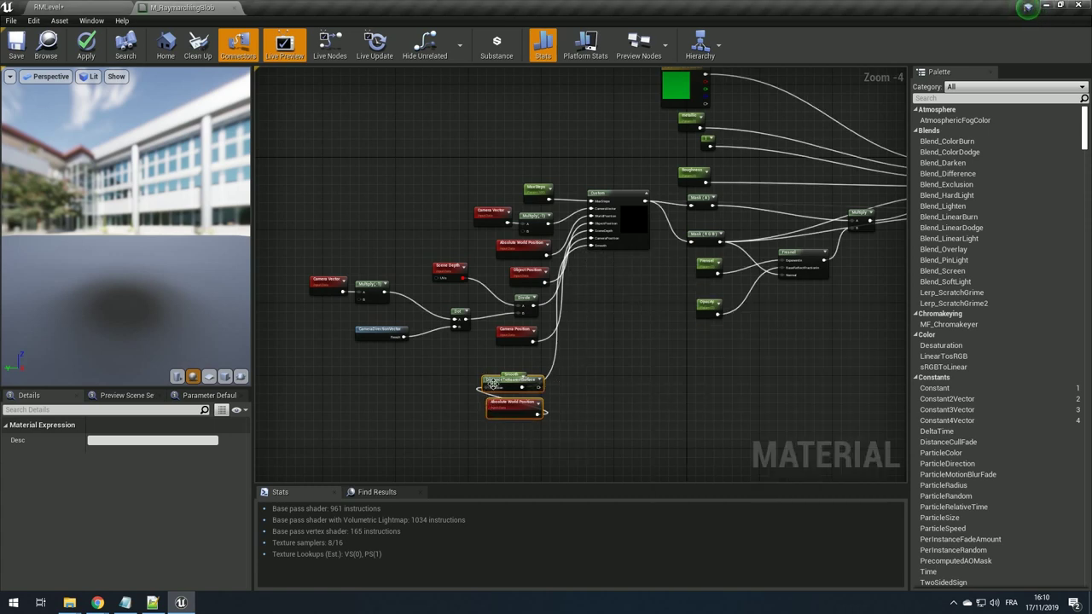
mouse_move(492, 385)
left_mouse_down()
mouse_move(795, 325)
mouse_move(819, 305)
left_mouse_up()
right_click_drag(819, 306, 620, 328)
scroll(620, 328, "up", 1)
scroll(597, 333, "up", 2)
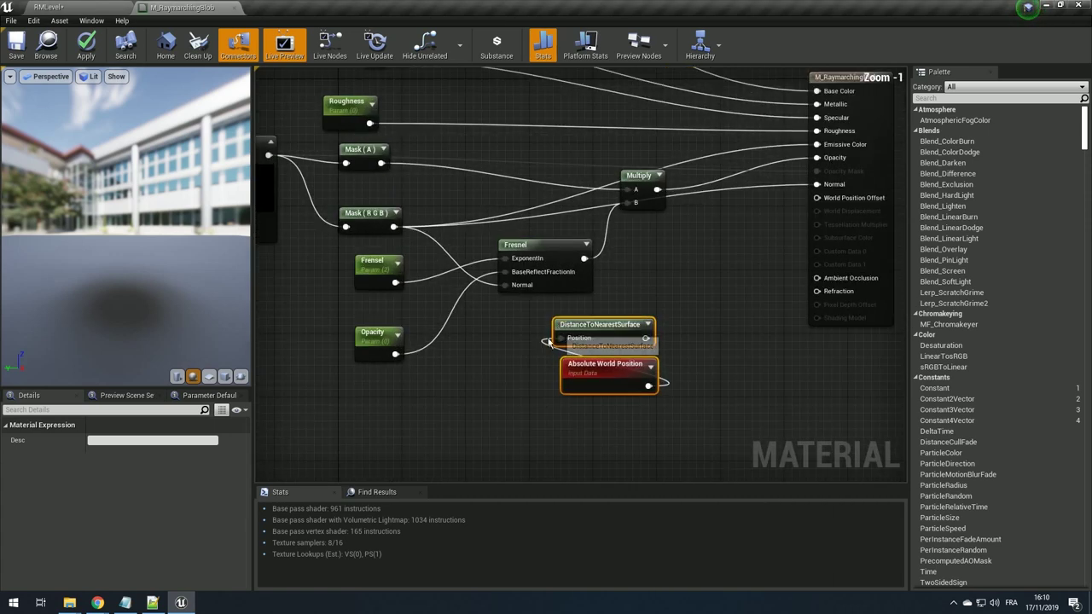
- Wire Absolute World Position into DistanceToNearestSurface's Position pin and select both nodes
left_click_drag(549, 341, 561, 338)
scroll(636, 333, "down", 1)
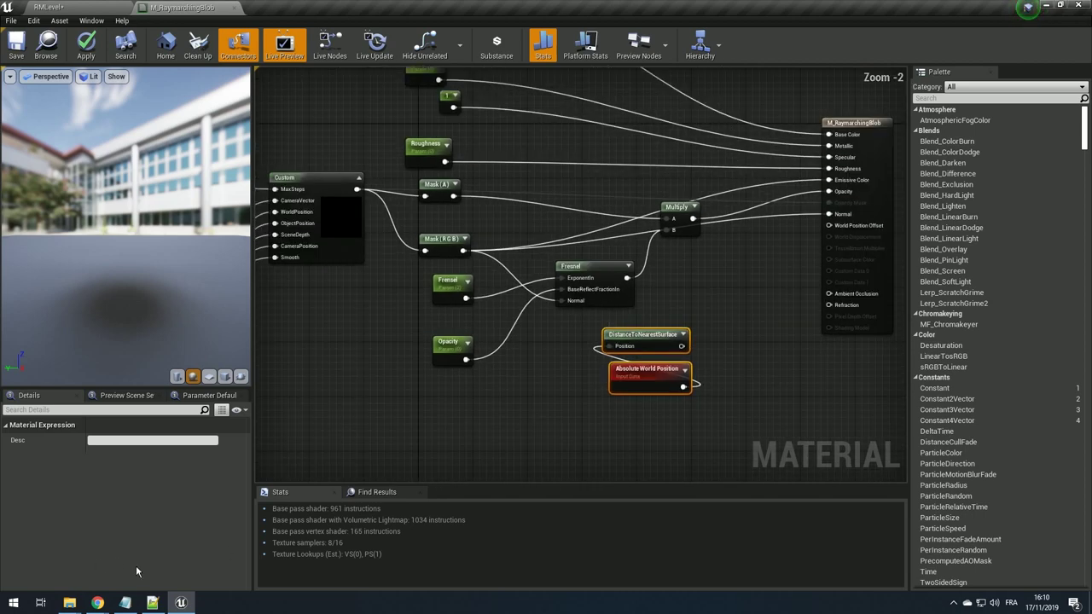
left_click(152, 603)
left_click(540, 478)
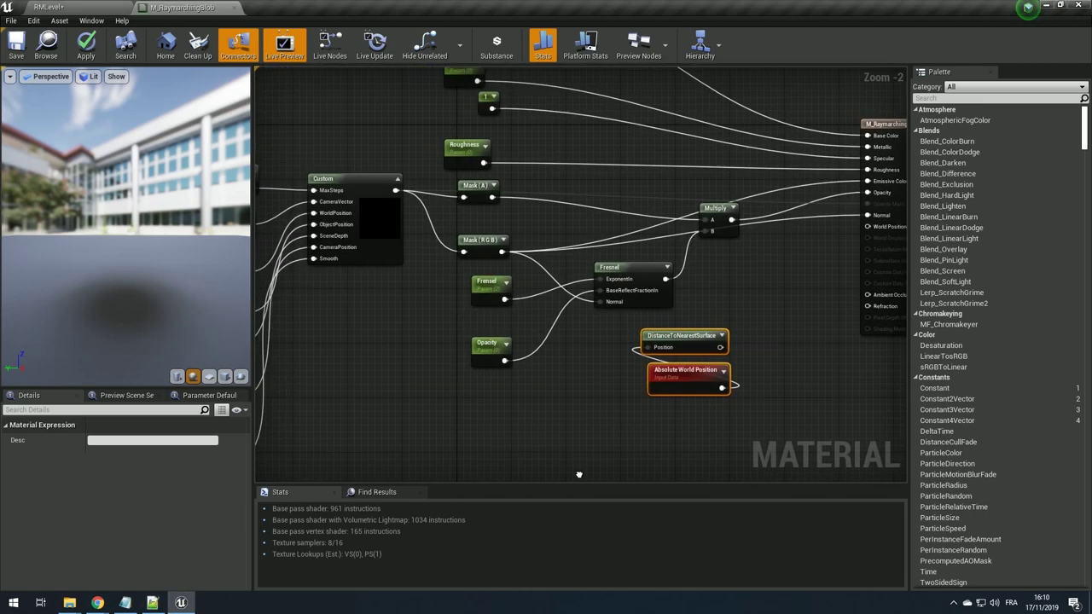
left_click_drag(693, 340, 577, 377)
right_click_drag(805, 351, 617, 403)
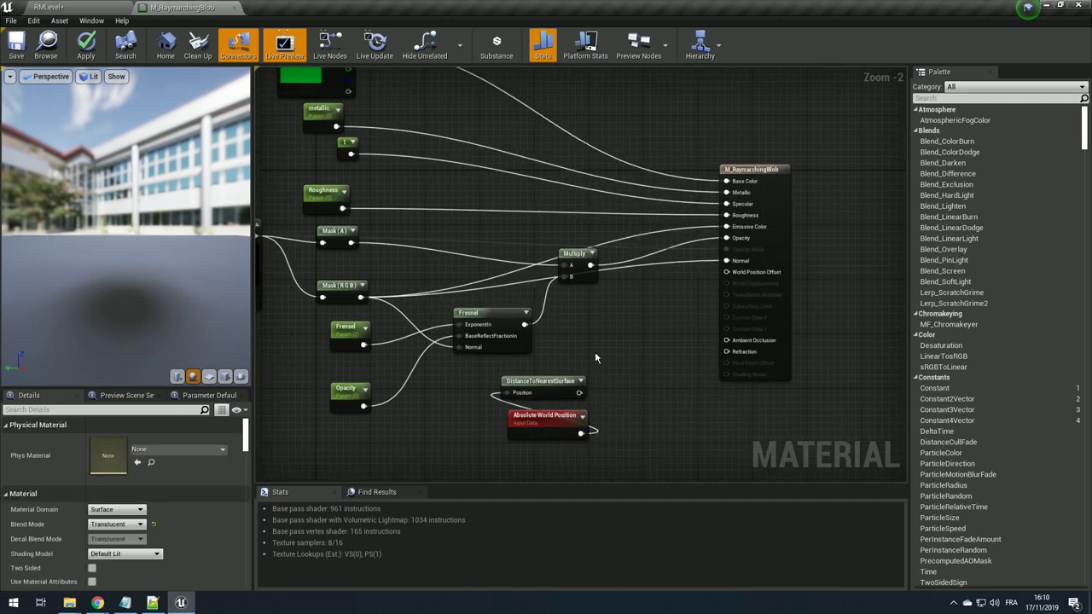
left_click_drag(595, 358, 502, 419)
scroll(590, 383, "down", 1)
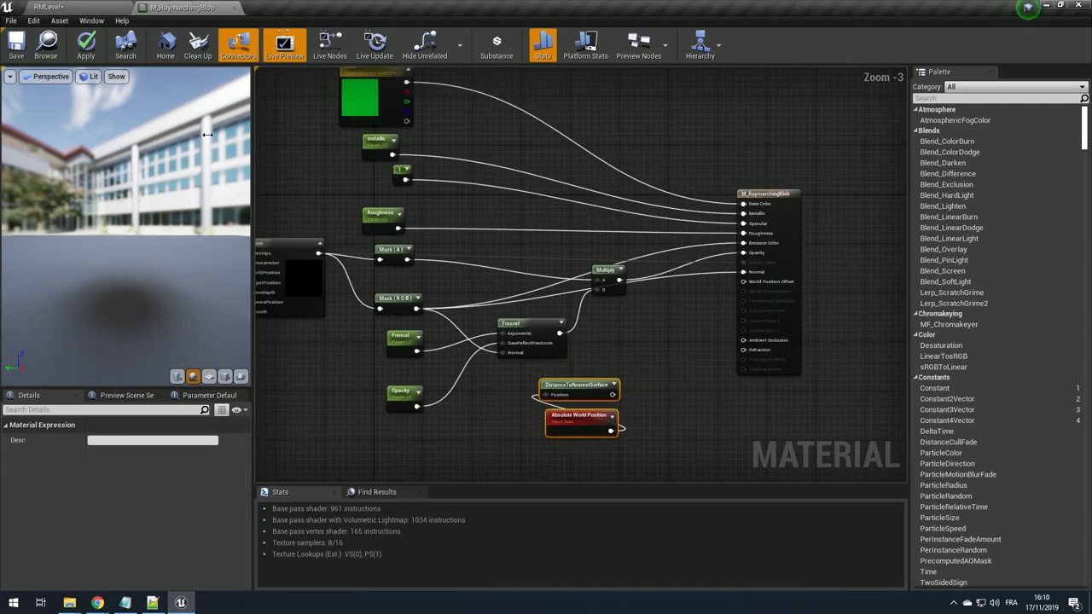
left_click(61, 6)
- Create NewMaterial, paste the distance nodes into it, and set its shading model to Unlit
right_click(371, 509)
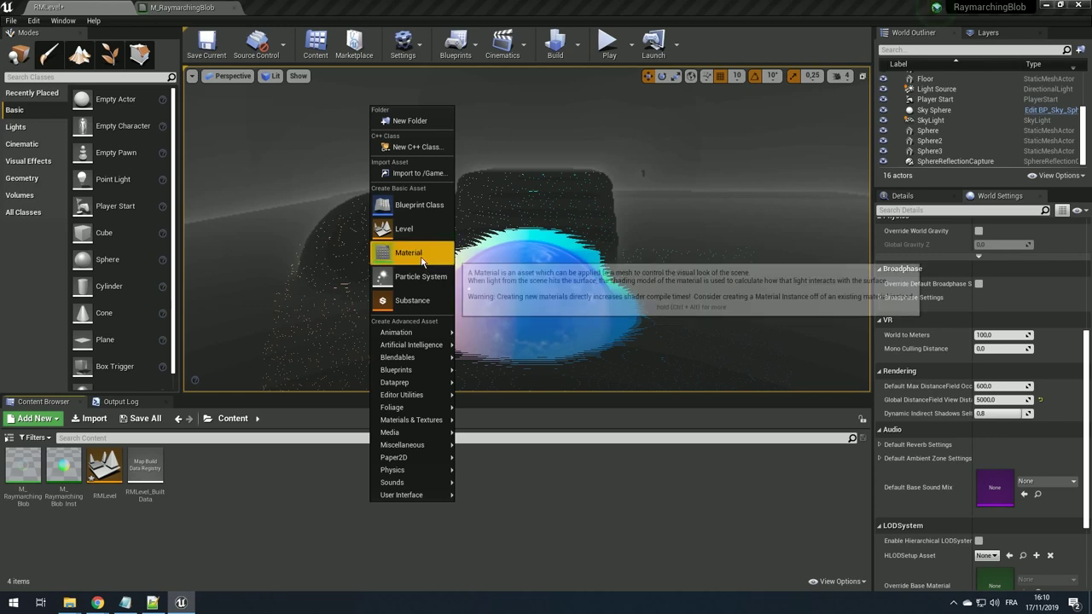
left_click(417, 252)
key("Return")
key("ctrl+v")
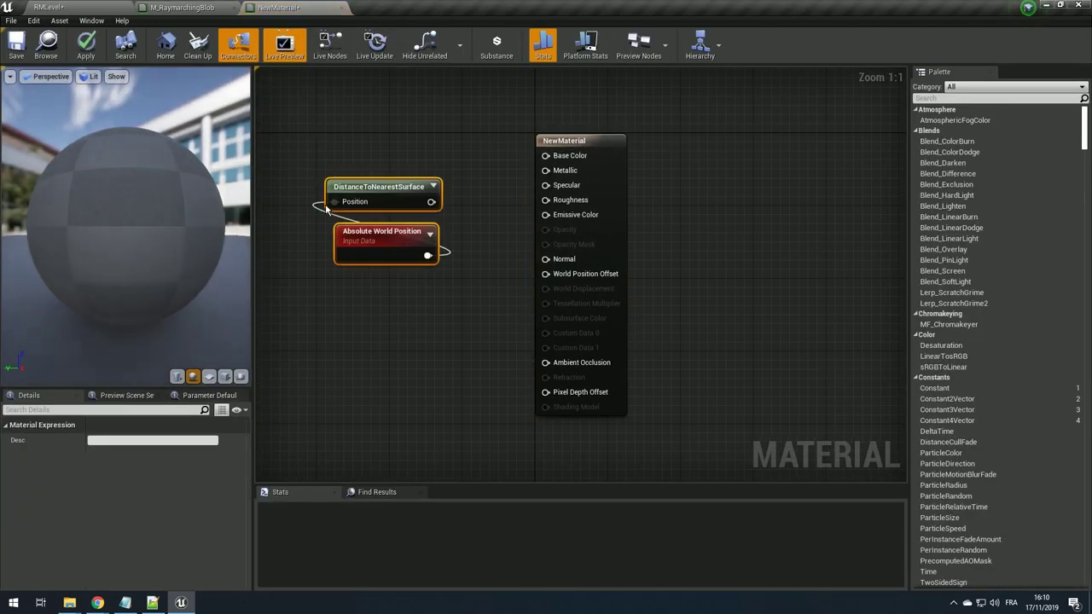
left_click(362, 451)
left_click(132, 554)
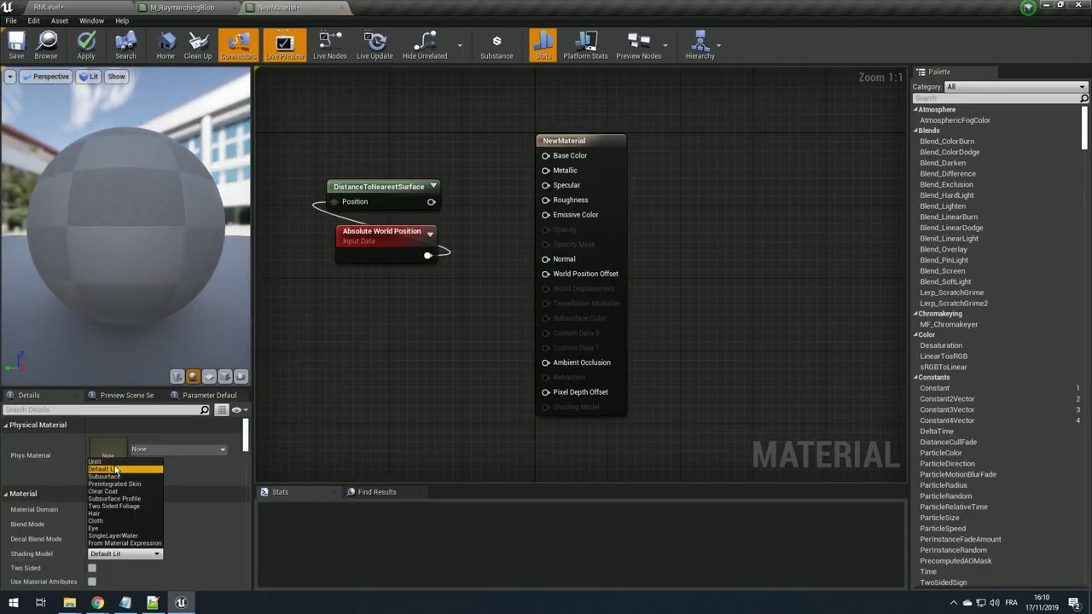
left_click(111, 465)
- Route the distance output to Emissive Color through a new Multiply node
left_click_drag(431, 202, 545, 214)
right_click_drag(546, 214, 678, 257)
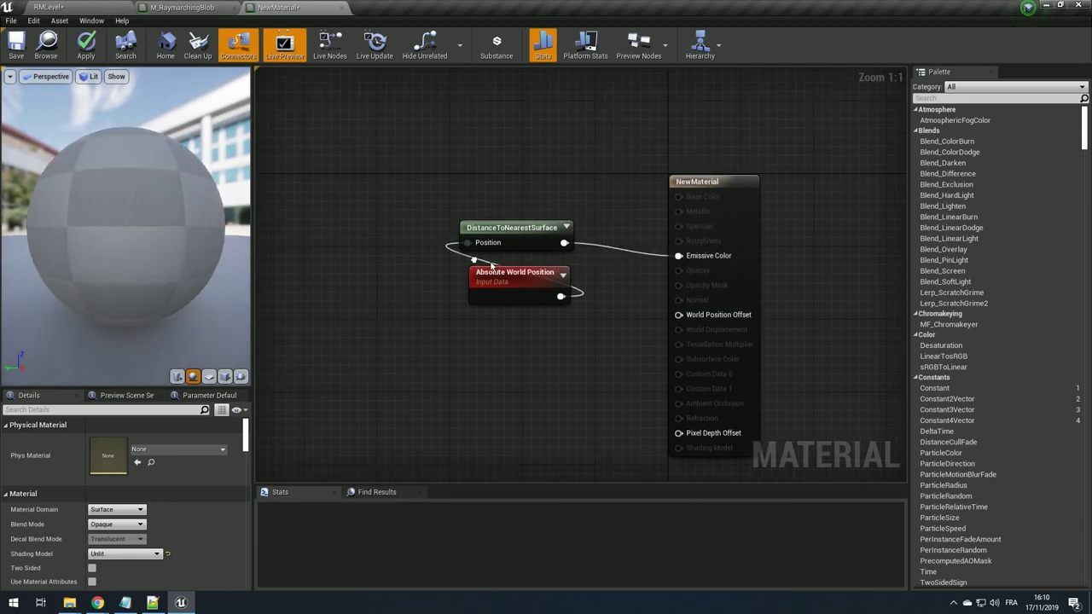
mouse_move(517, 304)
left_mouse_down()
mouse_move(497, 333)
mouse_move(361, 323)
left_mouse_up()
mouse_move(412, 263)
left_mouse_down()
mouse_move(500, 284)
mouse_move(690, 257)
left_mouse_up()
type("multiply")
key("Return")
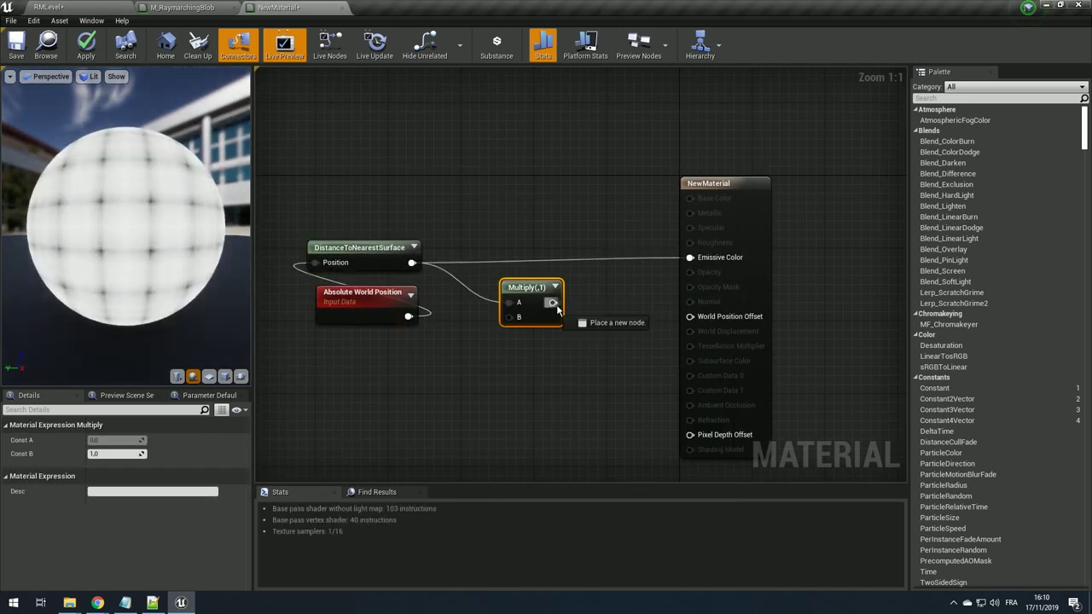
- Feed a Pi node into the Multiply node's B input
left_click_drag(519, 321, 459, 357)
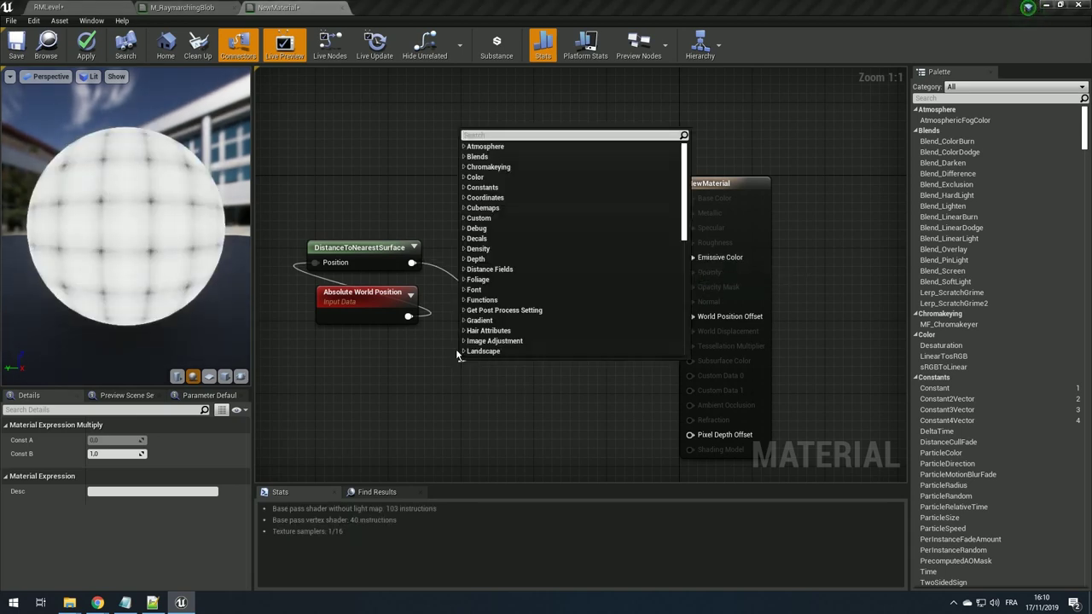
type("p")
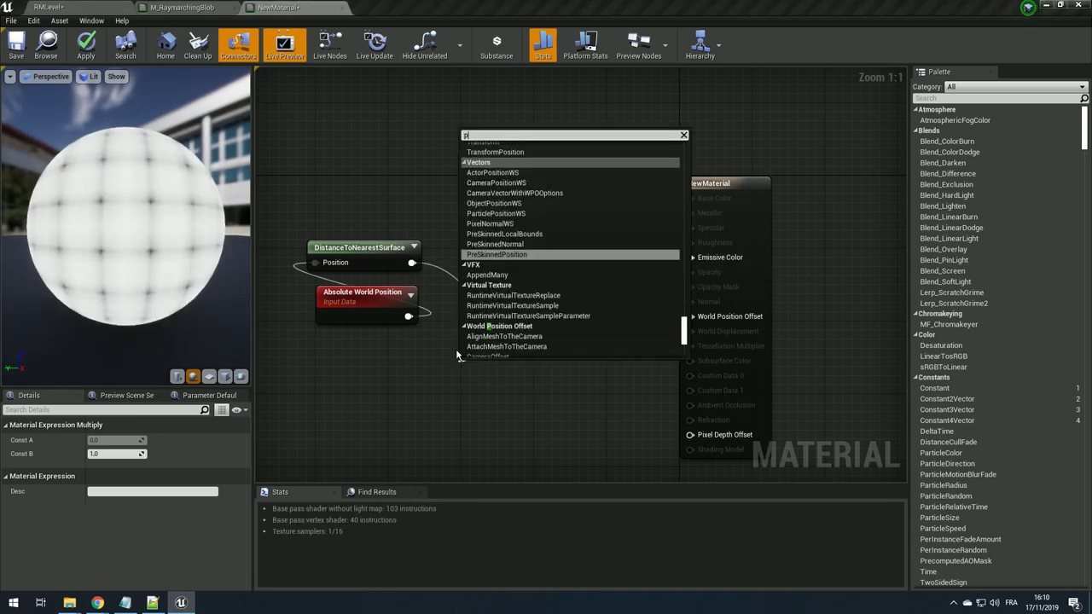
type("i")
scroll(500, 260, "up", 3)
scroll(500, 260, "up", 2)
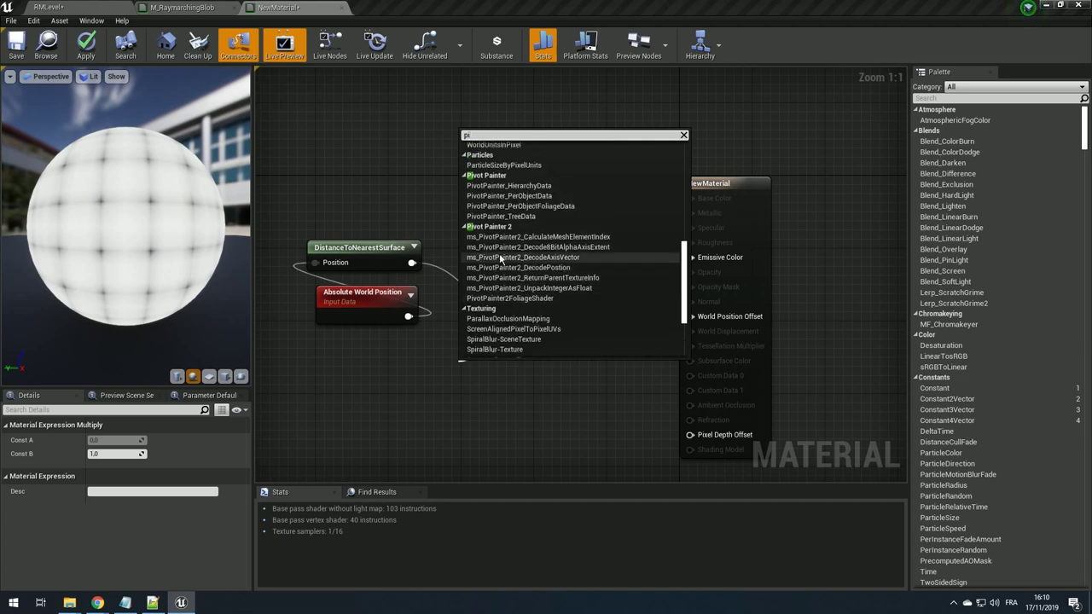
scroll(500, 259, "up", 3)
scroll(492, 247, "up", 2)
scroll(482, 264, "up", 2)
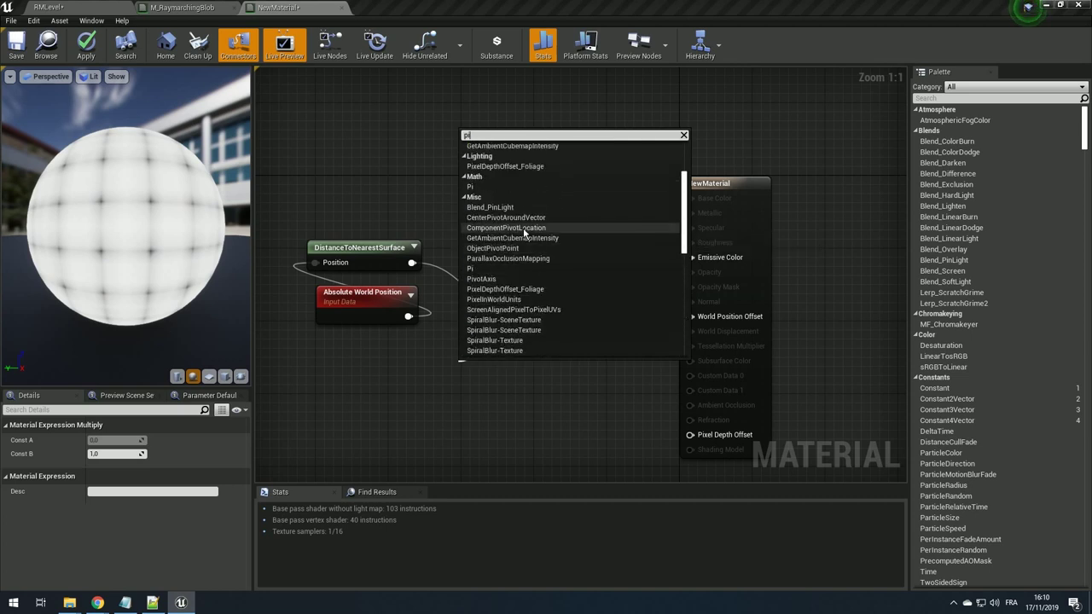
left_click(476, 273)
left_click_drag(504, 376, 409, 375)
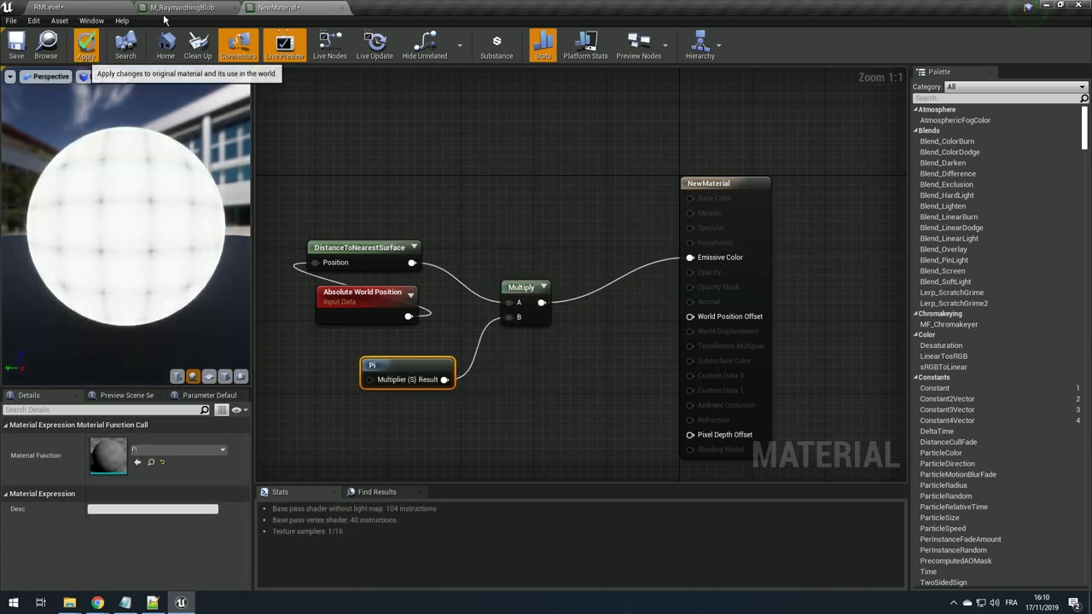
left_click(92, 20)
- Copy NewMaterial's generated HLSL code and paste it into a new Notepad++ document
mouse_move(120, 167)
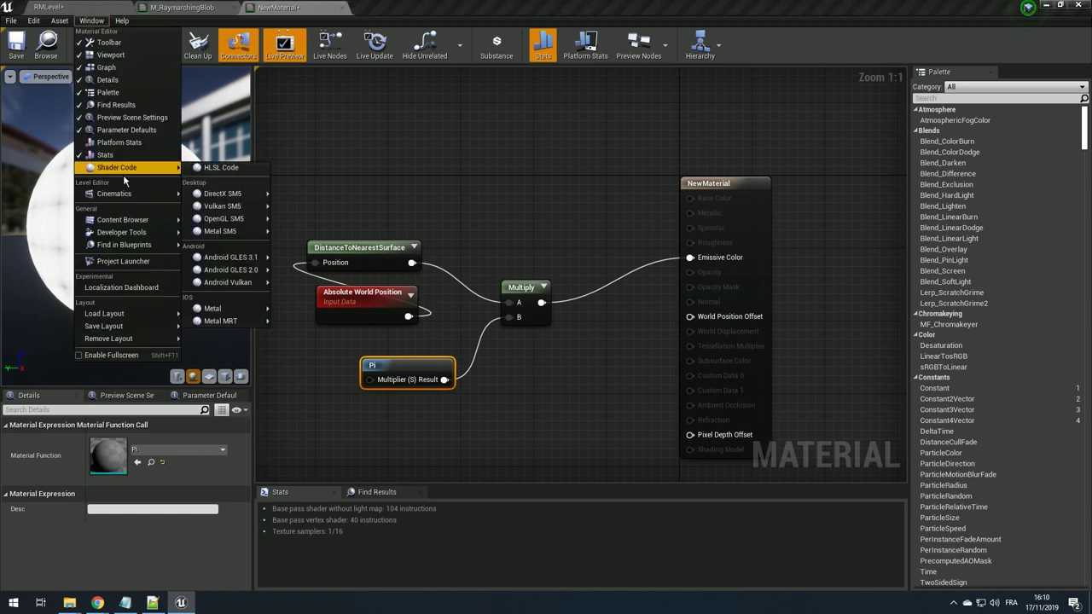
left_click(220, 167)
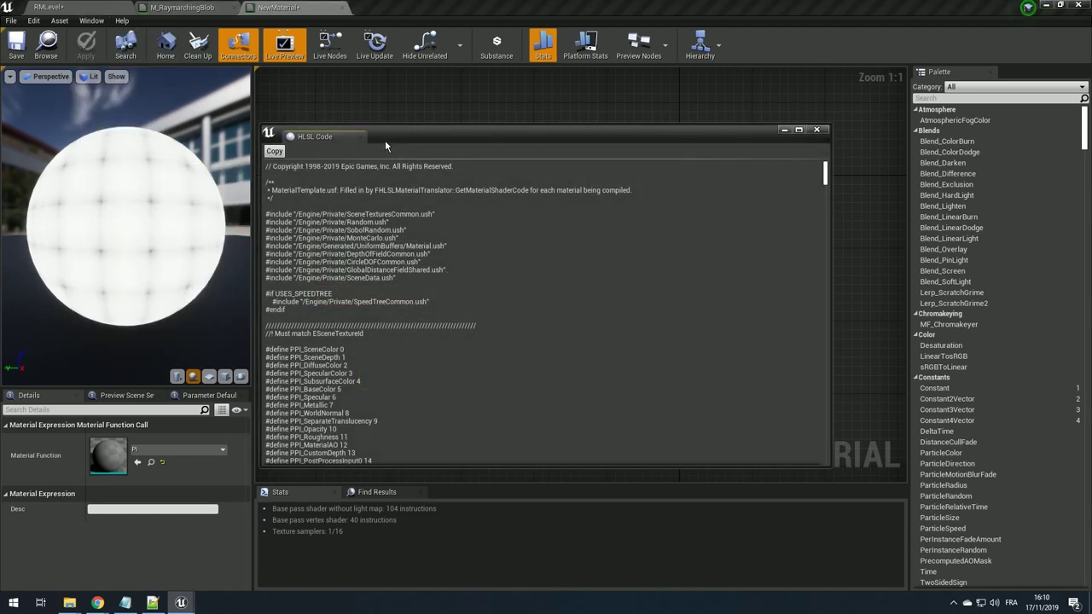
left_click_drag(384, 138, 658, 96)
left_click(543, 109)
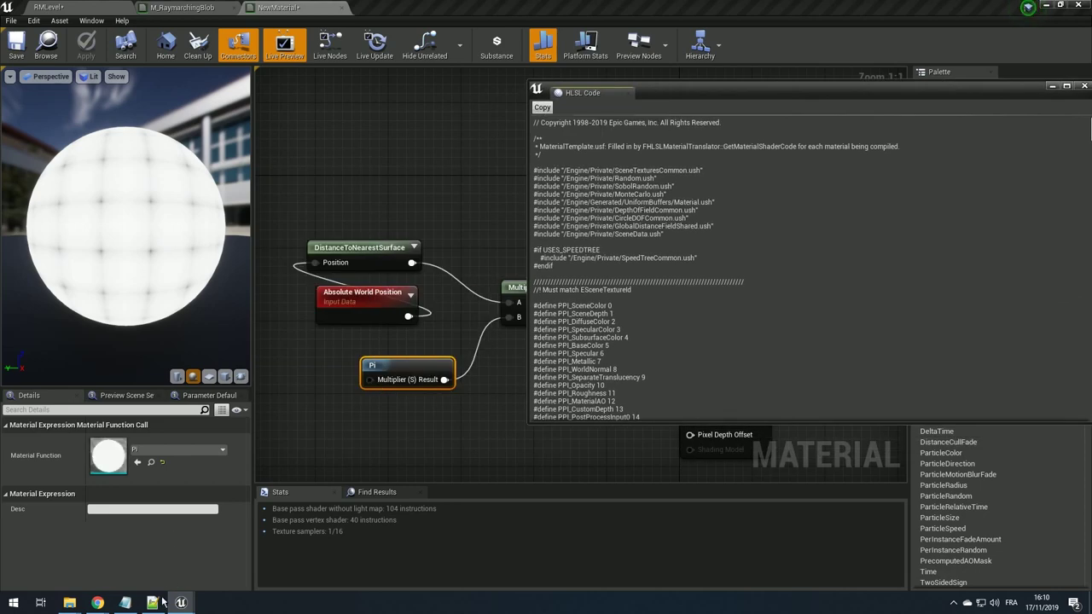
key("alt+Tab")
key("ctrl+n")
key("ctrl+v")
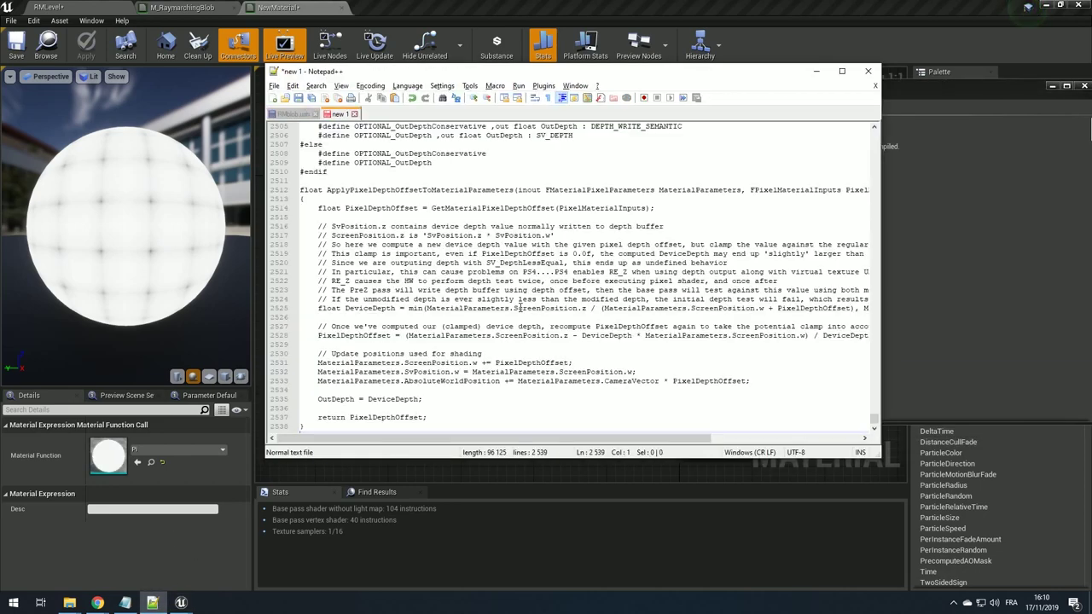
- Search the pasted HLSL for Local0 and inspect the OpacityMask and pi lines near 2195
left_click(511, 162)
key("ctrl+f")
type("local")
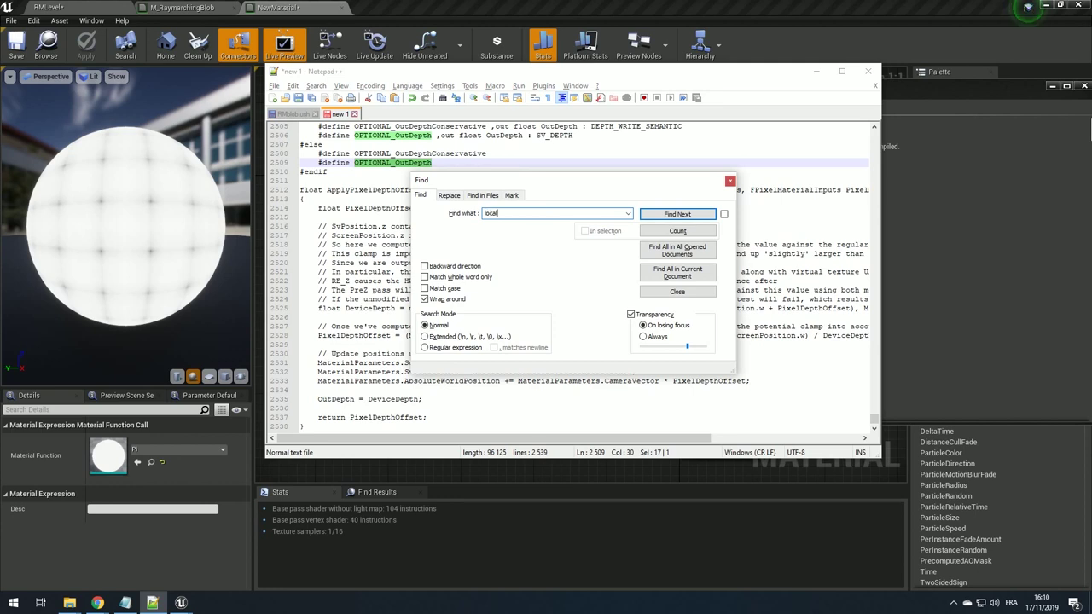
type("0")
key("Return")
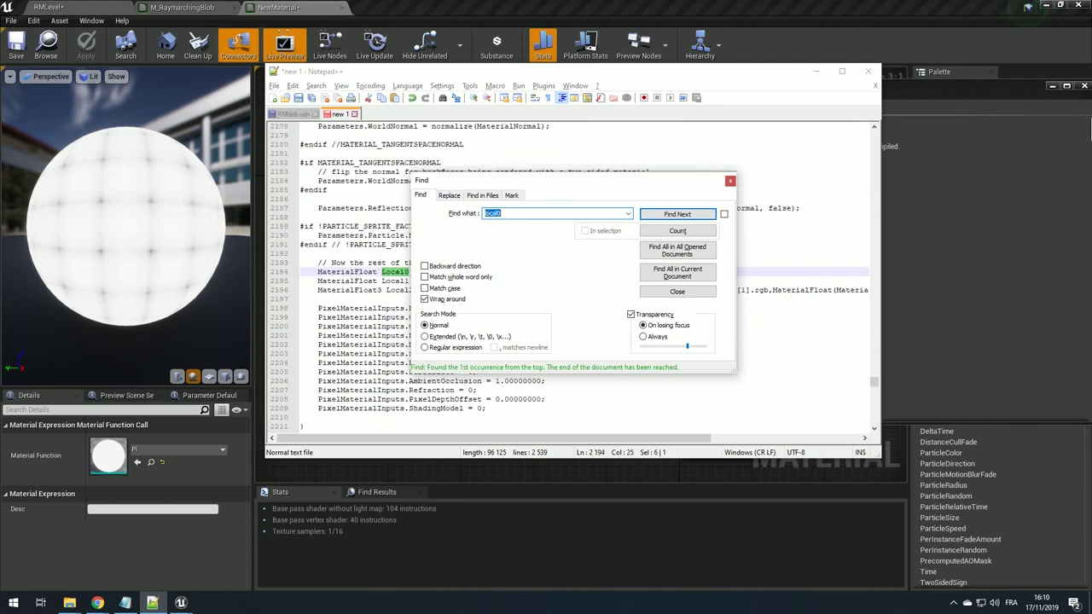
left_click(730, 182)
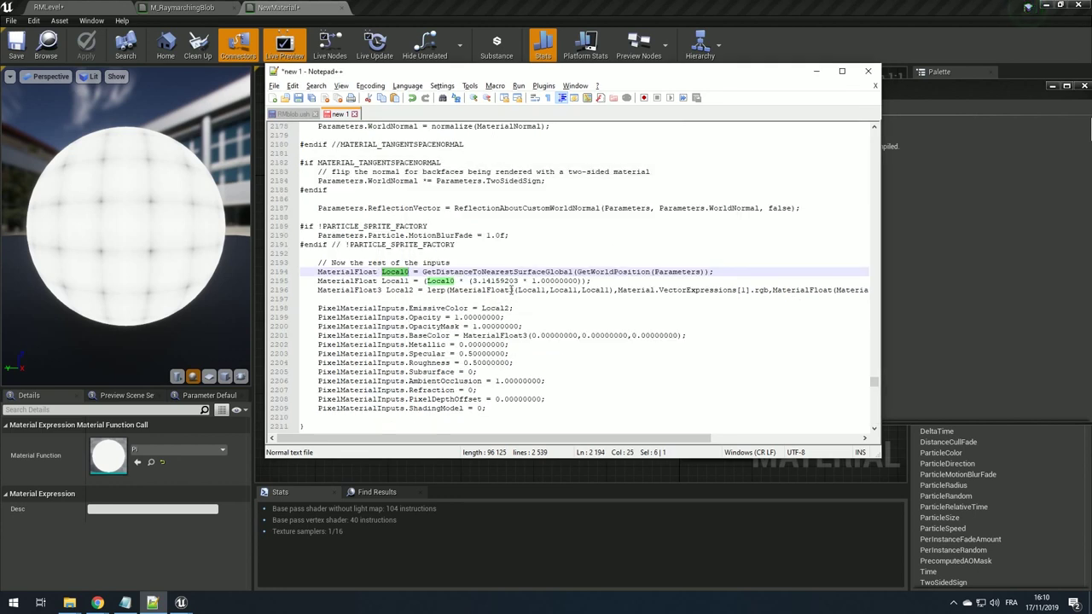
mouse_move(541, 75)
left_mouse_down()
mouse_move(593, 419)
mouse_move(497, 107)
left_mouse_up()
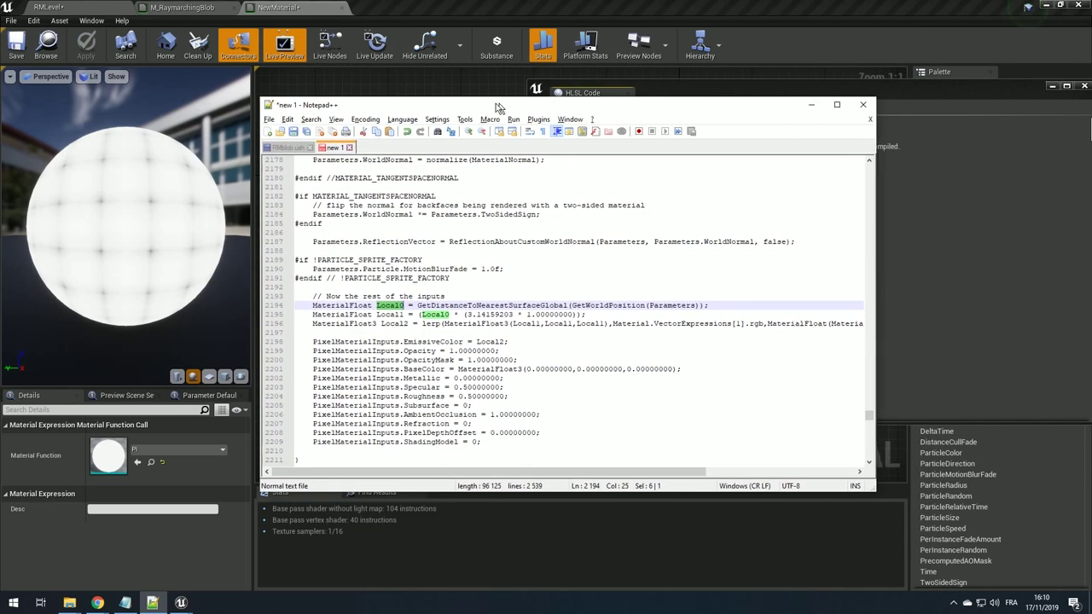
left_click(418, 351)
double_click(425, 359)
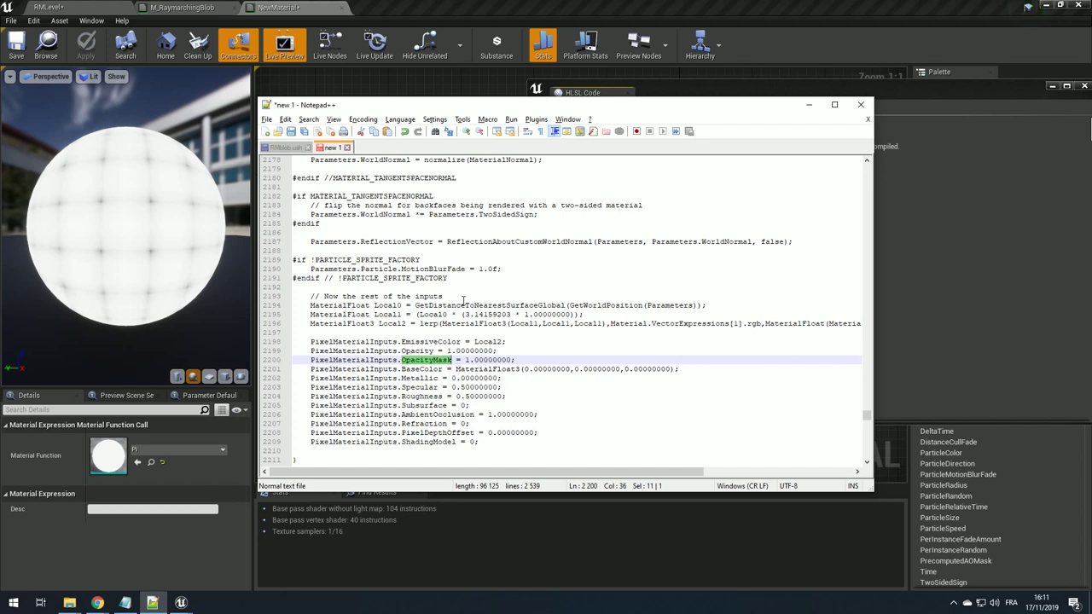
double_click(479, 314)
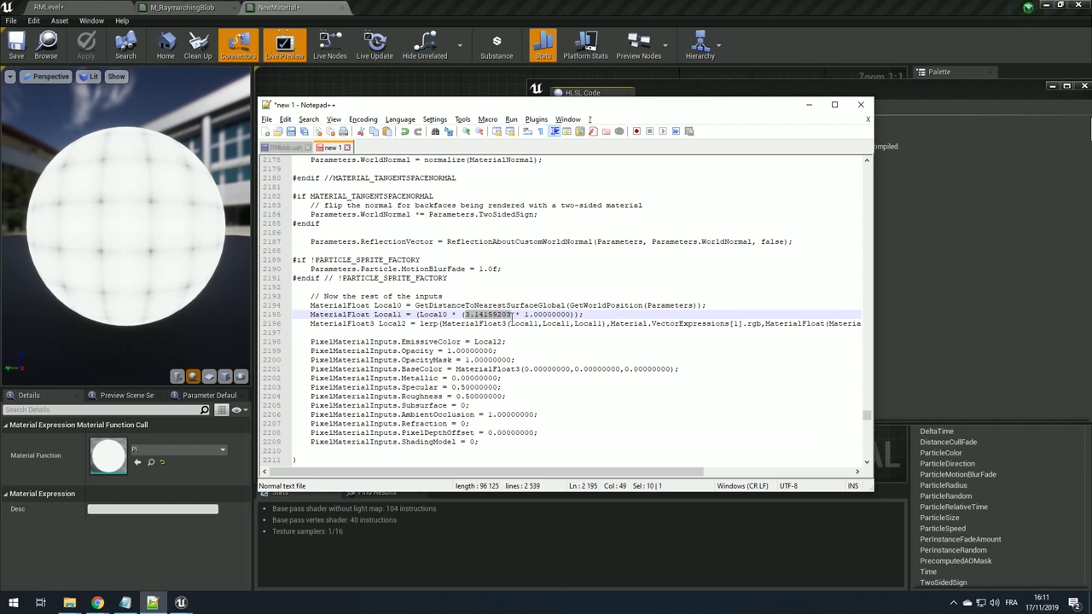
- Inspect the Pi material function's 3.142 constant and Input Multiplier (Scalar) nodes
left_click(515, 85)
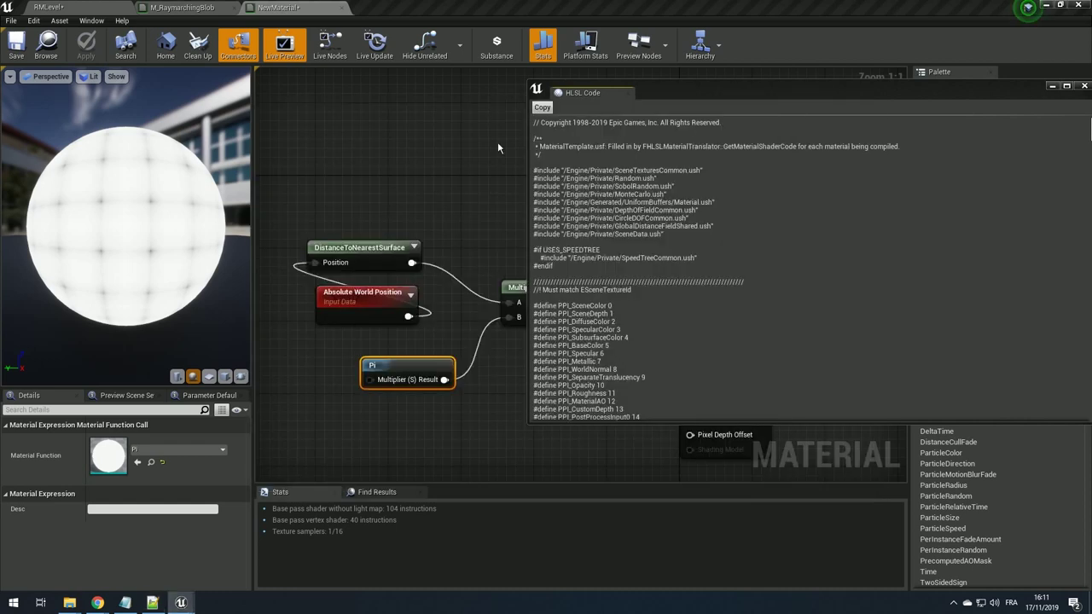
left_click(406, 367)
double_click(408, 369)
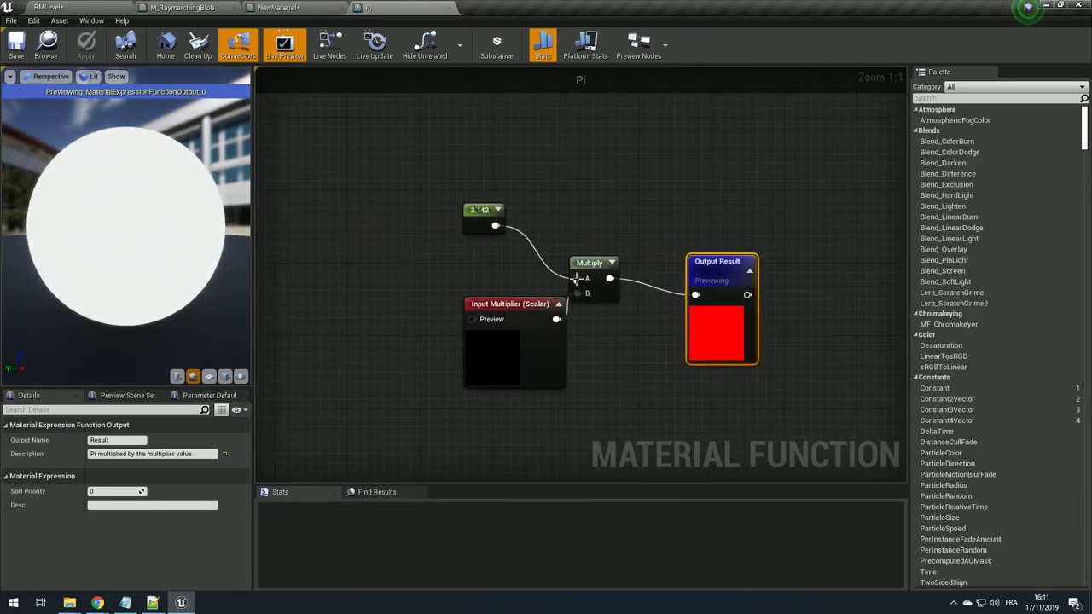
left_click(478, 217)
left_click(529, 348)
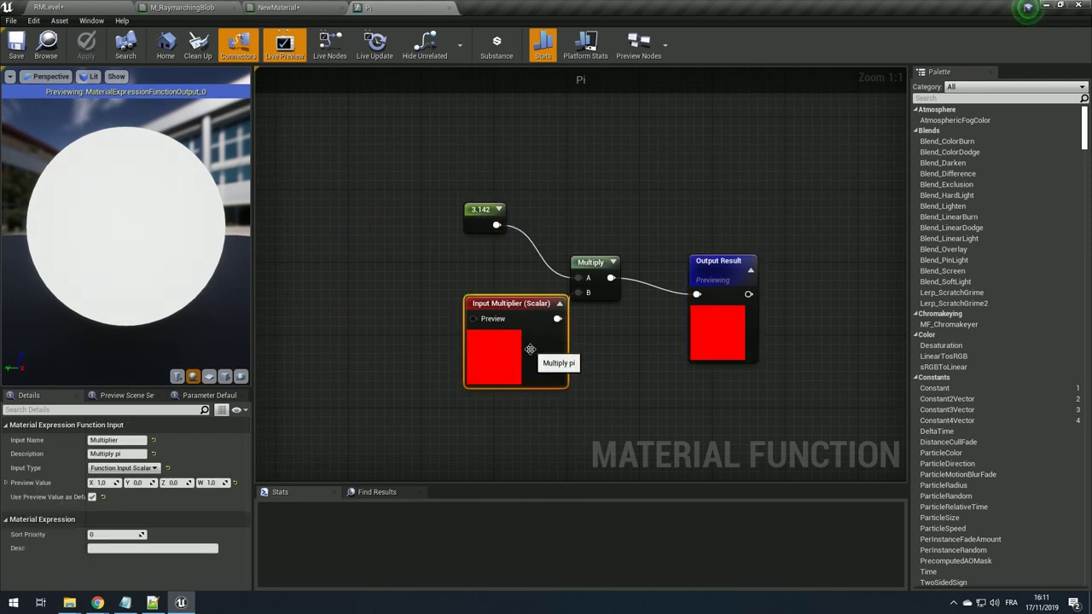
middle_click(355, 6)
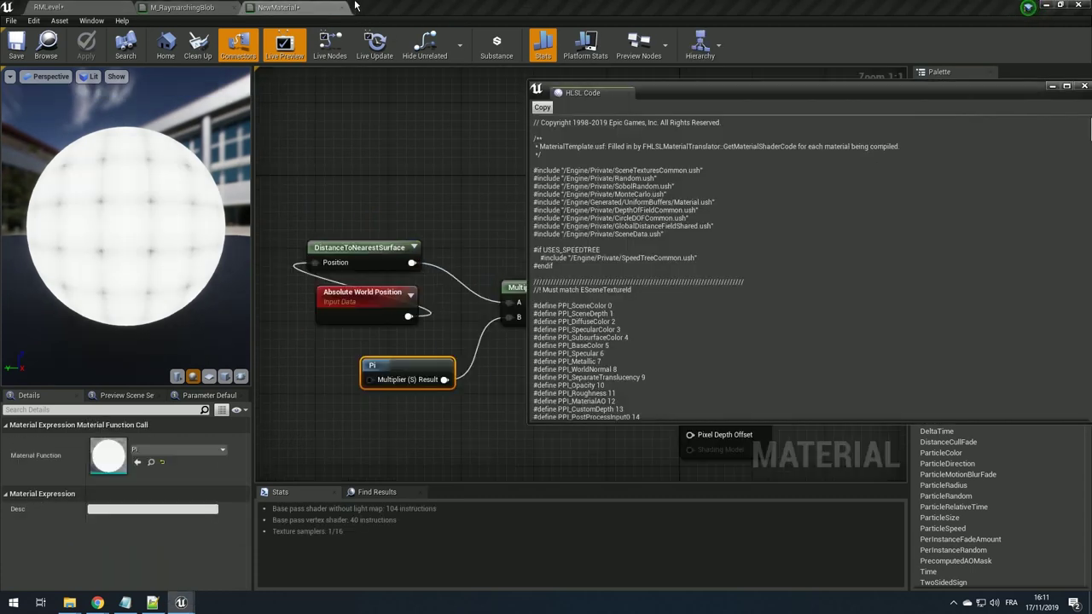
- Highlight every Local0 use in the code and rewire DistanceToNearestSurface into the Multiply
left_click(152, 602)
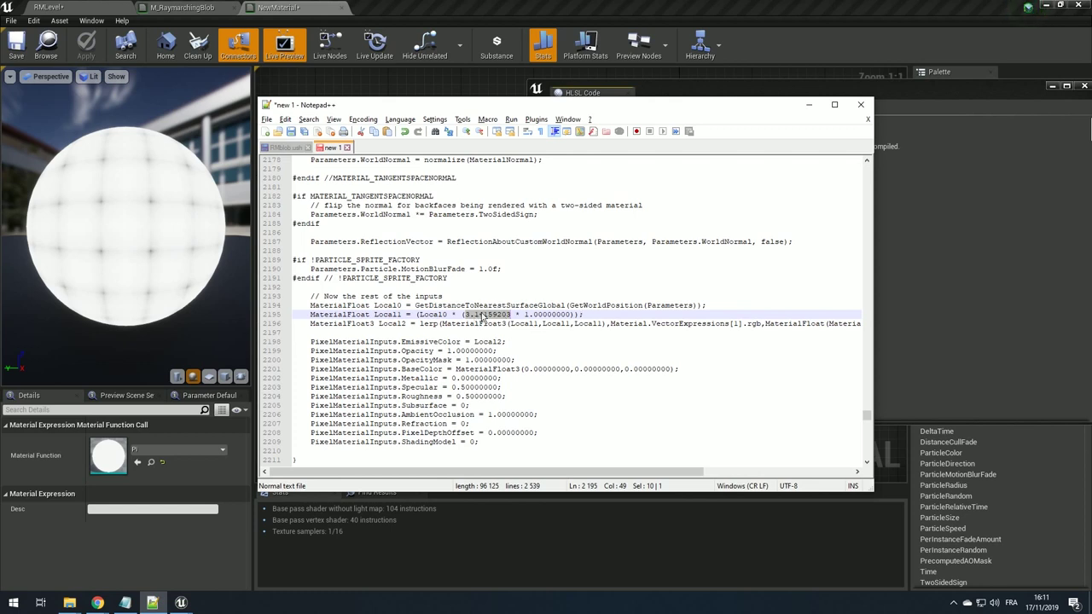
double_click(433, 315)
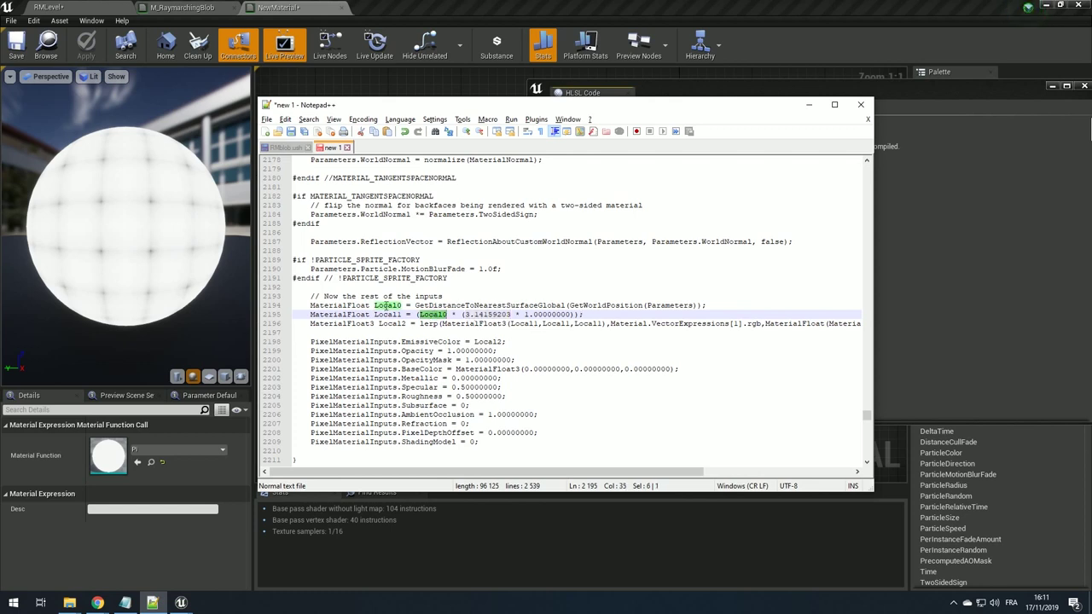
left_click(152, 602)
left_click_drag(509, 302, 410, 264)
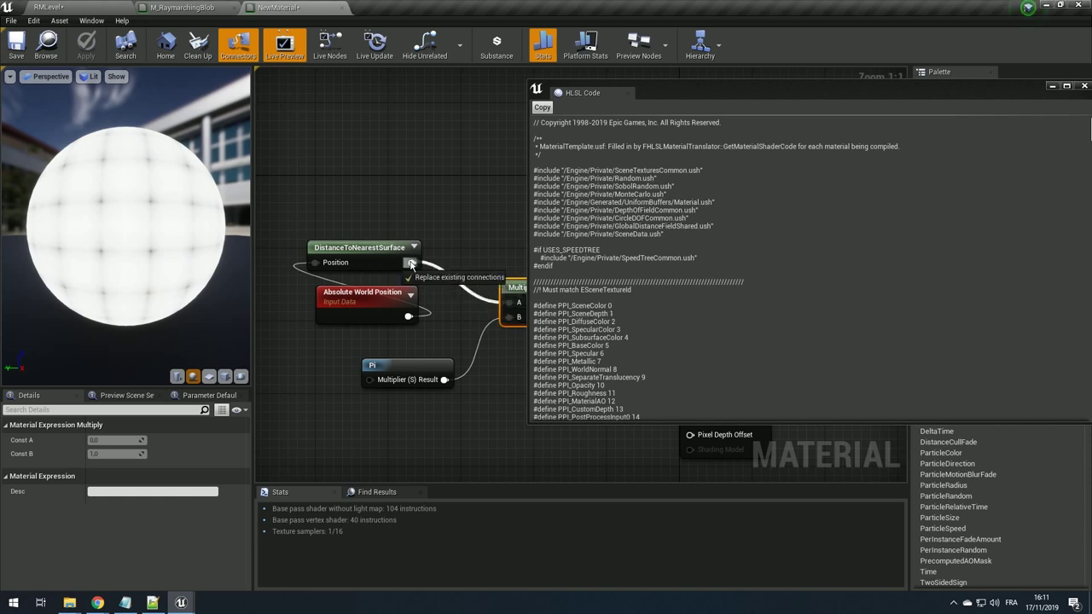
left_click_drag(321, 203, 411, 264)
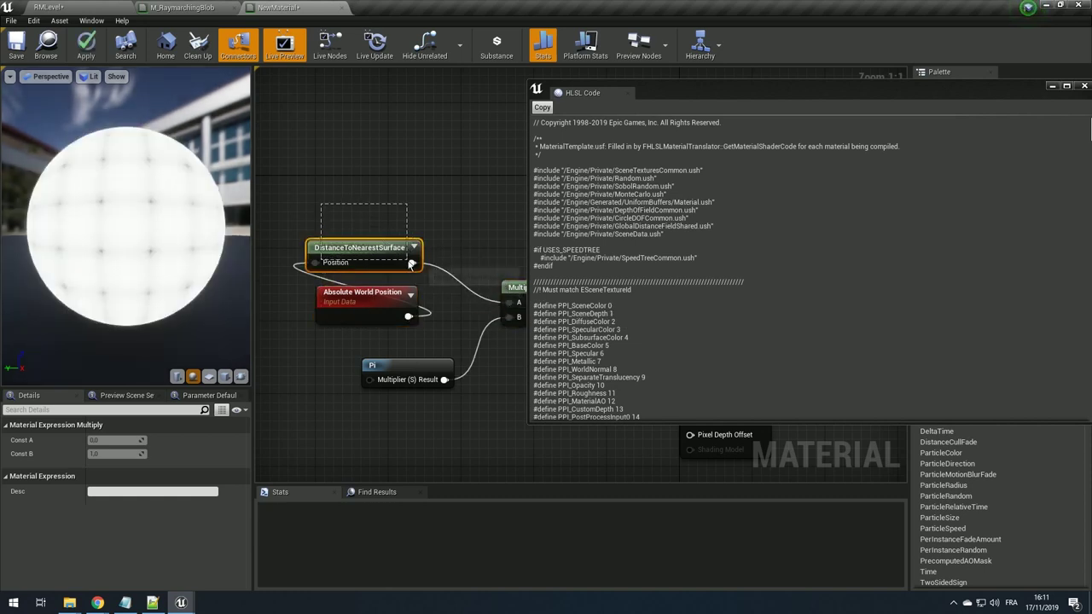
- Select GetDistanceToNearestSurfaceGlobal(GetWorldPosition(Parameters)) on line 2194 of the generated code
left_click(152, 602)
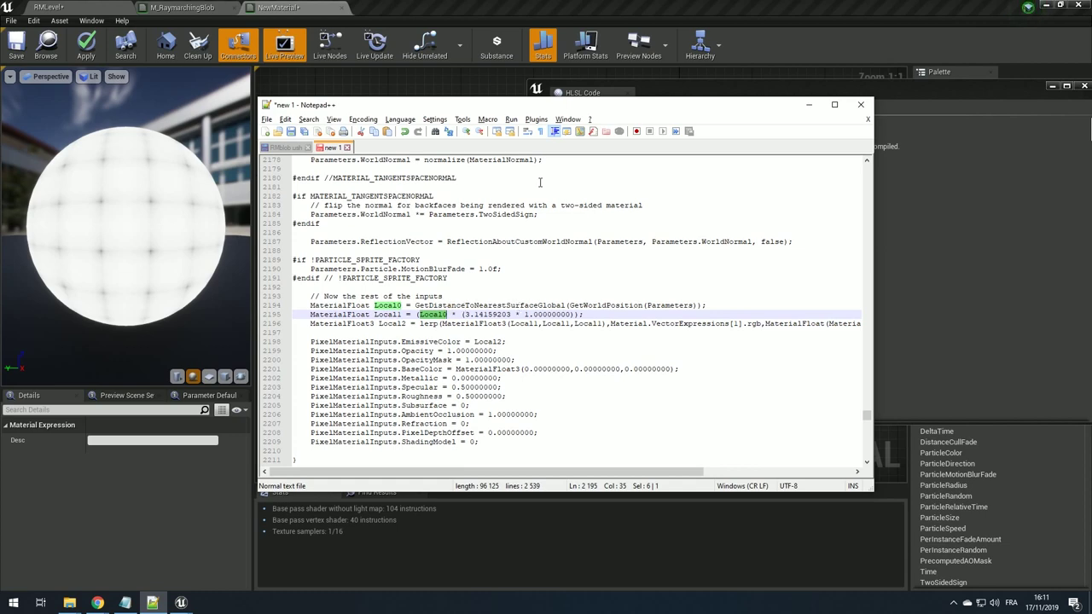
mouse_move(534, 109)
left_mouse_down()
mouse_move(784, 116)
mouse_move(678, 114)
left_mouse_up()
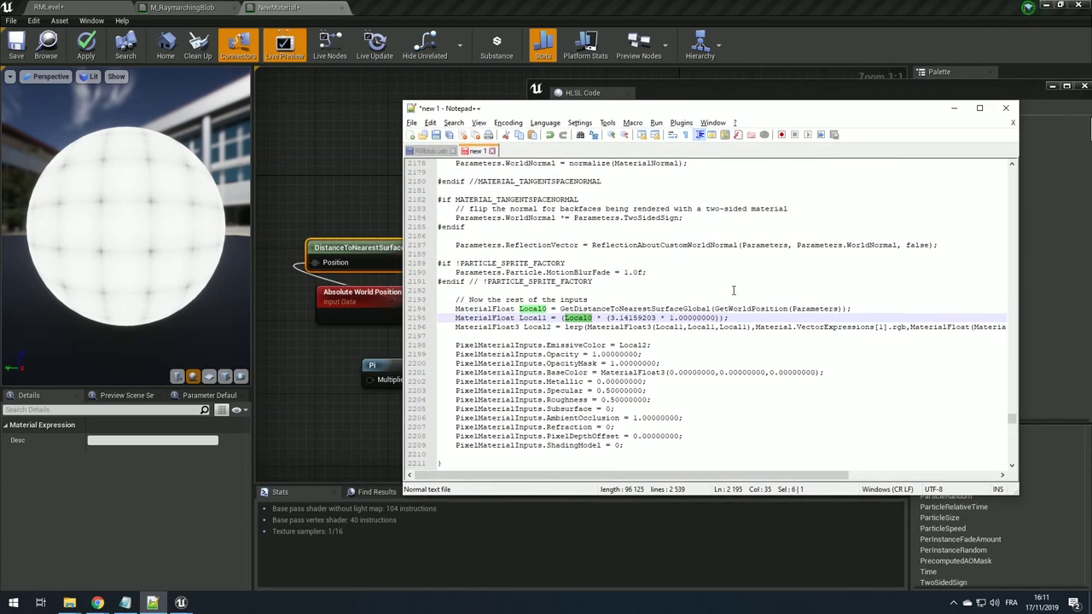
double_click(700, 308)
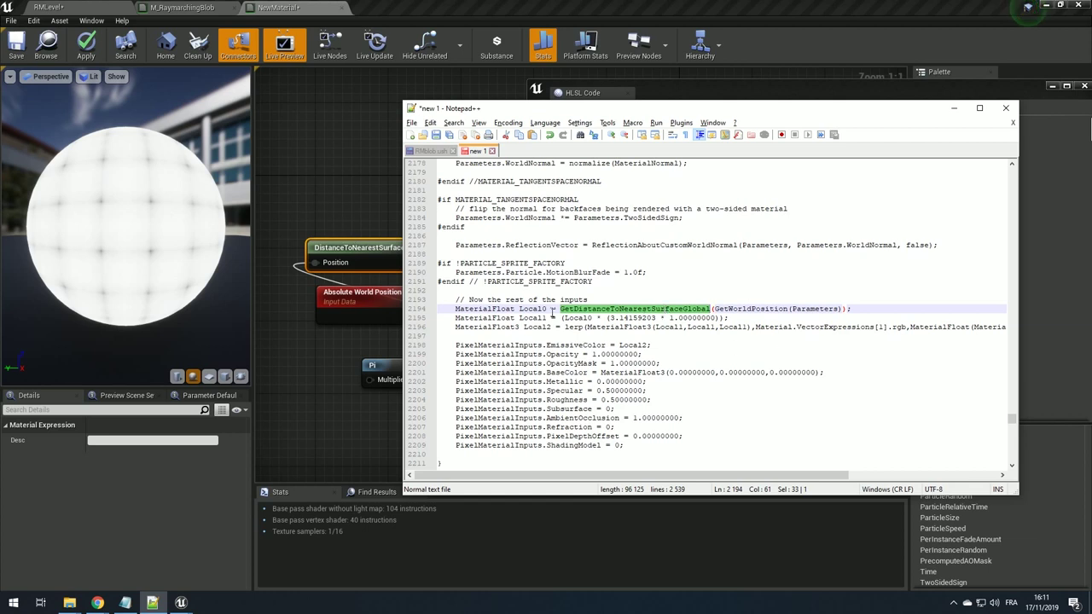
left_click_drag(560, 308, 852, 311)
key("ctrl+c")
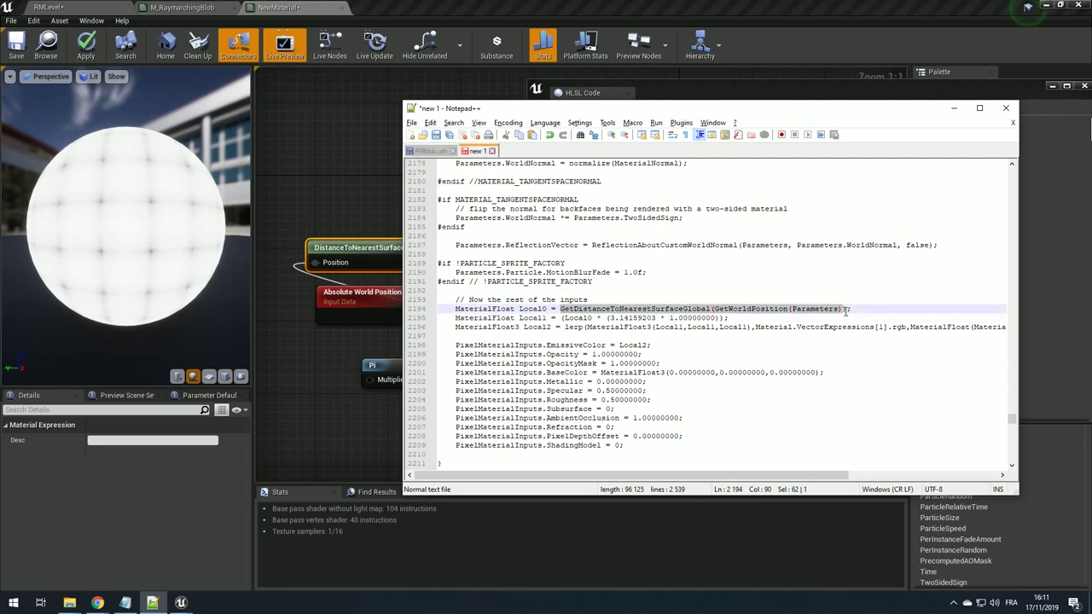
left_click(196, 7)
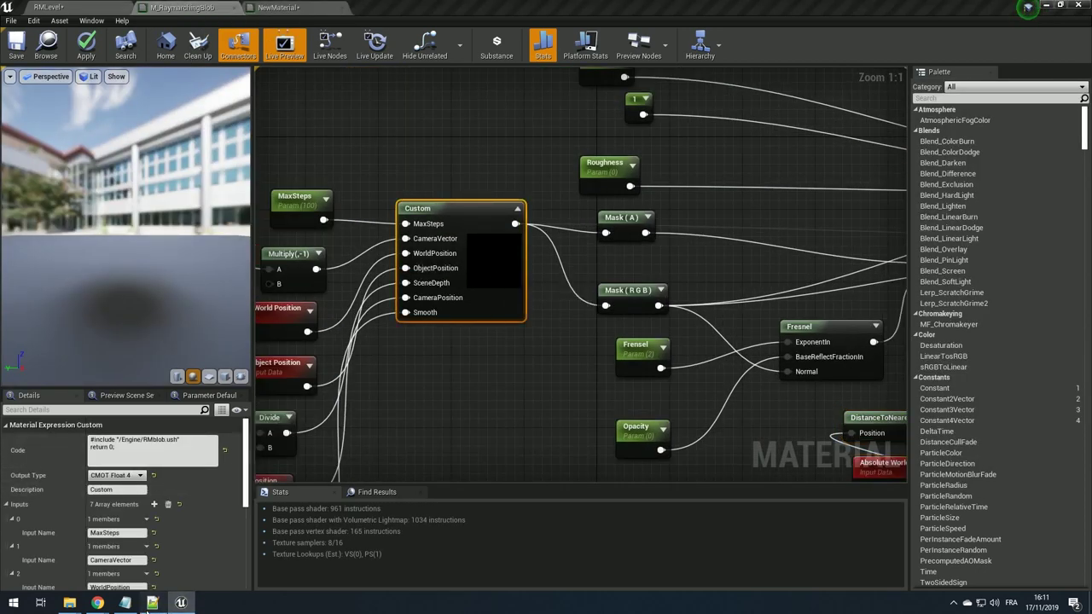
- Comment out the old d2 line in RMblob.ush and add a new line below it
left_click(152, 603)
left_click(431, 152)
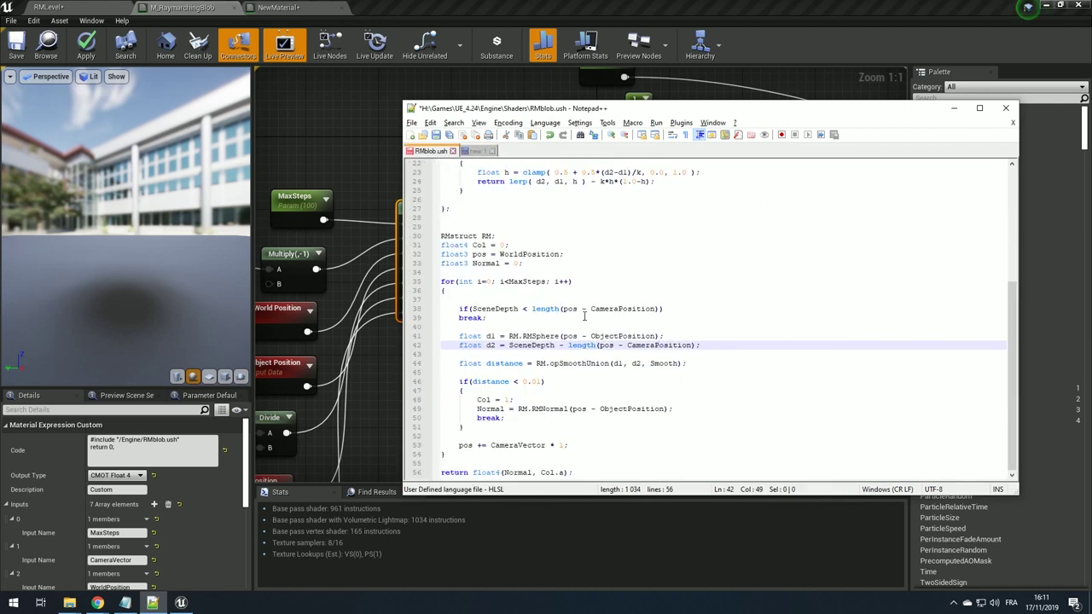
left_click(456, 336)
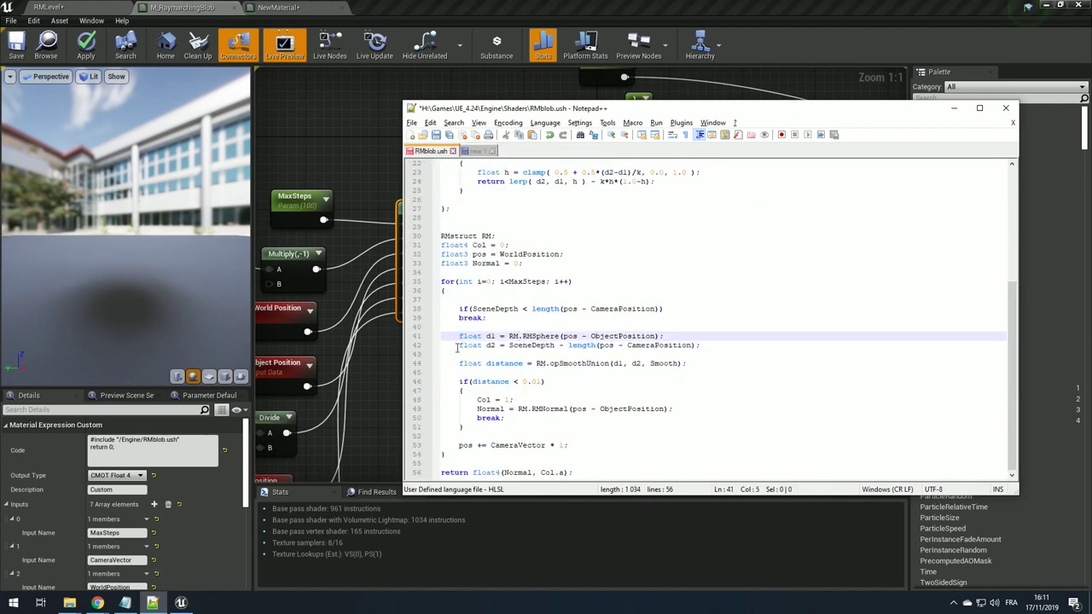
left_click(459, 344)
type("//")
left_click(727, 345)
key("Return")
- Write line 43 as float d2 = GetDistanceToNearestSurfaceGlobal(pos) and save RMblob.ush
type("f")
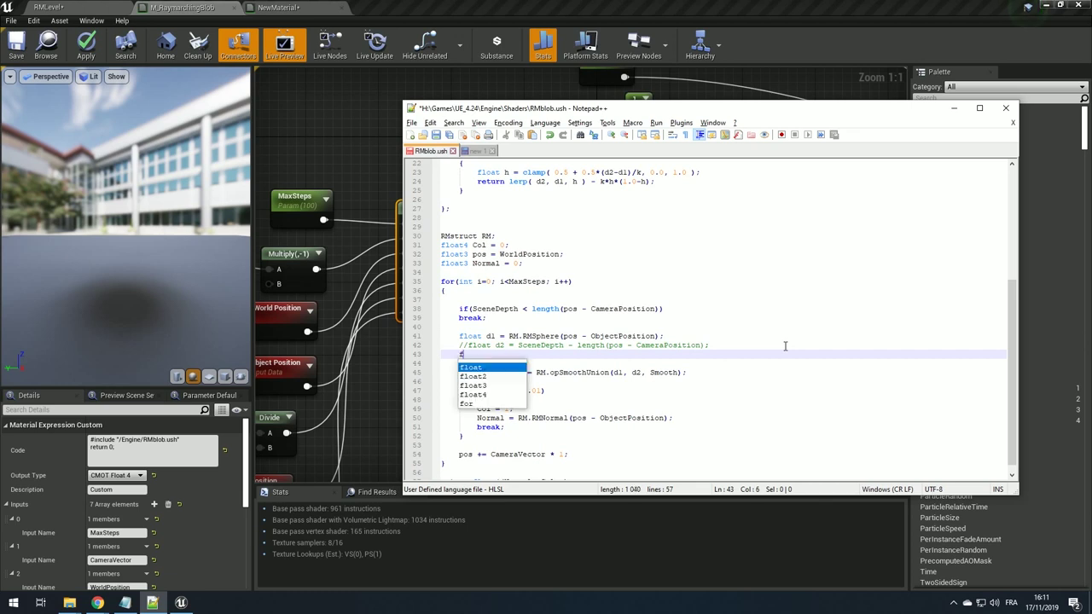
type("loat d2 =")
key("ctrl+v")
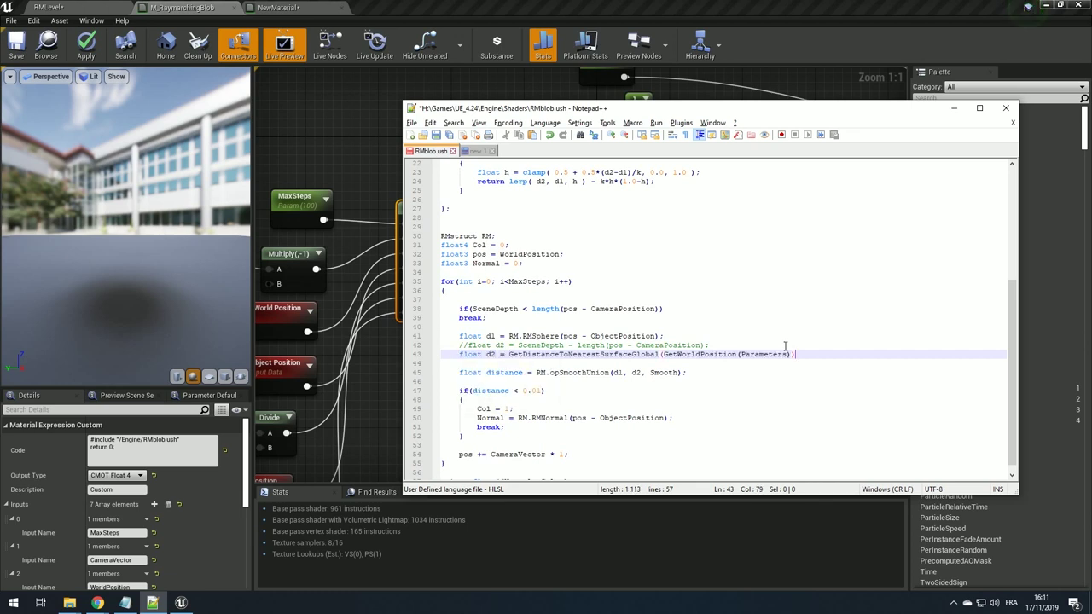
left_click_drag(790, 354, 664, 354)
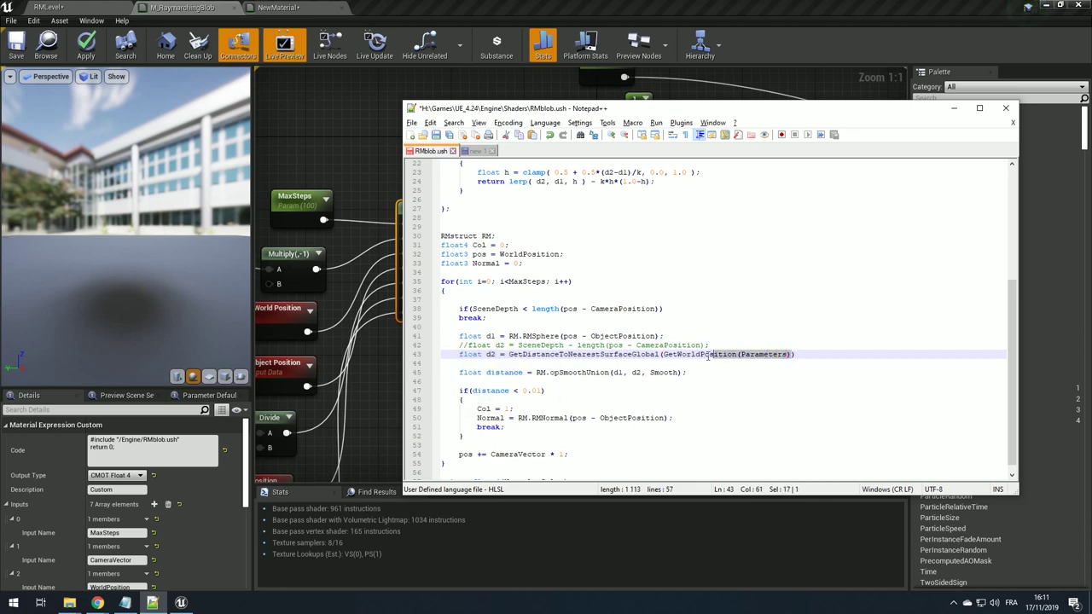
type("pos")
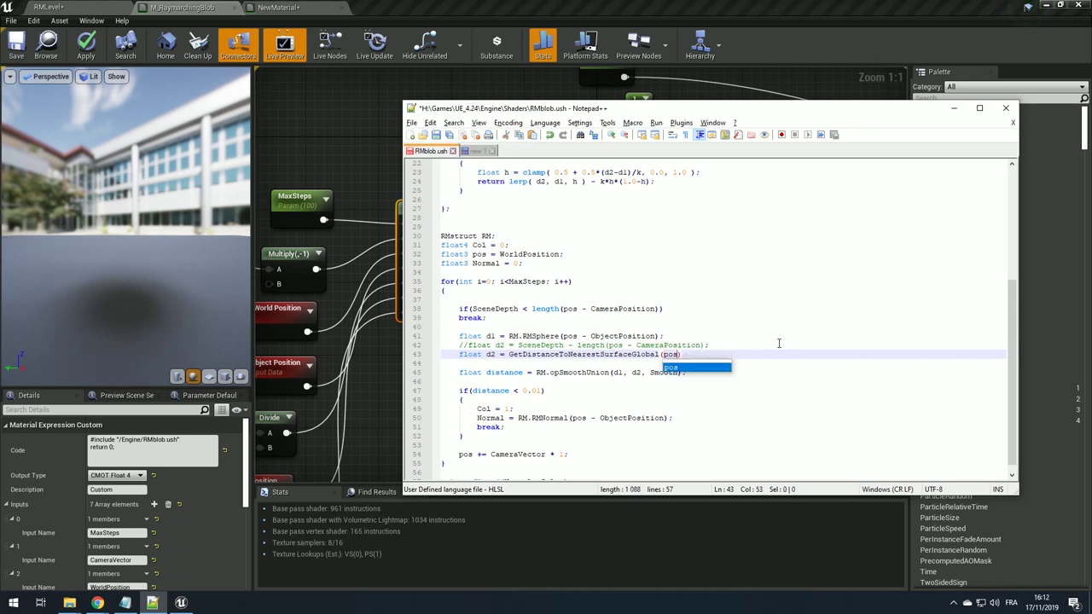
key("End")
key("ctrl+s")
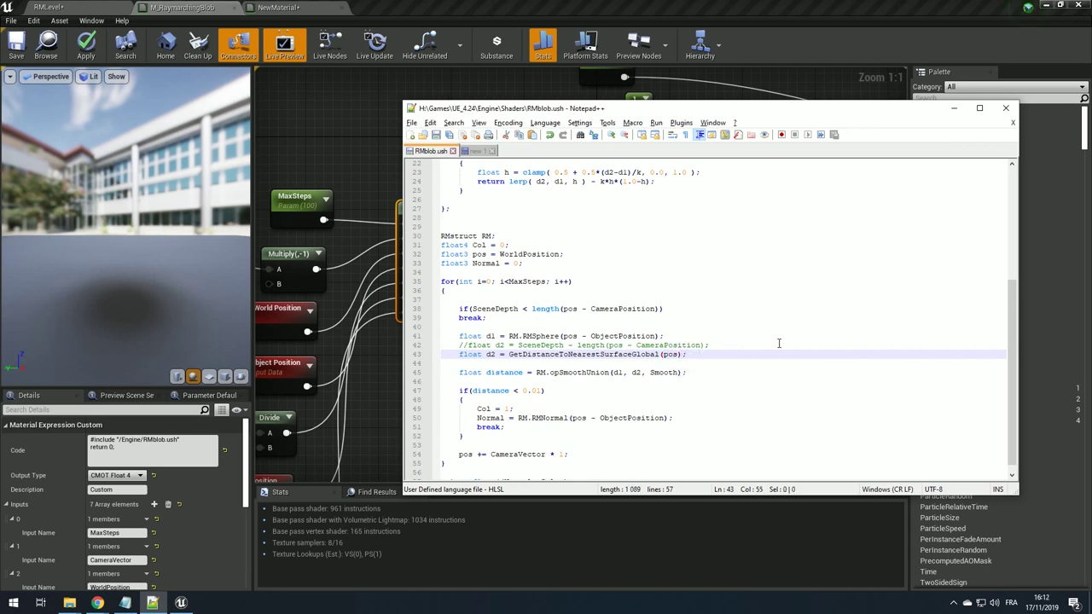
left_click(350, 218)
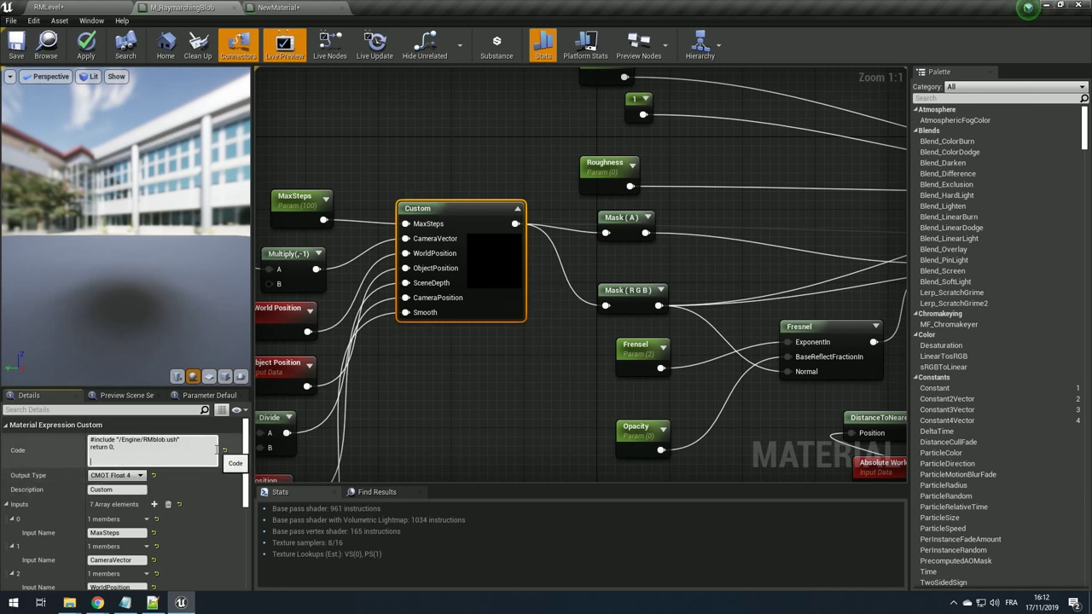
- Apply the material, then review line 43's distance call and line 47's 0.01 hit threshold
left_click(87, 46)
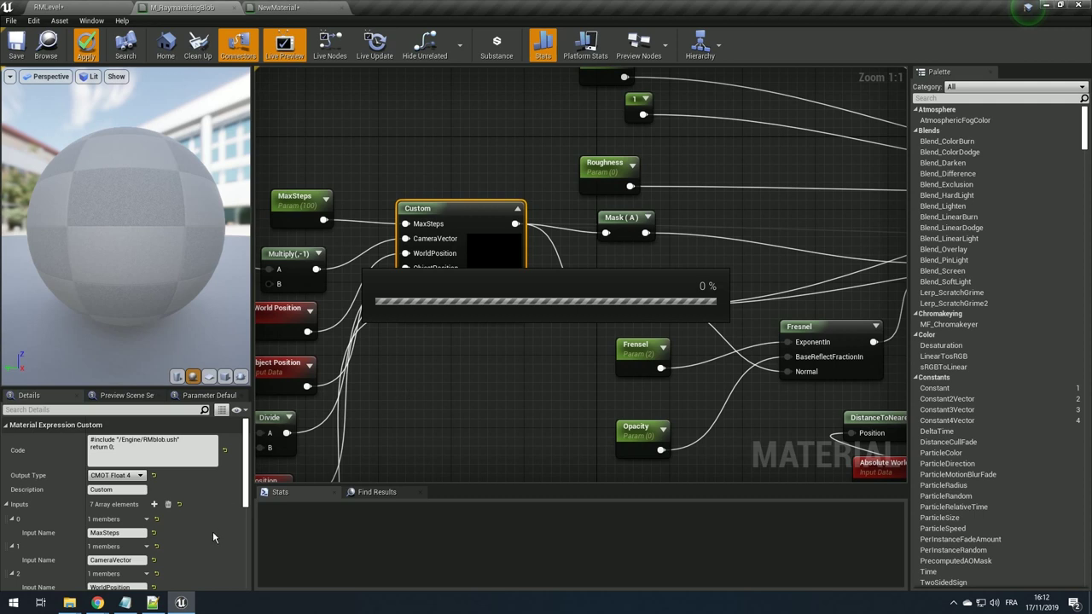
left_click(153, 602)
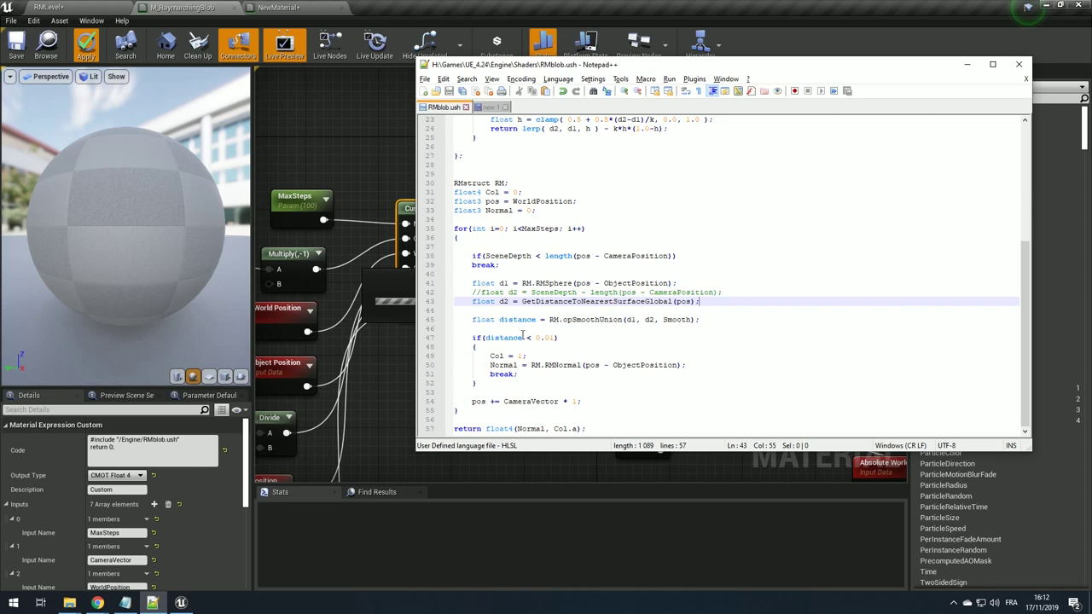
left_click_drag(702, 300, 535, 300)
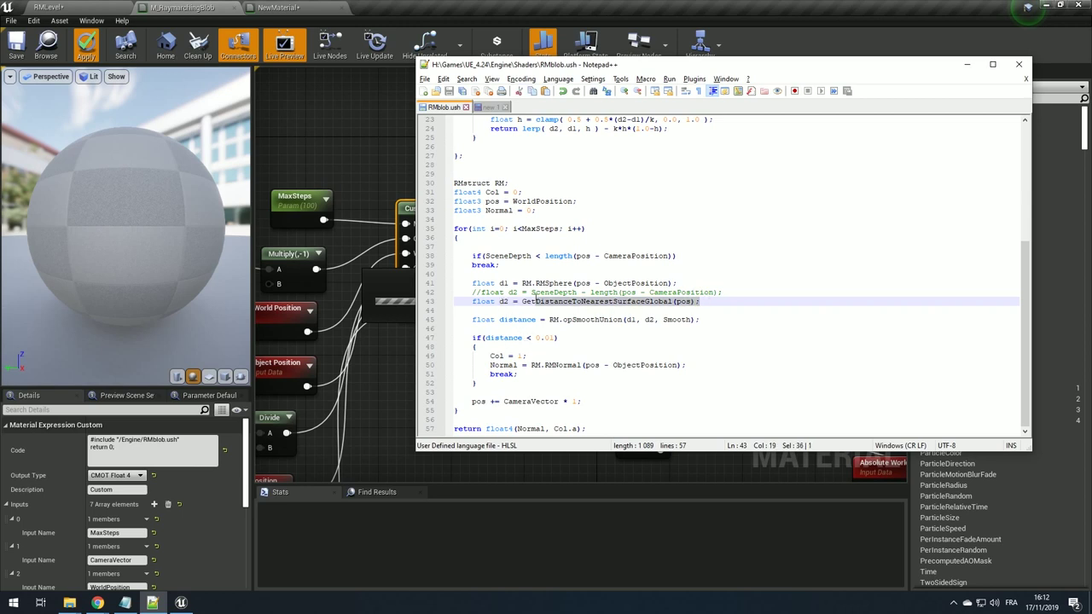
left_click(559, 330)
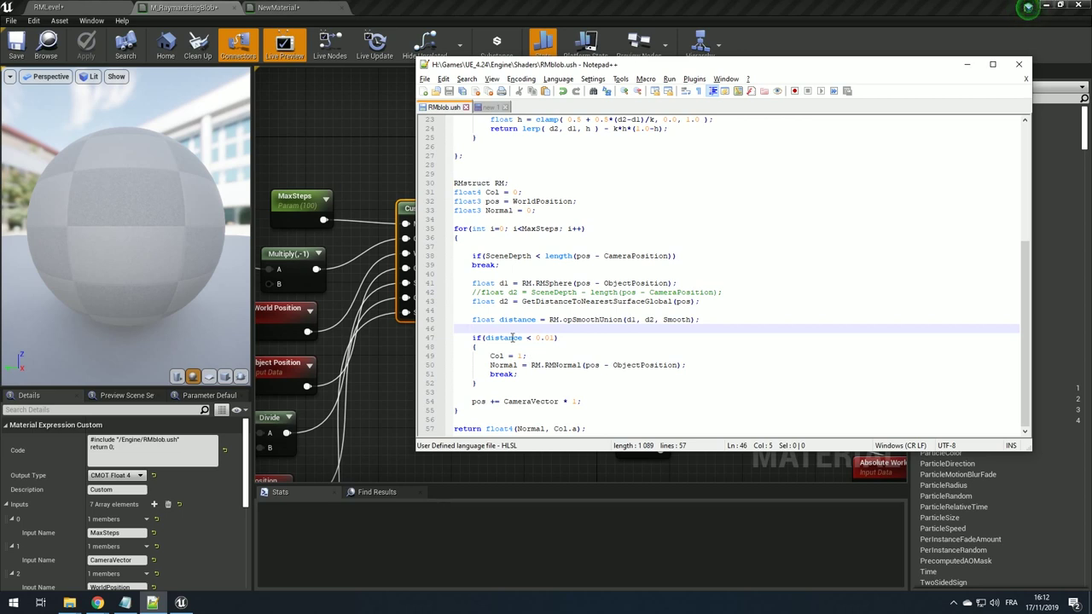
left_click(569, 336)
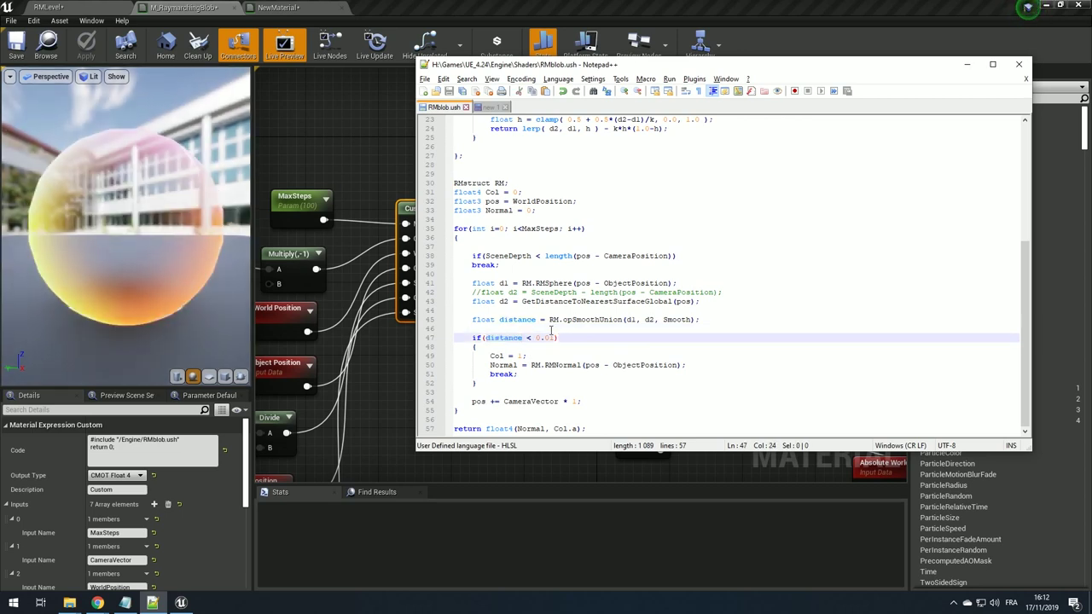
left_click_drag(555, 338, 530, 338)
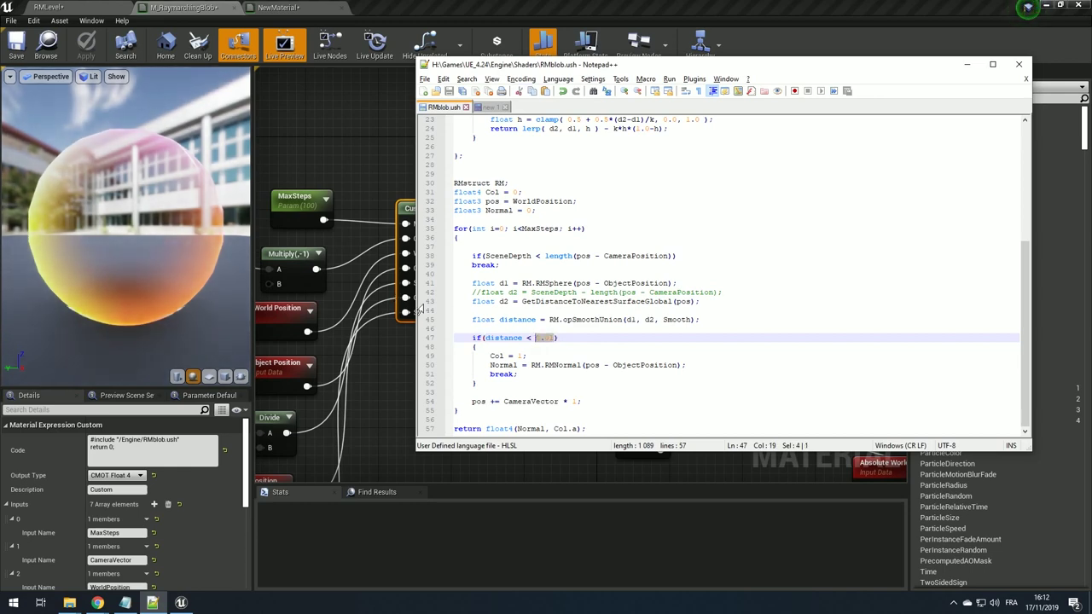
left_click(395, 269)
key("Home")
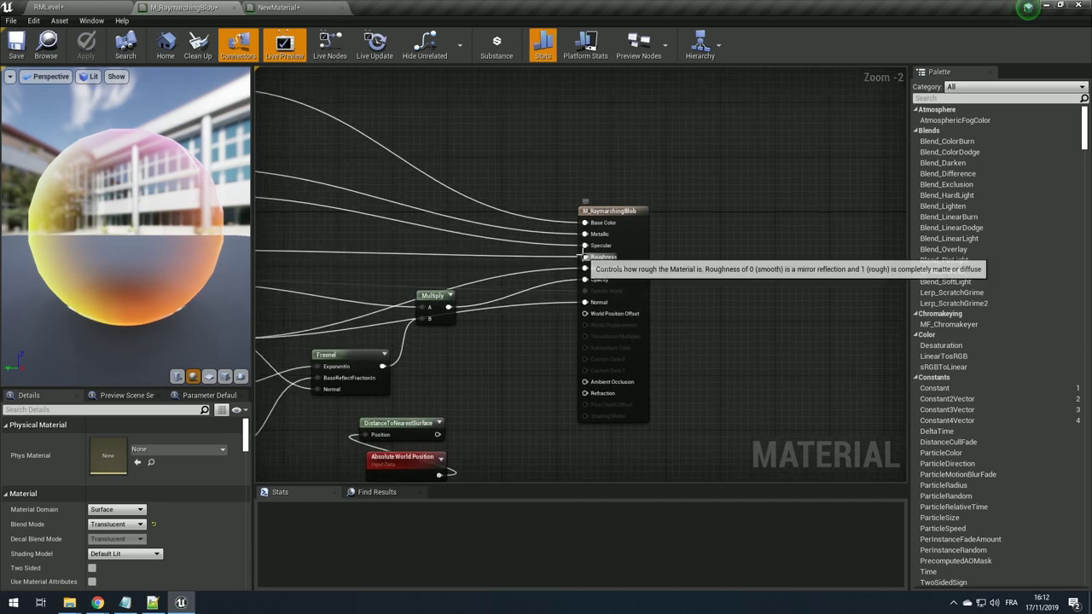
- Disconnect the Emissive Color input and set the shading model to Unlit
right_click_drag(380, 298, 649, 243)
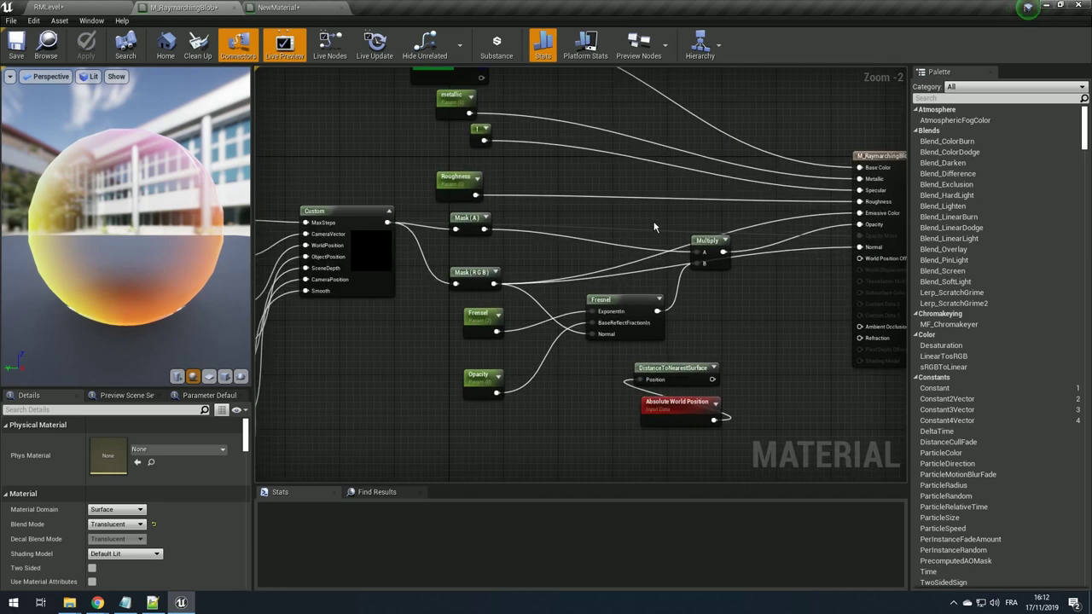
key("Home")
scroll(630, 293, "up", 2)
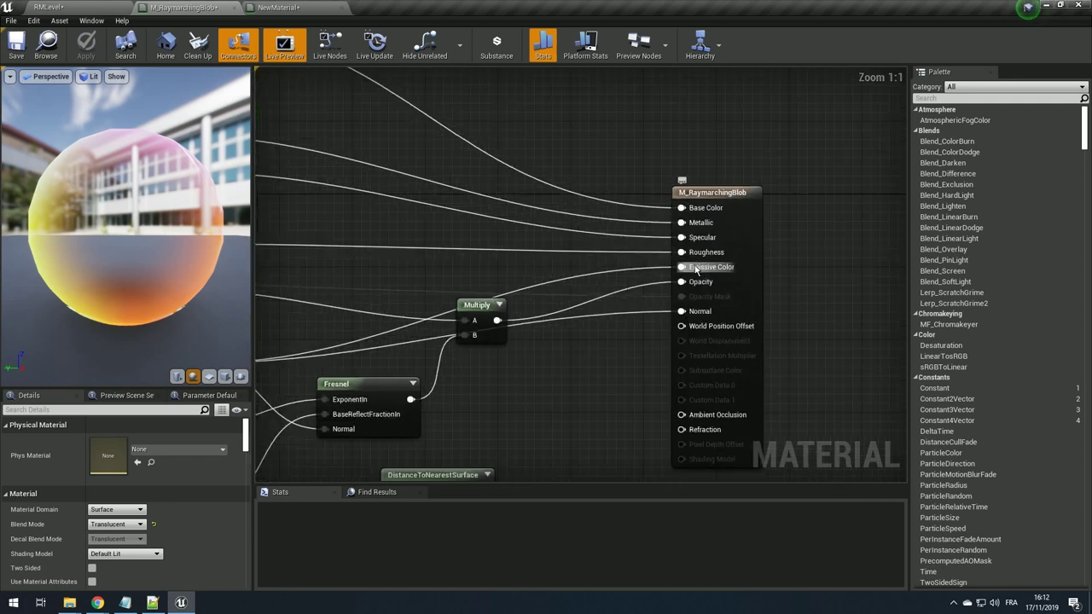
left_click(680, 263, "alt")
scroll(609, 255, "down", 1)
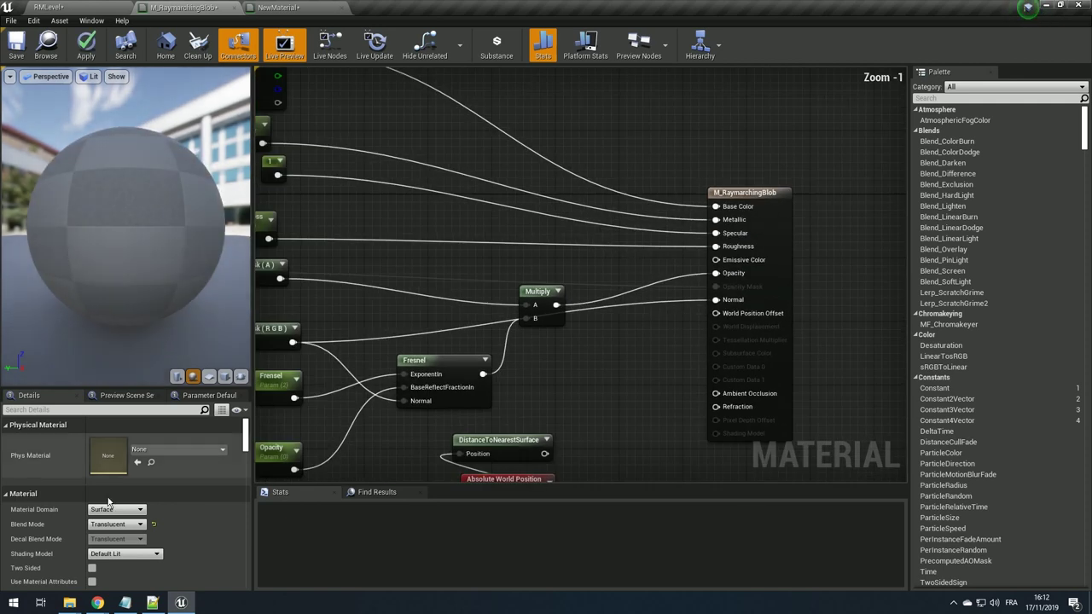
left_click(124, 553)
left_click(95, 461)
- Wire the green Color parameter into Emissive Color and apply the material
scroll(677, 305, "down", 2)
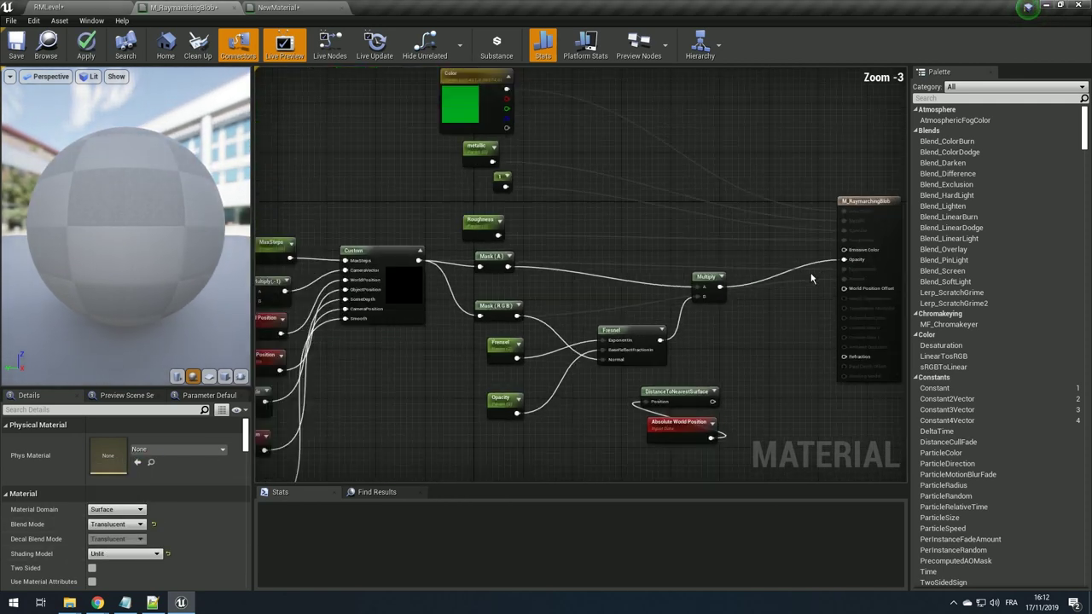
scroll(772, 305, "up", 3)
scroll(772, 305, "down", 1)
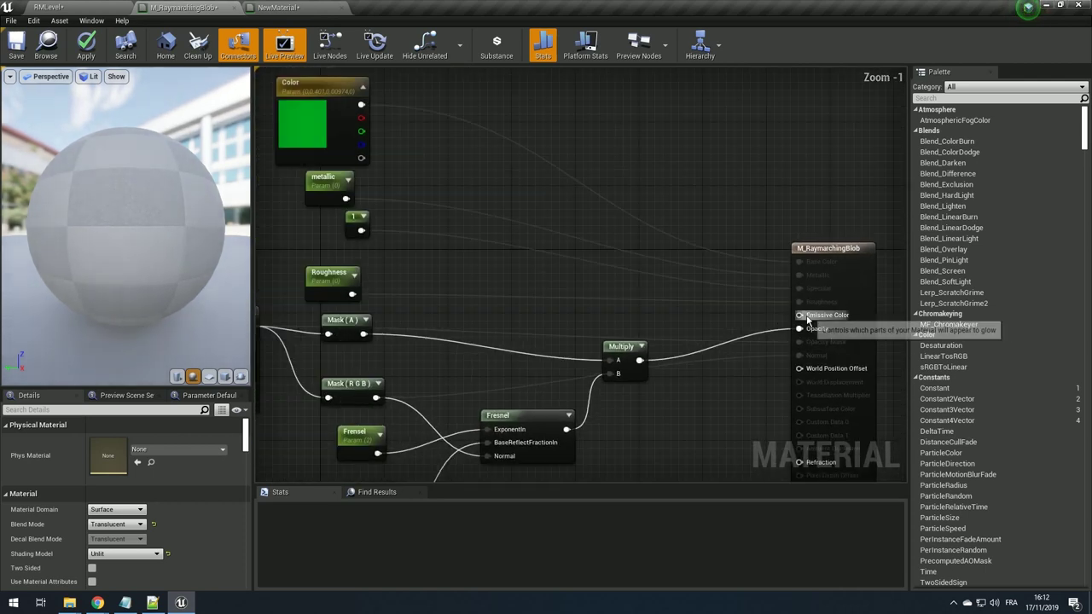
scroll(773, 293, "down", 2)
left_click_drag(773, 293, 430, 146)
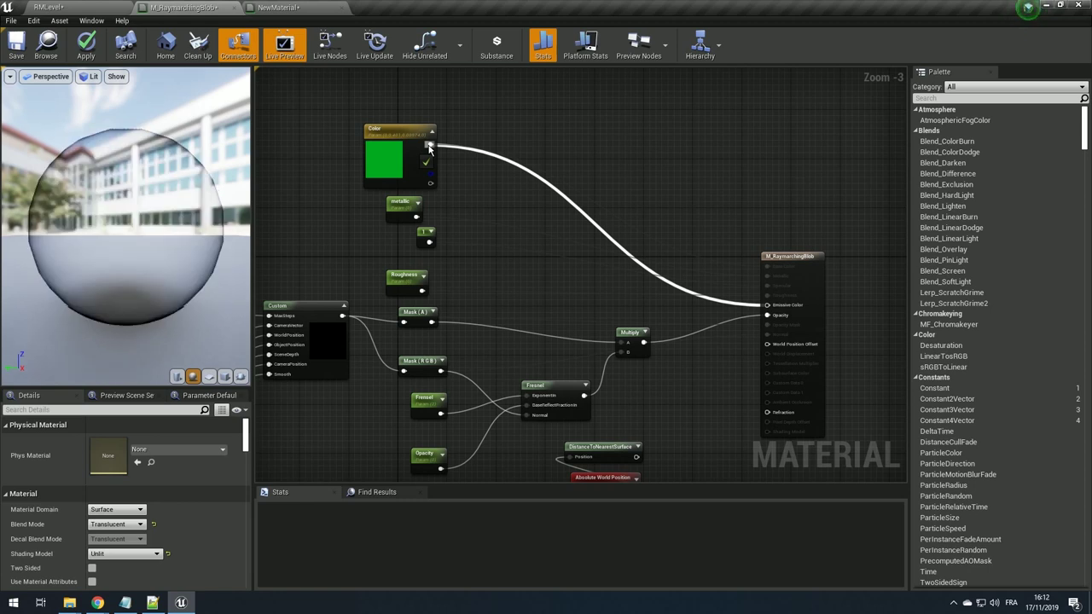
left_click(94, 51)
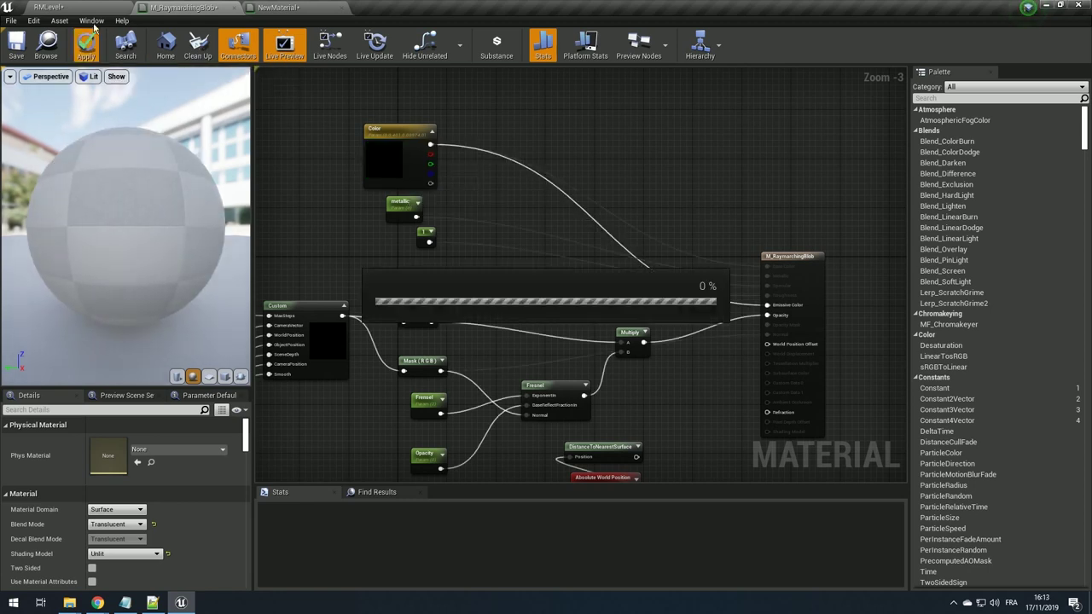
- In RMLevel, orbit toward the green blob and turn off Show > Visualize > Global DistanceField
left_click(91, 6)
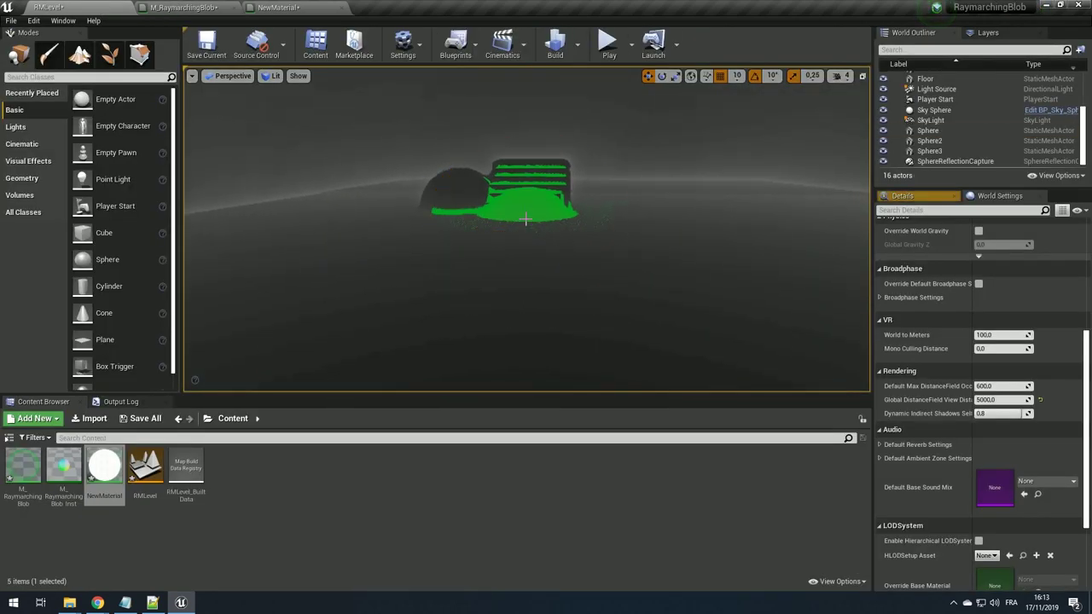
mouse_move(590, 261)
right_mouse_down()
mouse_move(597, 239)
mouse_move(553, 236)
right_mouse_up()
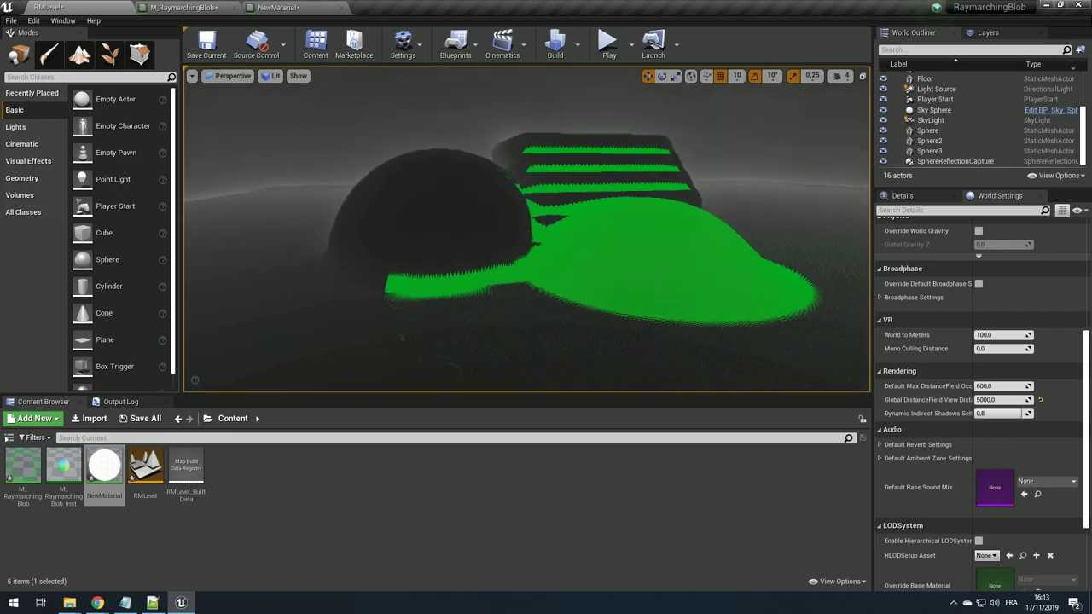
mouse_move(553, 236)
right_mouse_down()
mouse_move(484, 268)
mouse_move(453, 249)
right_mouse_up()
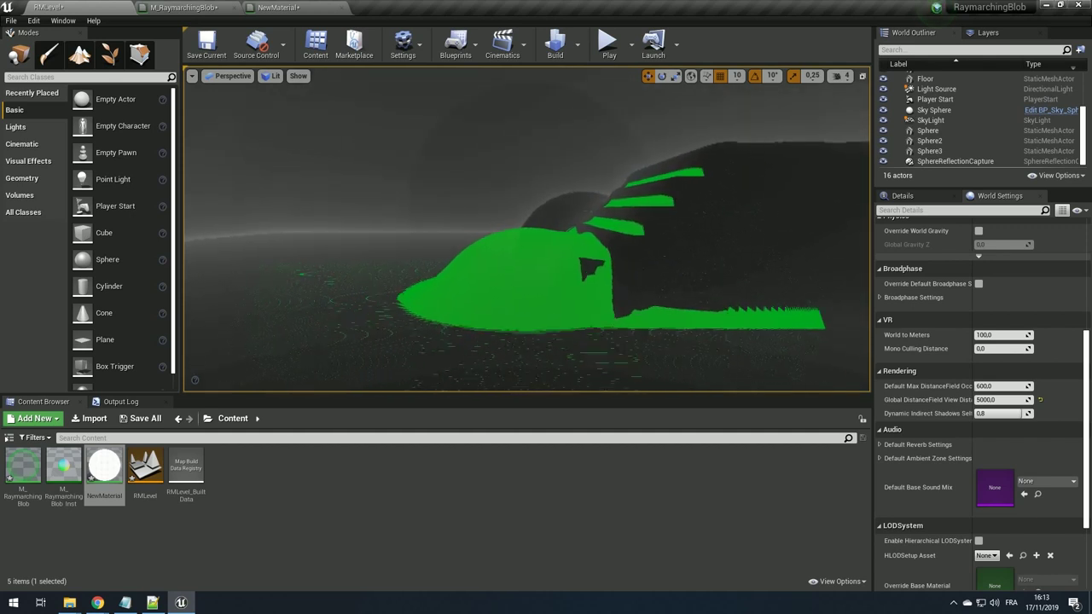
right_click_drag(298, 181, 298, 181)
left_click(298, 76)
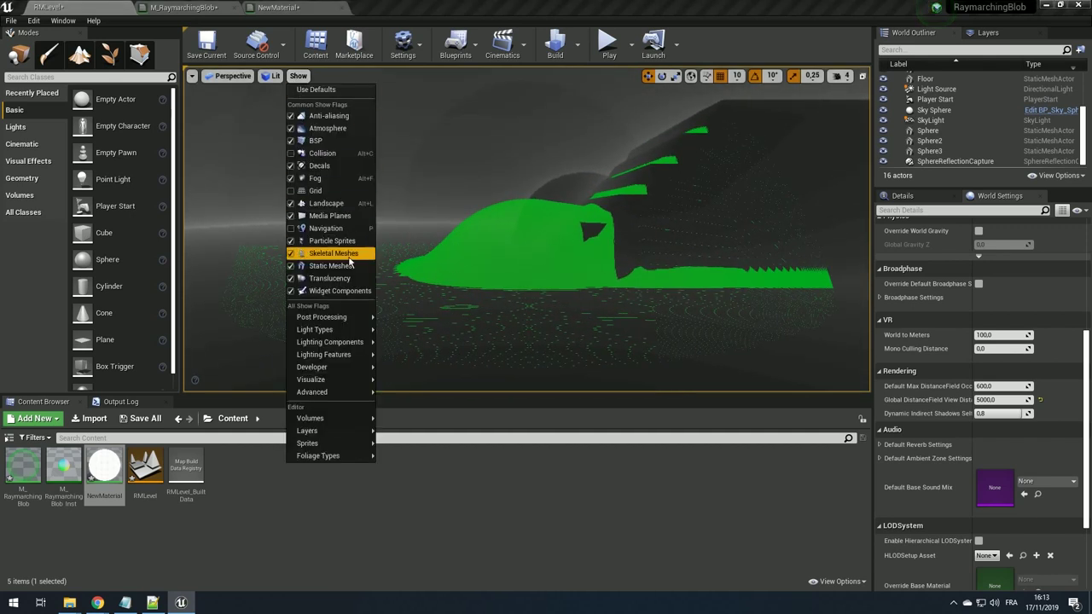
mouse_move(324, 379)
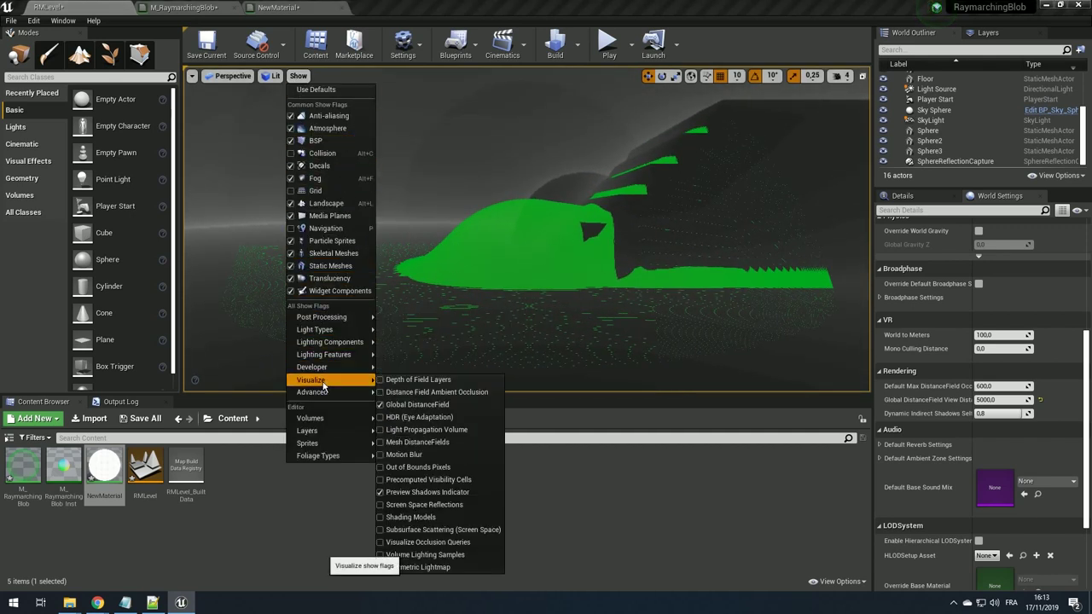
left_click(416, 404)
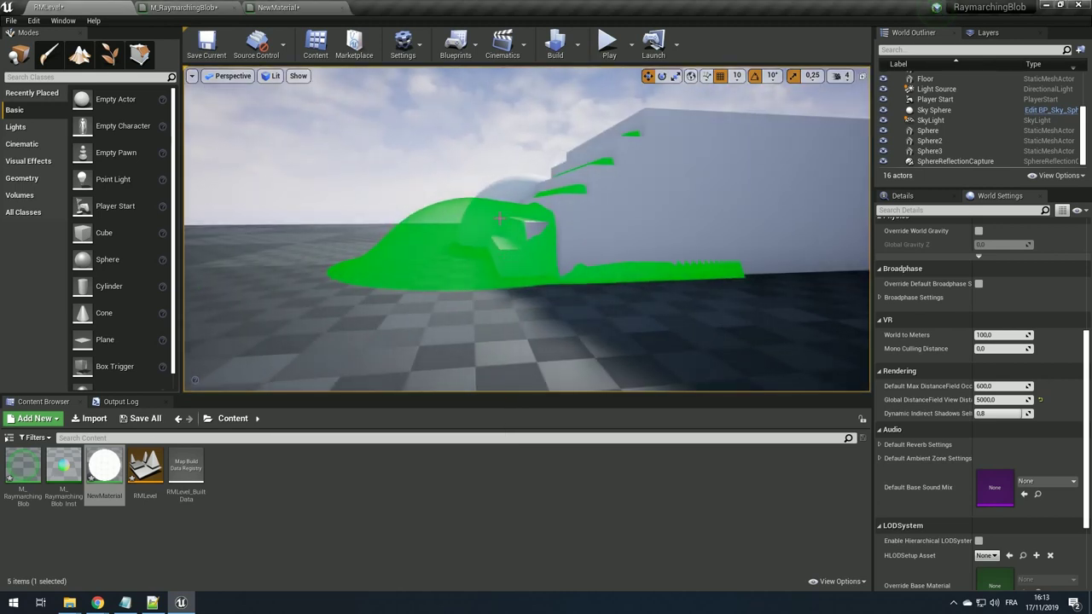
- Orbit around the lit green blob and stairs, selecting the Sphere actor
right_click_drag(381, 404, 380, 404)
right_click_drag(526, 229, 499, 201)
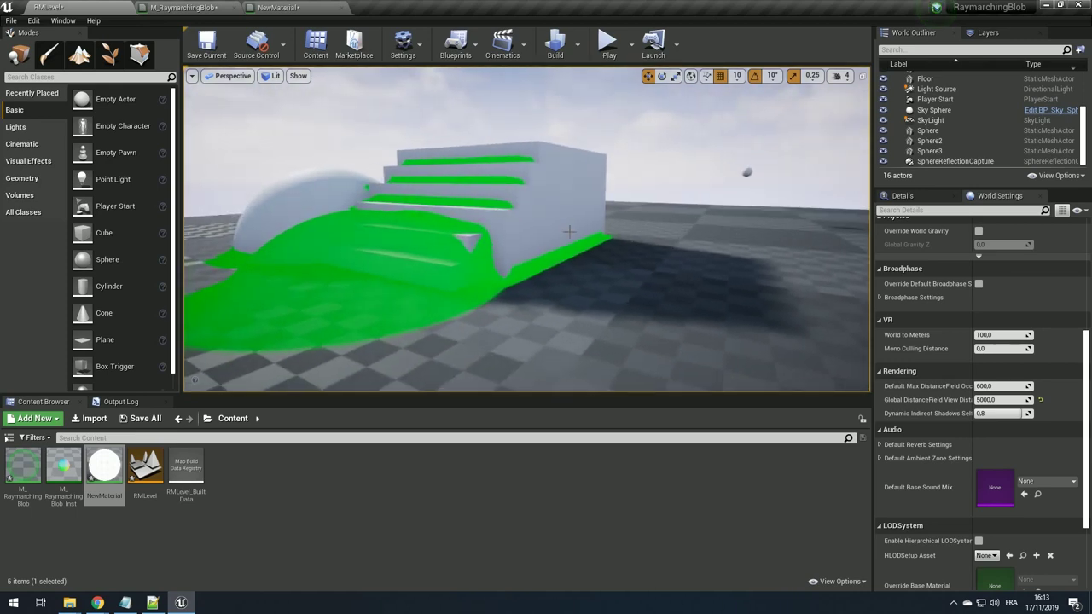
scroll(498, 200, "down", 1)
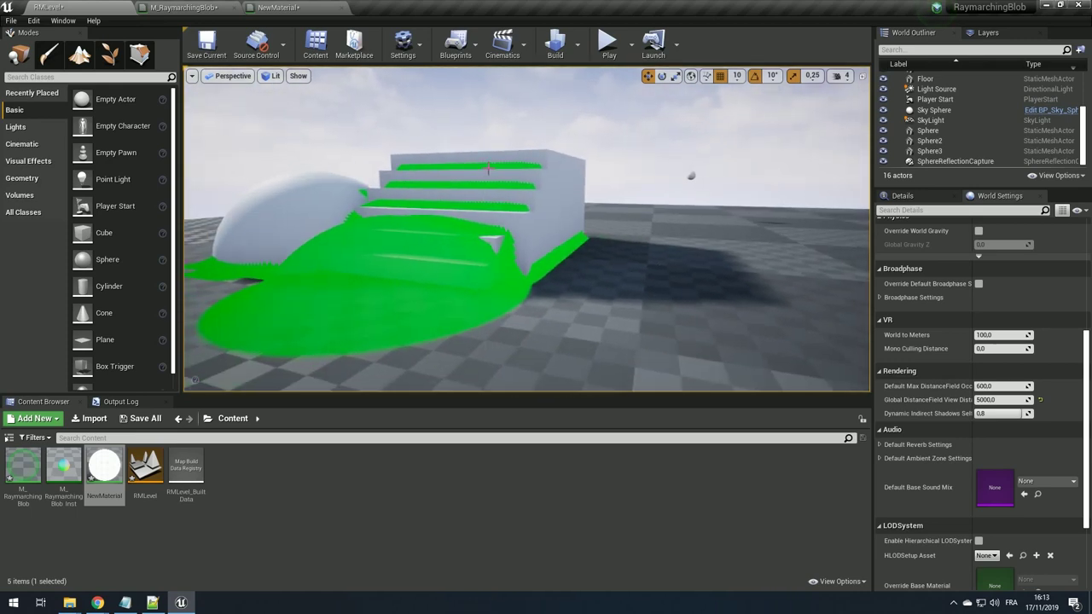
right_click_drag(488, 168, 490, 168)
left_click(489, 168)
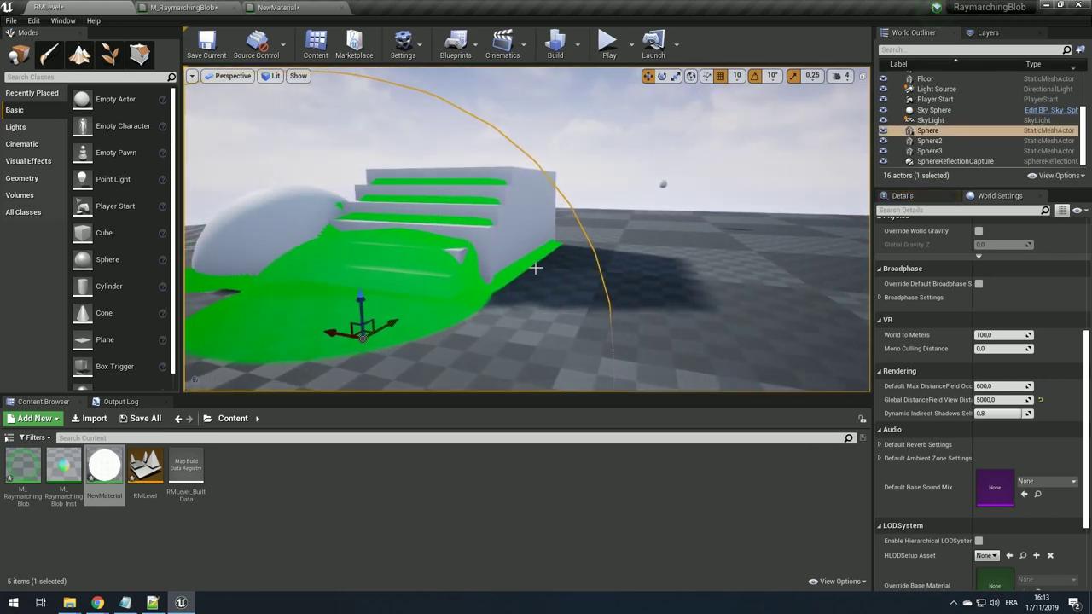
right_click_drag(480, 247, 480, 246)
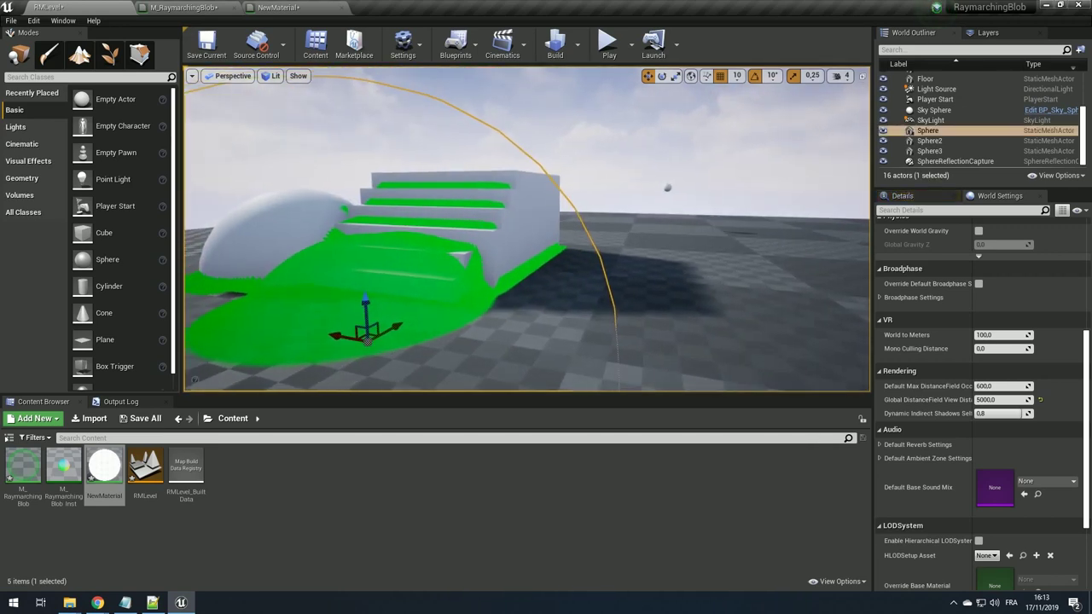
- Return to the M_RaymarchingBlob graph and bring the RMblob.ush shader forward
left_click(191, 6)
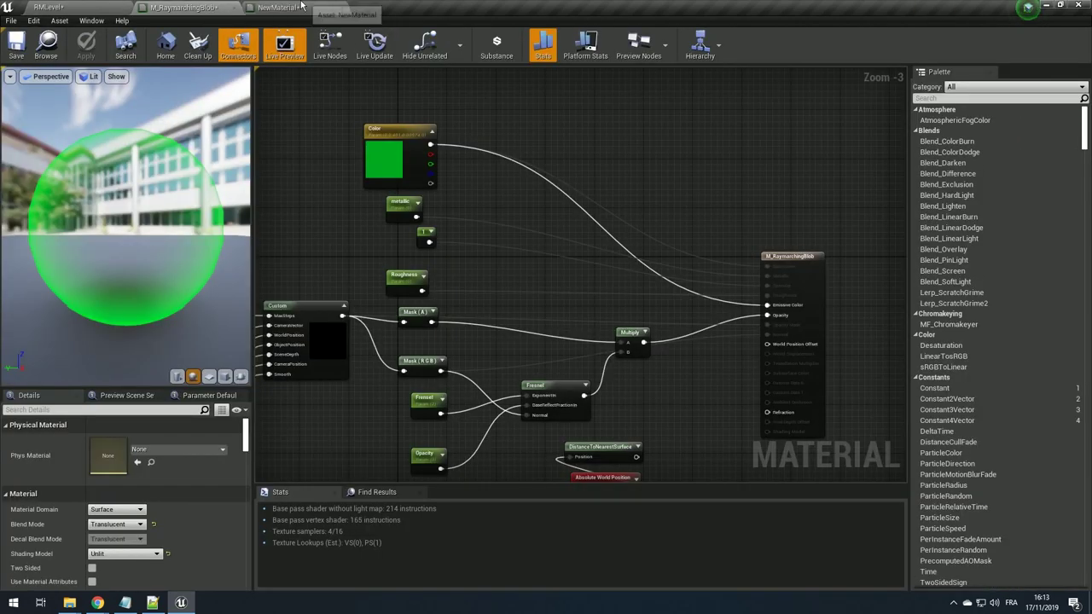
mouse_move(293, 421)
right_mouse_down()
mouse_move(634, 348)
mouse_move(689, 288)
right_mouse_up()
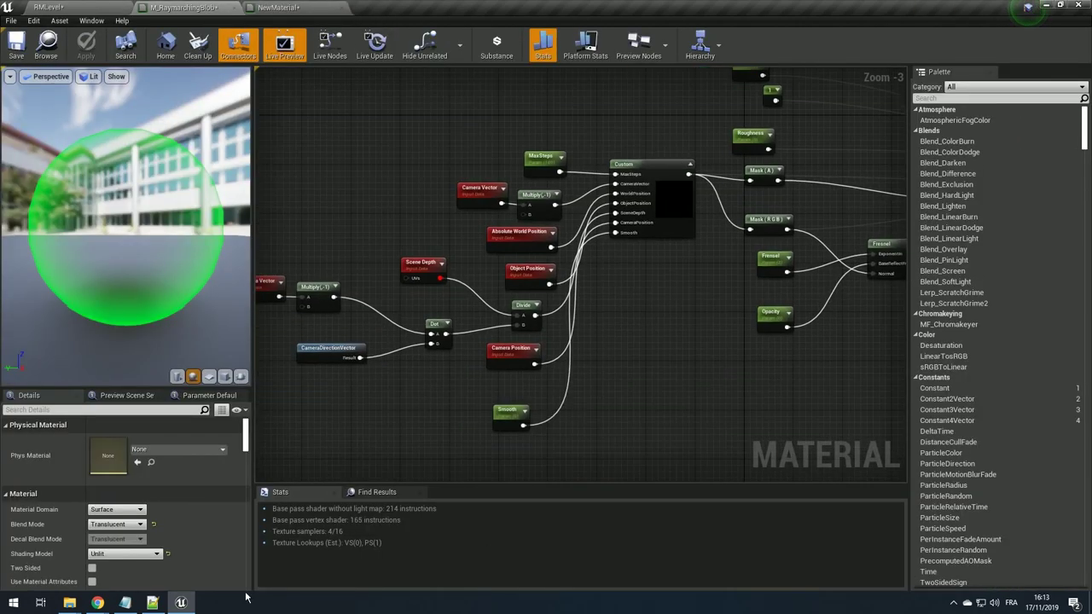
left_click(152, 603)
- Add a scalar parameter node named RMStop to the material graph
type("0.01")
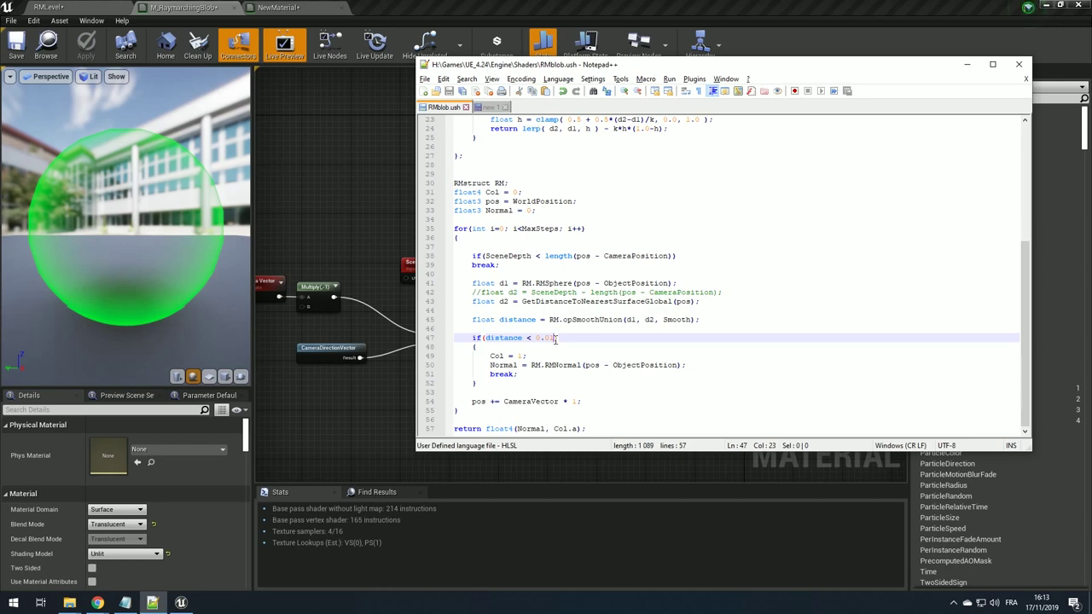
right_click(403, 307)
right_click_drag(506, 356, 531, 326)
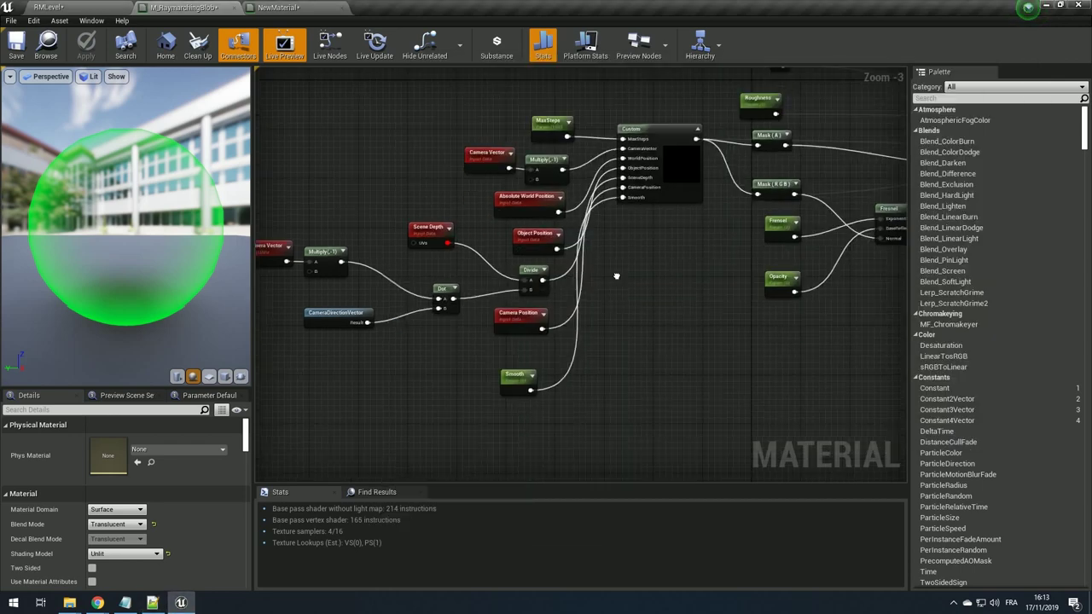
scroll(527, 345, "up", 3)
left_click(527, 350)
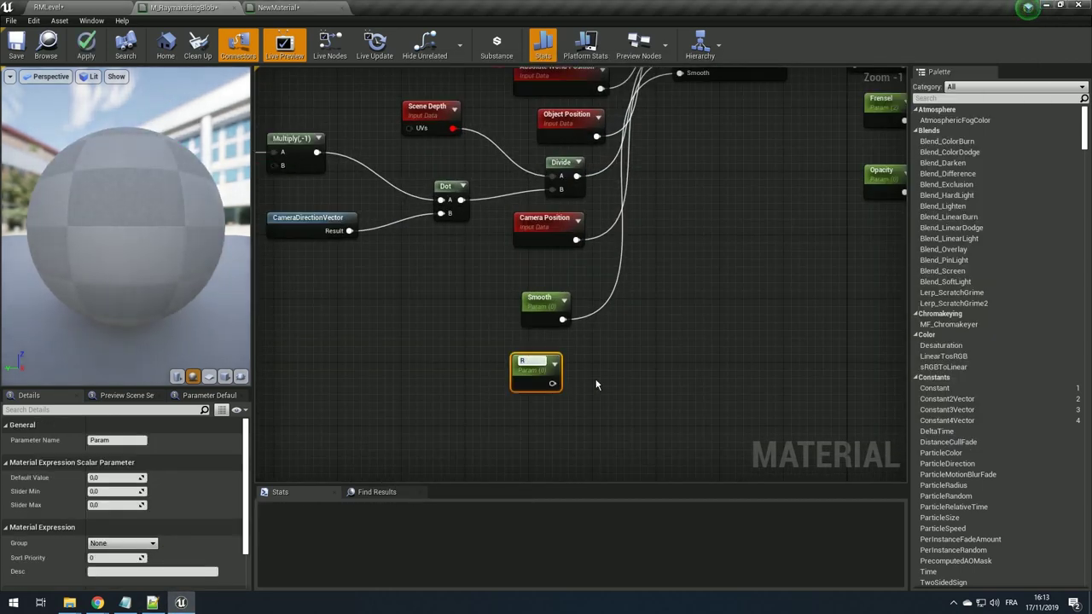
type("Raymarching")
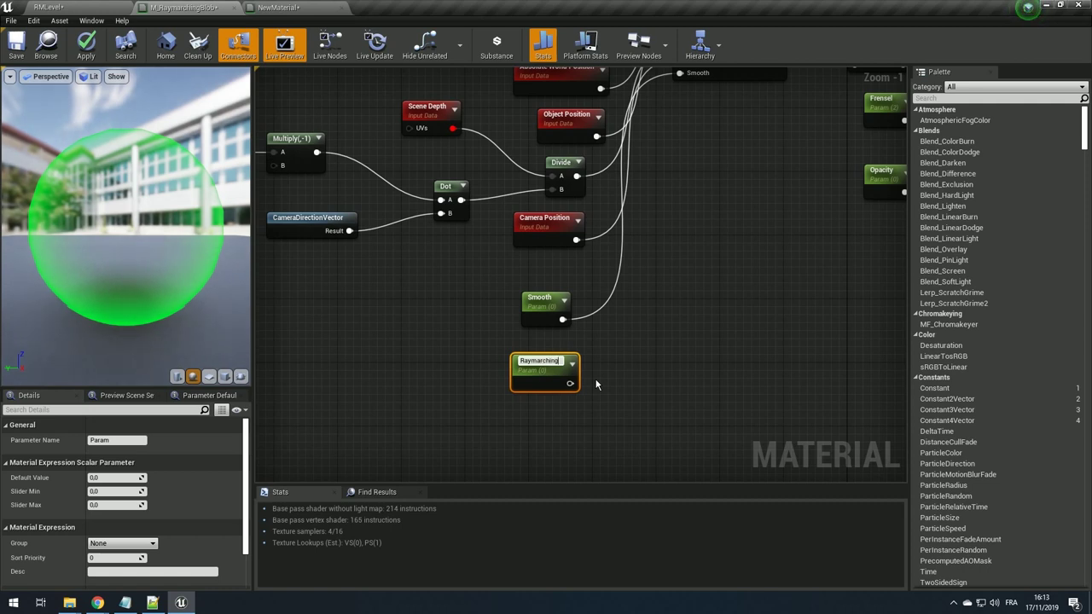
key("ctrl+BackSpace")
type("top")
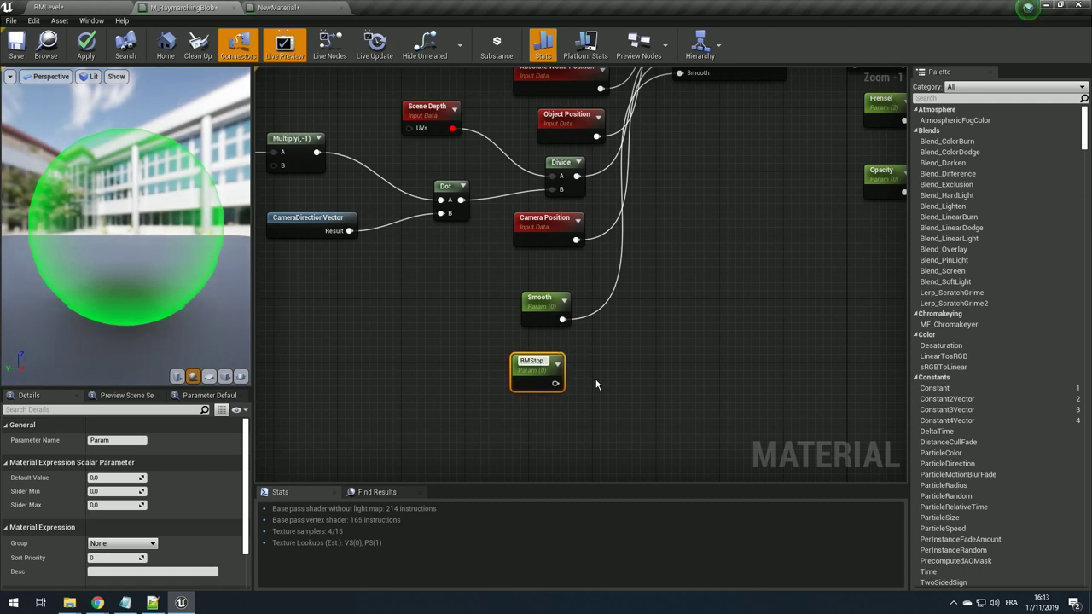
key("Return")
- Add an RMStop input to the Custom node and wire the RMStop parameter into it
left_click(774, 72)
scroll(128, 504, "down", 5)
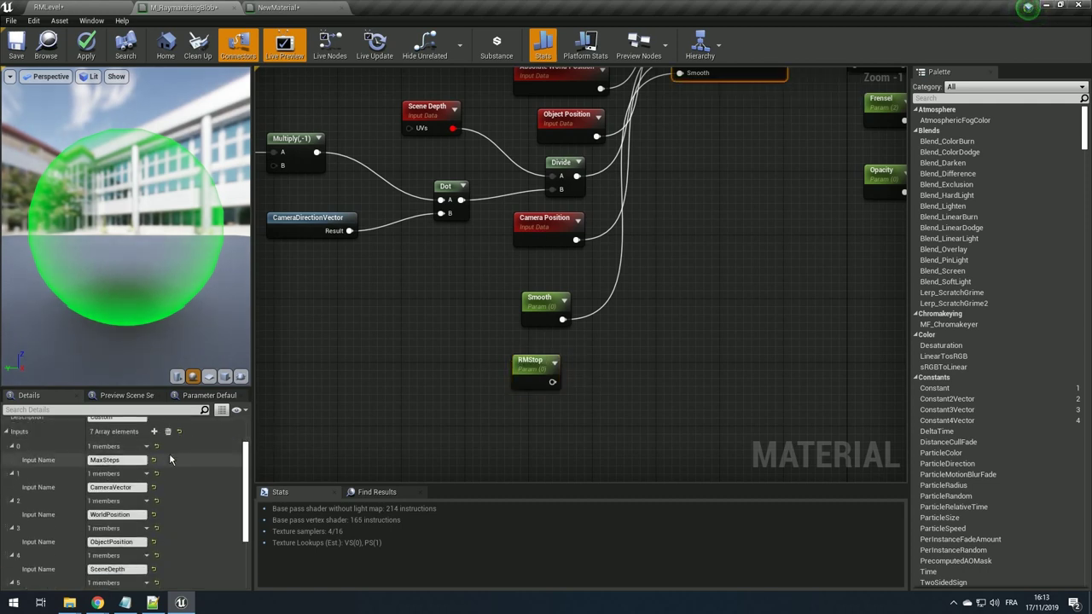
left_click(11, 549)
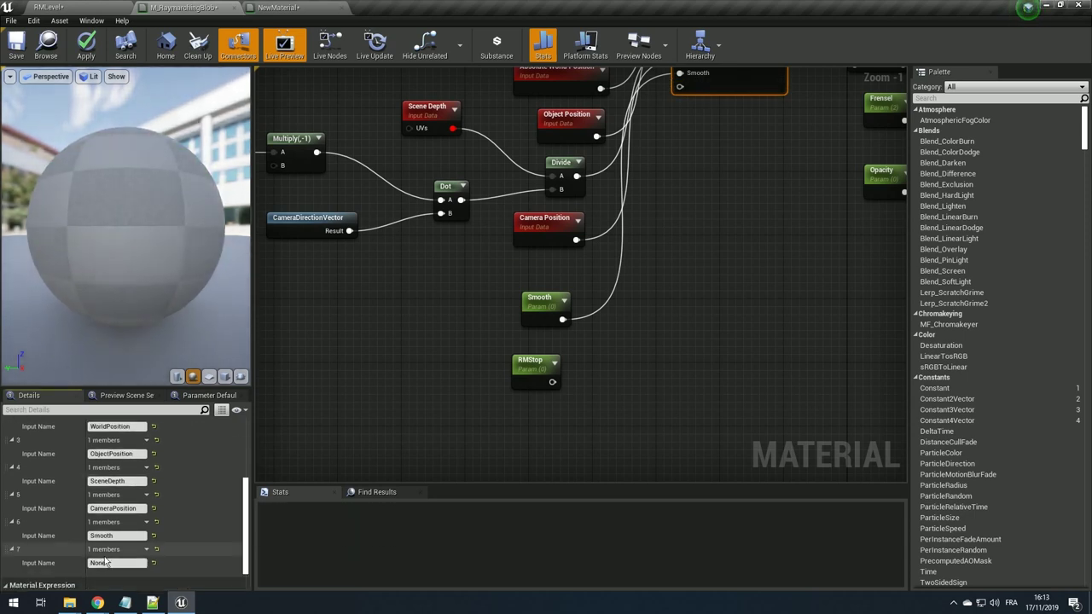
left_click(117, 563)
type("RMSto")
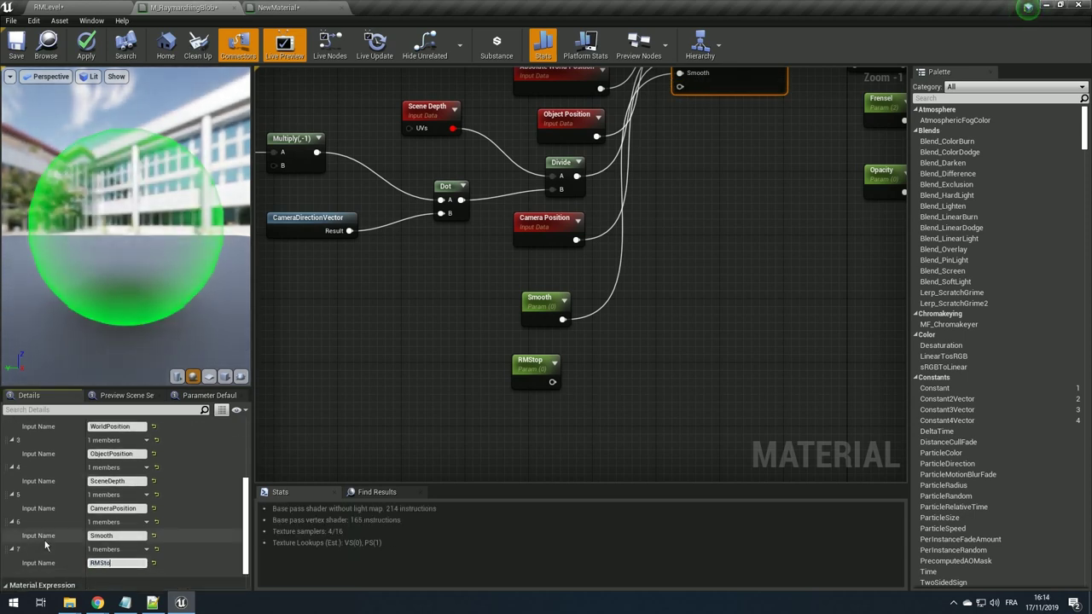
type("p")
right_click_drag(745, 227, 694, 272)
mouse_move(639, 135)
left_mouse_down()
mouse_move(512, 474)
mouse_move(494, 275)
left_mouse_up()
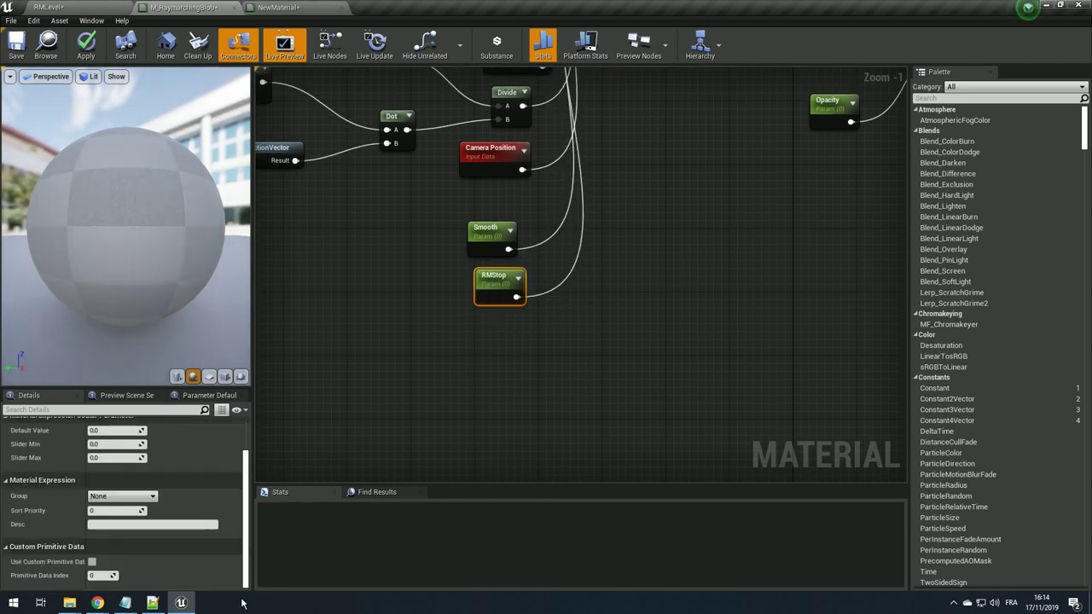
- Make line 47's hit threshold in RMblob.ush use RMStop and save
left_click(152, 603)
type("0.01")
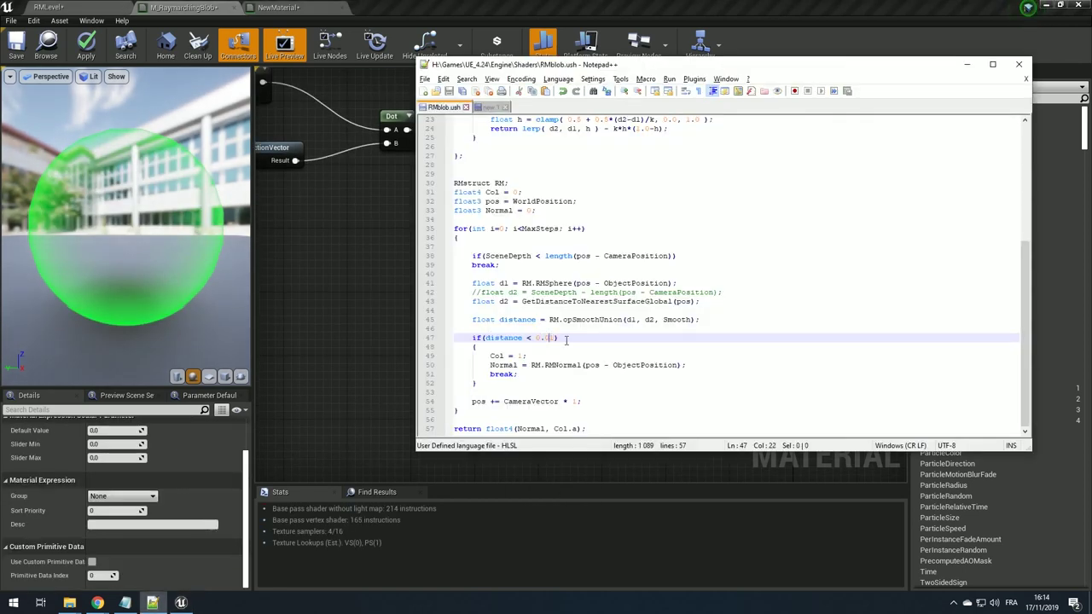
type("RMStop")
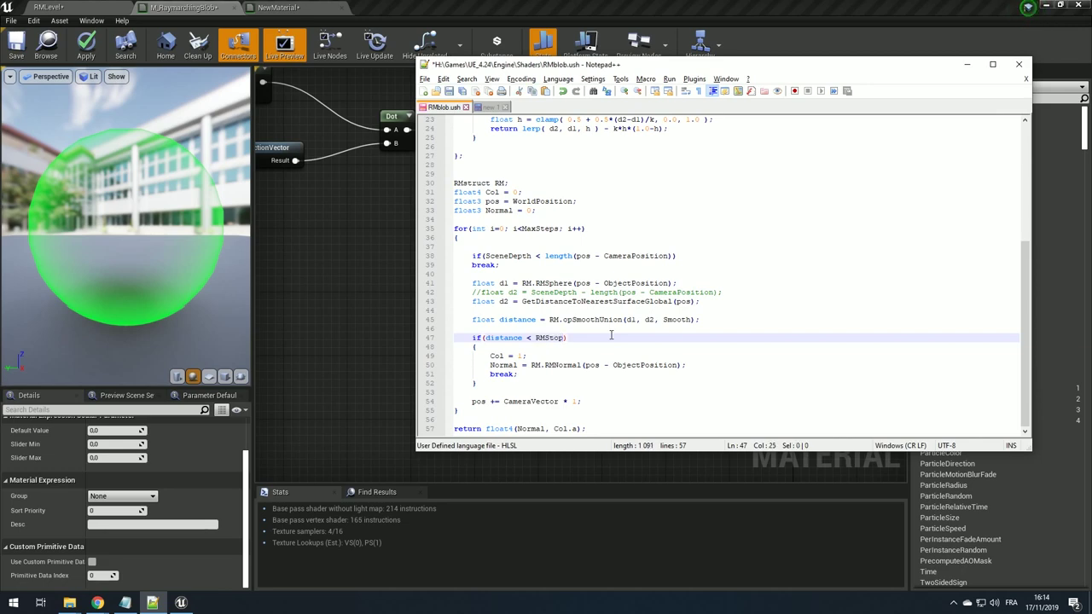
key("ctrl+s")
- Recompile the Custom node's code and apply the material
left_click(345, 301)
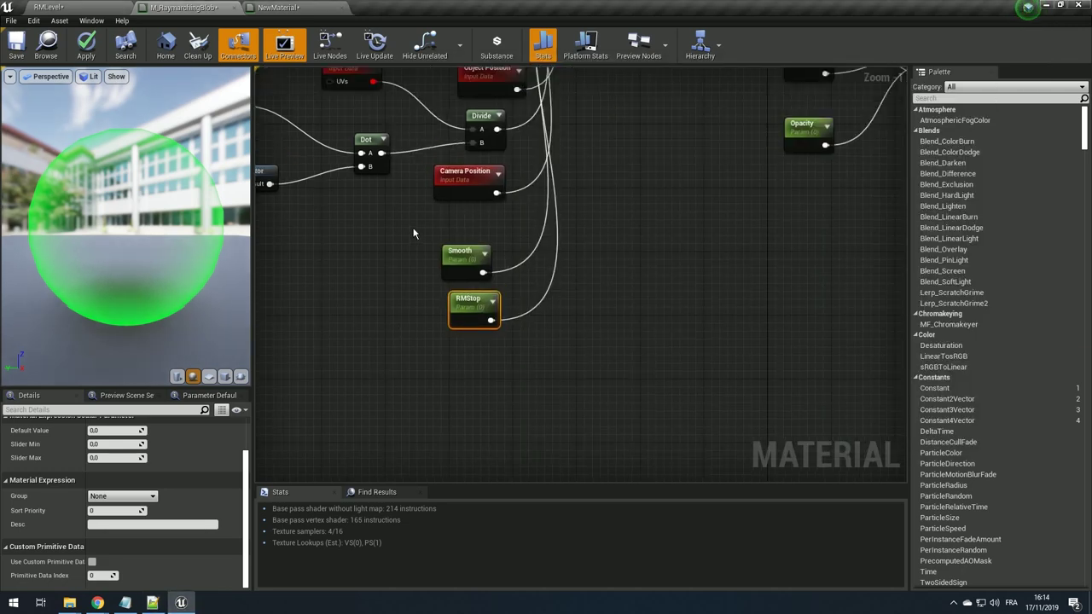
left_click(495, 167)
left_click(126, 458)
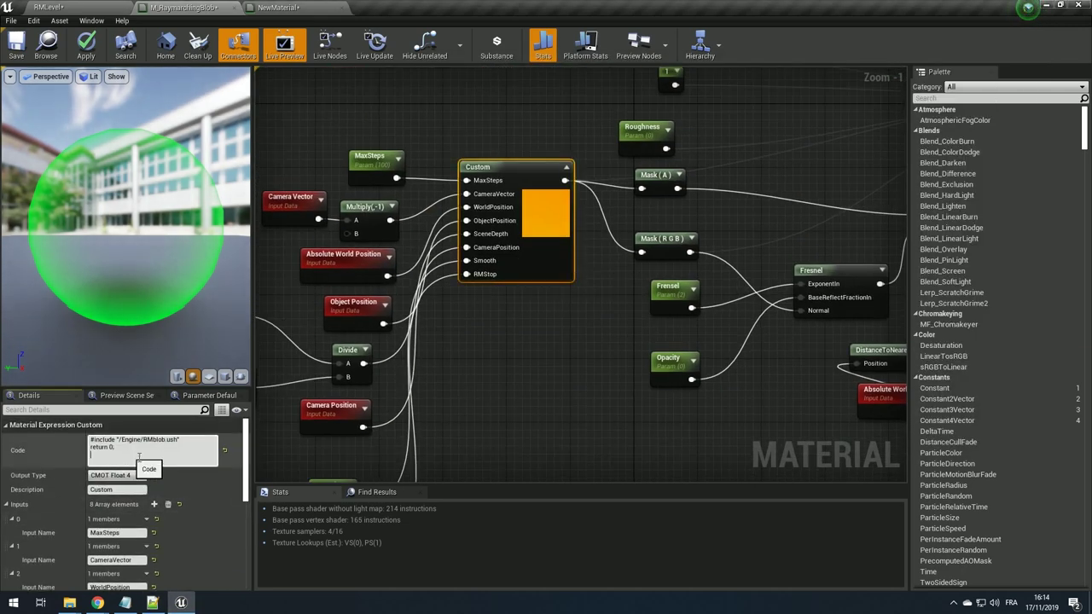
left_click(86, 47)
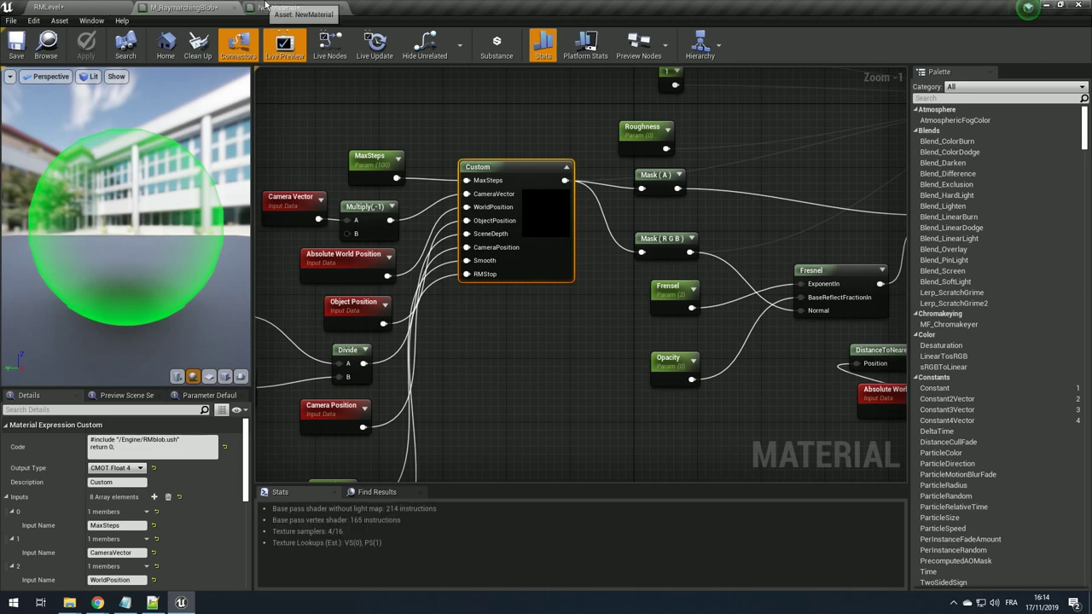
left_click(277, 7)
- Close NewMaterial without saving and open the M_RaymarchingBlob_Inst material instance
left_click(344, 7)
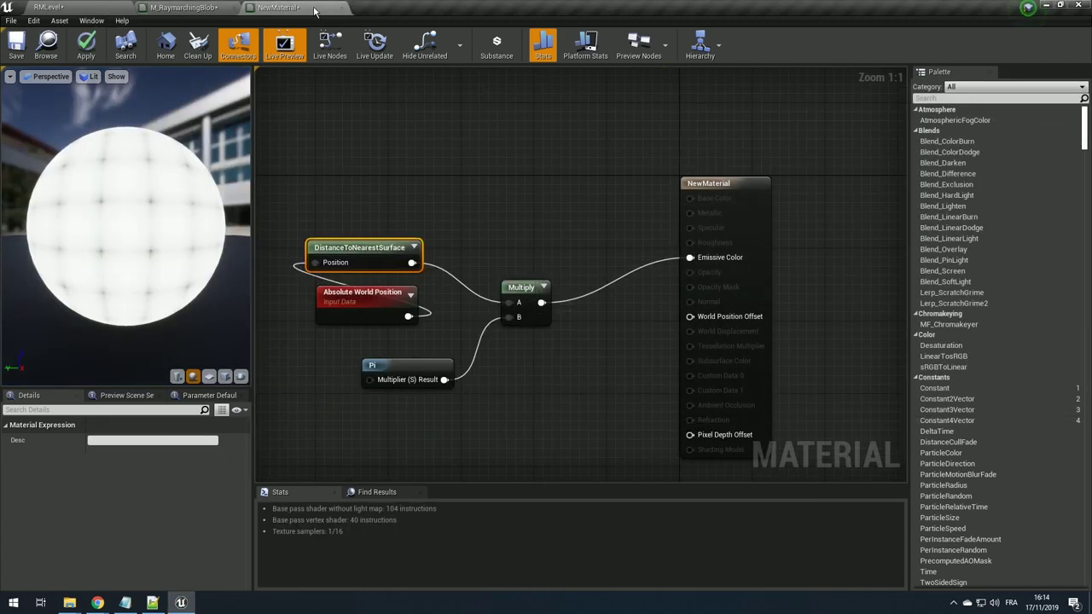
left_click(618, 343)
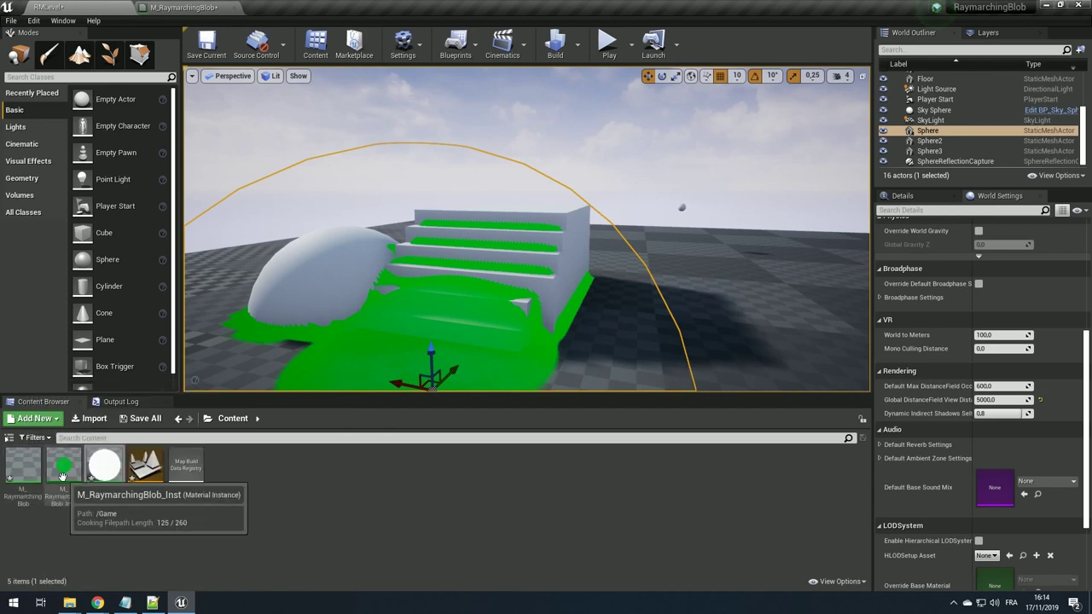
double_click(64, 467)
left_click_drag(711, 116, 715, 120)
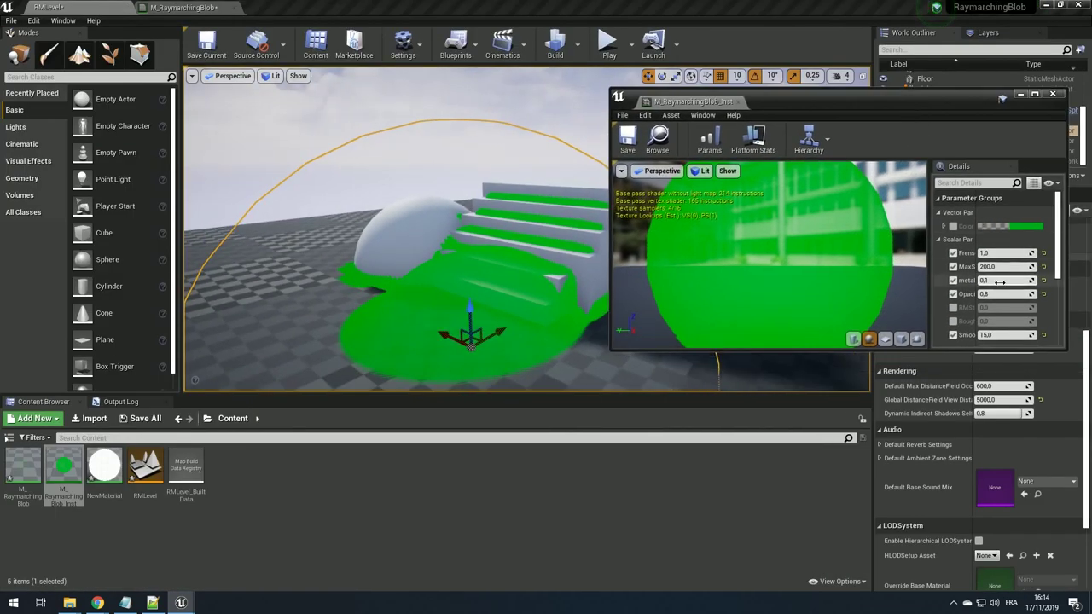
- Enable the RMStop override and drag it to -3,635725, shrinking the blob
scroll(983, 290, "down", 1)
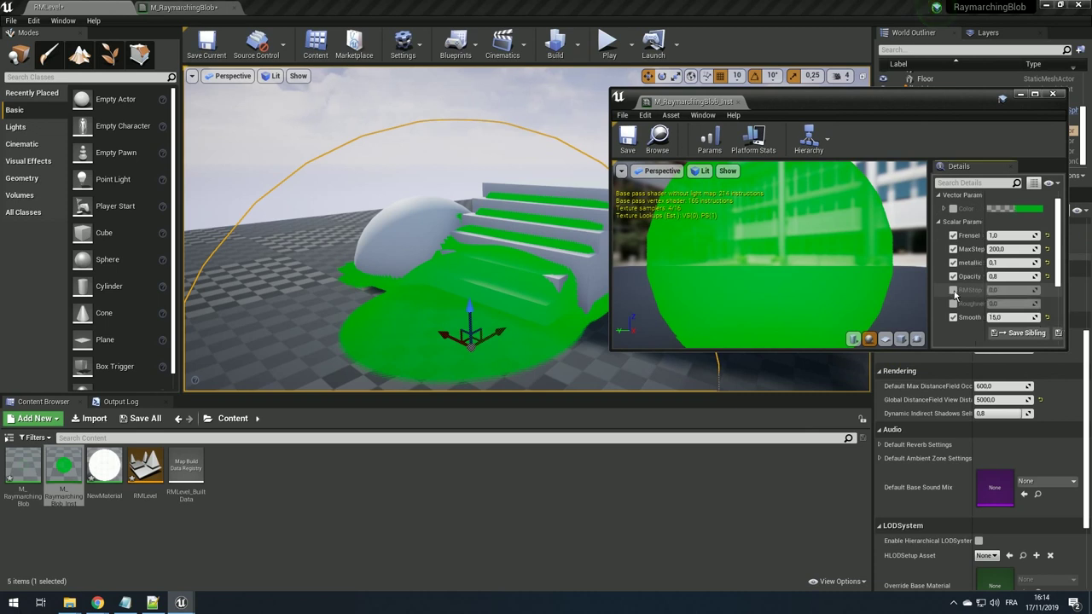
mouse_move(1011, 290)
left_mouse_down()
mouse_move(990, 290)
mouse_move(1010, 290)
left_mouse_up()
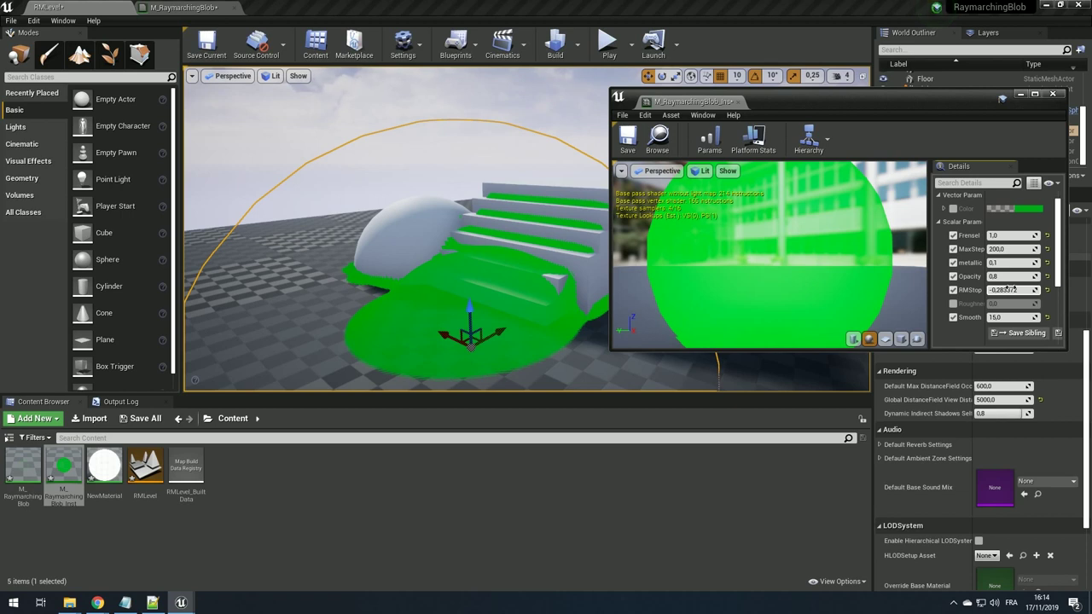
mouse_move(1009, 289)
left_mouse_down()
mouse_move(994, 289)
mouse_move(1005, 289)
left_mouse_up()
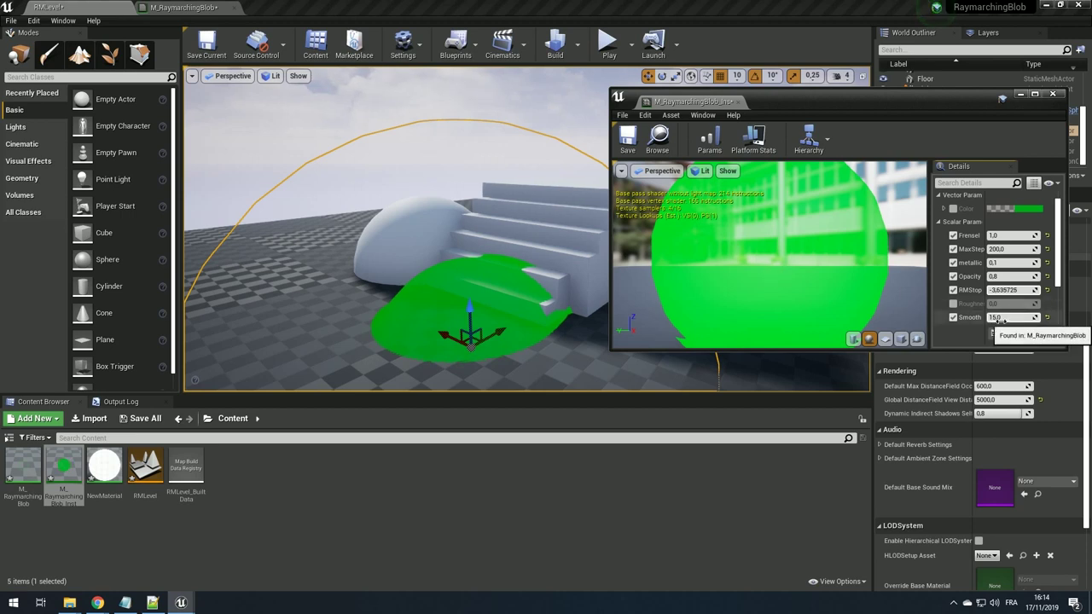
right_click_drag(401, 271, 401, 271)
- Focus and fly around the green blob, then adjust RMStop to -2,585225
left_click(408, 243)
key("f")
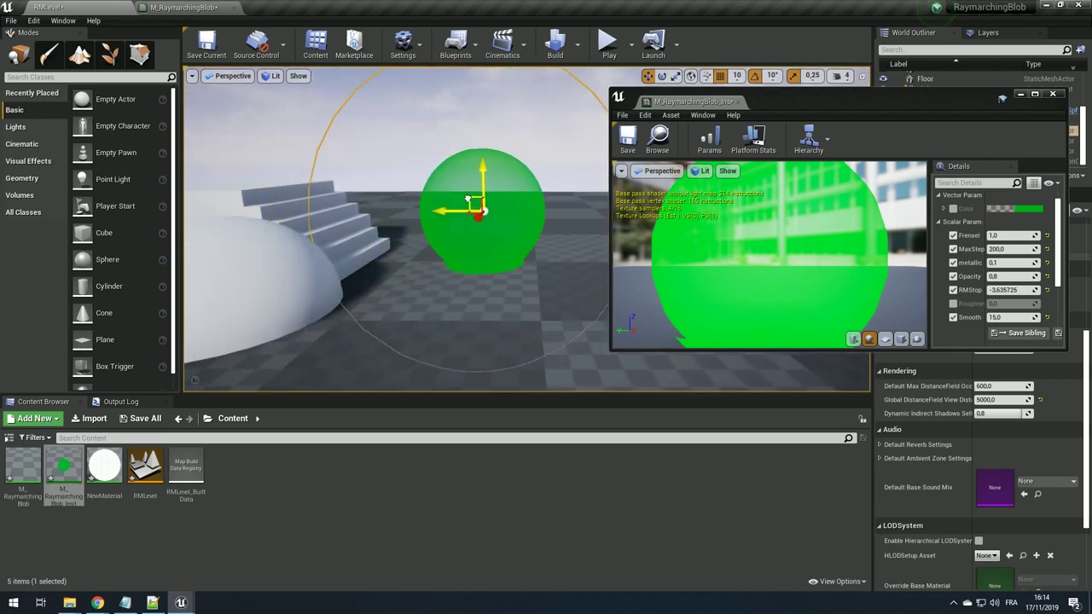
right_click_drag(401, 271, 401, 271)
right_click_drag(481, 294, 481, 293)
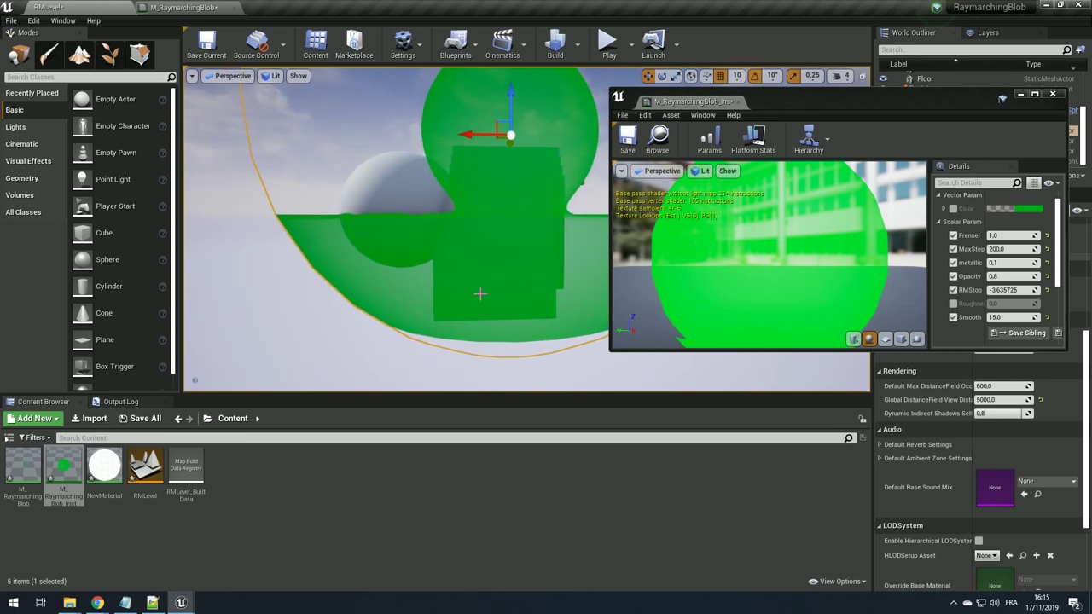
right_click_drag(405, 290, 407, 279)
right_click_drag(504, 253, 503, 254)
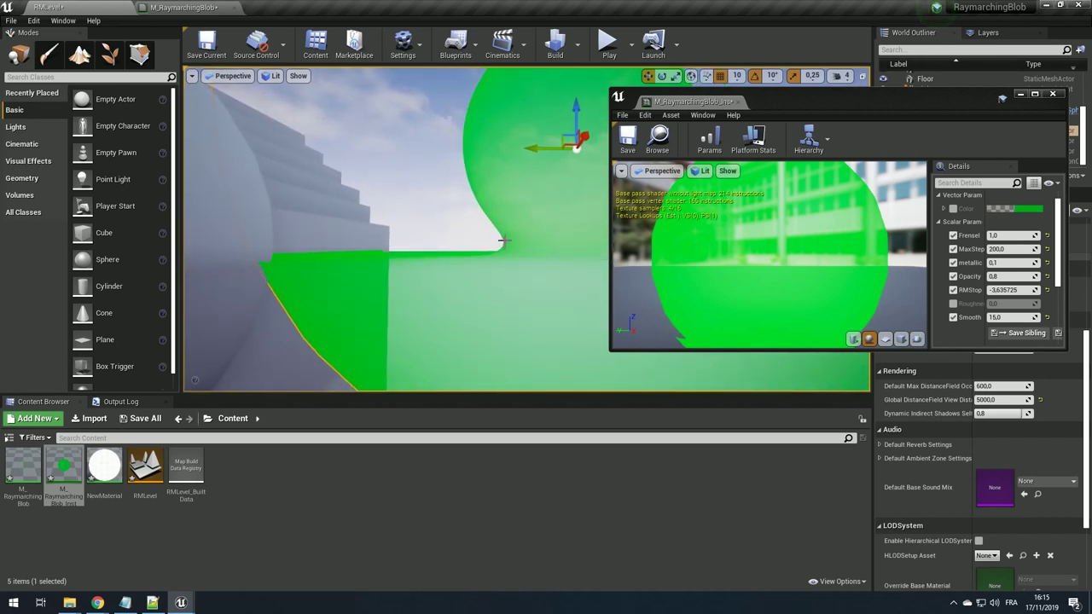
right_click_drag(509, 261, 509, 260)
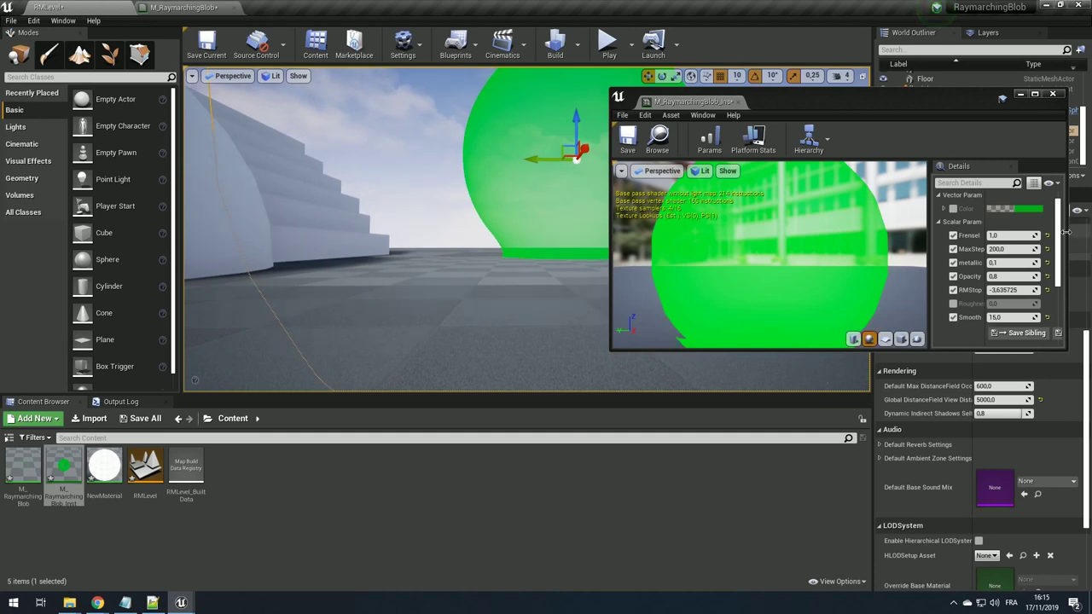
mouse_move(1011, 290)
left_mouse_down()
mouse_move(993, 290)
mouse_move(1019, 290)
mouse_move(1010, 290)
left_mouse_up()
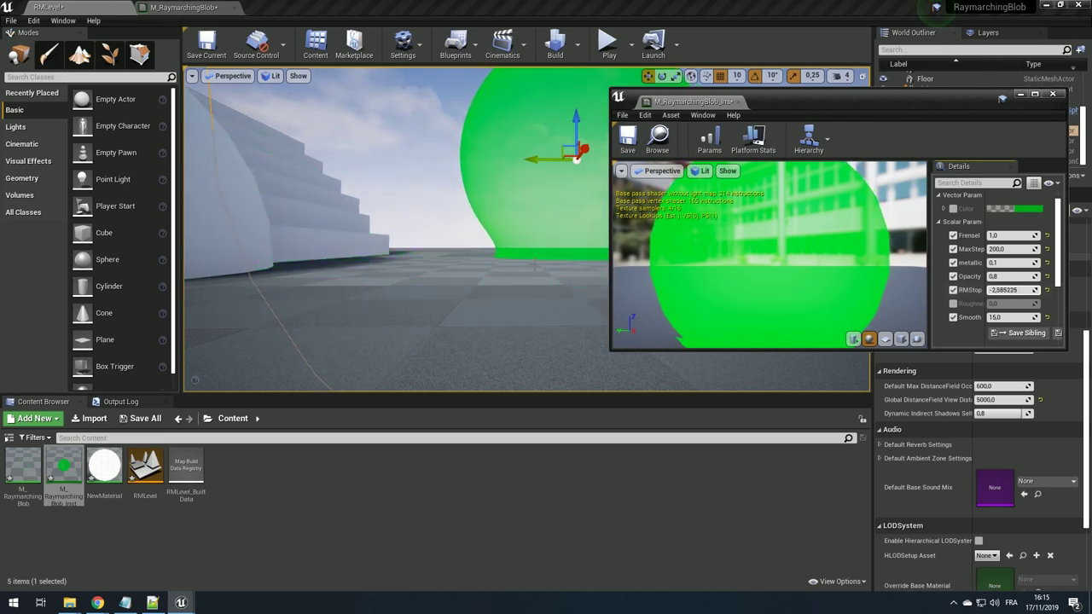
left_click_drag(811, 106, 768, 267)
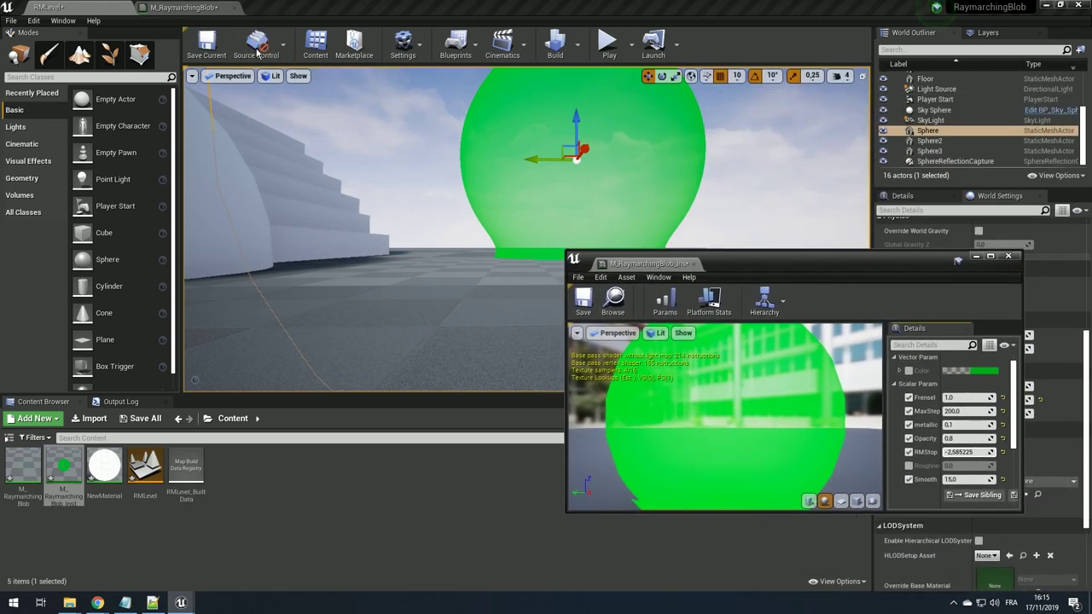
- Move the green blob sphere along X into the stairs
left_click(183, 7)
left_click(47, 7)
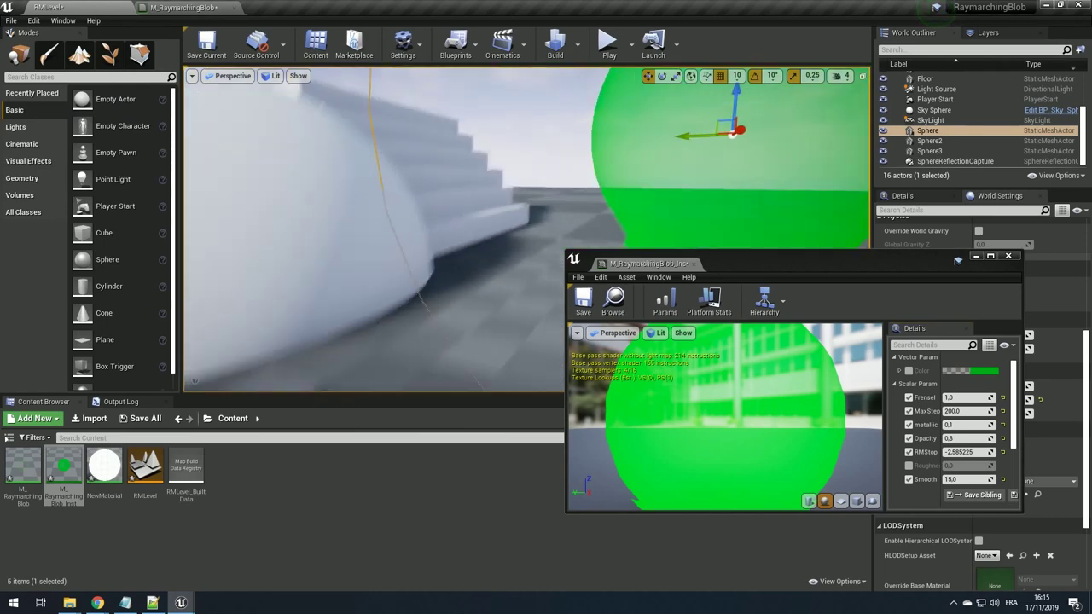
right_click_drag(424, 225, 424, 226)
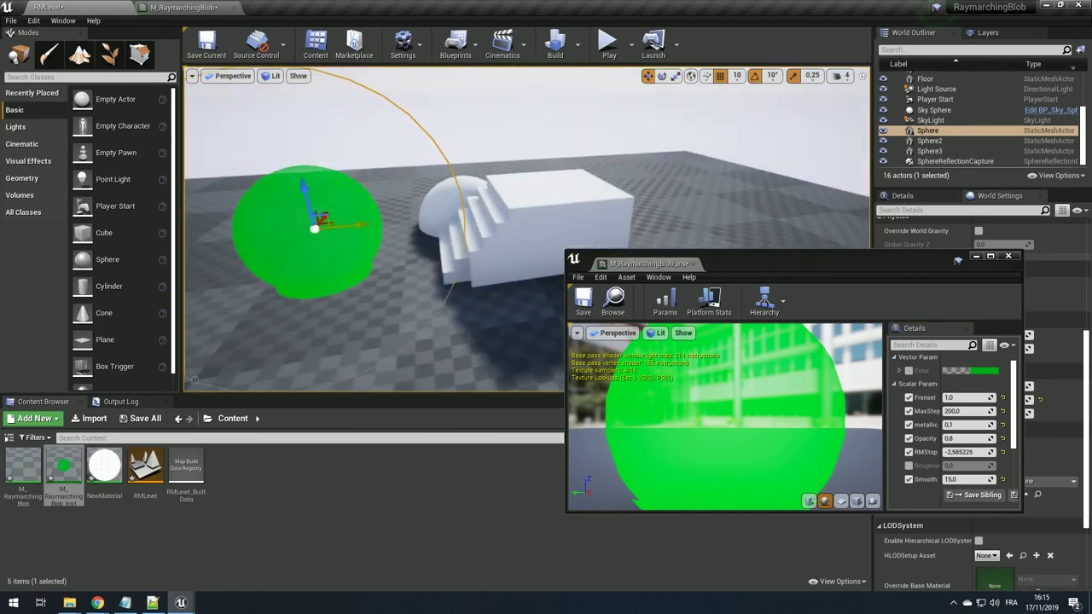
left_click_drag(424, 225, 531, 198)
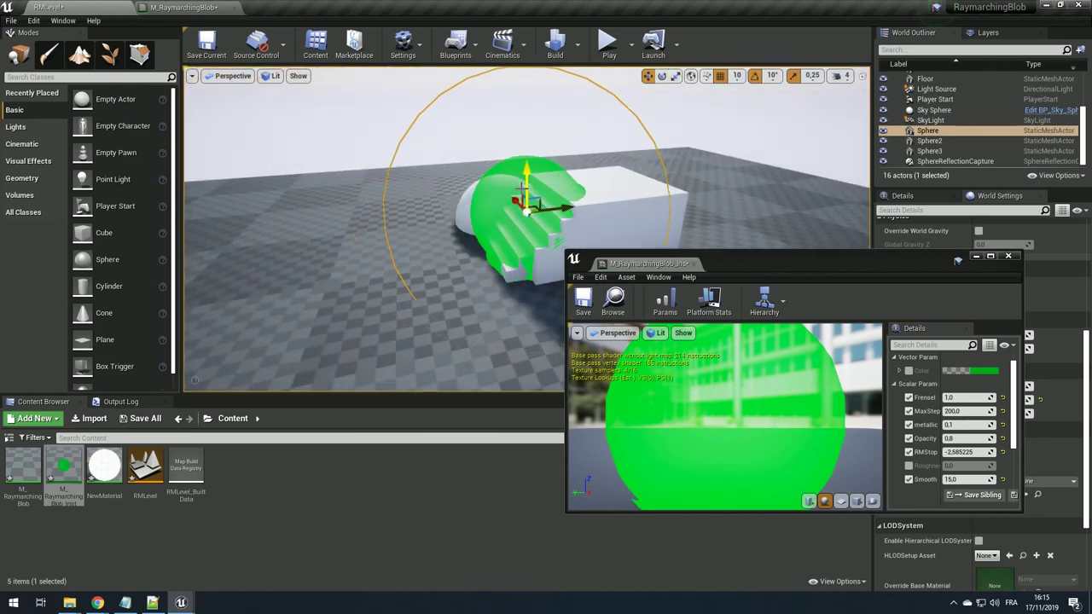
right_click_drag(539, 201, 538, 202)
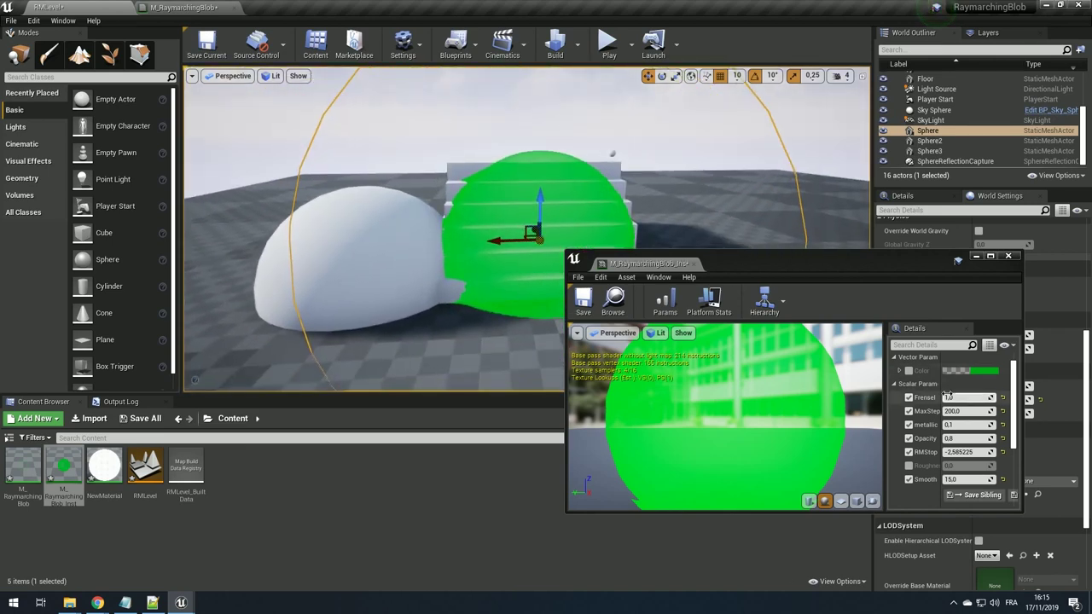
- Raise Smooth in the material instance to about 41,912506 and move the window aside
mouse_move(963, 479)
left_mouse_down()
mouse_move(1007, 479)
mouse_move(981, 479)
left_mouse_up()
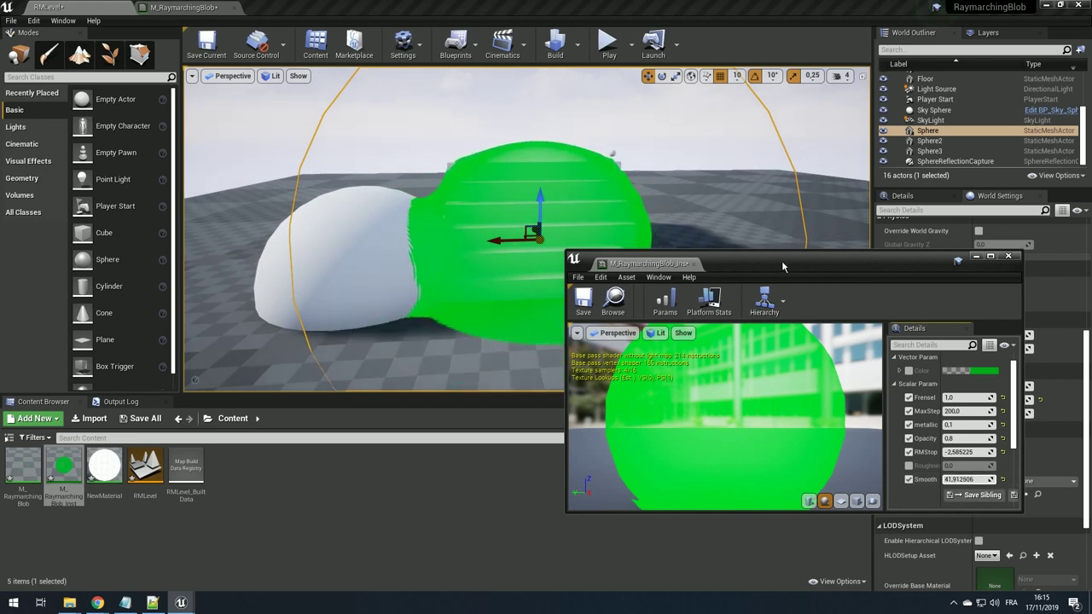
left_click_drag(781, 260, 1087, 261)
mouse_move(751, 213)
left_mouse_down()
mouse_move(751, 196)
mouse_move(768, 202)
mouse_move(602, 269)
left_mouse_up()
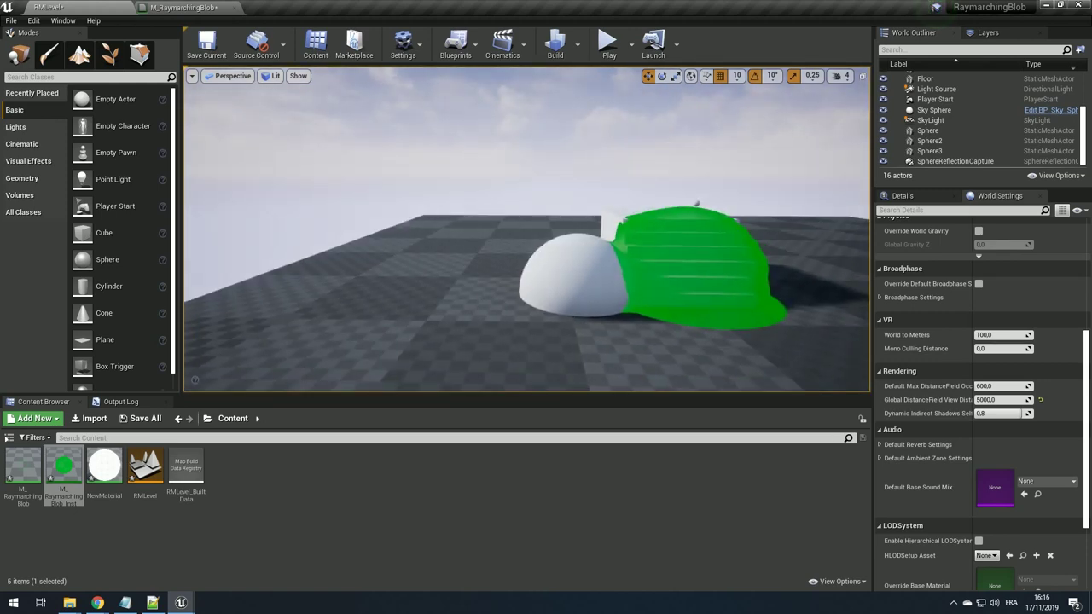
- Duplicate a cube and place the copy, Cube7, against the green blob
left_click(696, 205)
key("f")
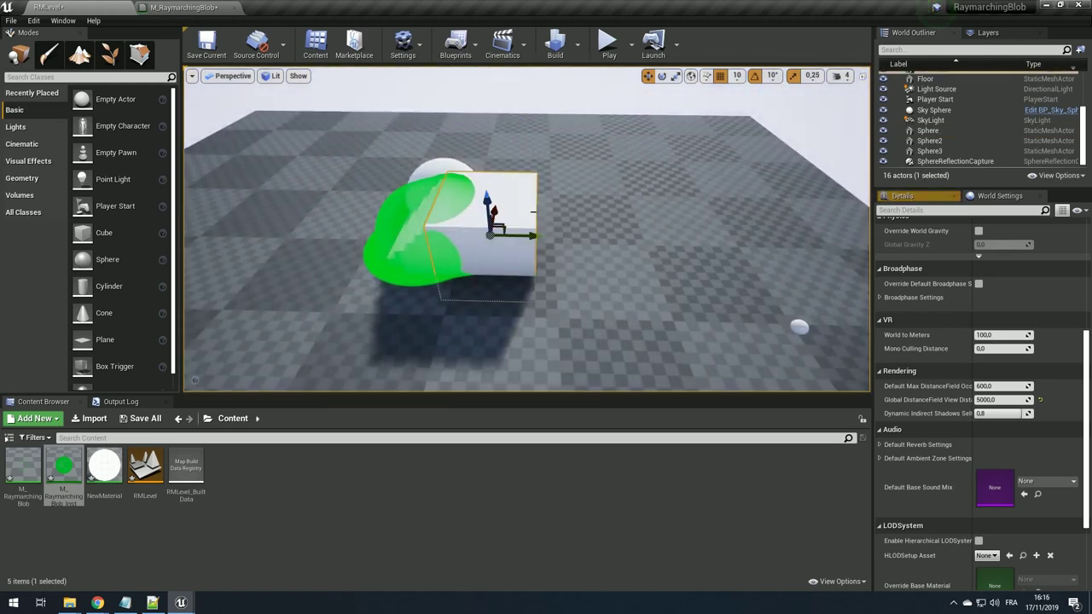
key("ctrl+w")
mouse_move(495, 244)
left_mouse_down()
mouse_move(432, 240)
mouse_move(577, 269)
left_mouse_up()
key("Escape")
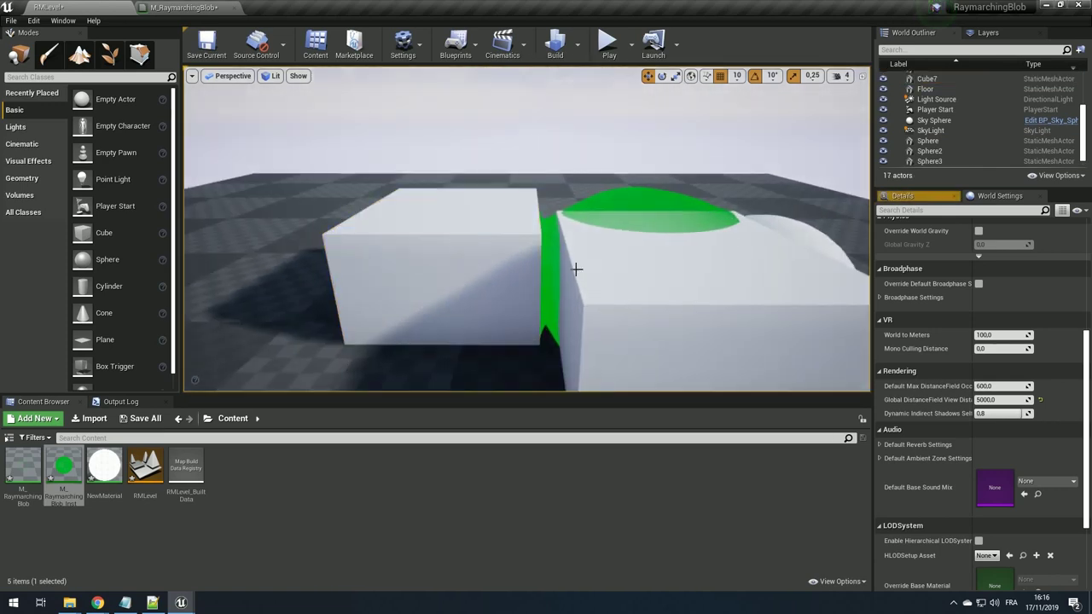
mouse_move(577, 269)
right_mouse_down()
mouse_move(597, 256)
mouse_move(580, 267)
right_mouse_up()
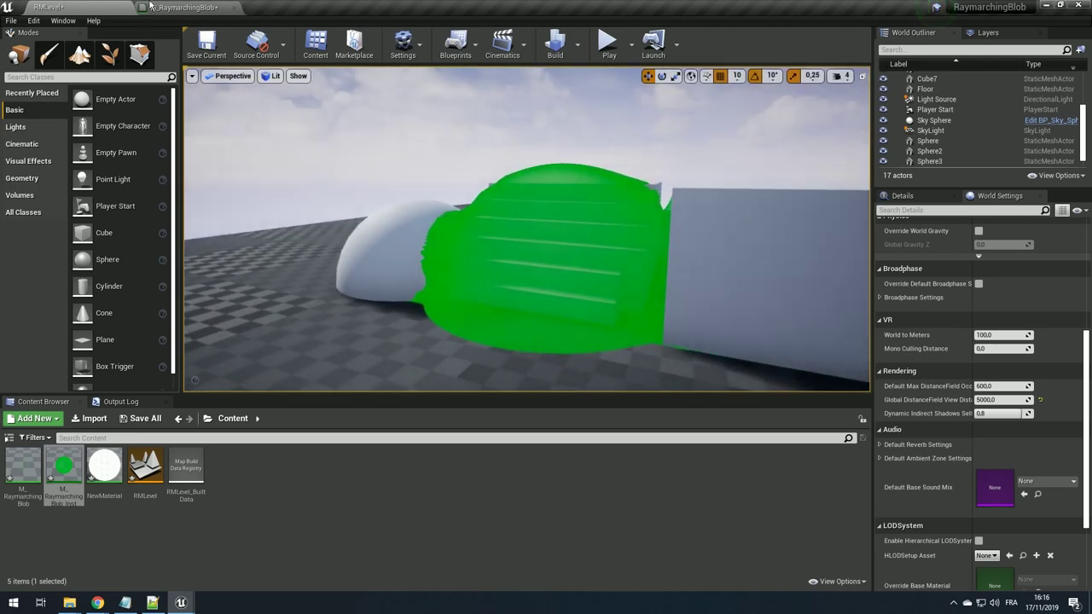
- Set the M_RaymarchingBlob material's Shading Model to Default Lit
left_click(184, 7)
right_click_drag(648, 274, 488, 274)
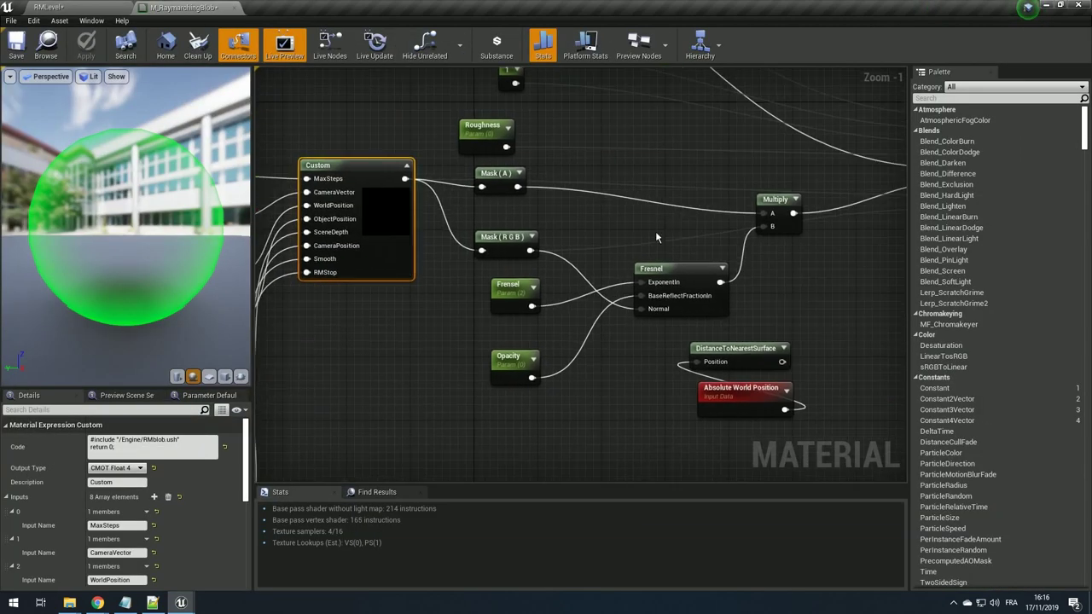
left_click(488, 274)
right_click_drag(706, 204, 504, 269)
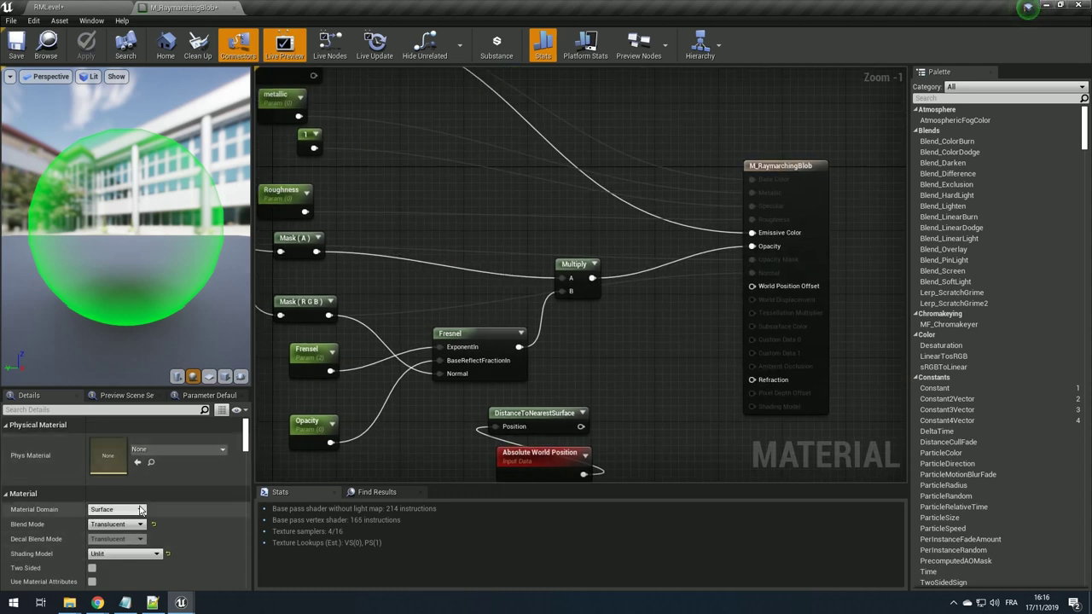
left_click(115, 554)
left_click(103, 470)
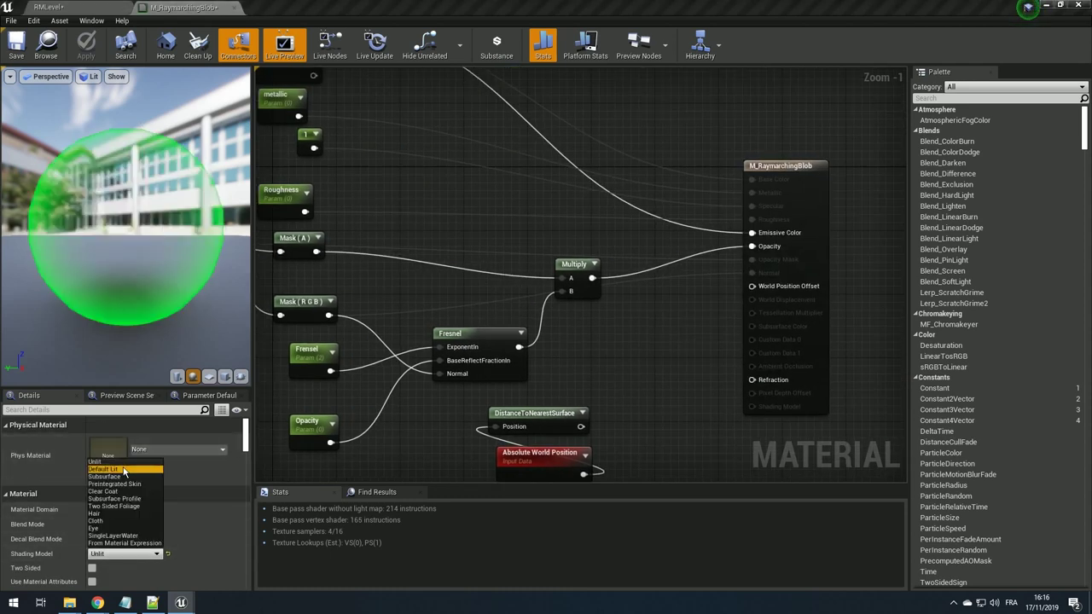
- Look over the node graph, apply the Default Lit change, and check the blob in the level
right_click_drag(520, 308, 564, 266)
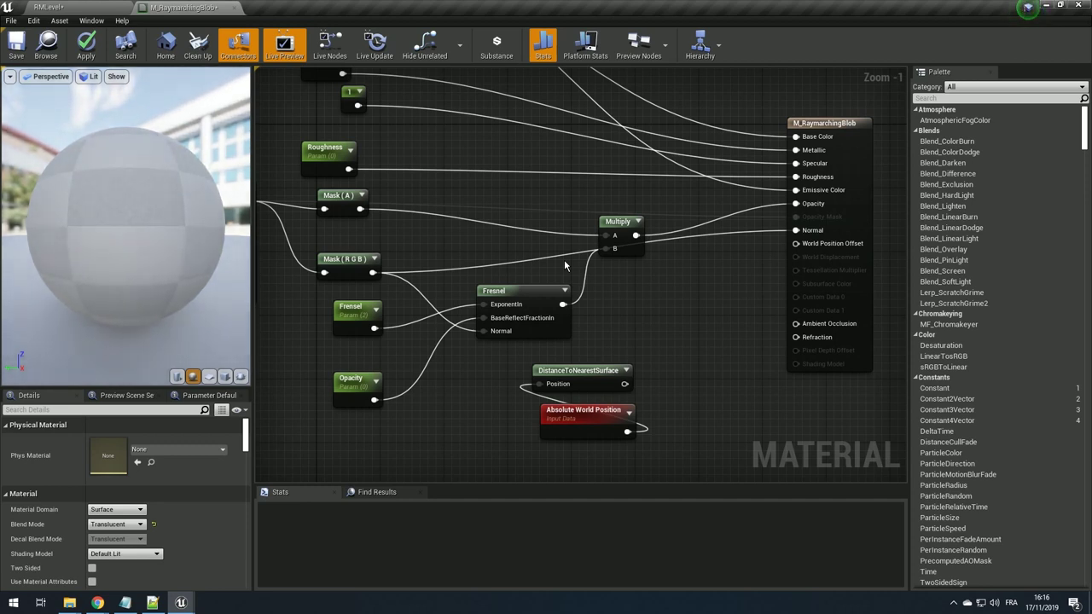
right_click(636, 292)
type("depth")
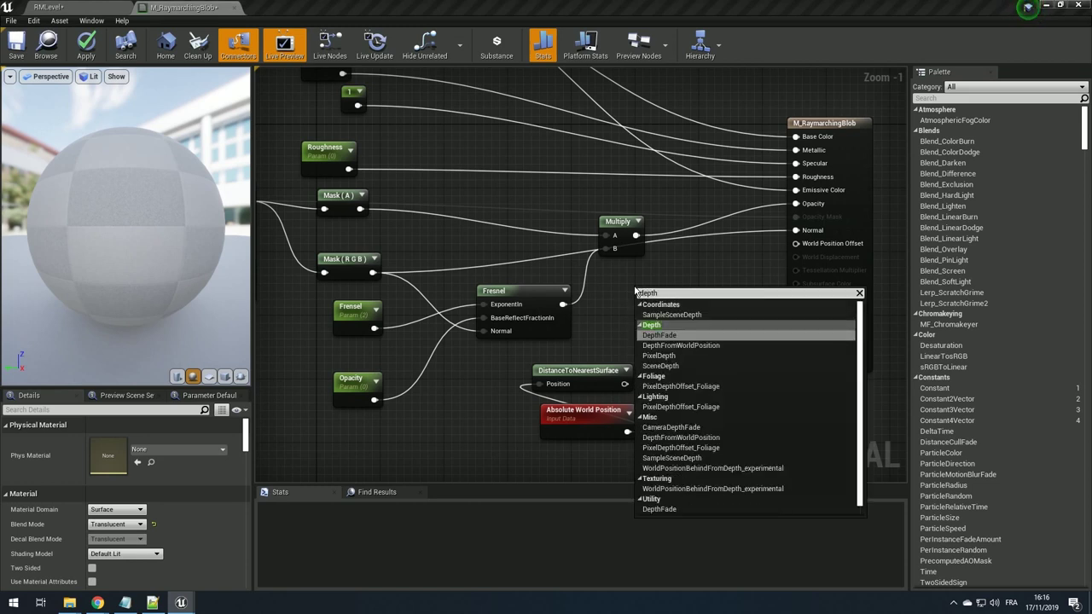
key("Escape")
right_click_drag(644, 268, 691, 361)
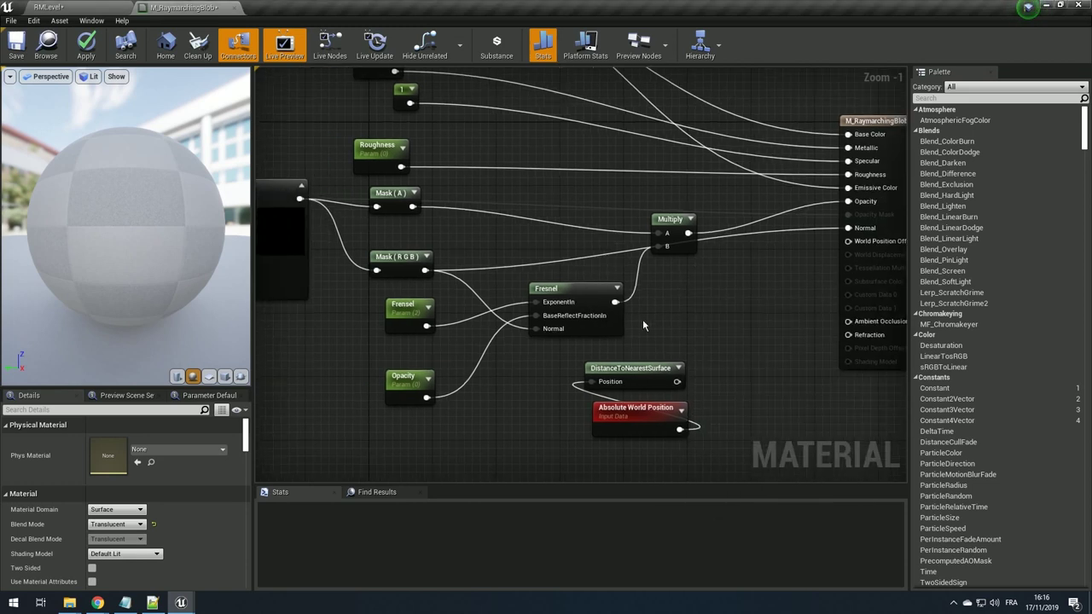
left_click_drag(778, 343, 731, 439)
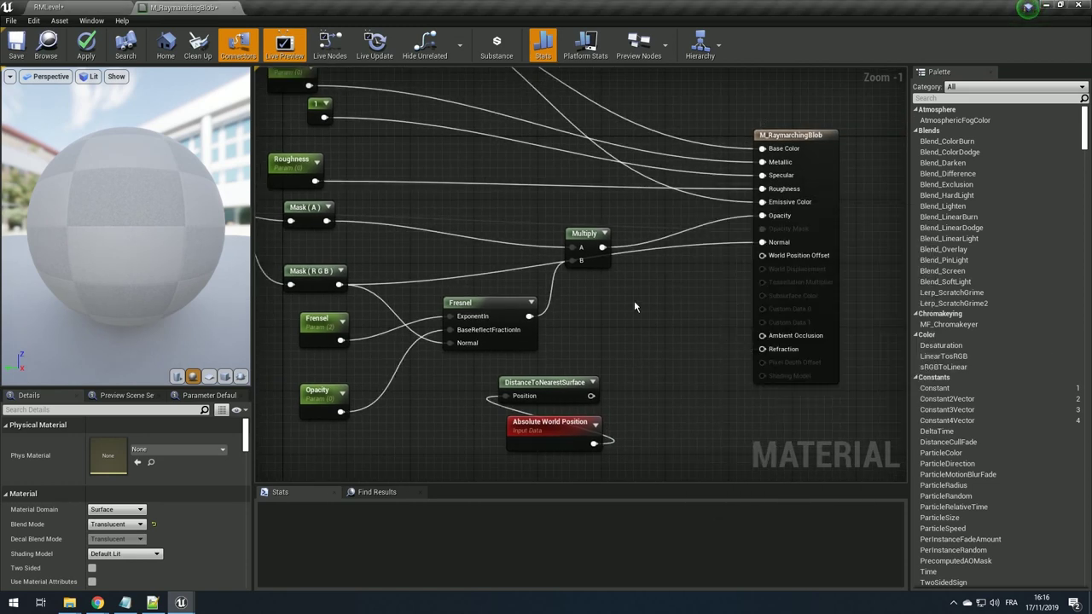
right_click_drag(700, 395, 713, 346)
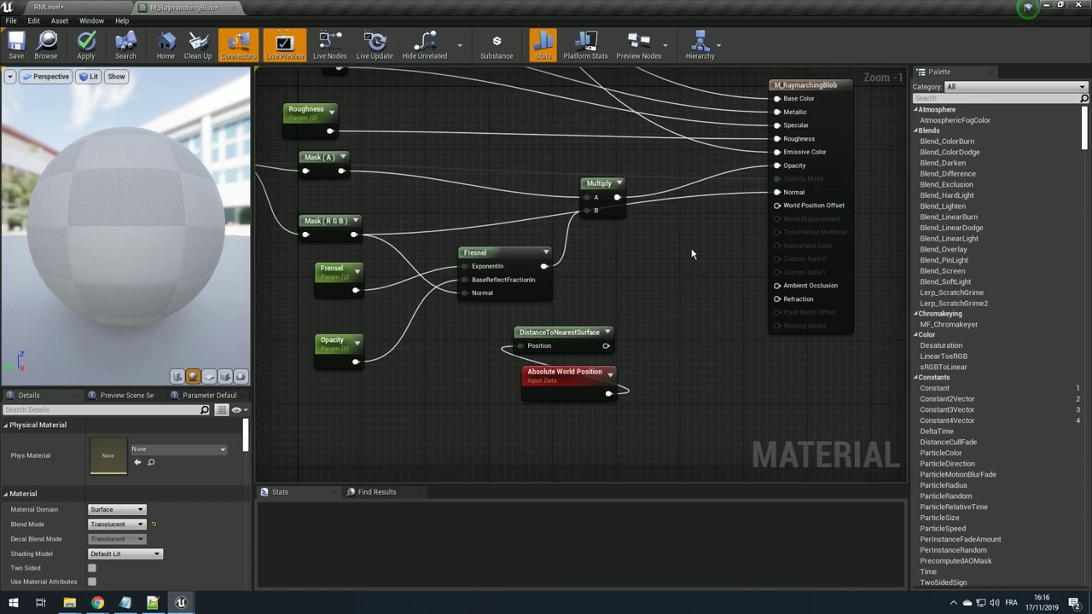
right_click_drag(567, 276, 610, 379)
scroll(849, 299, "down", 2)
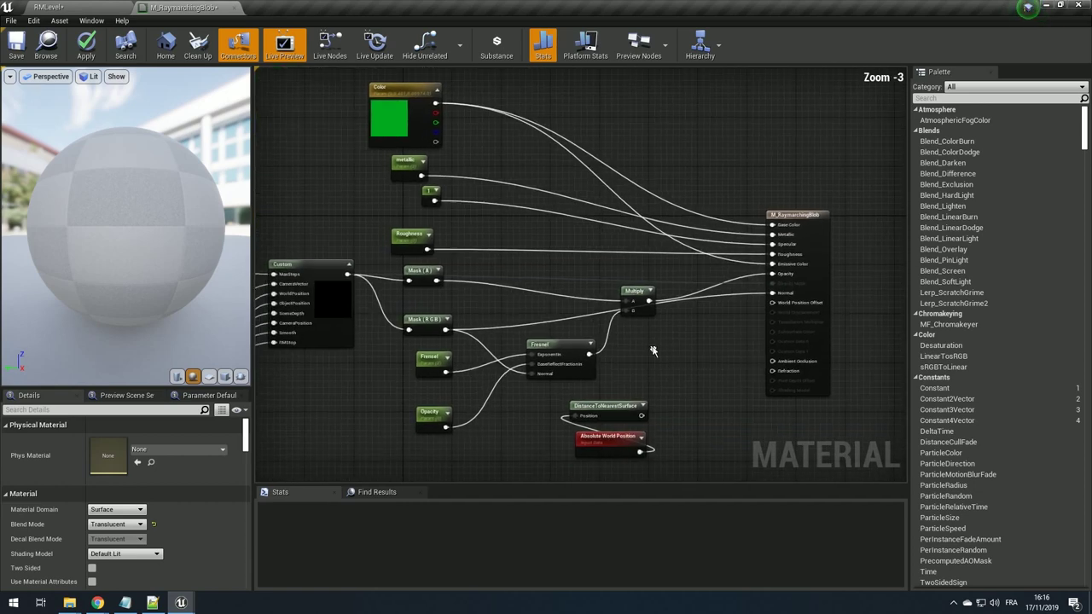
scroll(823, 223, "up", 1)
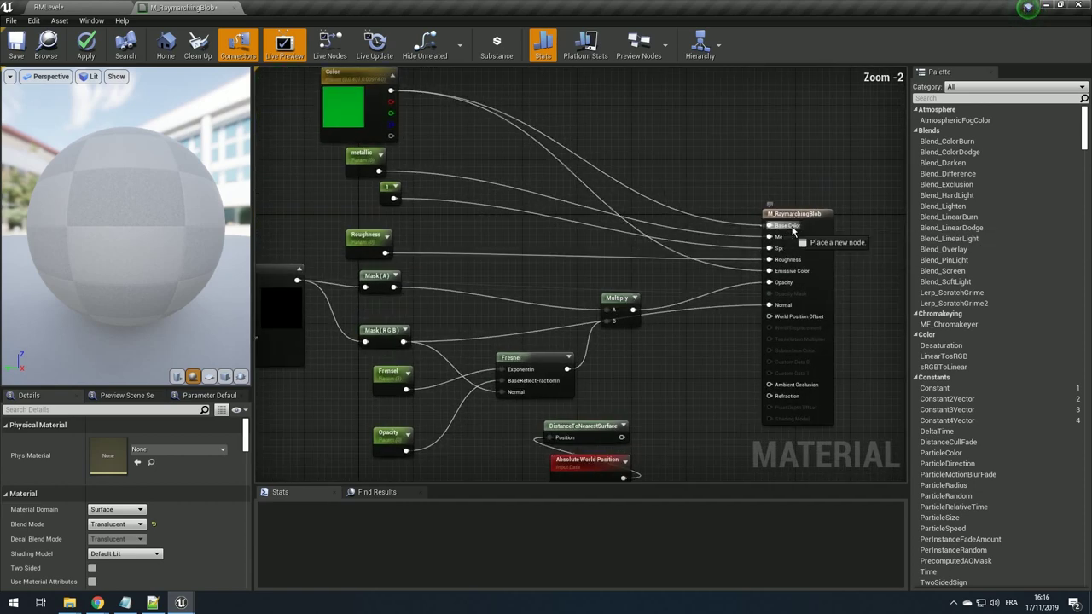
left_click(86, 44)
left_click(86, 6)
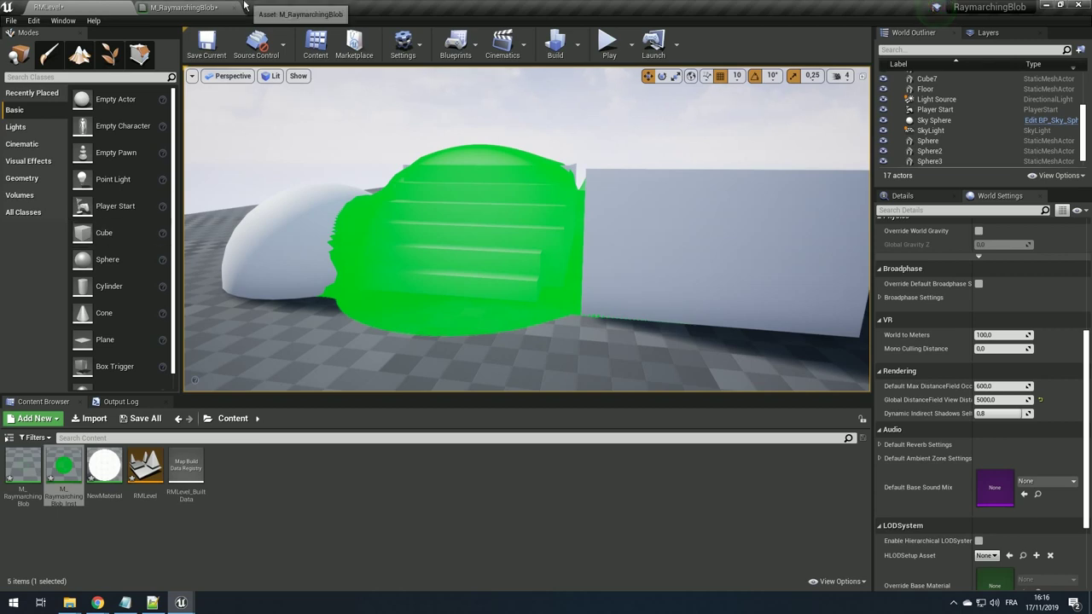
- Break the Color wire from Emissive Color and apply the material again
left_click(184, 7)
left_click_drag(125, 226, 183, 226)
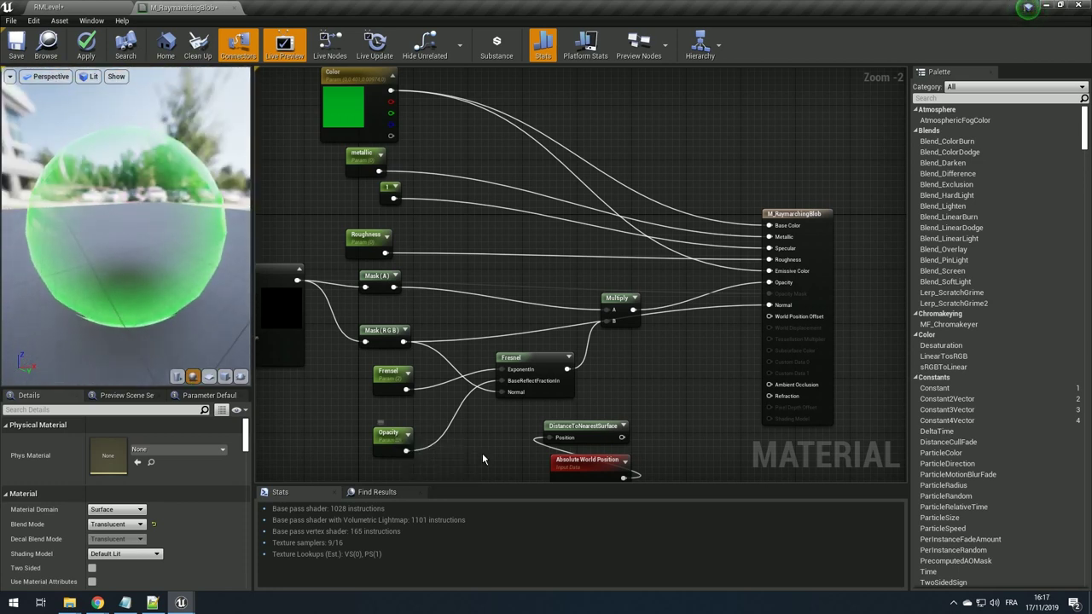
left_click_drag(137, 205, 98, 199)
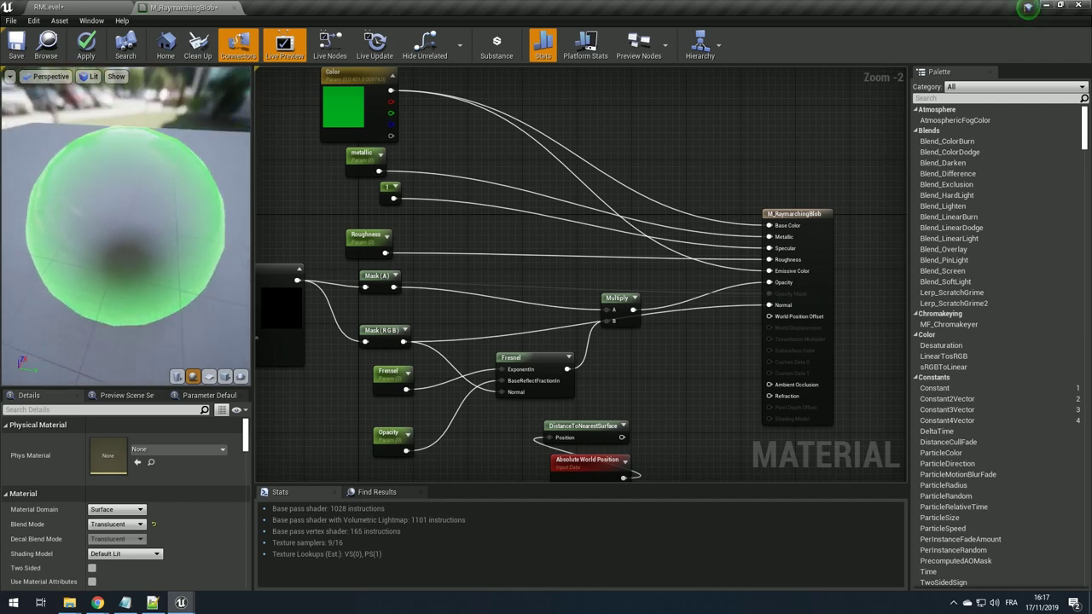
left_click(800, 273, "alt")
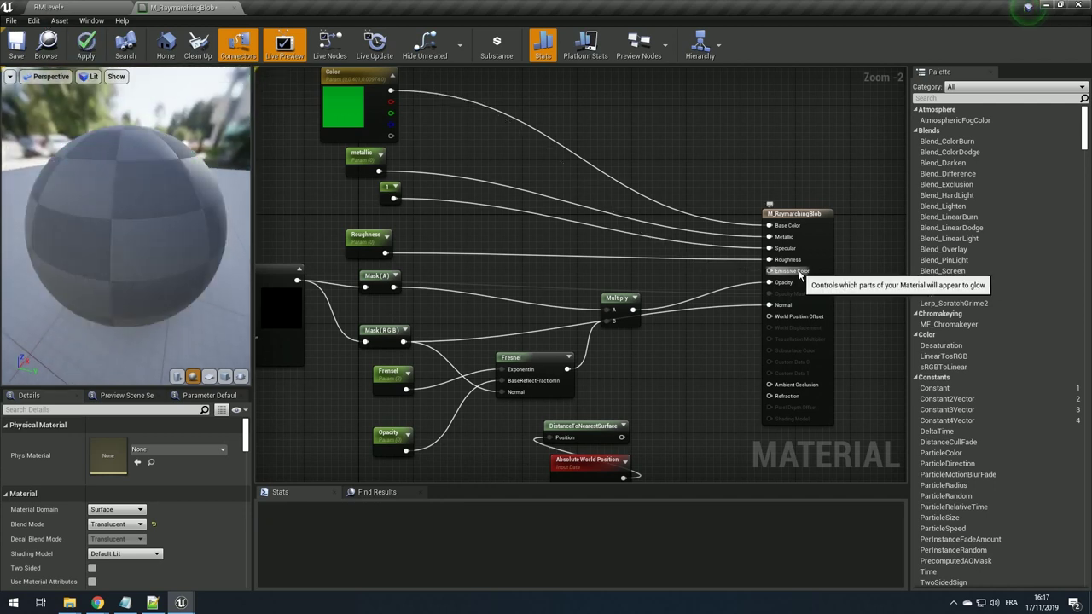
left_click(96, 53)
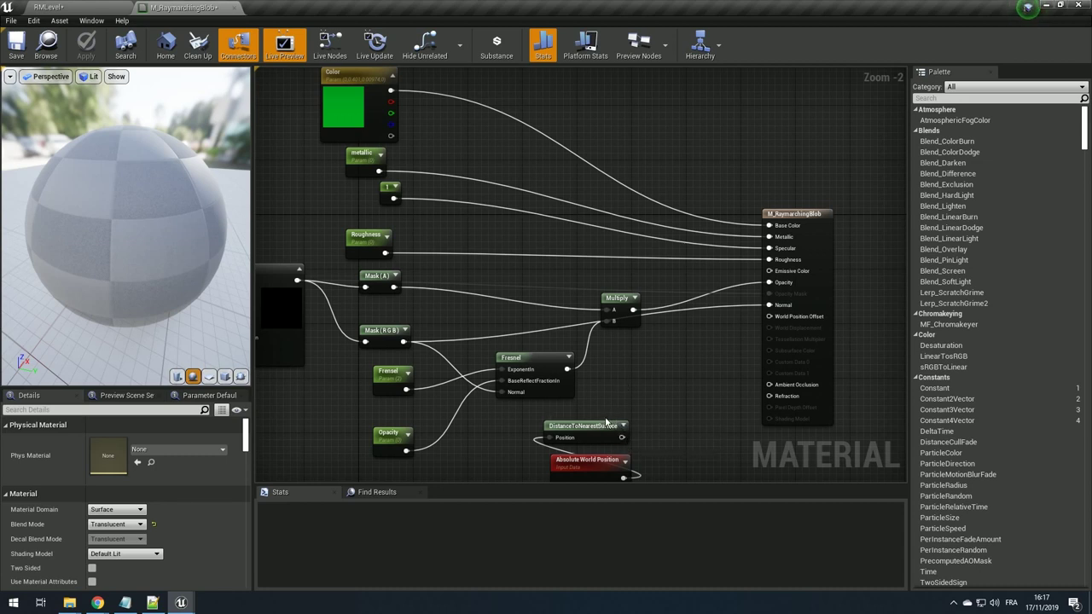
- Inspect the dark grey dome in RMLevel, then bring up RMblob.ush in Notepad++
left_click(49, 6)
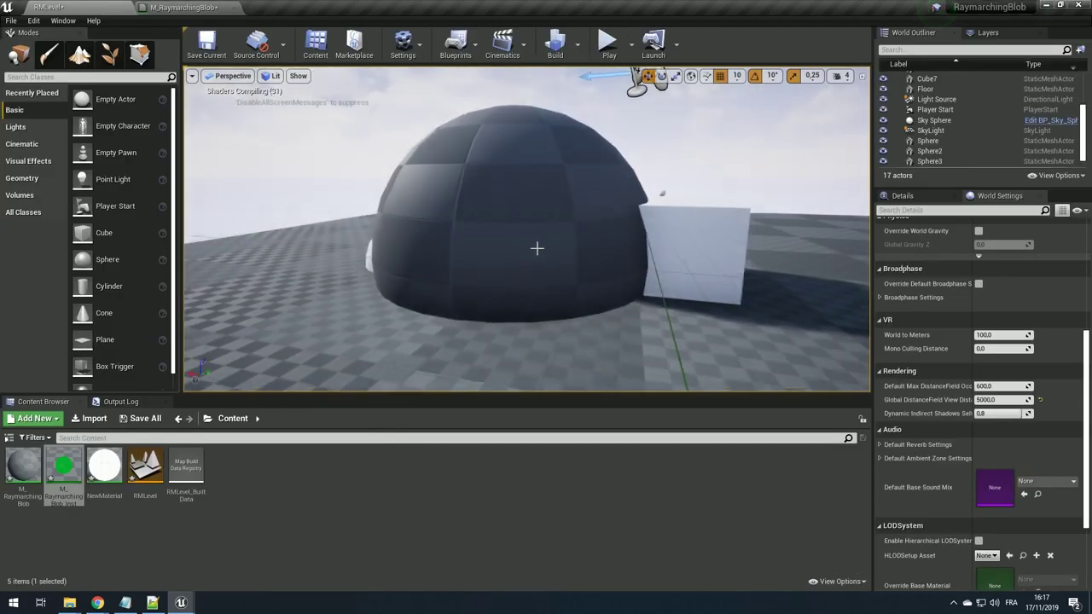
scroll(497, 241, "down", 5)
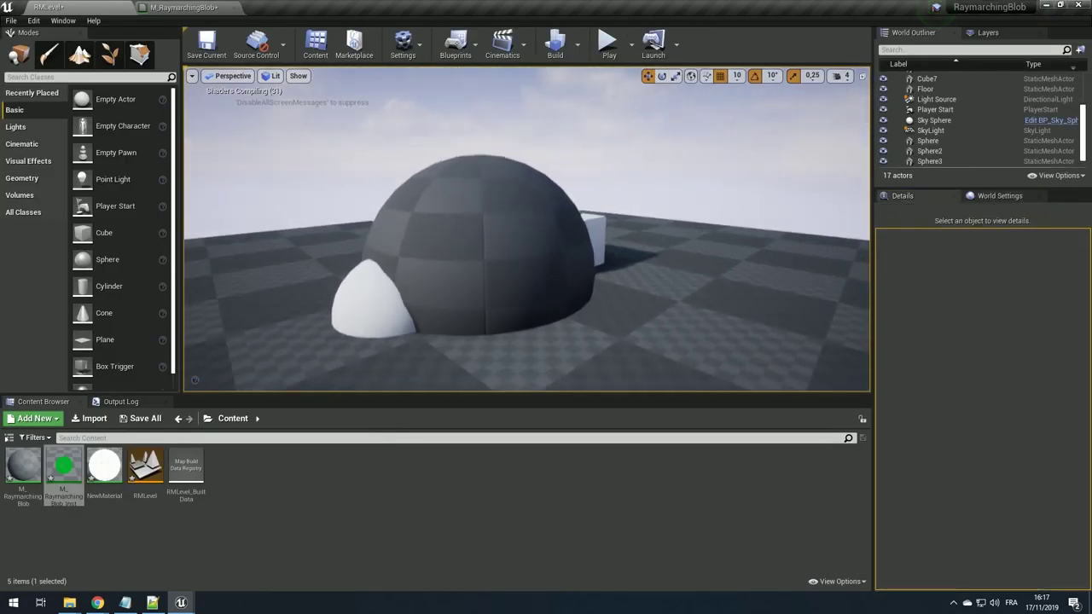
left_click_drag(706, 260, 545, 213)
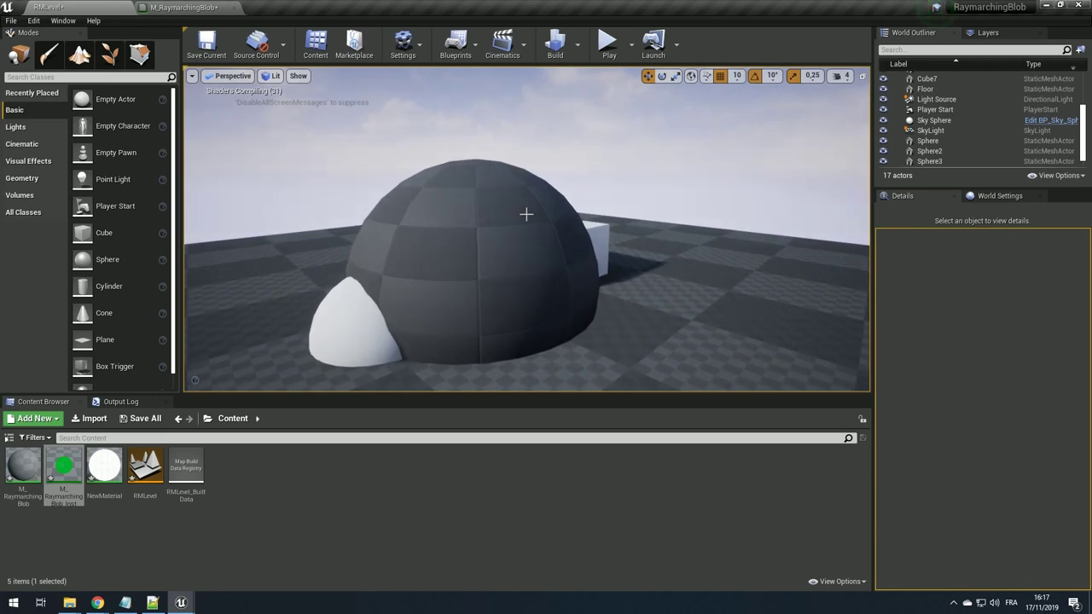
left_click(152, 602)
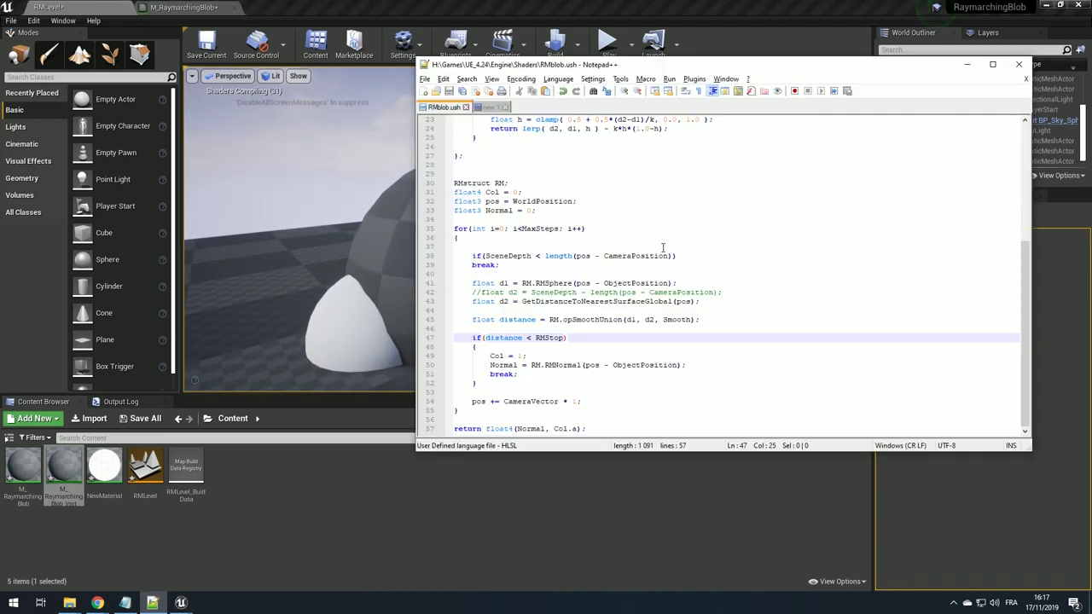
- Add a trial ', float radi' parameter after RMSphere's pos parameter
scroll(610, 275, "up", 2)
scroll(538, 381, "up", 7)
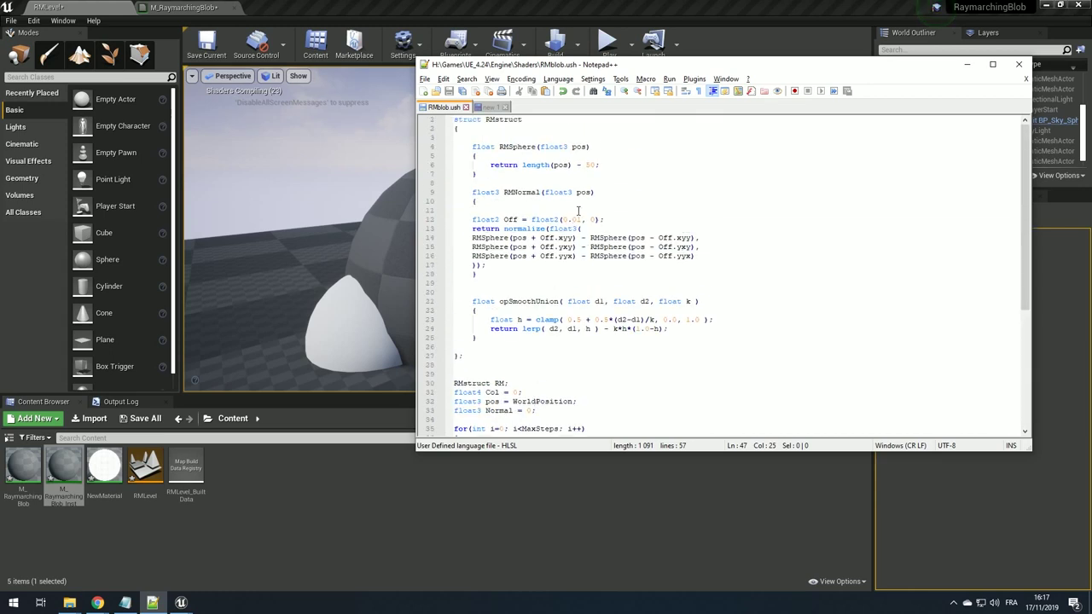
double_click(592, 166)
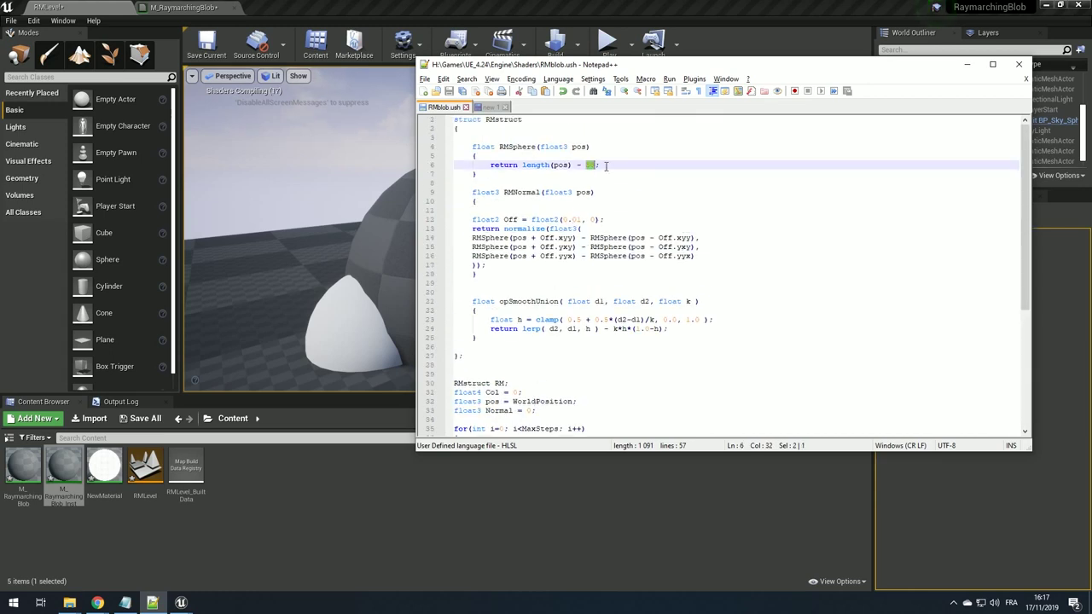
left_click(589, 148)
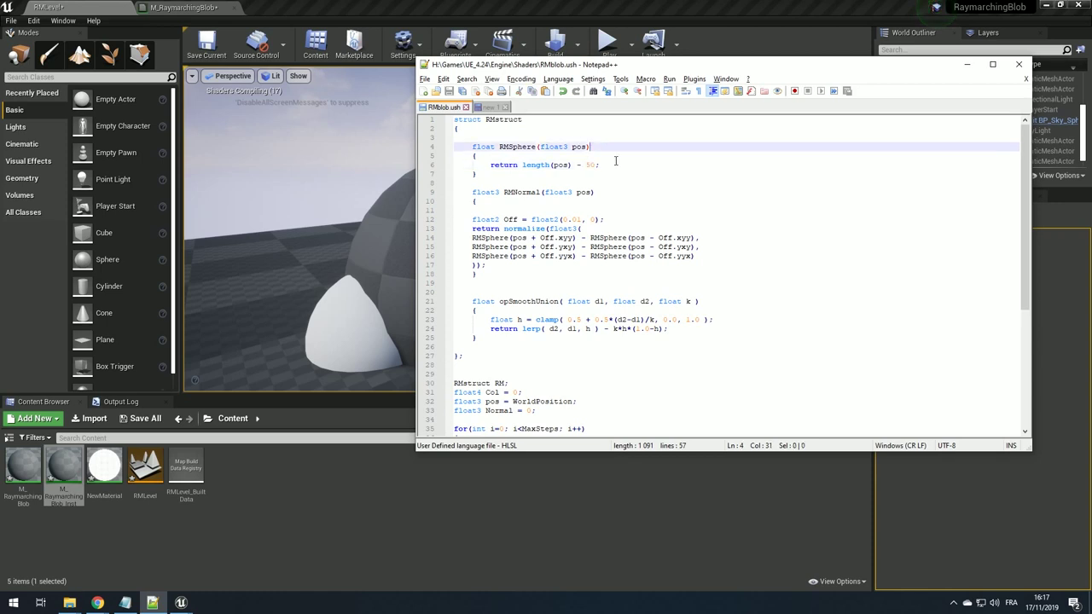
type(", float")
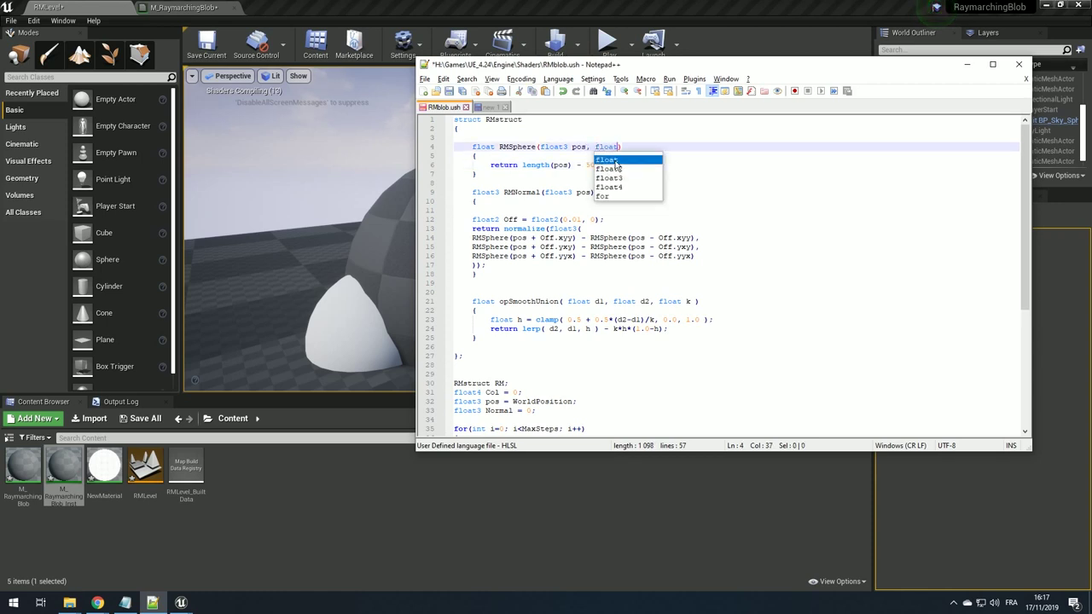
type(" radisu")
- Undo the added radius parameter and switch back to Unreal Editor
double_click(591, 165)
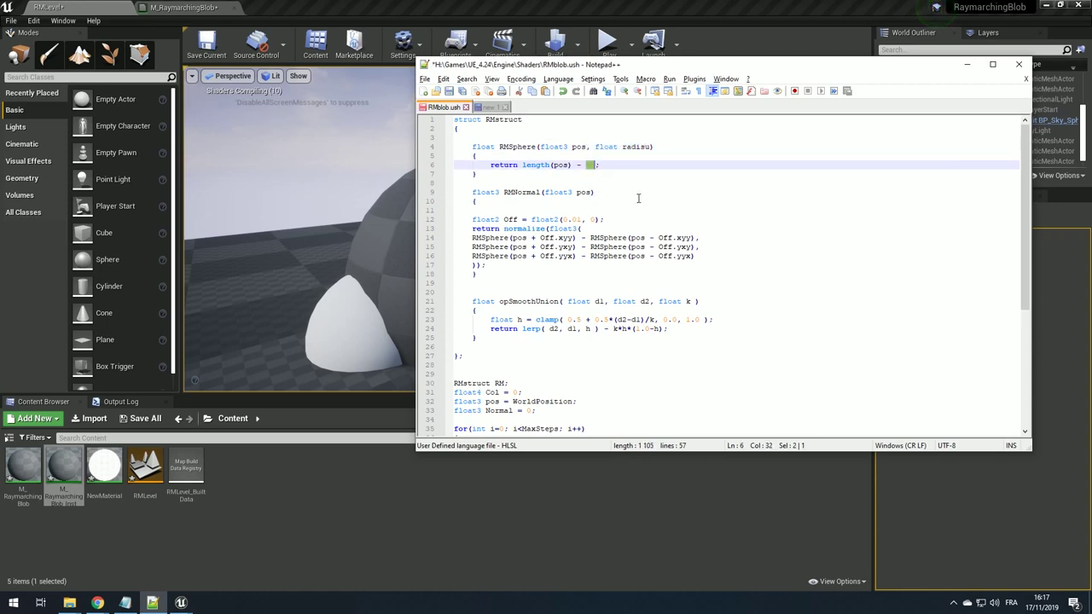
scroll(599, 256, "down", 4)
scroll(600, 307, "down", 4)
scroll(602, 346, "down", 2)
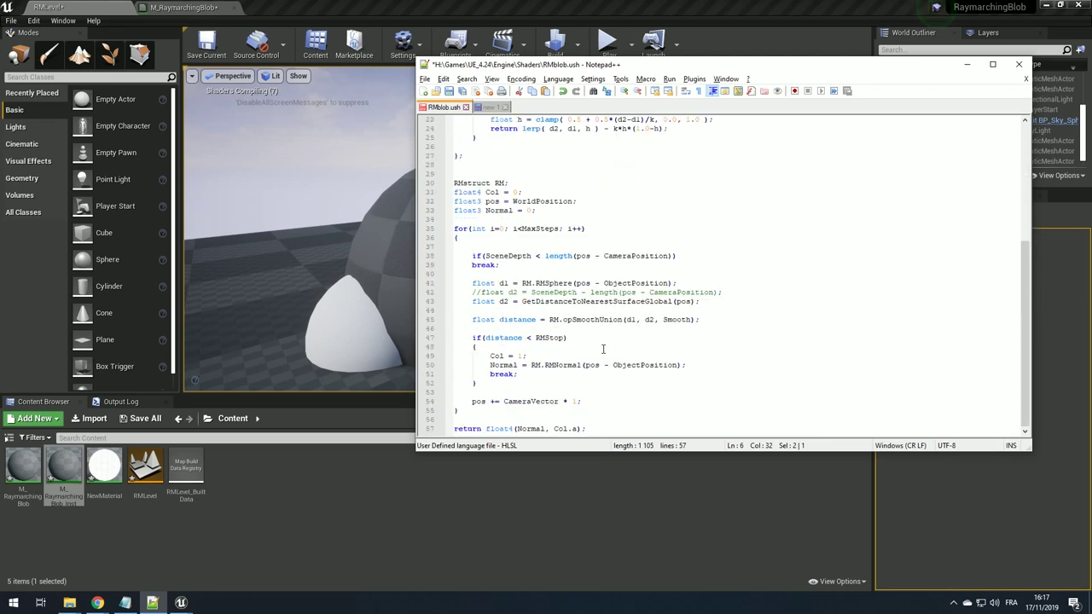
scroll(559, 311, "up", 7)
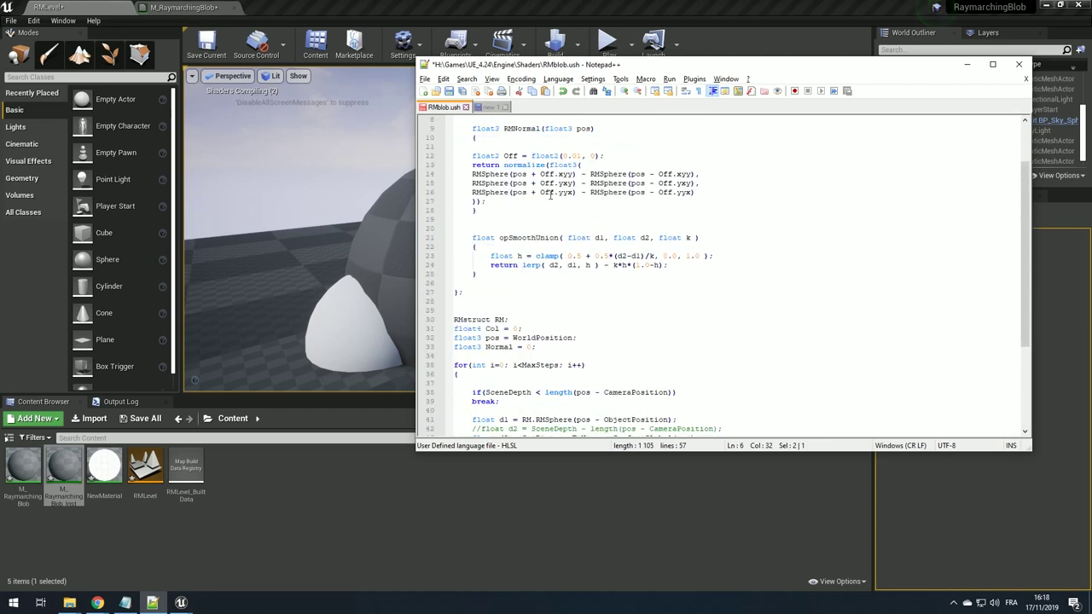
key("ctrl+z")
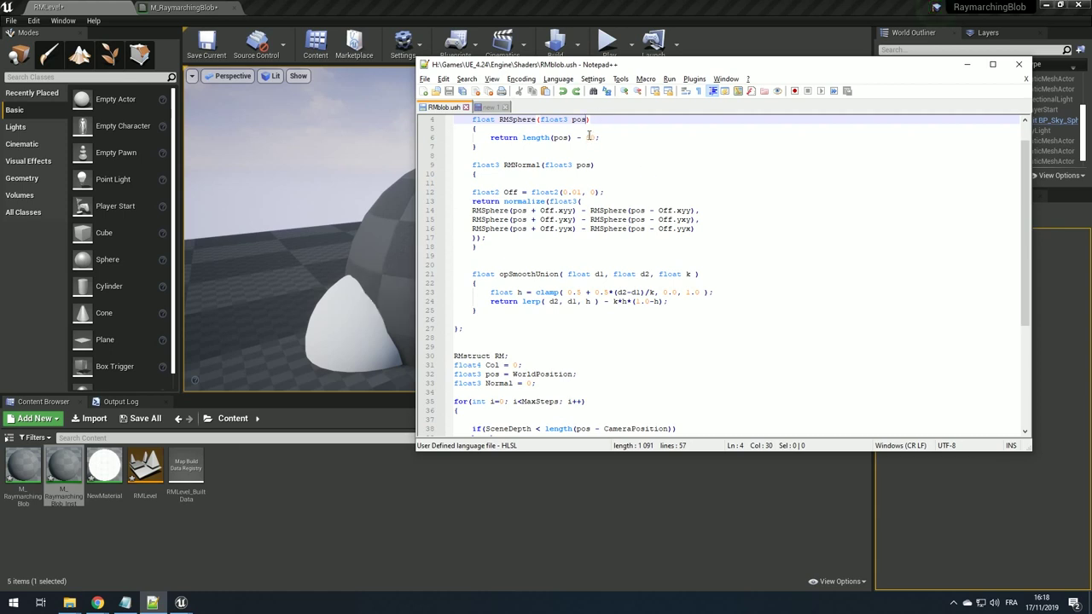
key("alt+Tab")
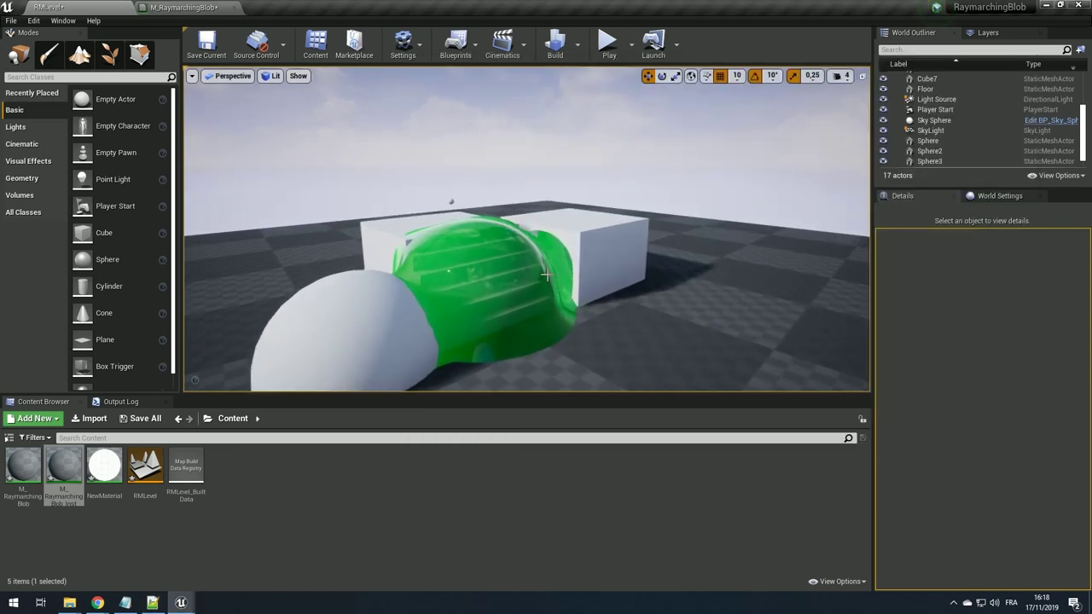
- Select and frame the blob Sphere actor, showing location 80, -40, -50 and scale 2,25
mouse_move(486, 273)
left_mouse_down()
mouse_move(597, 256)
mouse_move(550, 258)
mouse_move(569, 326)
mouse_move(529, 256)
mouse_move(537, 239)
mouse_move(546, 256)
left_mouse_up()
left_click(488, 268)
key("f")
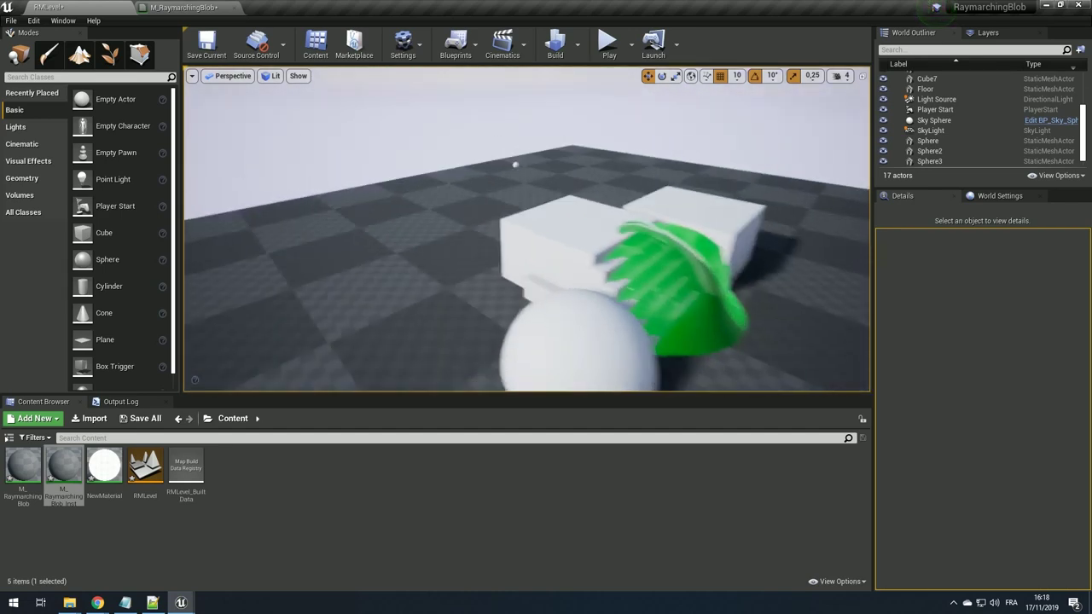
left_click_drag(546, 256, 612, 272)
left_click(611, 272)
key("f")
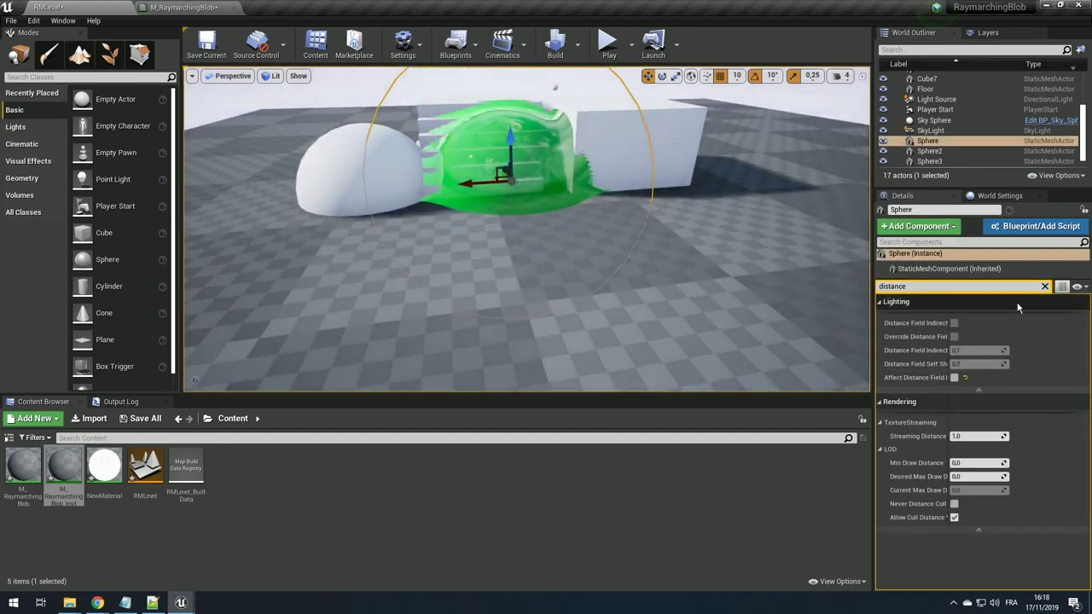
left_click(1044, 286)
mouse_move(546, 256)
left_mouse_down()
mouse_move(529, 222)
mouse_move(529, 256)
left_mouse_up()
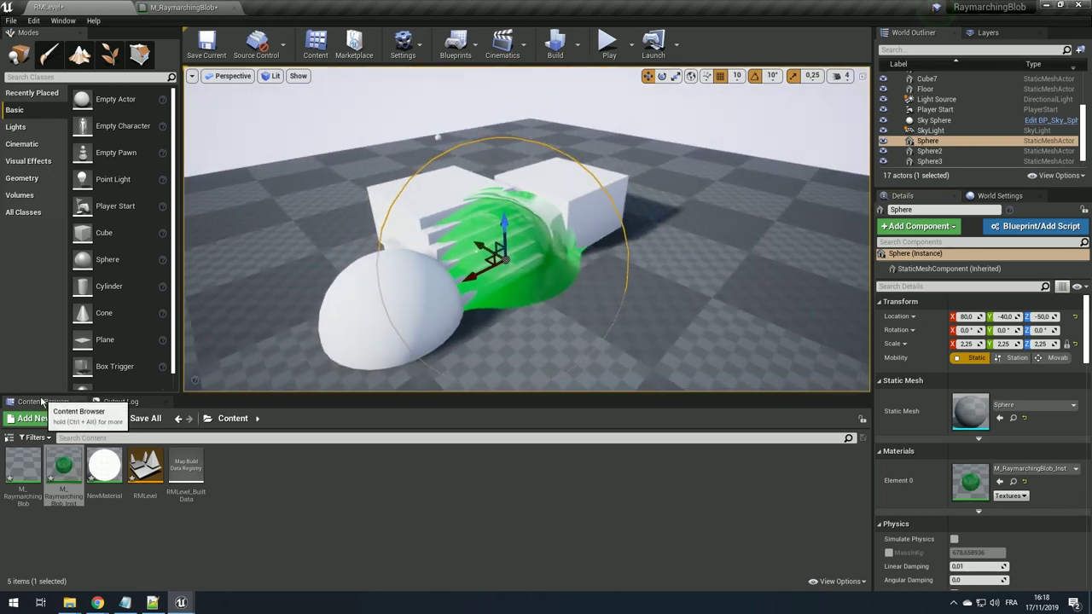
- Browse Engine Content in the Content Browser filtered to Static Mesh
left_click(9, 437)
left_click(49, 463)
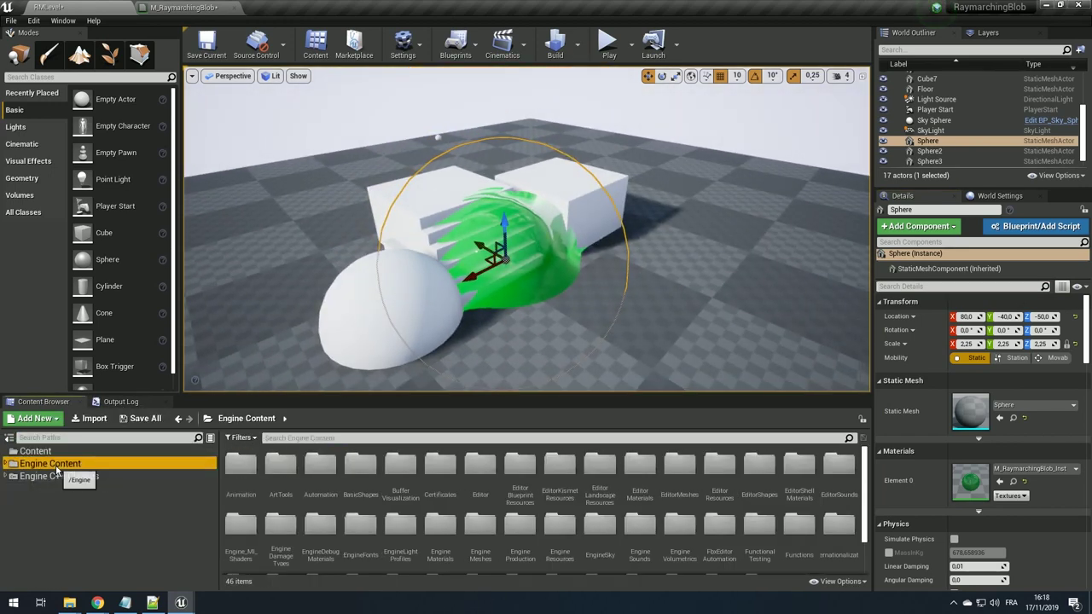
left_click(241, 437)
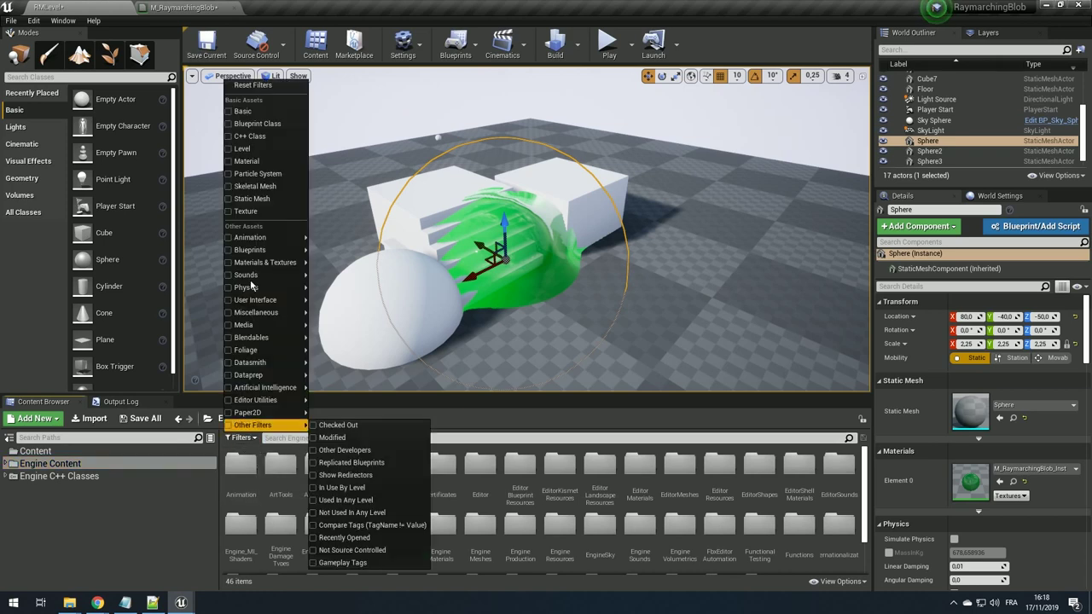
left_click(261, 199)
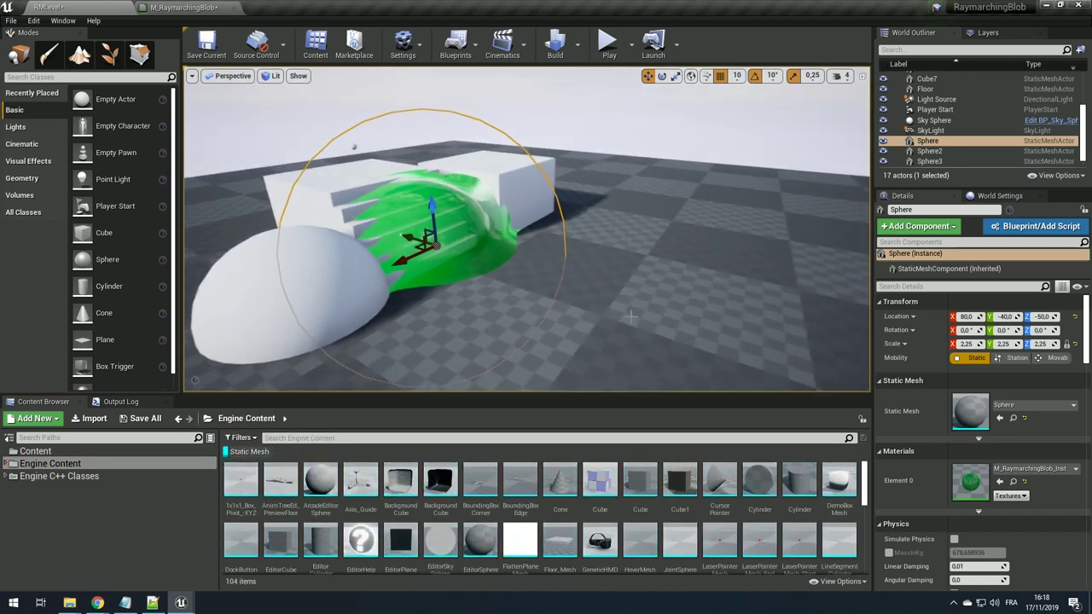
scroll(616, 518, "down", 1)
- Drag GenericHMD into the level at 80, -110, -40 beside the blob
left_click_drag(600, 505, 475, 258)
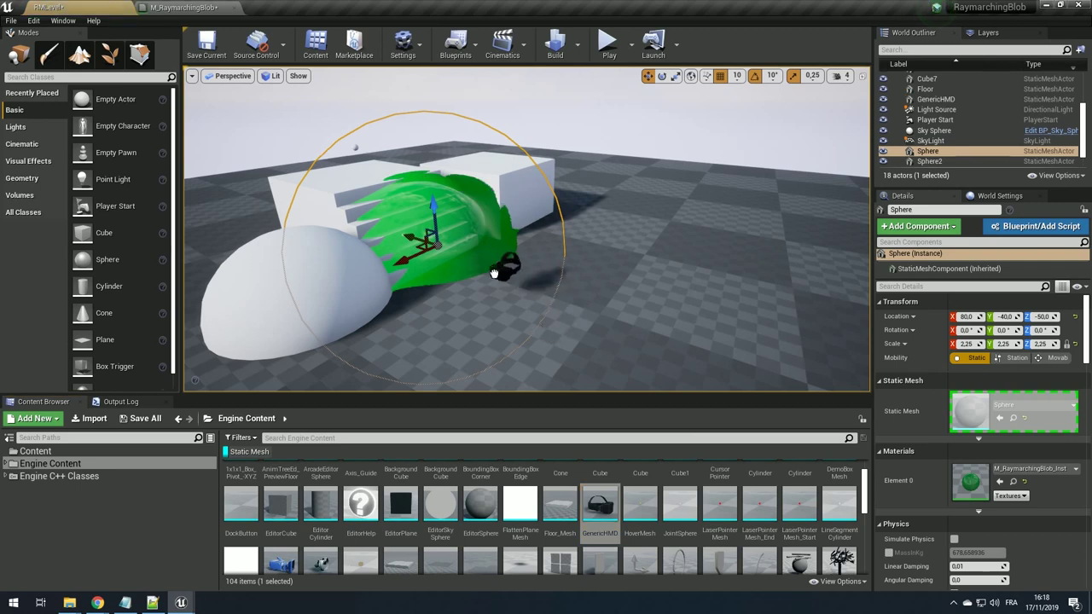
mouse_move(553, 265)
left_mouse_down()
mouse_move(549, 243)
mouse_move(489, 254)
left_mouse_up()
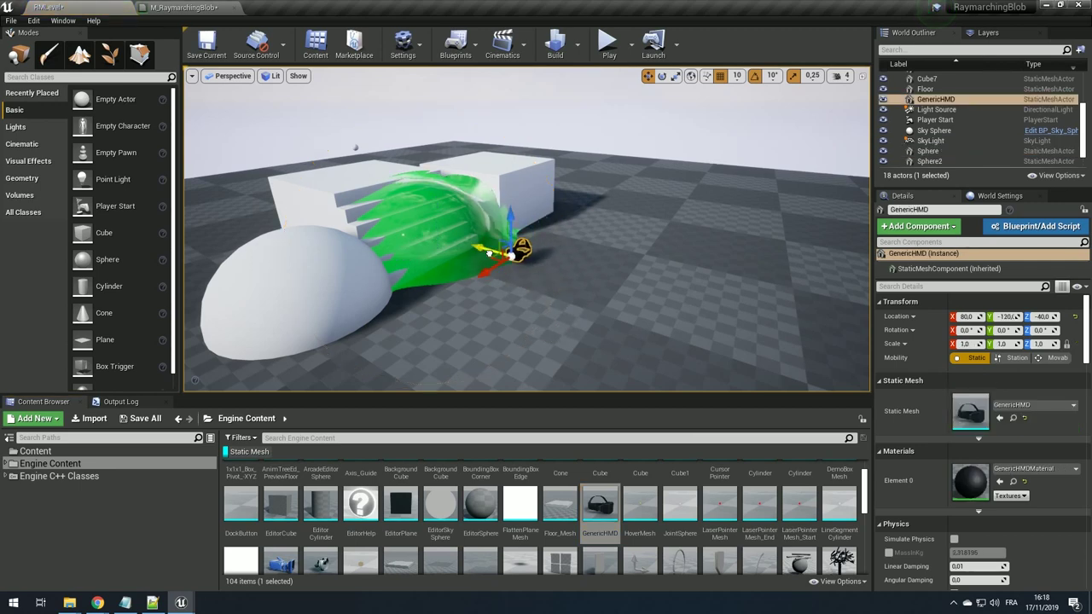
key("f")
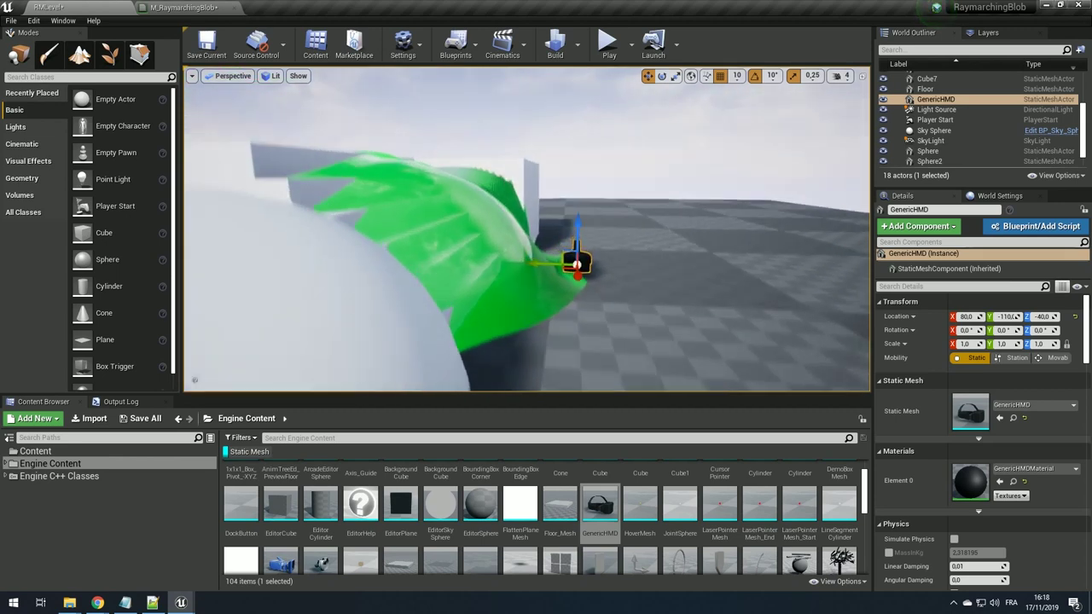
key("Escape")
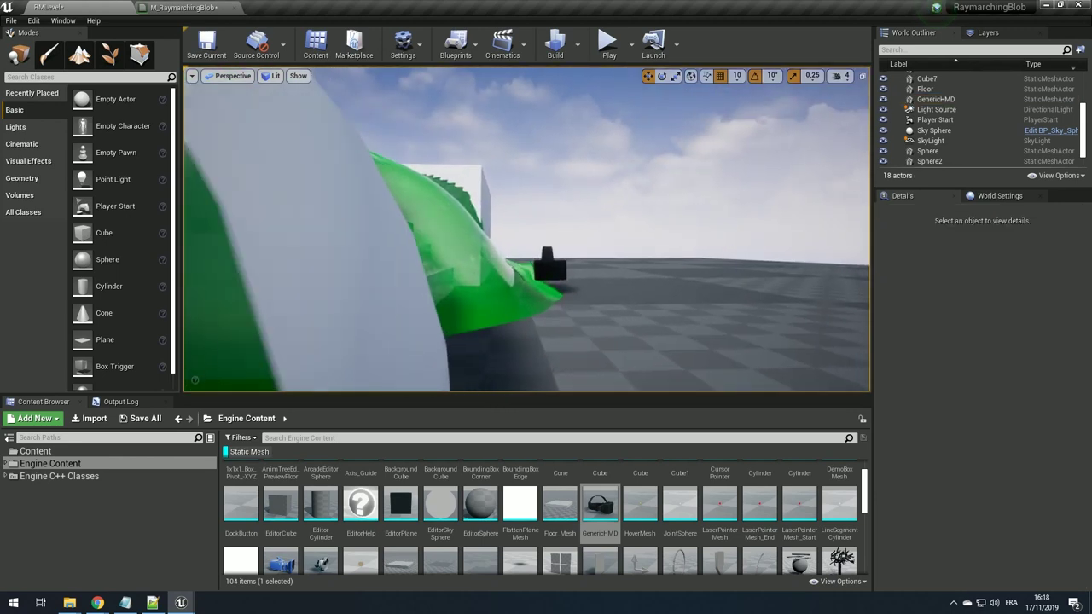
right_click_drag(756, 284, 756, 283)
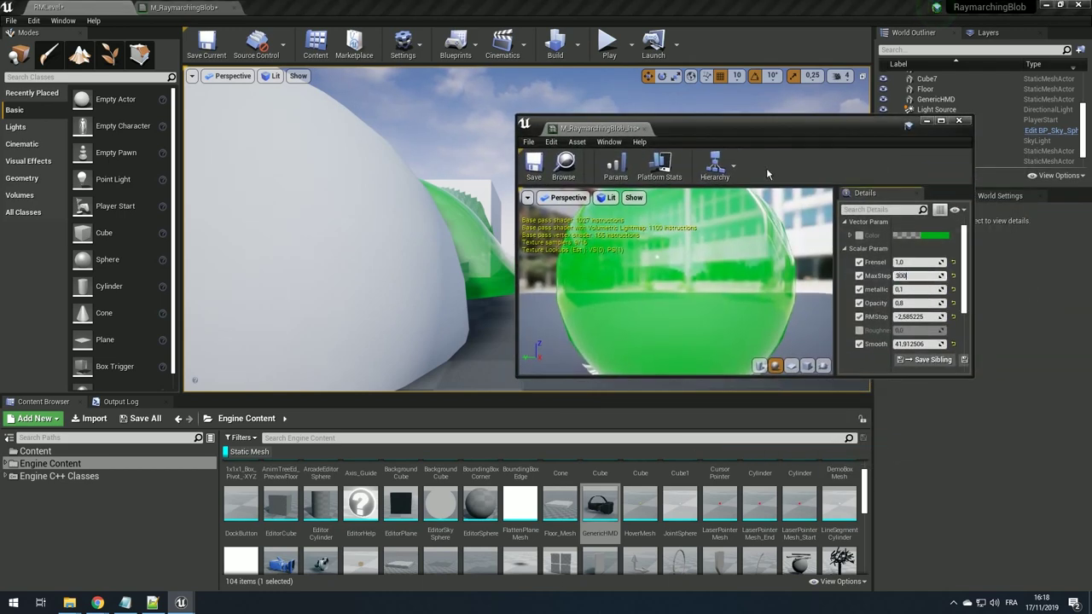
- Select the GenericHMD headset and raise it toward the blob, to about Y -120, Z -30
left_click_drag(751, 128, 979, 163)
right_click_drag(516, 264, 546, 267)
left_click(516, 265)
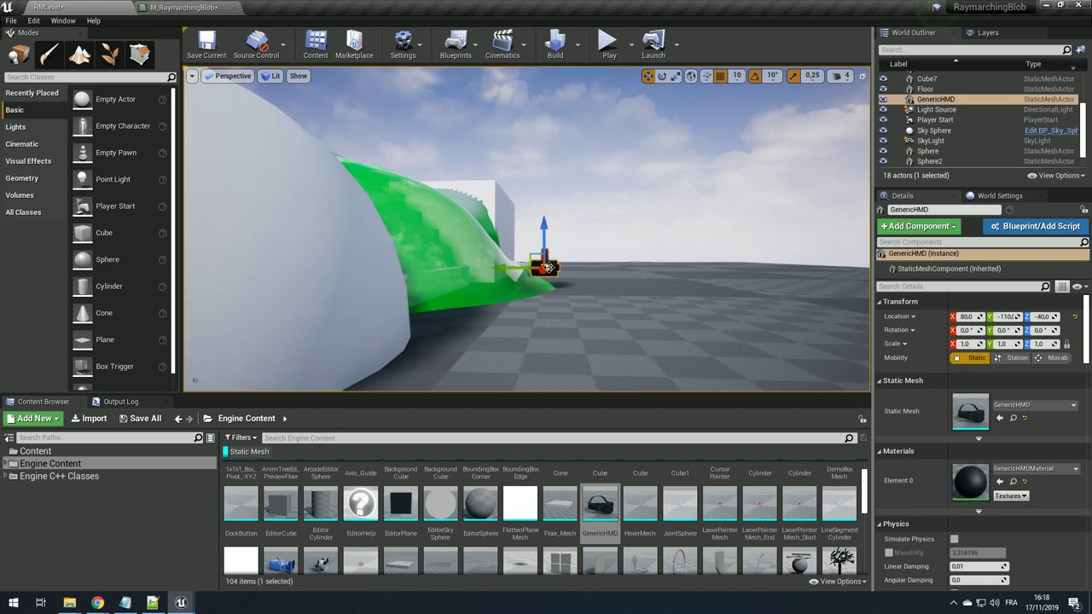
right_click_drag(564, 248, 564, 248)
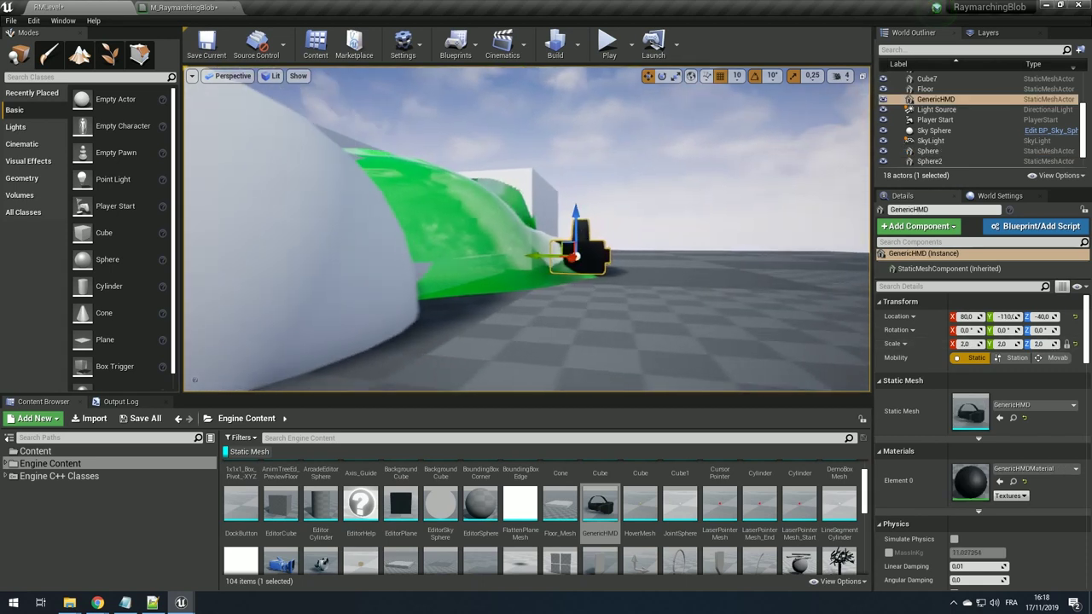
mouse_move(552, 245)
left_mouse_down()
mouse_move(565, 233)
mouse_move(404, 151)
mouse_move(500, 182)
left_mouse_up()
key("Escape")
- Move the headset further into the blob to 80, -80, -10 and bring the view closer to check it
mouse_move(500, 182)
right_mouse_down()
mouse_move(546, 221)
mouse_move(527, 229)
right_mouse_up()
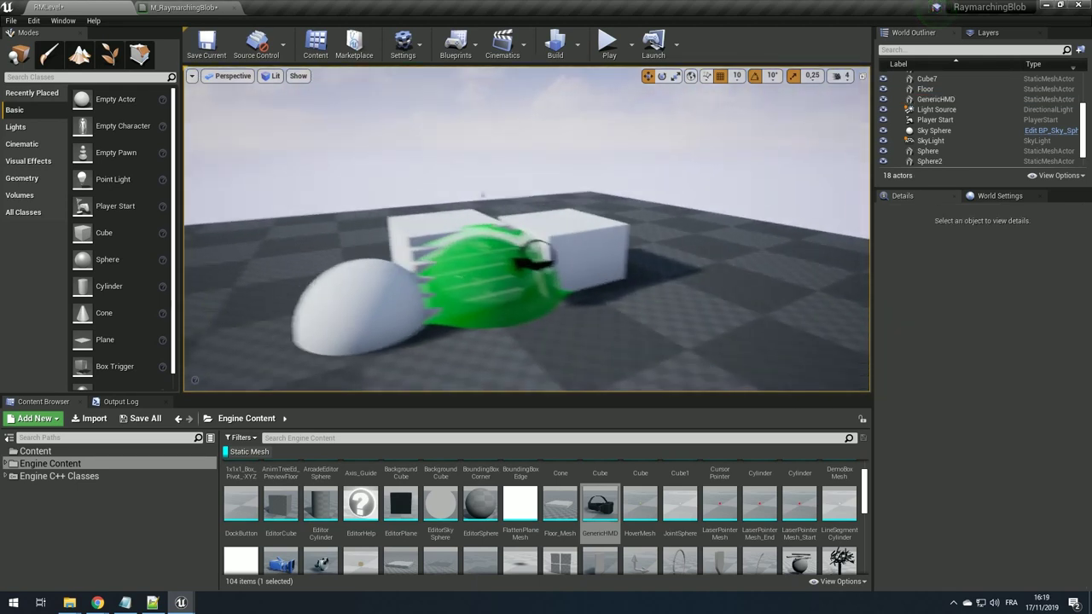
right_click_drag(705, 207, 706, 206)
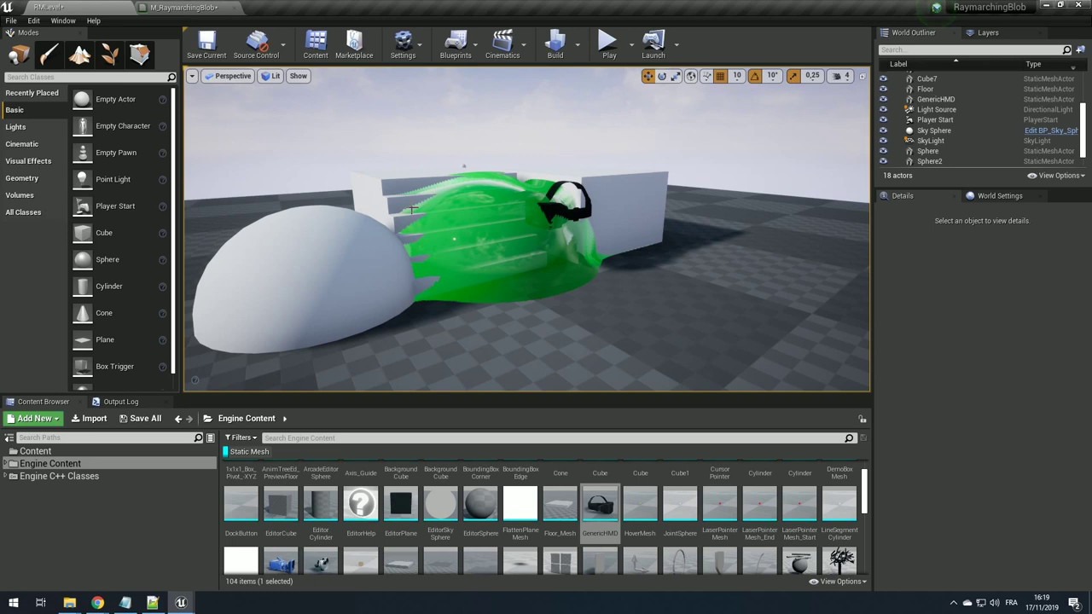
left_click_drag(379, 207, 379, 162)
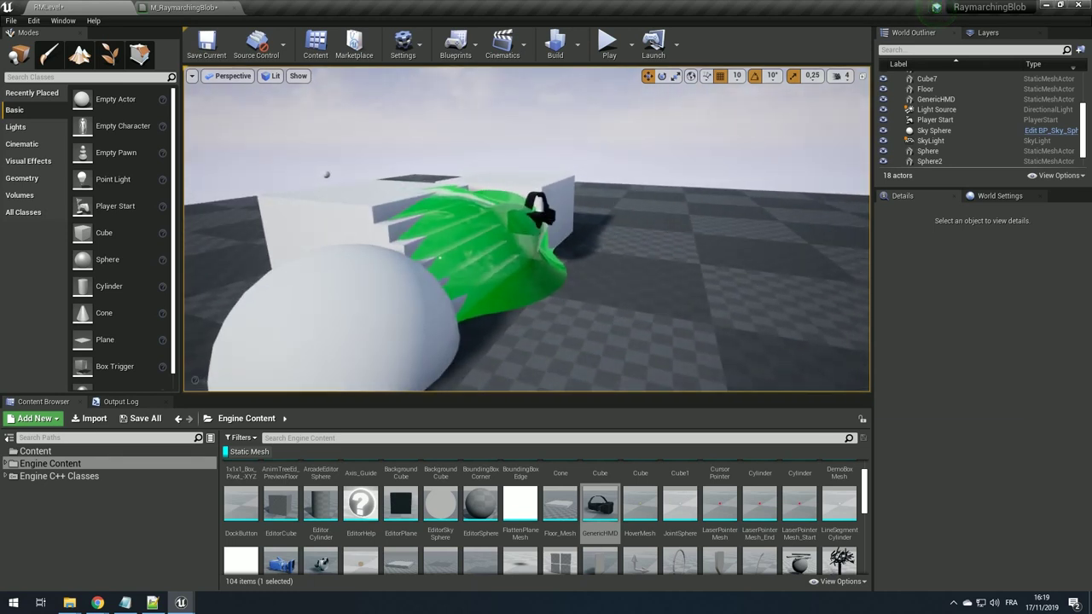
left_click(538, 205)
scroll(593, 247, "down", 5)
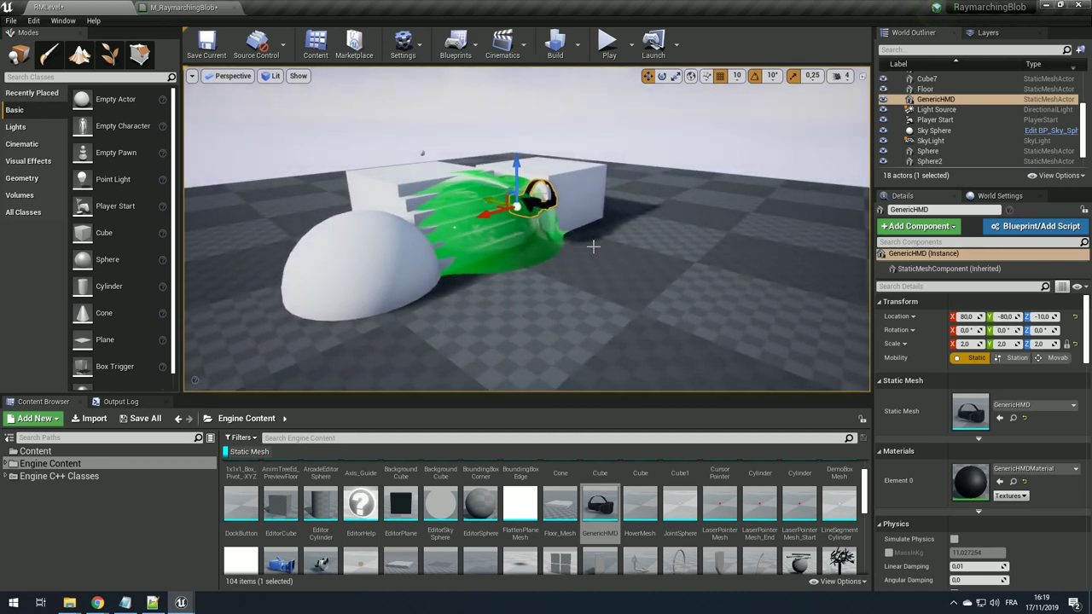
mouse_move(593, 246)
left_mouse_down()
mouse_move(593, 204)
mouse_move(593, 256)
left_mouse_up()
key("Escape")
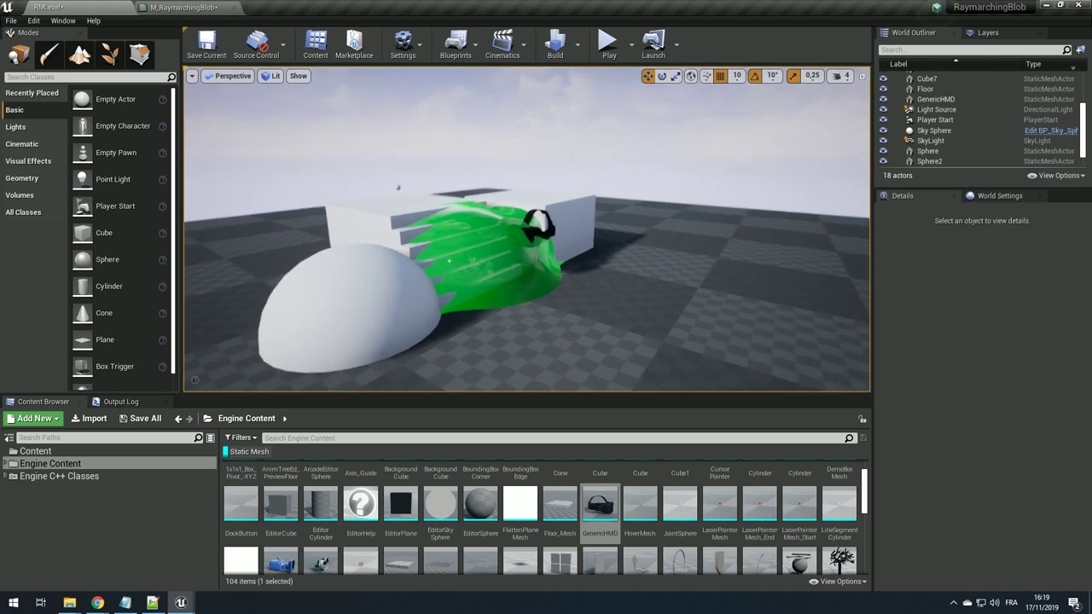